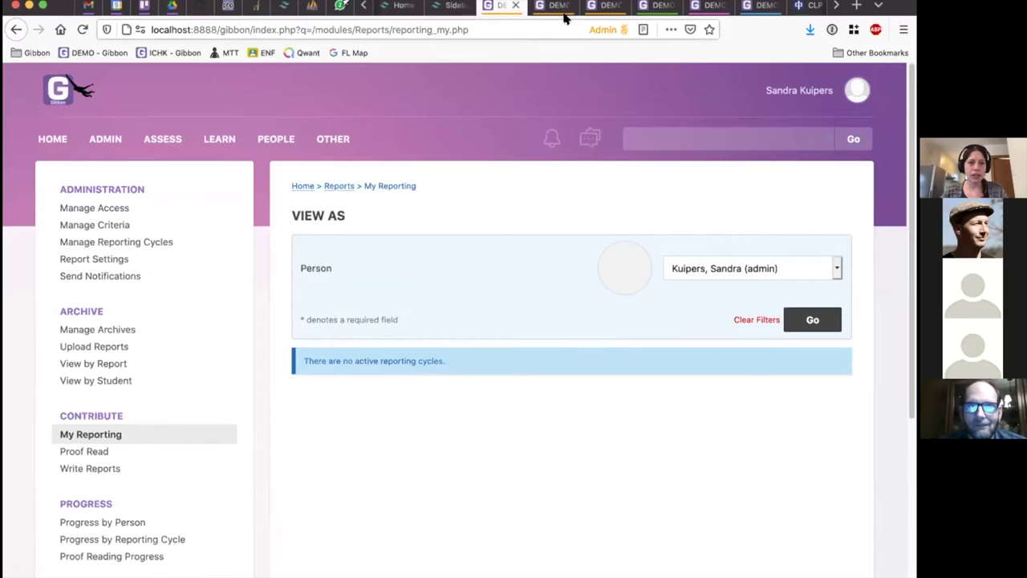
Open the Manage Reporting Cycles page of the Reports module.
{"action": "scroll", "coordinate": [566, 326], "scroll_direction": "down", "scroll_amount": 2}
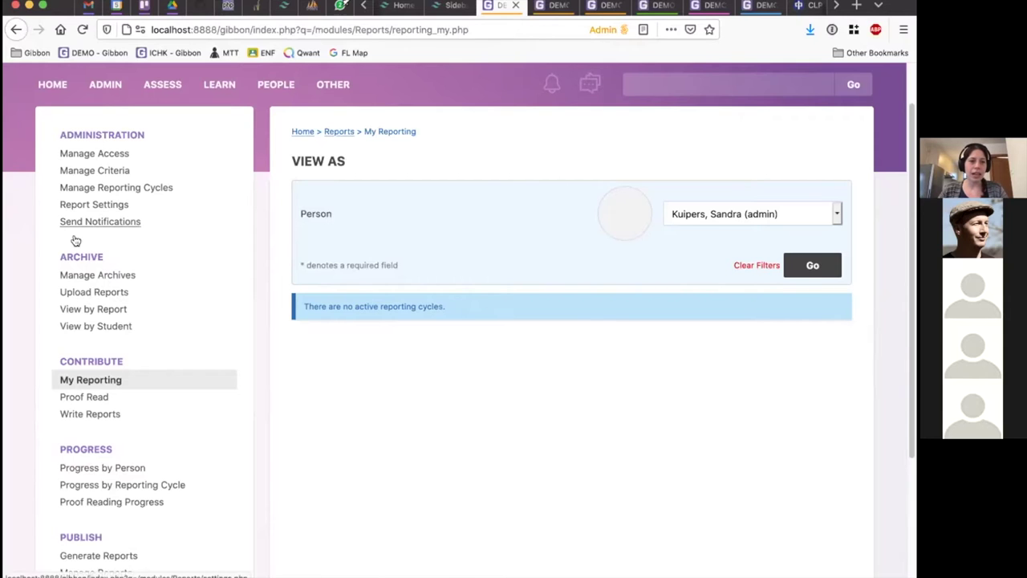
{"action": "scroll", "coordinate": [88, 281], "scroll_direction": "down", "scroll_amount": 3}
{"action": "scroll", "coordinate": [100, 311], "scroll_direction": "up", "scroll_amount": 4}
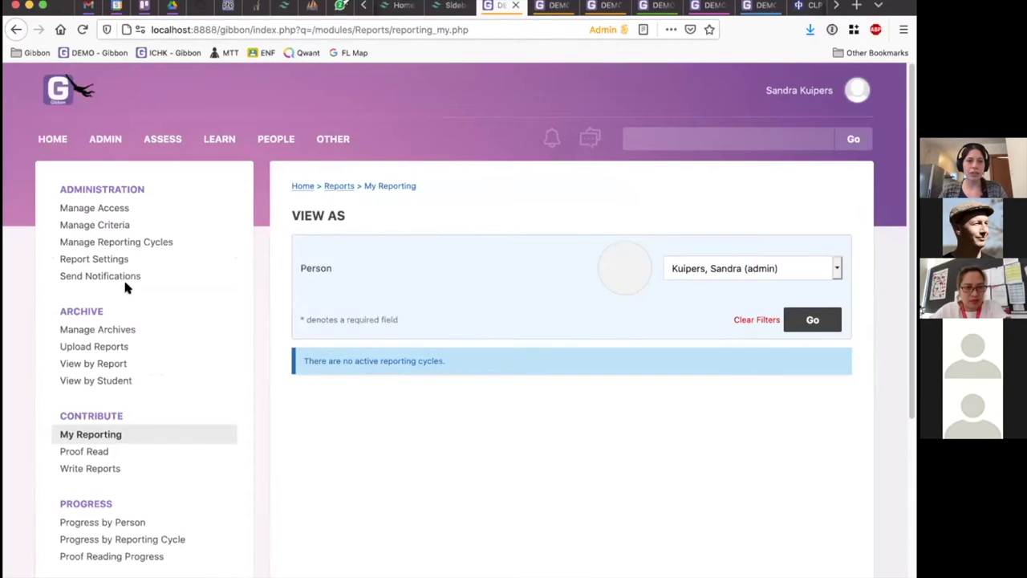
{"action": "scroll", "coordinate": [100, 249], "scroll_direction": "down", "scroll_amount": 1}
{"action": "left_click", "coordinate": [101, 231]}
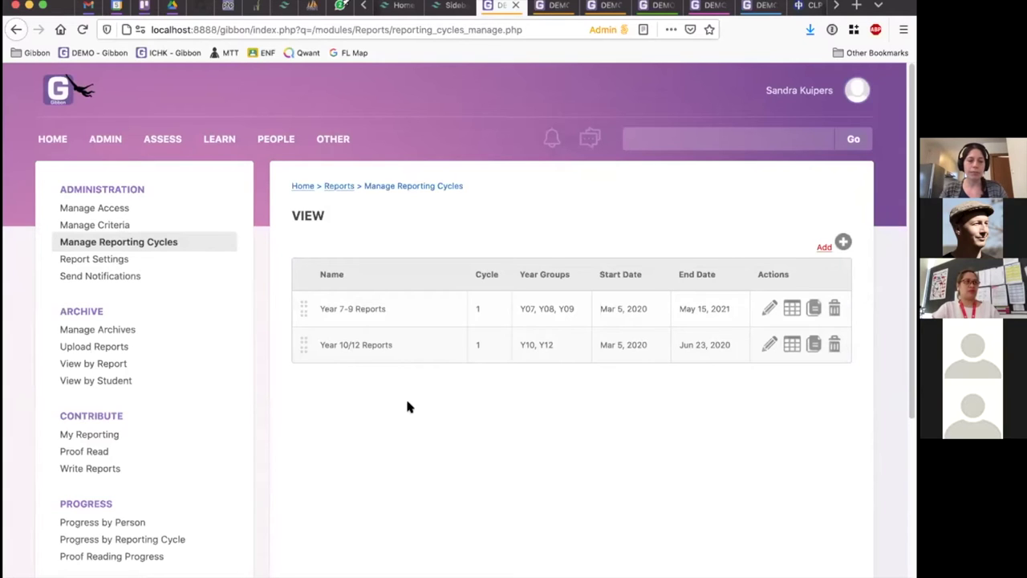
{"action": "mouse_move", "coordinate": [399, 185]}
{"action": "left_mouse_down"}
{"action": "mouse_move", "coordinate": [465, 186]}
{"action": "mouse_move", "coordinate": [397, 185]}
{"action": "left_mouse_up"}
{"action": "left_click", "coordinate": [468, 186]}
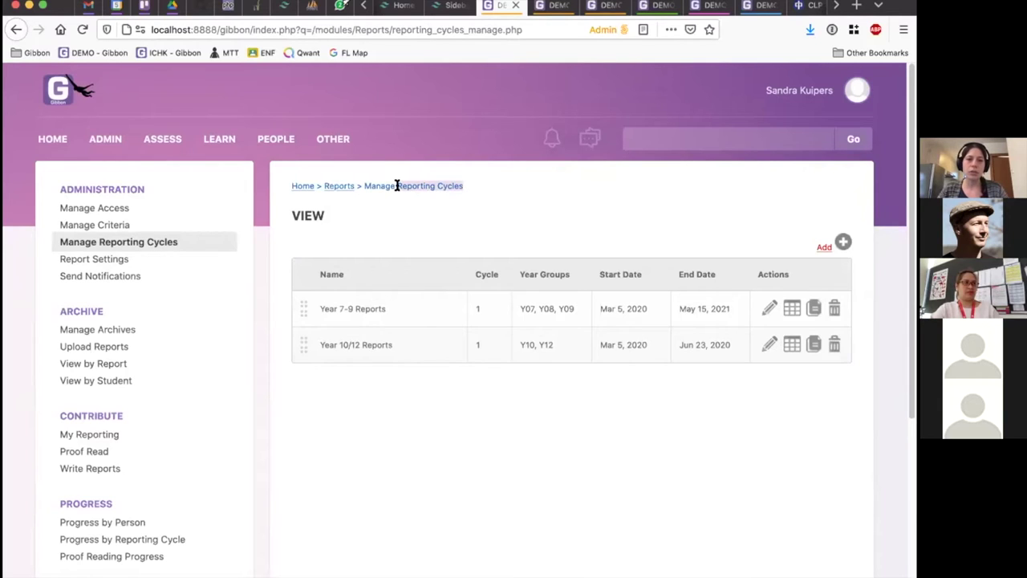
{"action": "left_click", "coordinate": [396, 185]}
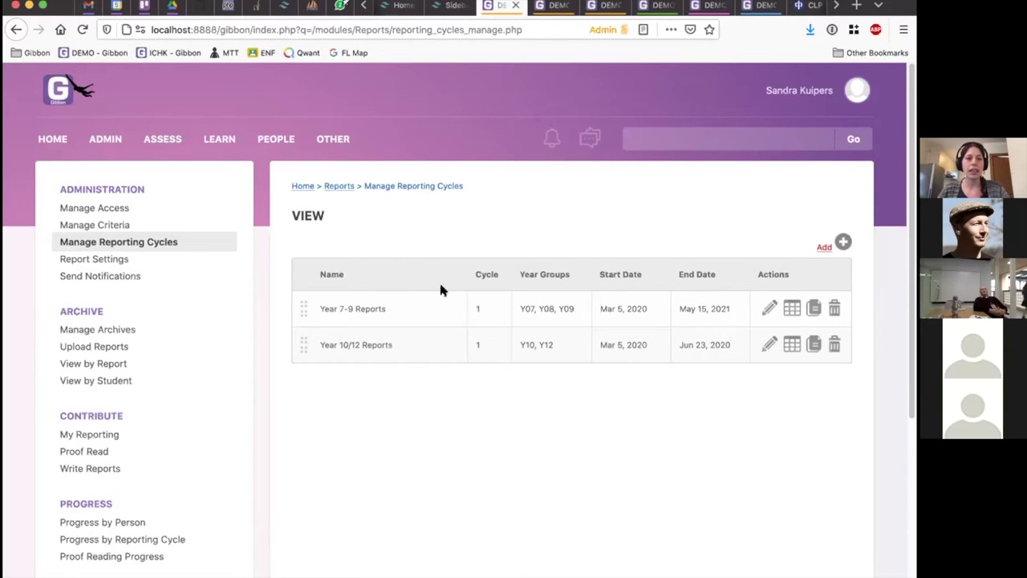
Start a new reporting cycle with the name Training and the short name TRAIN.
{"action": "left_click", "coordinate": [823, 249]}
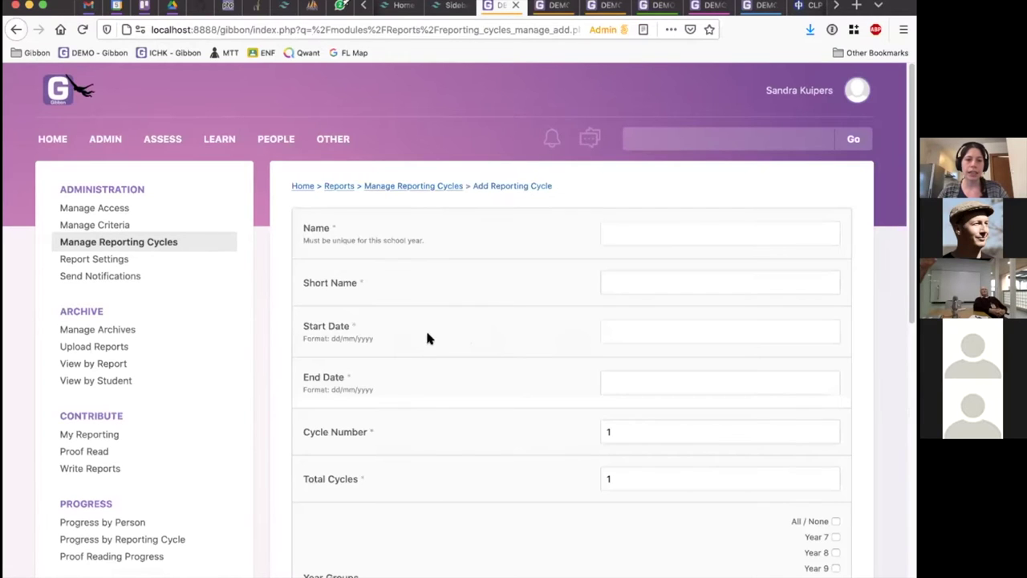
{"action": "scroll", "coordinate": [427, 338], "scroll_direction": "down", "scroll_amount": 3}
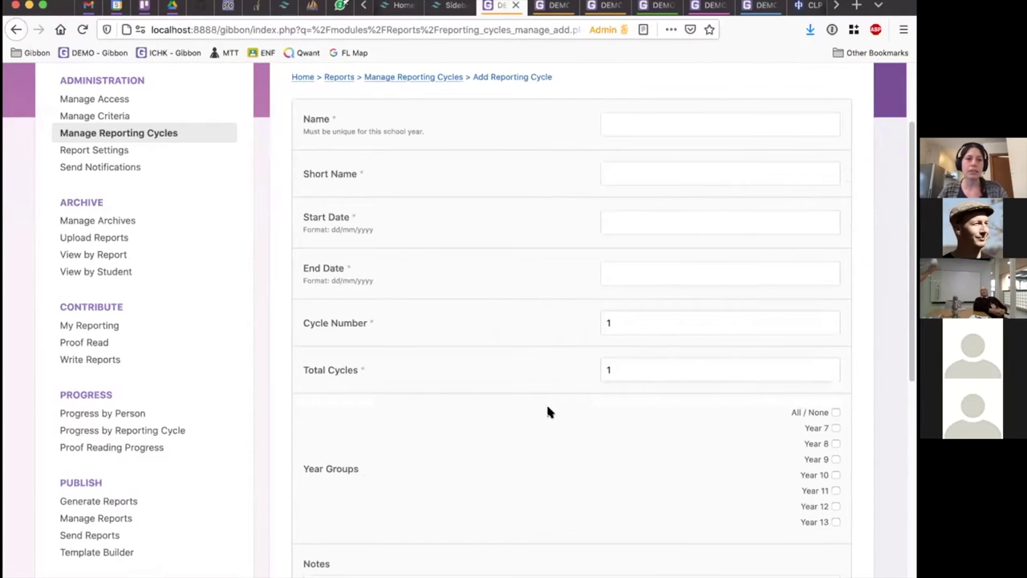
{"action": "scroll", "coordinate": [543, 411], "scroll_direction": "up", "scroll_amount": 1}
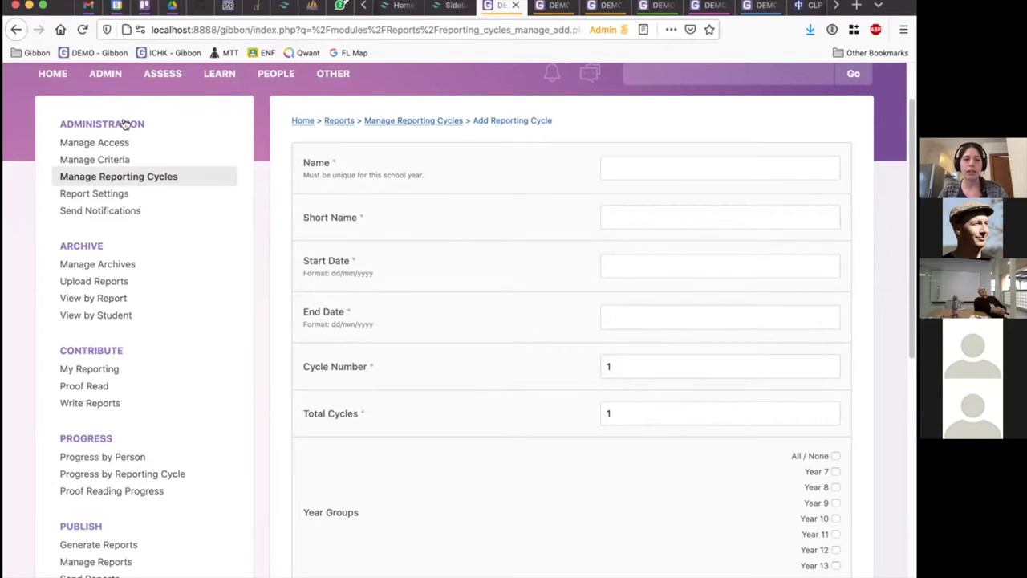
{"action": "left_click", "coordinate": [656, 160]}
{"action": "type", "text": "Training"}
{"action": "left_click", "coordinate": [632, 210]}
{"action": "type", "text": "TRAIN"}
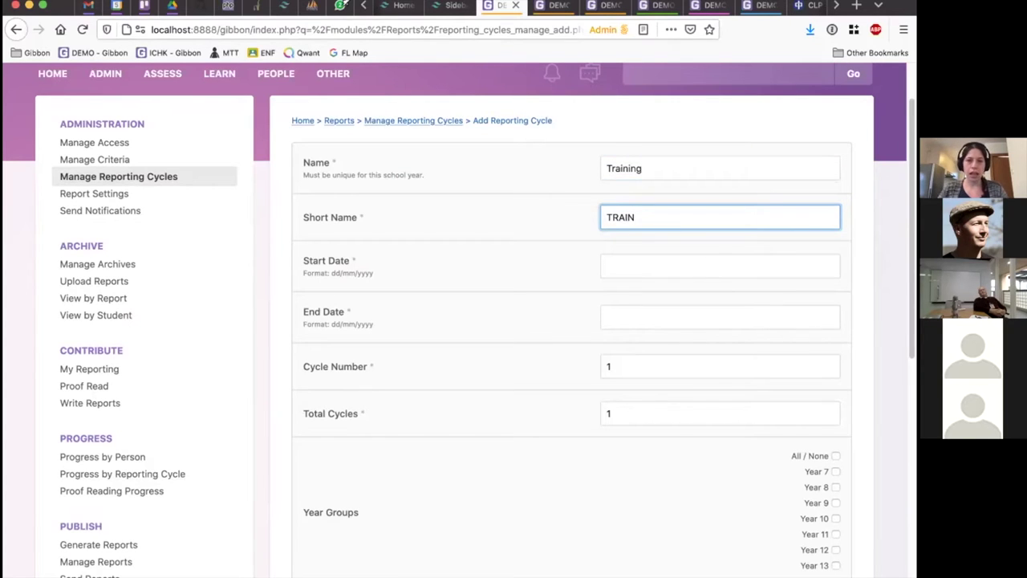
Set the reporting cycle's start date to 01/01/2021 and its end date to 31/03/2021.
{"action": "left_click", "coordinate": [639, 270]}
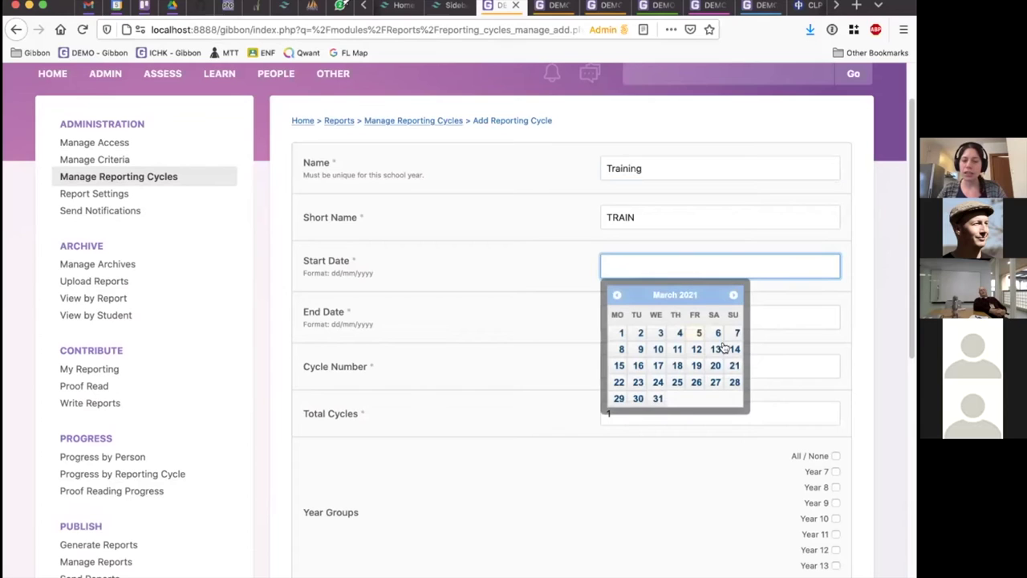
{"action": "left_click", "coordinate": [617, 295]}
{"action": "left_click", "coordinate": [616, 296]}
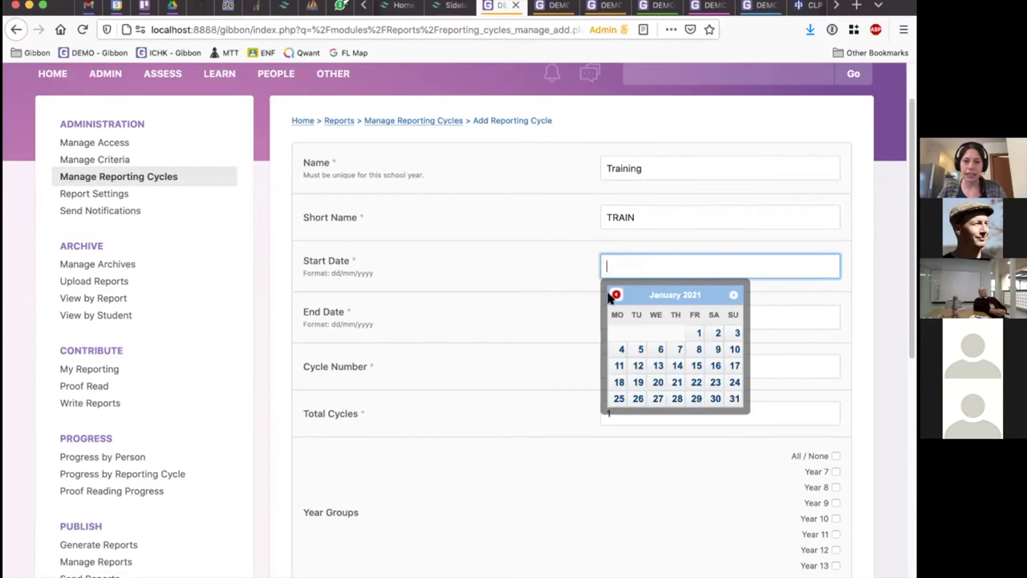
{"action": "left_click", "coordinate": [696, 333]}
{"action": "left_click", "coordinate": [725, 318]}
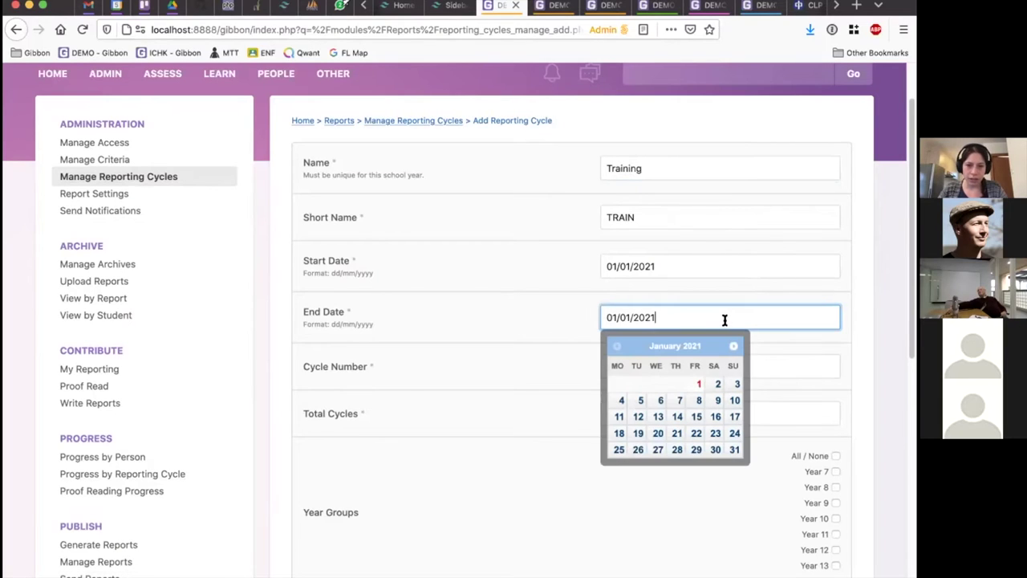
{"action": "left_click", "coordinate": [734, 346]}
{"action": "left_click", "coordinate": [734, 346]}
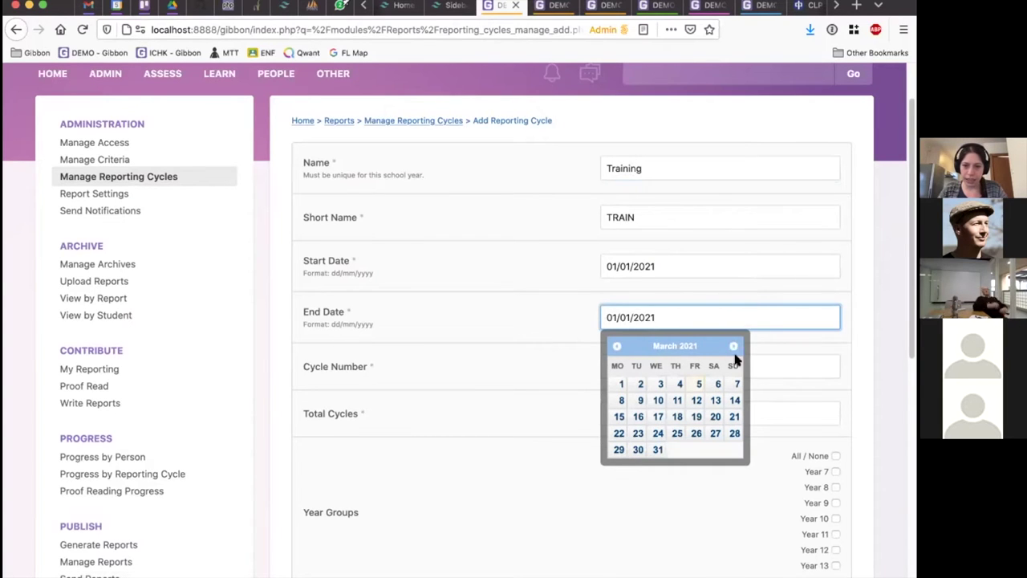
{"action": "left_click", "coordinate": [658, 451]}
{"action": "key", "text": "shift+Tab"}
{"action": "key", "text": "Tab"}
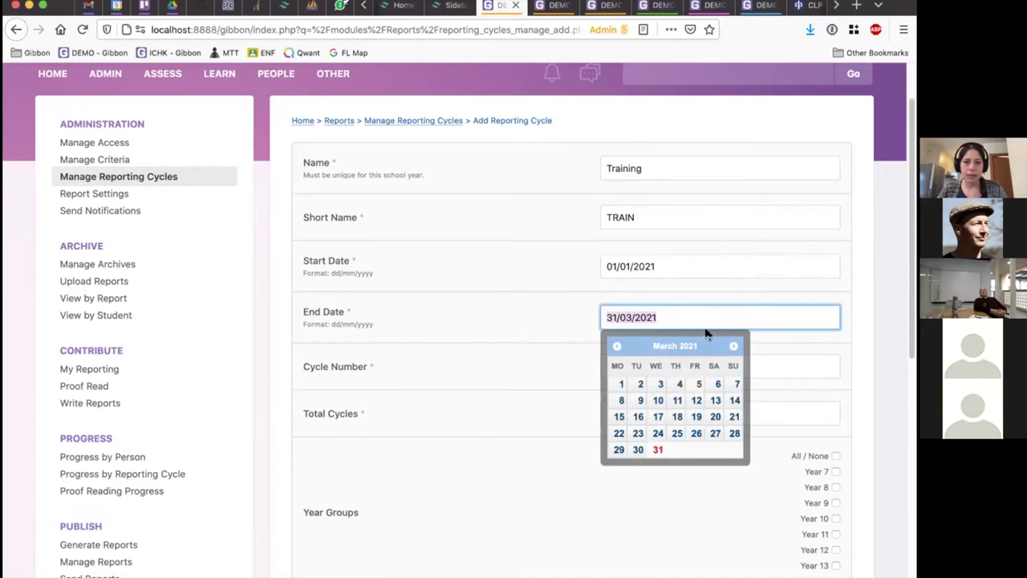
{"action": "left_click", "coordinate": [661, 271]}
{"action": "left_click", "coordinate": [540, 273]}
Set the reporting cycle's total number of cycles to 4.
{"action": "scroll", "coordinate": [532, 286], "scroll_direction": "down", "scroll_amount": 2}
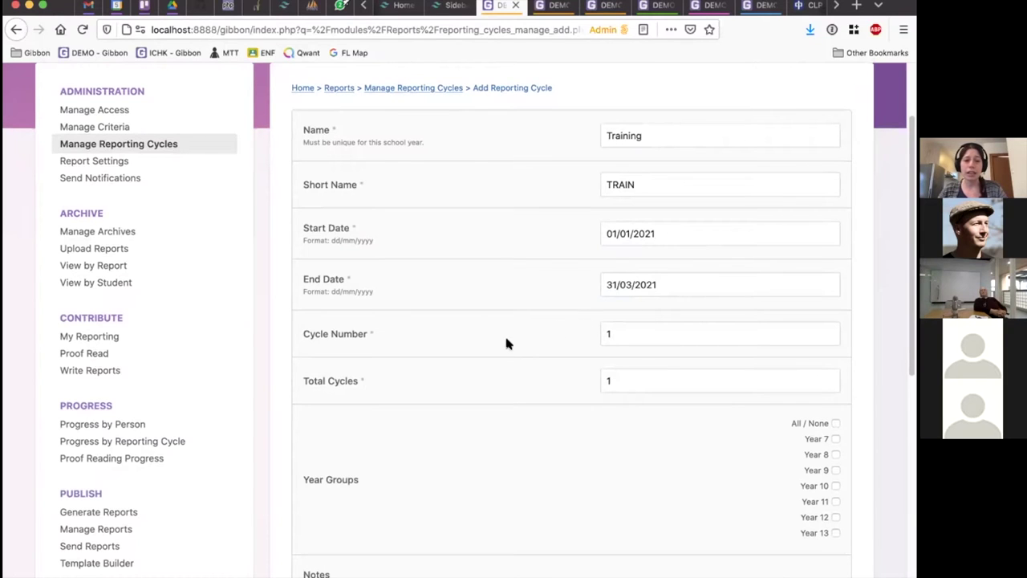
{"action": "scroll", "coordinate": [506, 343], "scroll_direction": "down", "scroll_amount": 1}
{"action": "left_click", "coordinate": [675, 323]}
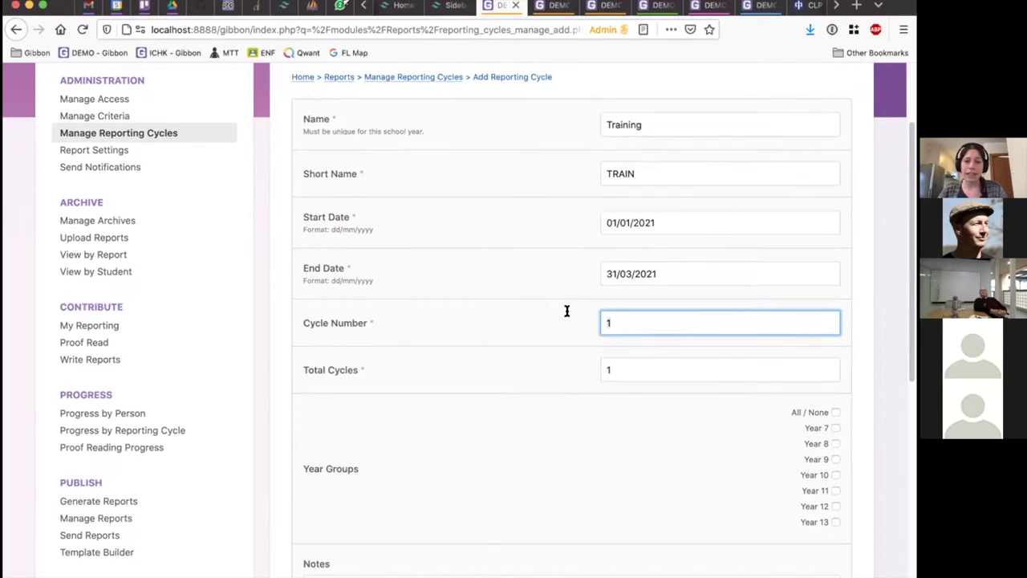
{"action": "left_click", "coordinate": [670, 372]}
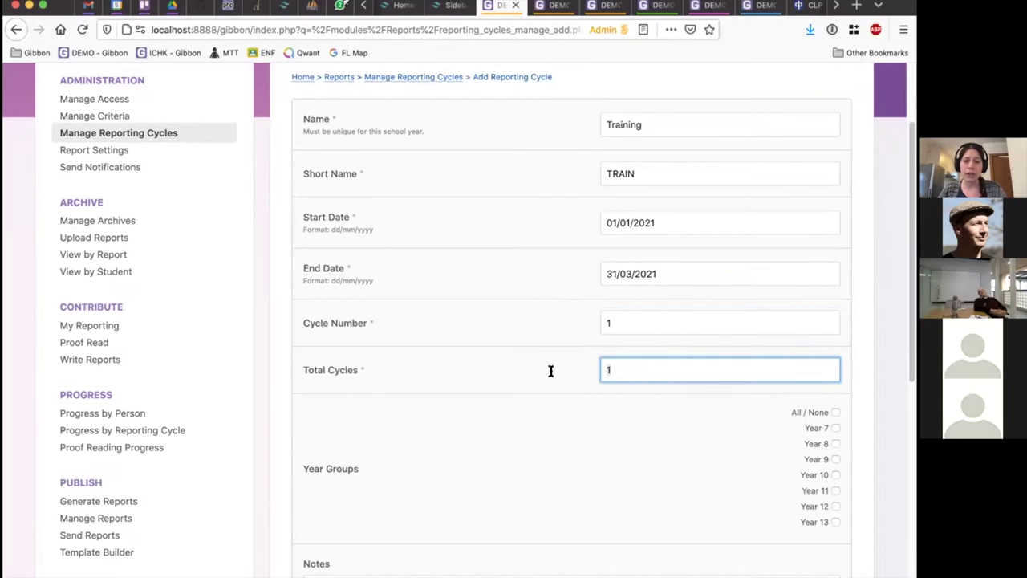
{"action": "key", "text": "BackSpace"}
{"action": "type", "text": "4"}
{"action": "left_click", "coordinate": [649, 327]}
{"action": "left_click", "coordinate": [638, 371]}
{"action": "left_click", "coordinate": [642, 323]}
{"action": "left_click", "coordinate": [646, 374]}
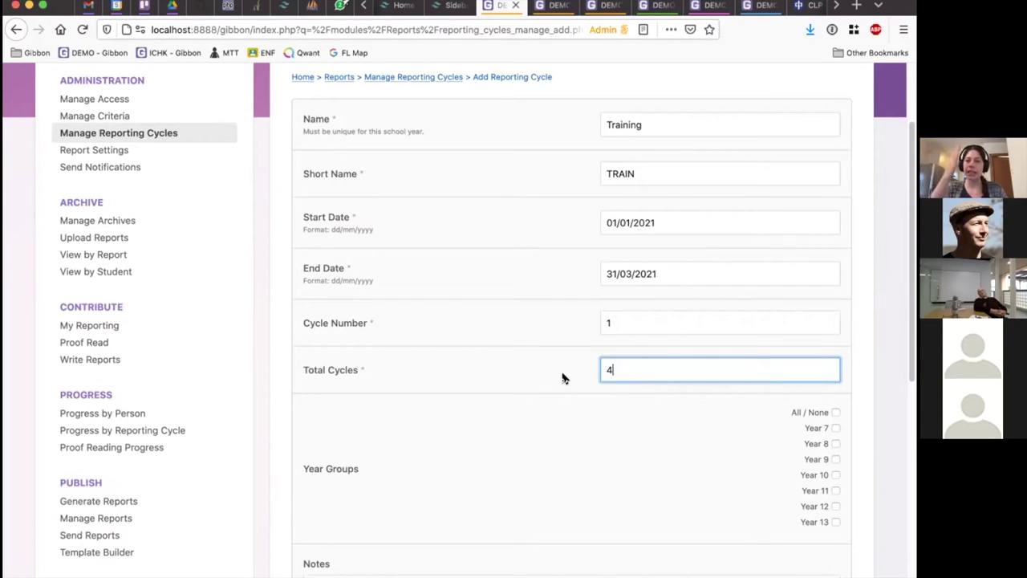
{"action": "left_click", "coordinate": [666, 324]}
{"action": "left_click", "coordinate": [650, 369]}
{"action": "left_click", "coordinate": [616, 314]}
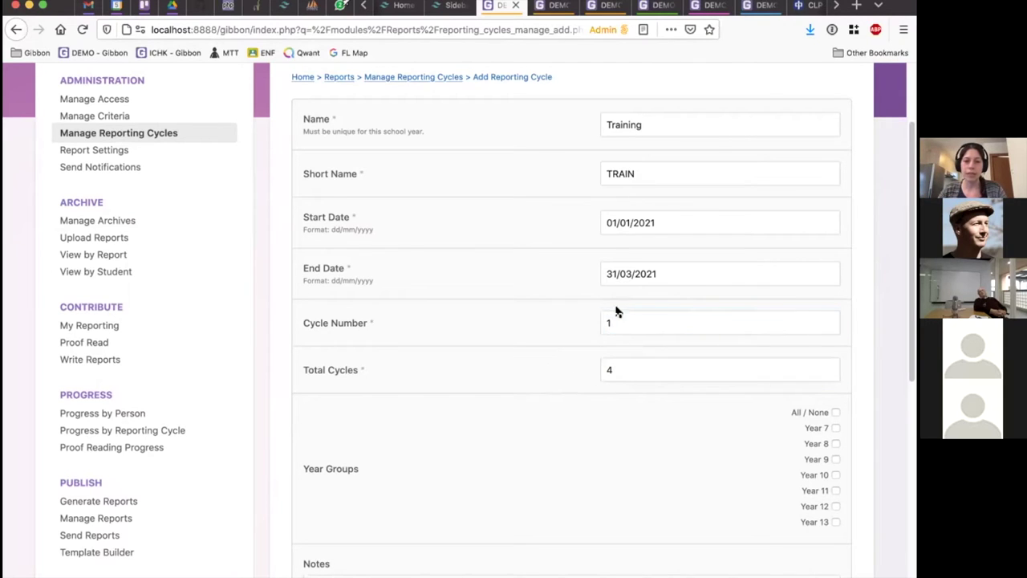
{"action": "left_click", "coordinate": [641, 366]}
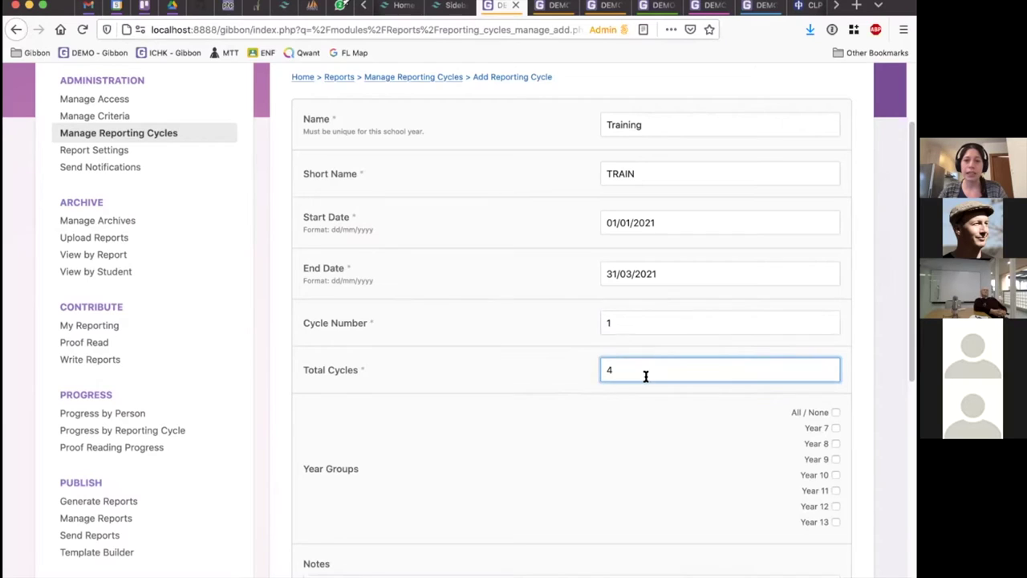
Select only Year 7 as the year group for the Training reporting cycle.
{"action": "scroll", "coordinate": [456, 334], "scroll_direction": "up", "scroll_amount": 1}
{"action": "scroll", "coordinate": [532, 330], "scroll_direction": "down", "scroll_amount": 1}
{"action": "scroll", "coordinate": [523, 337], "scroll_direction": "down", "scroll_amount": 2}
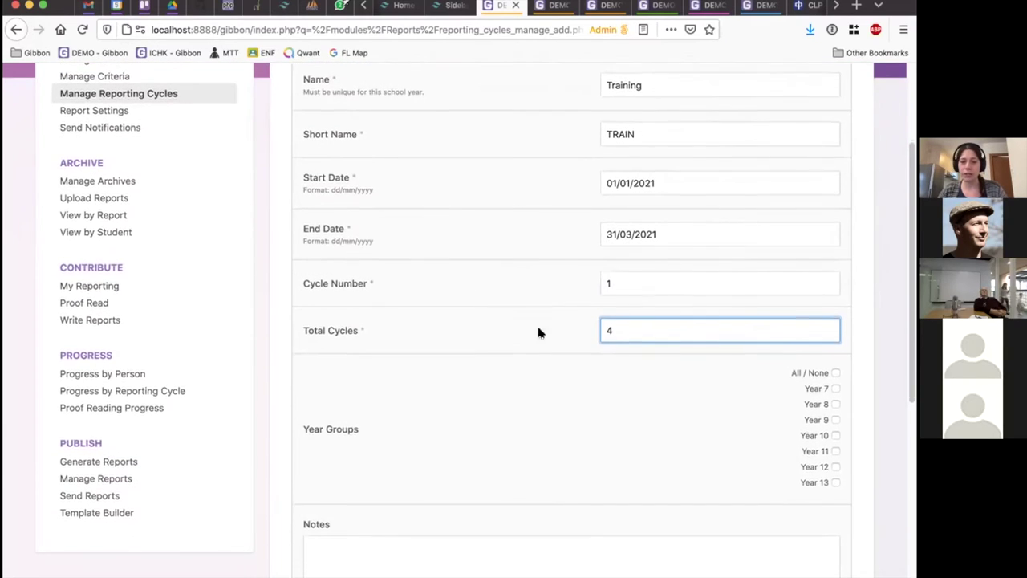
{"action": "left_click", "coordinate": [621, 219]}
{"action": "left_click", "coordinate": [635, 255]}
{"action": "left_click", "coordinate": [684, 313]}
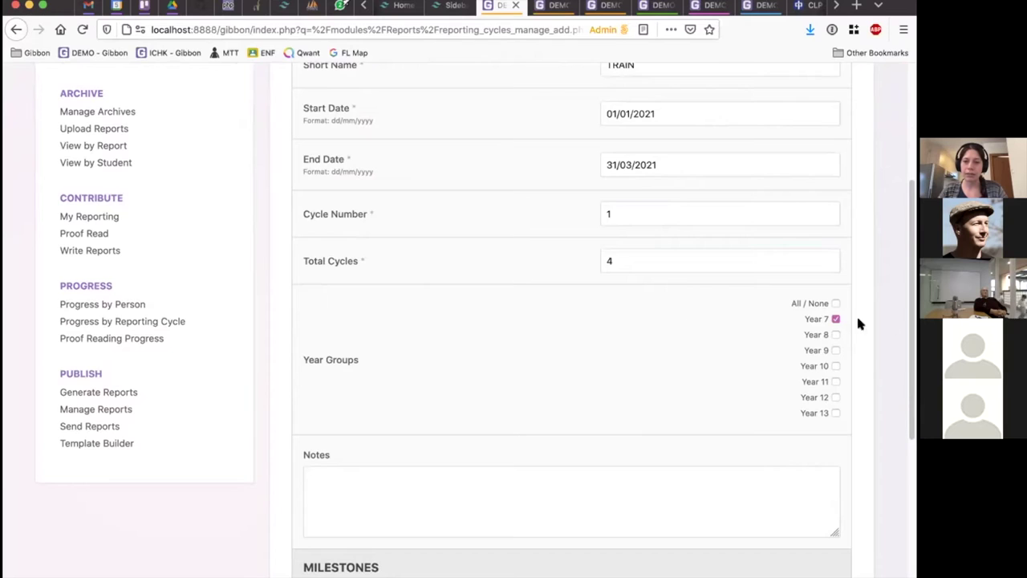
{"action": "scroll", "coordinate": [771, 309], "scroll_direction": "down", "scroll_amount": 2}
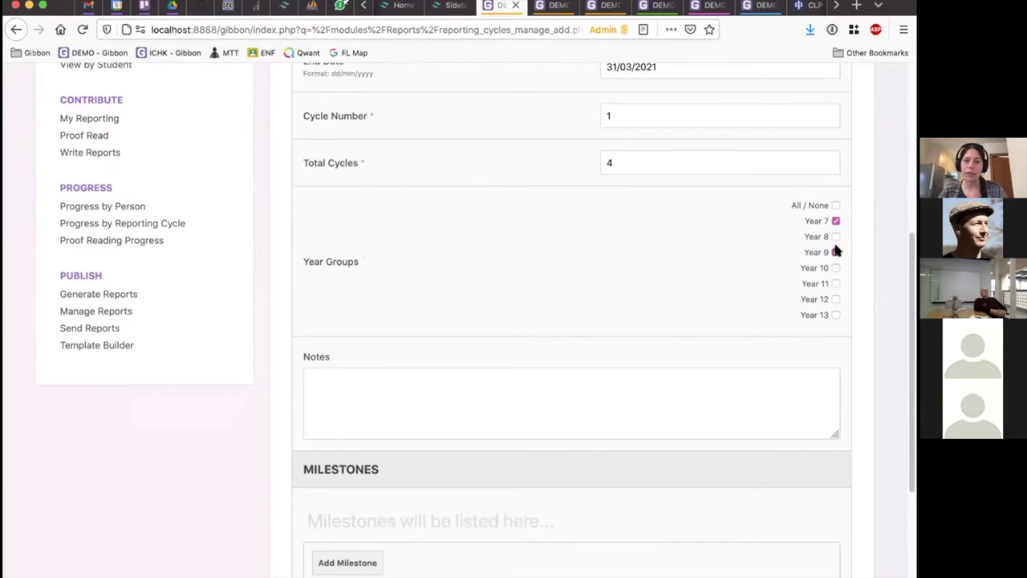
{"action": "scroll", "coordinate": [640, 350], "scroll_direction": "down", "scroll_amount": 1}
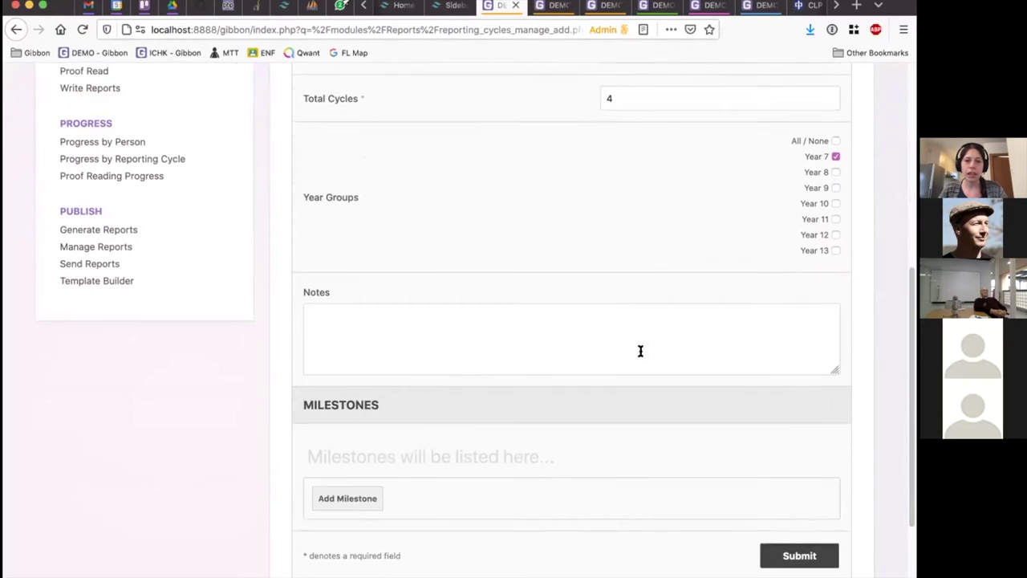
{"action": "left_click", "coordinate": [436, 338]}
{"action": "scroll", "coordinate": [460, 327], "scroll_direction": "down", "scroll_amount": 2}
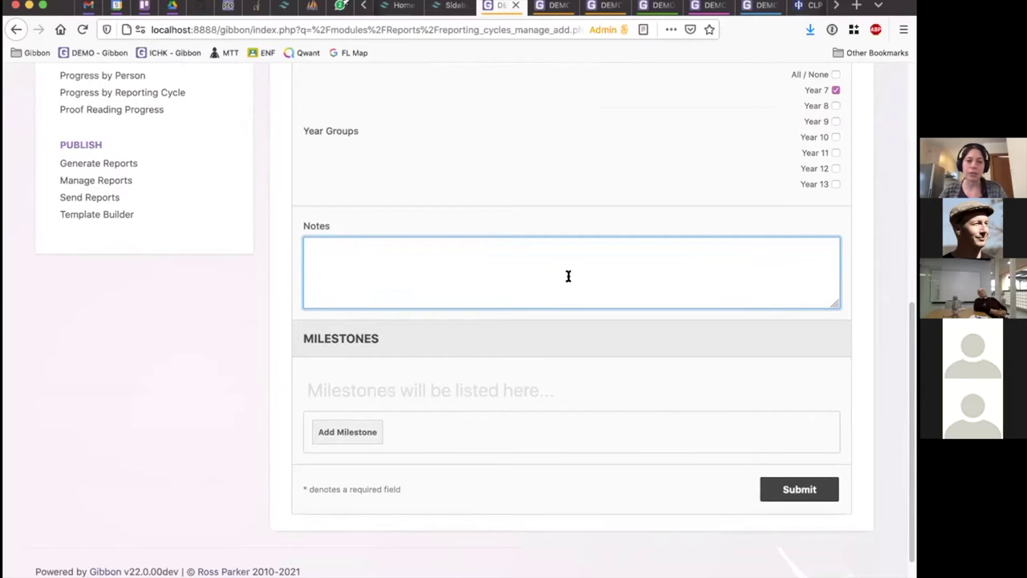
{"action": "scroll", "coordinate": [489, 286], "scroll_direction": "up", "scroll_amount": 3}
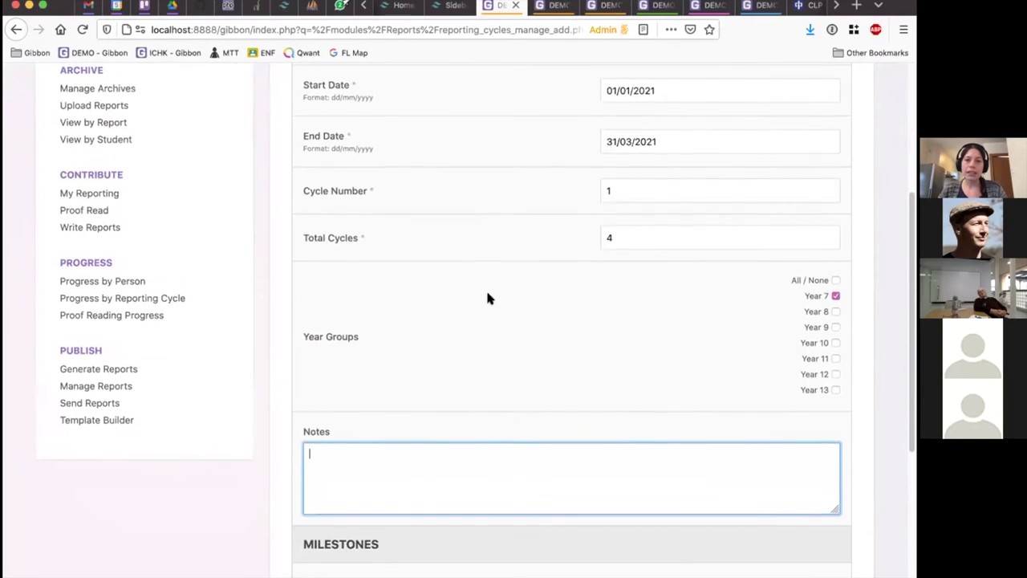
{"action": "scroll", "coordinate": [487, 289], "scroll_direction": "down", "scroll_amount": 3}
{"action": "scroll", "coordinate": [486, 300], "scroll_direction": "down", "scroll_amount": 2}
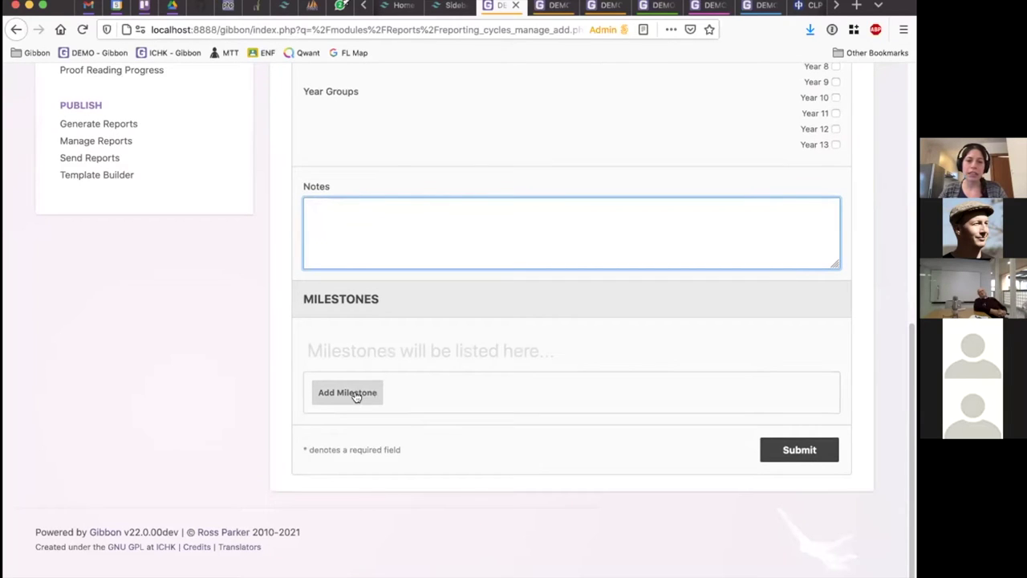
Add a milestone named Comments Due with the date 12/03/2021 to the reporting cycle.
{"action": "scroll", "coordinate": [356, 398], "scroll_direction": "up", "scroll_amount": 1}
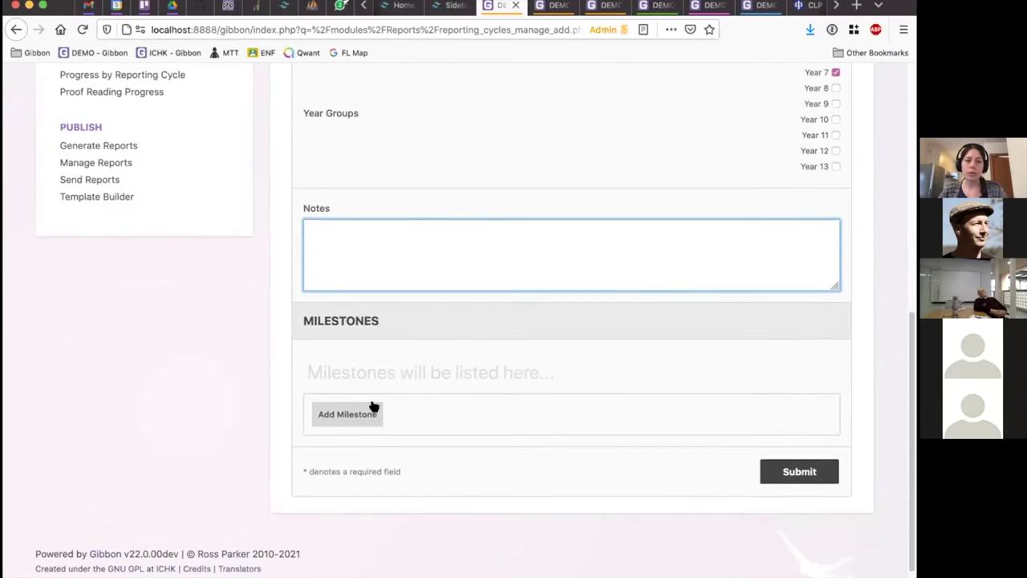
{"action": "left_click", "coordinate": [343, 419]}
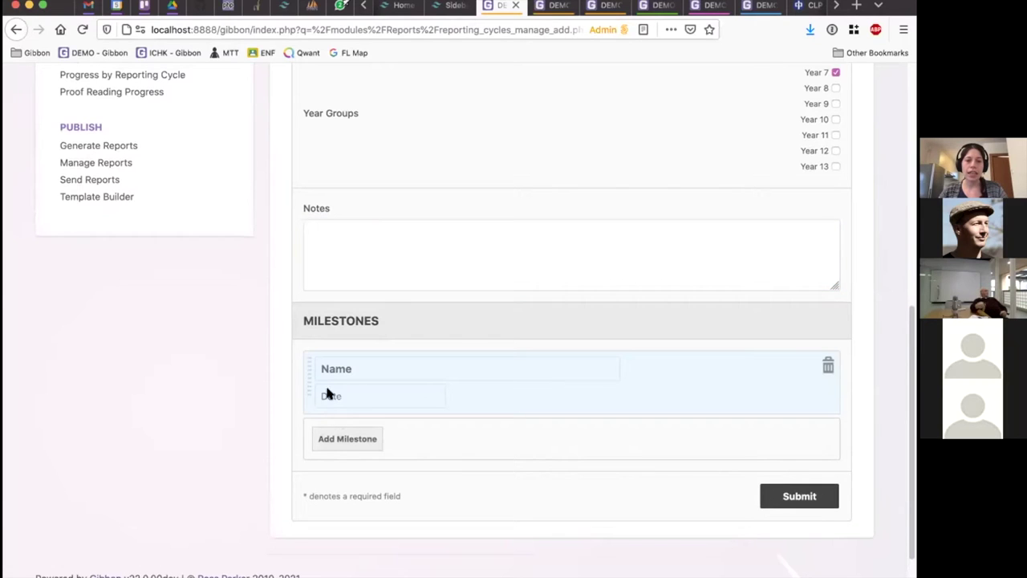
{"action": "left_click", "coordinate": [333, 369]}
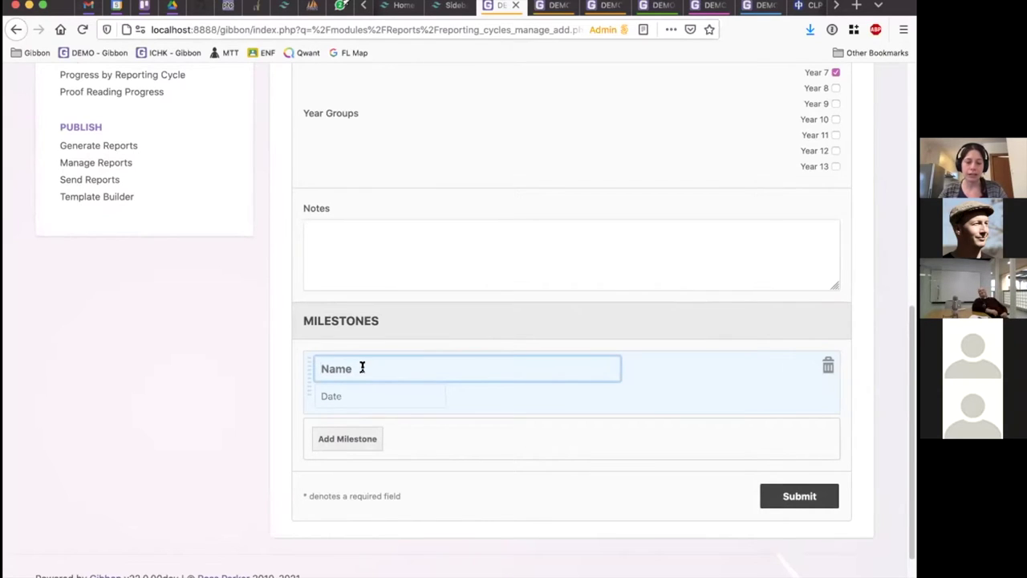
{"action": "type", "text": "Comments Due"}
{"action": "left_click", "coordinate": [353, 396]}
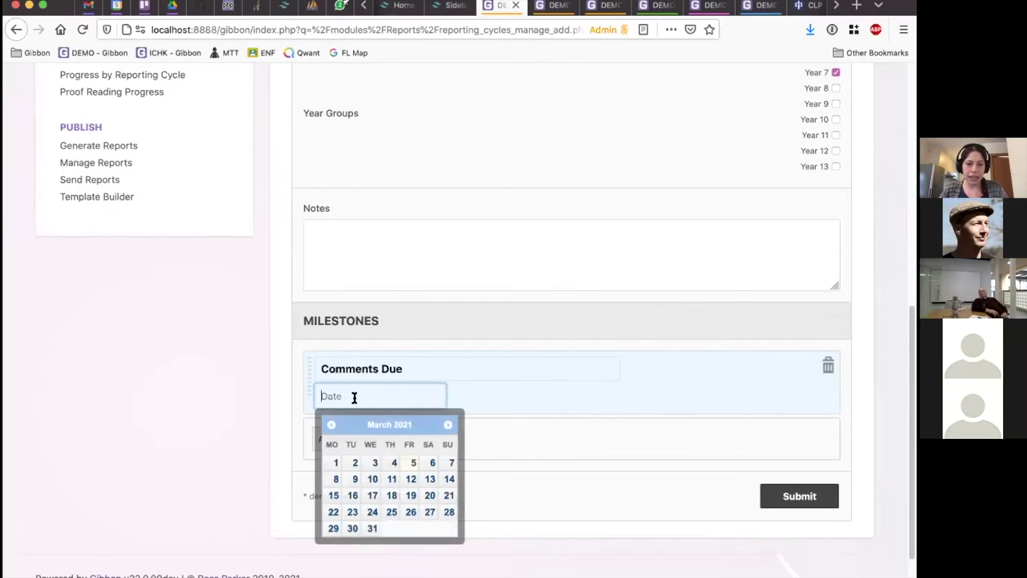
{"action": "left_click", "coordinate": [411, 480]}
Add a second milestone named Grades Due with the date 19/03/2021.
{"action": "left_click", "coordinate": [337, 442]}
{"action": "left_click", "coordinate": [358, 436]}
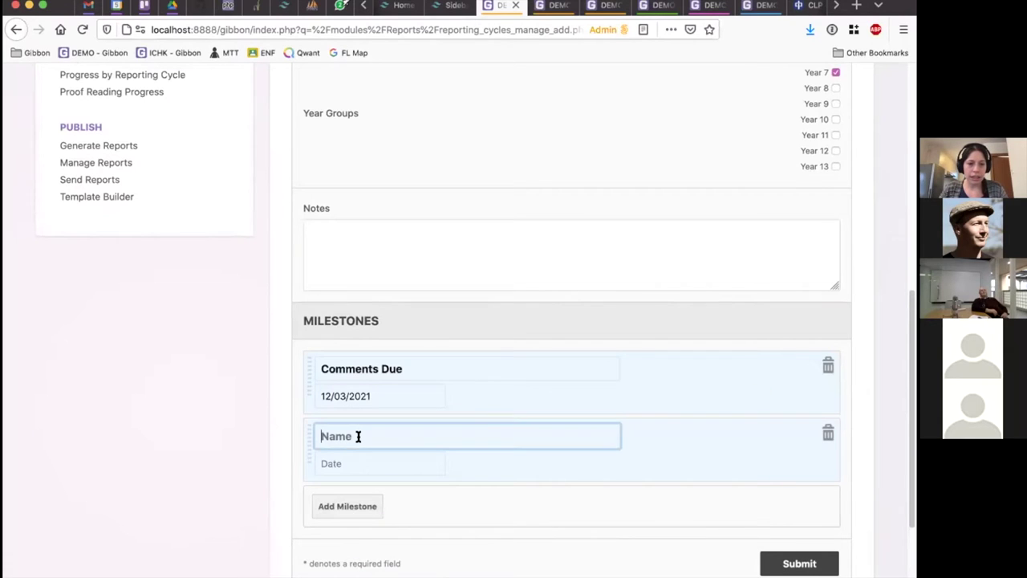
{"action": "type", "text": "Grades Due"}
{"action": "left_click", "coordinate": [348, 462]}
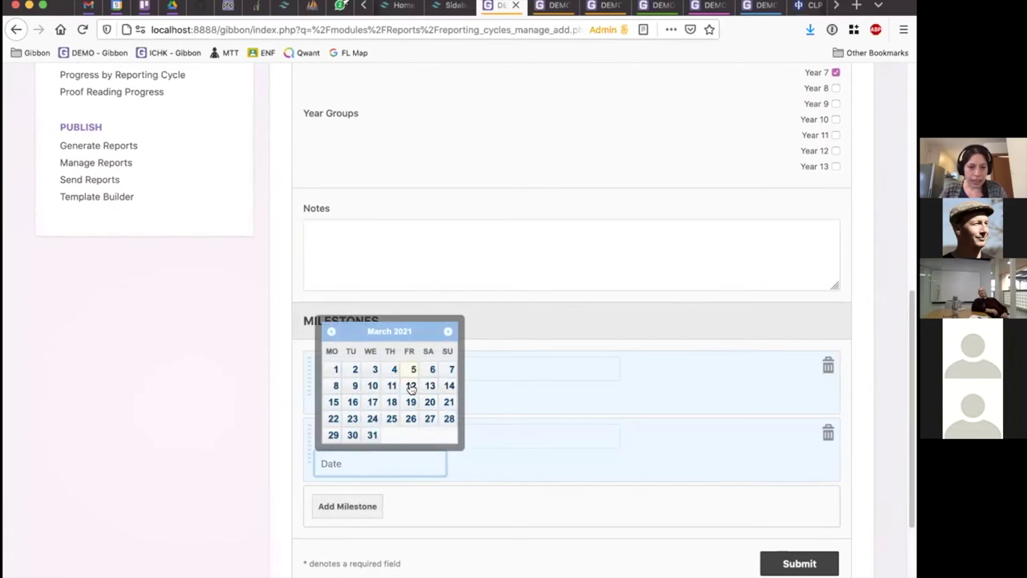
{"action": "left_click", "coordinate": [416, 390]}
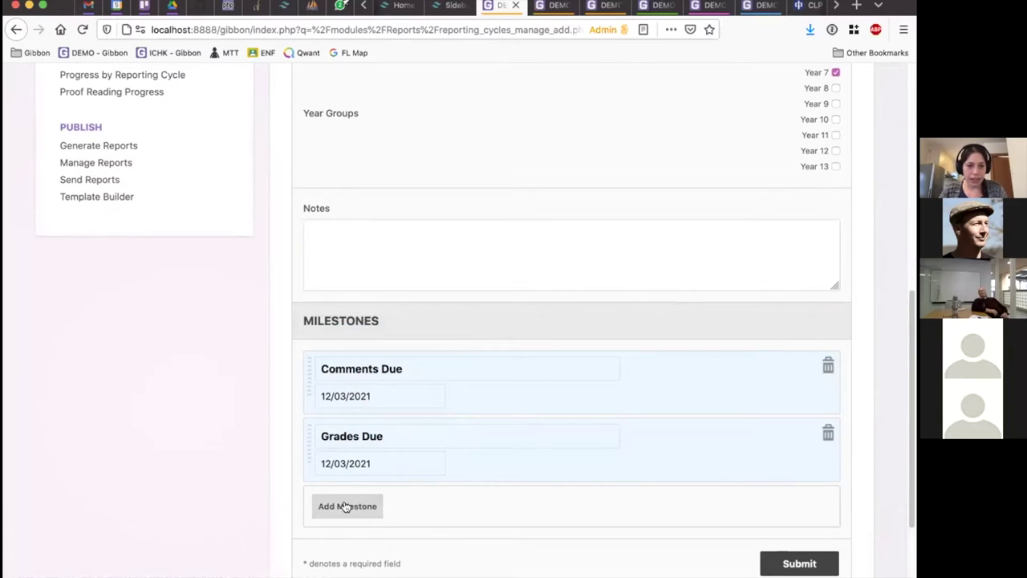
{"action": "left_click", "coordinate": [388, 463]}
{"action": "left_click", "coordinate": [413, 401]}
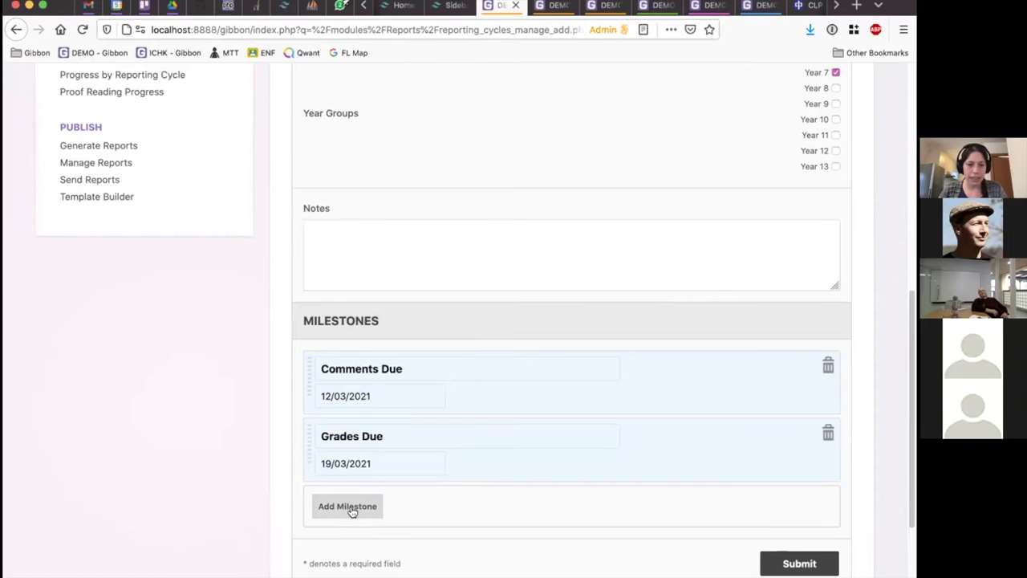
Add a third milestone named Final Print with the date 26/03/2021 to the reporting cycle.
{"action": "left_click", "coordinate": [351, 507]}
{"action": "left_click", "coordinate": [353, 482]}
{"action": "type", "text": "Fni"}
{"action": "key", "text": "BackSpace"}
{"action": "key", "text": "BackSpace"}
{"action": "type", "text": "inal Print"}
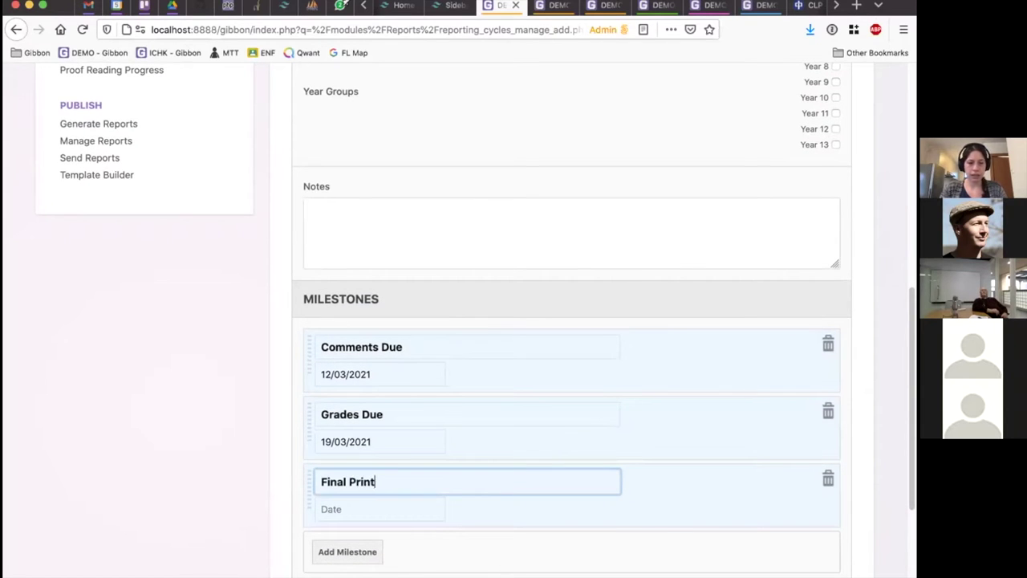
{"action": "left_click", "coordinate": [345, 507]}
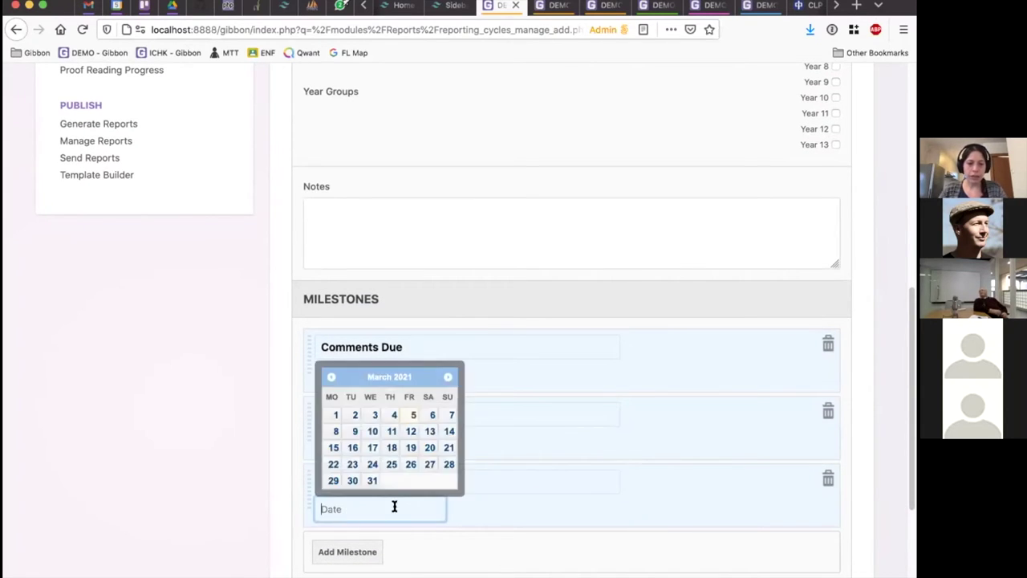
{"action": "left_click", "coordinate": [411, 464]}
{"action": "left_click", "coordinate": [368, 515]}
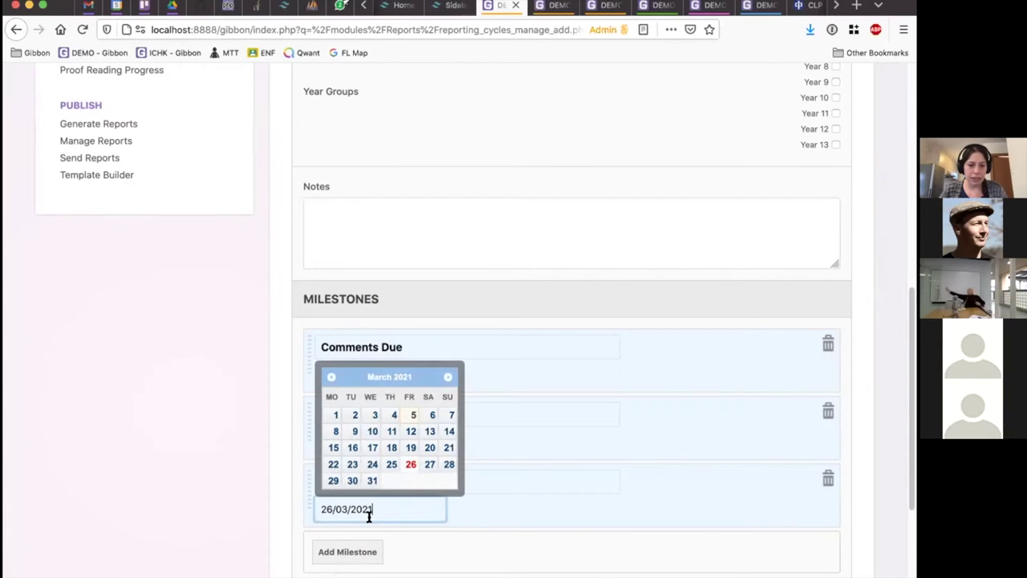
{"action": "left_click", "coordinate": [411, 464]}
{"action": "left_click", "coordinate": [521, 519]}
Submit the new Training reporting cycle and return to the list of reporting cycles.
{"action": "scroll", "coordinate": [522, 497], "scroll_direction": "down", "scroll_amount": 3}
{"action": "left_click", "coordinate": [449, 187]}
{"action": "left_click_drag", "start_coordinate": [425, 186], "coordinate": [307, 193]}
{"action": "left_click", "coordinate": [393, 254]}
{"action": "left_click_drag", "start_coordinate": [393, 255], "coordinate": [293, 245]}
{"action": "left_click", "coordinate": [414, 322]}
{"action": "left_click", "coordinate": [796, 449]}
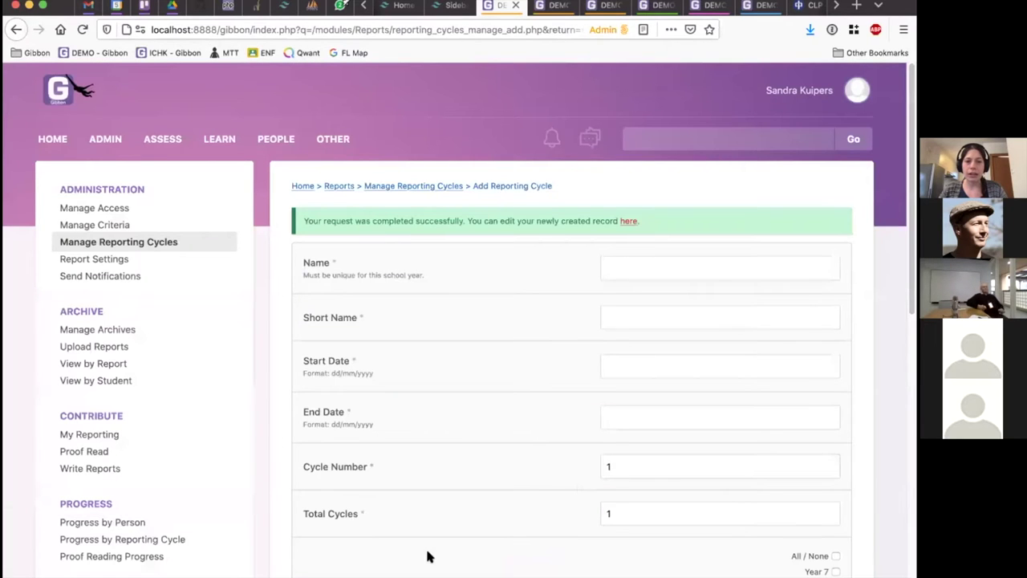
{"action": "left_click", "coordinate": [128, 244]}
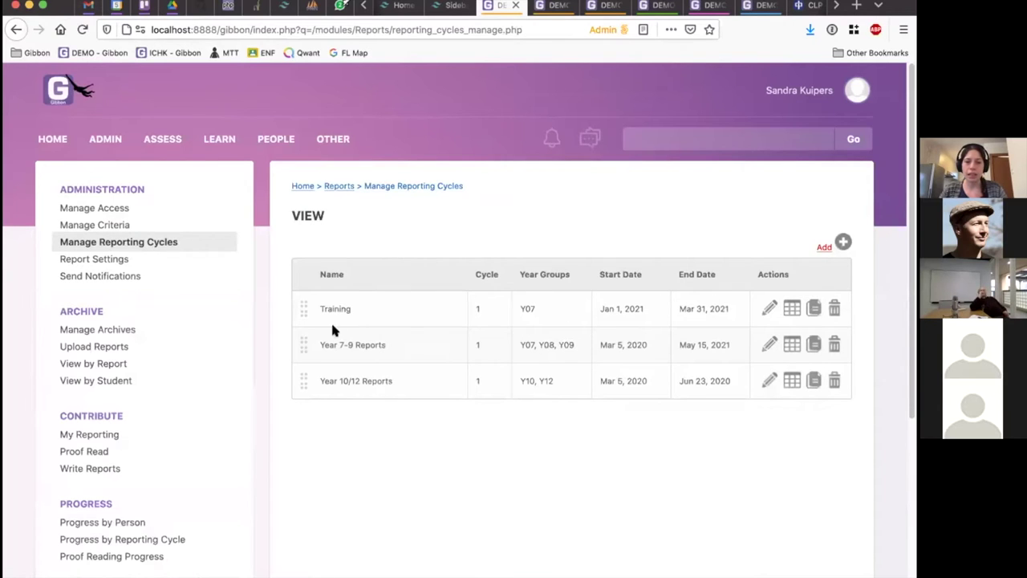
{"action": "mouse_move", "coordinate": [301, 306]}
{"action": "left_mouse_down"}
{"action": "mouse_move", "coordinate": [298, 345]}
{"action": "mouse_move", "coordinate": [300, 291]}
{"action": "mouse_move", "coordinate": [300, 305]}
{"action": "left_mouse_up"}
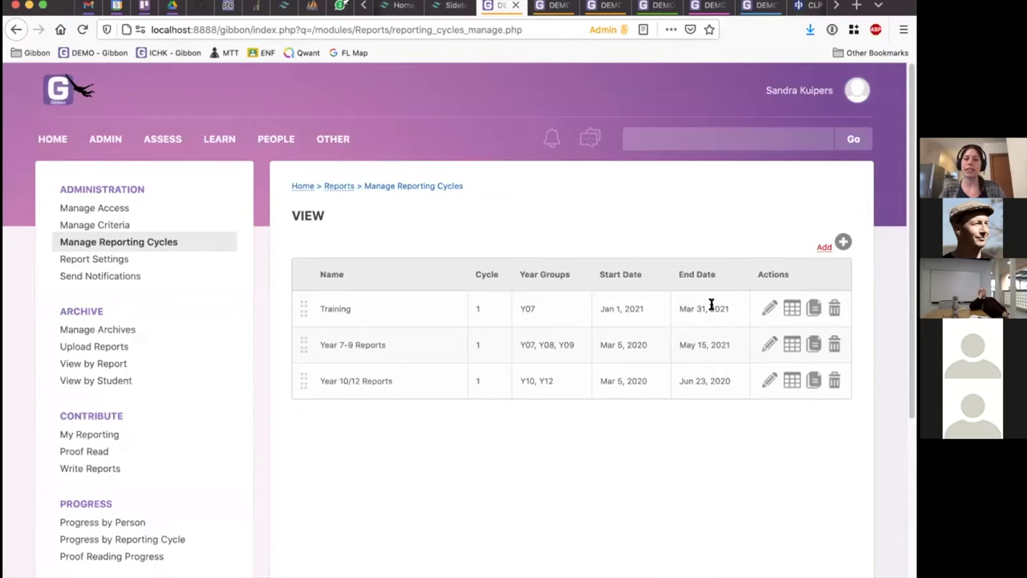
Start a new reporting scope for the Training cycle and set its type to Roll Group.
{"action": "left_click", "coordinate": [792, 309]}
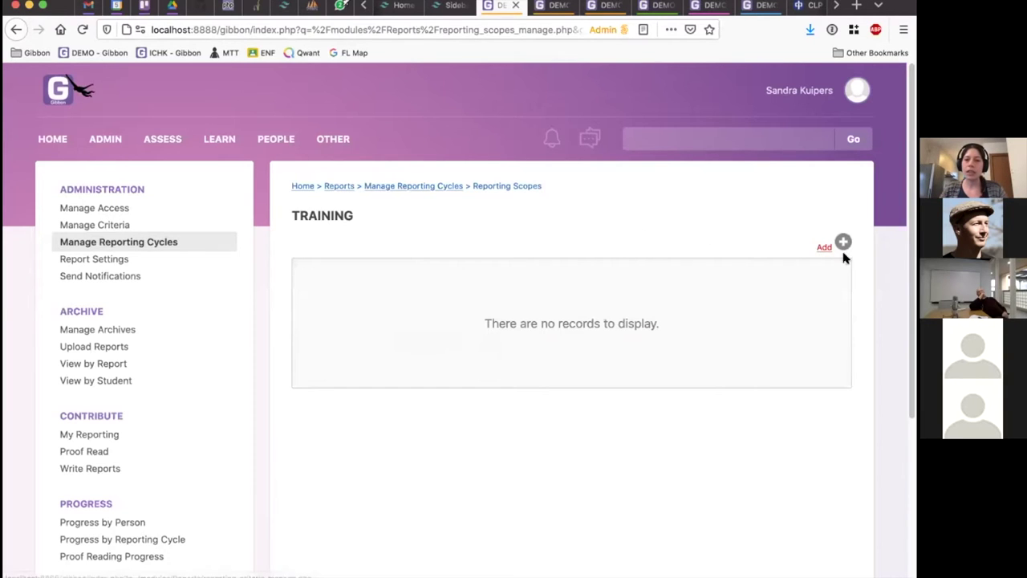
{"action": "left_click", "coordinate": [826, 249]}
{"action": "left_click", "coordinate": [648, 230]}
{"action": "key", "text": "Tab"}
{"action": "left_click", "coordinate": [671, 279]}
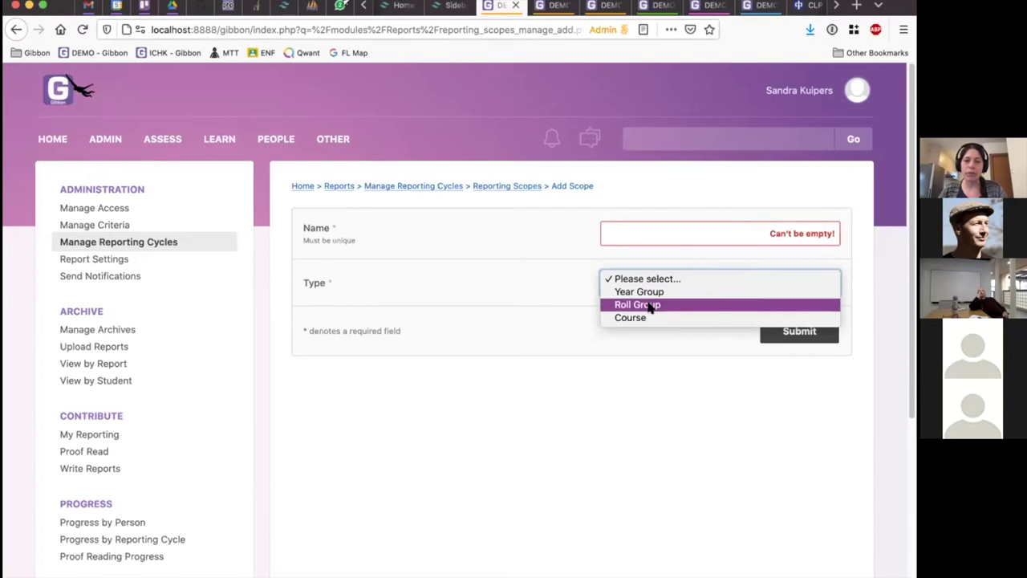
{"action": "left_click", "coordinate": [651, 308]}
Name the new scope Pastoral Reports and submit it.
{"action": "left_click", "coordinate": [633, 238]}
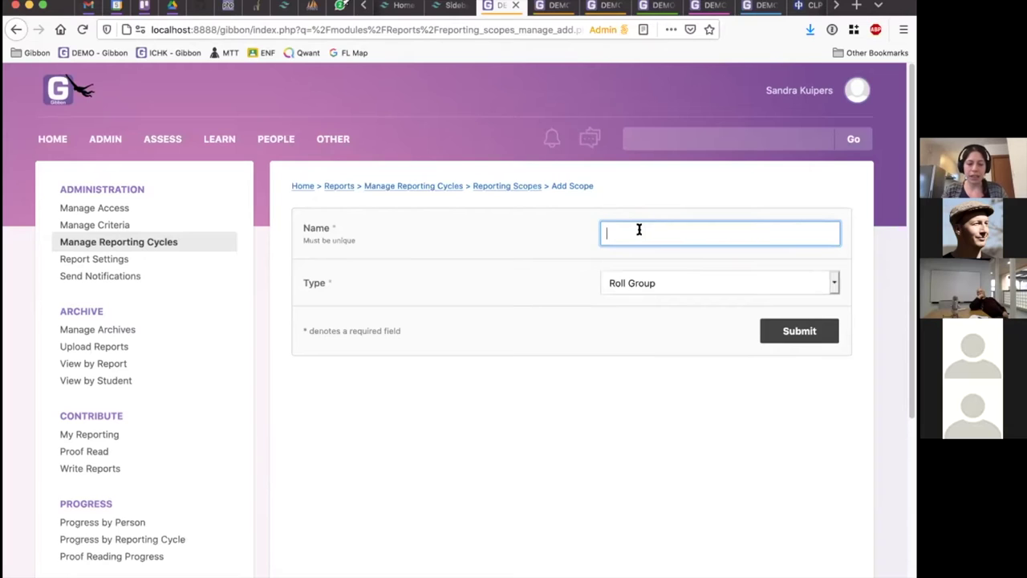
{"action": "type", "text": "Past"}
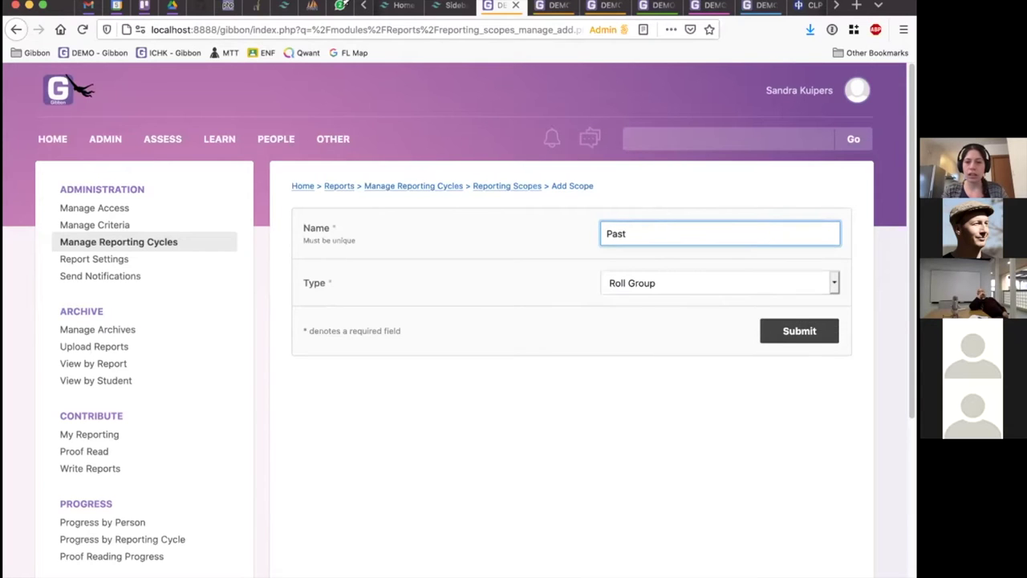
{"action": "type", "text": "oral "}
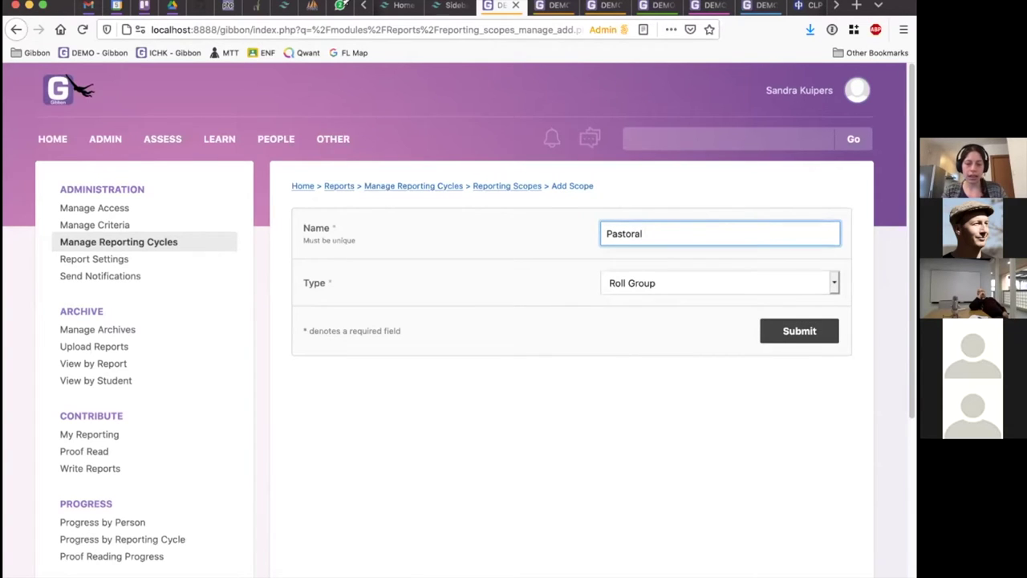
{"action": "type", "text": "Report"}
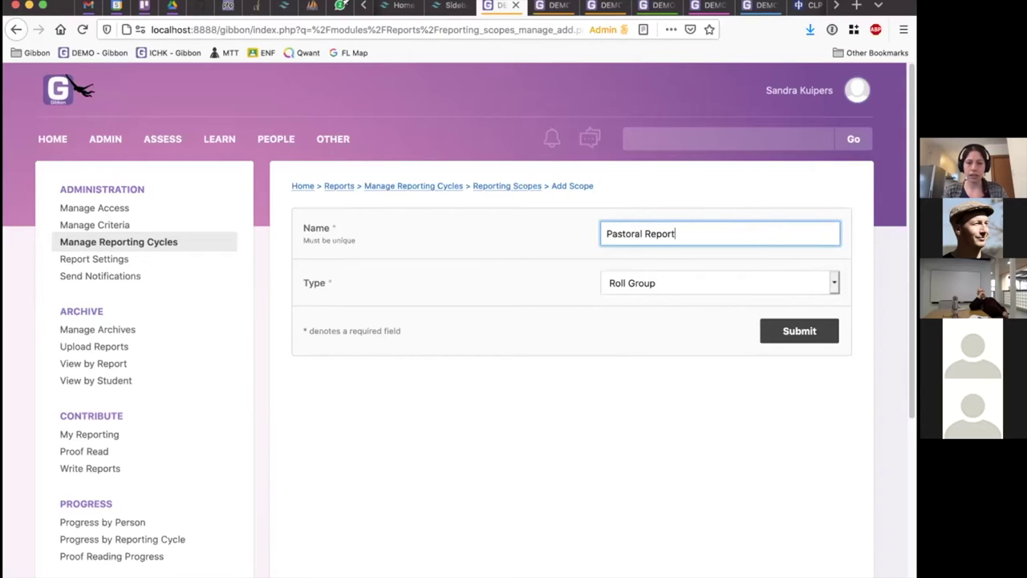
{"action": "type", "text": "s"}
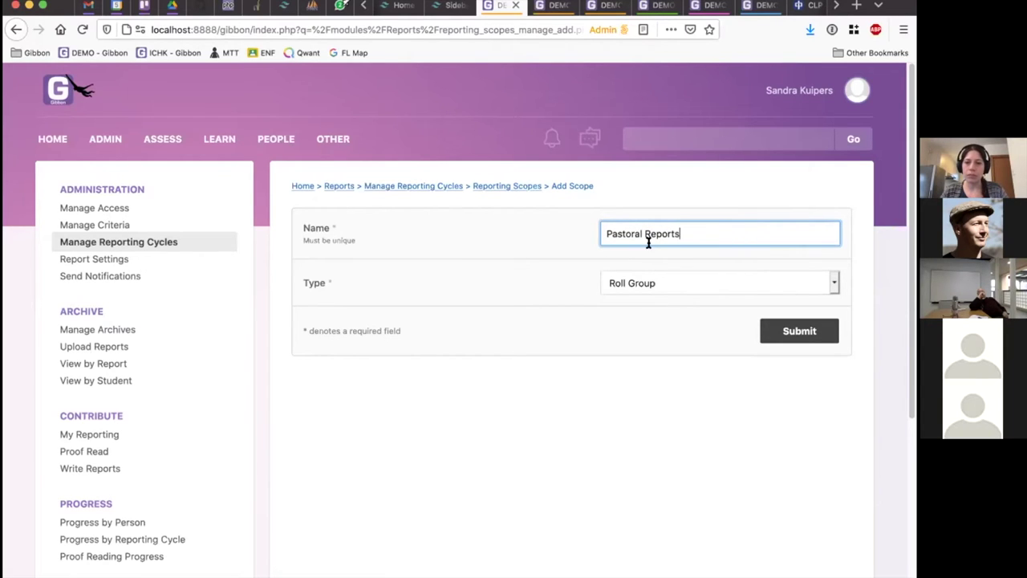
{"action": "left_click_drag", "start_coordinate": [675, 228], "coordinate": [495, 228]}
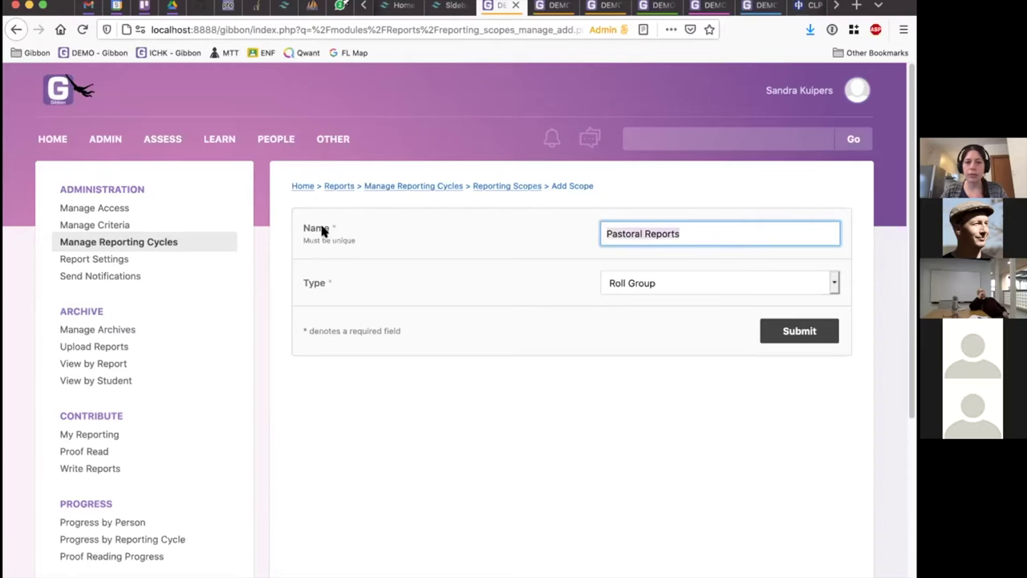
{"action": "left_click", "coordinate": [500, 240]}
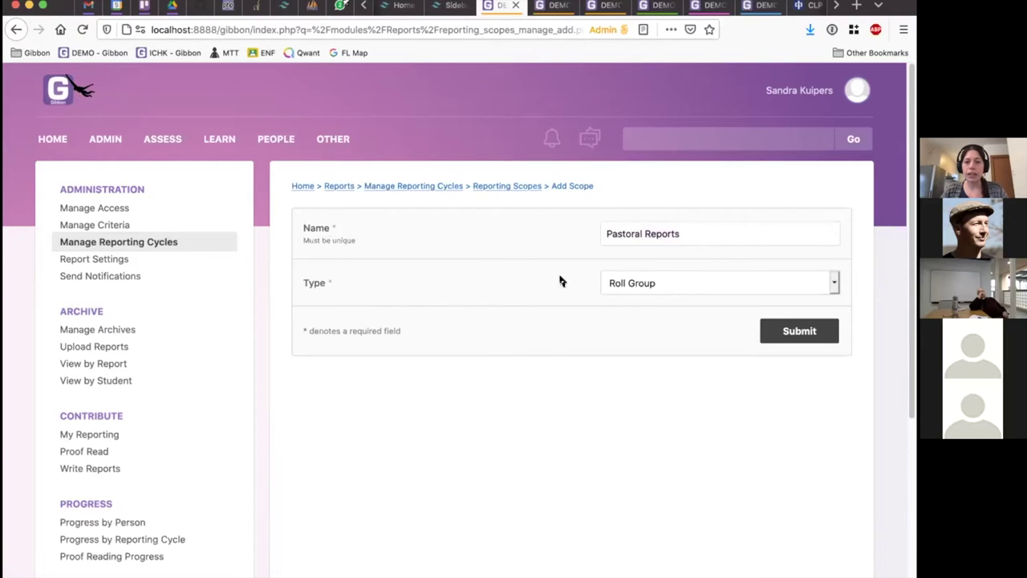
{"action": "double_click", "coordinate": [764, 235]}
{"action": "left_click", "coordinate": [757, 231]}
{"action": "left_click", "coordinate": [816, 334]}
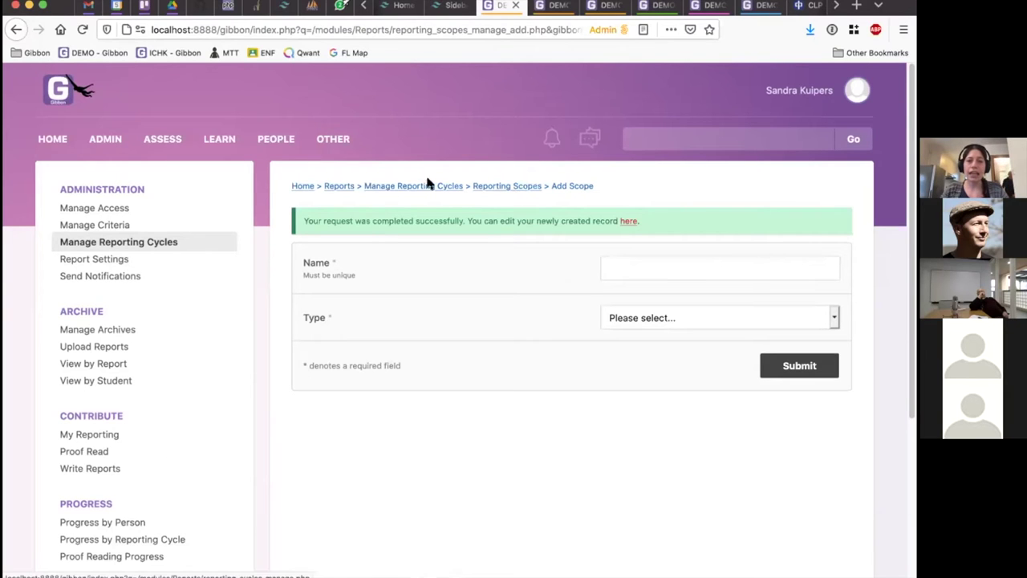
Open the Pastoral Reports scope for editing from the Training cycle's scopes and examine its type and criteria.
{"action": "left_click", "coordinate": [518, 188]}
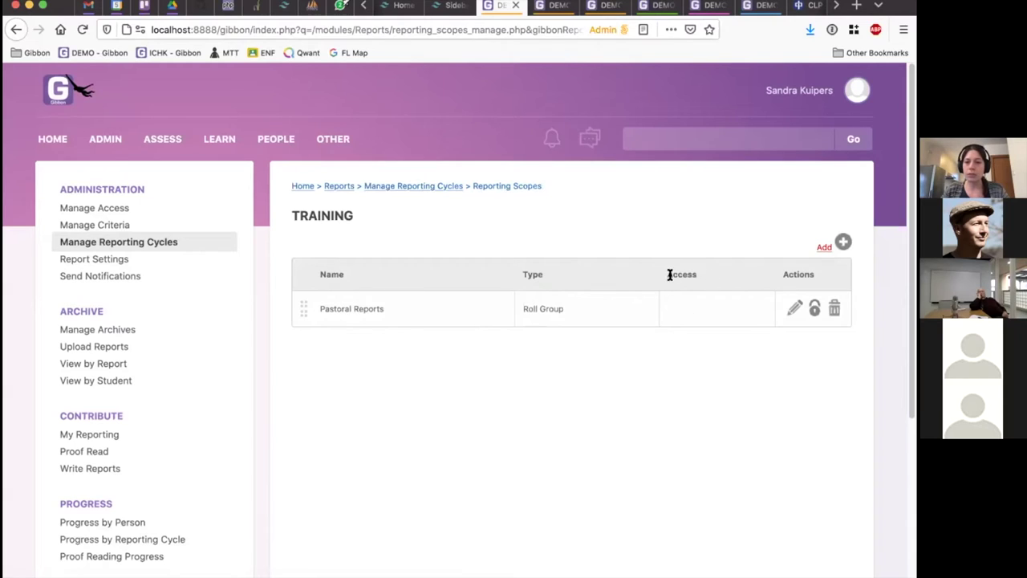
{"action": "left_click", "coordinate": [792, 312]}
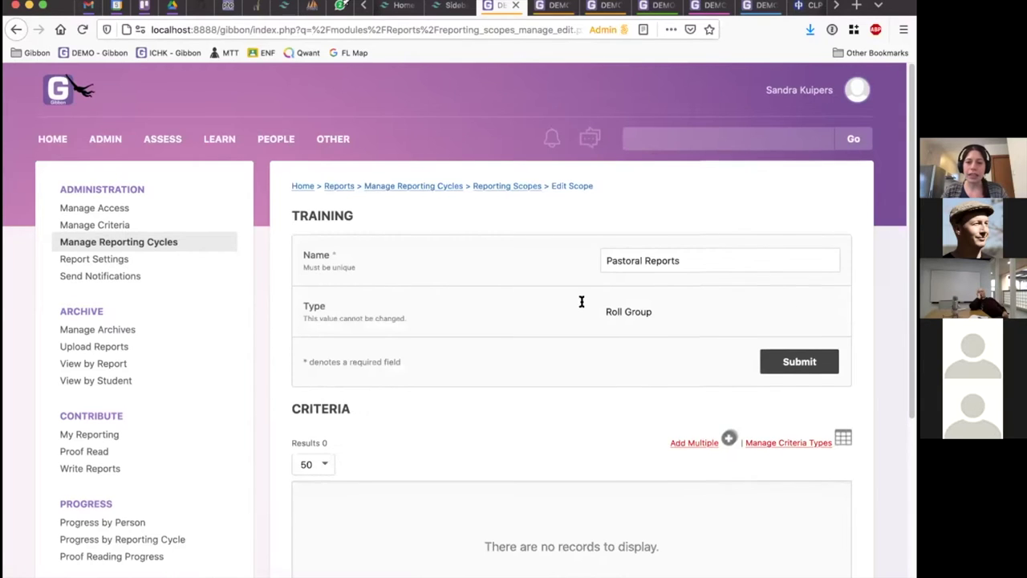
{"action": "scroll", "coordinate": [546, 301], "scroll_direction": "down", "scroll_amount": 3}
{"action": "scroll", "coordinate": [537, 319], "scroll_direction": "up", "scroll_amount": 1}
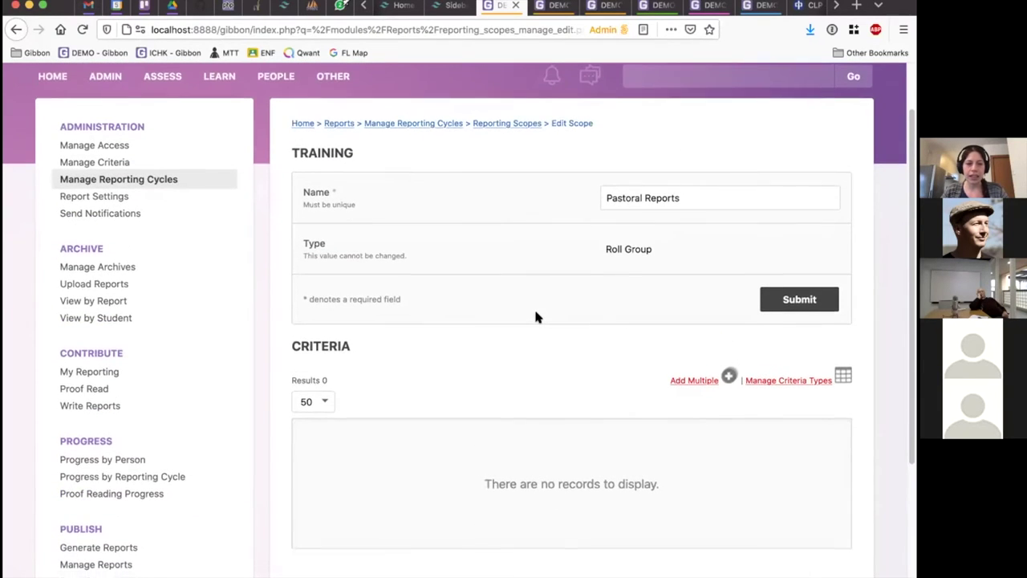
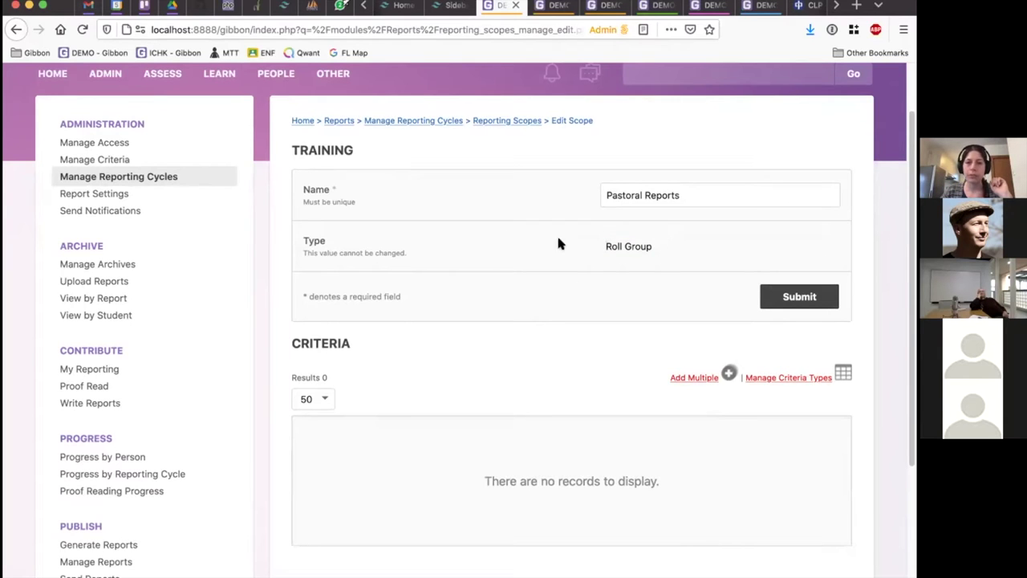
{"action": "mouse_move", "coordinate": [603, 243]}
{"action": "left_mouse_down"}
{"action": "mouse_move", "coordinate": [677, 240]}
{"action": "mouse_move", "coordinate": [594, 245]}
{"action": "left_mouse_up"}
{"action": "left_click", "coordinate": [562, 251]}
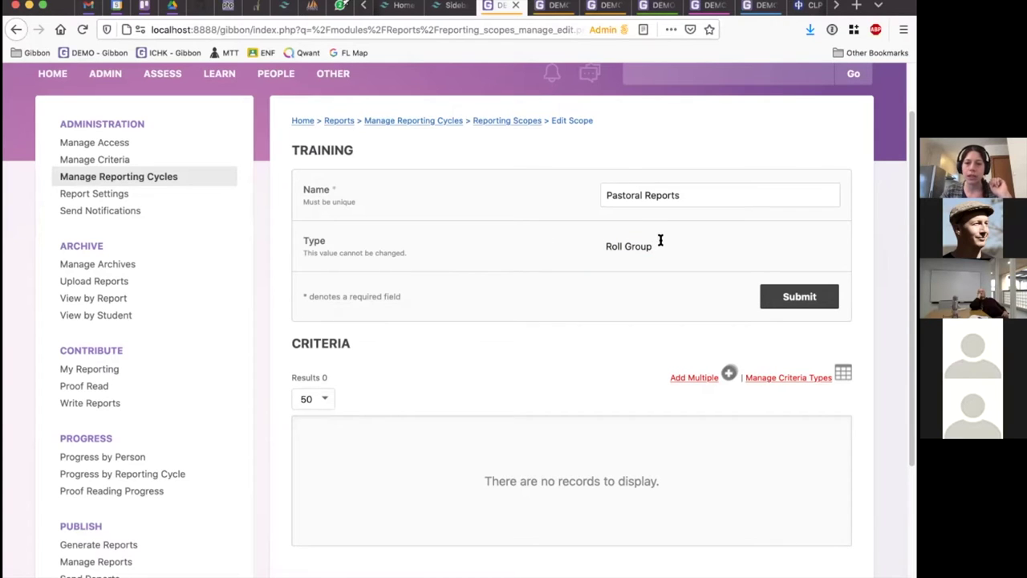
{"action": "scroll", "coordinate": [807, 367], "scroll_direction": "down", "scroll_amount": 1}
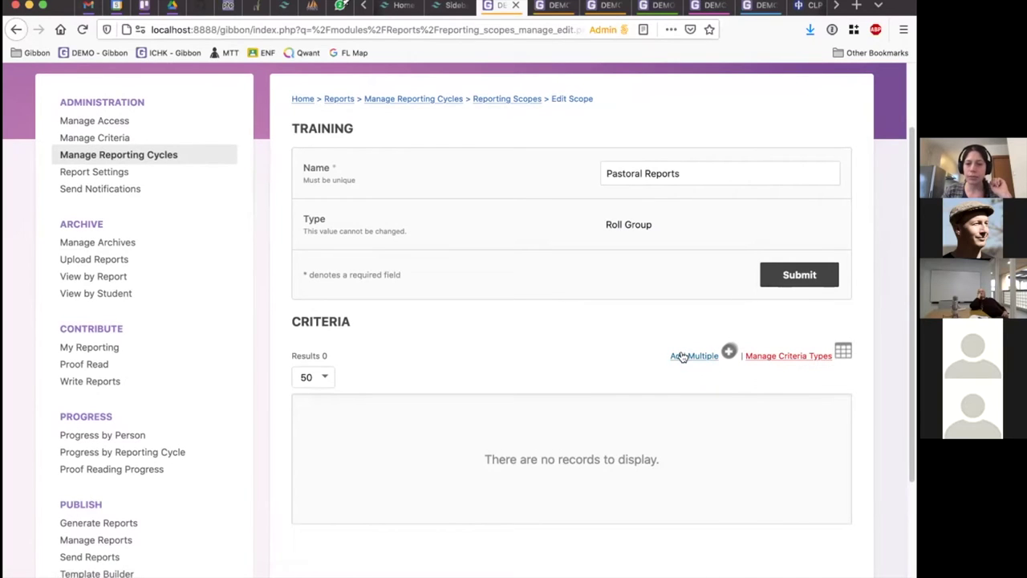
Open the criteria types management from the scope's criteria and review the existing types.
{"action": "left_click", "coordinate": [794, 355]}
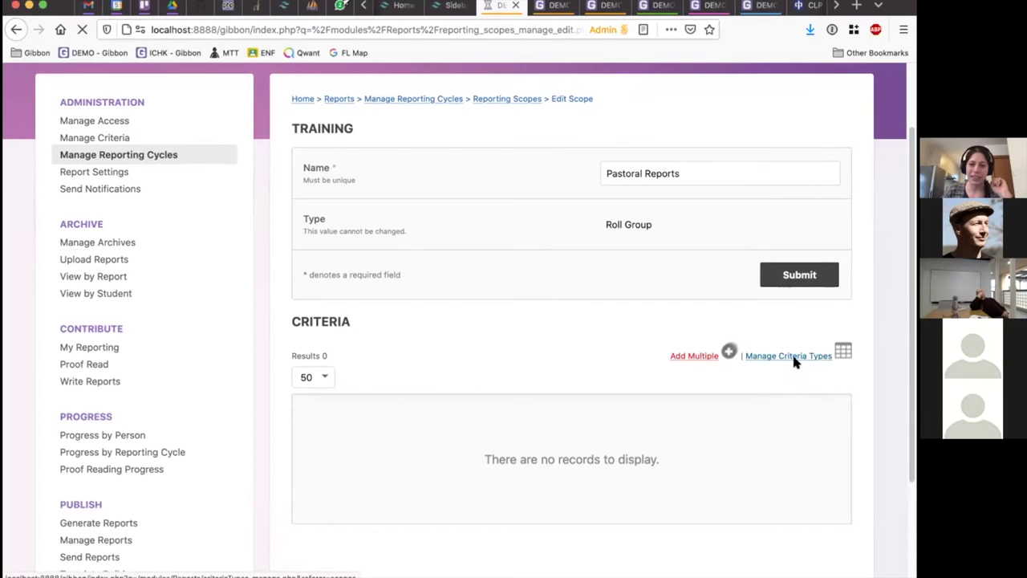
{"action": "scroll", "coordinate": [622, 331], "scroll_direction": "down", "scroll_amount": 2}
{"action": "scroll", "coordinate": [627, 337], "scroll_direction": "down", "scroll_amount": 2}
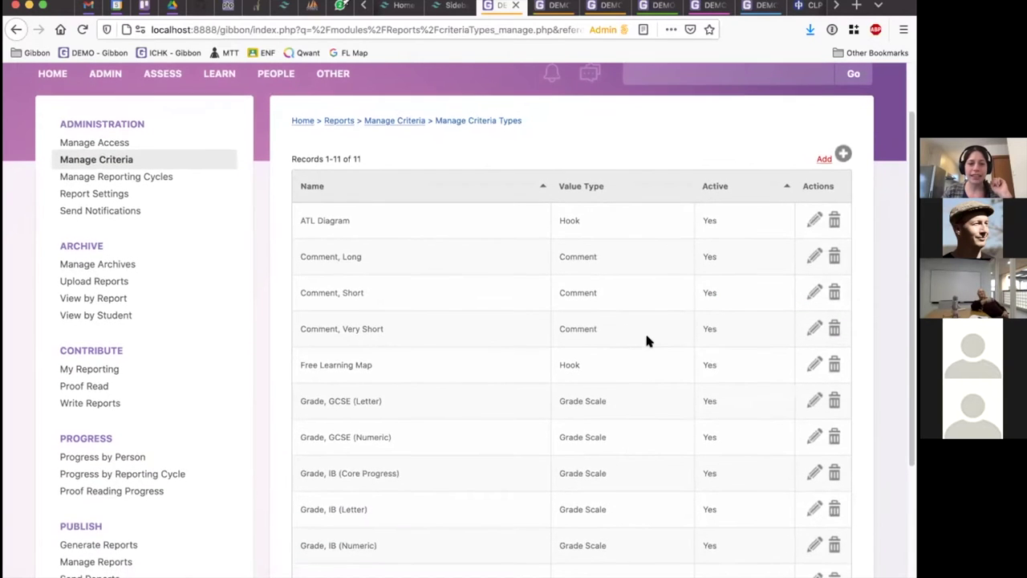
{"action": "scroll", "coordinate": [647, 341], "scroll_direction": "up", "scroll_amount": 1}
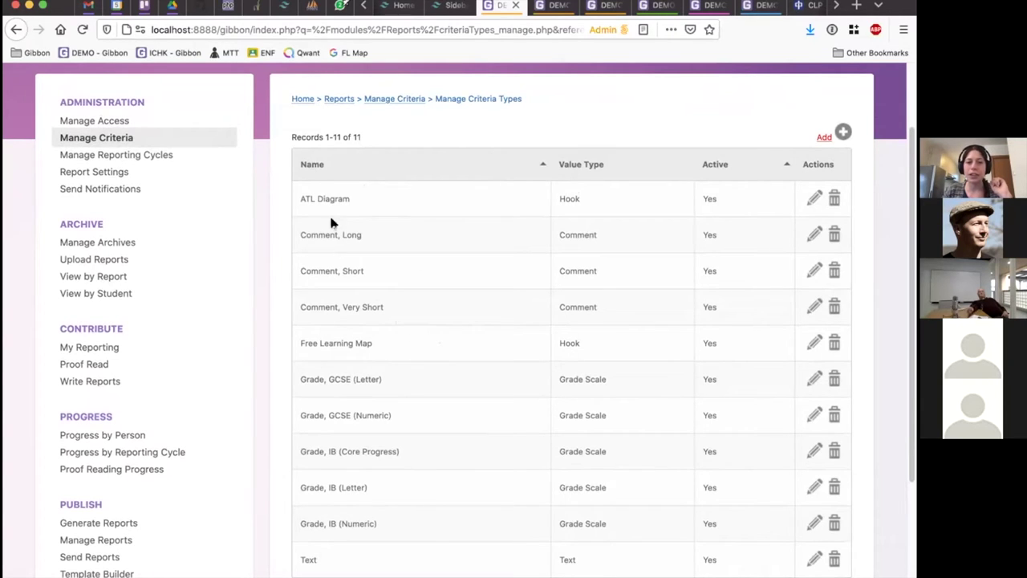
{"action": "left_click", "coordinate": [821, 138]}
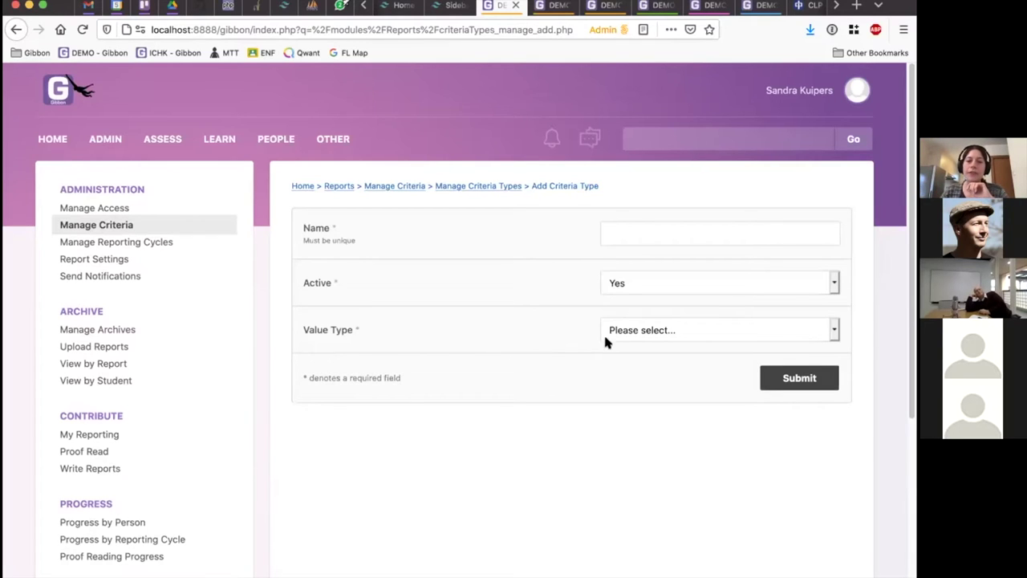
{"action": "left_click", "coordinate": [634, 332]}
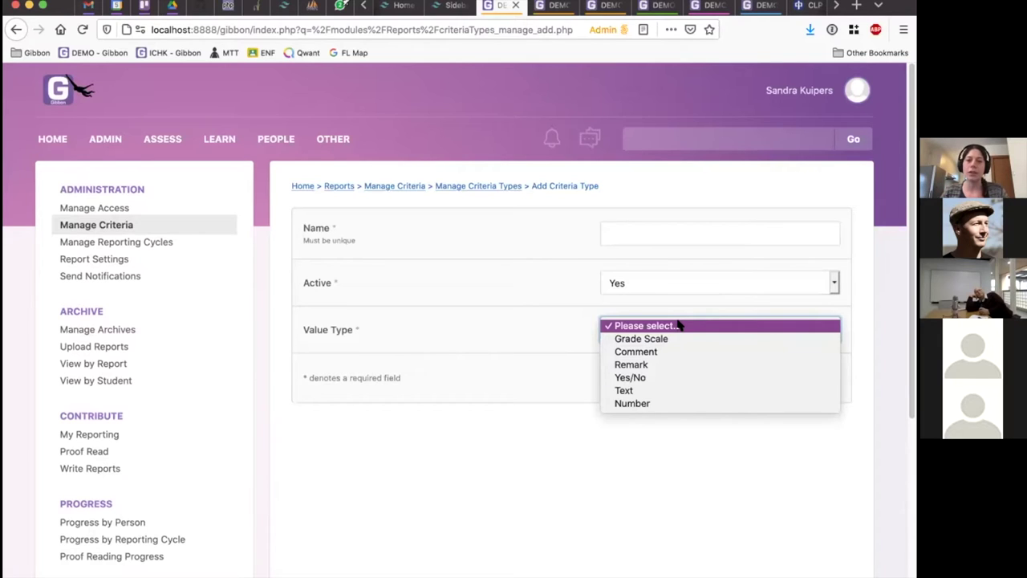
{"action": "left_click", "coordinate": [622, 252]}
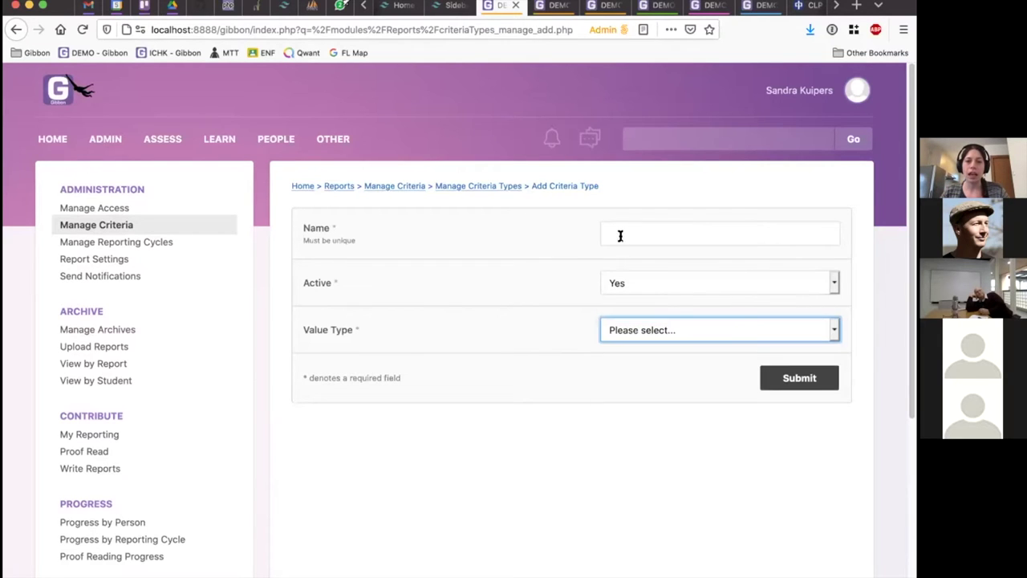
{"action": "key", "text": "Down"}
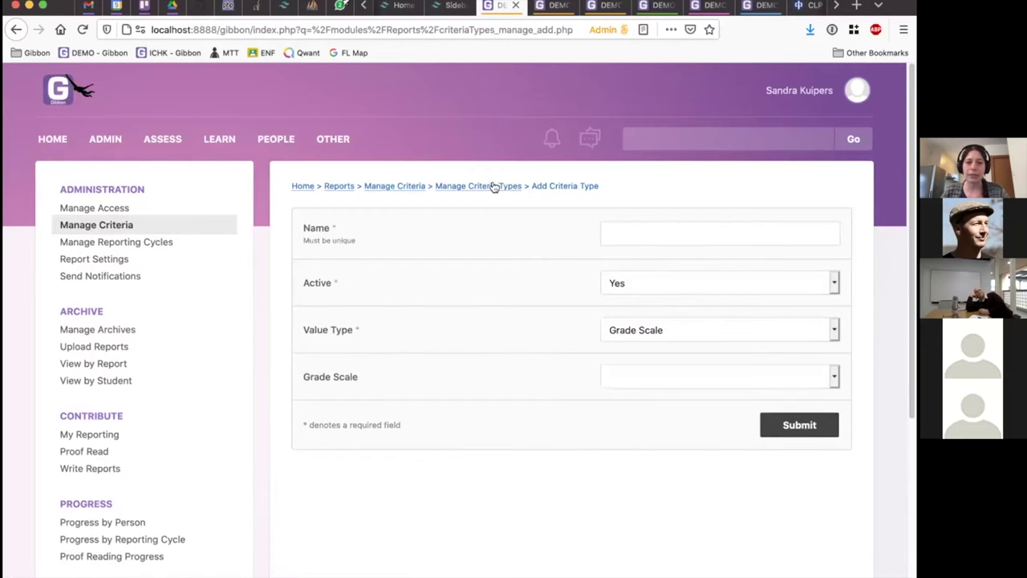
{"action": "left_click", "coordinate": [491, 186]}
Start a new criteria type and set its value type to Grade Scale.
{"action": "scroll", "coordinate": [419, 324], "scroll_direction": "down", "scroll_amount": 5}
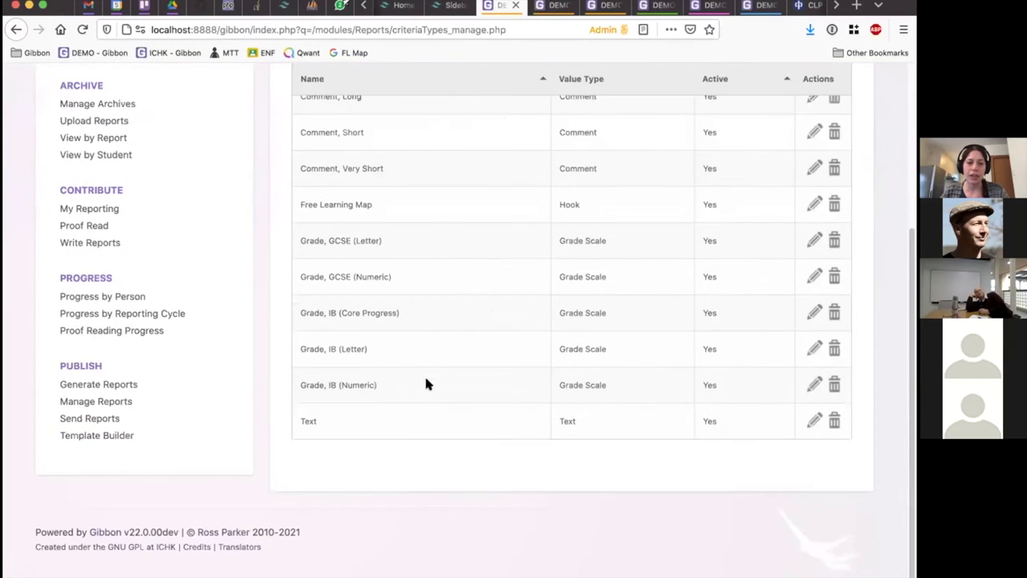
{"action": "scroll", "coordinate": [429, 432], "scroll_direction": "up", "scroll_amount": 3}
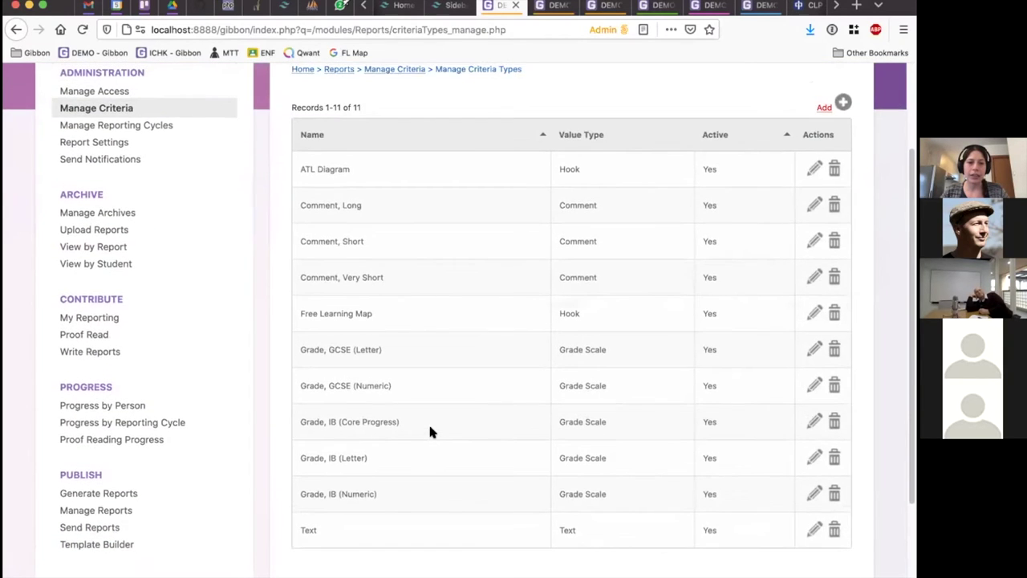
{"action": "scroll", "coordinate": [429, 417], "scroll_direction": "up", "scroll_amount": 1}
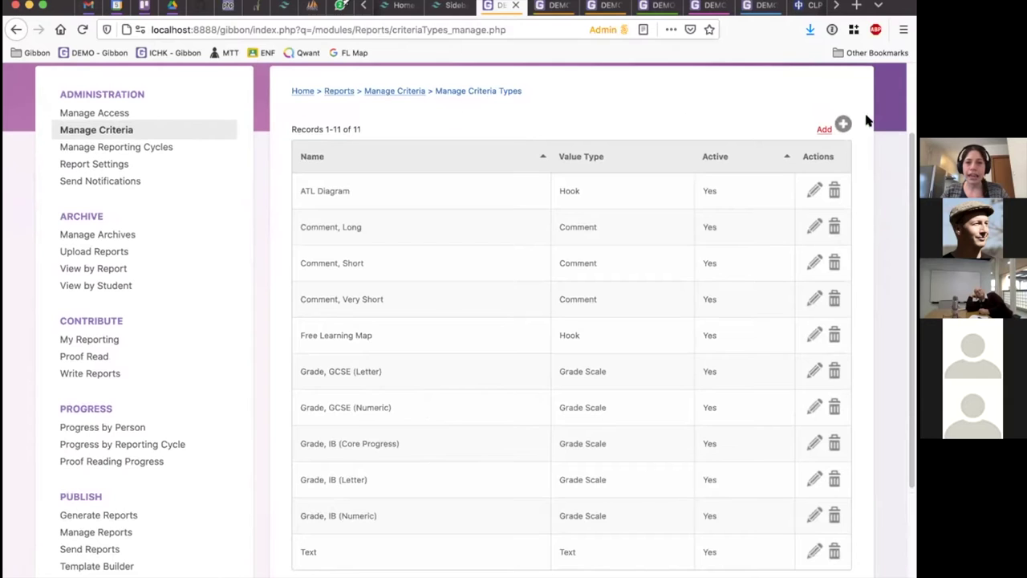
{"action": "left_click", "coordinate": [823, 129]}
{"action": "scroll", "coordinate": [562, 321], "scroll_direction": "down", "scroll_amount": 1}
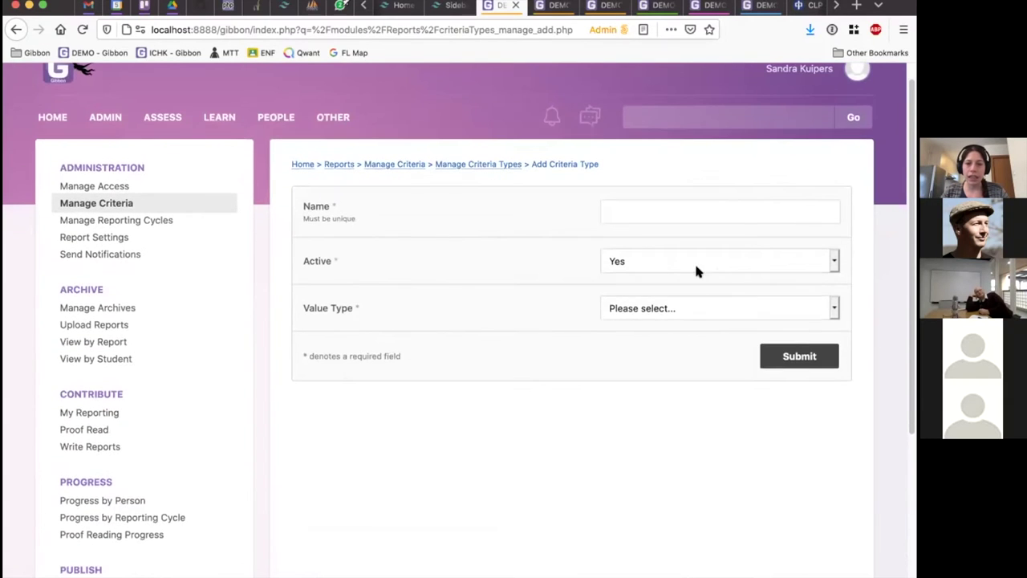
{"action": "left_click", "coordinate": [648, 311]}
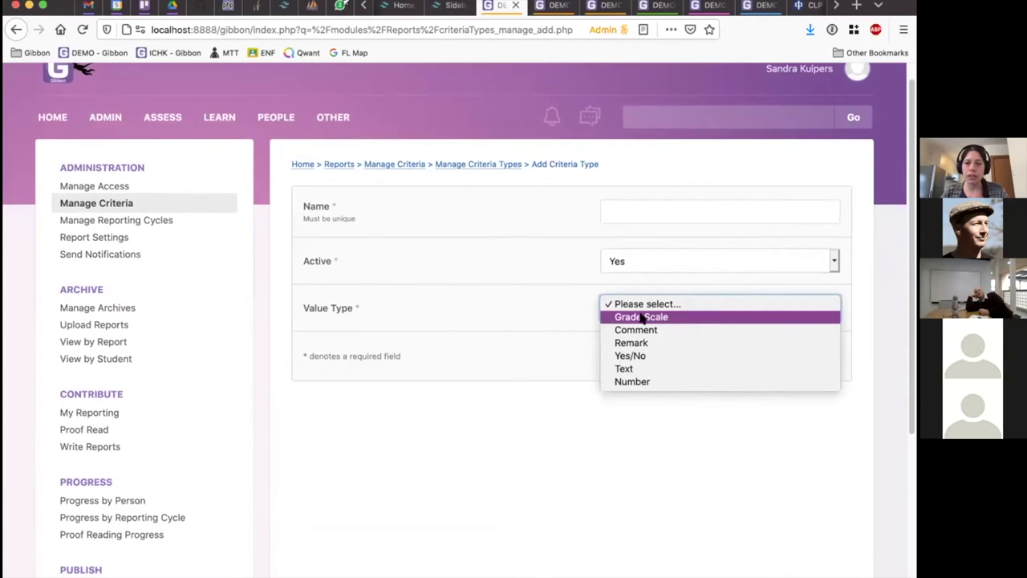
{"action": "left_click", "coordinate": [651, 317]}
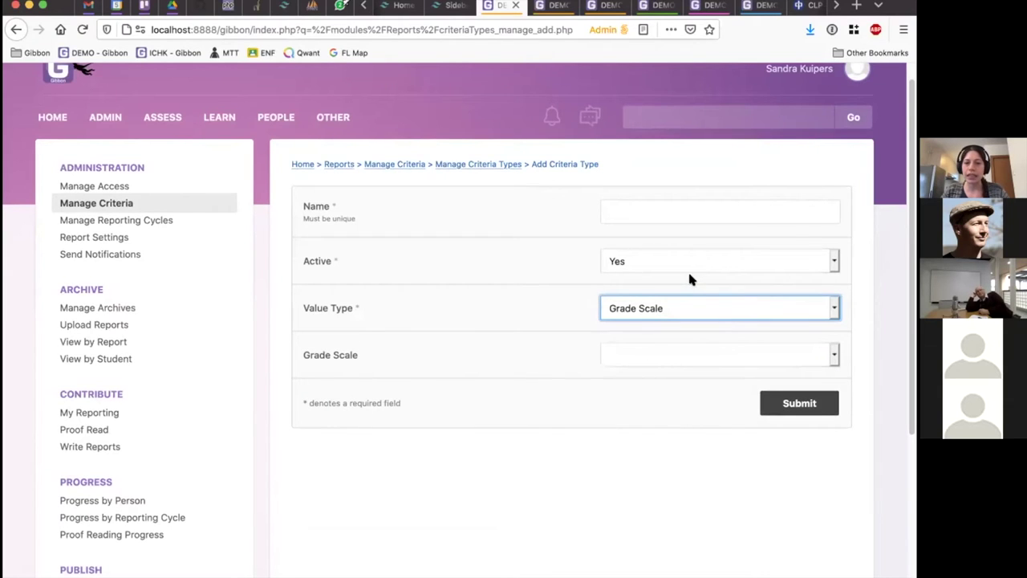
Name the criteria type Percent Grade, assign it the Percentage grade scale, and submit it.
{"action": "left_click", "coordinate": [614, 208]}
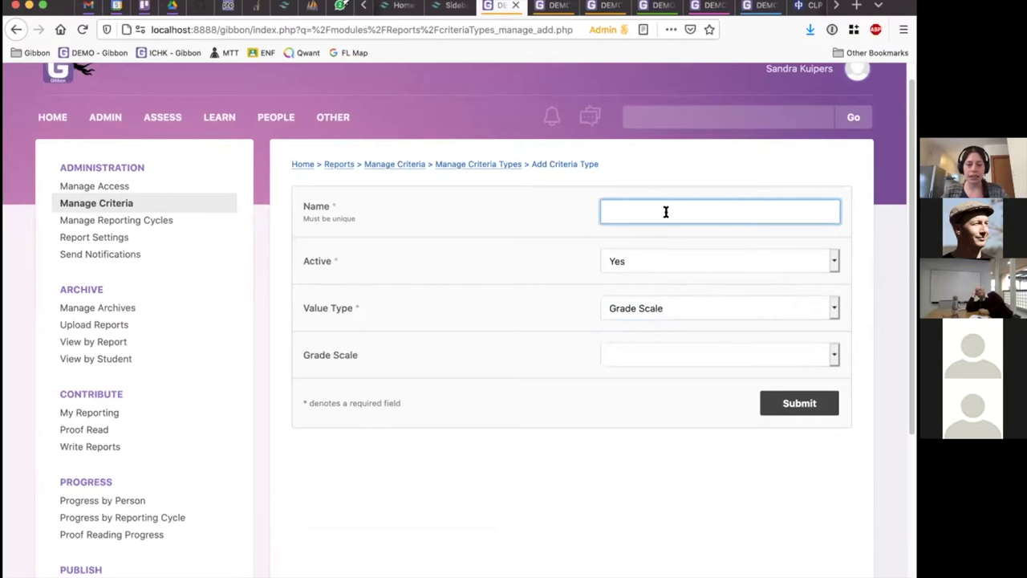
{"action": "left_click", "coordinate": [676, 358]}
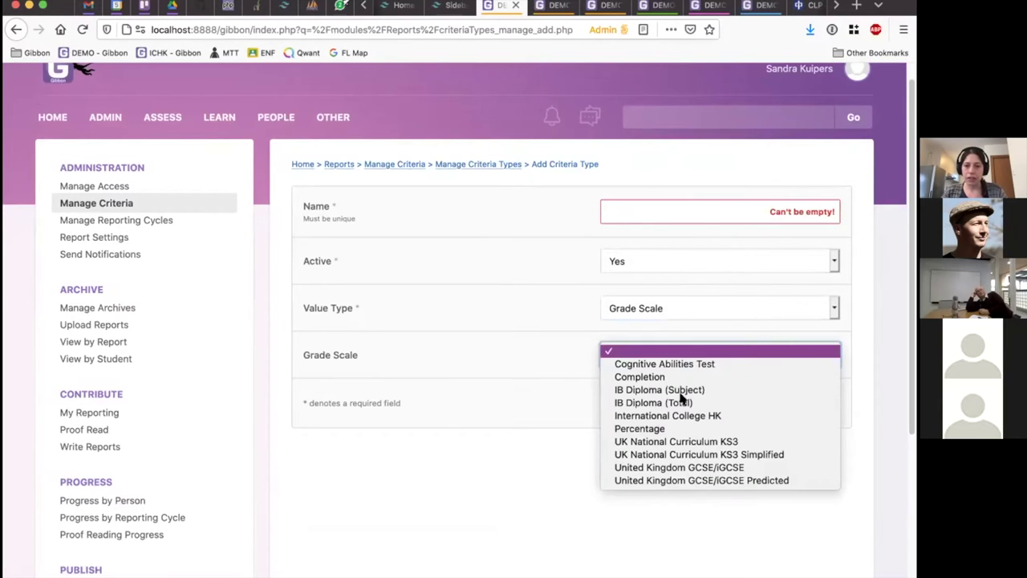
{"action": "left_click", "coordinate": [642, 428]}
{"action": "left_click", "coordinate": [631, 210]}
{"action": "type", "text": "Percent Grade"}
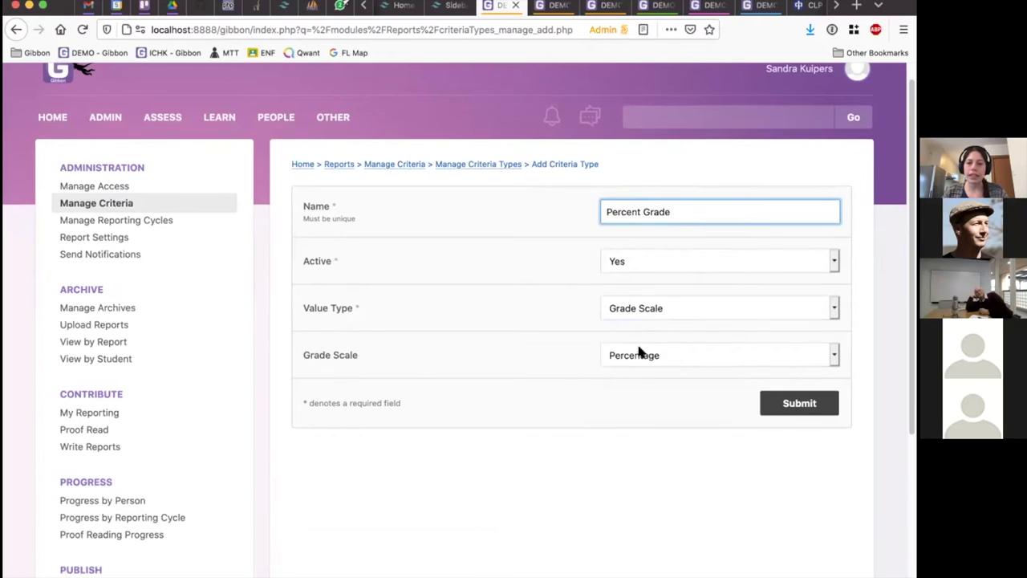
{"action": "left_click", "coordinate": [800, 411]}
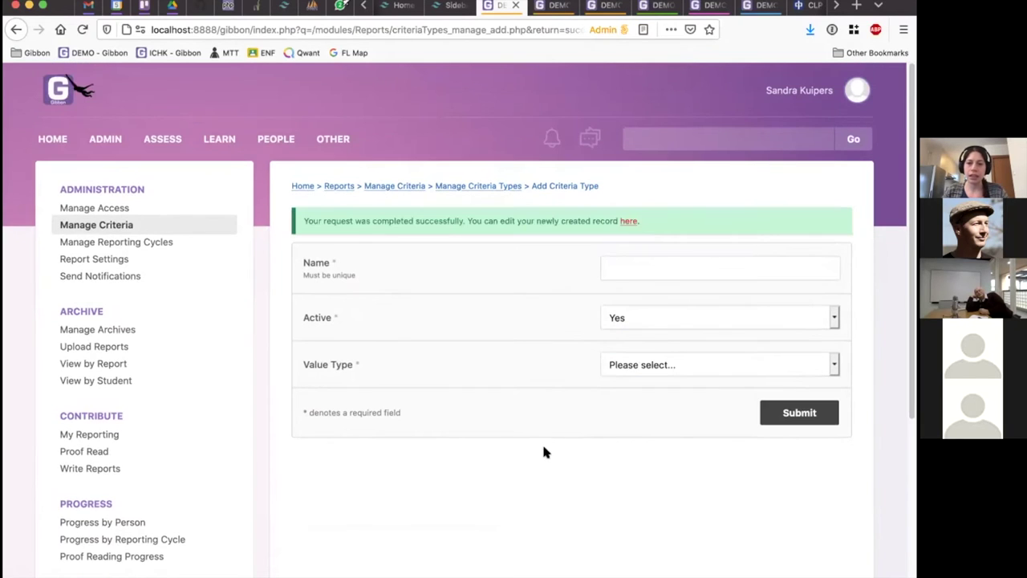
Return to the list of criteria types and check it for the Percent Grade entry.
{"action": "left_click", "coordinate": [481, 188]}
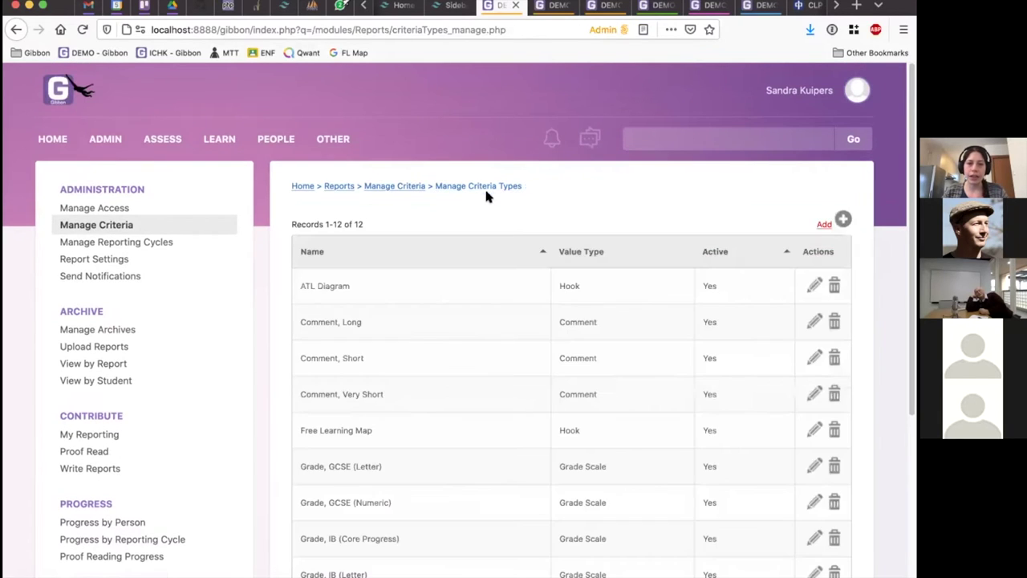
{"action": "scroll", "coordinate": [389, 324], "scroll_direction": "down", "scroll_amount": 5}
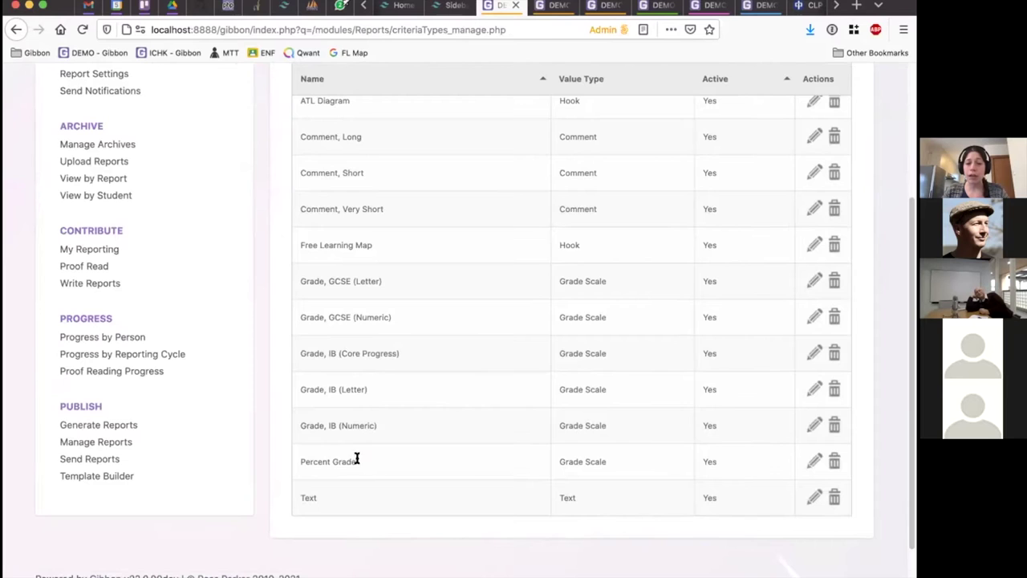
{"action": "scroll", "coordinate": [737, 475], "scroll_direction": "up", "scroll_amount": 4}
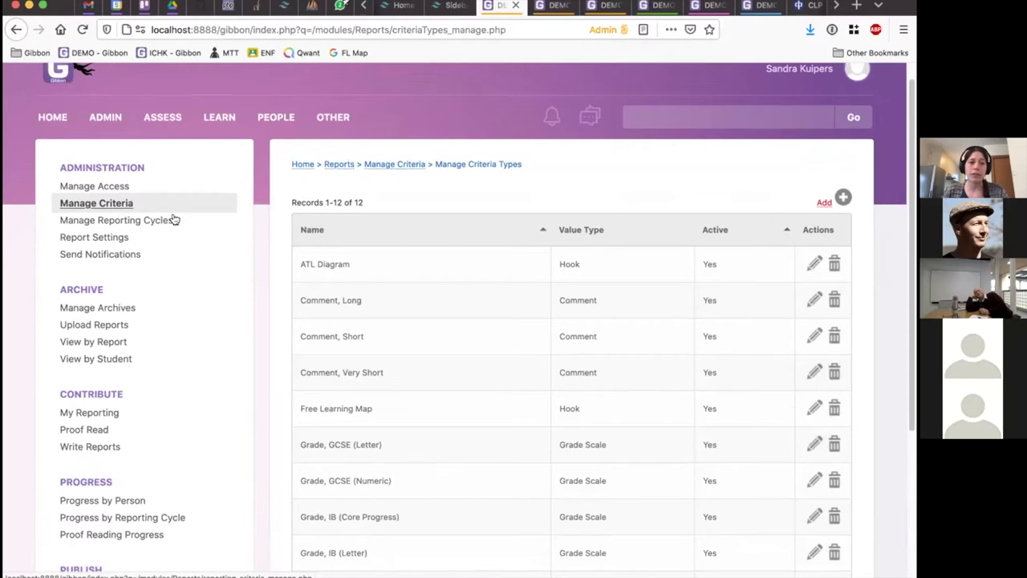
Open the Training cycle's Pastoral Reports scope for editing and start adding multiple criteria to it.
{"action": "left_click", "coordinate": [150, 223]}
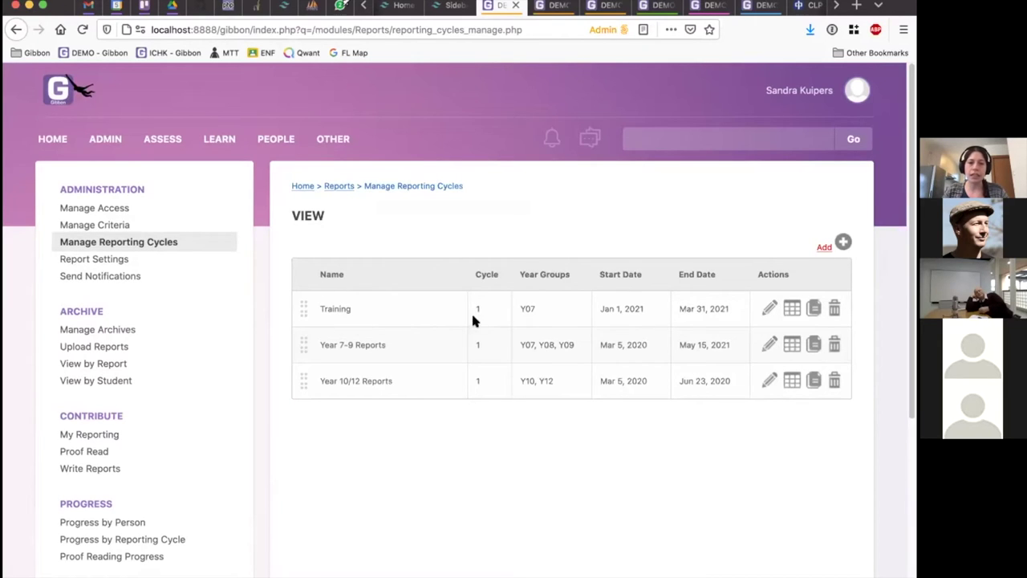
{"action": "left_click", "coordinate": [792, 310]}
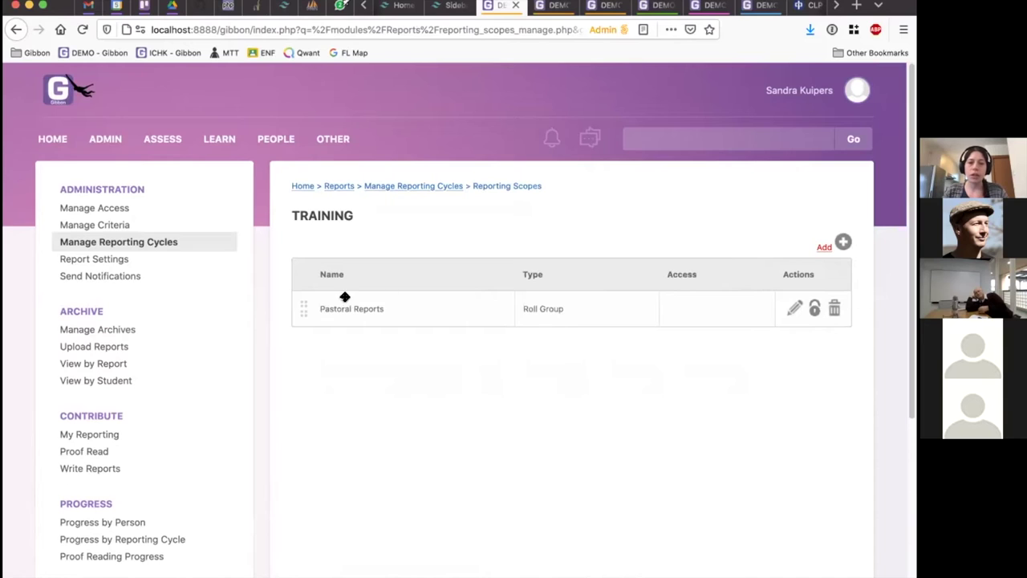
{"action": "left_click", "coordinate": [794, 310]}
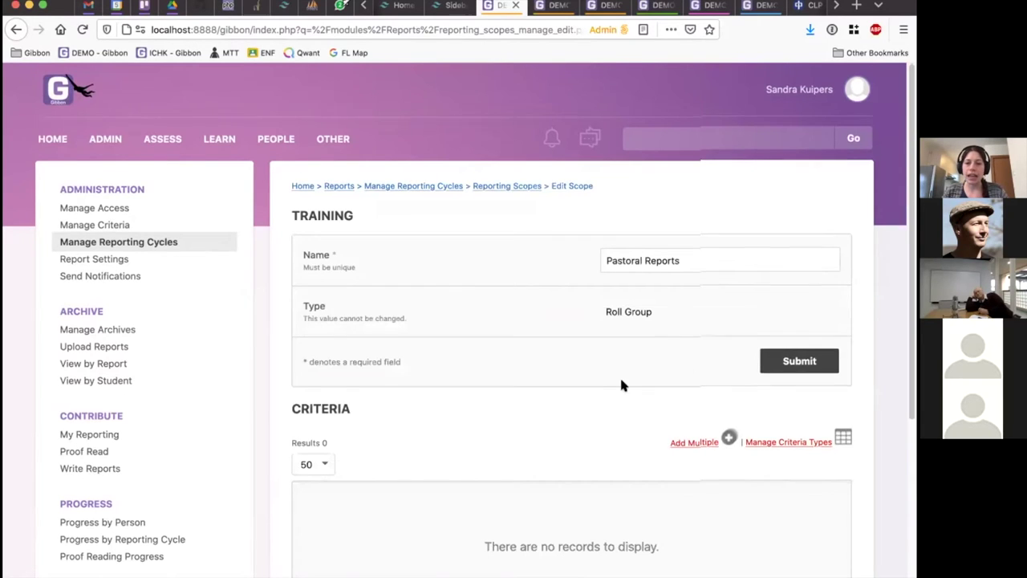
{"action": "scroll", "coordinate": [446, 357], "scroll_direction": "down", "scroll_amount": 3}
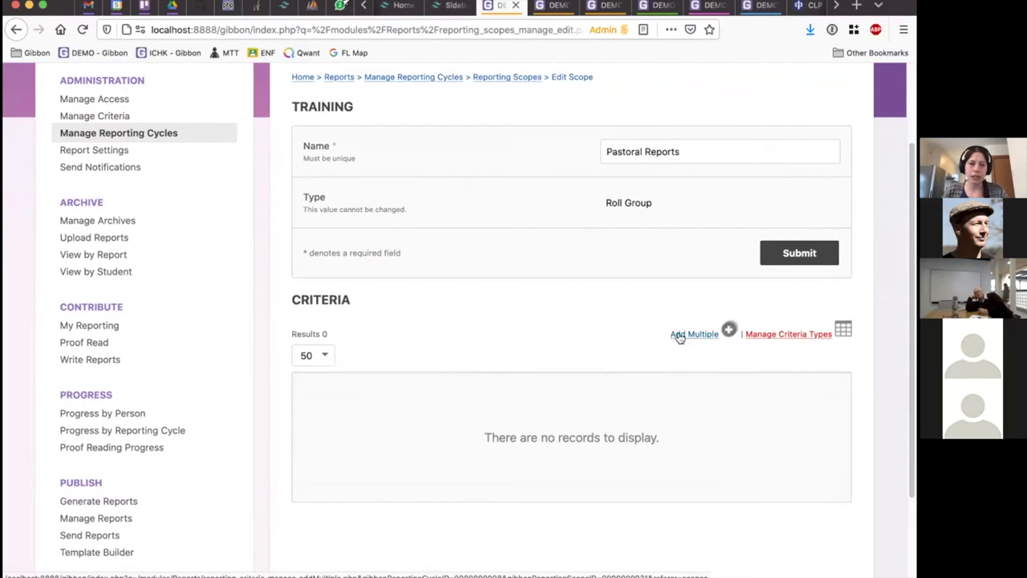
{"action": "left_click", "coordinate": [700, 335]}
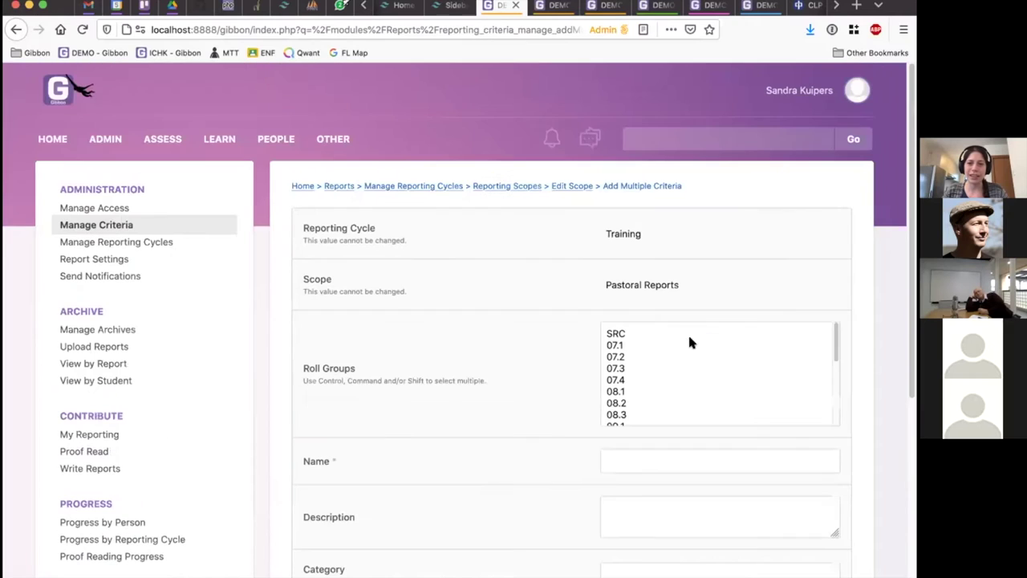
Select roll groups 07.1 through 07.4 for the new Pastoral Reports criteria.
{"action": "scroll", "coordinate": [636, 345], "scroll_direction": "down", "scroll_amount": 5}
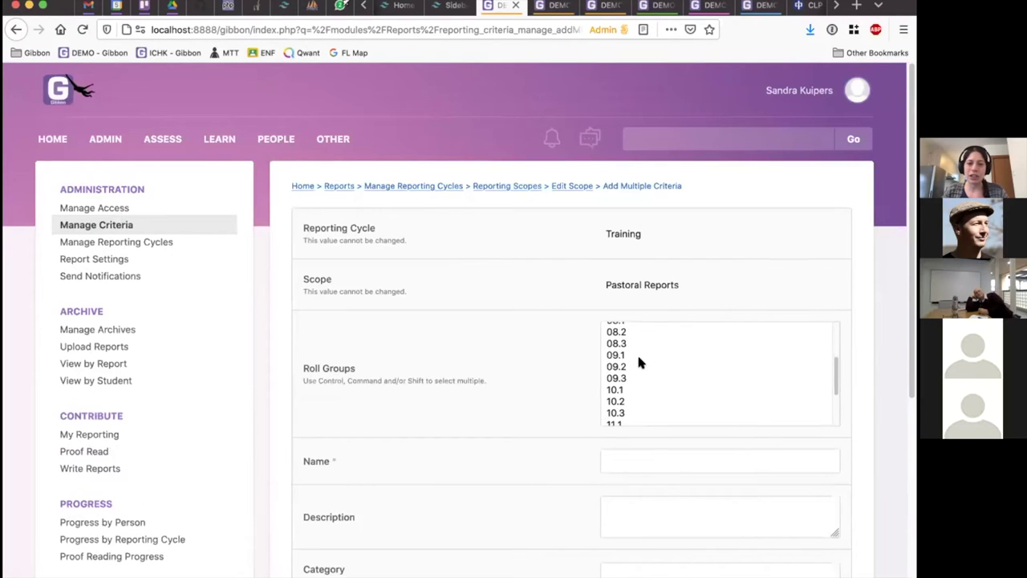
{"action": "scroll", "coordinate": [633, 403], "scroll_direction": "down", "scroll_amount": 1}
{"action": "left_click_drag", "start_coordinate": [606, 284], "coordinate": [712, 280]}
{"action": "left_click", "coordinate": [712, 280]}
{"action": "triple_click", "coordinate": [604, 280]}
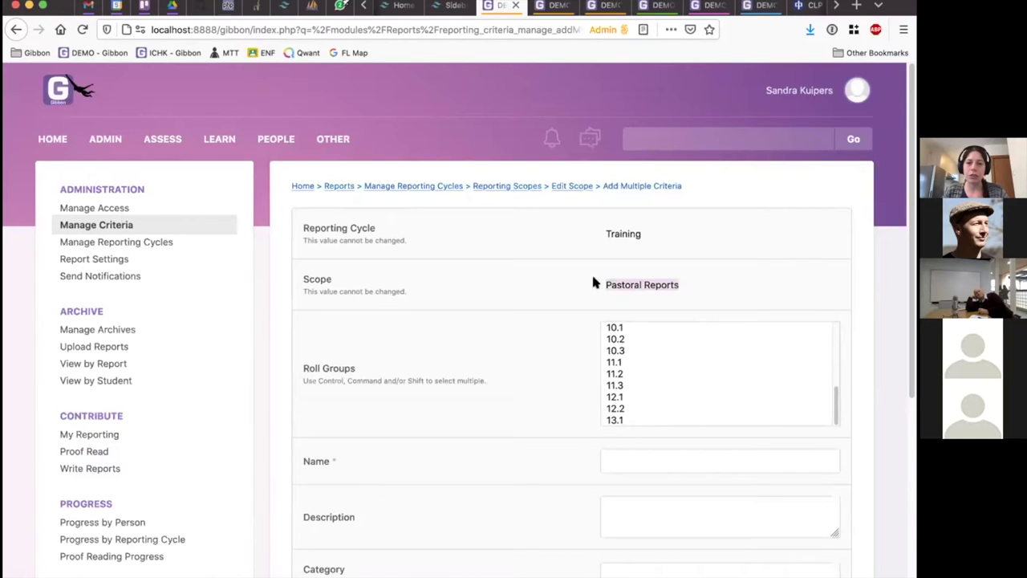
{"action": "scroll", "coordinate": [590, 281], "scroll_direction": "down", "scroll_amount": 2}
{"action": "scroll", "coordinate": [692, 323], "scroll_direction": "up", "scroll_amount": 5}
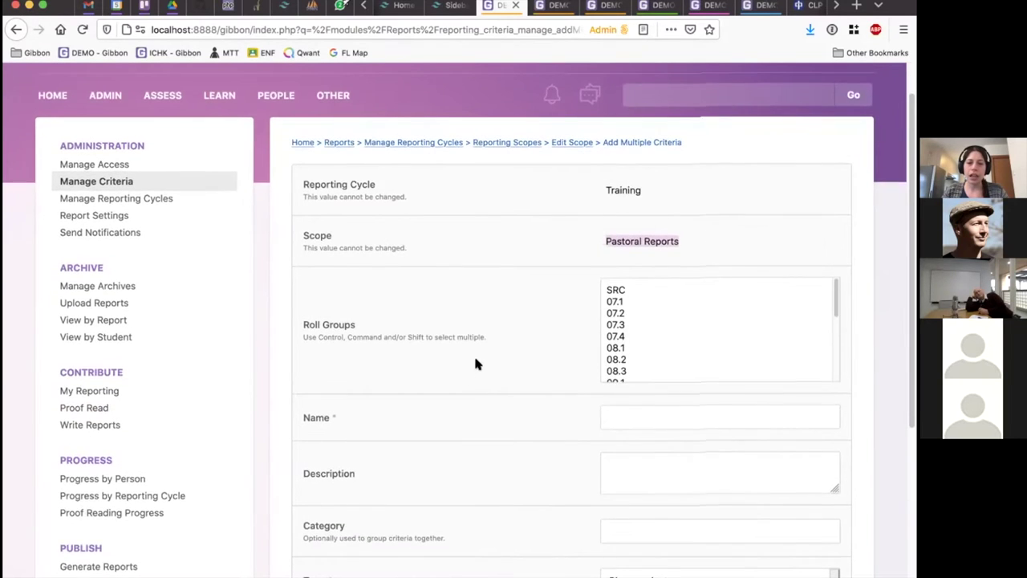
{"action": "scroll", "coordinate": [479, 362], "scroll_direction": "down", "scroll_amount": 2}
{"action": "scroll", "coordinate": [518, 408], "scroll_direction": "down", "scroll_amount": 2}
{"action": "scroll", "coordinate": [672, 300], "scroll_direction": "up", "scroll_amount": 2}
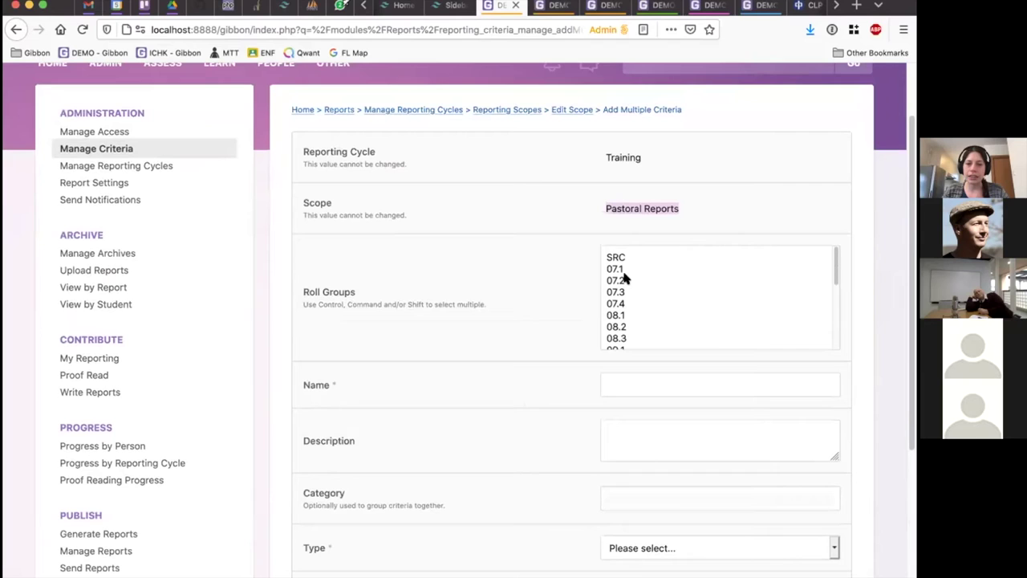
{"action": "left_click", "coordinate": [626, 269]}
{"action": "left_click", "coordinate": [629, 300], "text": "shift"}
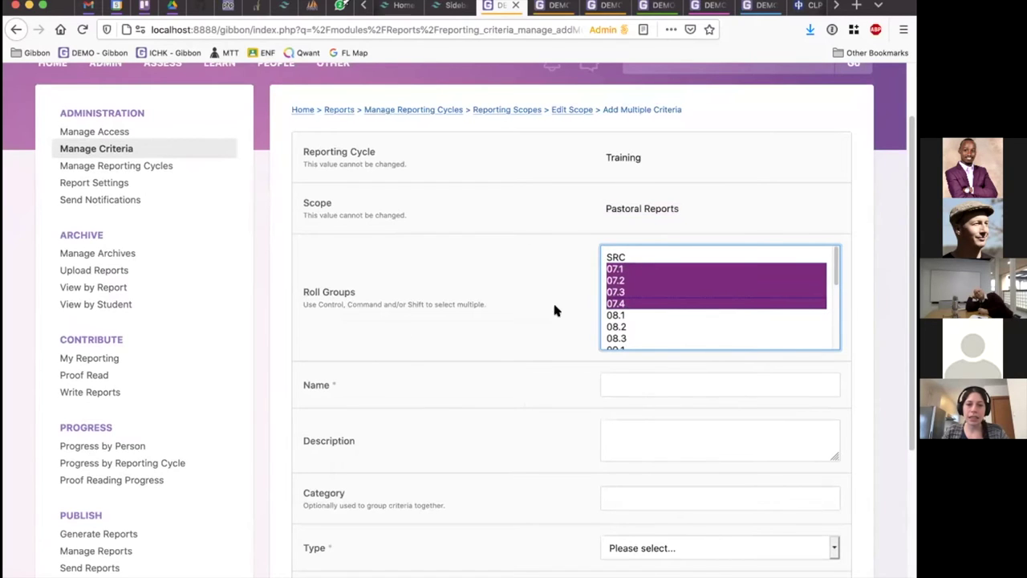
Name the new criteria Pastoral Comment.
{"action": "scroll", "coordinate": [602, 321], "scroll_direction": "down", "scroll_amount": 3}
{"action": "left_click", "coordinate": [641, 279]}
{"action": "type", "text": "Pastoral Comment"}
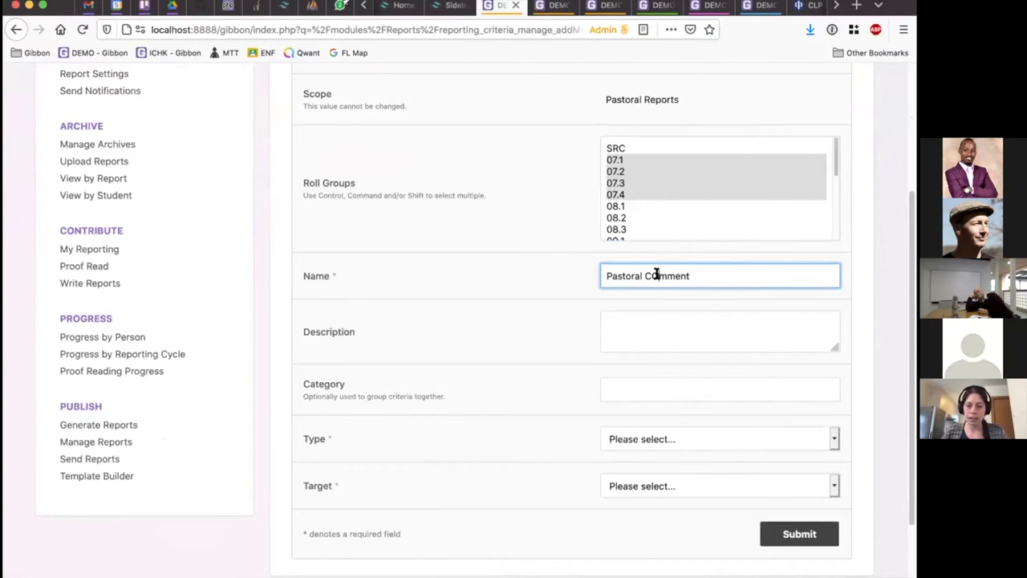
{"action": "left_click_drag", "start_coordinate": [709, 275], "coordinate": [579, 273]}
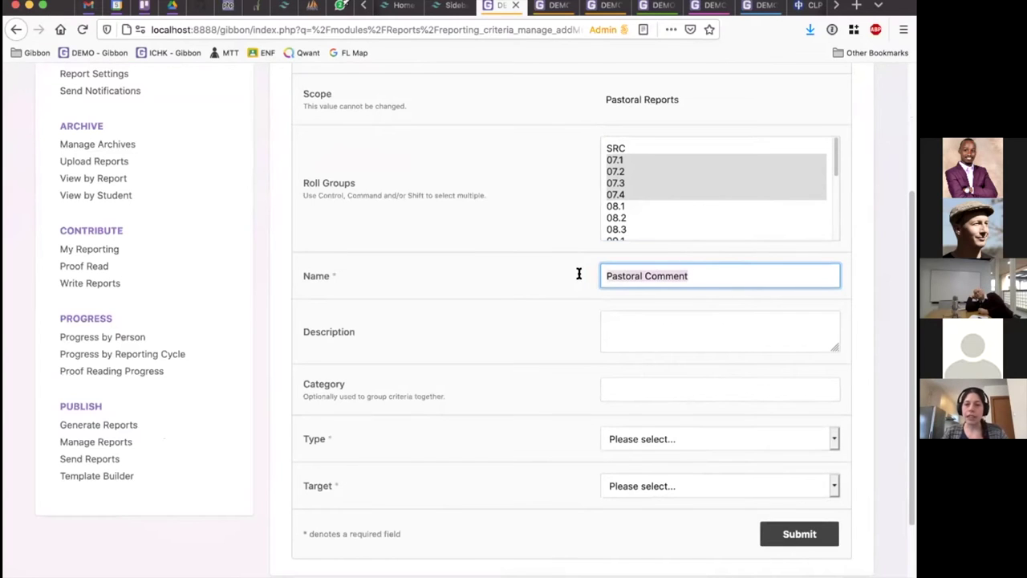
{"action": "left_click", "coordinate": [711, 274]}
Examine the optional description and category fields of the new criteria, including the suggested categories.
{"action": "left_click", "coordinate": [685, 324]}
{"action": "left_click_drag", "start_coordinate": [298, 331], "coordinate": [364, 333]}
{"action": "left_click", "coordinate": [675, 333]}
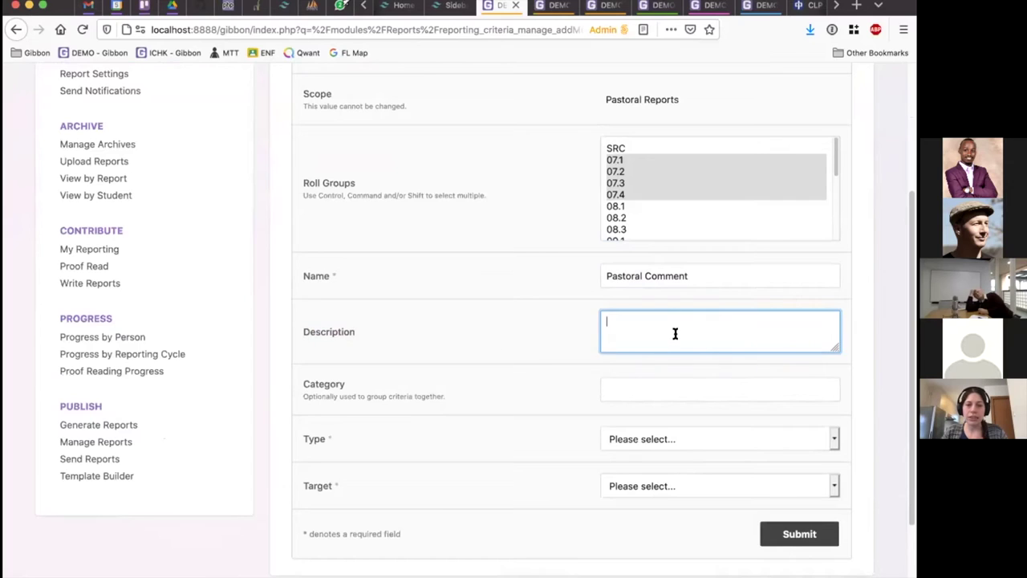
{"action": "left_click", "coordinate": [722, 276]}
{"action": "left_click", "coordinate": [677, 336]}
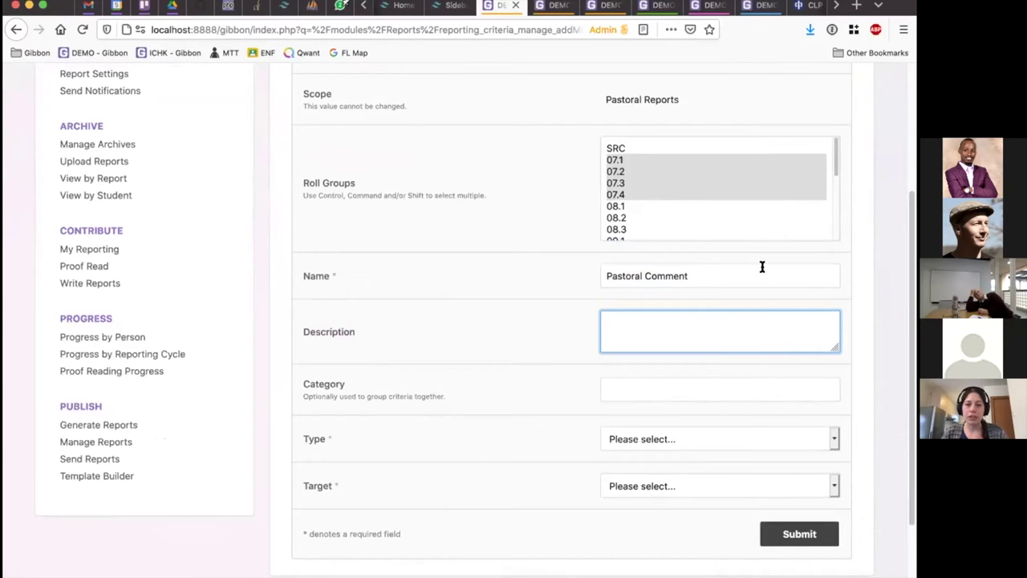
{"action": "left_click", "coordinate": [681, 388]}
{"action": "left_click", "coordinate": [634, 396]}
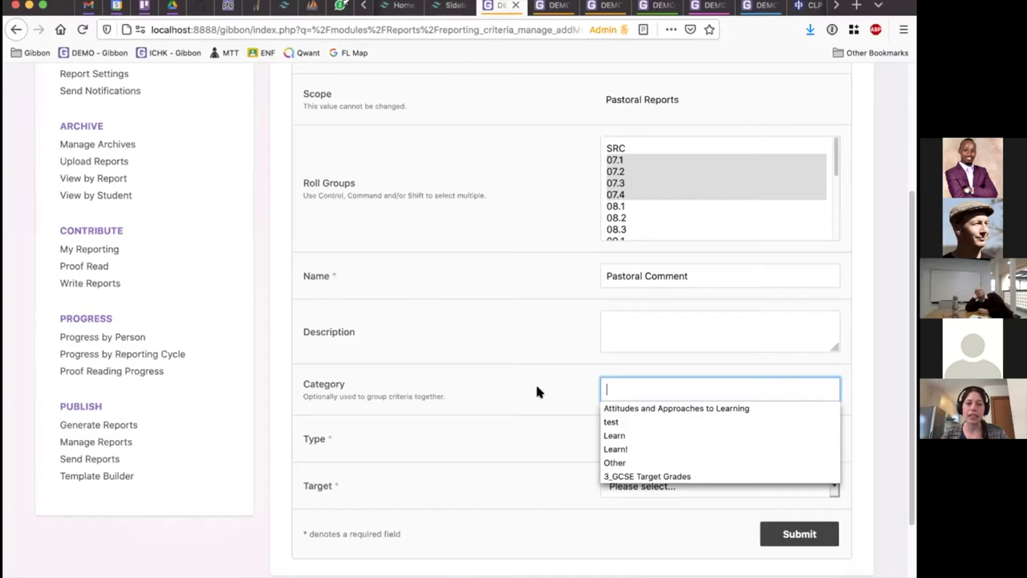
{"action": "left_click", "coordinate": [538, 391]}
{"action": "left_click", "coordinate": [647, 386]}
{"action": "left_click", "coordinate": [546, 397]}
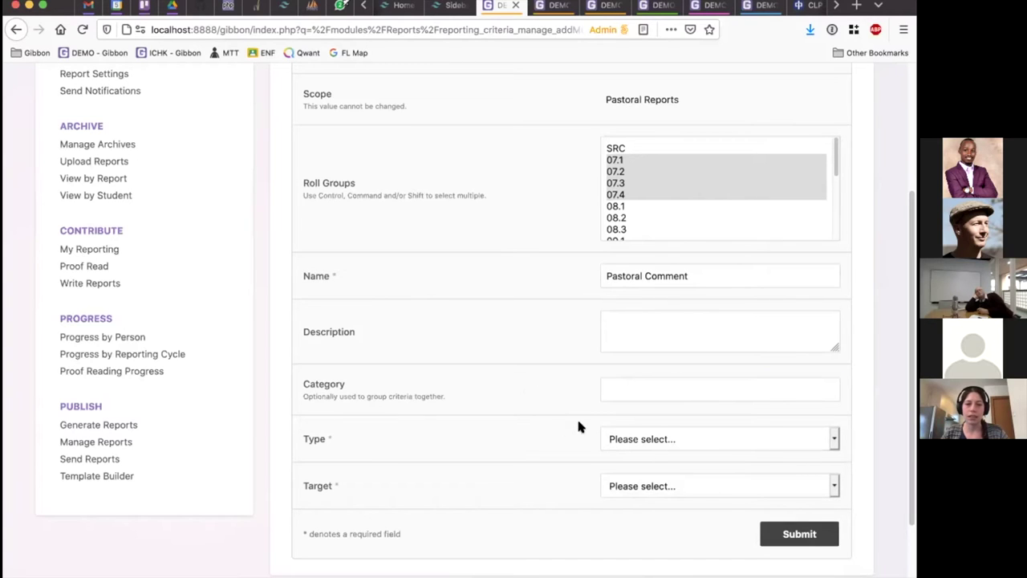
Set the criteria type of Pastoral Comment to Comment, Long.
{"action": "scroll", "coordinate": [640, 348], "scroll_direction": "down", "scroll_amount": 1}
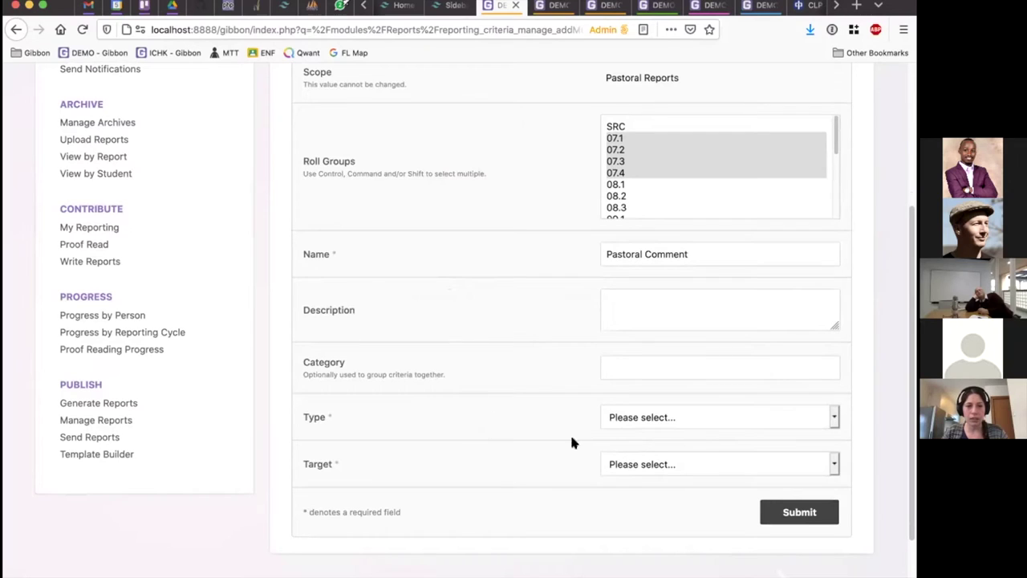
{"action": "left_click", "coordinate": [710, 419]}
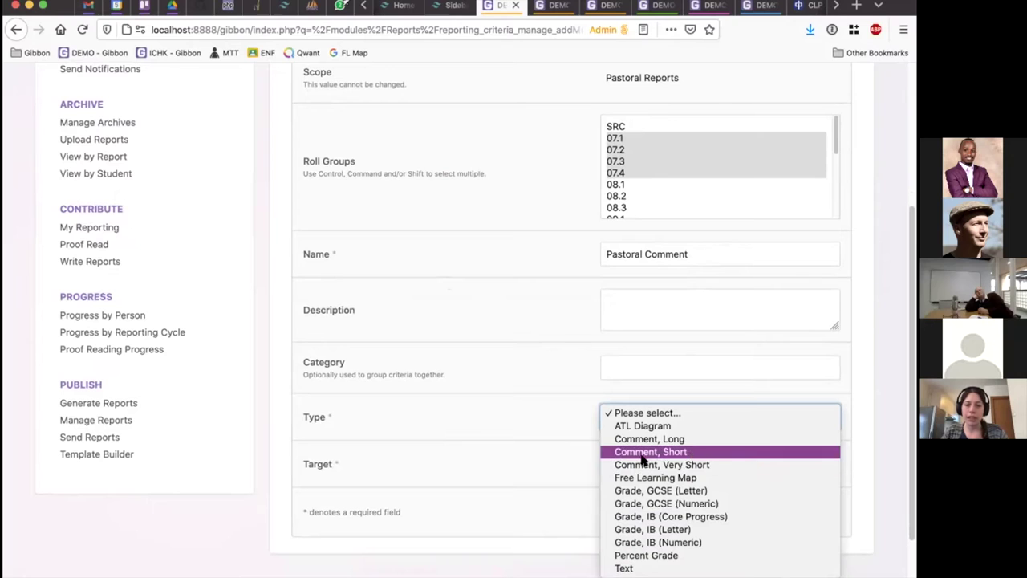
{"action": "left_click", "coordinate": [685, 453]}
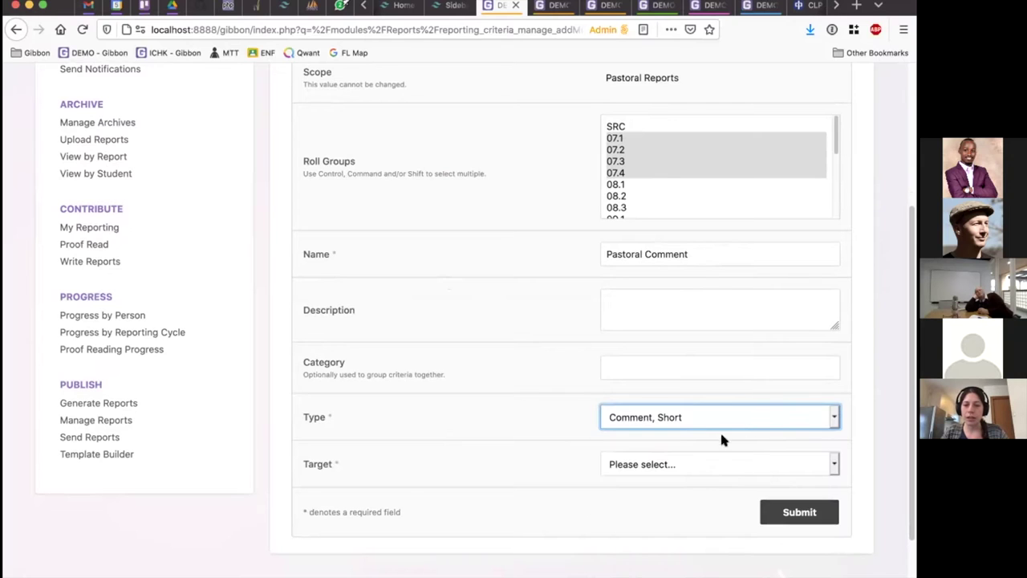
{"action": "left_click", "coordinate": [701, 412]}
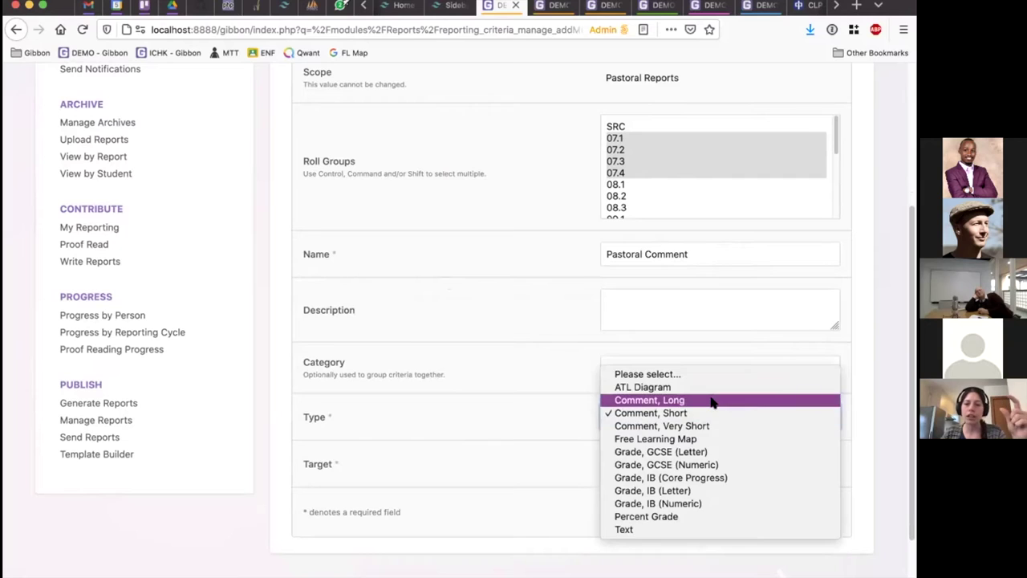
{"action": "left_click", "coordinate": [708, 404]}
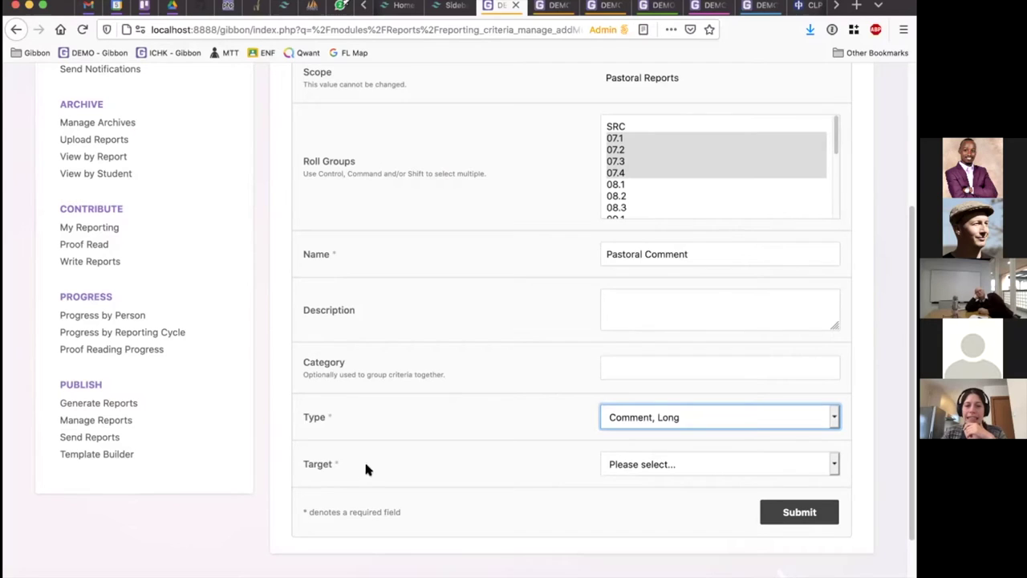
Set the target of Pastoral Comment to Per Student and submit the criteria for the selected roll groups.
{"action": "scroll", "coordinate": [551, 479], "scroll_direction": "up", "scroll_amount": 1}
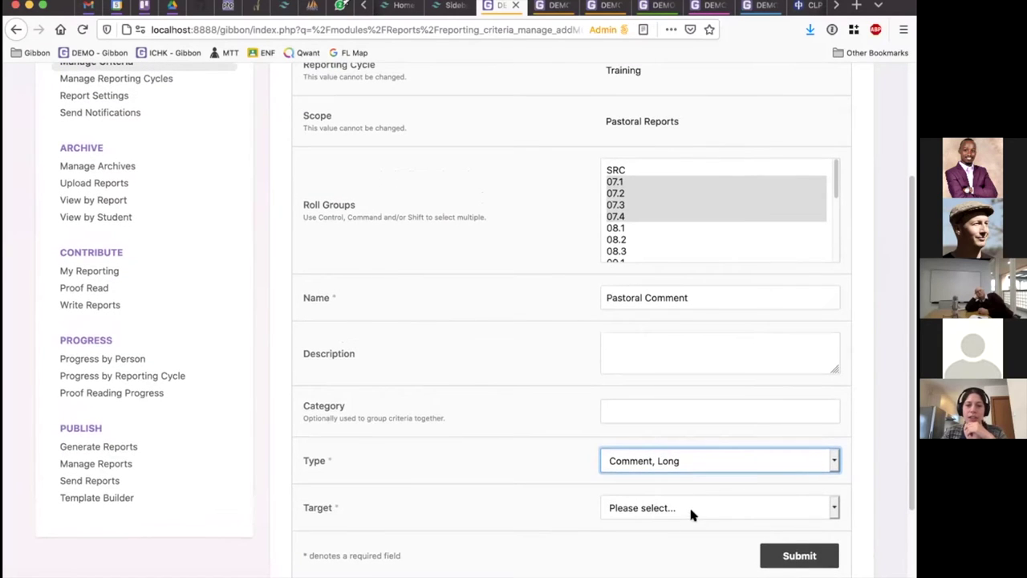
{"action": "left_click", "coordinate": [655, 506]}
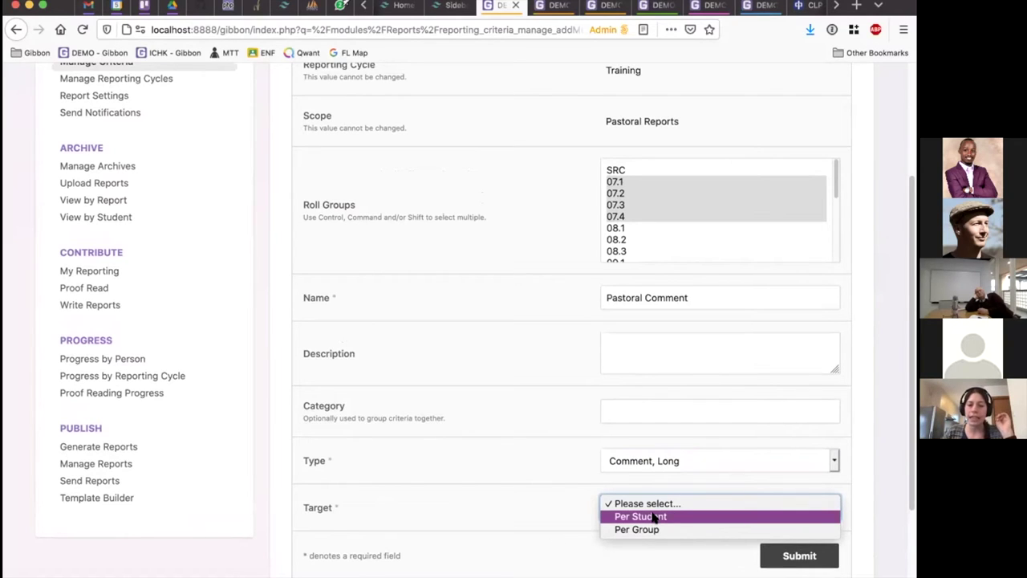
{"action": "left_click", "coordinate": [654, 518]}
{"action": "left_click", "coordinate": [617, 293]}
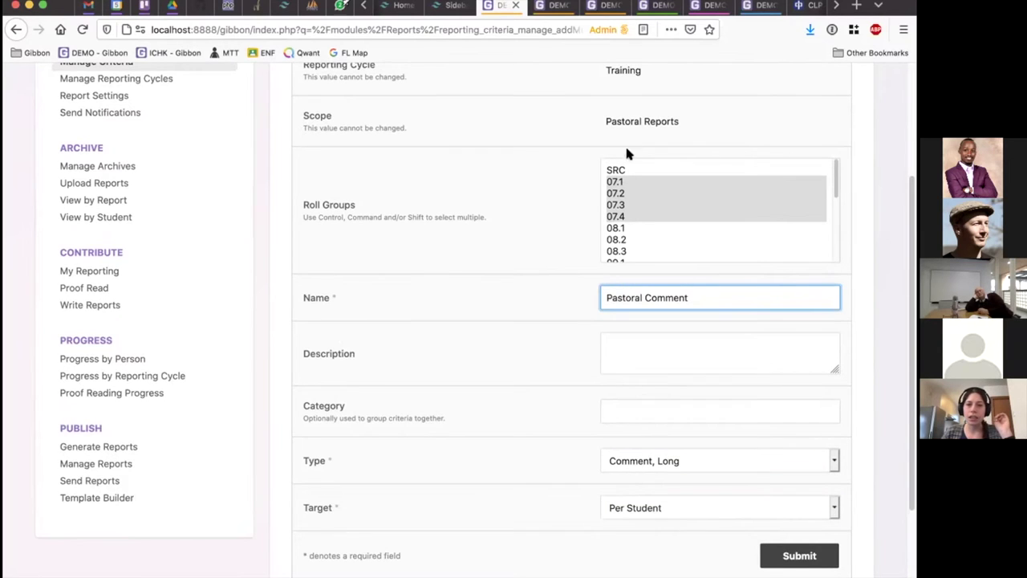
{"action": "scroll", "coordinate": [768, 490], "scroll_direction": "up", "scroll_amount": 2}
{"action": "scroll", "coordinate": [768, 491], "scroll_direction": "down", "scroll_amount": 2}
{"action": "left_click", "coordinate": [795, 556]}
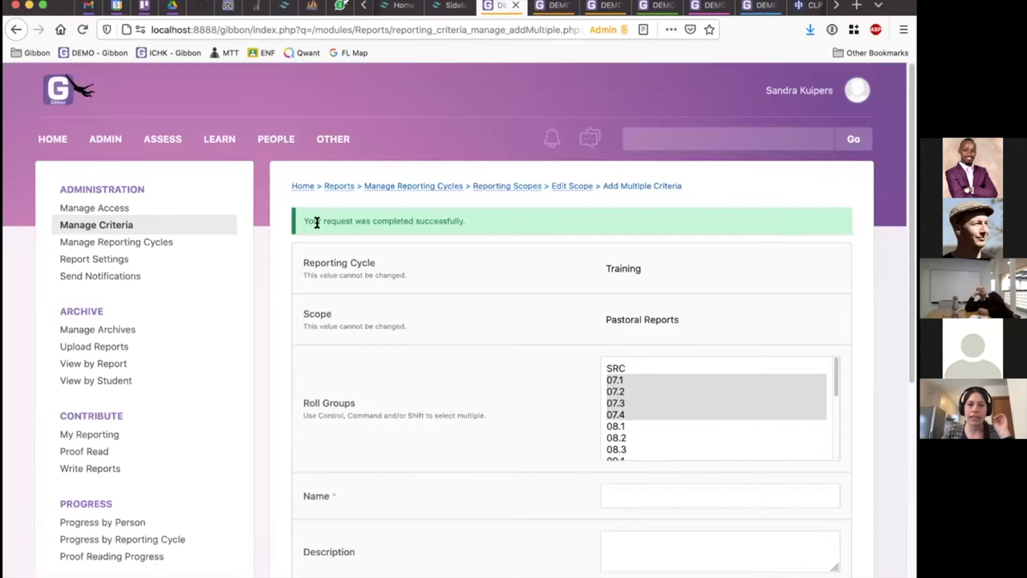
Review the blank form for adding further criteria, and return to editing the Pastoral Reports scope.
{"action": "scroll", "coordinate": [551, 298], "scroll_direction": "down", "scroll_amount": 8}
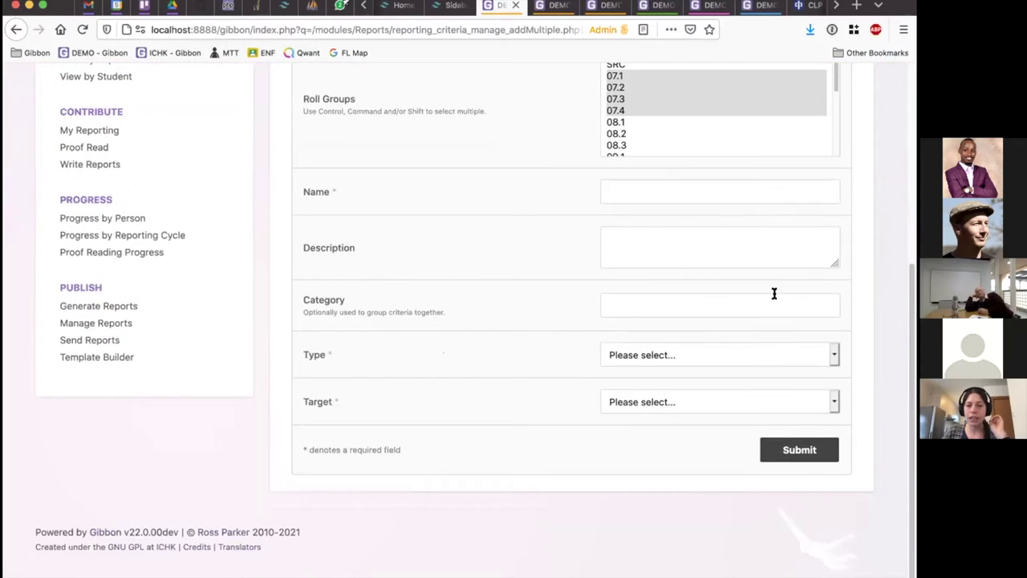
{"action": "scroll", "coordinate": [509, 514], "scroll_direction": "up", "scroll_amount": 4}
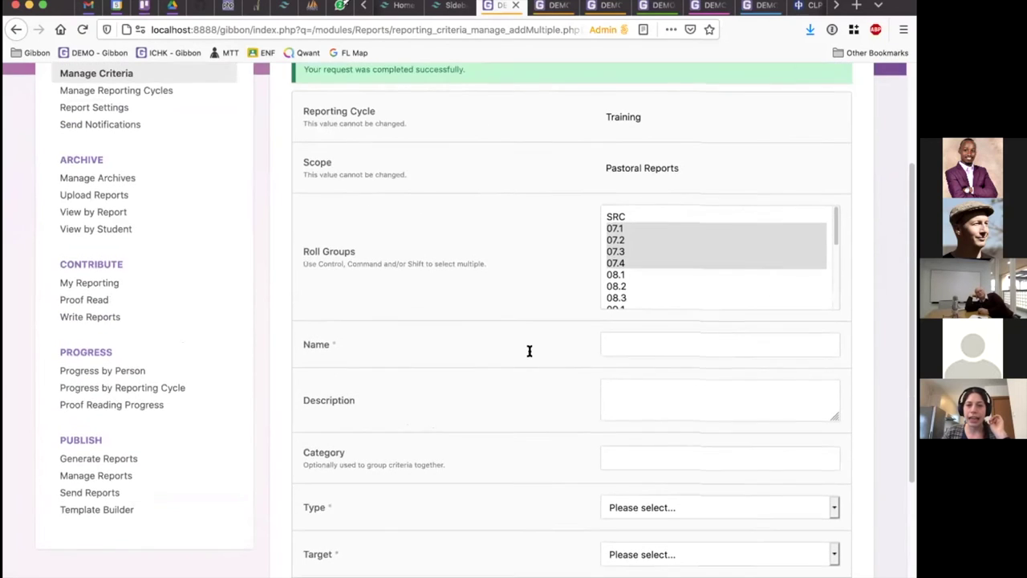
{"action": "scroll", "coordinate": [529, 350], "scroll_direction": "up", "scroll_amount": 4}
{"action": "left_click", "coordinate": [567, 185]}
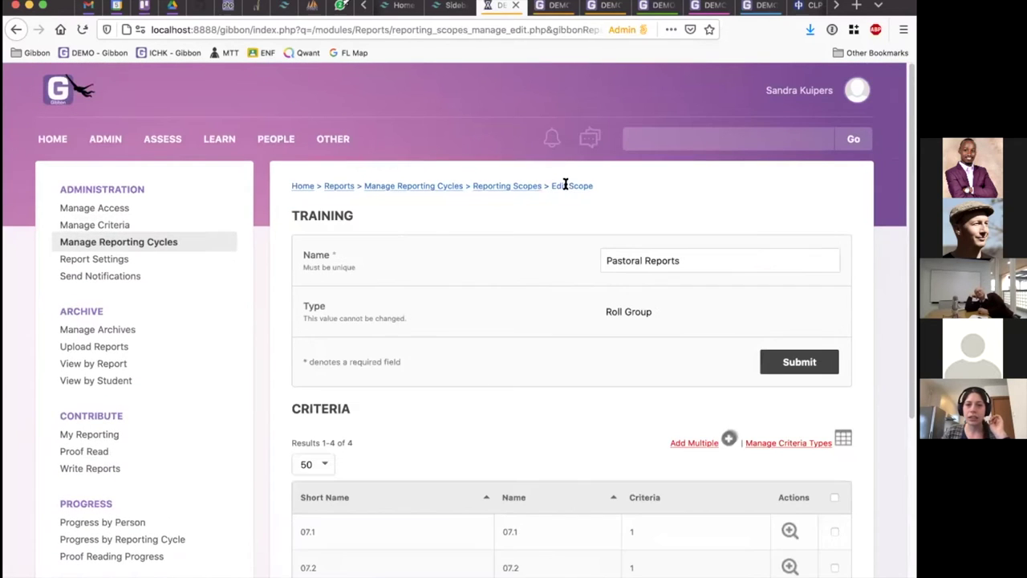
Open the criteria types from the Pastoral Reports scope and start adding a new criteria type.
{"action": "scroll", "coordinate": [522, 297], "scroll_direction": "down", "scroll_amount": 5}
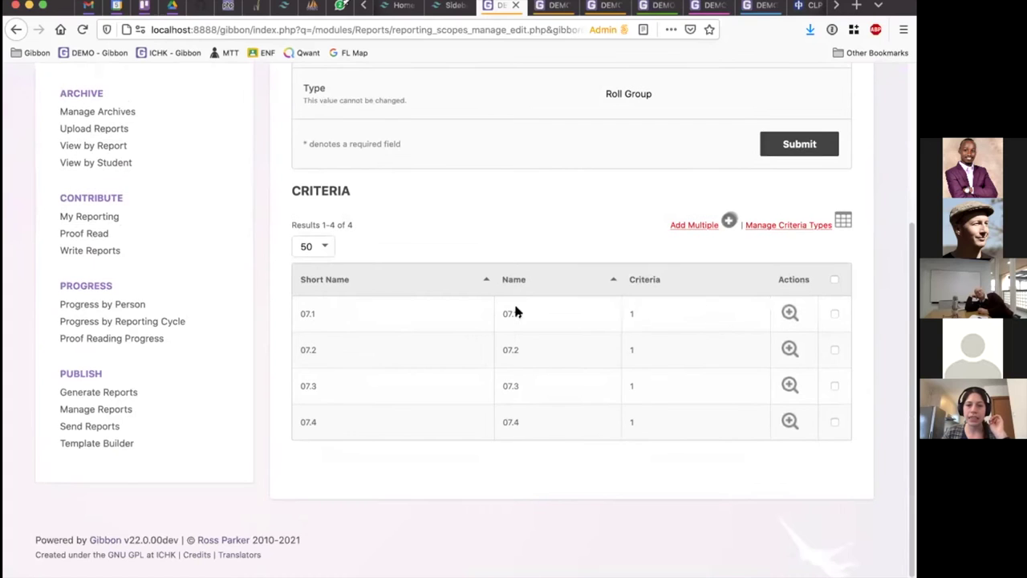
{"action": "scroll", "coordinate": [336, 426], "scroll_direction": "up", "scroll_amount": 3}
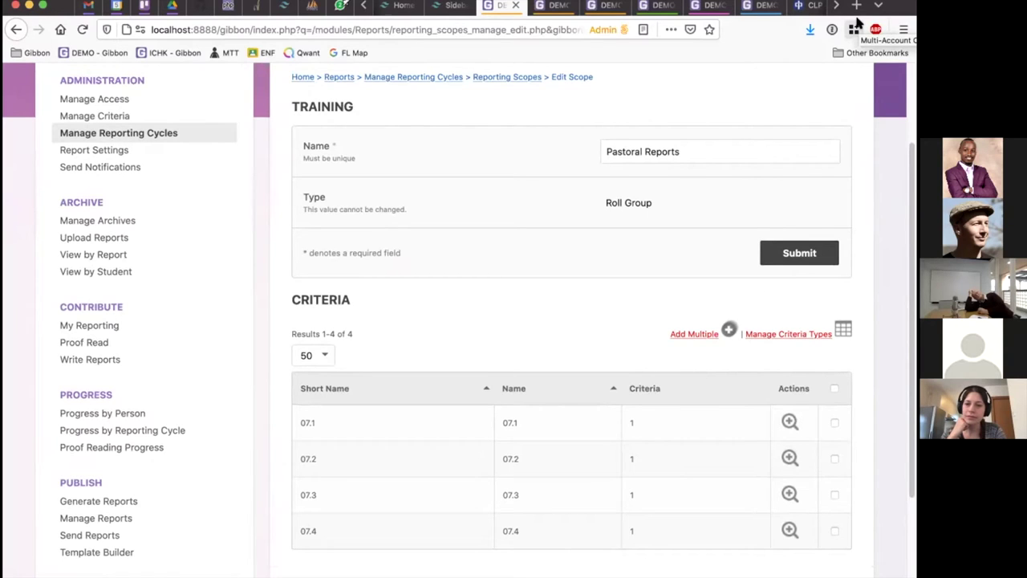
{"action": "left_click", "coordinate": [783, 335]}
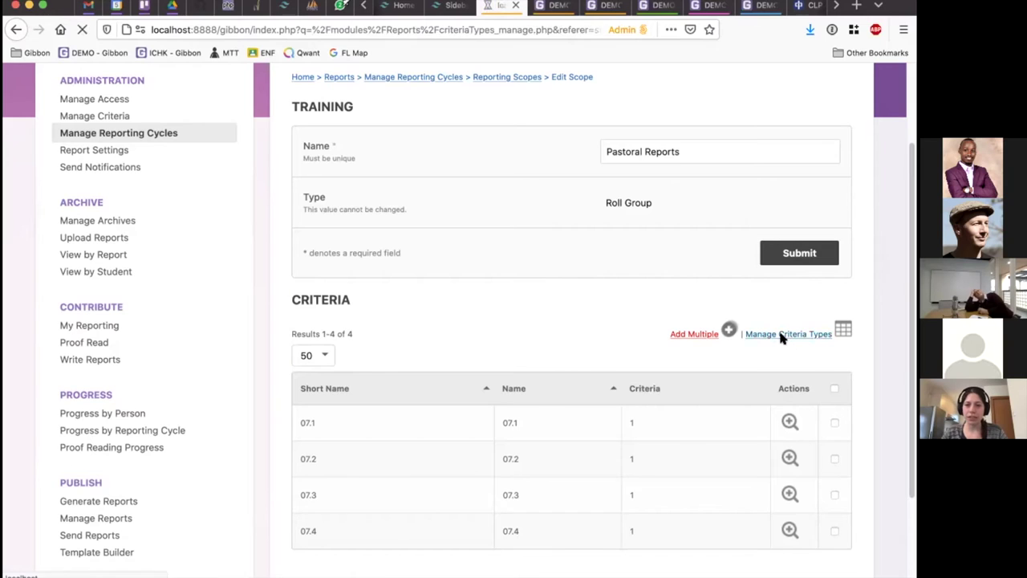
{"action": "scroll", "coordinate": [505, 289], "scroll_direction": "down", "scroll_amount": 1}
{"action": "scroll", "coordinate": [514, 273], "scroll_direction": "down", "scroll_amount": 3}
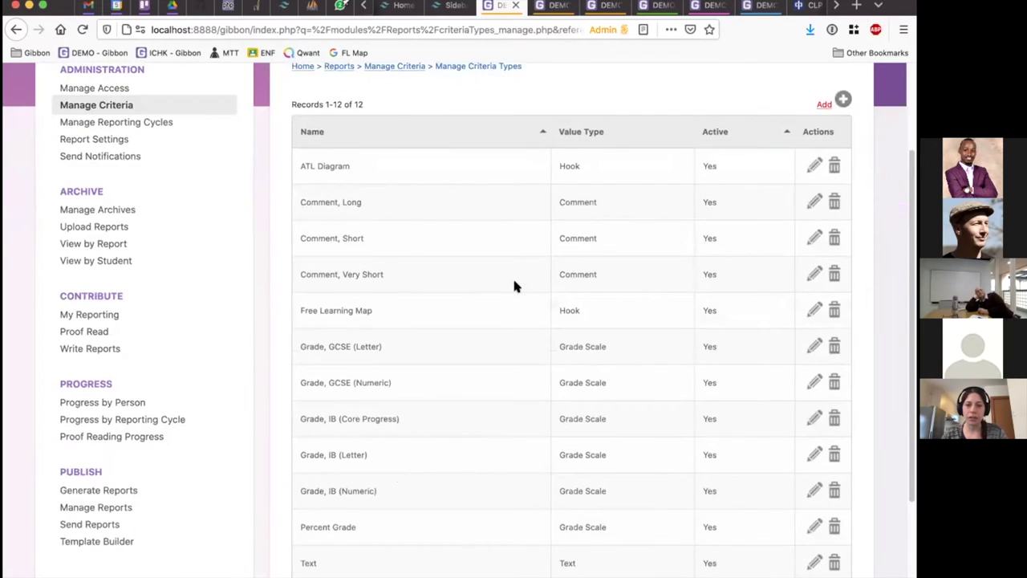
{"action": "scroll", "coordinate": [512, 275], "scroll_direction": "up", "scroll_amount": 1}
{"action": "left_click", "coordinate": [824, 150]}
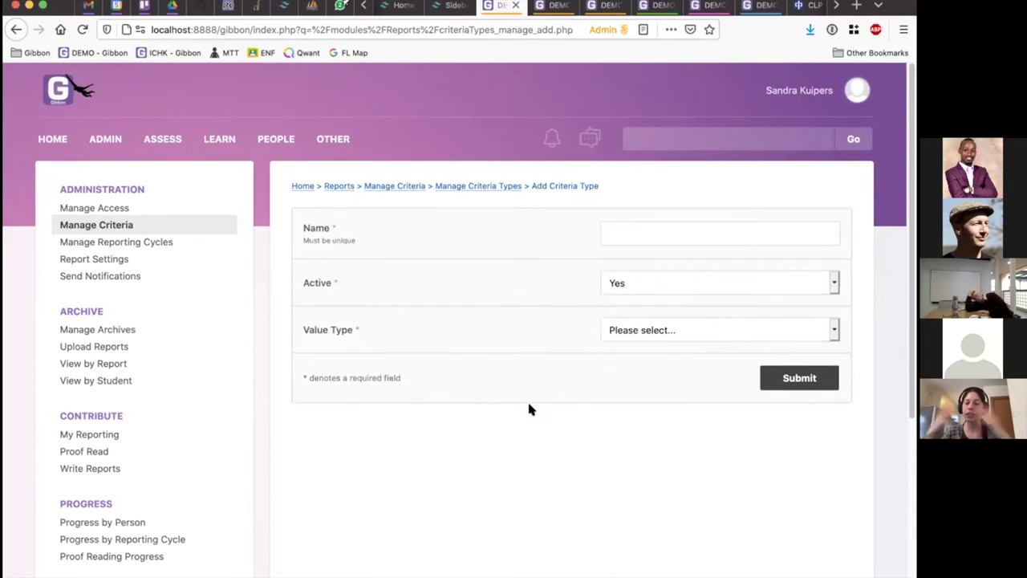
Enter "Interview Requesed?" as the name of the new criteria type.
{"action": "left_click", "coordinate": [627, 231]}
{"action": "type", "text": "Interview"}
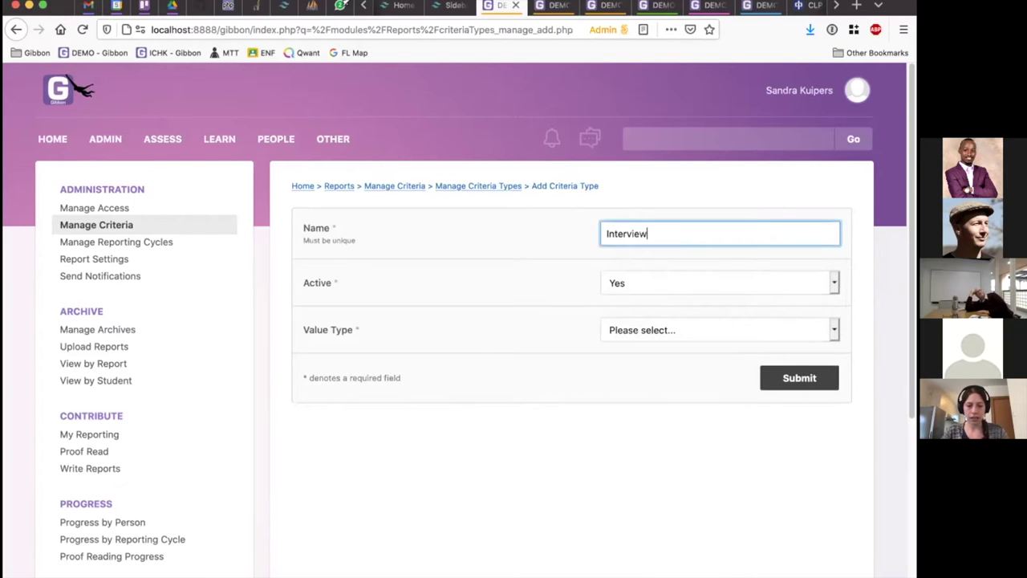
{"action": "type", "text": " Requesed"}
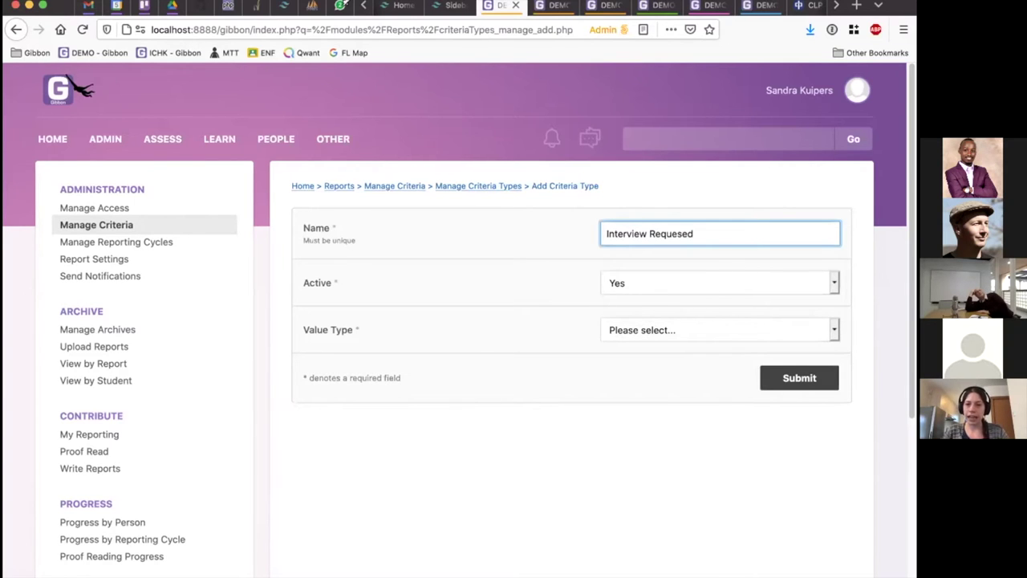
{"action": "left_click", "coordinate": [545, 213]}
{"action": "left_click_drag", "start_coordinate": [731, 226], "coordinate": [528, 228]}
{"action": "left_click", "coordinate": [665, 230]}
{"action": "left_click", "coordinate": [646, 231]}
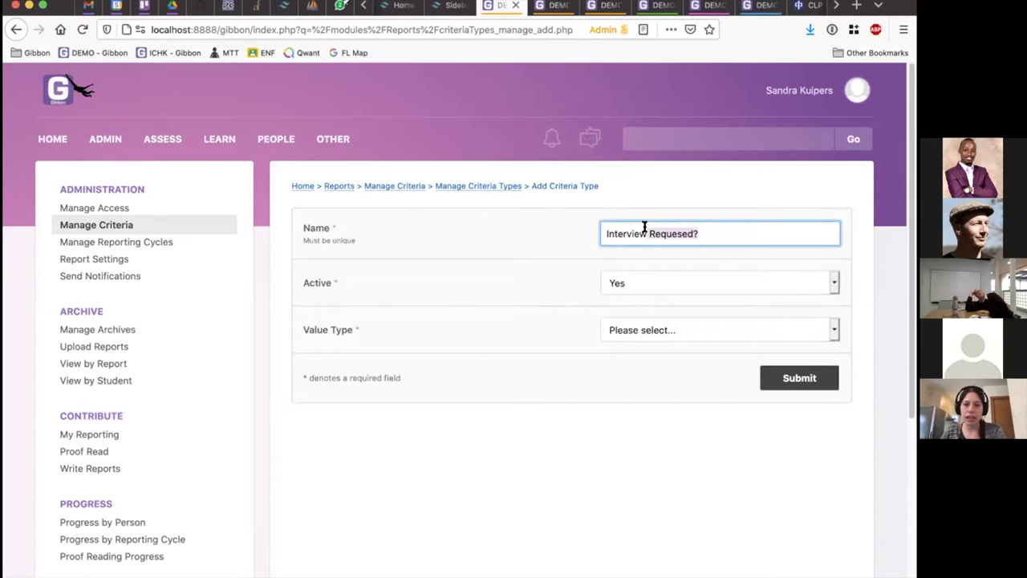
Shorten the new criteria type's name to Interview.
{"action": "key", "text": "Delete"}
{"action": "key", "text": "Delete"}
{"action": "key", "text": "Delete"}
{"action": "key", "text": "Delete"}
{"action": "key", "text": "Delete"}
{"action": "key", "text": "Delete"}
{"action": "key", "text": "Delete"}
{"action": "key", "text": "Delete"}
{"action": "key", "text": "Delete"}
{"action": "key", "text": "Delete"}
{"action": "left_click", "coordinate": [455, 305]}
{"action": "left_click", "coordinate": [665, 230]}
{"action": "double_click", "coordinate": [671, 230]}
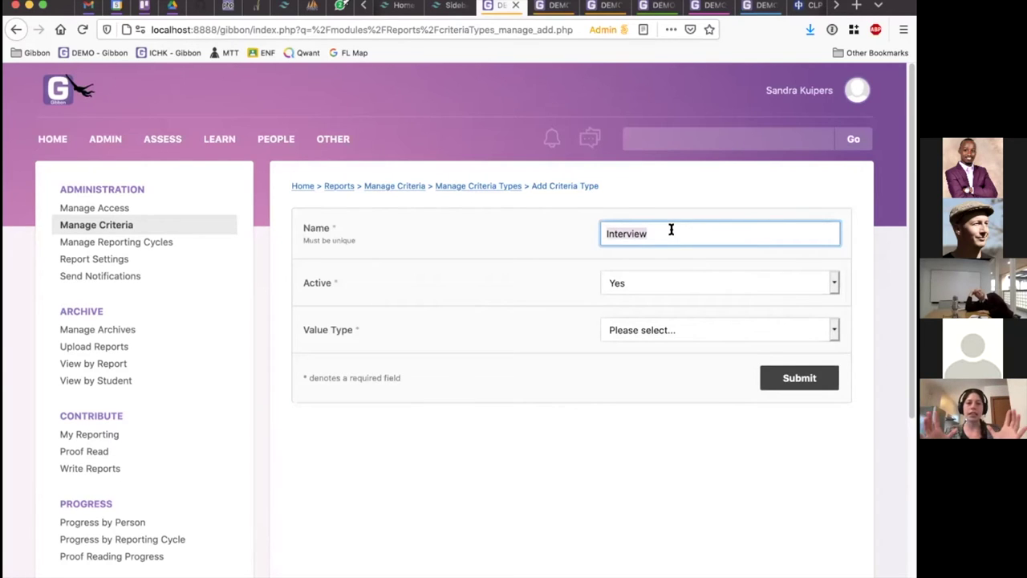
Set the value type of the Interview criteria type to Yes/No and submit it.
{"action": "left_click", "coordinate": [650, 328]}
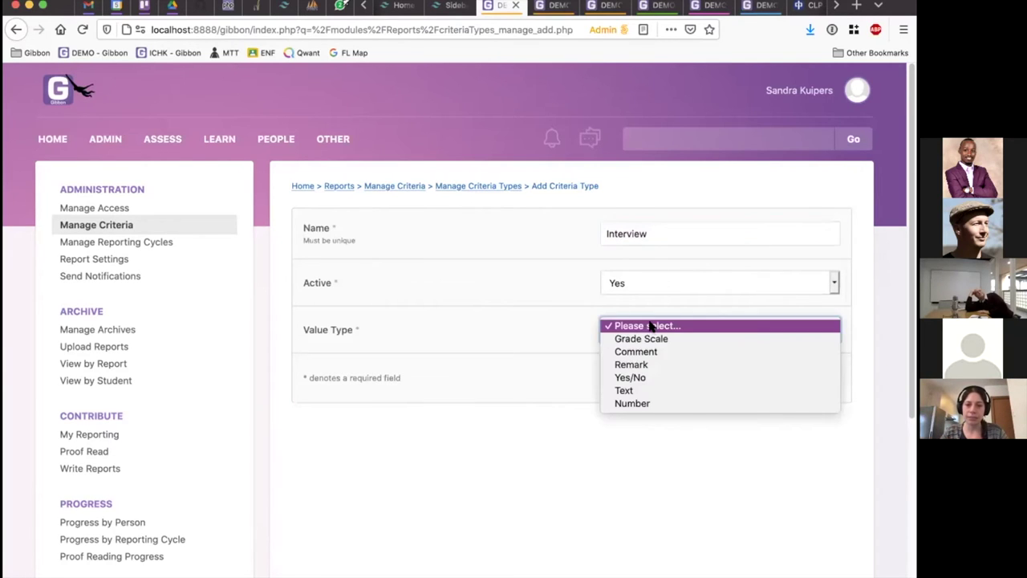
{"action": "left_click", "coordinate": [654, 379]}
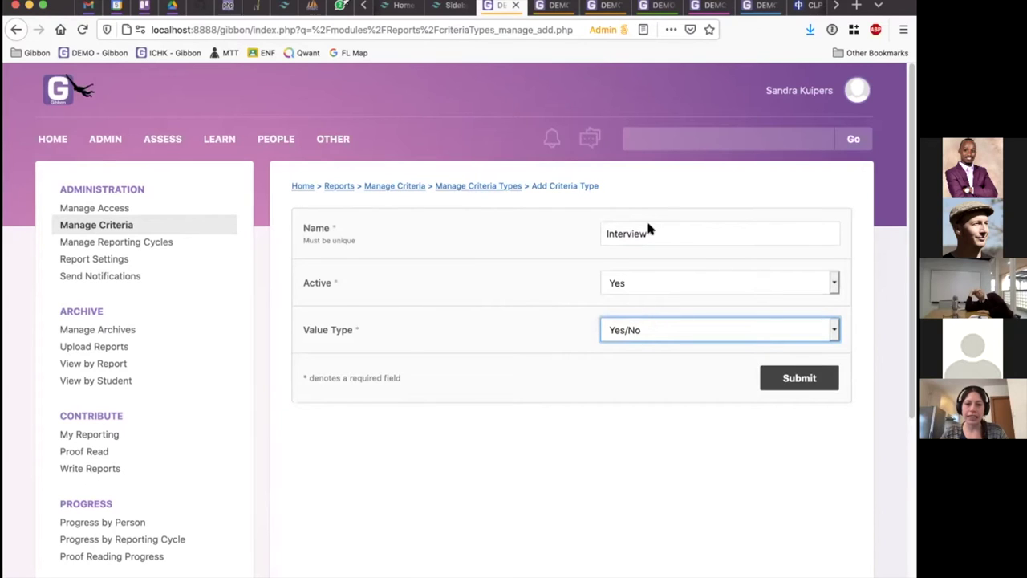
{"action": "left_click_drag", "start_coordinate": [656, 227], "coordinate": [587, 232]}
{"action": "left_click", "coordinate": [615, 234]}
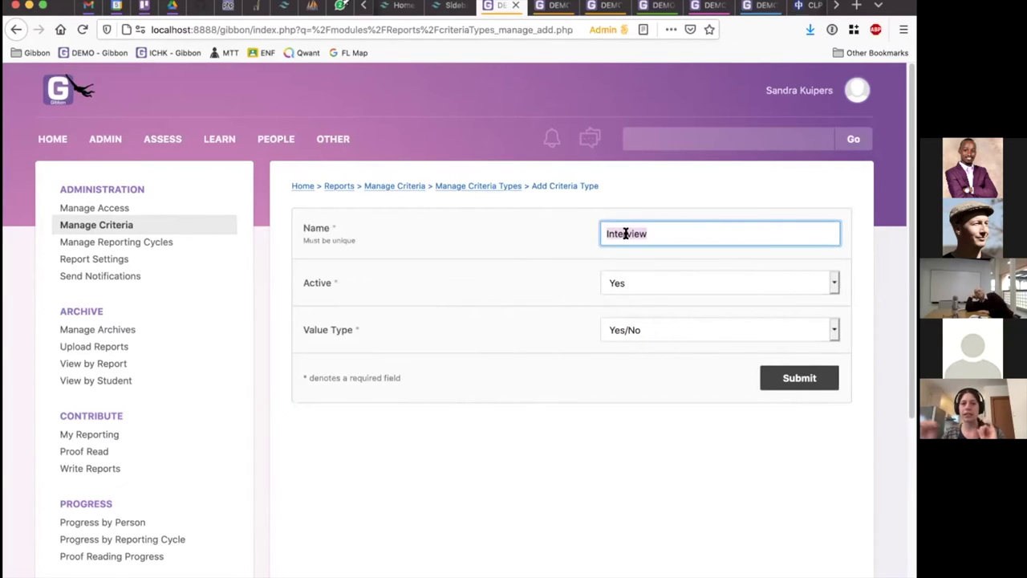
{"action": "left_click", "coordinate": [699, 230]}
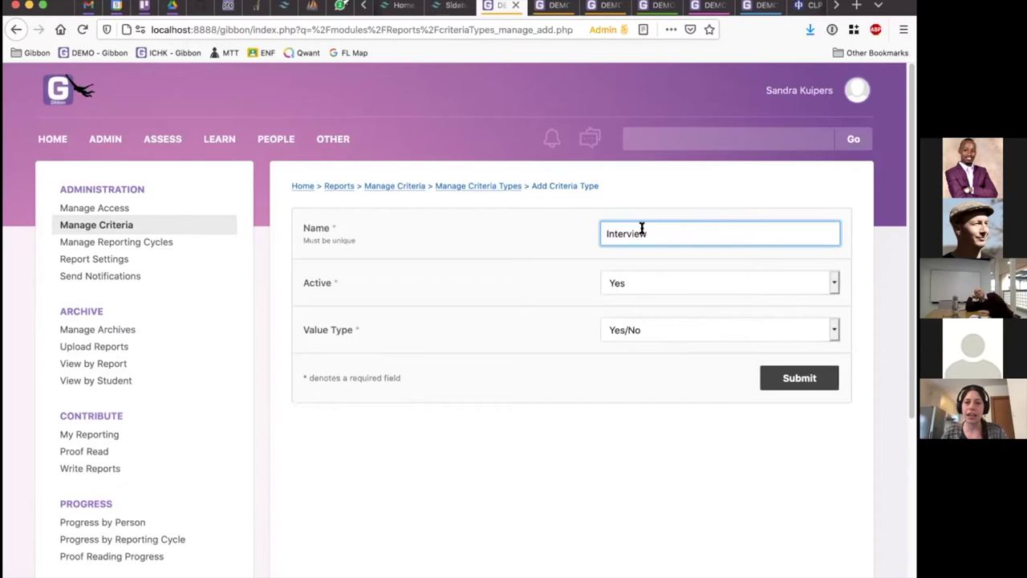
{"action": "left_click", "coordinate": [537, 231]}
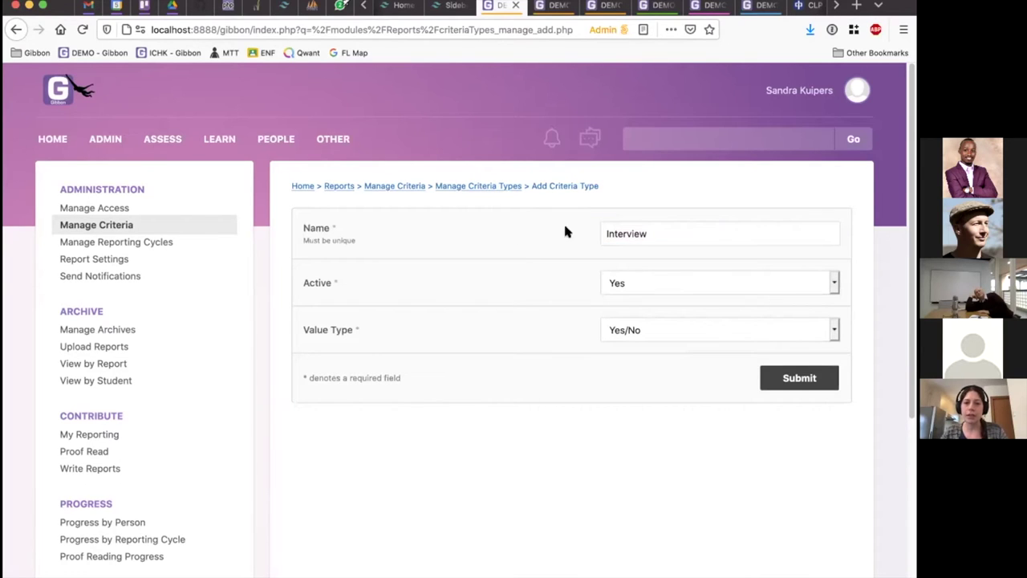
{"action": "left_click", "coordinate": [694, 230]}
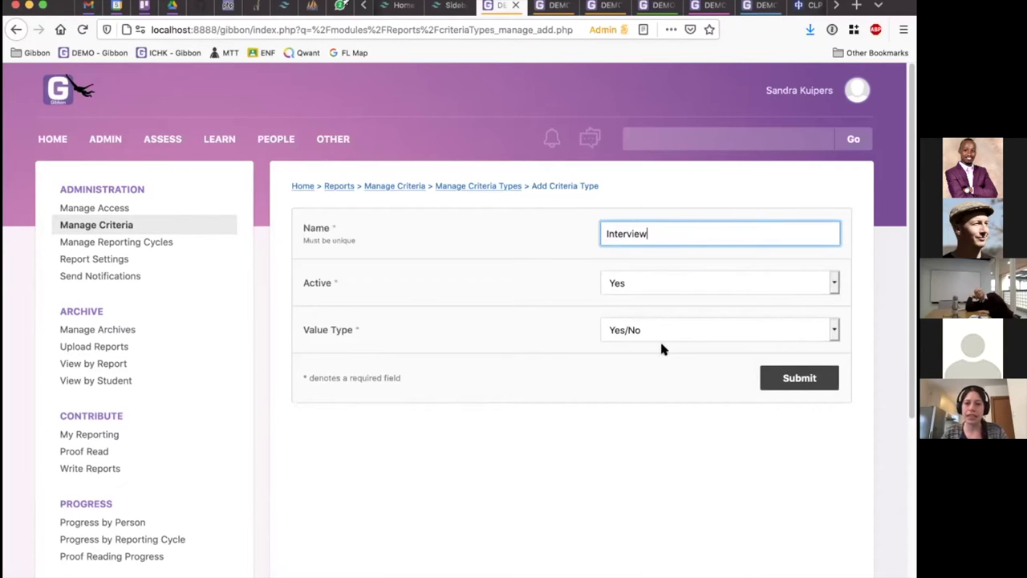
{"action": "left_click", "coordinate": [786, 379]}
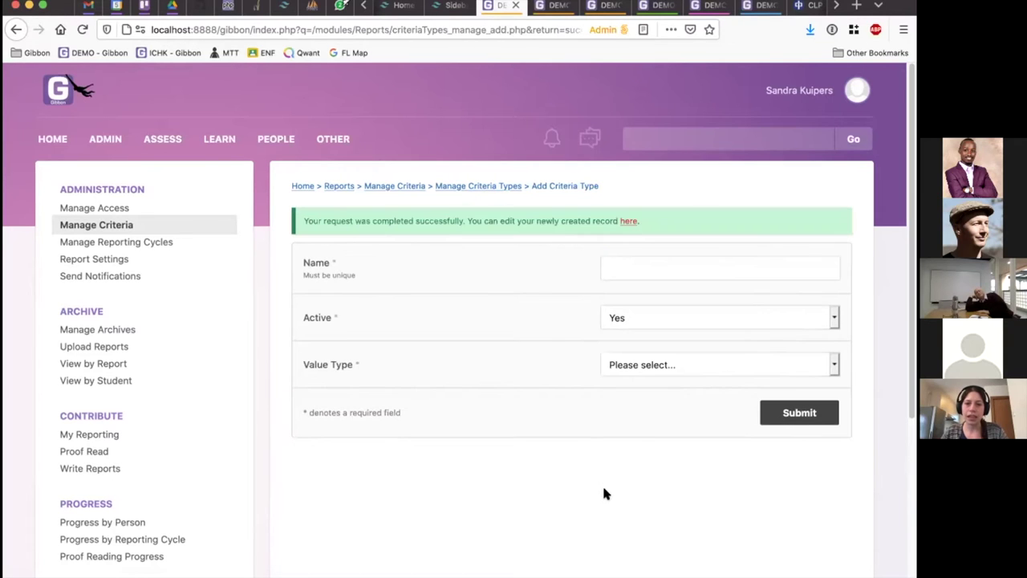
Return to the Training reporting cycle's scopes and open Pastoral Reports for editing.
{"action": "left_click", "coordinate": [128, 242]}
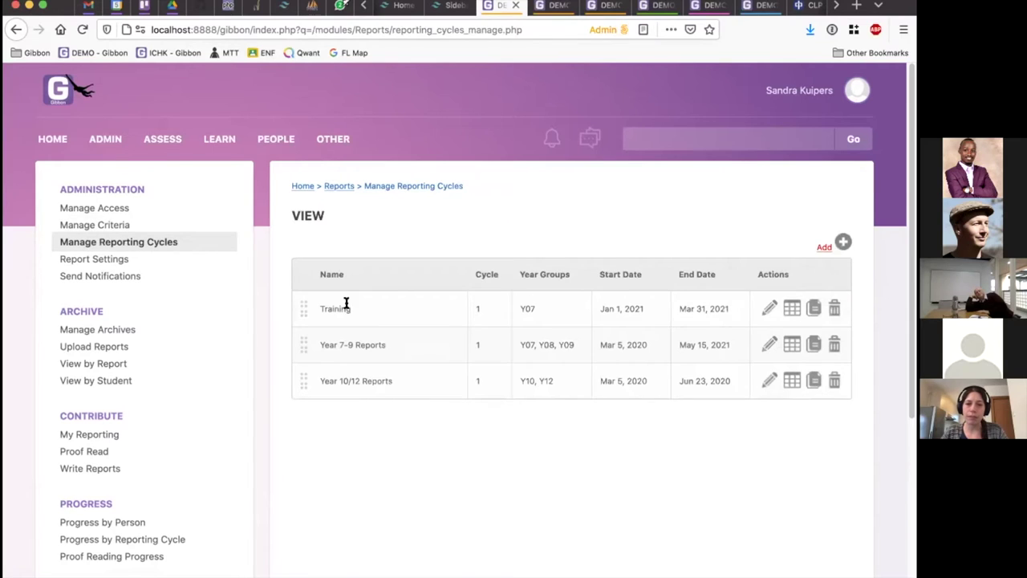
{"action": "left_click", "coordinate": [791, 308]}
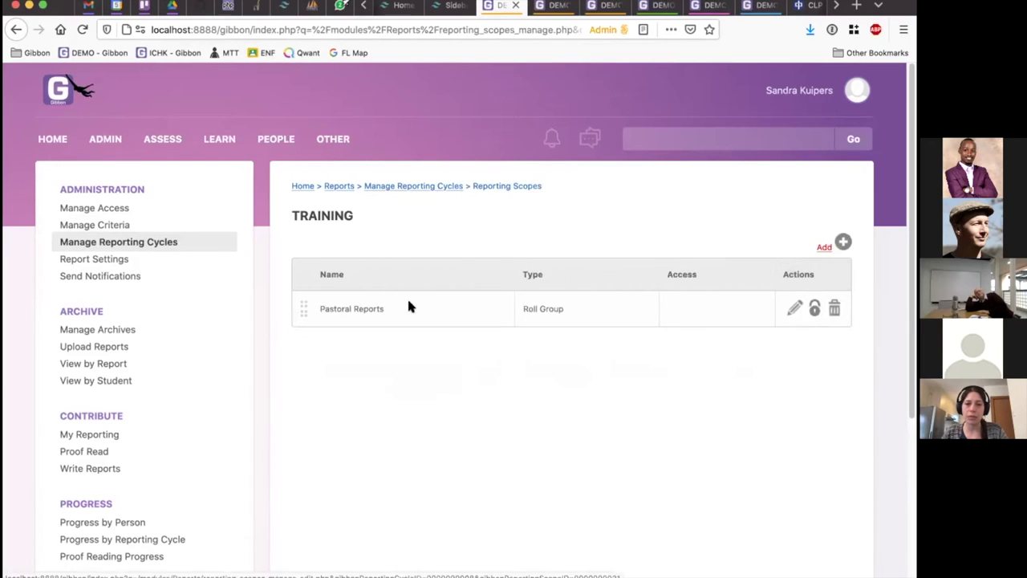
{"action": "left_click", "coordinate": [790, 313]}
{"action": "scroll", "coordinate": [587, 388], "scroll_direction": "down", "scroll_amount": 3}
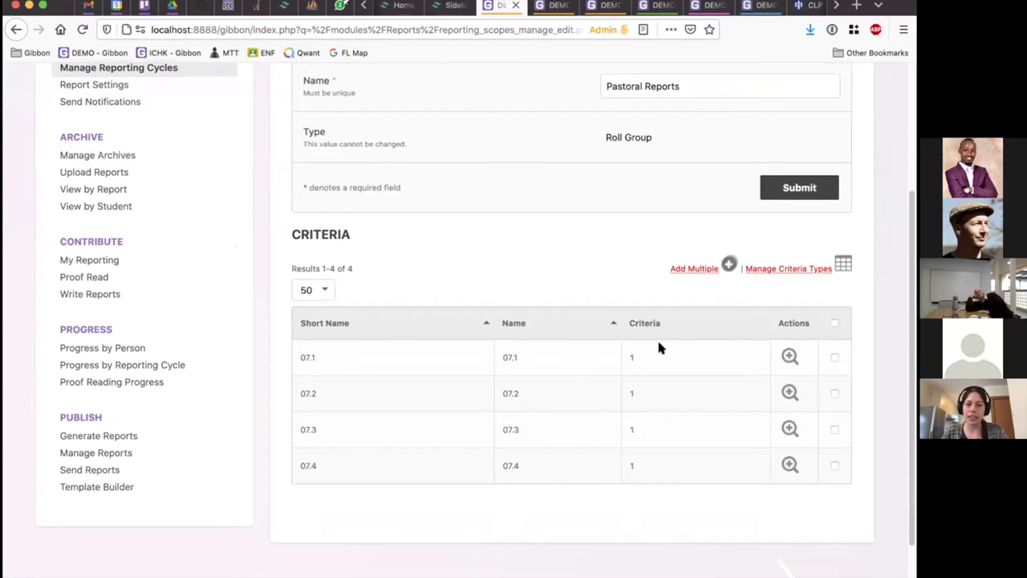
{"action": "scroll", "coordinate": [695, 286], "scroll_direction": "up", "scroll_amount": 1}
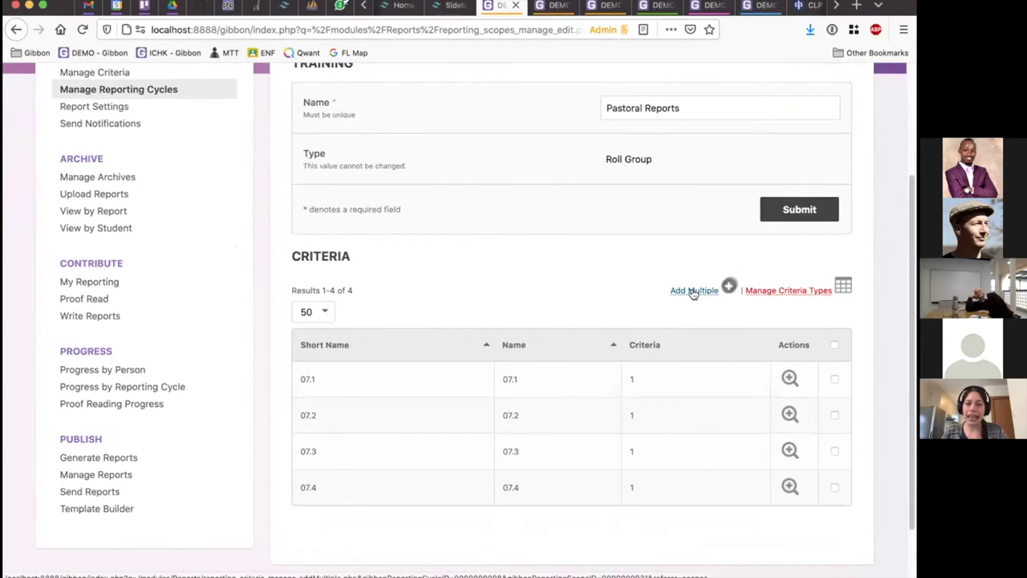
Select roll groups 07.1, 07.2, 07.3 and 07.4 and start adding multiple criteria for them.
{"action": "left_click", "coordinate": [834, 379]}
{"action": "left_click", "coordinate": [835, 415]}
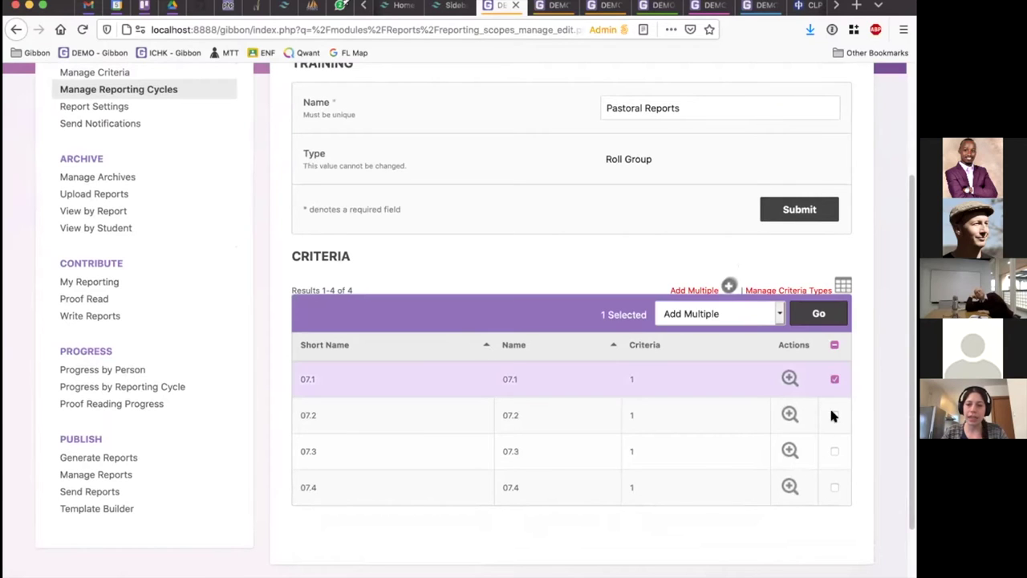
{"action": "left_click", "coordinate": [835, 451]}
{"action": "left_click", "coordinate": [834, 487]}
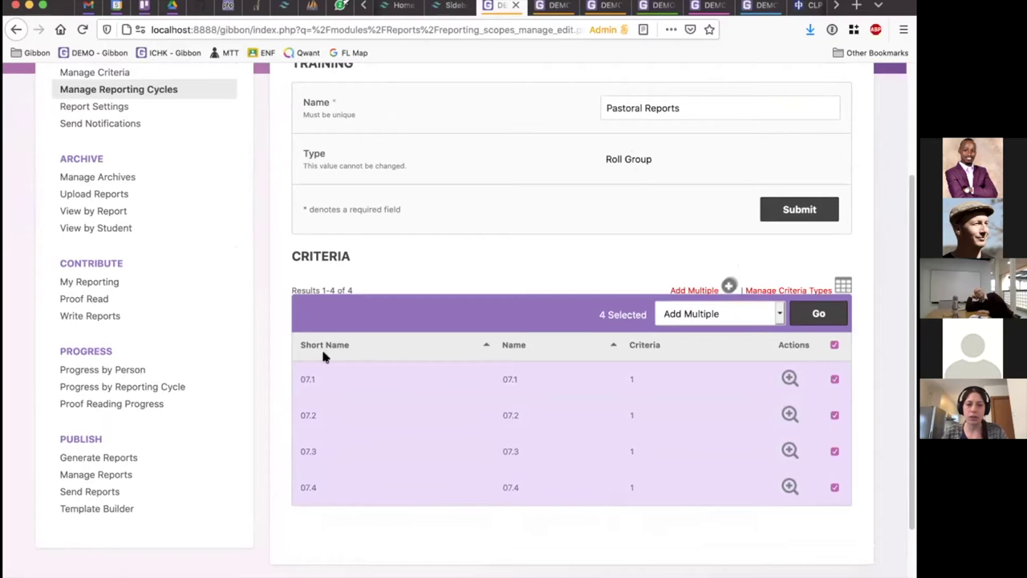
{"action": "left_click", "coordinate": [806, 318]}
{"action": "left_click", "coordinate": [554, 285]}
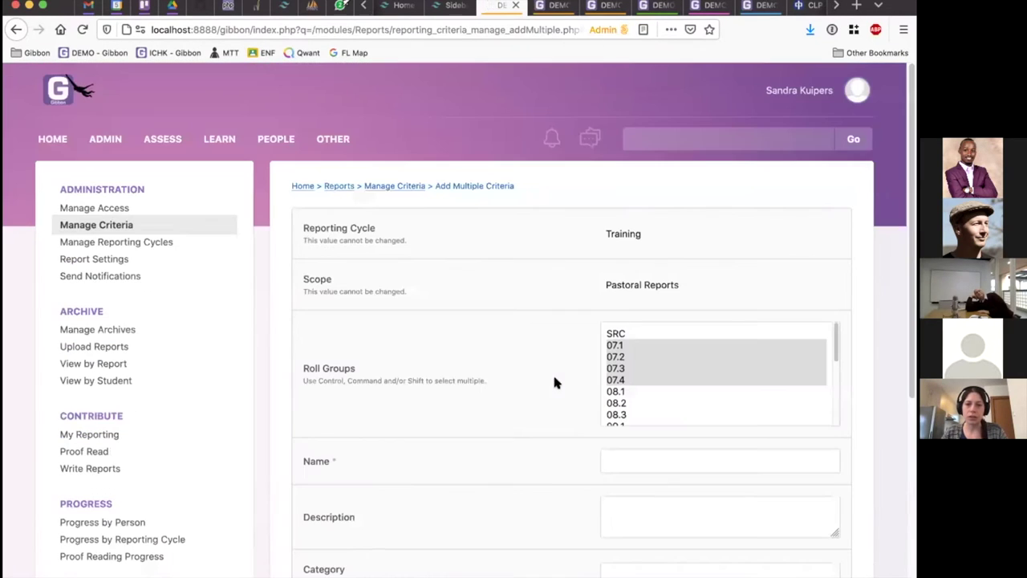
Name the new criteria for the selected roll groups Interview Requested.
{"action": "scroll", "coordinate": [642, 371], "scroll_direction": "down", "scroll_amount": 1}
{"action": "scroll", "coordinate": [601, 429], "scroll_direction": "down", "scroll_amount": 3}
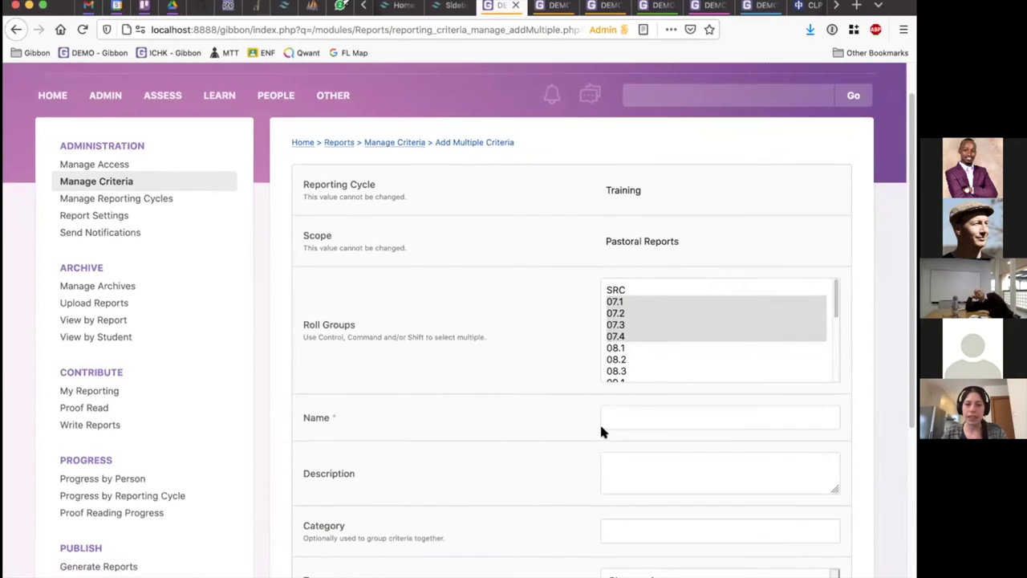
{"action": "left_click", "coordinate": [645, 310]}
{"action": "type", "text": "I"}
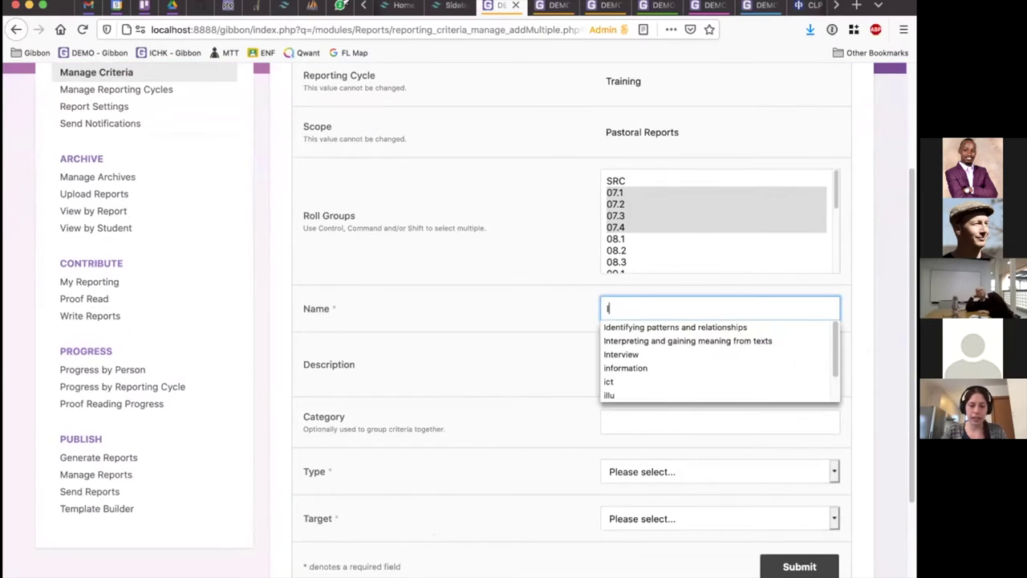
{"action": "type", "text": "nterview Re"}
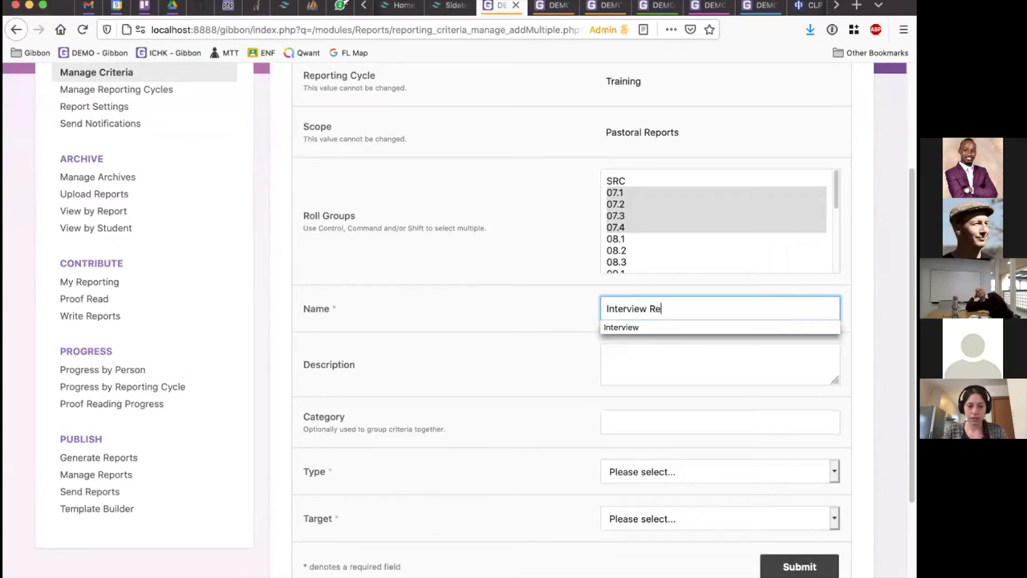
{"action": "type", "text": "qie"}
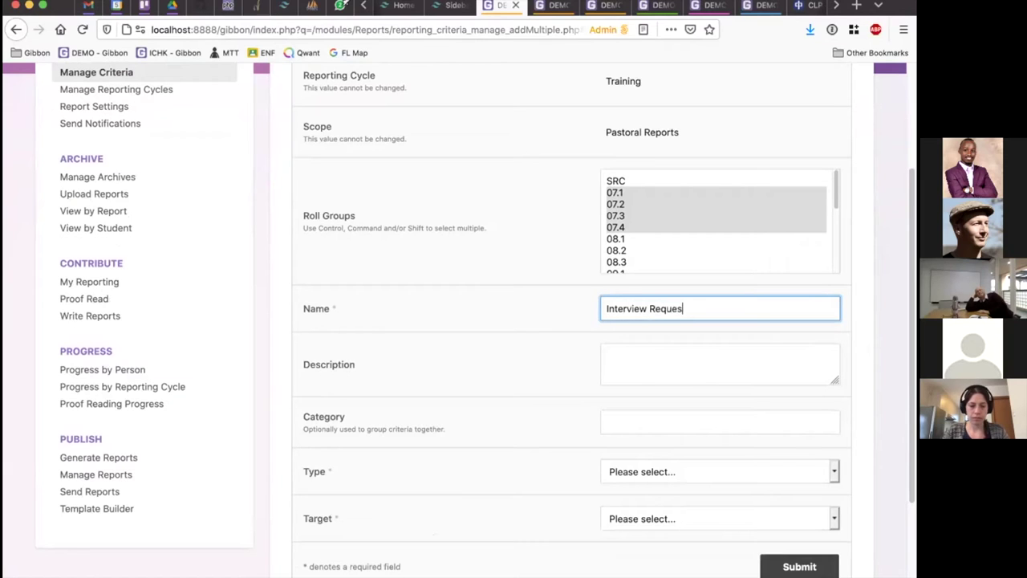
{"action": "left_click", "coordinate": [680, 375]}
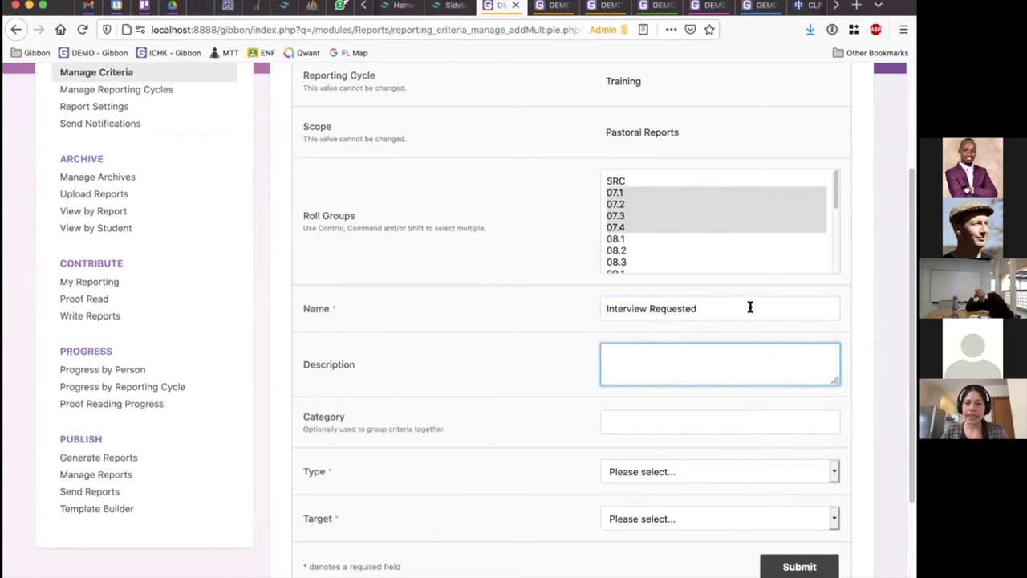
{"action": "left_click_drag", "start_coordinate": [750, 307], "coordinate": [609, 301]}
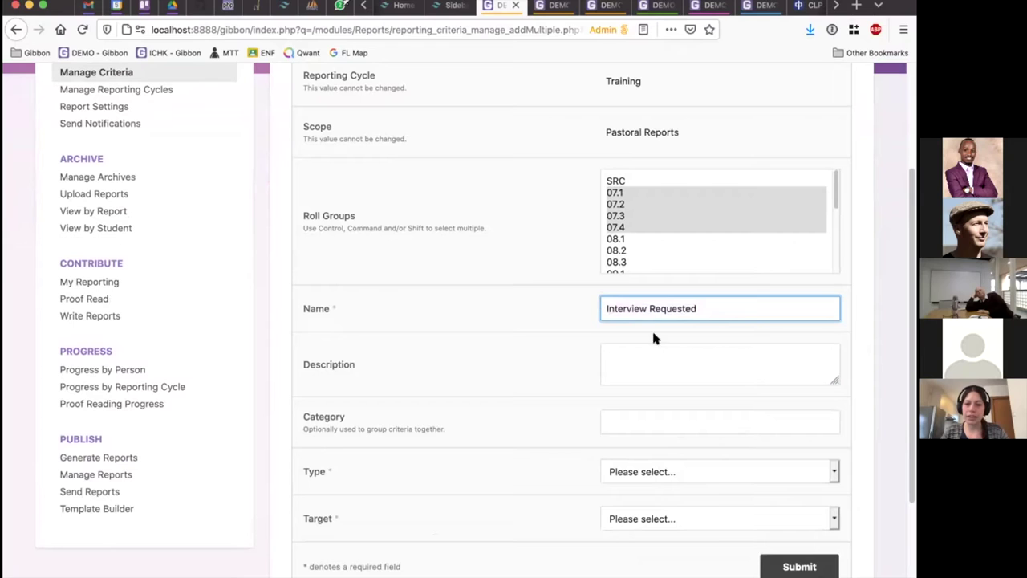
Set the type of Interview Requested to Interview and its target to Per Student, leaving the description empty.
{"action": "scroll", "coordinate": [543, 393], "scroll_direction": "down", "scroll_amount": 2}
{"action": "left_click", "coordinate": [663, 422]}
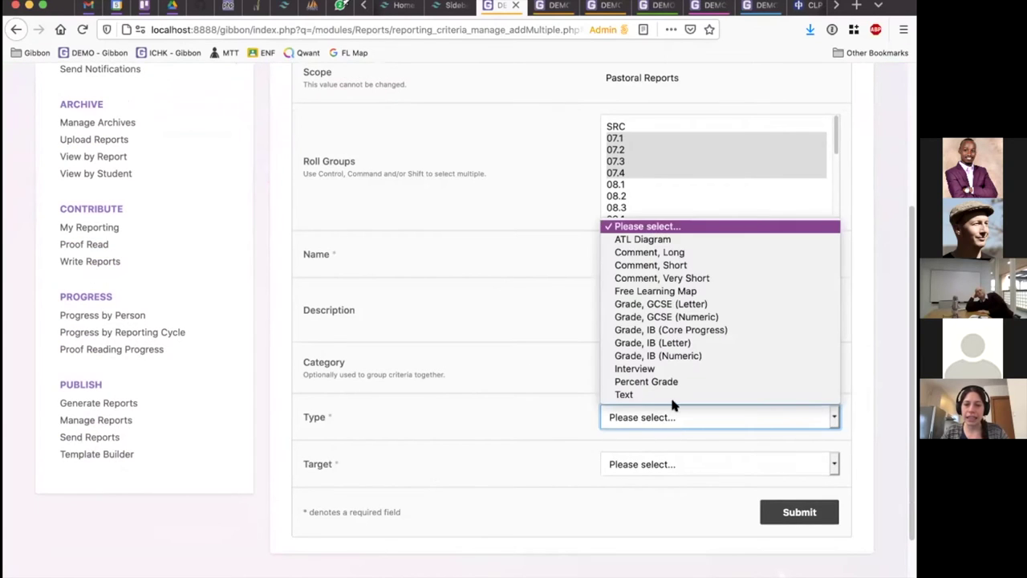
{"action": "left_click", "coordinate": [684, 370]}
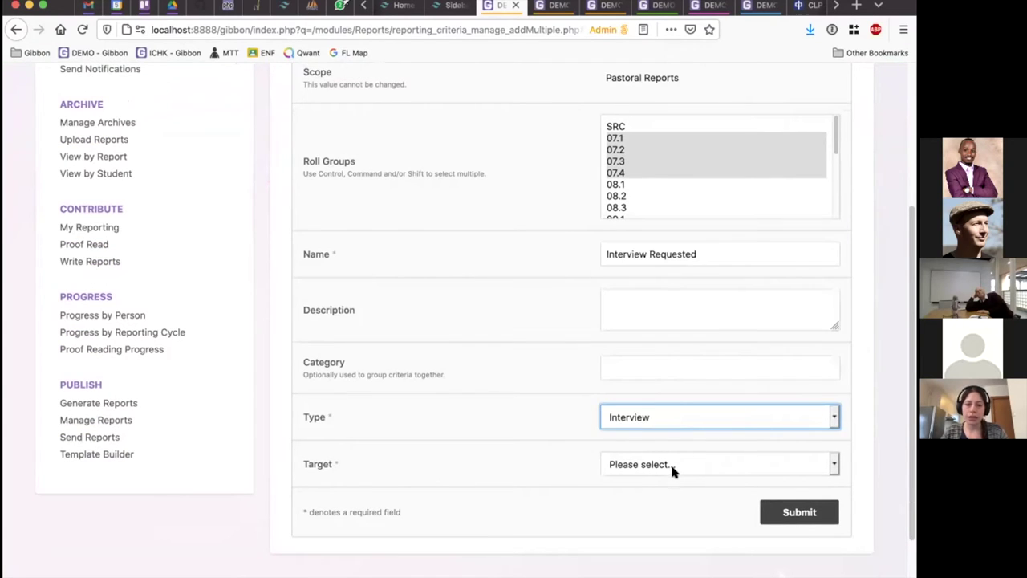
{"action": "left_click", "coordinate": [673, 471]}
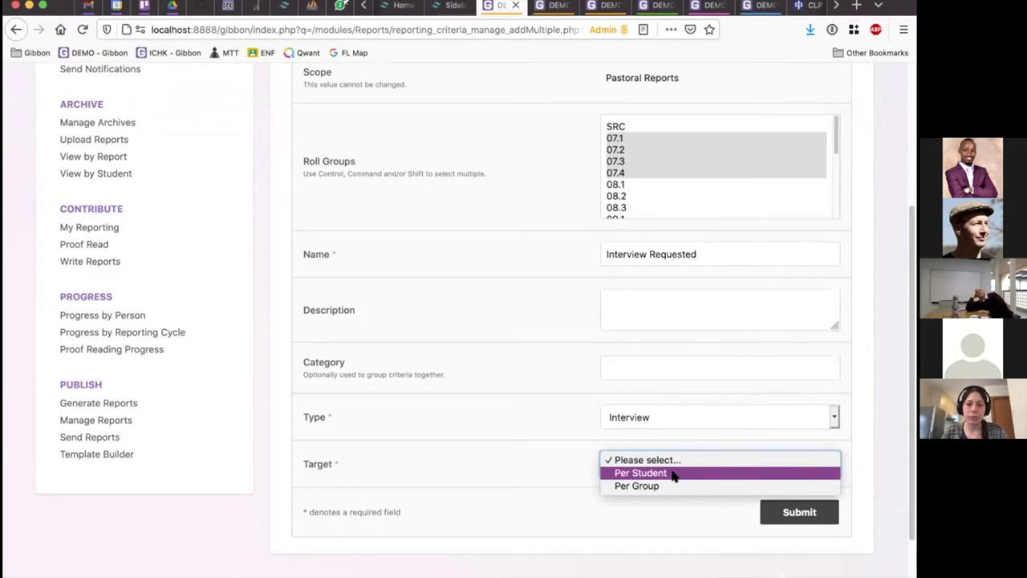
{"action": "left_click", "coordinate": [673, 473]}
{"action": "left_click", "coordinate": [660, 306]}
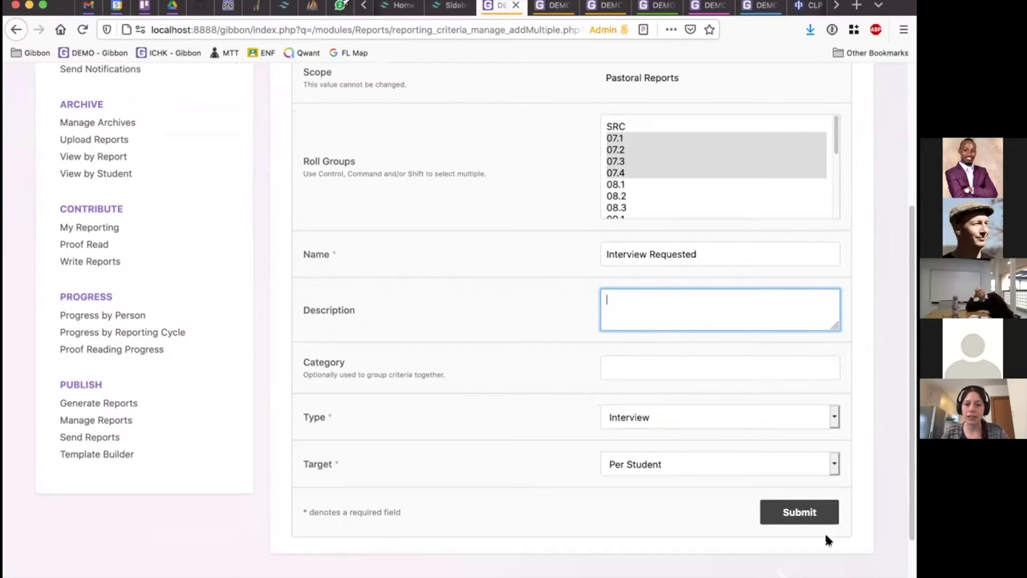
Submit the Interview Requested criteria and review the criteria list for the Pastoral Reports scope.
{"action": "left_click", "coordinate": [796, 514]}
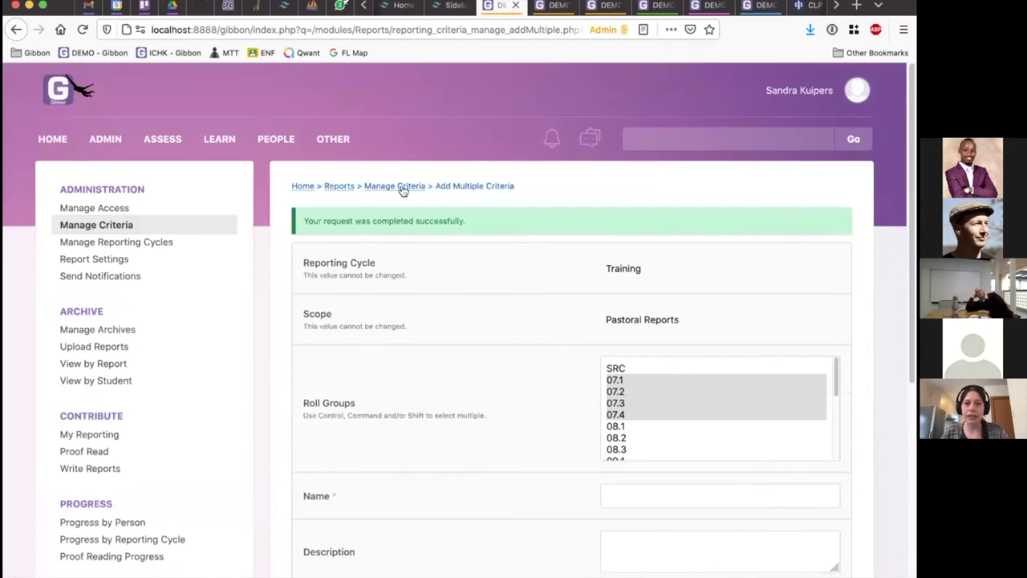
{"action": "left_click", "coordinate": [401, 187]}
{"action": "scroll", "coordinate": [418, 374], "scroll_direction": "down", "scroll_amount": 3}
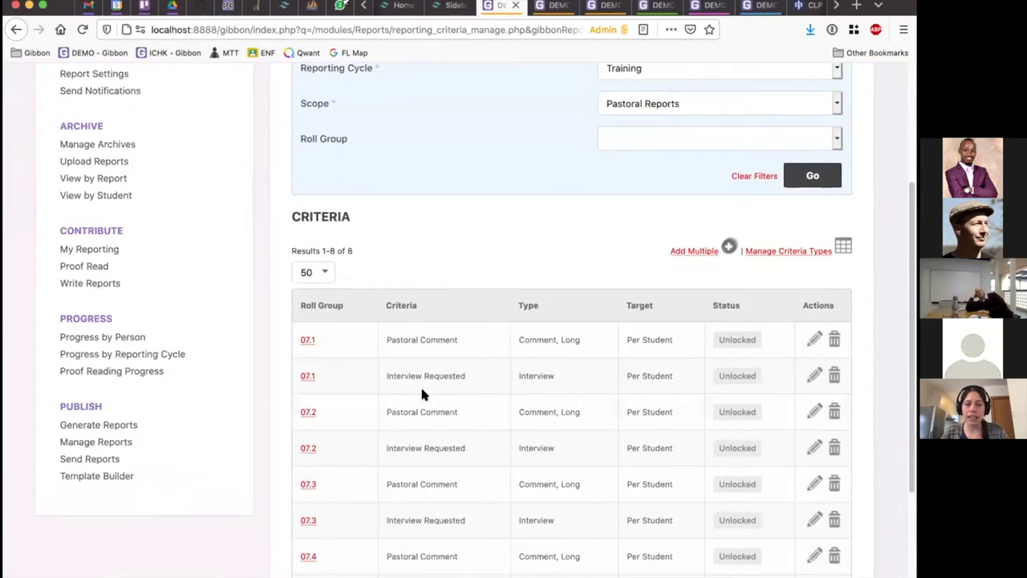
Examine the types, targets and statuses of the criteria listed for each roll group in the Pastoral Reports scope.
{"action": "scroll", "coordinate": [558, 258], "scroll_direction": "down", "scroll_amount": 2}
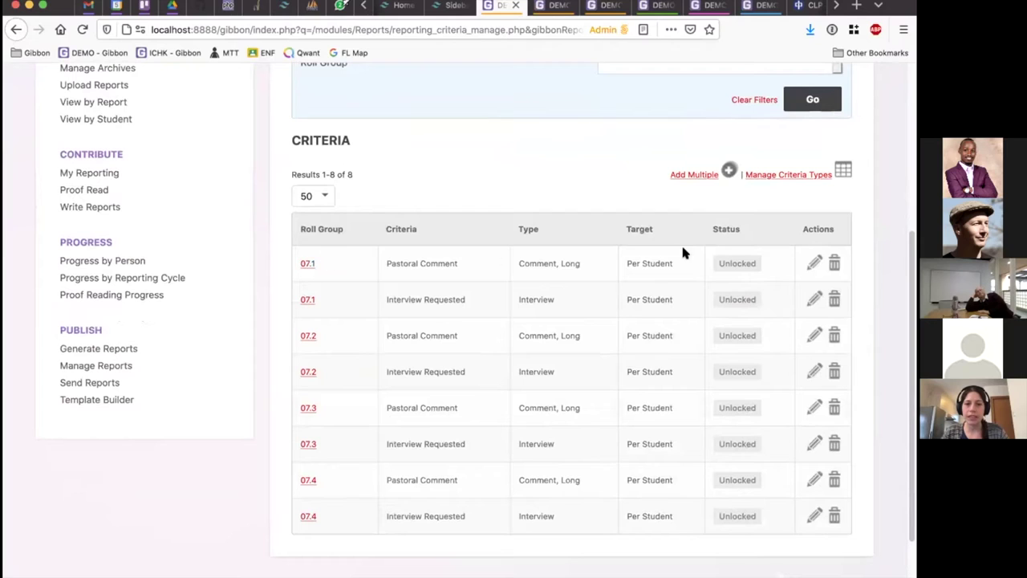
{"action": "mouse_move", "coordinate": [739, 265]}
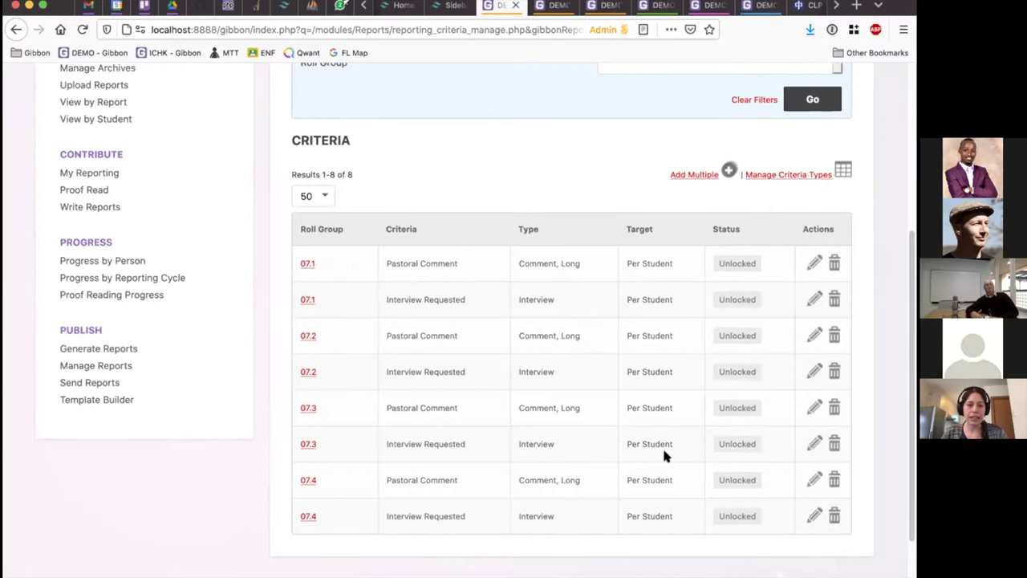
{"action": "scroll", "coordinate": [664, 455], "scroll_direction": "up", "scroll_amount": 2}
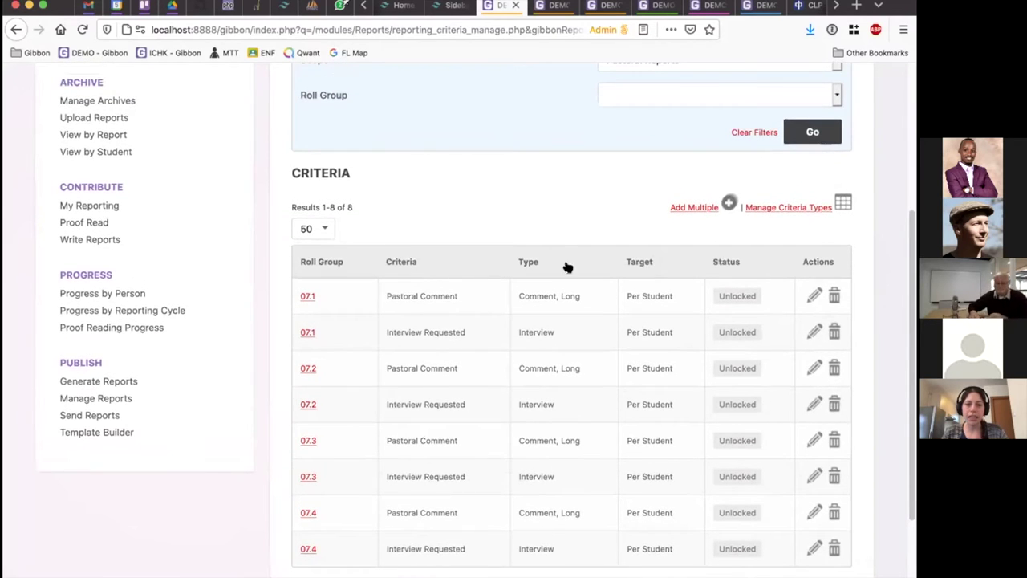
{"action": "scroll", "coordinate": [667, 377], "scroll_direction": "up", "scroll_amount": 4}
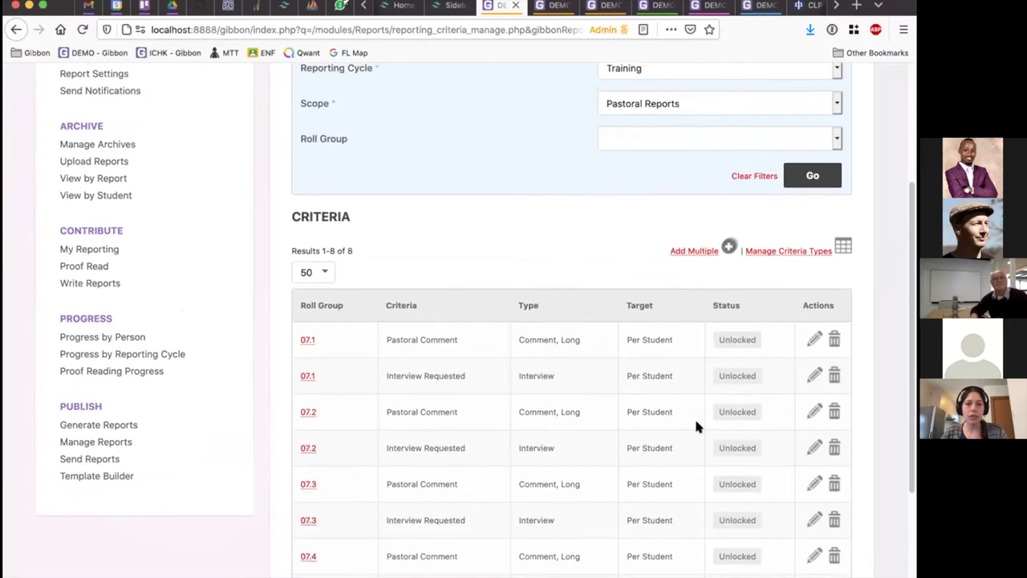
{"action": "scroll", "coordinate": [584, 470], "scroll_direction": "down", "scroll_amount": 3}
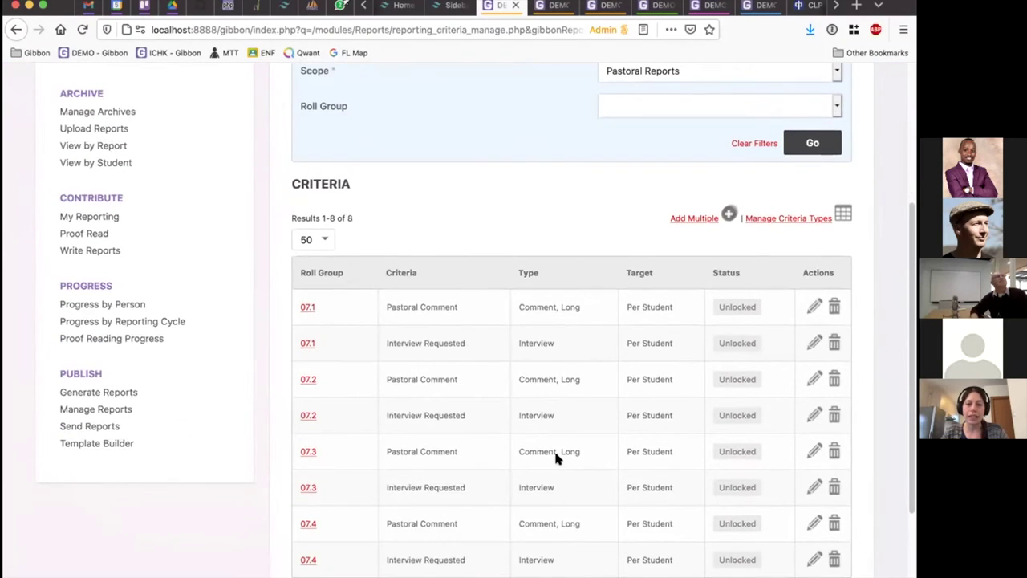
{"action": "scroll", "coordinate": [555, 457], "scroll_direction": "down", "scroll_amount": 2}
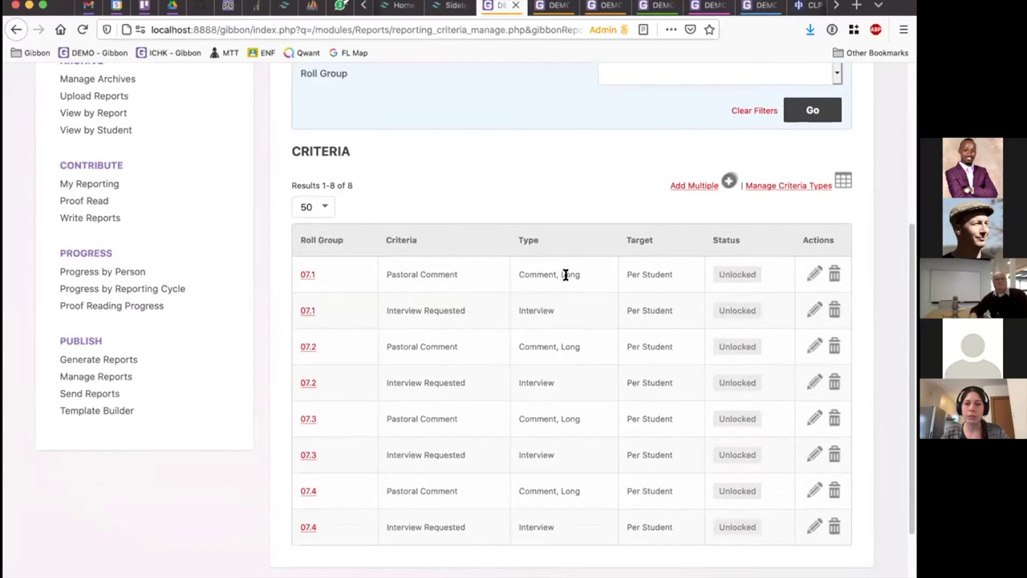
{"action": "scroll", "coordinate": [541, 314], "scroll_direction": "up", "scroll_amount": 1}
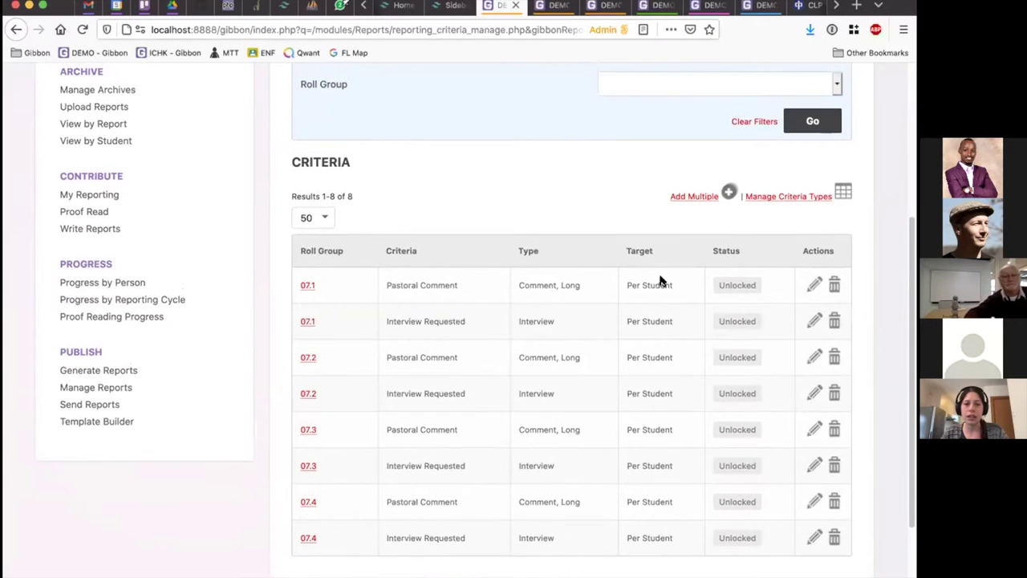
{"action": "scroll", "coordinate": [580, 422], "scroll_direction": "up", "scroll_amount": 8}
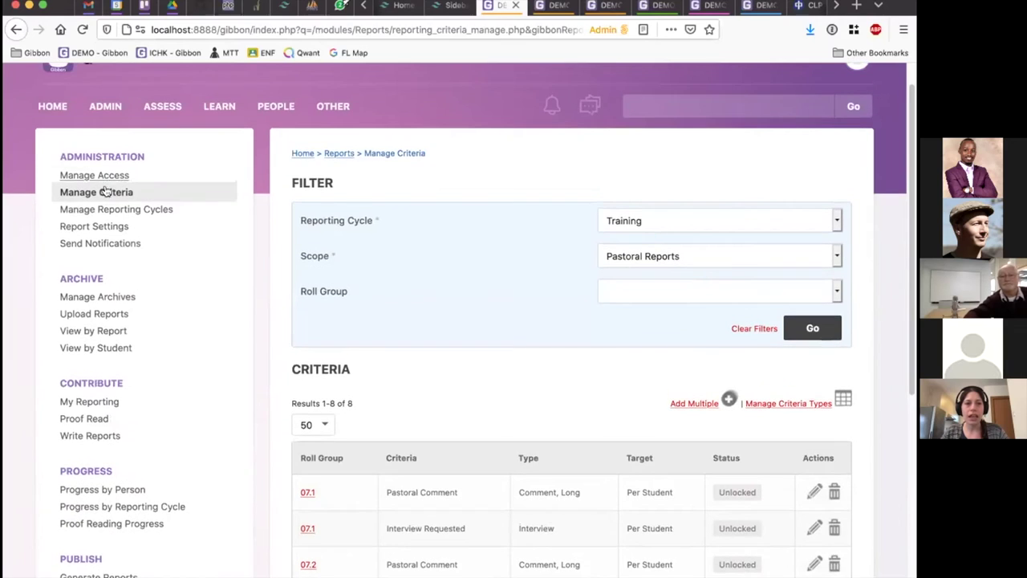
Open the form for adding reporting access and examine its roles, cycle, scope, date and permission fields.
{"action": "left_click", "coordinate": [102, 175]}
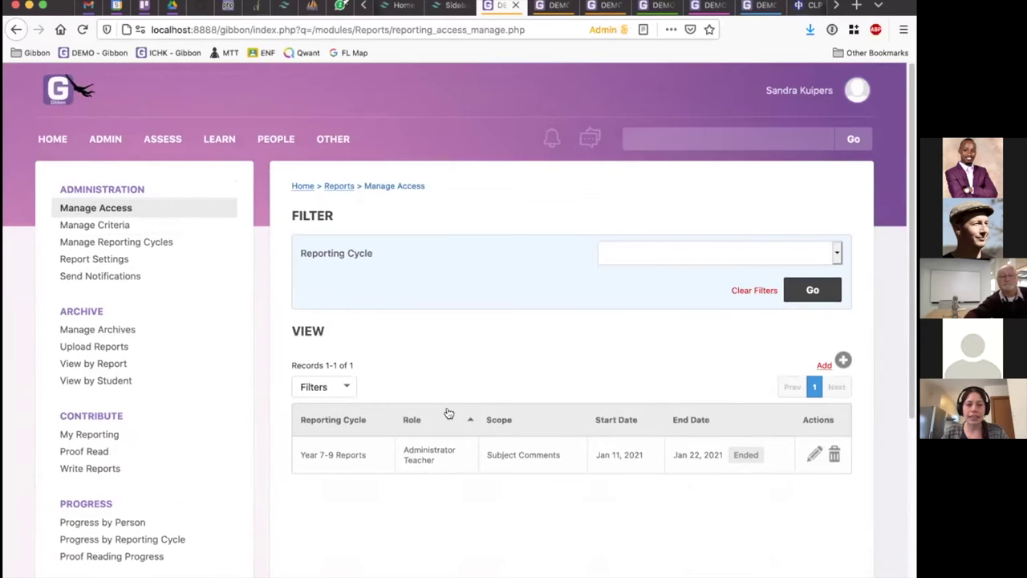
{"action": "scroll", "coordinate": [379, 386], "scroll_direction": "down", "scroll_amount": 2}
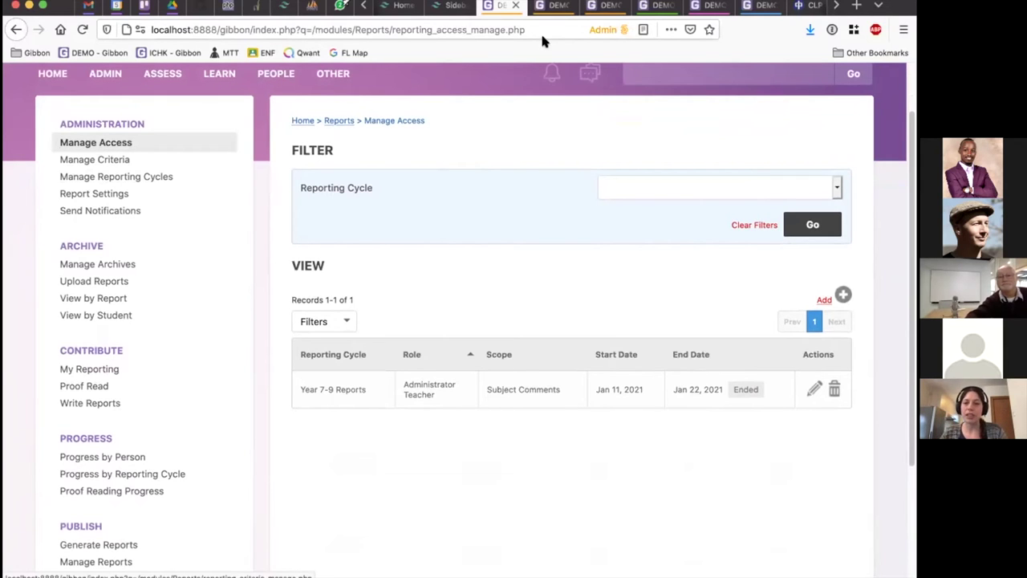
{"action": "left_click", "coordinate": [822, 299]}
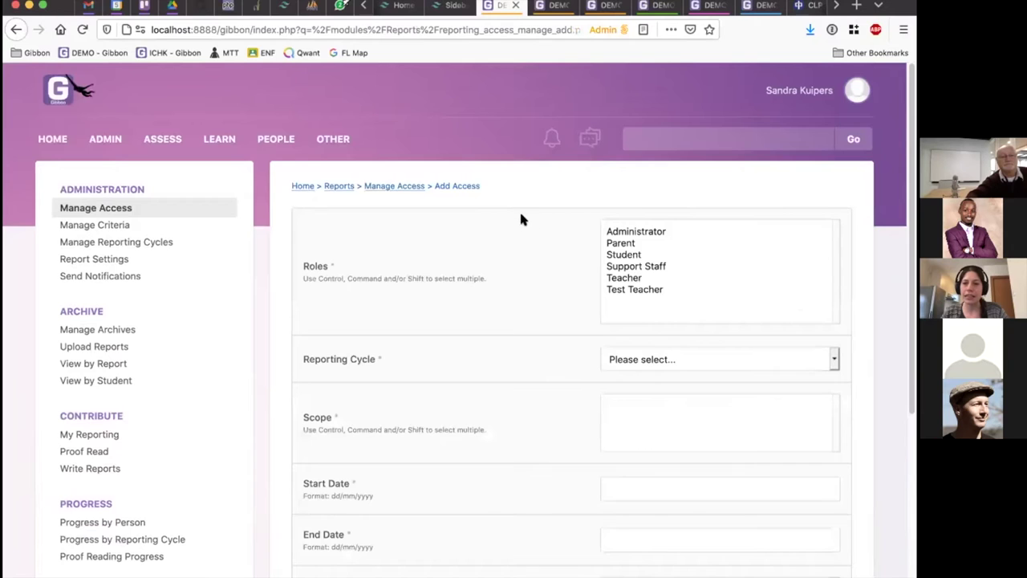
{"action": "scroll", "coordinate": [509, 216], "scroll_direction": "down", "scroll_amount": 1}
{"action": "scroll", "coordinate": [527, 226], "scroll_direction": "up", "scroll_amount": 1}
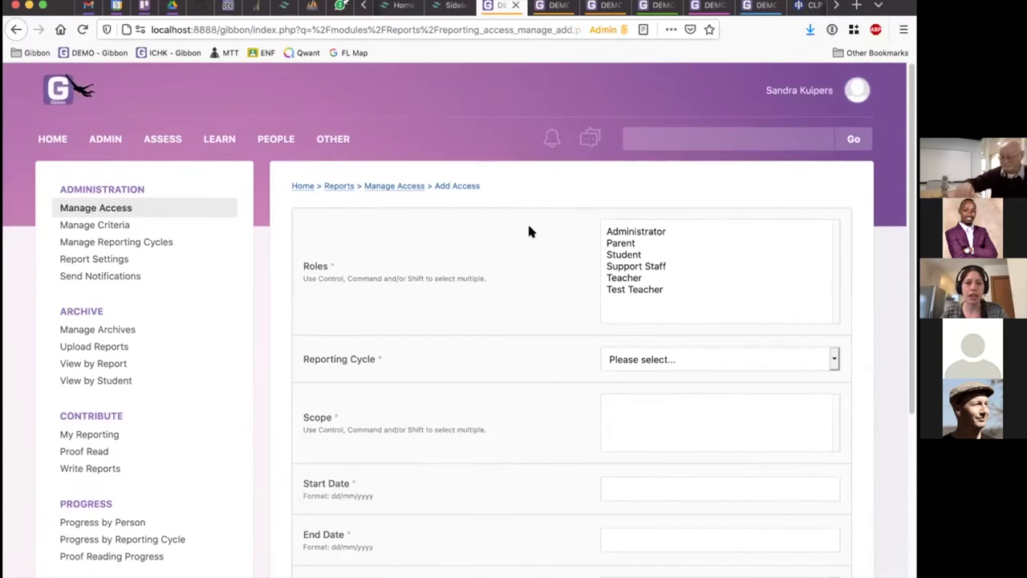
{"action": "scroll", "coordinate": [529, 241], "scroll_direction": "down", "scroll_amount": 2}
{"action": "scroll", "coordinate": [627, 321], "scroll_direction": "down", "scroll_amount": 1}
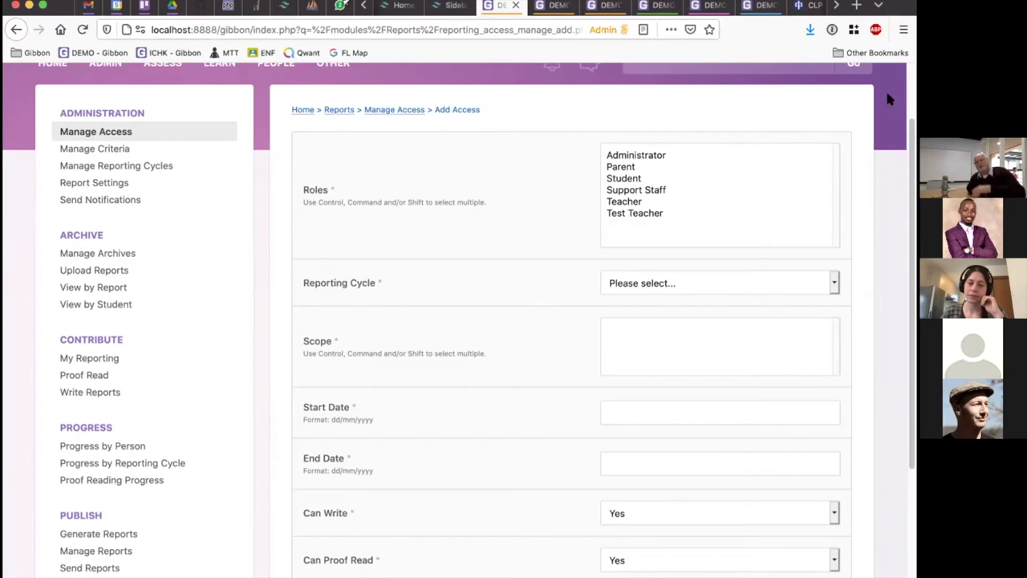
Filter the criteria by the Training reporting cycle and the Pastoral Reports scope, and look through the list.
{"action": "left_click", "coordinate": [110, 151]}
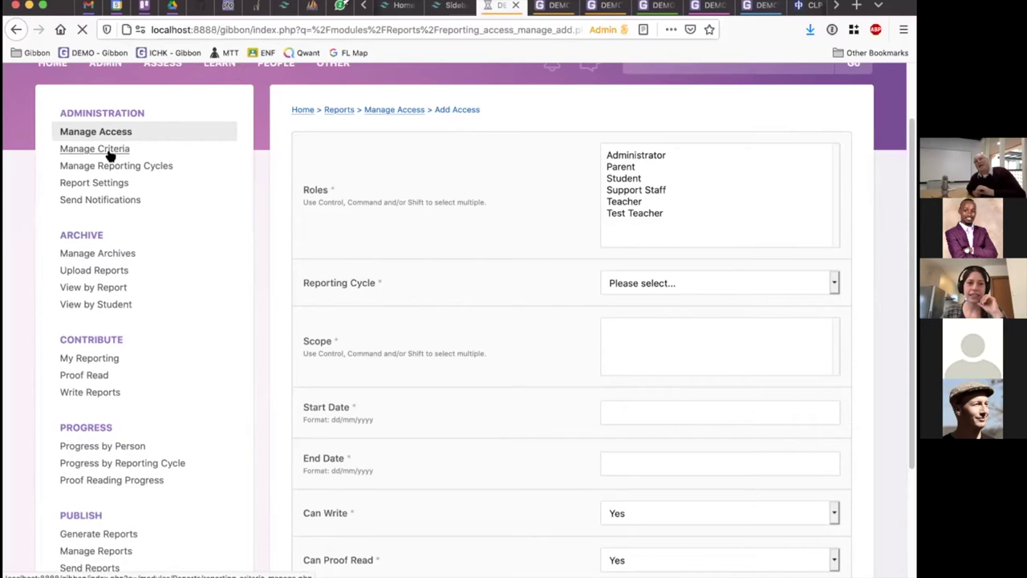
{"action": "left_click", "coordinate": [702, 255]}
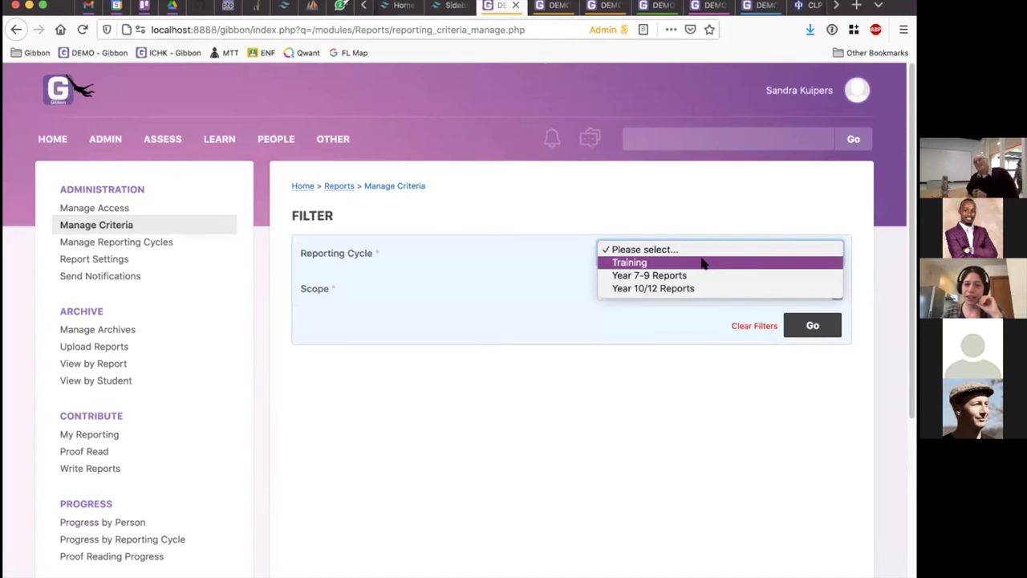
{"action": "left_click", "coordinate": [702, 262]}
{"action": "left_click", "coordinate": [702, 289]}
{"action": "left_click", "coordinate": [706, 296]}
{"action": "left_click", "coordinate": [814, 329]}
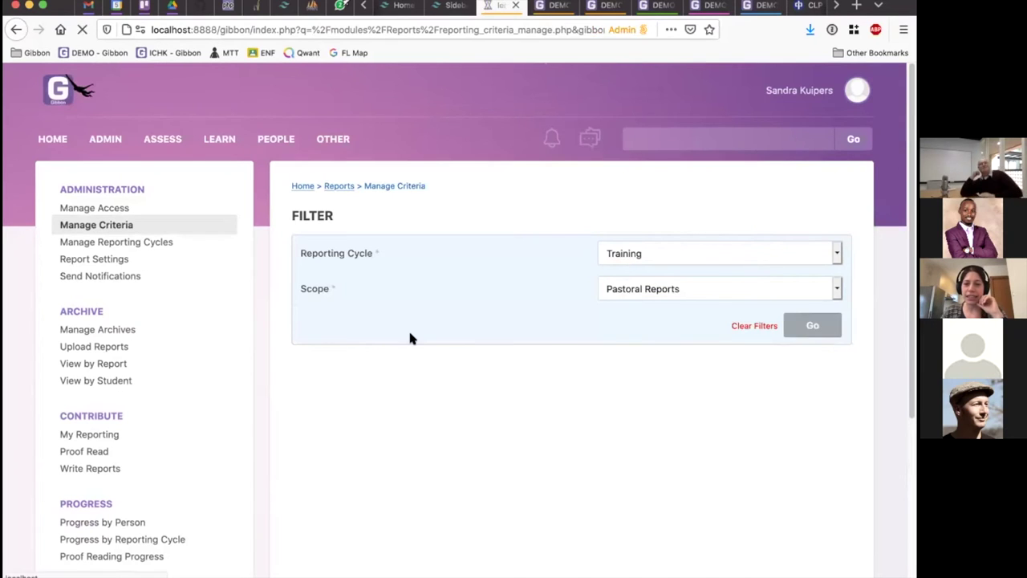
{"action": "scroll", "coordinate": [407, 325], "scroll_direction": "down", "scroll_amount": 2}
{"action": "scroll", "coordinate": [408, 333], "scroll_direction": "down", "scroll_amount": 3}
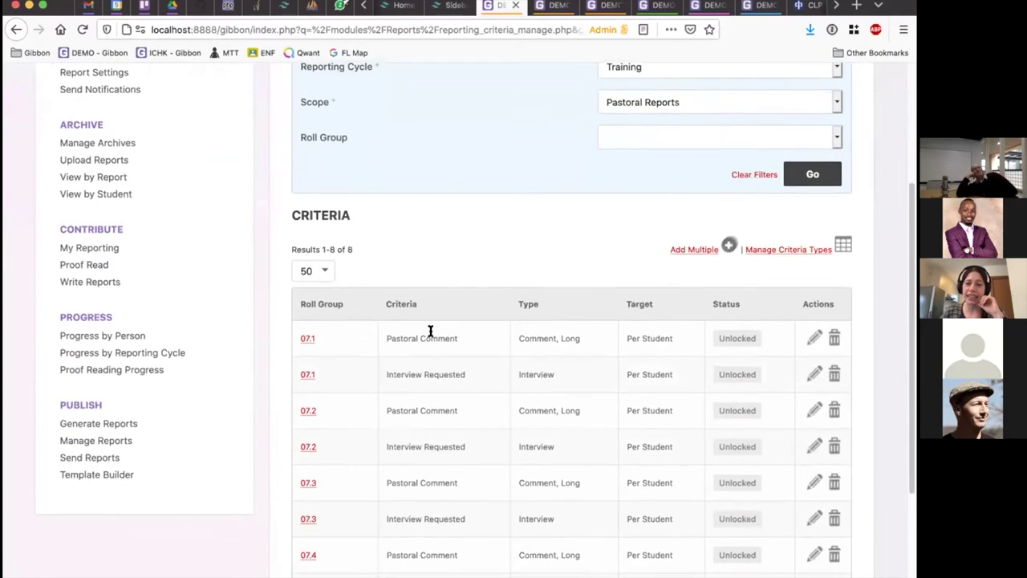
{"action": "scroll", "coordinate": [400, 334], "scroll_direction": "up", "scroll_amount": 5}
{"action": "scroll", "coordinate": [399, 333], "scroll_direction": "up", "scroll_amount": 1}
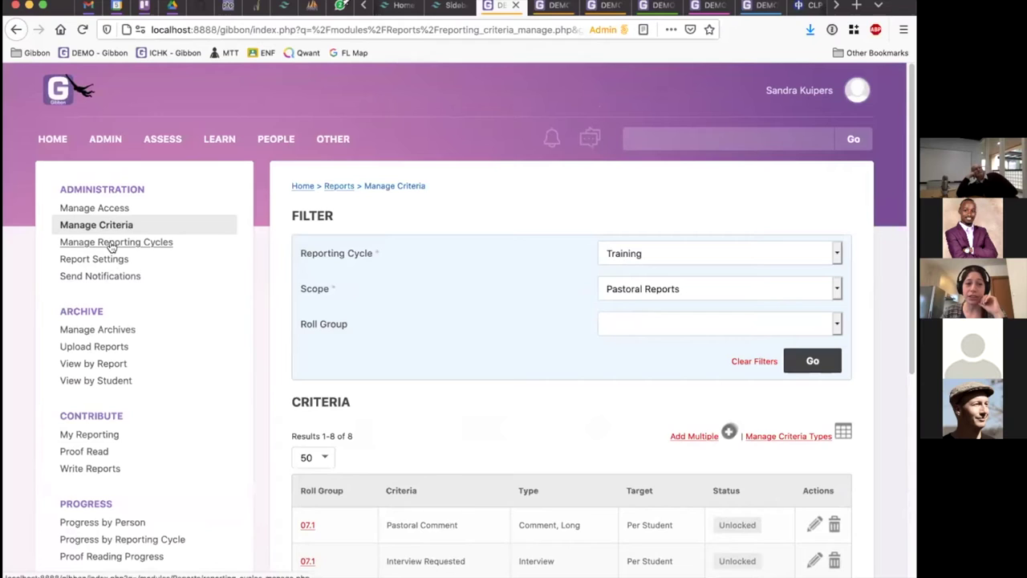
Open the Pastoral Reports scope of the Training reporting cycle for editing and view its roll group criteria.
{"action": "left_click", "coordinate": [112, 245]}
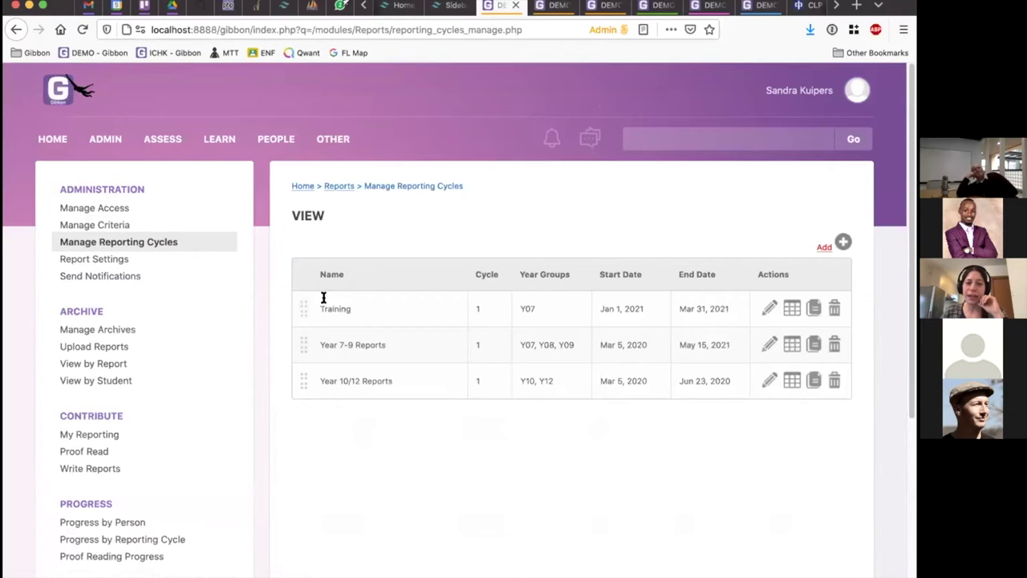
{"action": "left_click", "coordinate": [792, 308]}
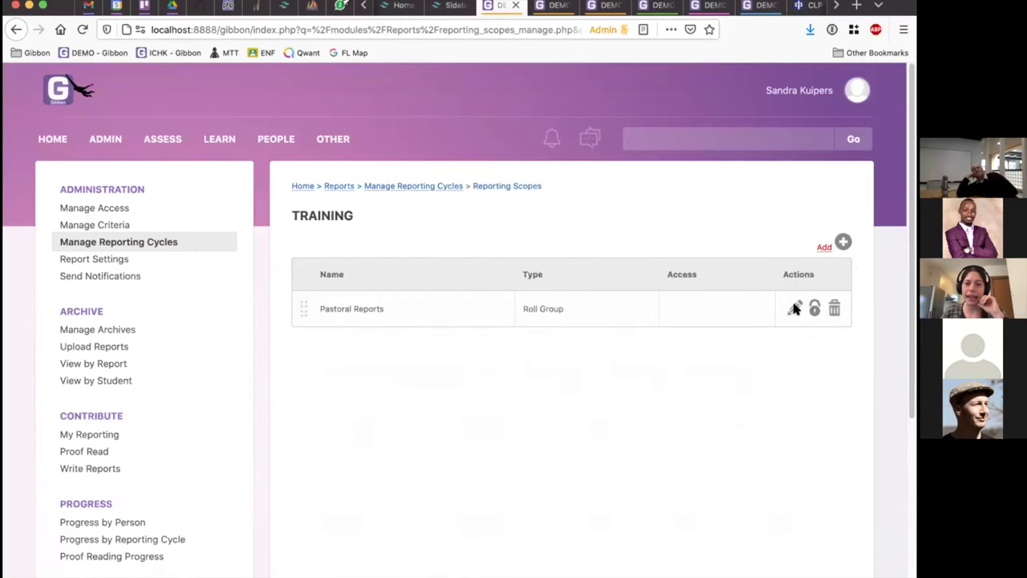
{"action": "scroll", "coordinate": [809, 279], "scroll_direction": "down", "scroll_amount": 1}
{"action": "scroll", "coordinate": [809, 279], "scroll_direction": "down", "scroll_amount": 1}
{"action": "left_click", "coordinate": [796, 256]}
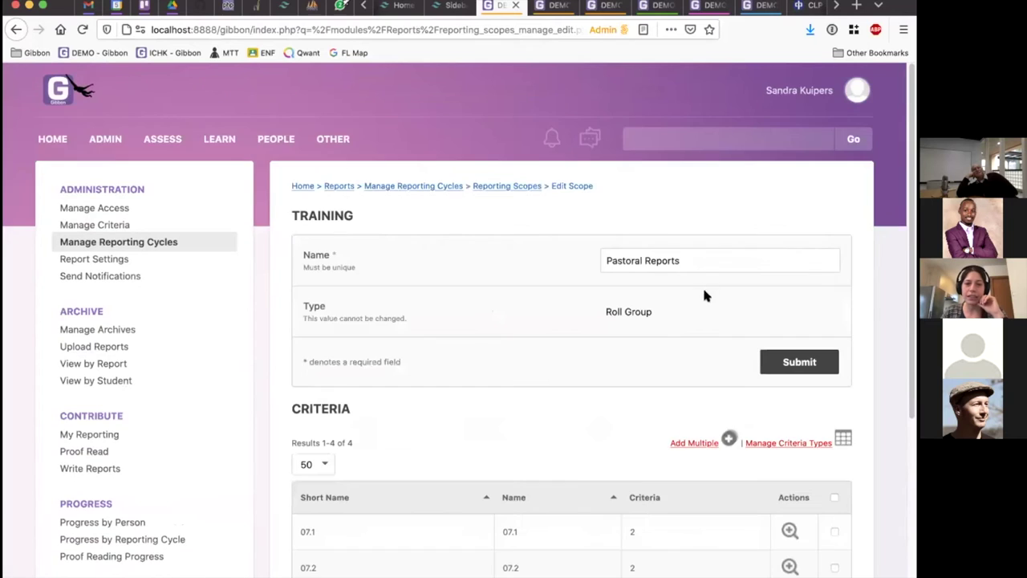
{"action": "scroll", "coordinate": [562, 325], "scroll_direction": "down", "scroll_amount": 5}
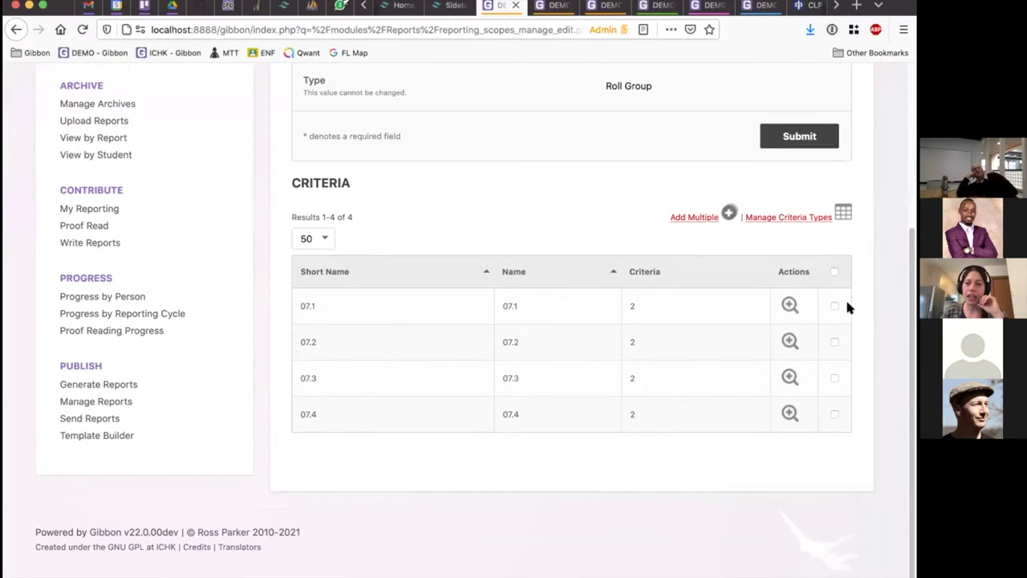
Select and deselect roll groups 07.1, 07.2 and 07.3 one after another in the scope's criteria list.
{"action": "left_click", "coordinate": [834, 306]}
{"action": "left_click", "coordinate": [834, 305]}
{"action": "left_click", "coordinate": [834, 342]}
{"action": "left_click", "coordinate": [834, 343]}
{"action": "left_click", "coordinate": [834, 378]}
{"action": "left_click", "coordinate": [834, 378]}
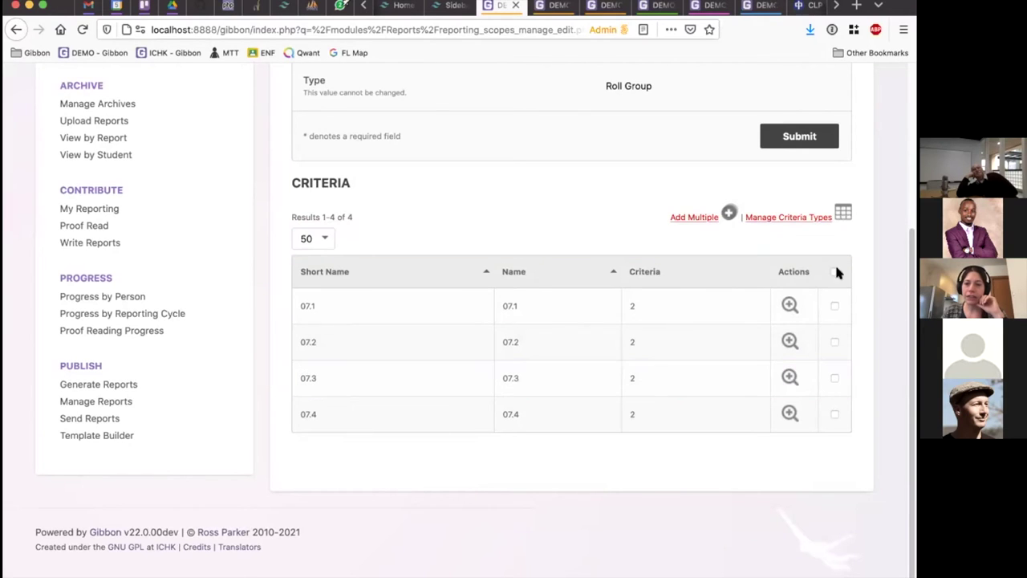
Select roll group 07.1, check the bulk actions offered for its criteria without running any, and clear the selection.
{"action": "left_click", "coordinate": [835, 306]}
{"action": "left_click", "coordinate": [703, 238]}
{"action": "left_click", "coordinate": [700, 248]}
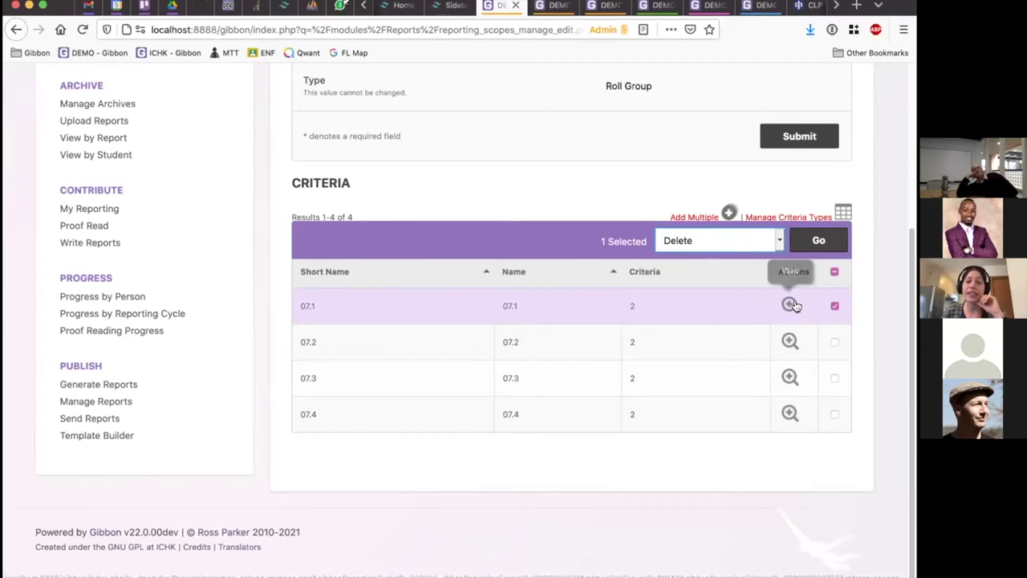
{"action": "scroll", "coordinate": [800, 303], "scroll_direction": "up", "scroll_amount": 1}
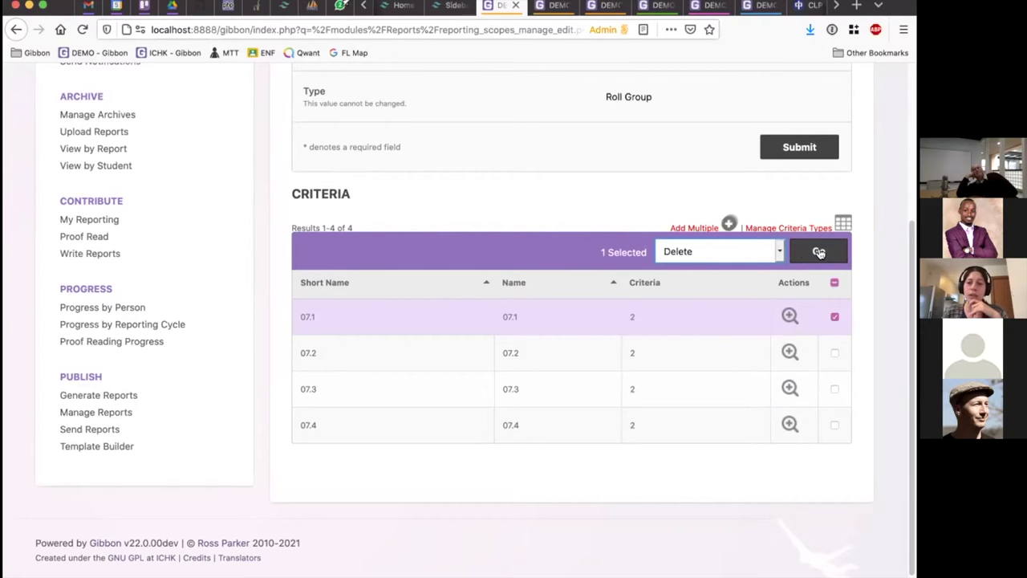
{"action": "left_click", "coordinate": [777, 254]}
{"action": "left_click", "coordinate": [753, 324]}
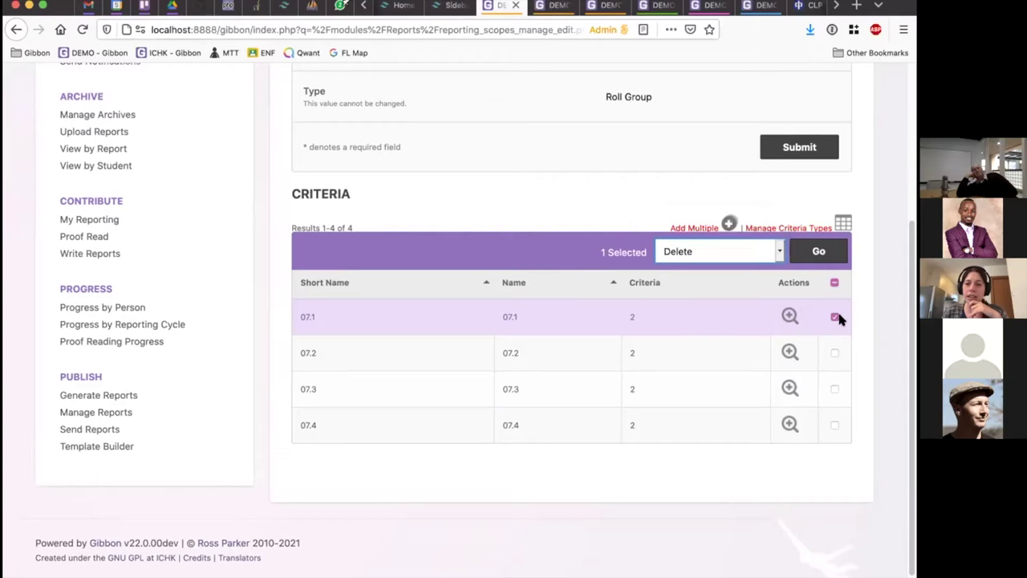
{"action": "left_click", "coordinate": [835, 318]}
View the criteria of roll group 07.1, return to the scope, and check the bulk actions for that roll group again.
{"action": "left_click", "coordinate": [789, 317]}
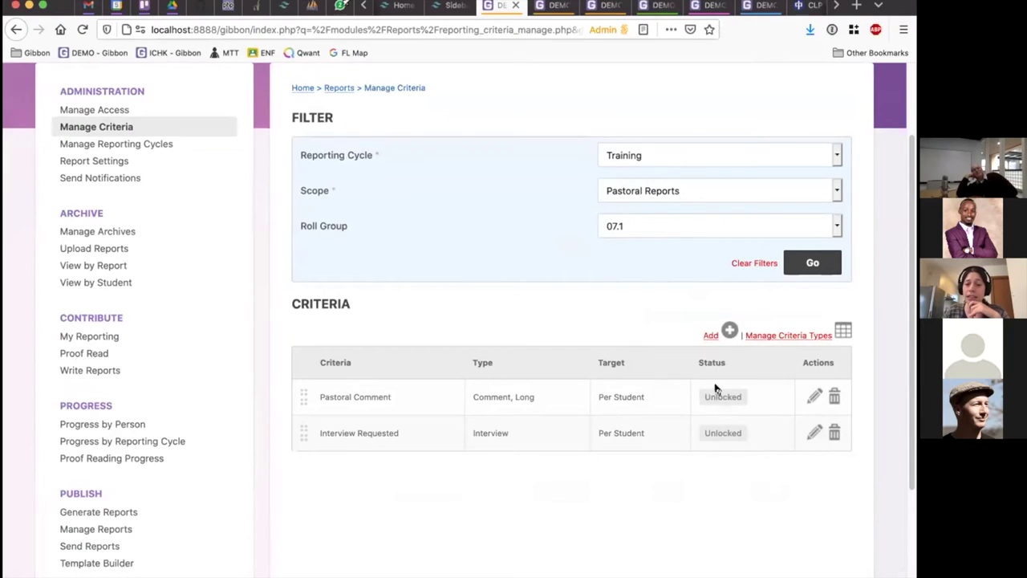
{"action": "key", "text": "super+Left"}
{"action": "left_click", "coordinate": [834, 317]}
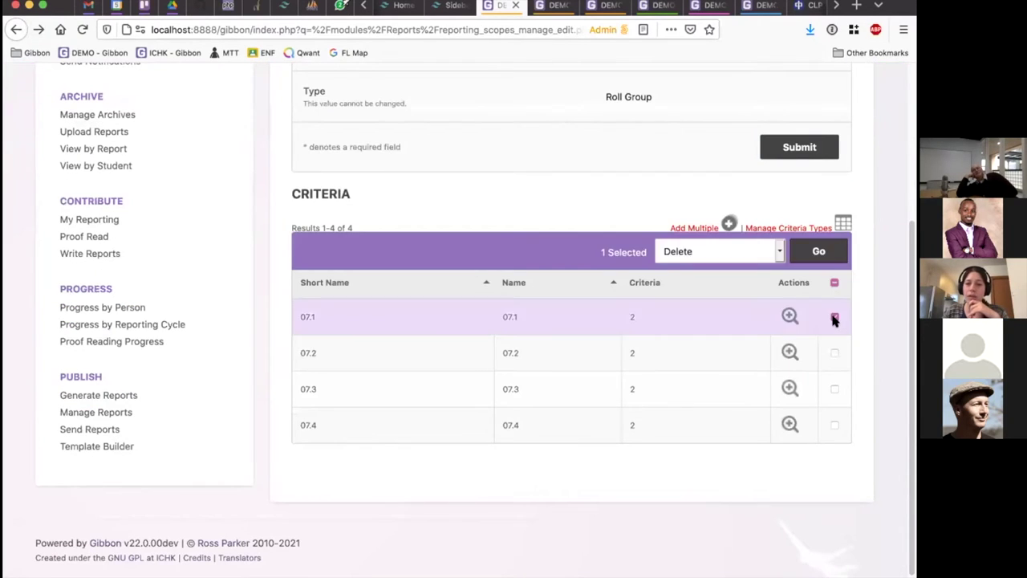
{"action": "left_click", "coordinate": [691, 252]}
{"action": "left_click", "coordinate": [695, 248]}
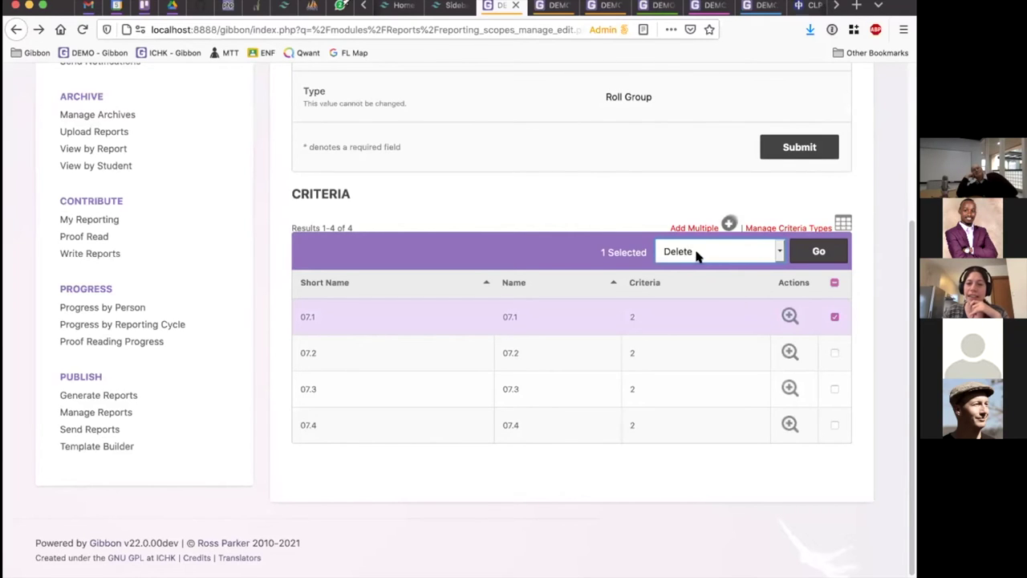
{"action": "left_click", "coordinate": [834, 317]}
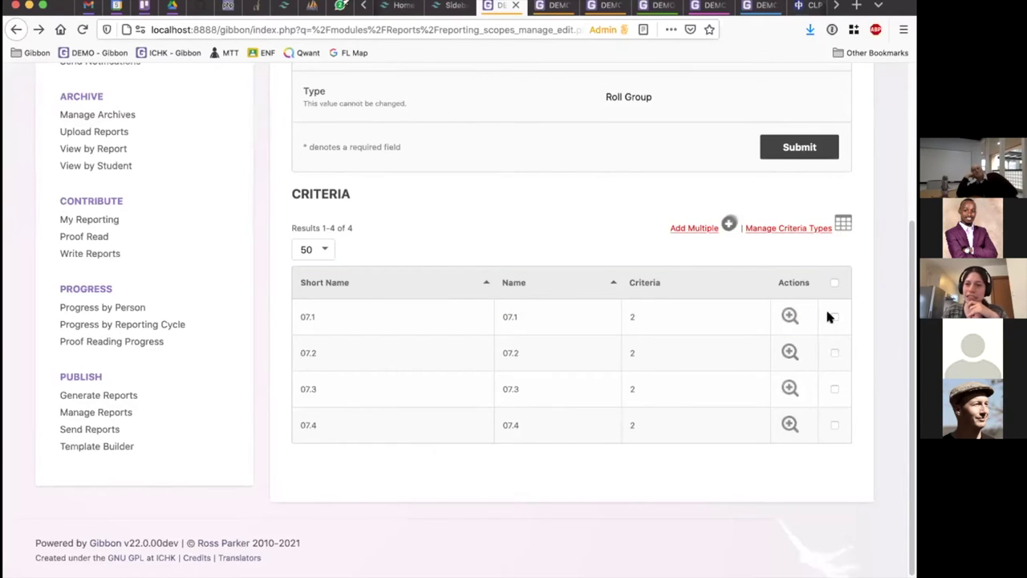
Open the criteria of roll group 07.1 and start editing its Pastoral Comment.
{"action": "scroll", "coordinate": [507, 305], "scroll_direction": "up", "scroll_amount": 2}
{"action": "scroll", "coordinate": [507, 305], "scroll_direction": "up", "scroll_amount": 1}
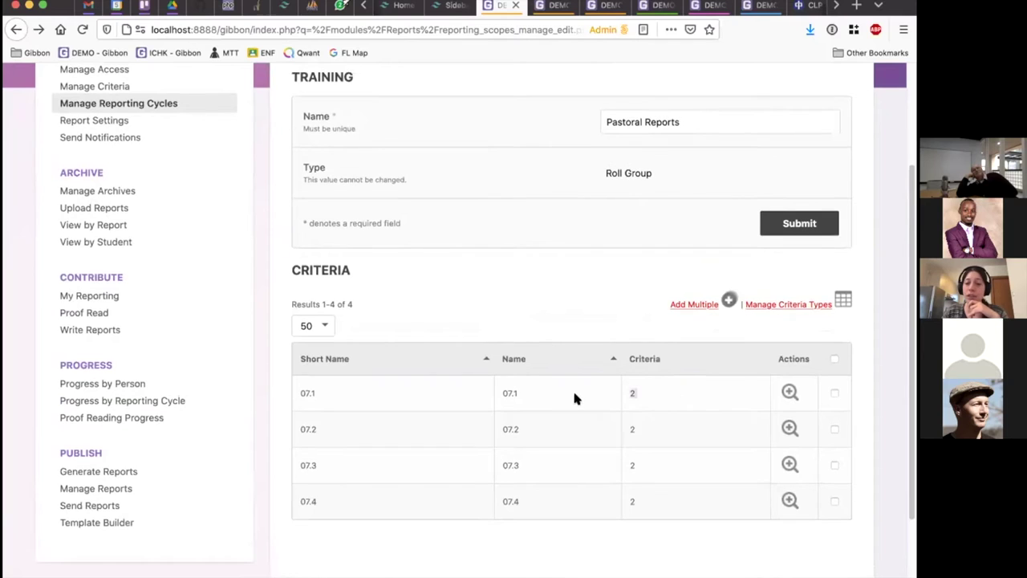
{"action": "left_click_drag", "start_coordinate": [301, 387], "coordinate": [297, 392]}
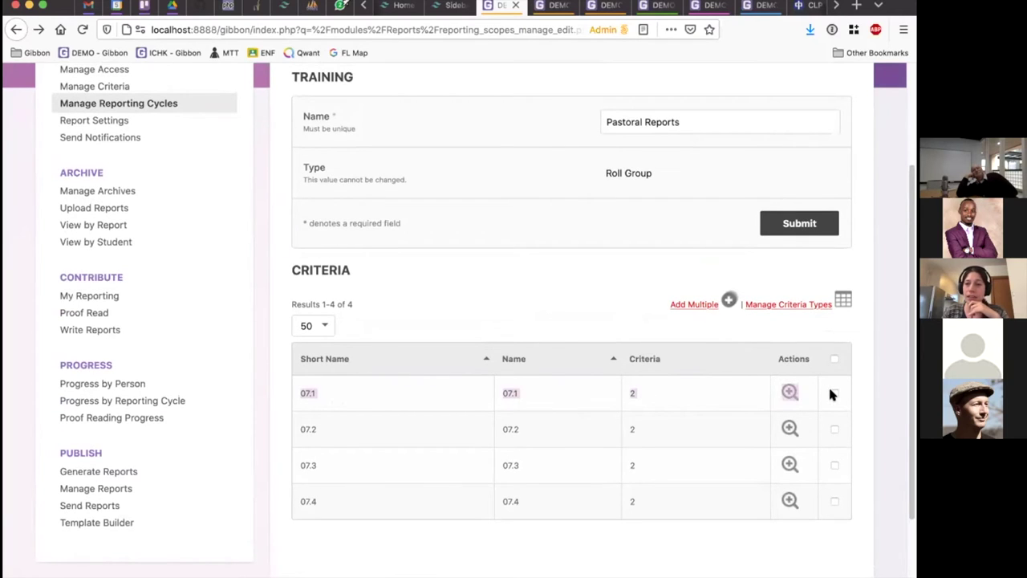
{"action": "left_click", "coordinate": [718, 390]}
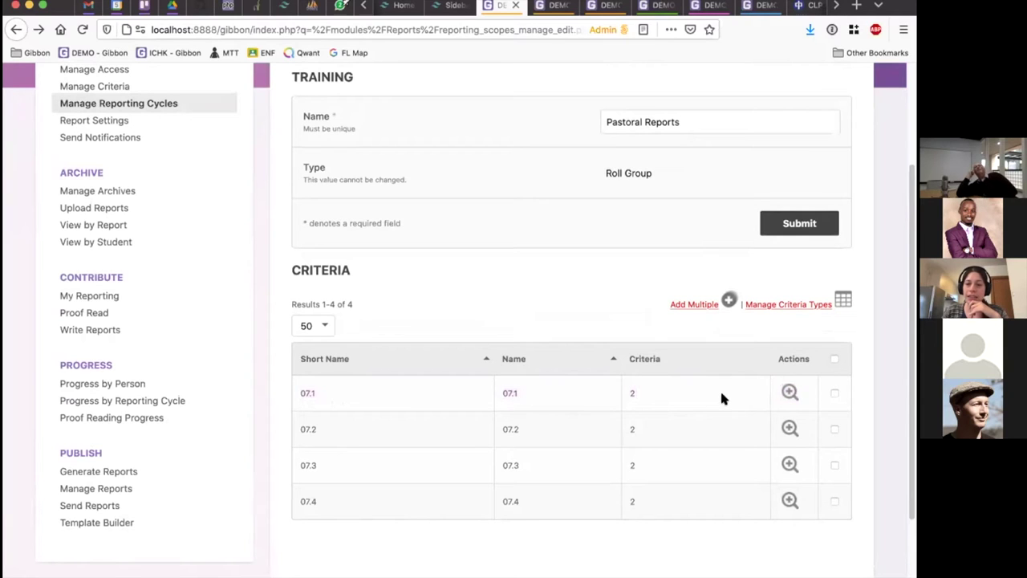
{"action": "left_click", "coordinate": [789, 392]}
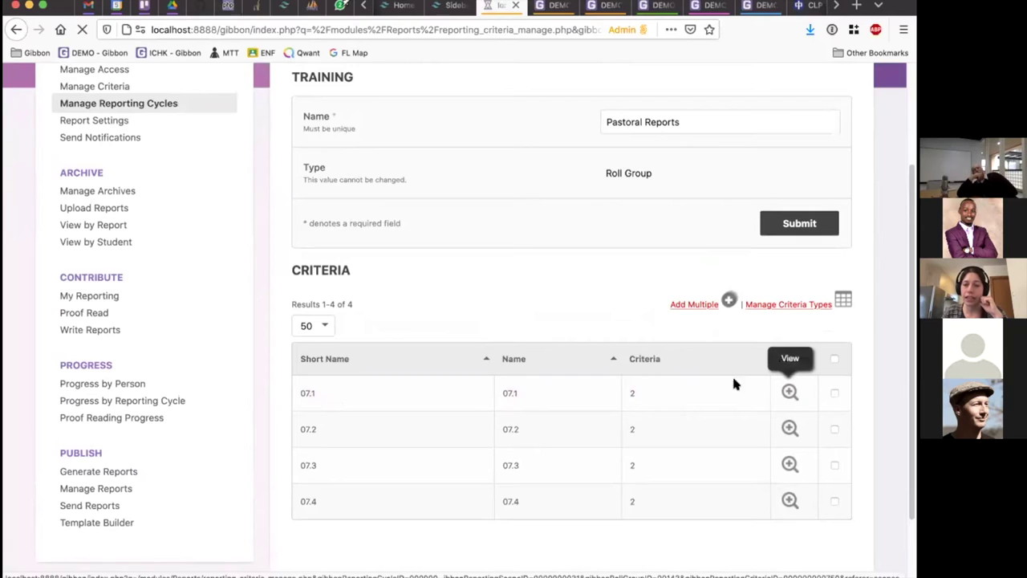
{"action": "scroll", "coordinate": [773, 366], "scroll_direction": "down", "scroll_amount": 2}
{"action": "left_click", "coordinate": [809, 393]}
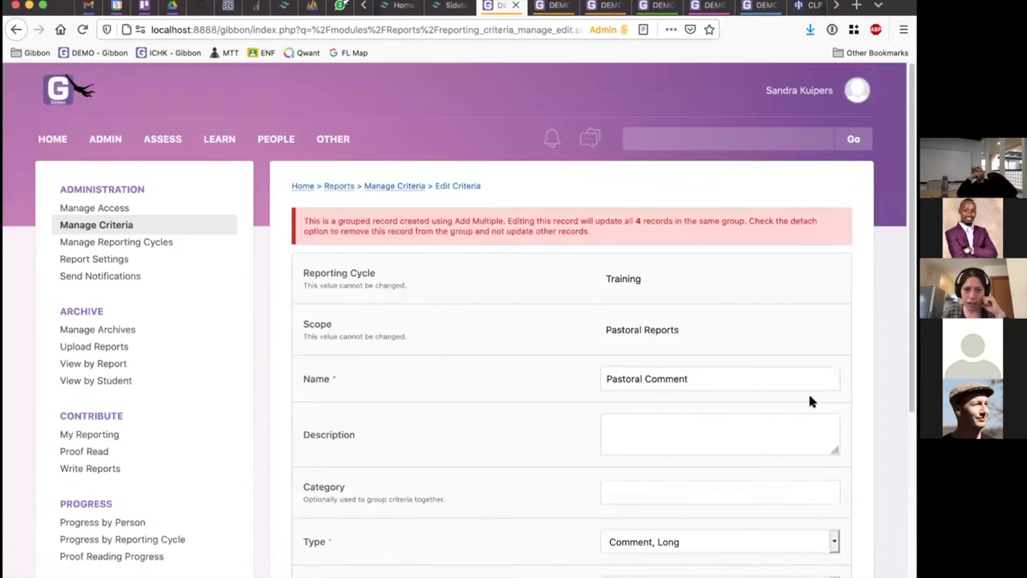
Review the edit form of roll group 07.1's Pastoral Comment and return to the Pastoral Reports scope.
{"action": "scroll", "coordinate": [690, 385], "scroll_direction": "down", "scroll_amount": 3}
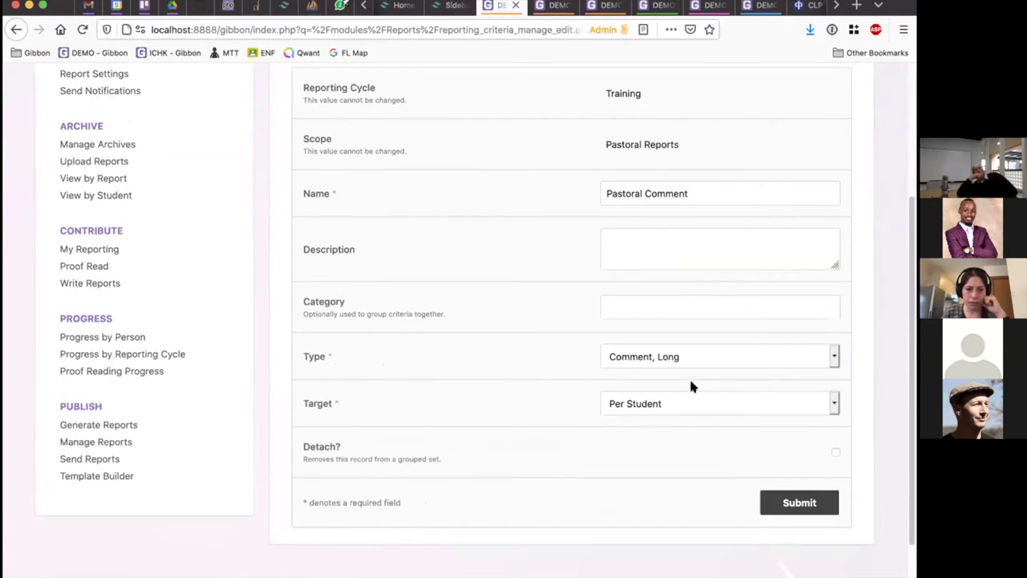
{"action": "scroll", "coordinate": [692, 387], "scroll_direction": "up", "scroll_amount": 1}
{"action": "scroll", "coordinate": [691, 383], "scroll_direction": "up", "scroll_amount": 2}
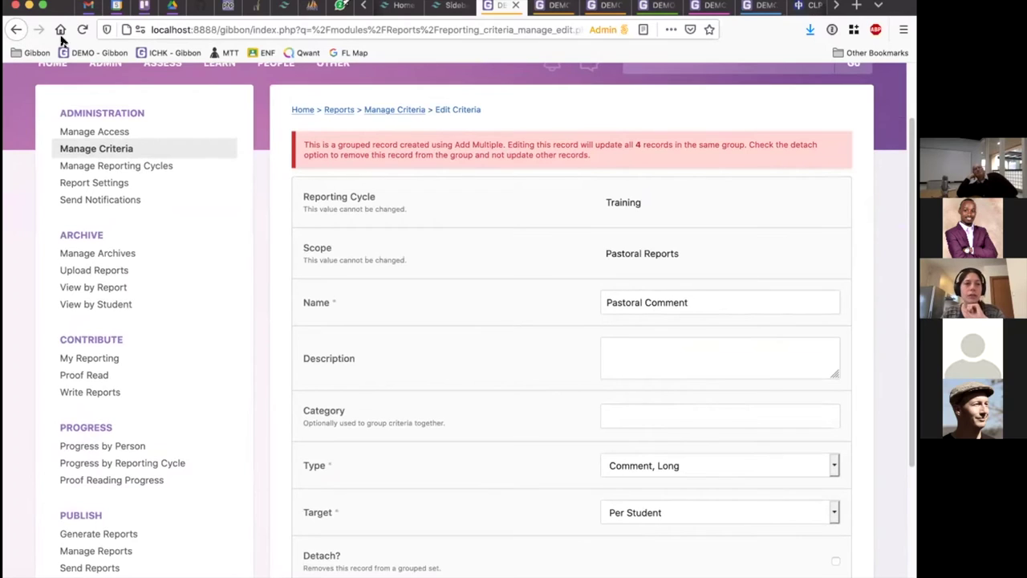
{"action": "left_click", "coordinate": [14, 31]}
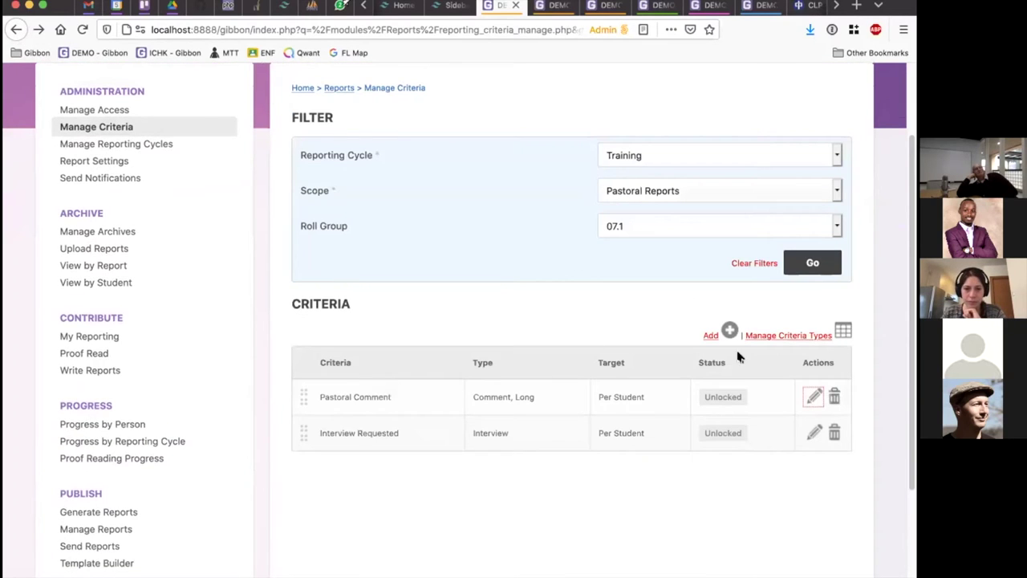
{"action": "left_click", "coordinate": [12, 30]}
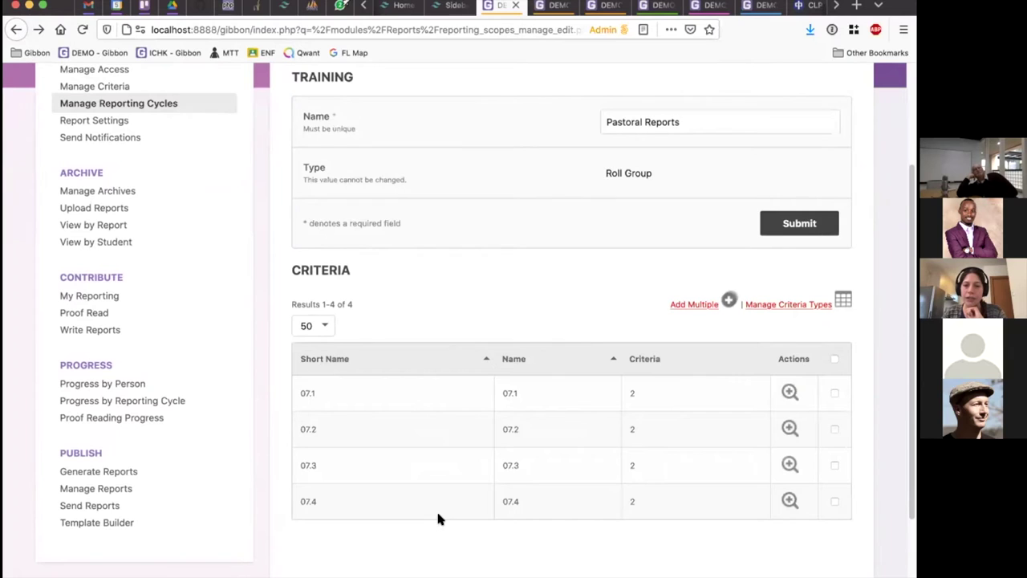
View roll group 07.1's criteria again and reopen its Pastoral Comment for editing.
{"action": "left_click", "coordinate": [793, 397]}
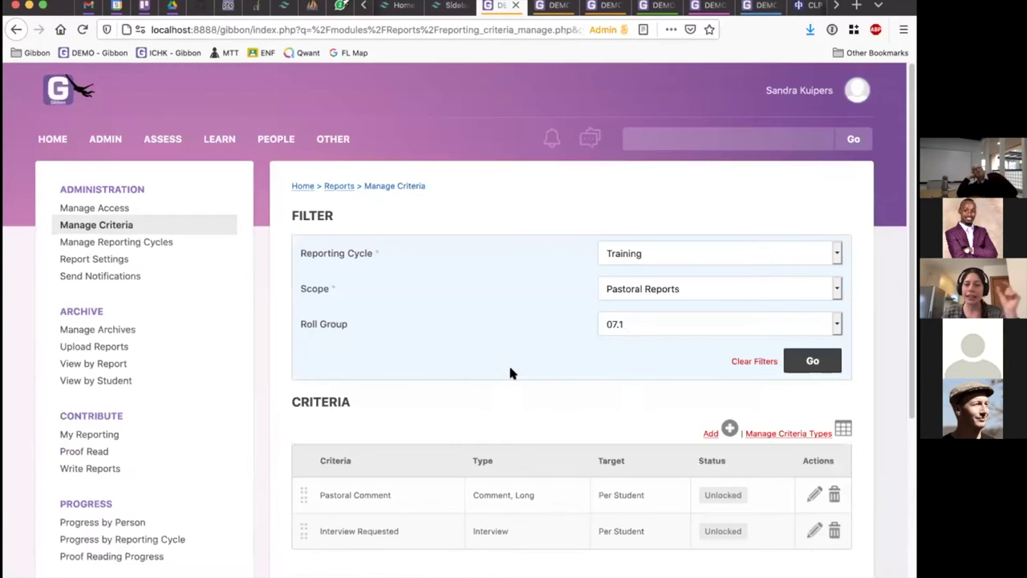
{"action": "scroll", "coordinate": [642, 401], "scroll_direction": "down", "scroll_amount": 1}
{"action": "left_click", "coordinate": [815, 451]}
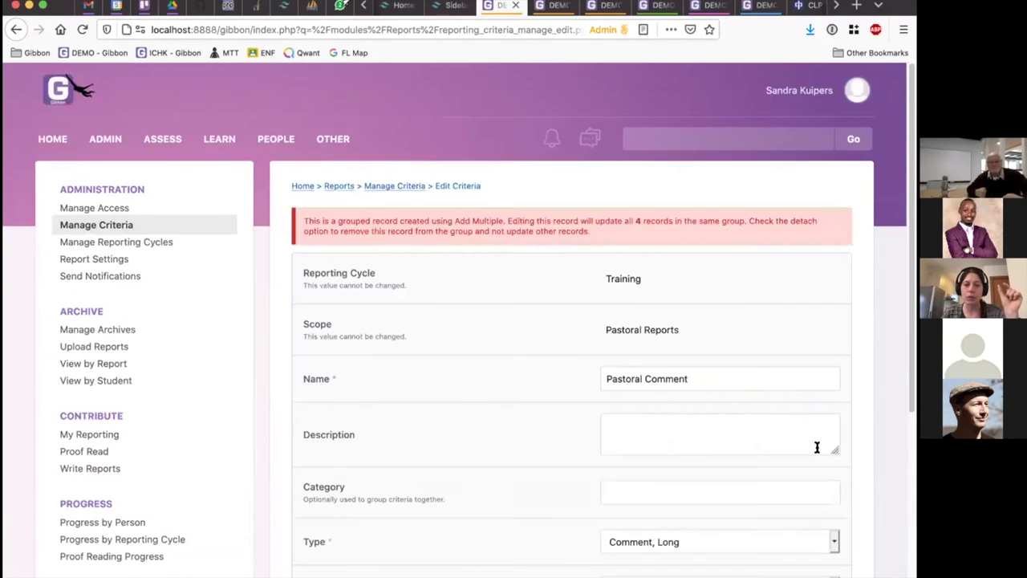
{"action": "scroll", "coordinate": [441, 160], "scroll_direction": "down", "scroll_amount": 1}
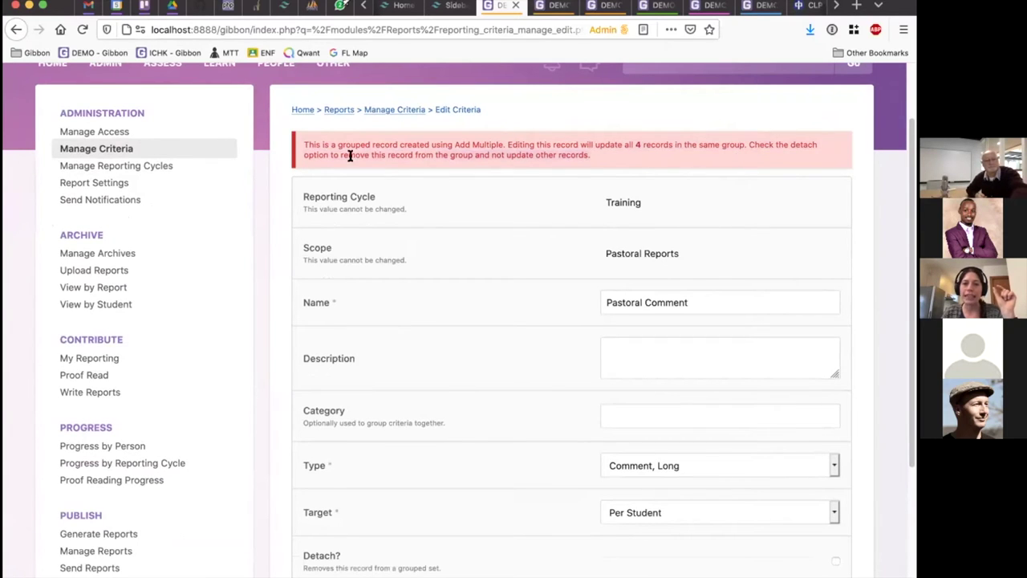
{"action": "scroll", "coordinate": [693, 280], "scroll_direction": "down", "scroll_amount": 1}
Add an exclamation mark to the end of the Pastoral Comment's name and remove it again.
{"action": "left_click", "coordinate": [723, 284]}
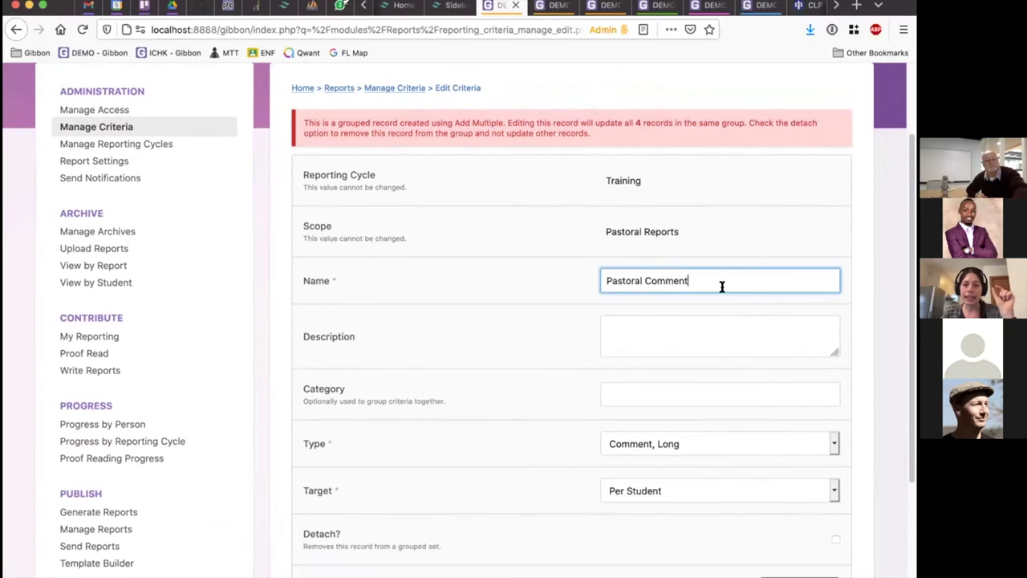
{"action": "scroll", "coordinate": [690, 367], "scroll_direction": "down", "scroll_amount": 2}
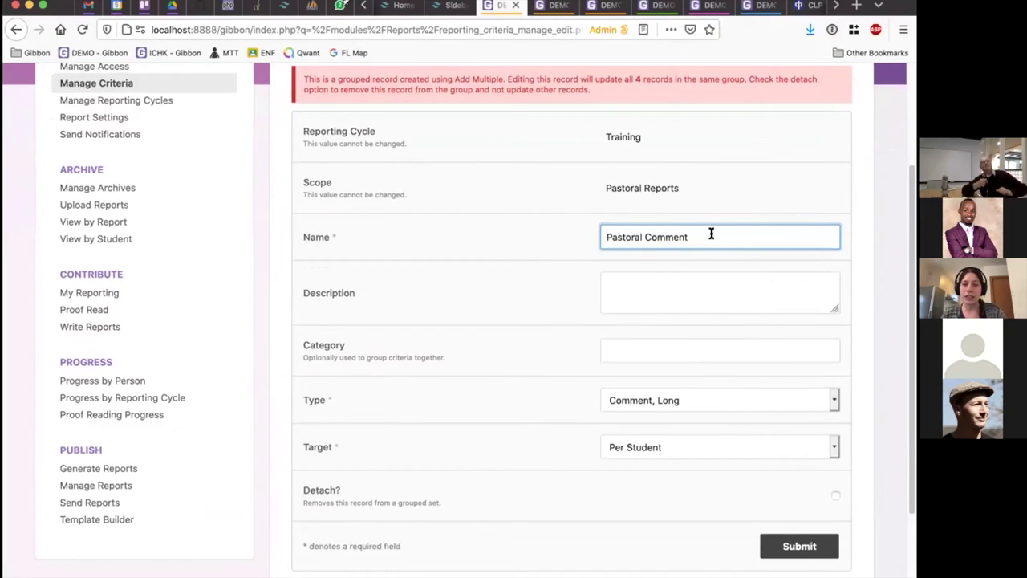
{"action": "type", "text": "!"}
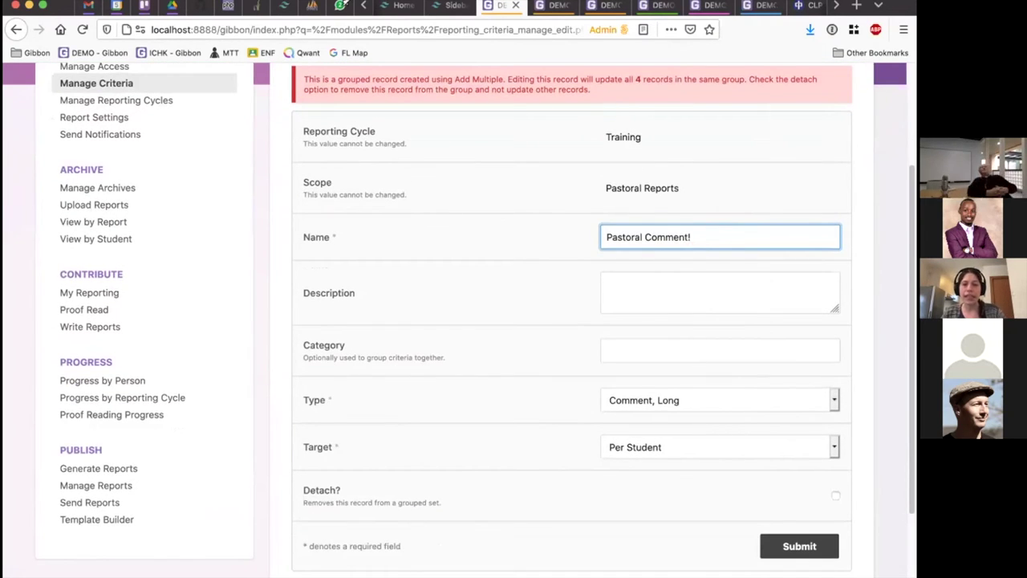
{"action": "key", "text": "BackSpace"}
{"action": "triple_click", "coordinate": [720, 230]}
{"action": "left_click", "coordinate": [503, 239]}
{"action": "scroll", "coordinate": [487, 300], "scroll_direction": "down", "scroll_amount": 1}
{"action": "scroll", "coordinate": [582, 347], "scroll_direction": "up", "scroll_amount": 3}
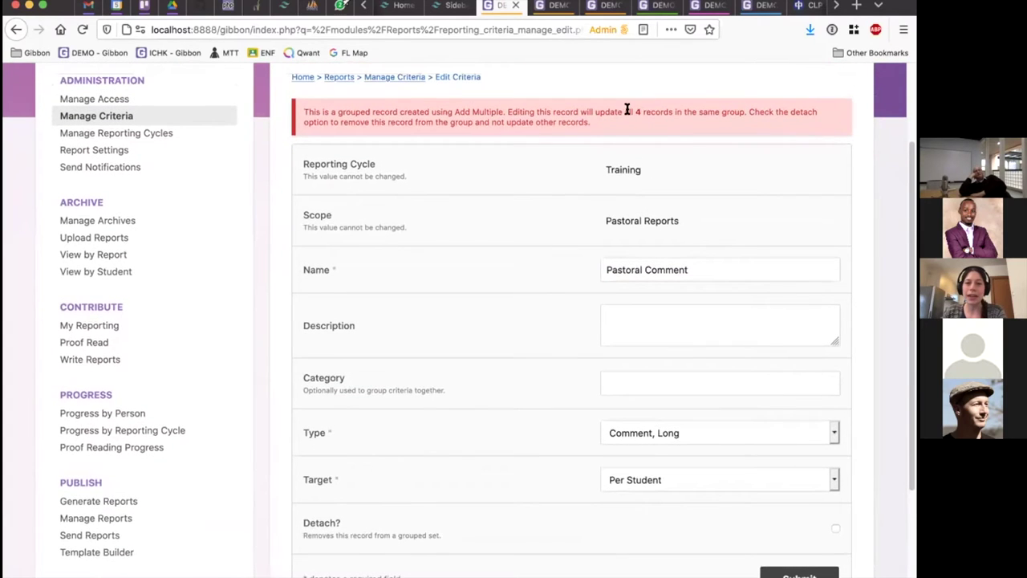
Mark the Pastoral Comment for detaching, leave without saving, and review all roll groups' criteria in the Pastoral Reports scope.
{"action": "scroll", "coordinate": [837, 522], "scroll_direction": "down", "scroll_amount": 1}
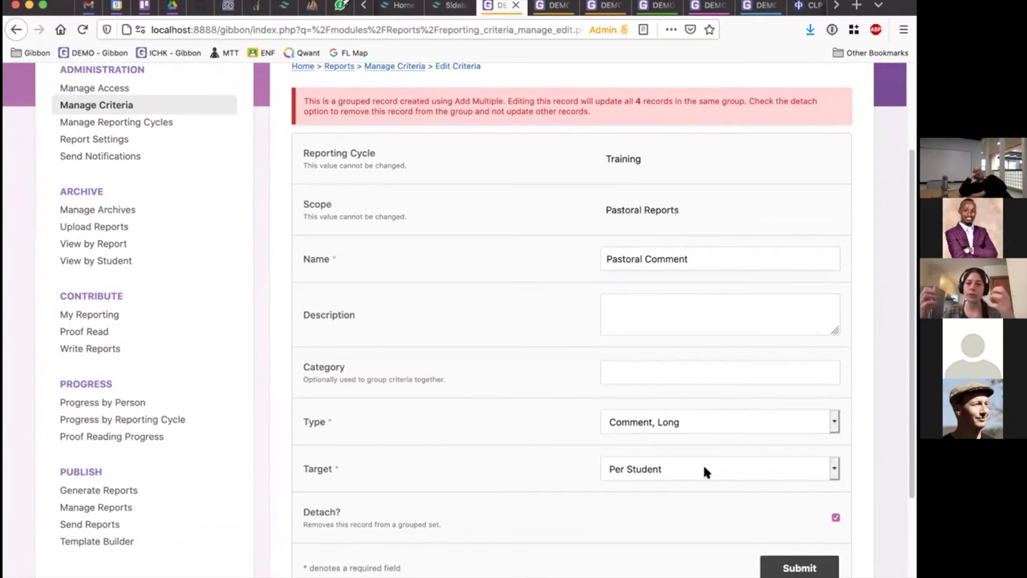
{"action": "scroll", "coordinate": [513, 402], "scroll_direction": "up", "scroll_amount": 2}
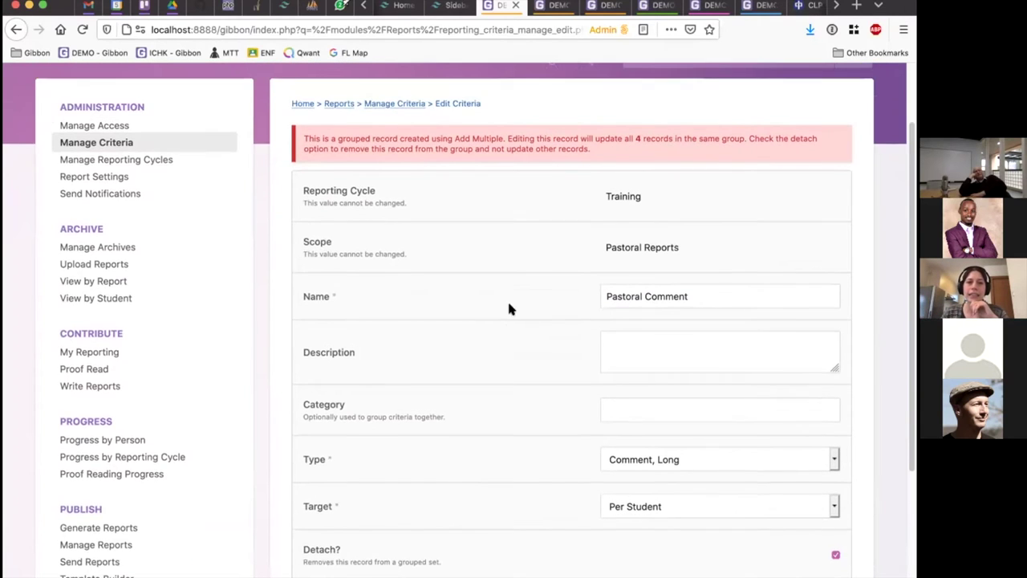
{"action": "left_click", "coordinate": [378, 144]}
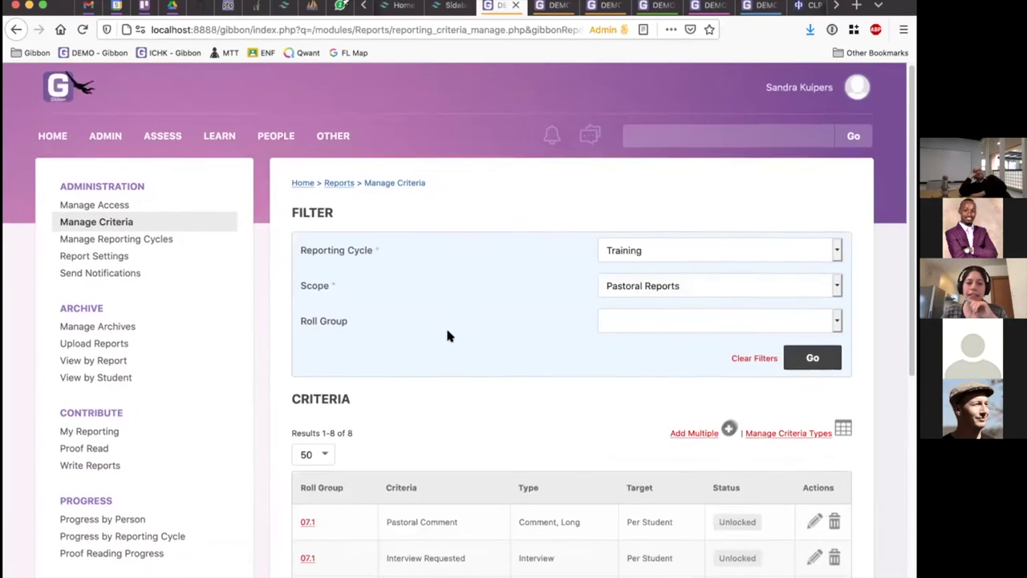
{"action": "scroll", "coordinate": [447, 335], "scroll_direction": "down", "scroll_amount": 3}
{"action": "scroll", "coordinate": [449, 462], "scroll_direction": "down", "scroll_amount": 4}
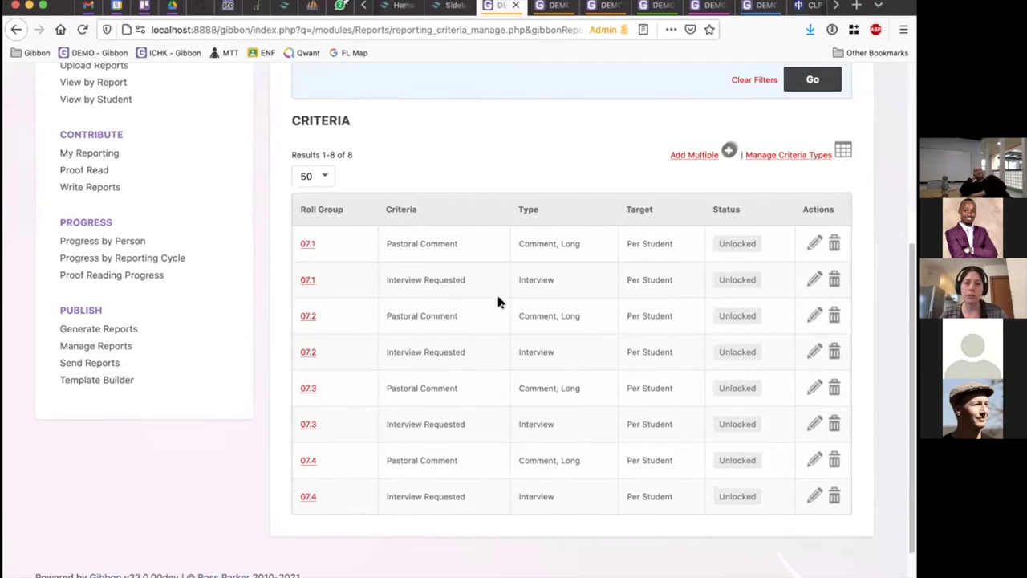
{"action": "scroll", "coordinate": [497, 298], "scroll_direction": "up", "scroll_amount": 1}
{"action": "scroll", "coordinate": [514, 442], "scroll_direction": "up", "scroll_amount": 3}
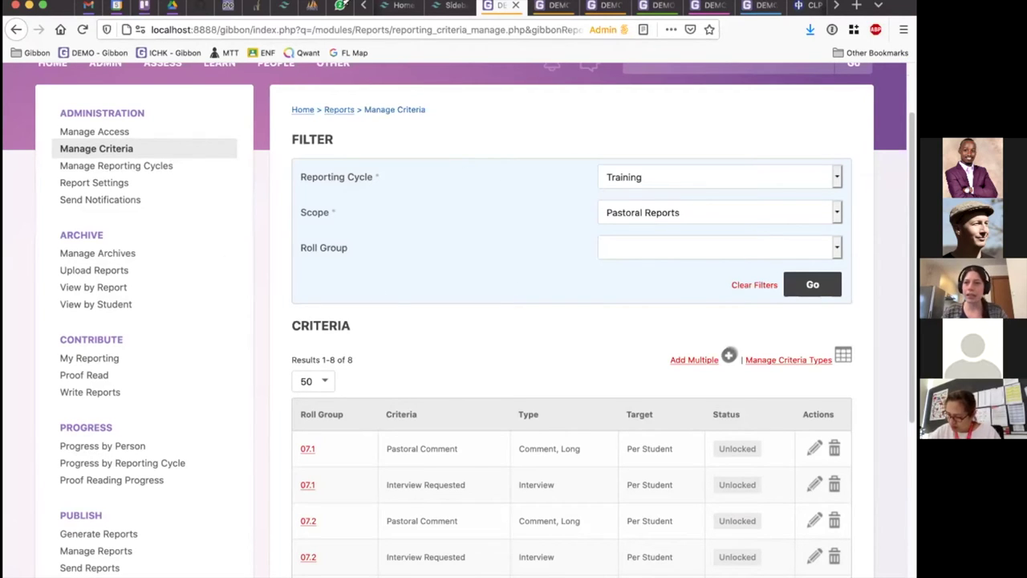
Start a new reporting access record and select the Teacher role for it.
{"action": "left_click", "coordinate": [109, 134]}
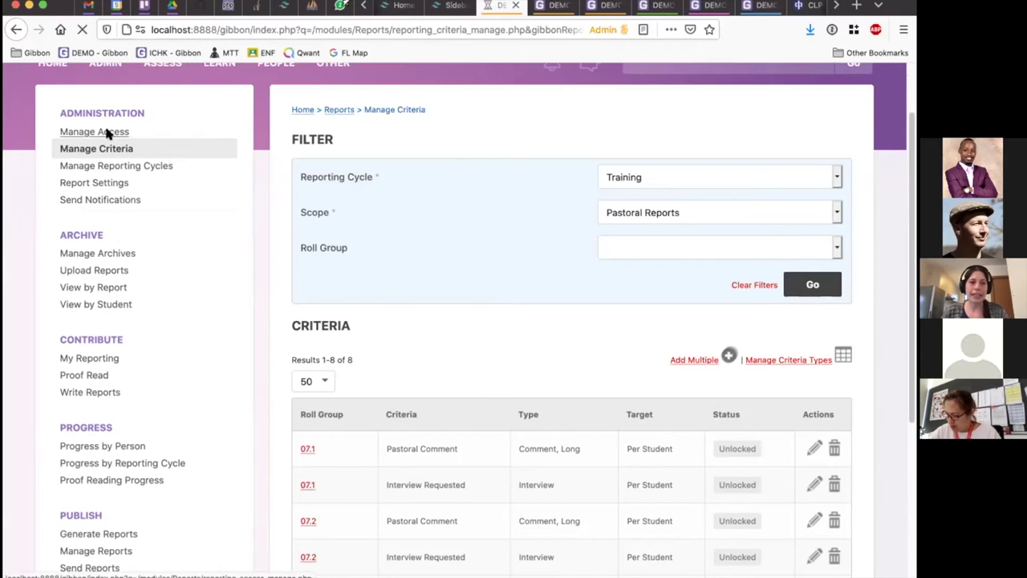
{"action": "scroll", "coordinate": [576, 353], "scroll_direction": "down", "scroll_amount": 2}
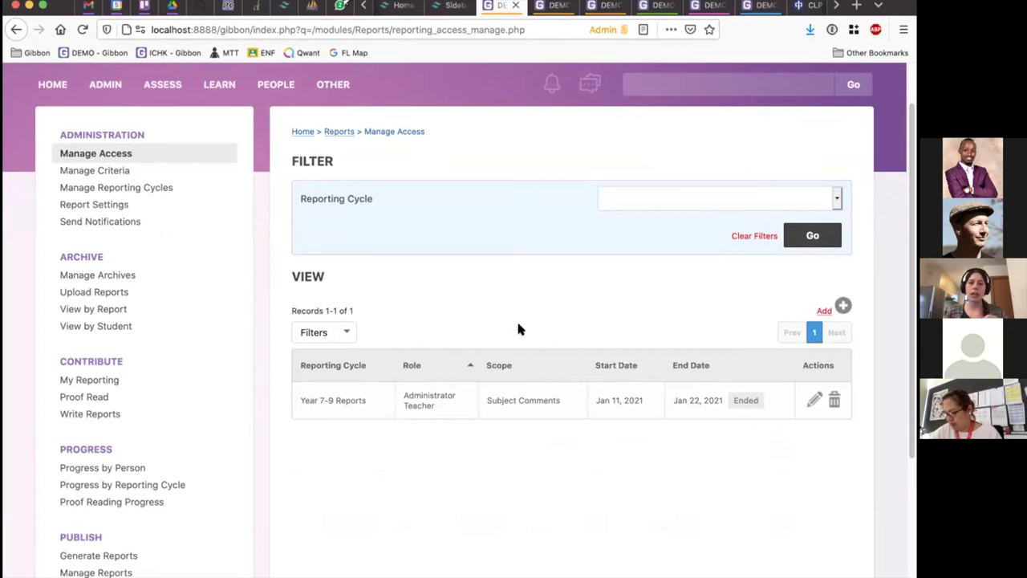
{"action": "left_click", "coordinate": [827, 310]}
{"action": "scroll", "coordinate": [409, 365], "scroll_direction": "down", "scroll_amount": 2}
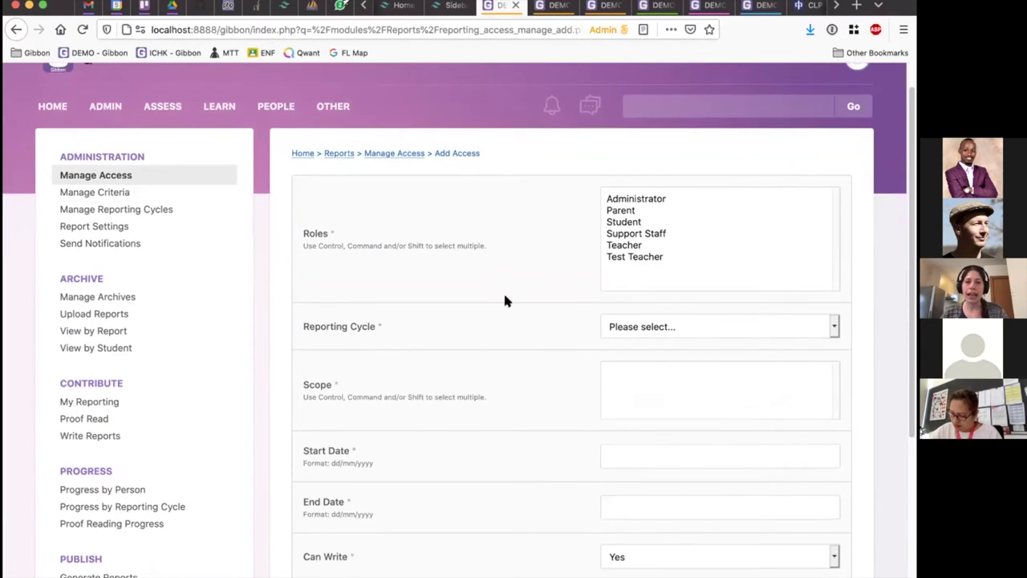
{"action": "left_click", "coordinate": [618, 233]}
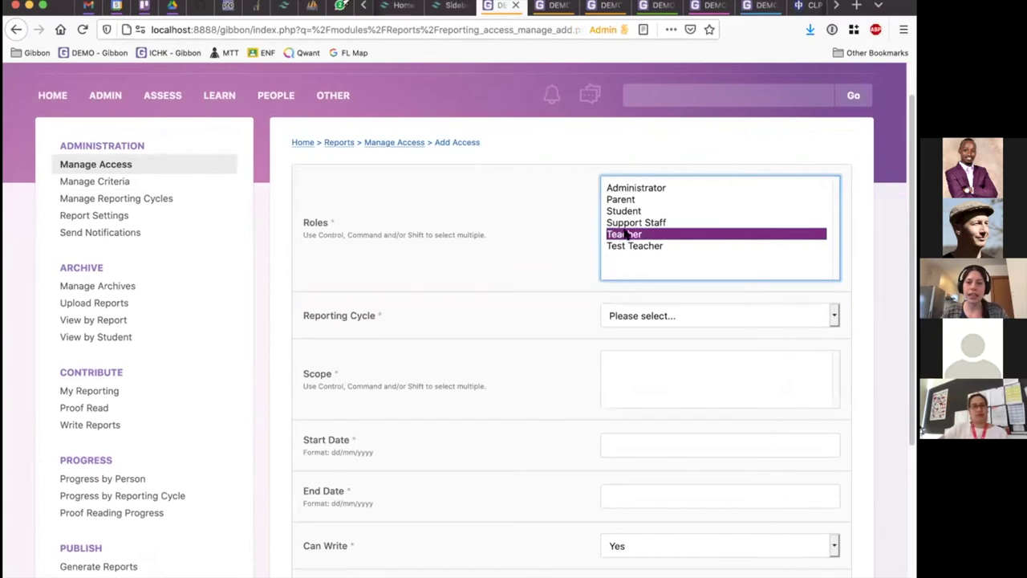
Set the access record's reporting cycle to Training and its scope to Pastoral Reports.
{"action": "scroll", "coordinate": [618, 252], "scroll_direction": "down", "scroll_amount": 2}
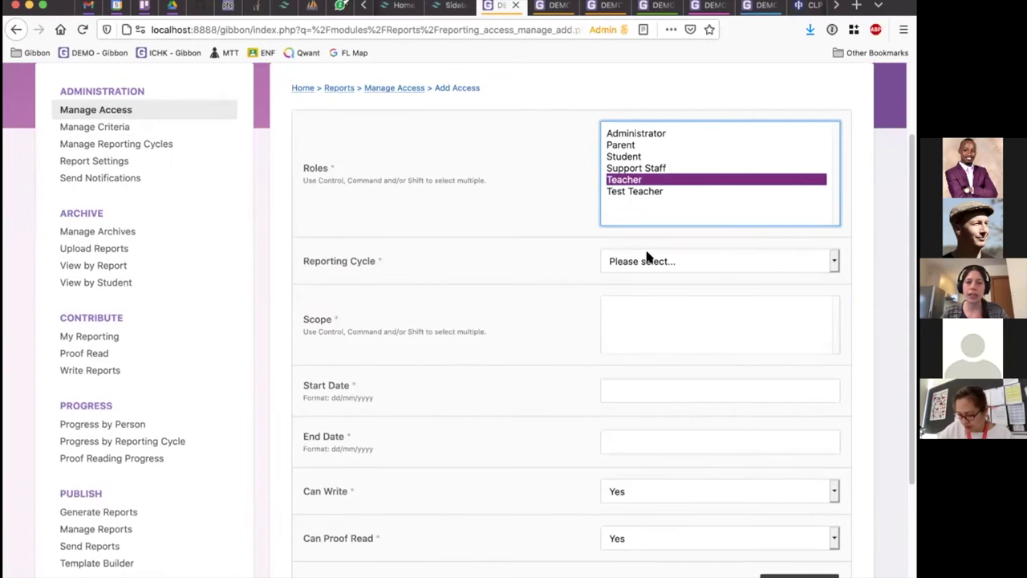
{"action": "left_click", "coordinate": [648, 259]}
{"action": "left_click", "coordinate": [654, 269]}
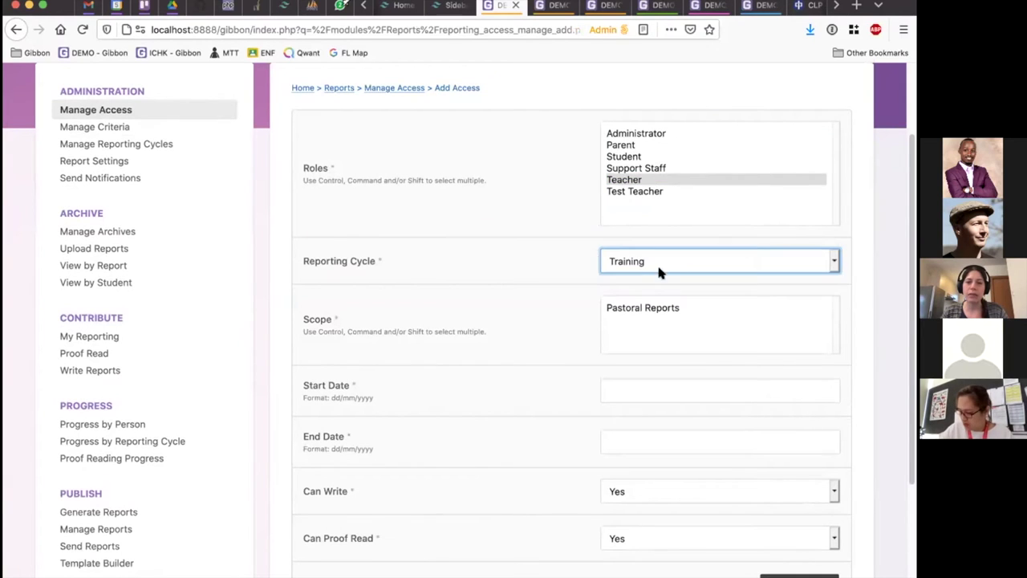
{"action": "left_click", "coordinate": [646, 309]}
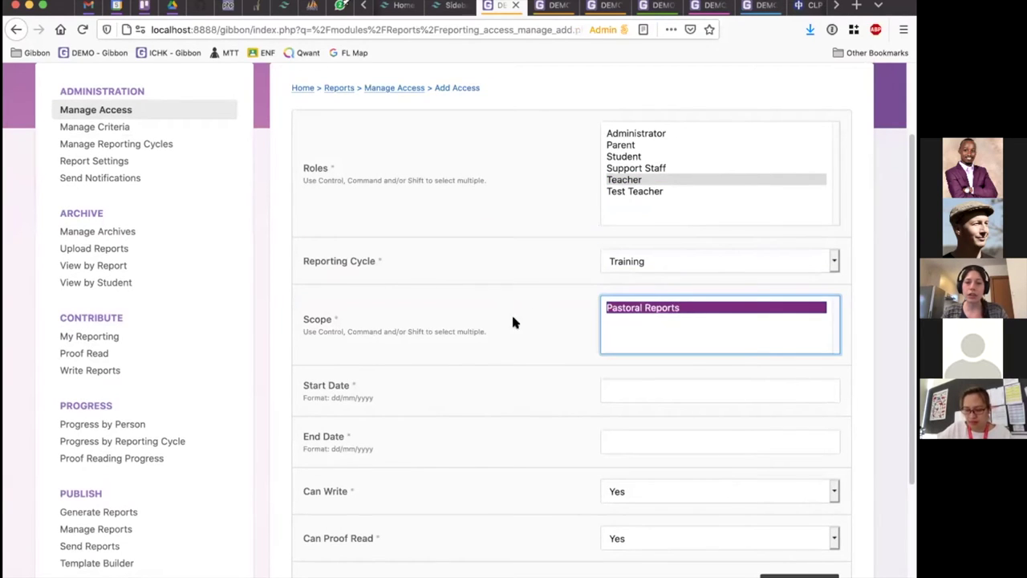
Set the access record's start date to 01/03/2021 and its end date to 12/03/2021.
{"action": "scroll", "coordinate": [445, 347], "scroll_direction": "down", "scroll_amount": 2}
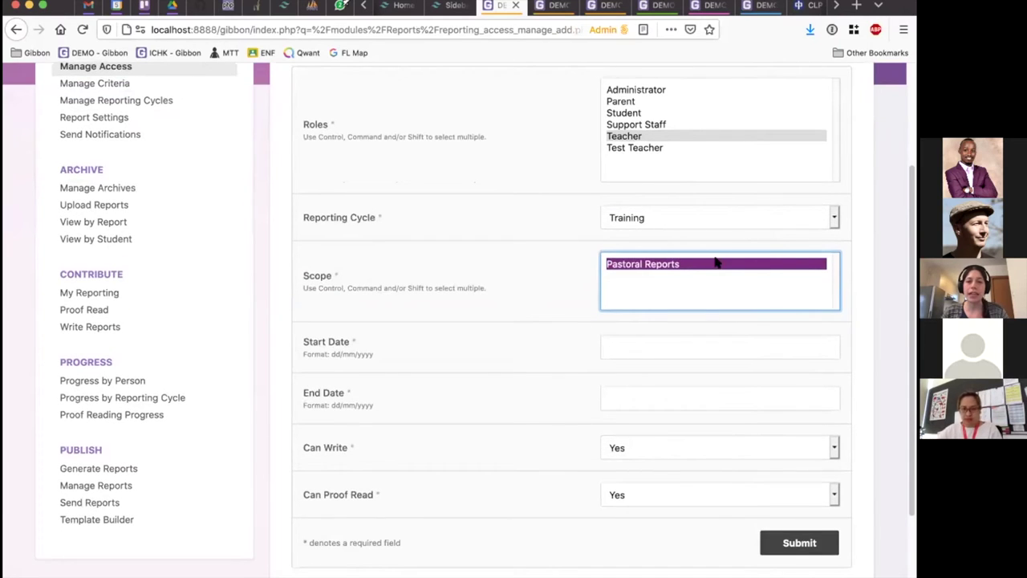
{"action": "scroll", "coordinate": [578, 152], "scroll_direction": "down", "scroll_amount": 2}
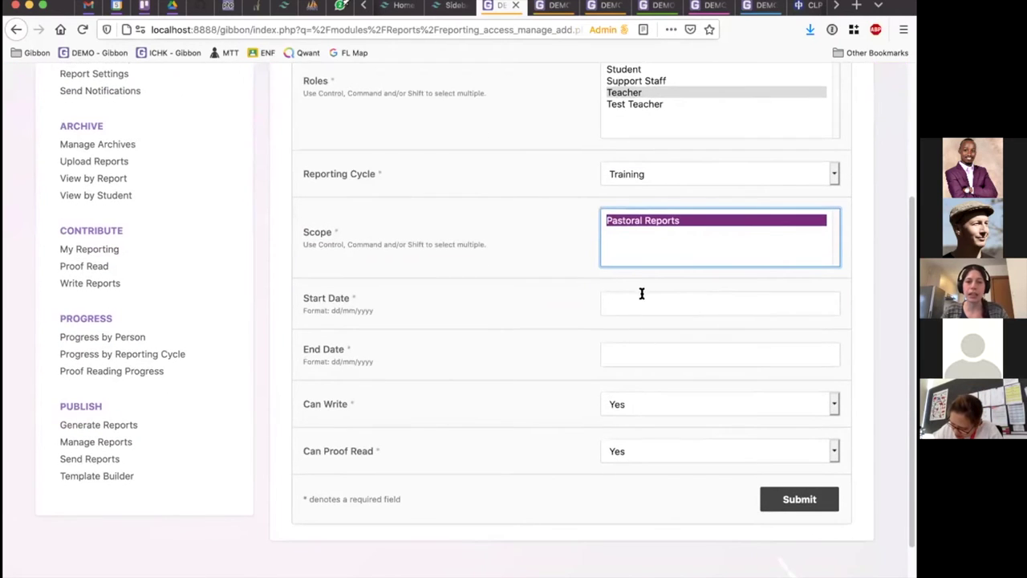
{"action": "left_click", "coordinate": [639, 296]}
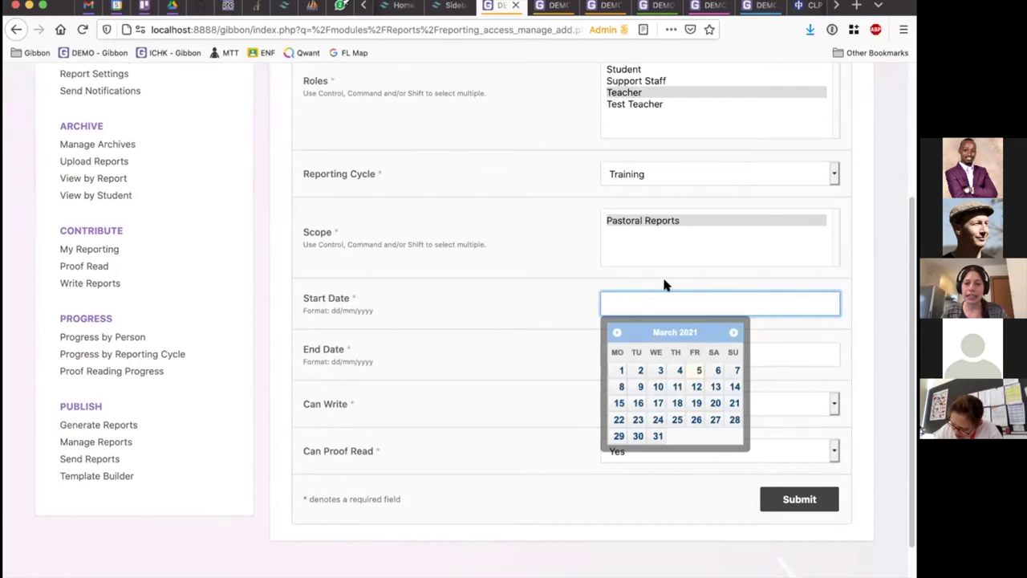
{"action": "left_click", "coordinate": [621, 371]}
{"action": "left_click", "coordinate": [725, 350]}
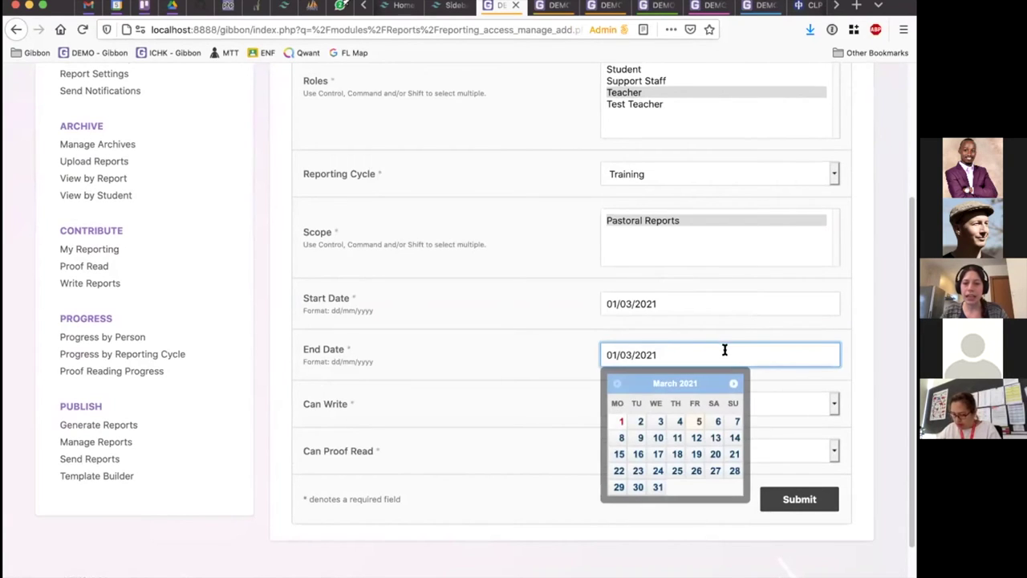
{"action": "left_click", "coordinate": [698, 441]}
Examine the access record's start and end dates and the end date calendar without choosing another date.
{"action": "left_click", "coordinate": [686, 350]}
{"action": "left_click_drag", "start_coordinate": [603, 354], "coordinate": [663, 353]}
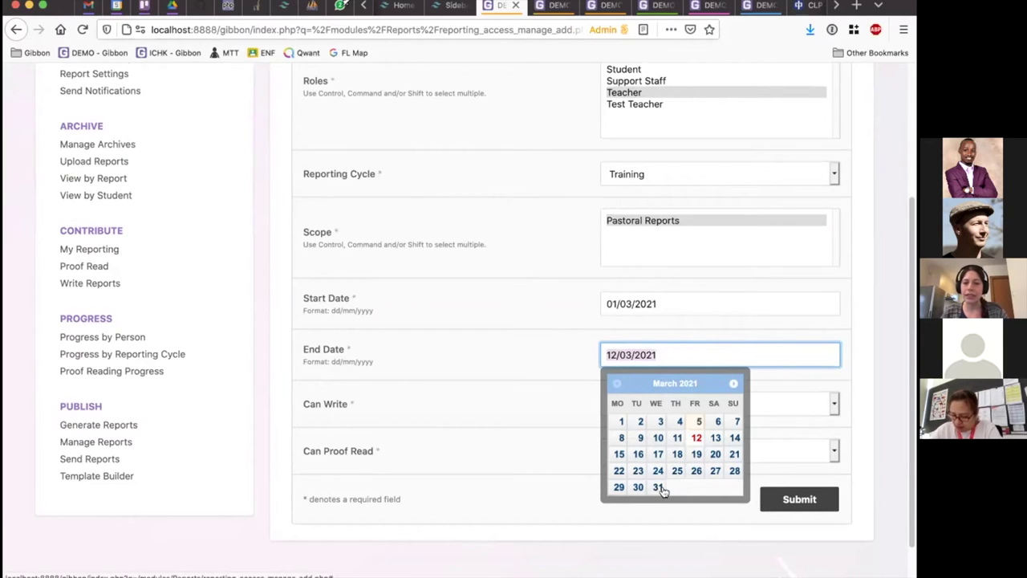
{"action": "left_click", "coordinate": [559, 359]}
{"action": "left_click", "coordinate": [570, 348]}
{"action": "left_click", "coordinate": [571, 349]}
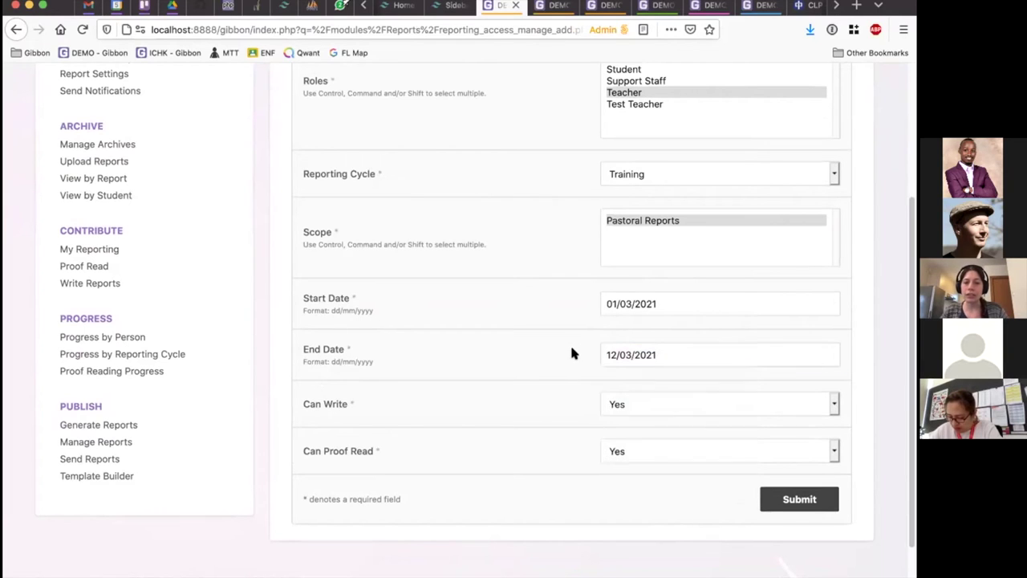
{"action": "left_click", "coordinate": [683, 354]}
{"action": "left_click", "coordinate": [662, 295]}
{"action": "left_click", "coordinate": [750, 345]}
{"action": "left_click", "coordinate": [688, 353]}
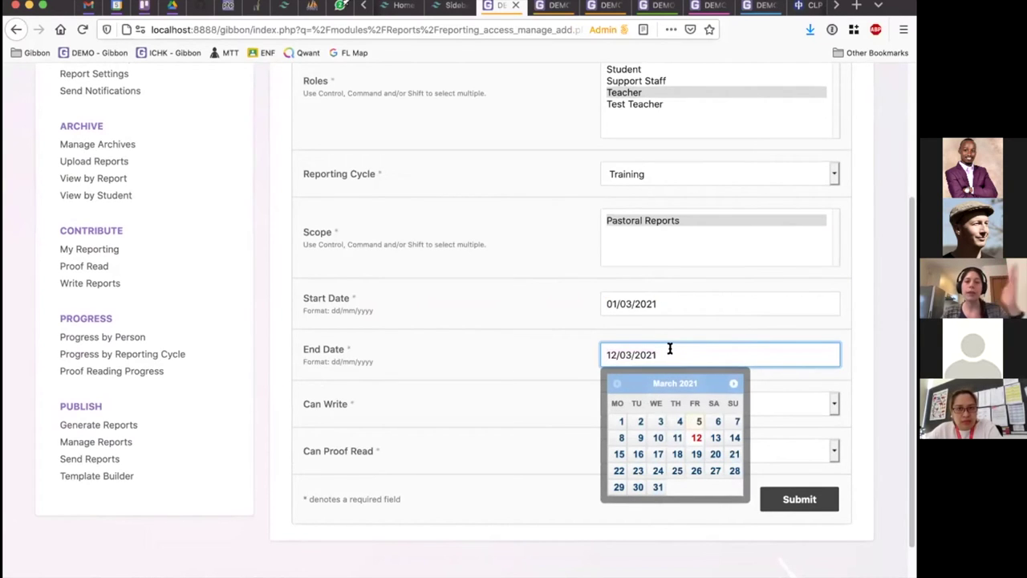
{"action": "left_click_drag", "start_coordinate": [706, 353], "coordinate": [542, 386]}
{"action": "left_click", "coordinate": [542, 386]}
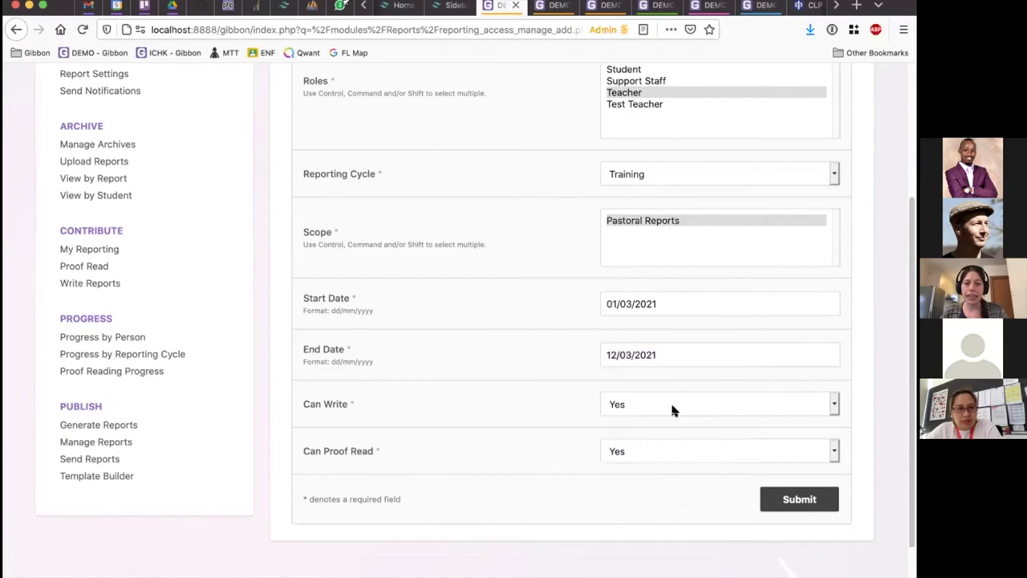
Check the write and proofread permissions, keep Can Write at Yes, and submit the access record.
{"action": "scroll", "coordinate": [656, 446], "scroll_direction": "down", "scroll_amount": 2}
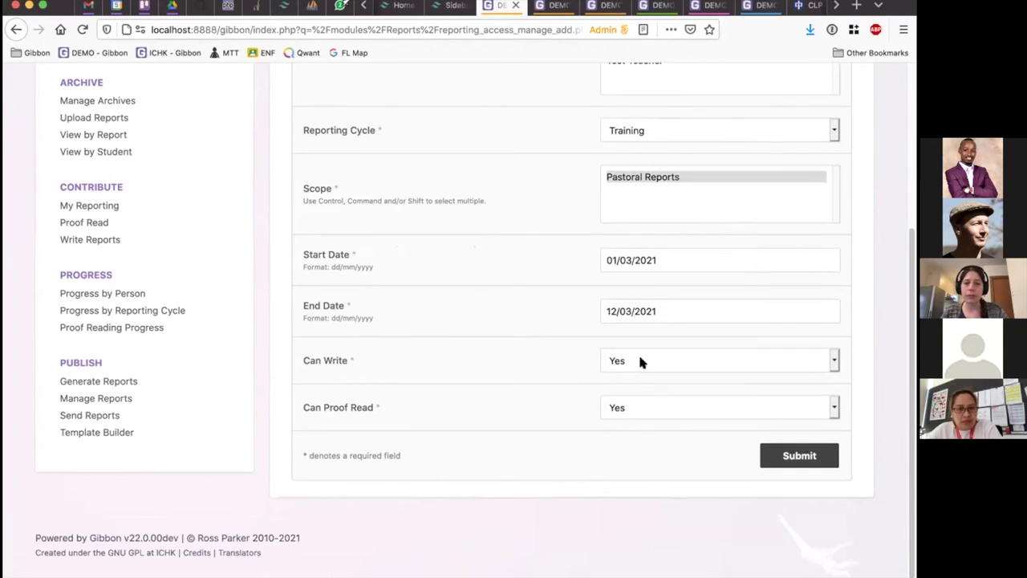
{"action": "scroll", "coordinate": [637, 361], "scroll_direction": "up", "scroll_amount": 3}
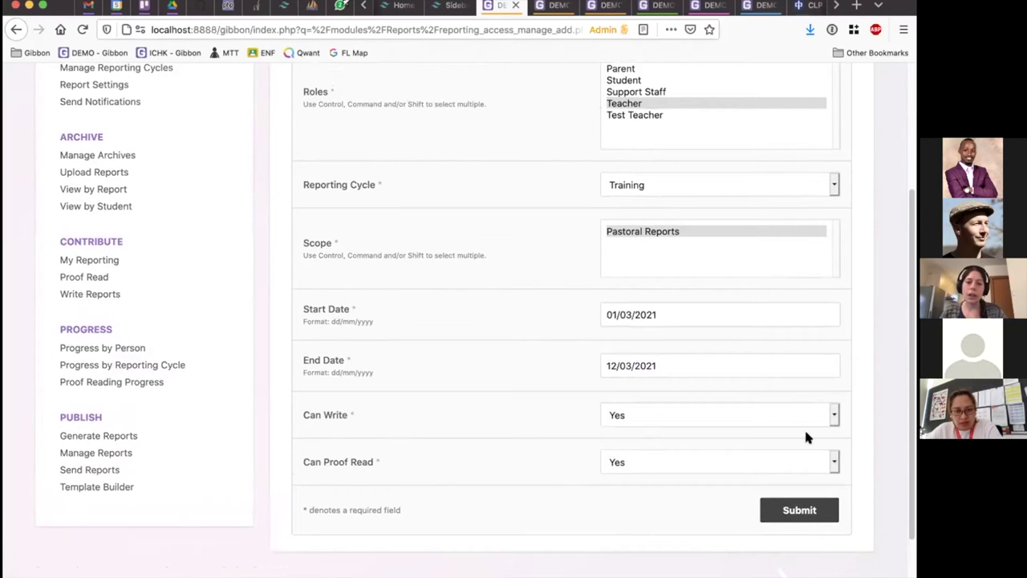
{"action": "left_click", "coordinate": [644, 409]}
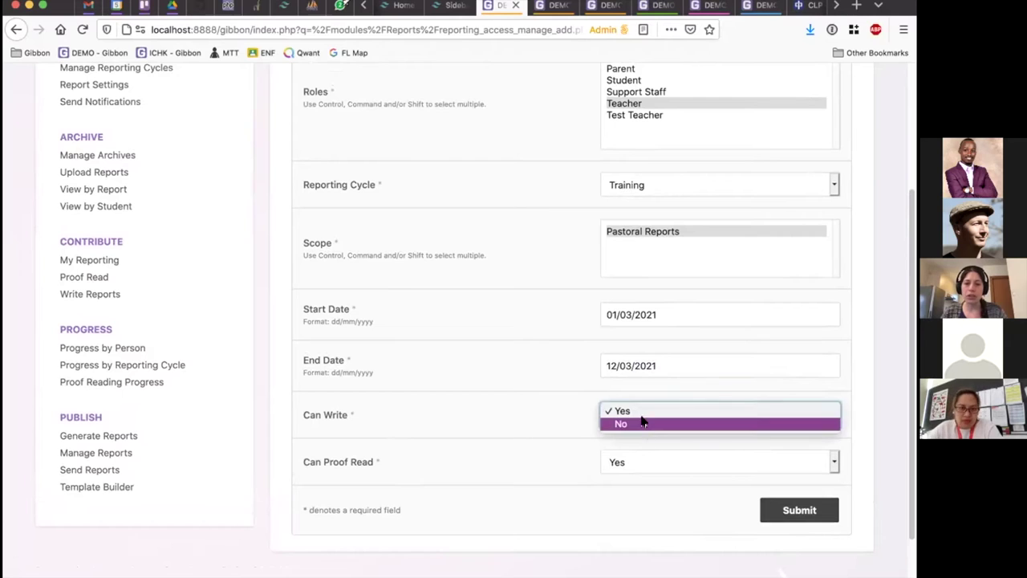
{"action": "left_click", "coordinate": [645, 410]}
{"action": "left_click", "coordinate": [799, 514]}
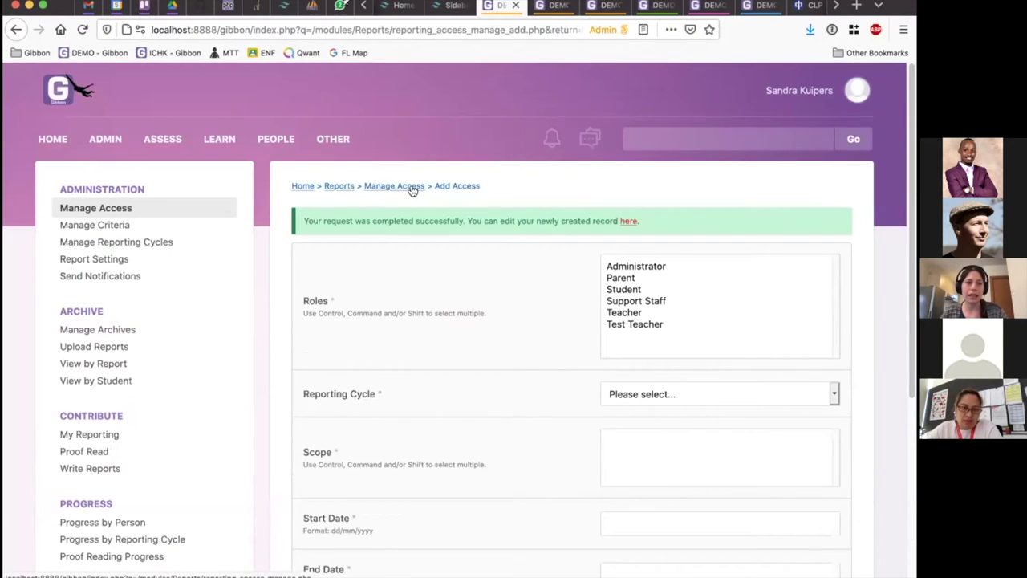
Review the access records in Manage Access, then check My Reporting for active reporting cycles.
{"action": "left_click", "coordinate": [393, 187]}
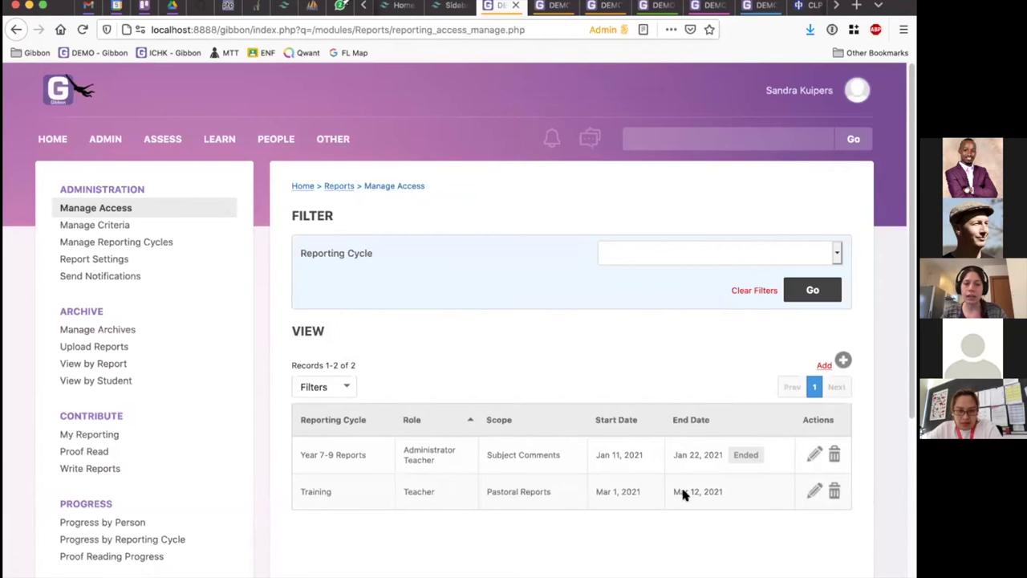
{"action": "scroll", "coordinate": [727, 488], "scroll_direction": "down", "scroll_amount": 1}
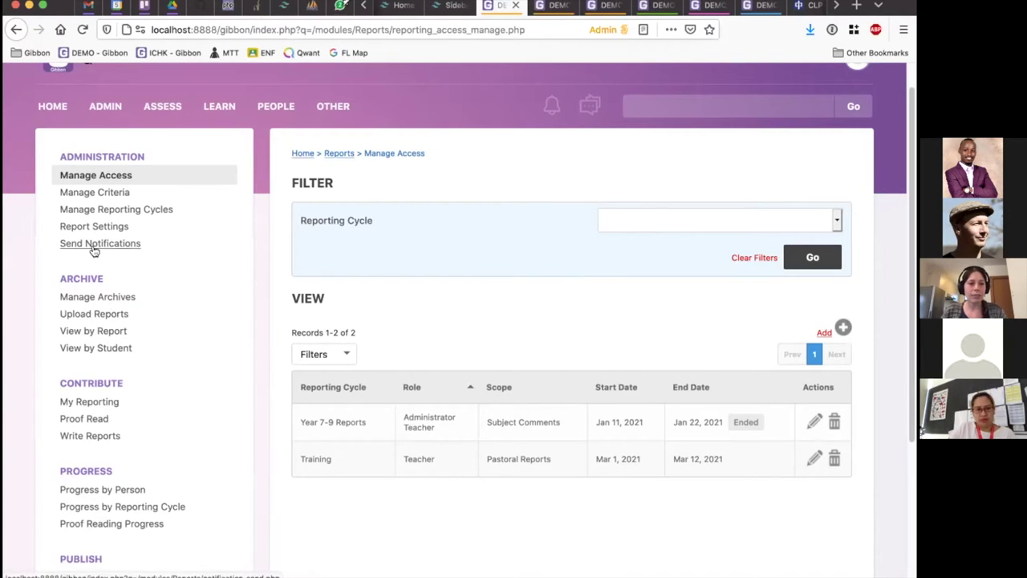
{"action": "left_click", "coordinate": [95, 402]}
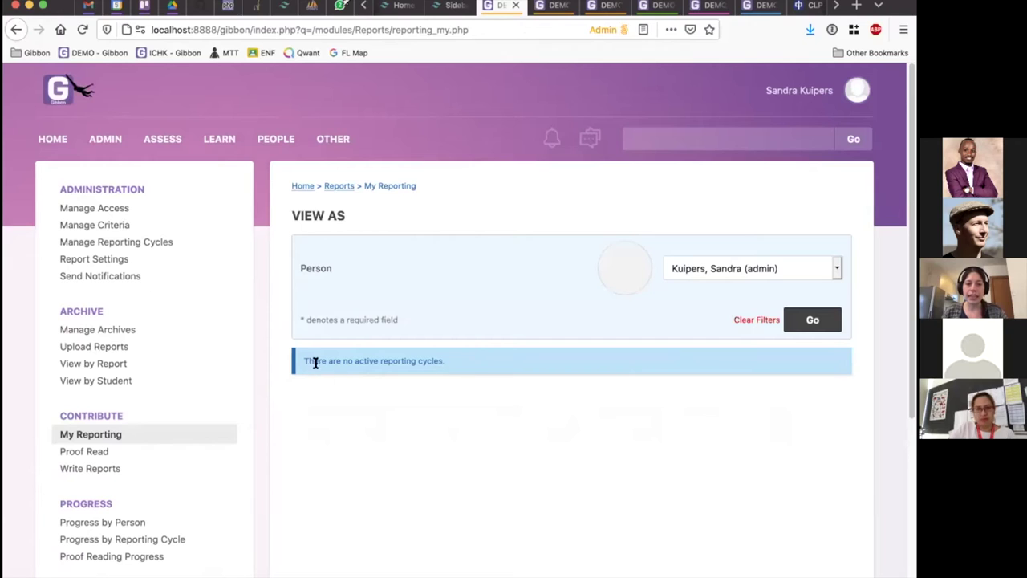
{"action": "left_click_drag", "start_coordinate": [301, 361], "coordinate": [431, 360]}
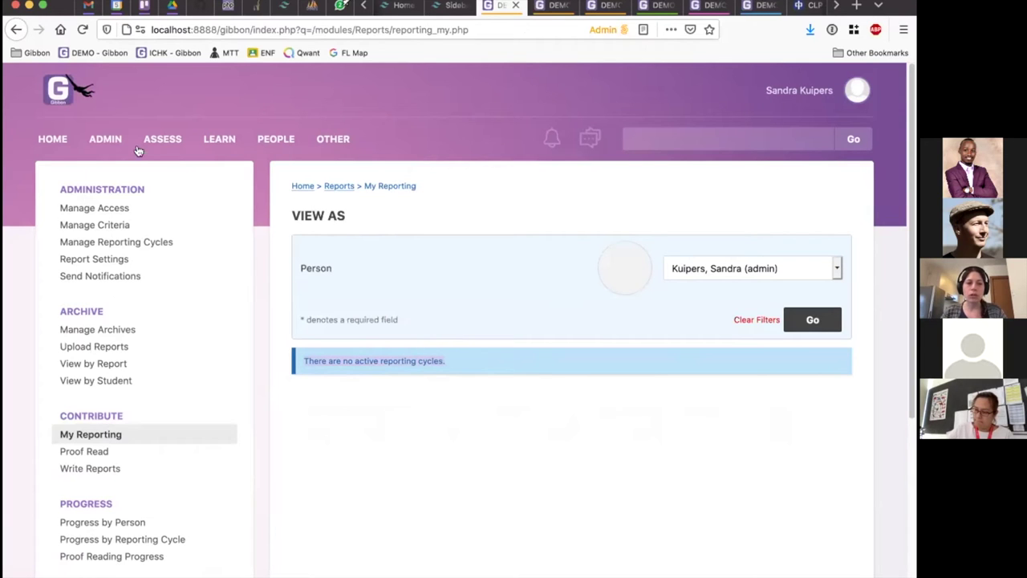
Open School Admin in a separate browser tab and open roll group 07.1 of 2020-2021 for editing.
{"action": "mouse_move", "coordinate": [88, 128]}
{"action": "left_click", "coordinate": [105, 225], "text": "super"}
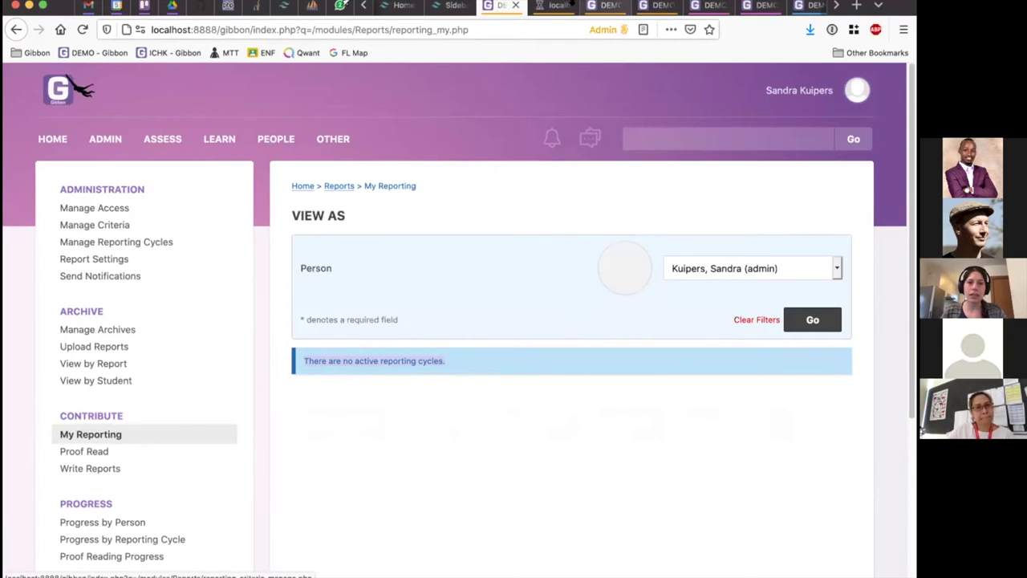
{"action": "left_click", "coordinate": [558, 6]}
{"action": "left_click", "coordinate": [112, 380]}
{"action": "scroll", "coordinate": [761, 303], "scroll_direction": "down", "scroll_amount": 1}
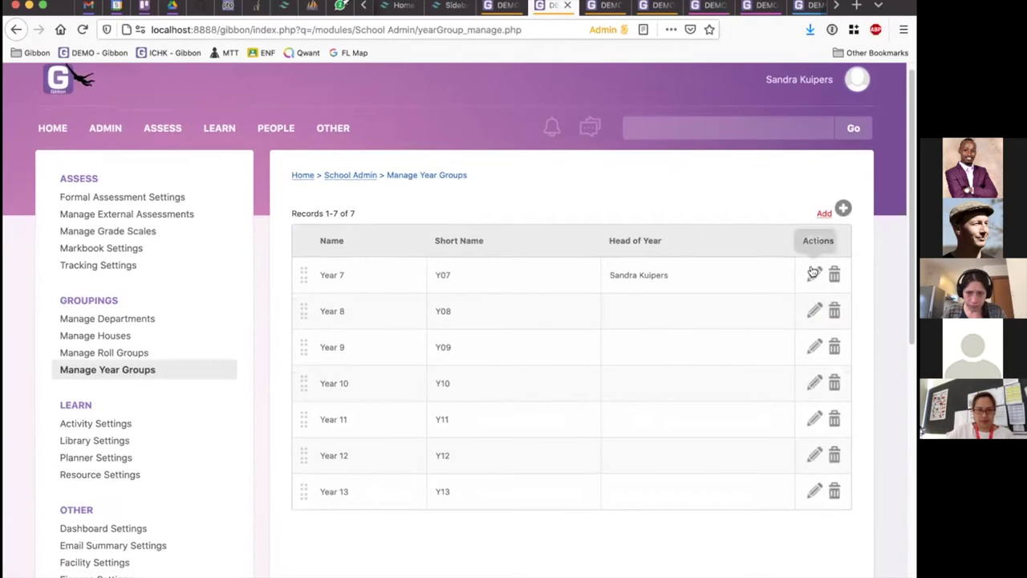
{"action": "left_click", "coordinate": [95, 360]}
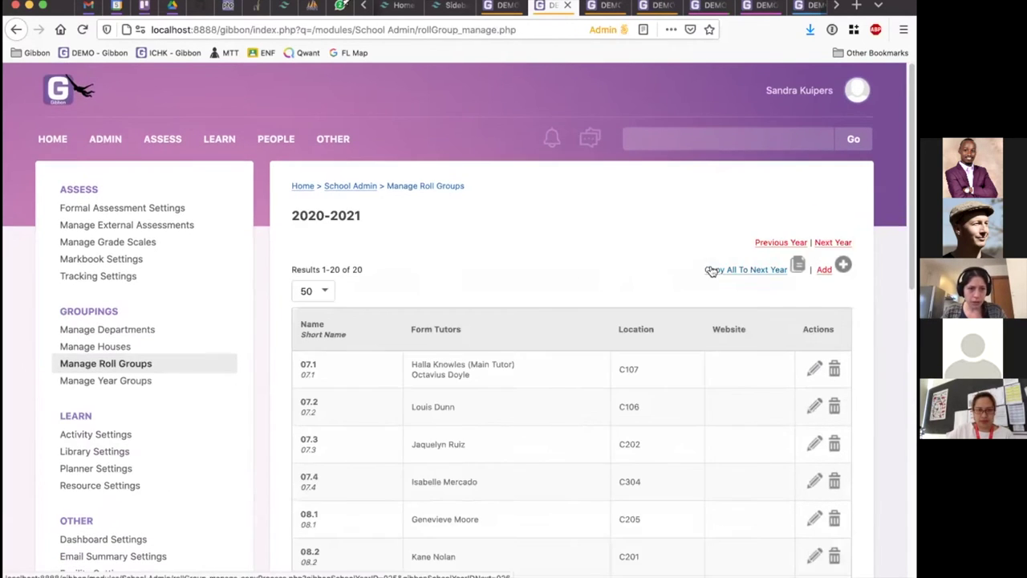
{"action": "left_click", "coordinate": [814, 368]}
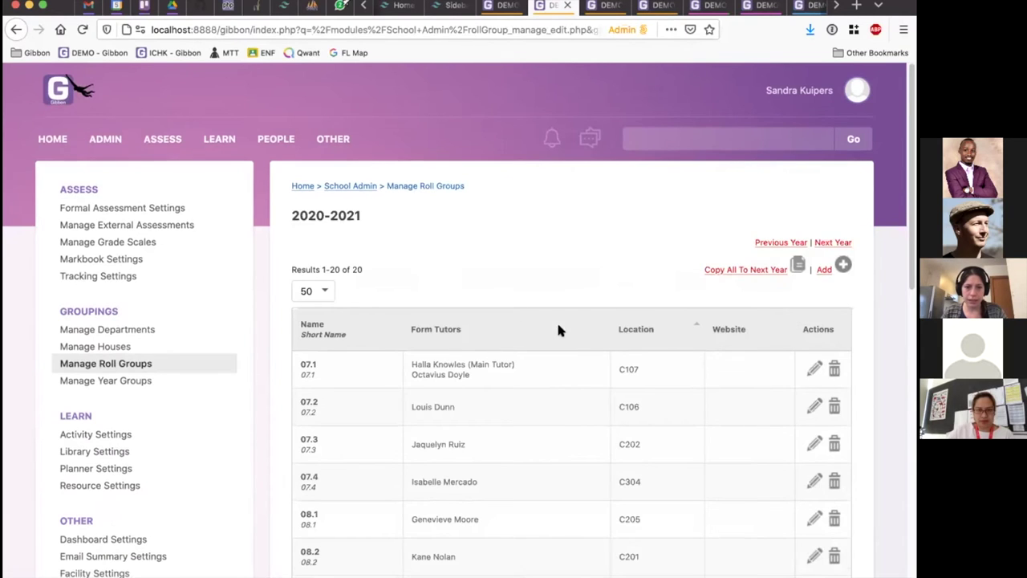
Set the first-listed tutor of roll group 07.1 to the admin account and submit the record.
{"action": "scroll", "coordinate": [671, 167], "scroll_direction": "down", "scroll_amount": 3}
{"action": "left_click", "coordinate": [671, 167]}
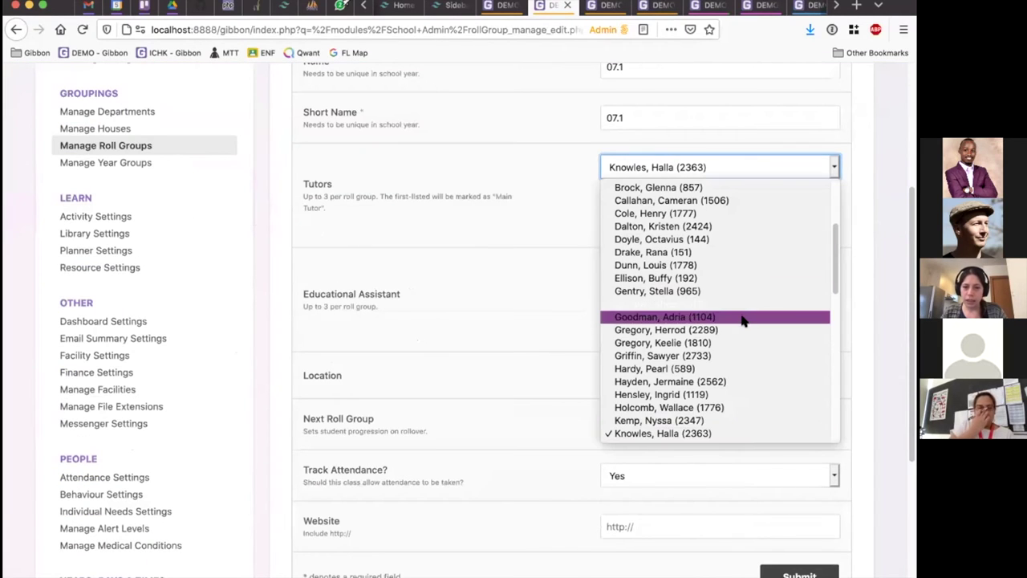
{"action": "scroll", "coordinate": [664, 433], "scroll_direction": "down", "scroll_amount": 1}
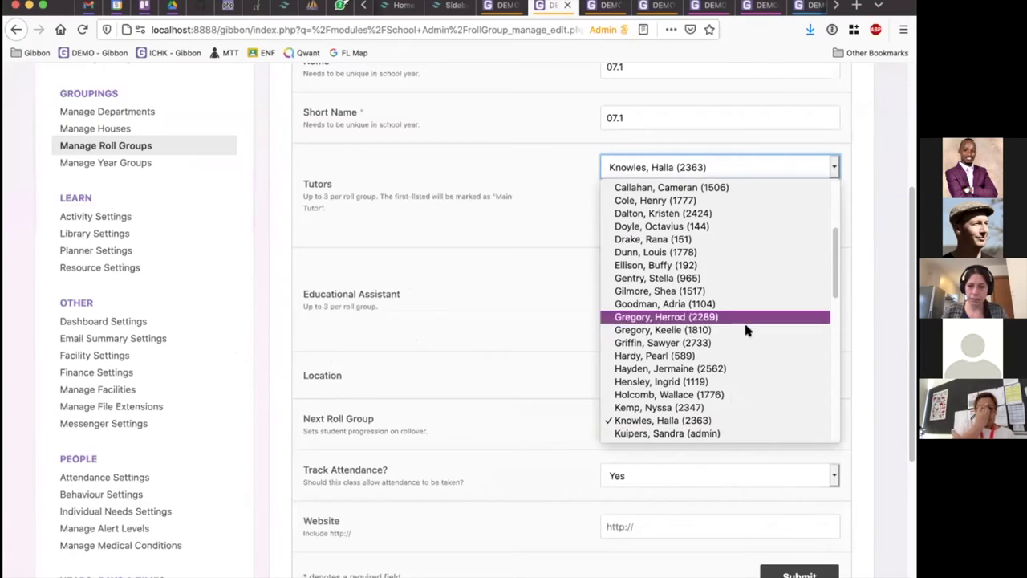
{"action": "key", "text": "Return"}
{"action": "left_click", "coordinate": [796, 569]}
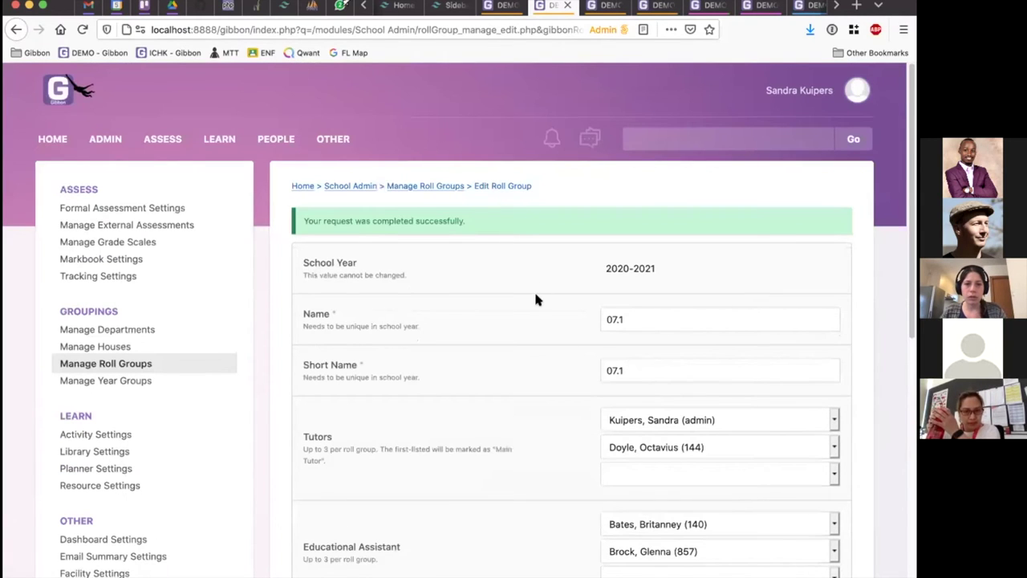
Check the Reports module's My Reporting page for the admin account's active reporting cycles.
{"action": "scroll", "coordinate": [536, 298], "scroll_direction": "down", "scroll_amount": 2}
{"action": "scroll", "coordinate": [605, 343], "scroll_direction": "up", "scroll_amount": 2}
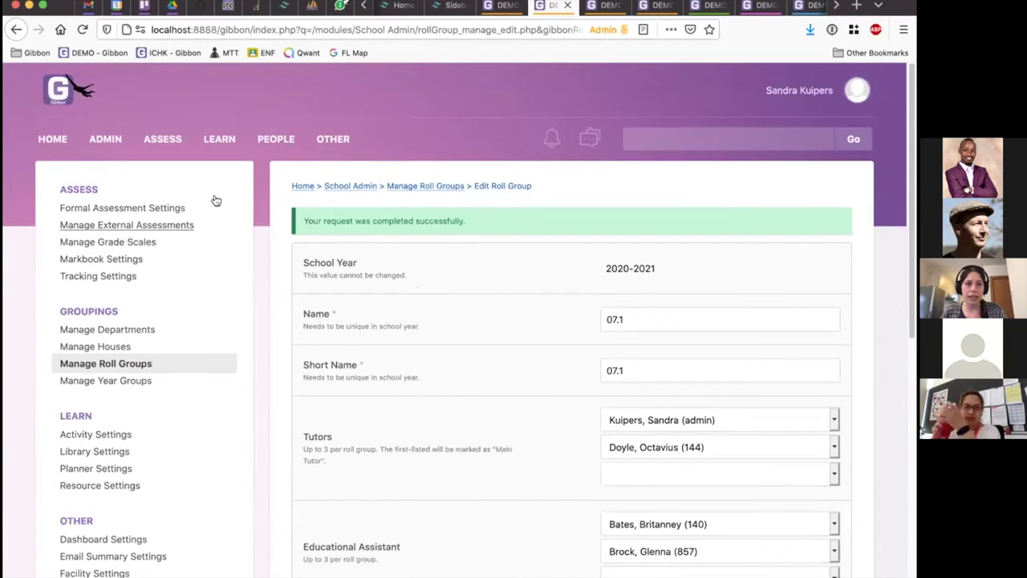
{"action": "mouse_move", "coordinate": [168, 140]}
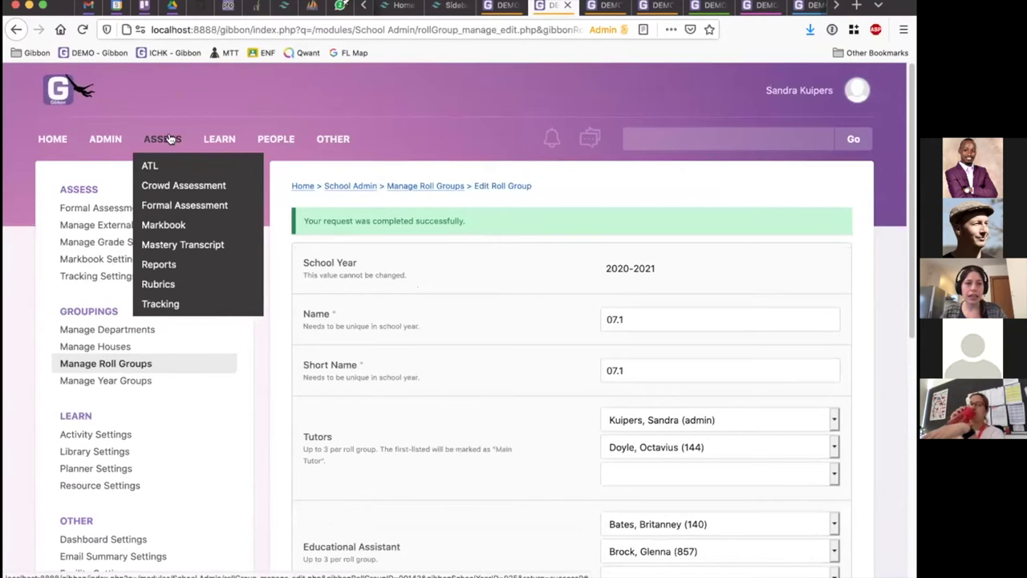
{"action": "left_click", "coordinate": [164, 265]}
{"action": "left_click", "coordinate": [722, 268]}
{"action": "left_click", "coordinate": [729, 268]}
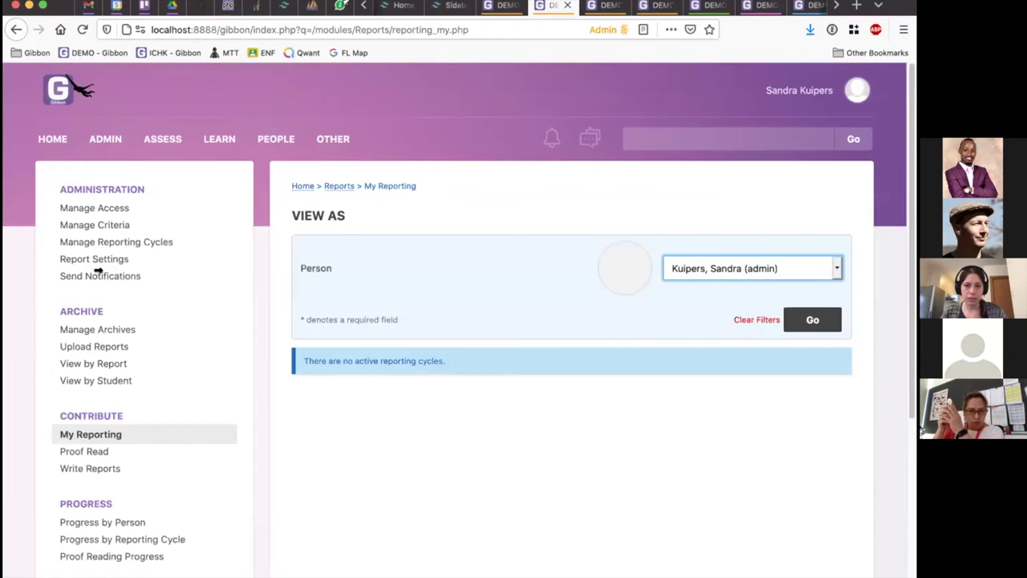
Return to roll group 07.1, submit its tutor assignment again, and recheck My Reporting.
{"action": "left_click", "coordinate": [16, 30]}
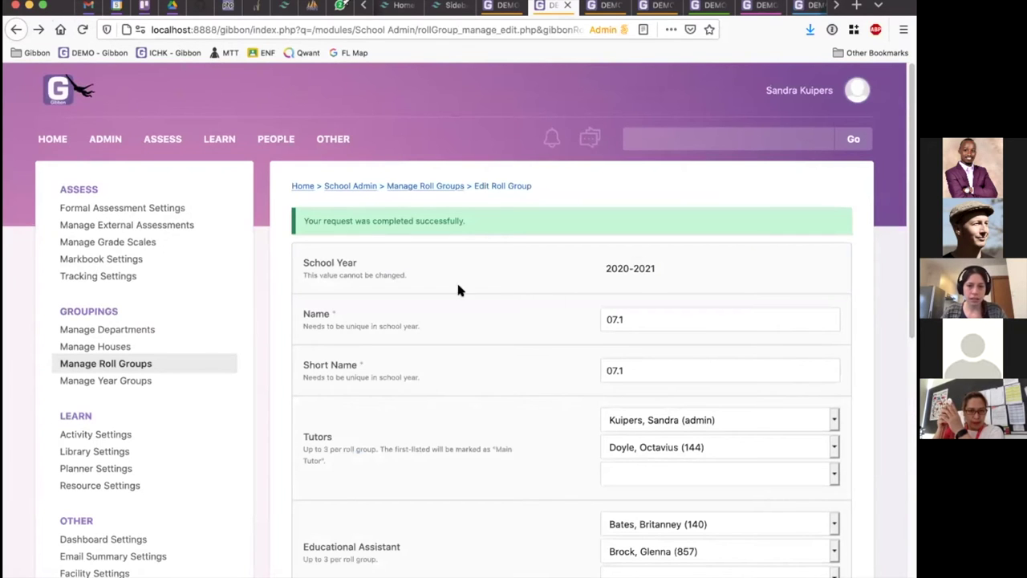
{"action": "scroll", "coordinate": [700, 370], "scroll_direction": "down", "scroll_amount": 2}
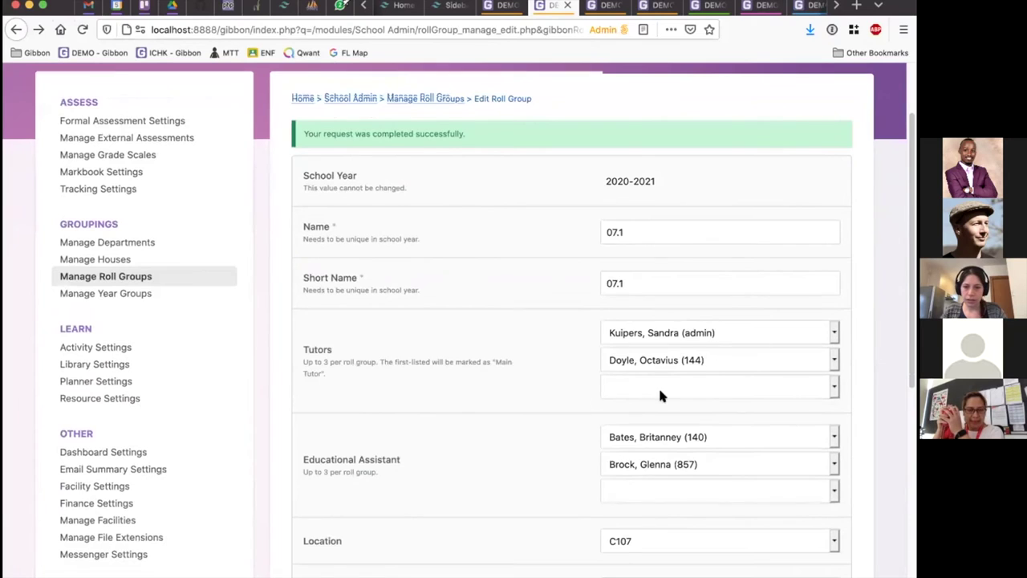
{"action": "scroll", "coordinate": [663, 394], "scroll_direction": "down", "scroll_amount": 5}
{"action": "left_click", "coordinate": [787, 402]}
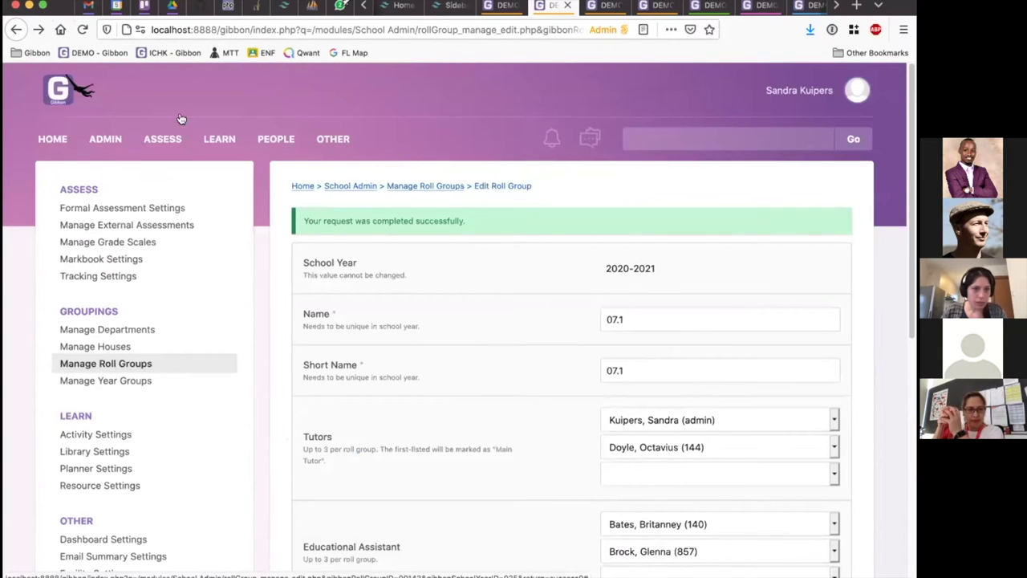
{"action": "mouse_move", "coordinate": [165, 139]}
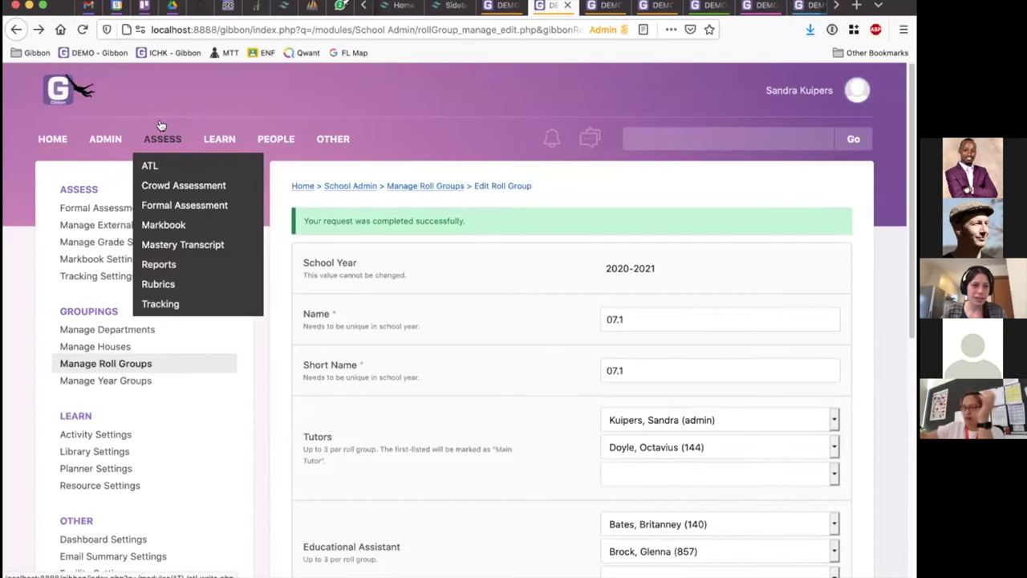
{"action": "left_click", "coordinate": [161, 264]}
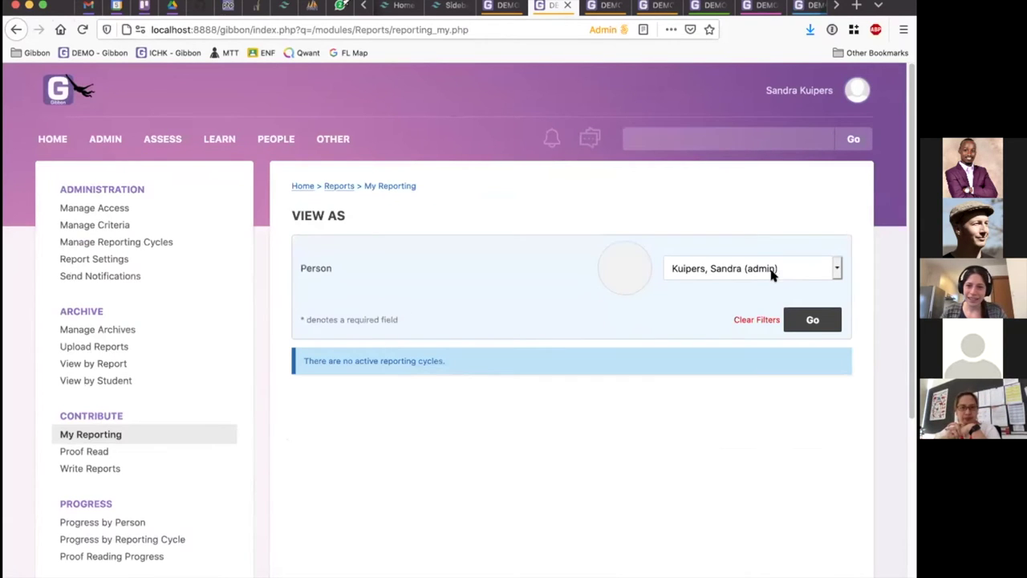
Add the Administrator role alongside Teacher in the Training cycle's access record and submit it.
{"action": "left_click", "coordinate": [94, 207]}
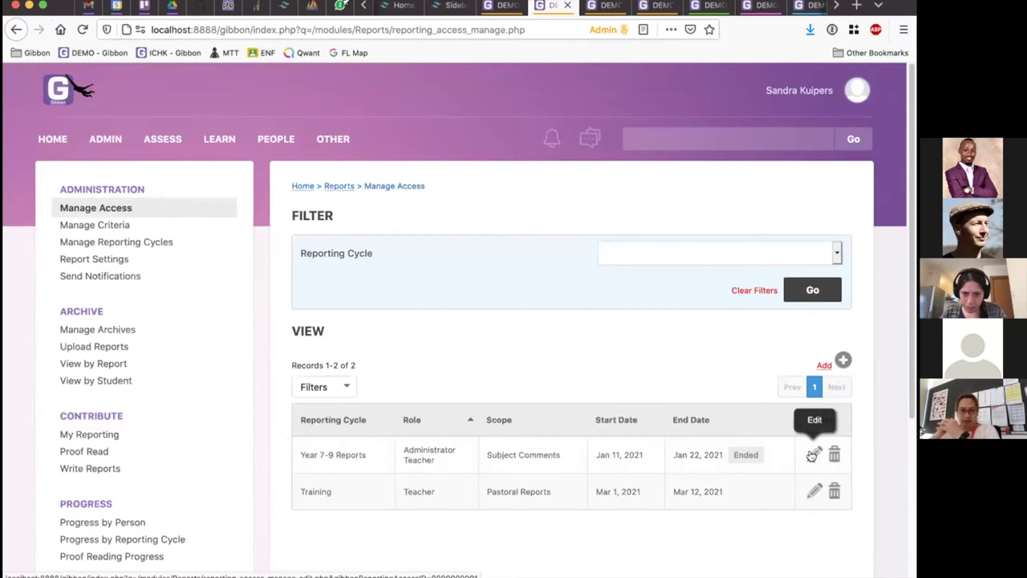
{"action": "left_click", "coordinate": [814, 492]}
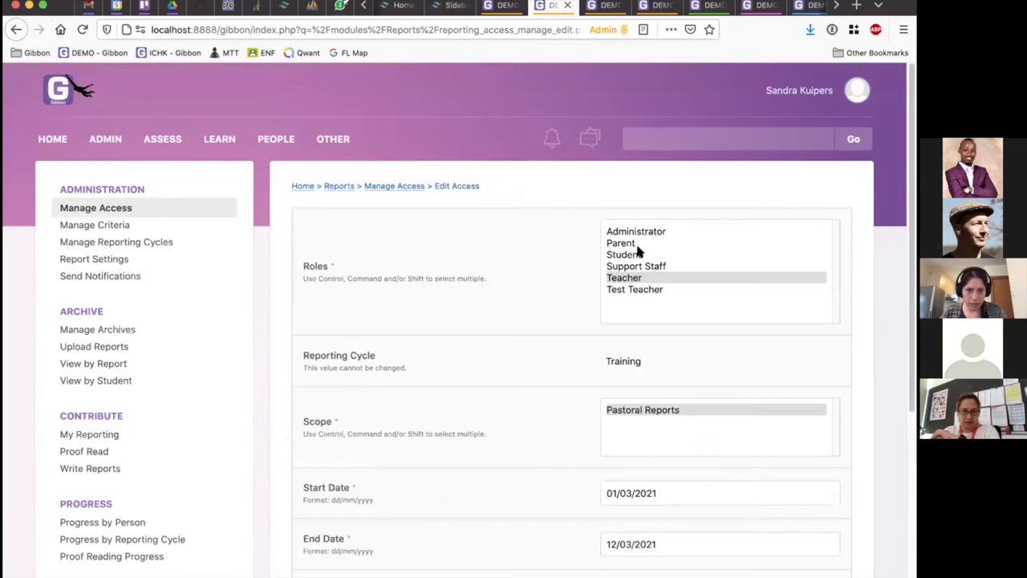
{"action": "left_click", "coordinate": [642, 232], "text": "super"}
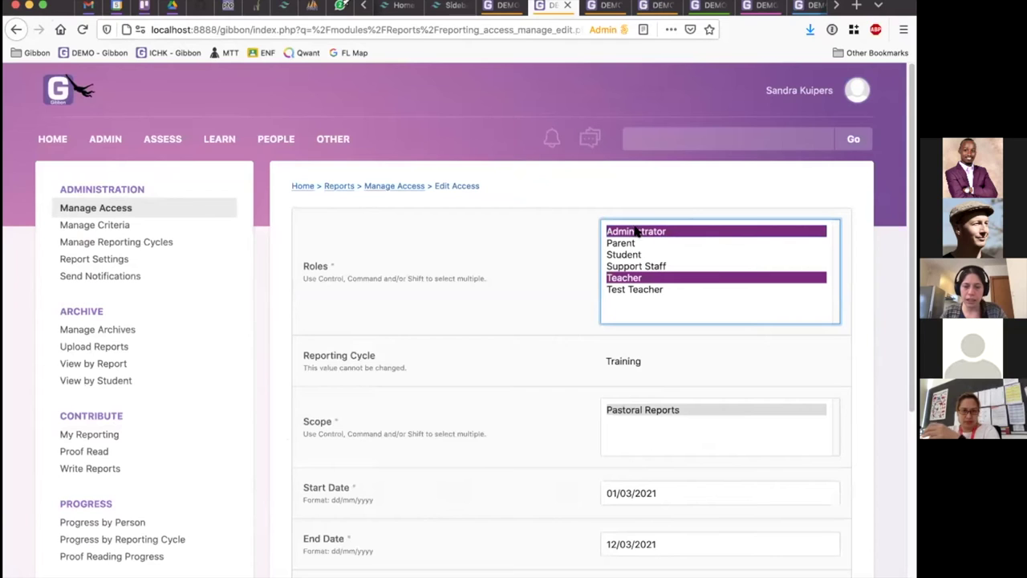
{"action": "scroll", "coordinate": [473, 346], "scroll_direction": "down", "scroll_amount": 5}
{"action": "left_click", "coordinate": [799, 450]}
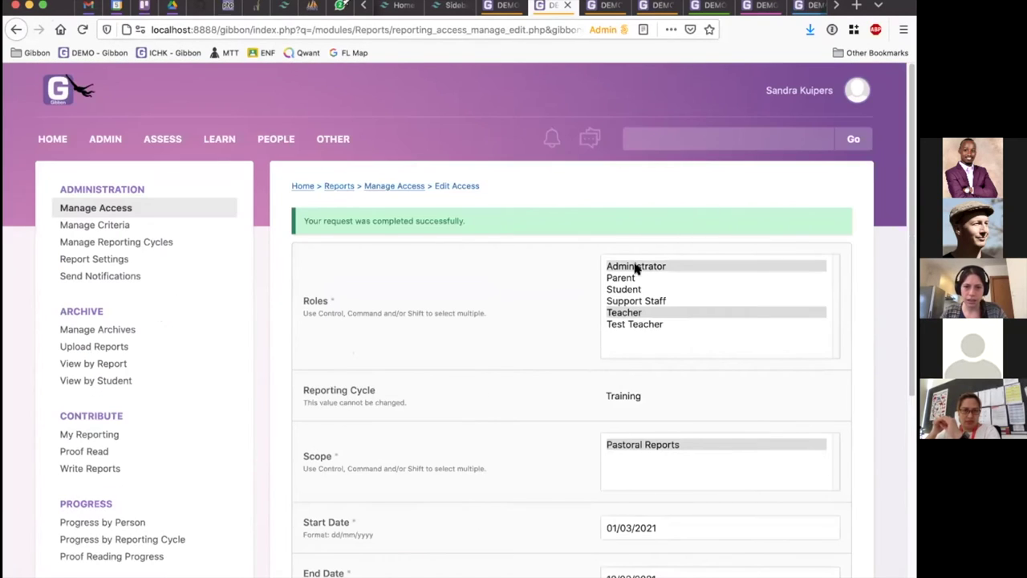
Return to the Training access record, keep the Administrator and Teacher roles selected, and submit it again.
{"action": "left_click", "coordinate": [98, 435]}
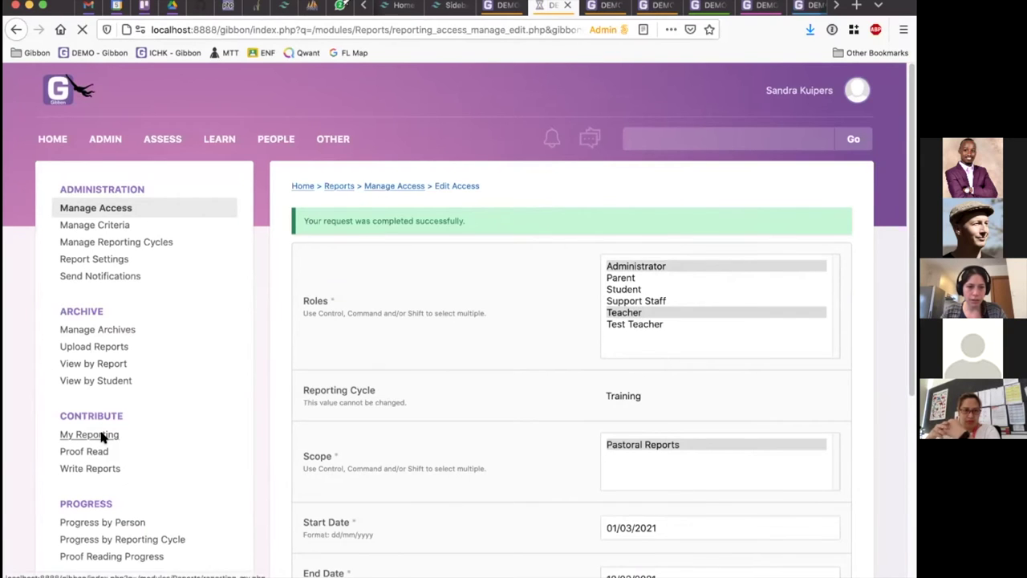
{"action": "left_click", "coordinate": [16, 30]}
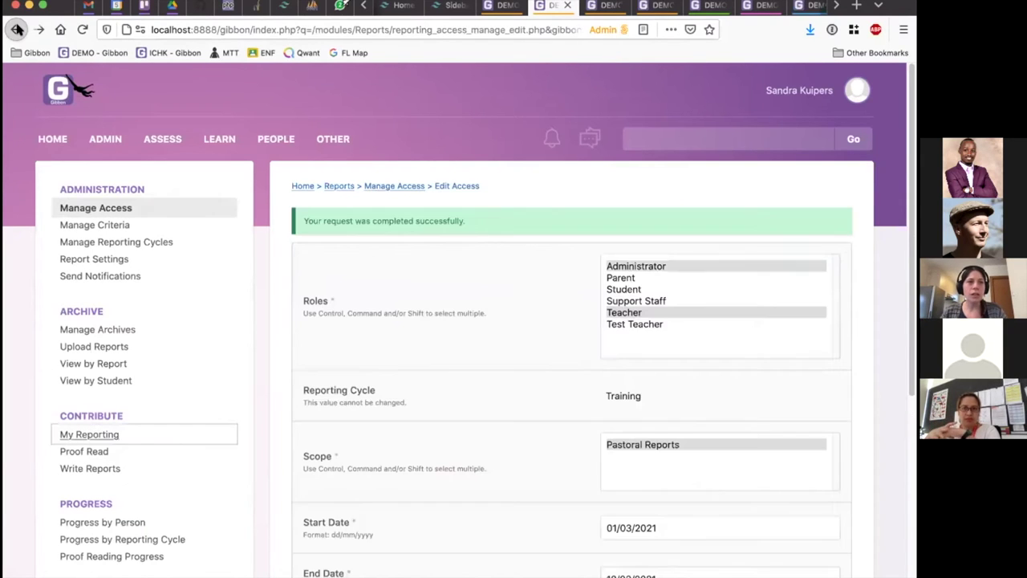
{"action": "left_click", "coordinate": [649, 269], "text": "super"}
{"action": "left_click", "coordinate": [647, 268], "text": "super"}
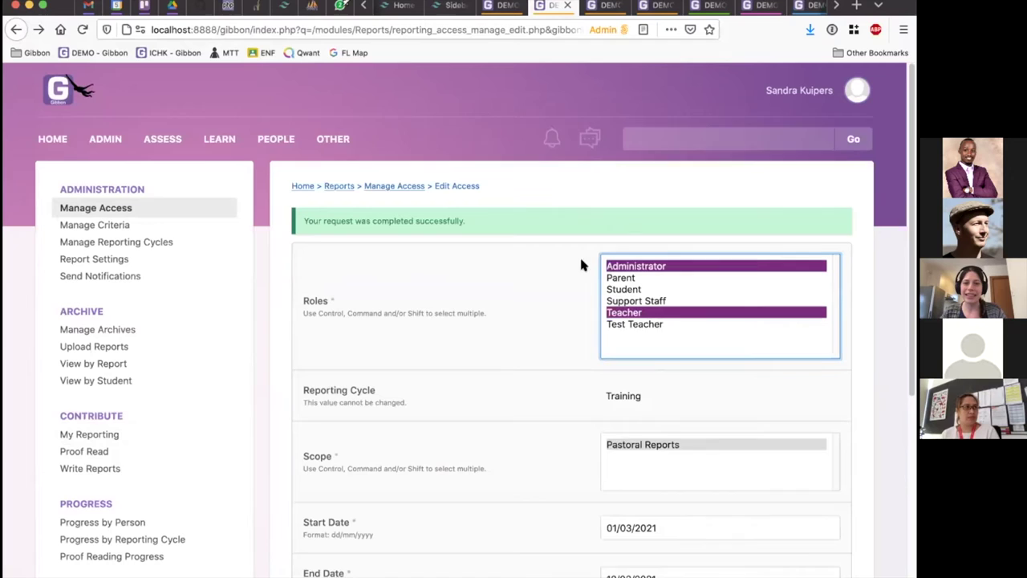
{"action": "scroll", "coordinate": [582, 265], "scroll_direction": "down", "scroll_amount": 1}
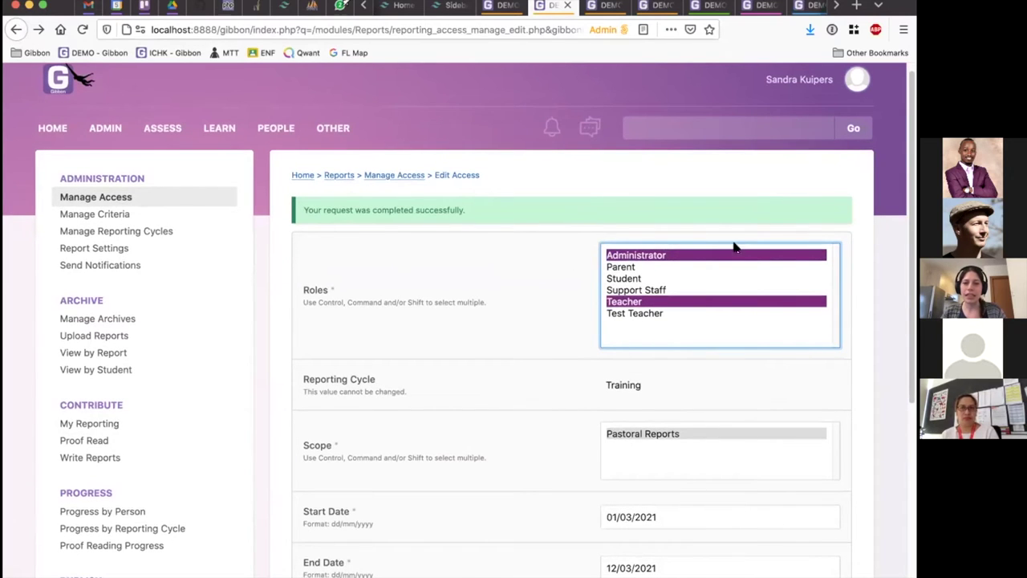
{"action": "scroll", "coordinate": [683, 401], "scroll_direction": "down", "scroll_amount": 5}
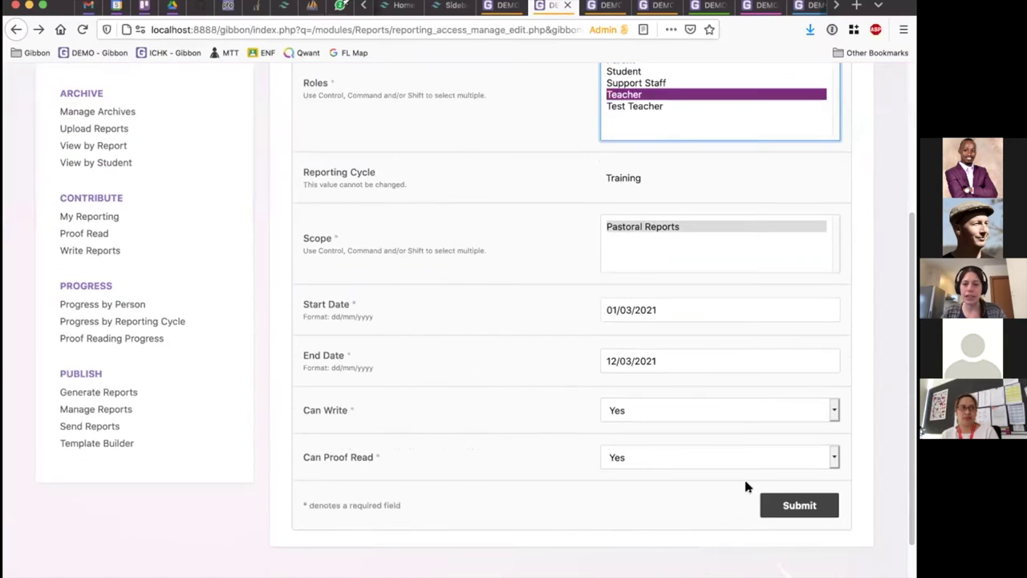
{"action": "left_click", "coordinate": [807, 507]}
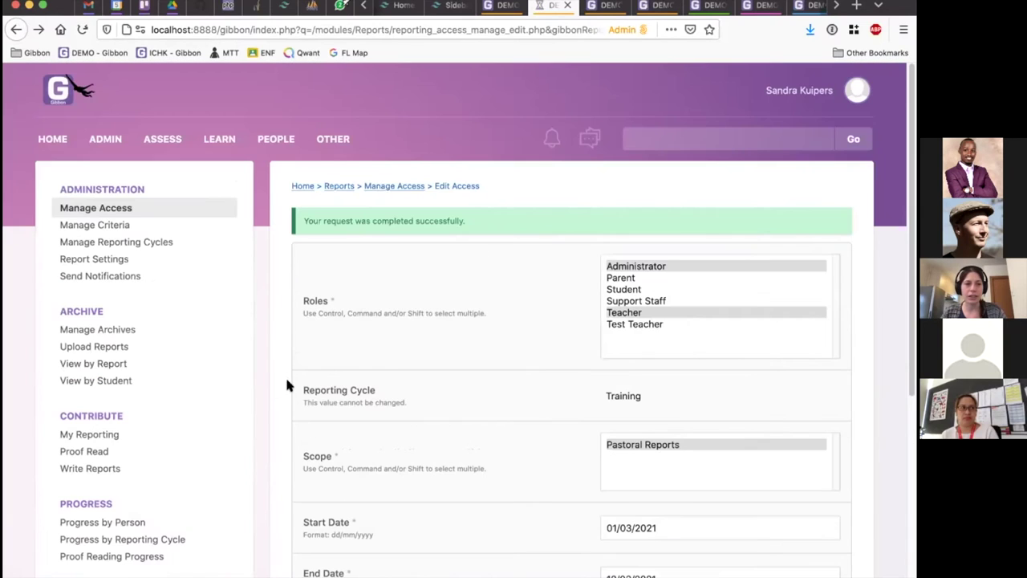
Examine the Training cycle's due dates and the Pastoral Reports roll group entry in My Reporting.
{"action": "left_click", "coordinate": [86, 434]}
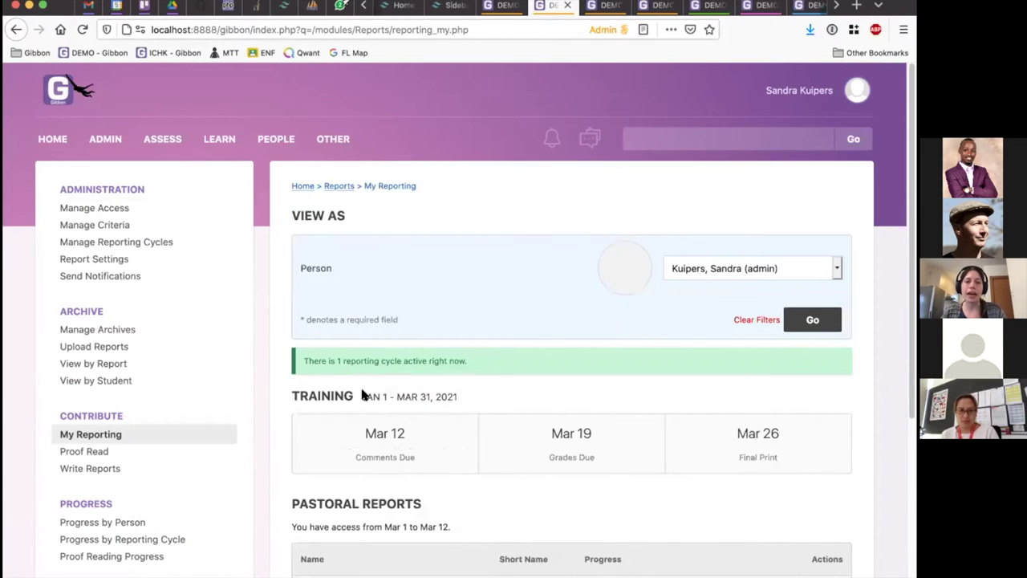
{"action": "scroll", "coordinate": [664, 454], "scroll_direction": "down", "scroll_amount": 3}
{"action": "scroll", "coordinate": [610, 337], "scroll_direction": "up", "scroll_amount": 5}
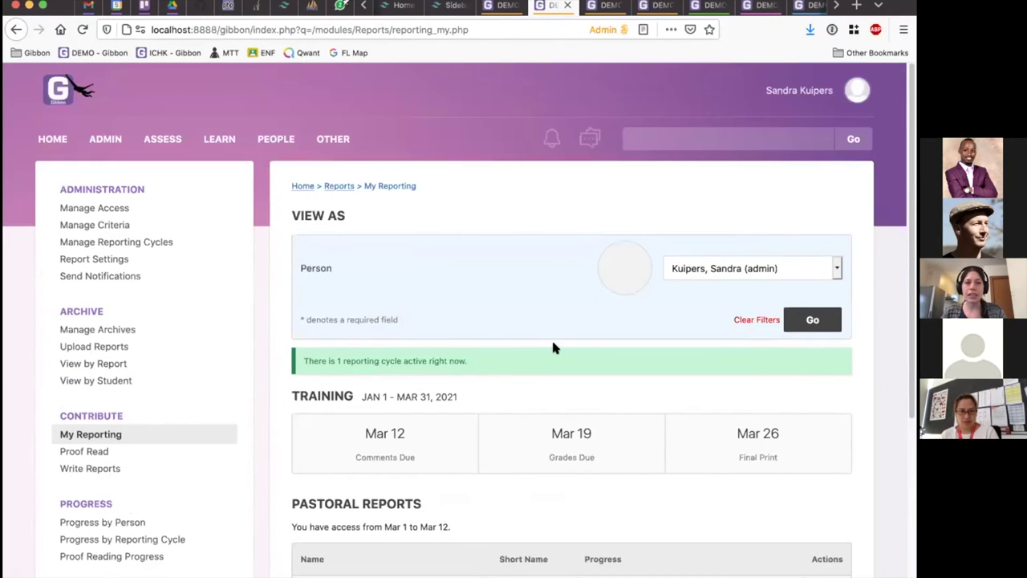
{"action": "mouse_move", "coordinate": [165, 139]}
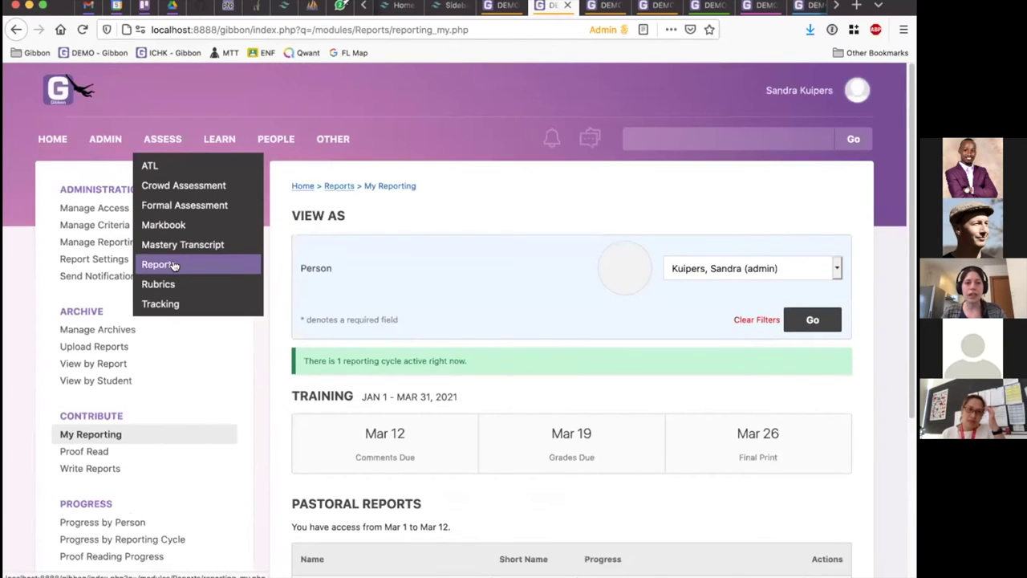
{"action": "scroll", "coordinate": [705, 378], "scroll_direction": "down", "scroll_amount": 3}
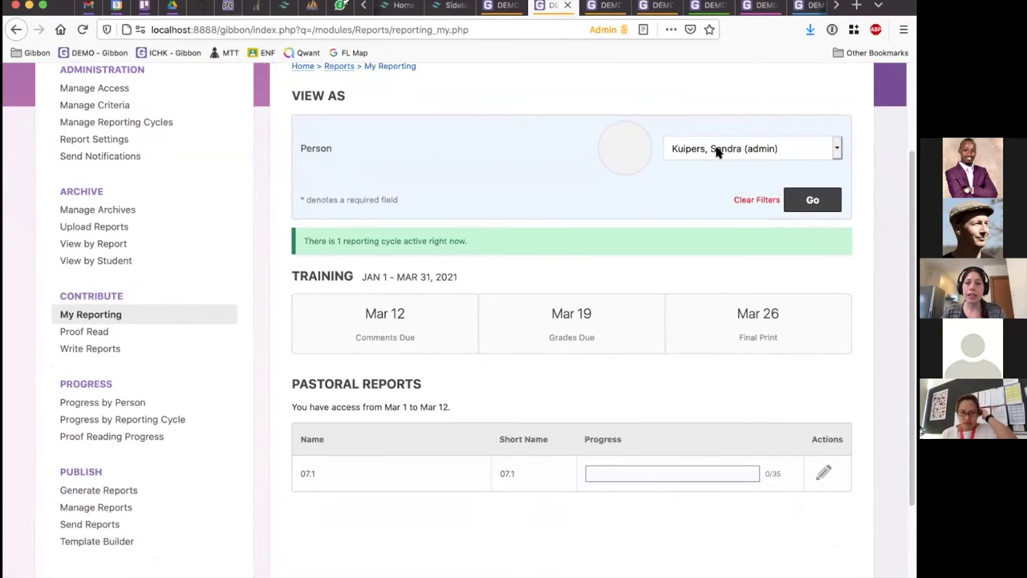
View My Reporting as the teacher who was previously the main tutor of roll group 07.1.
{"action": "left_click", "coordinate": [719, 150]}
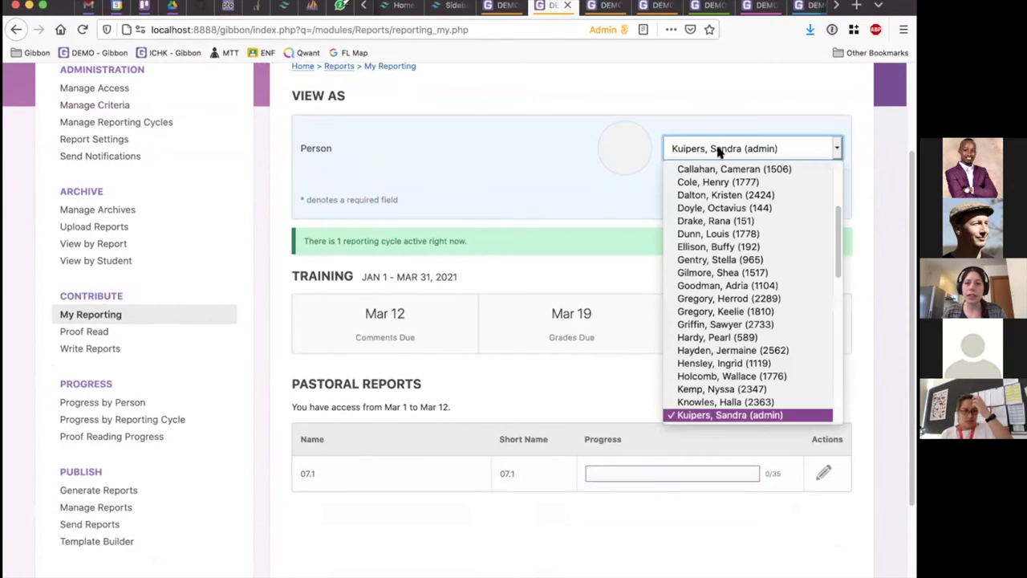
{"action": "left_click", "coordinate": [725, 401]}
{"action": "left_click", "coordinate": [813, 200]}
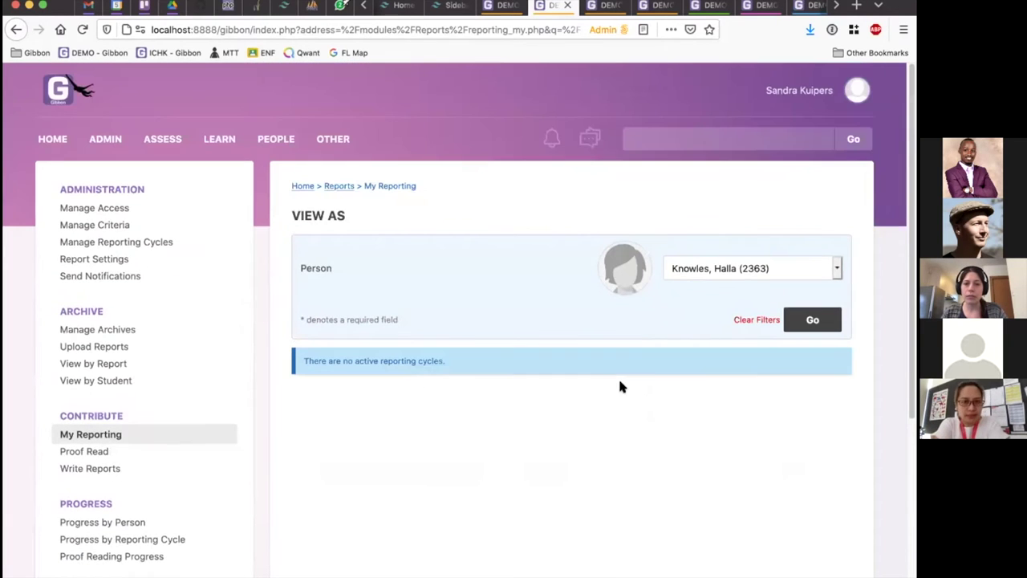
View My Reporting as the administrator account to display its active Training cycle and roll group entry.
{"action": "left_click", "coordinate": [722, 268]}
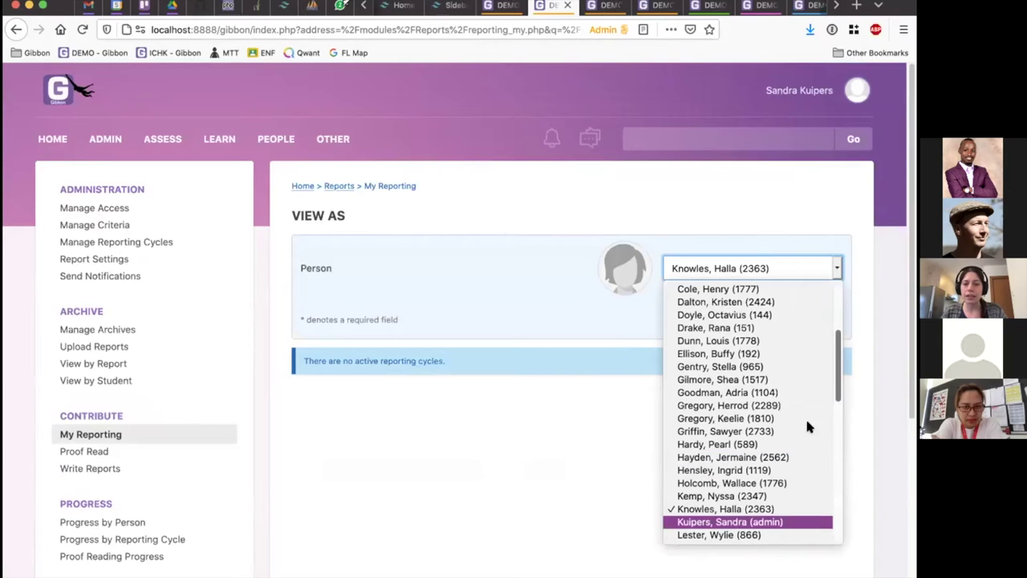
{"action": "left_click", "coordinate": [732, 522]}
{"action": "left_click", "coordinate": [813, 319]}
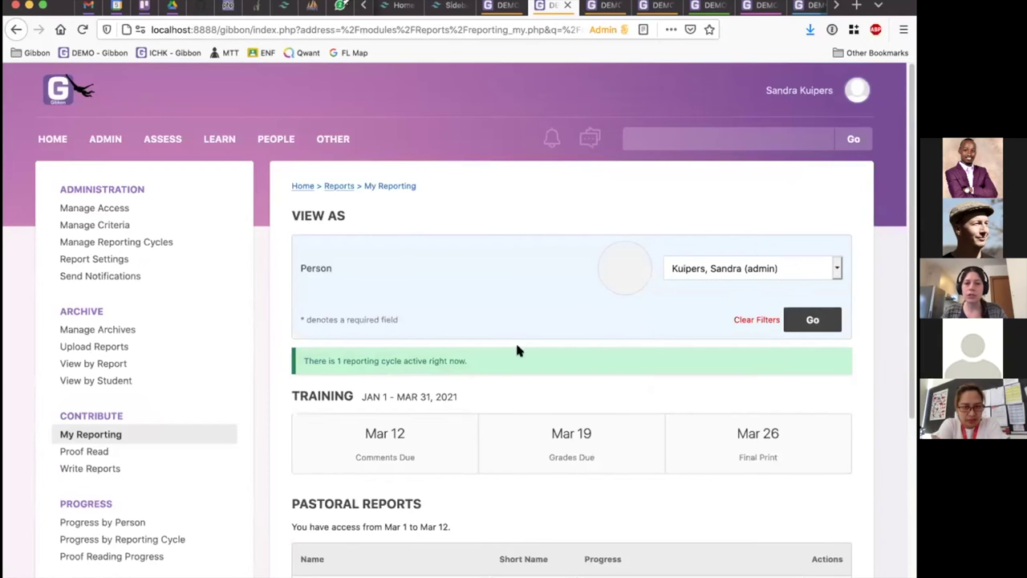
{"action": "scroll", "coordinate": [530, 312], "scroll_direction": "down", "scroll_amount": 5}
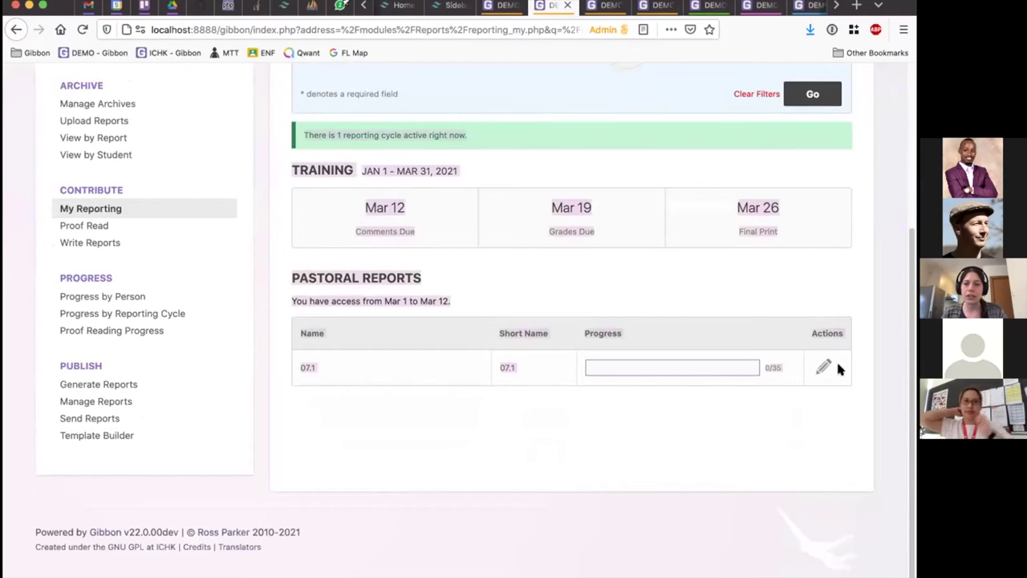
{"action": "scroll", "coordinate": [470, 399], "scroll_direction": "up", "scroll_amount": 1}
{"action": "scroll", "coordinate": [470, 399], "scroll_direction": "up", "scroll_amount": 3}
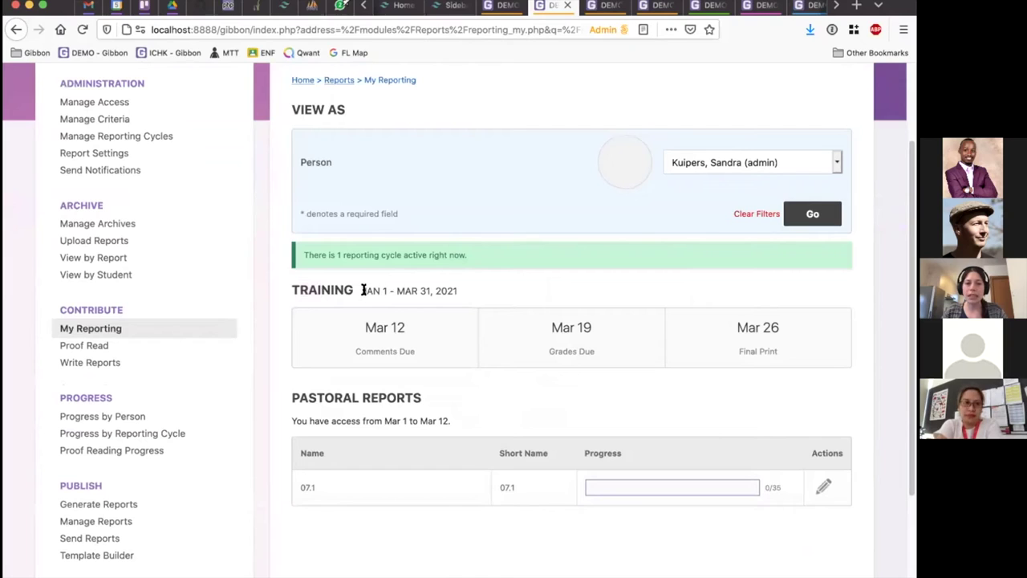
Examine the Training cycle's date range and its Comments Due, Grades Due and Final Print milestones.
{"action": "left_click_drag", "start_coordinate": [363, 291], "coordinate": [471, 279]}
{"action": "left_click", "coordinate": [330, 290]}
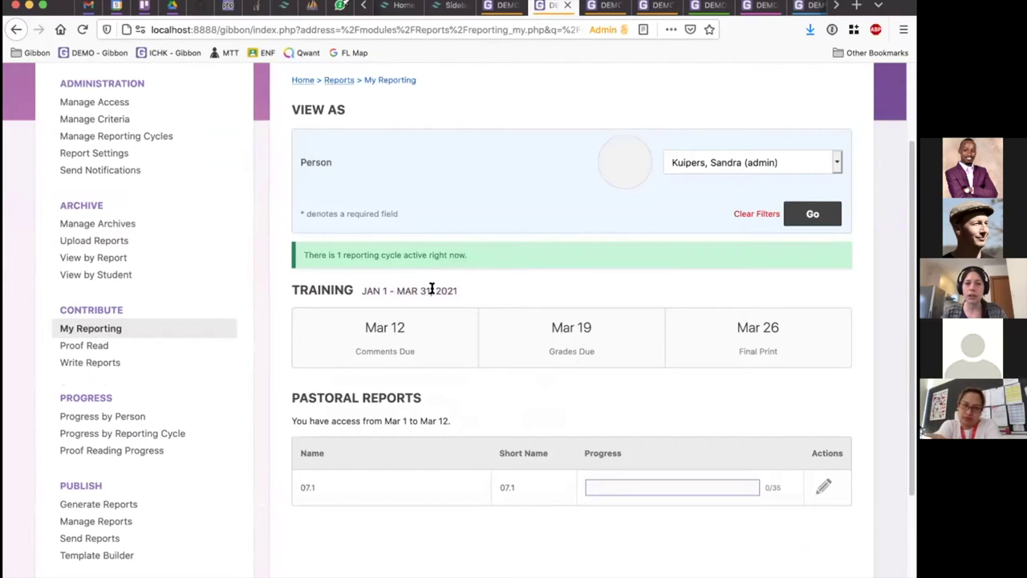
{"action": "left_click_drag", "start_coordinate": [376, 327], "coordinate": [758, 319]}
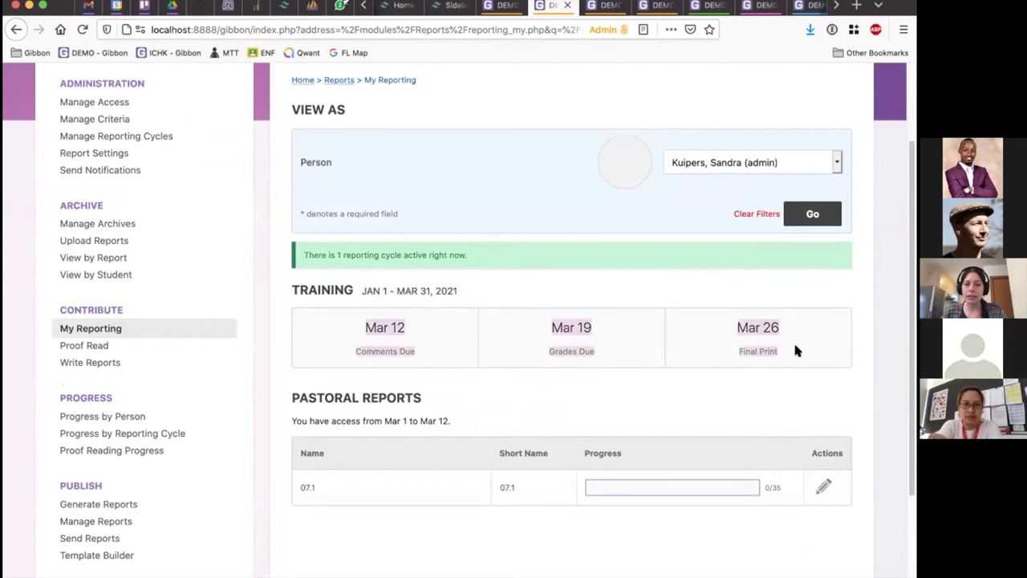
{"action": "left_click", "coordinate": [780, 351]}
{"action": "left_click_drag", "start_coordinate": [322, 326], "coordinate": [444, 352]}
{"action": "left_click", "coordinate": [359, 327]}
{"action": "left_click_drag", "start_coordinate": [549, 323], "coordinate": [605, 354]}
{"action": "left_click", "coordinate": [604, 354]}
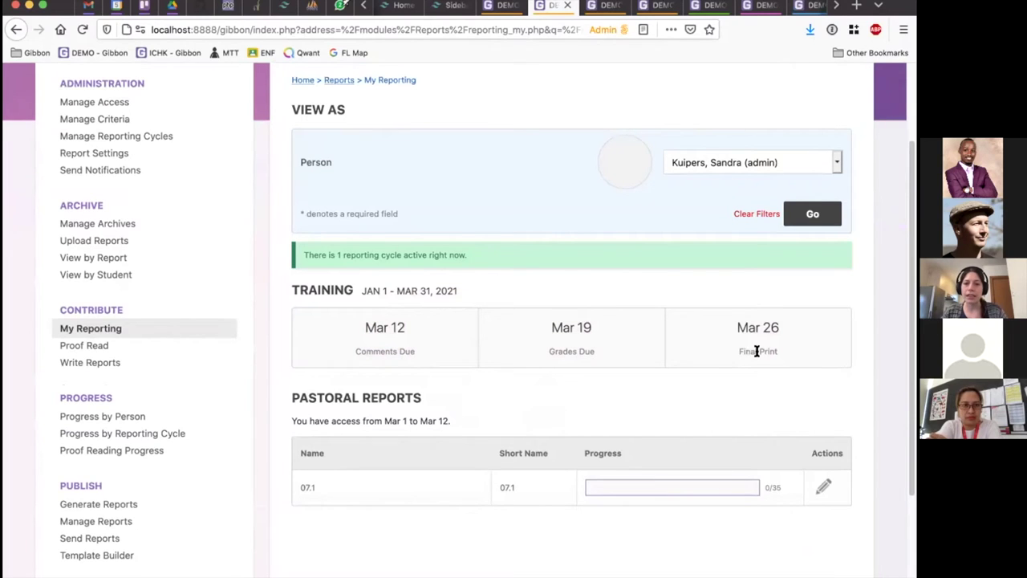
{"action": "scroll", "coordinate": [783, 337], "scroll_direction": "down", "scroll_amount": 1}
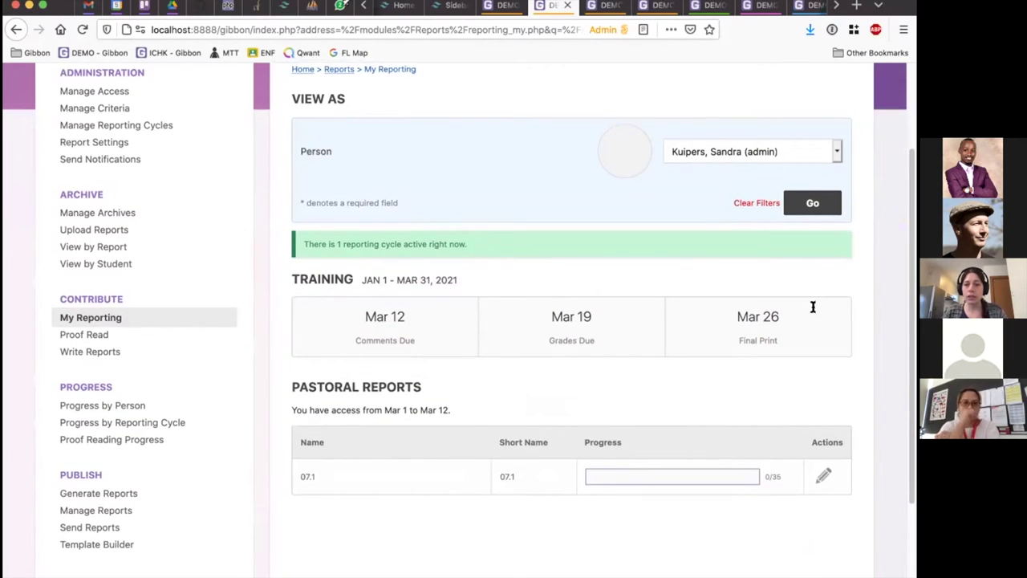
{"action": "left_click_drag", "start_coordinate": [365, 316], "coordinate": [803, 335]}
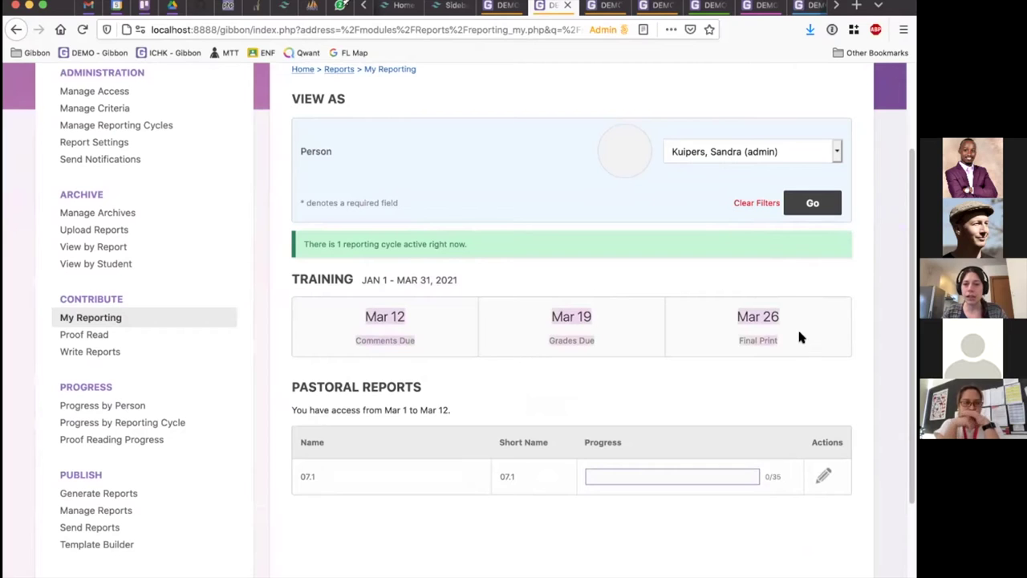
{"action": "left_click_drag", "start_coordinate": [318, 313], "coordinate": [826, 340]}
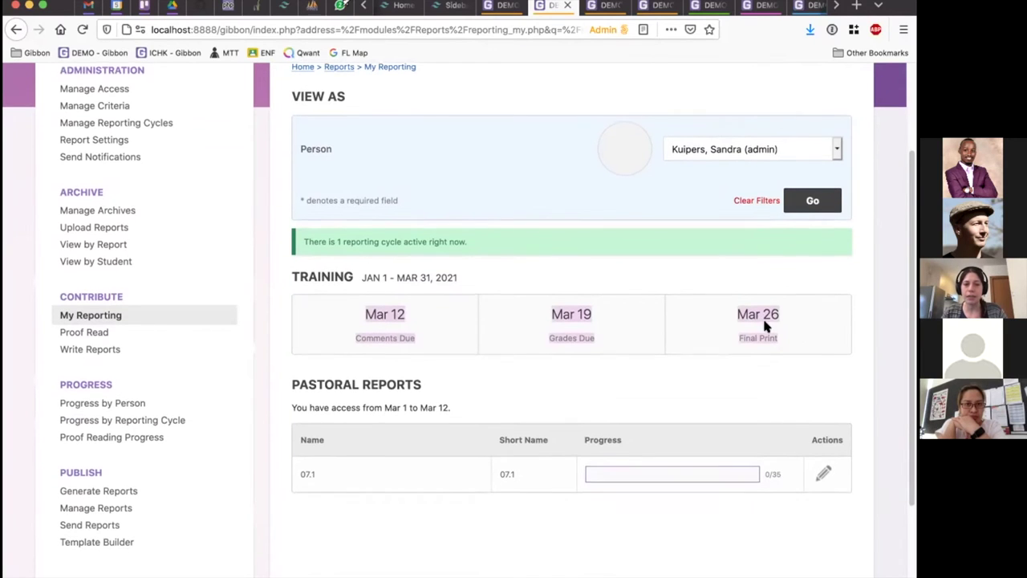
{"action": "scroll", "coordinate": [366, 532], "scroll_direction": "down", "scroll_amount": 1}
{"action": "left_click", "coordinate": [662, 319]}
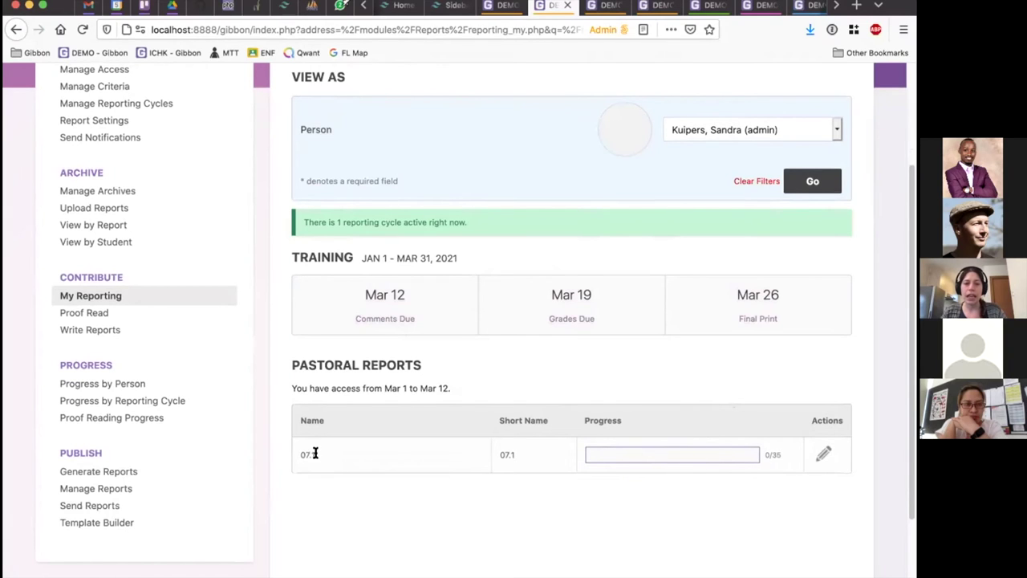
Examine the roll group listed under Pastoral Reports and the period during which access is granted.
{"action": "left_click_drag", "start_coordinate": [301, 455], "coordinate": [315, 457]}
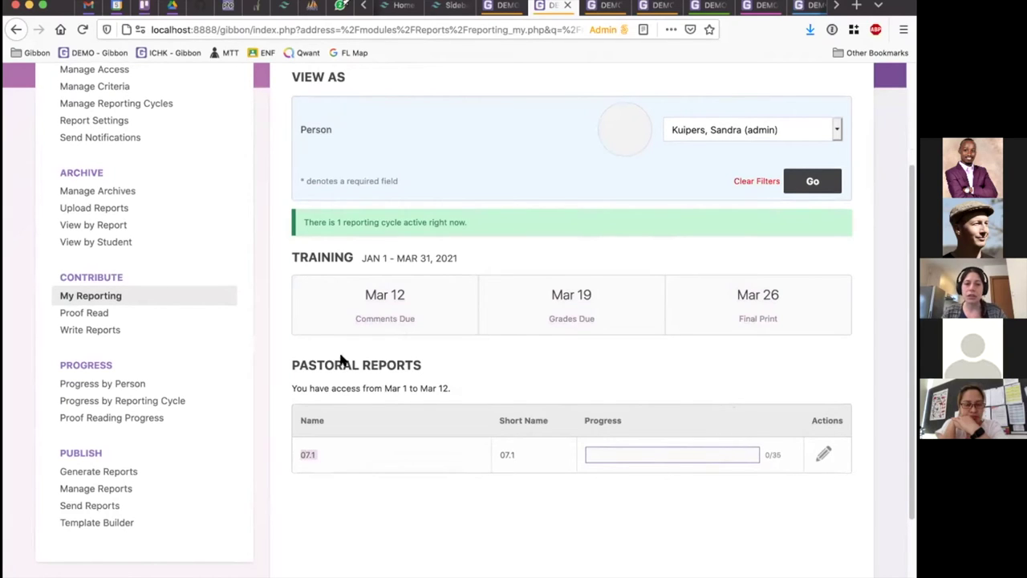
{"action": "left_click_drag", "start_coordinate": [291, 364], "coordinate": [411, 364]}
{"action": "left_click", "coordinate": [459, 365]}
{"action": "left_click", "coordinate": [292, 362]}
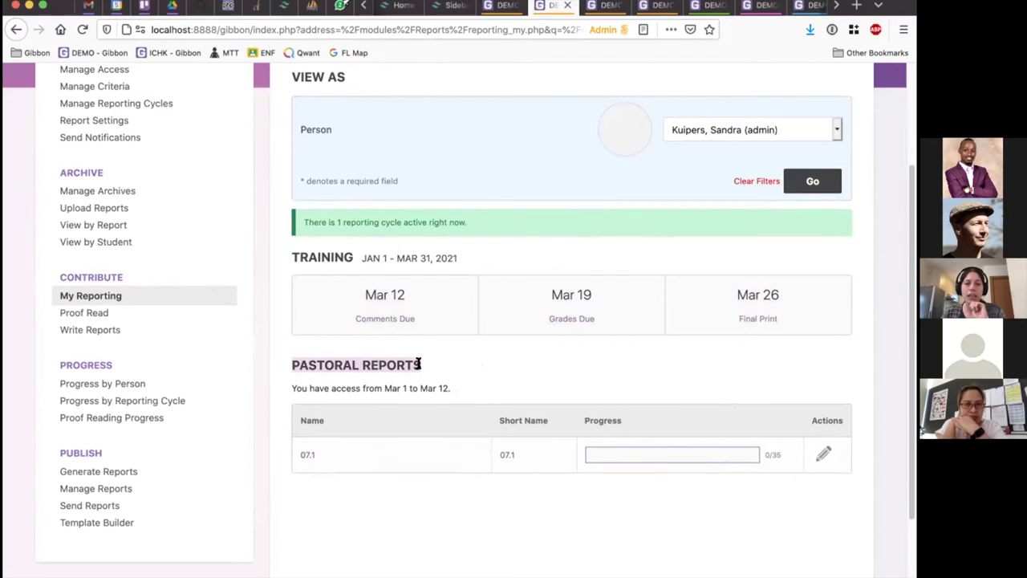
{"action": "left_click", "coordinate": [334, 382]}
{"action": "left_click_drag", "start_coordinate": [291, 386], "coordinate": [385, 388]}
{"action": "mouse_move", "coordinate": [385, 387]}
{"action": "left_mouse_down"}
{"action": "mouse_move", "coordinate": [479, 387]}
{"action": "mouse_move", "coordinate": [394, 386]}
{"action": "left_mouse_up"}
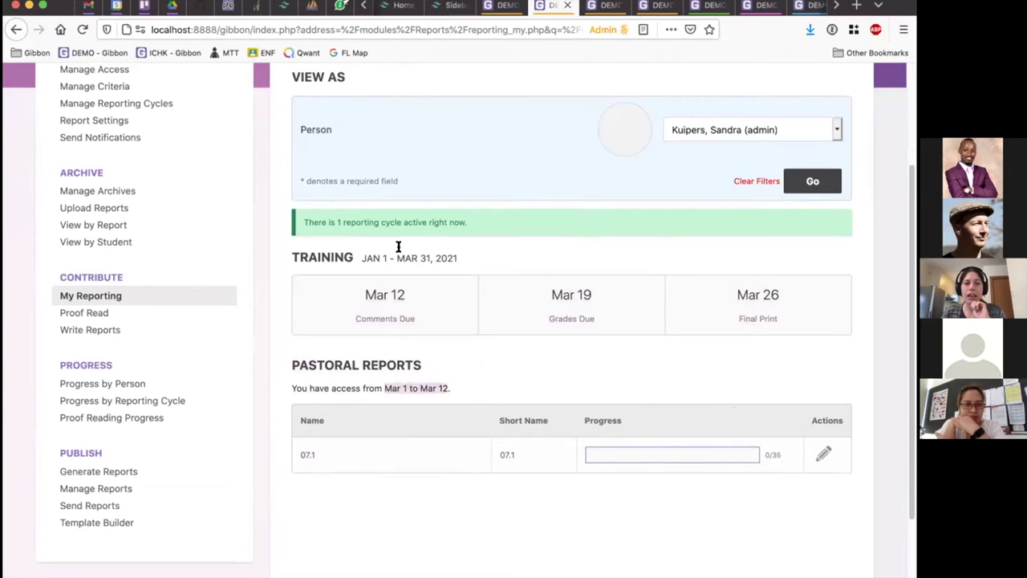
{"action": "mouse_move", "coordinate": [452, 387]}
{"action": "left_mouse_down"}
{"action": "mouse_move", "coordinate": [383, 388]}
{"action": "mouse_move", "coordinate": [439, 387]}
{"action": "left_mouse_up"}
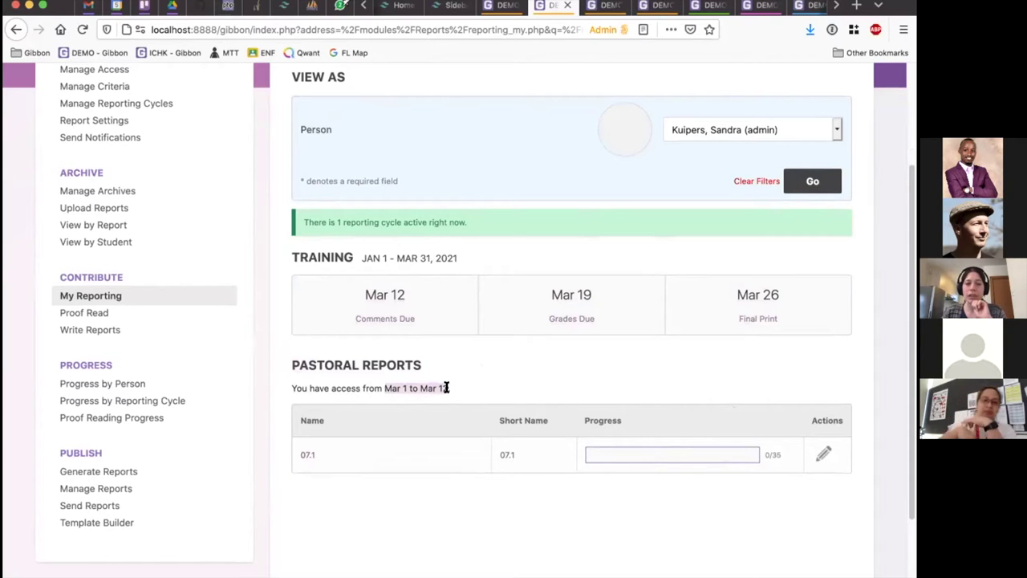
{"action": "left_click", "coordinate": [474, 386]}
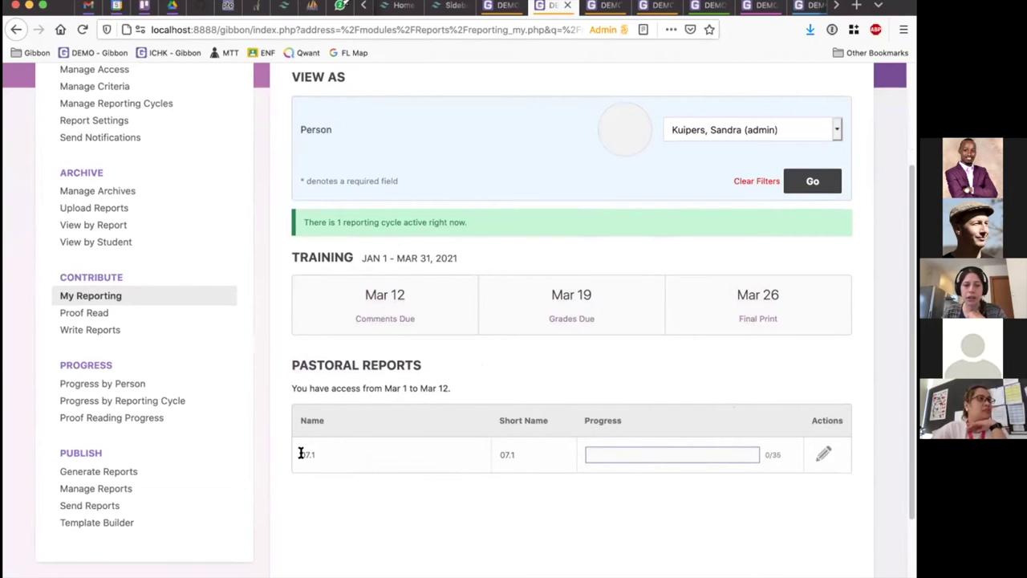
Open the Pastoral Reports for roll group 07.1 for writing and look through the To Do student list.
{"action": "left_click", "coordinate": [822, 456]}
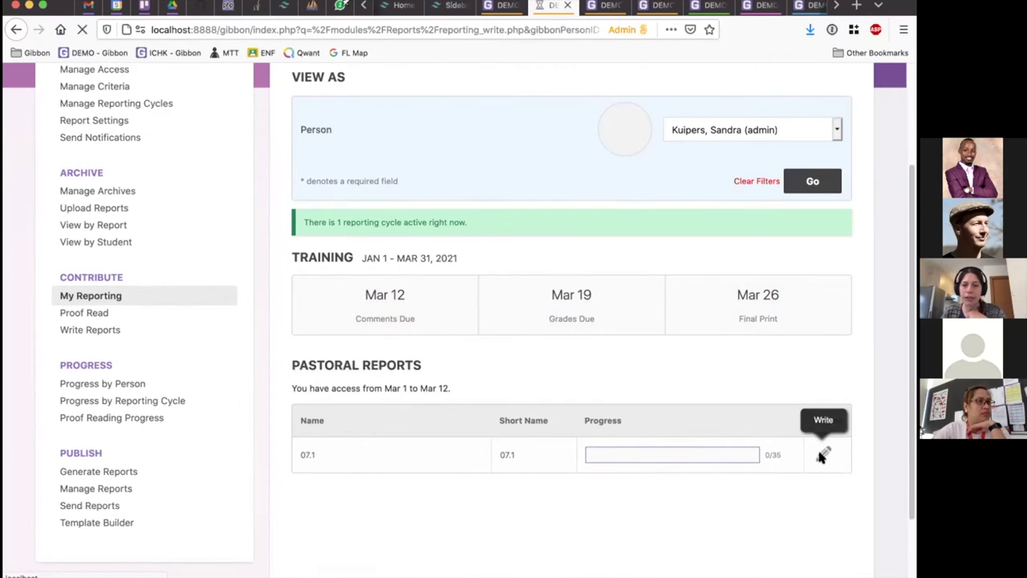
{"action": "scroll", "coordinate": [481, 240], "scroll_direction": "down", "scroll_amount": 1}
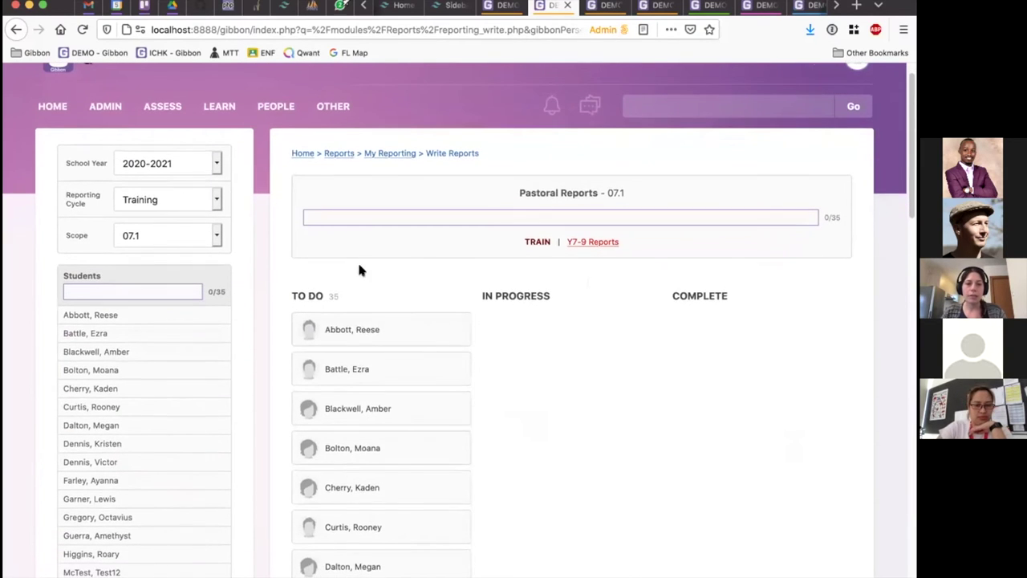
{"action": "scroll", "coordinate": [390, 296], "scroll_direction": "down", "scroll_amount": 5}
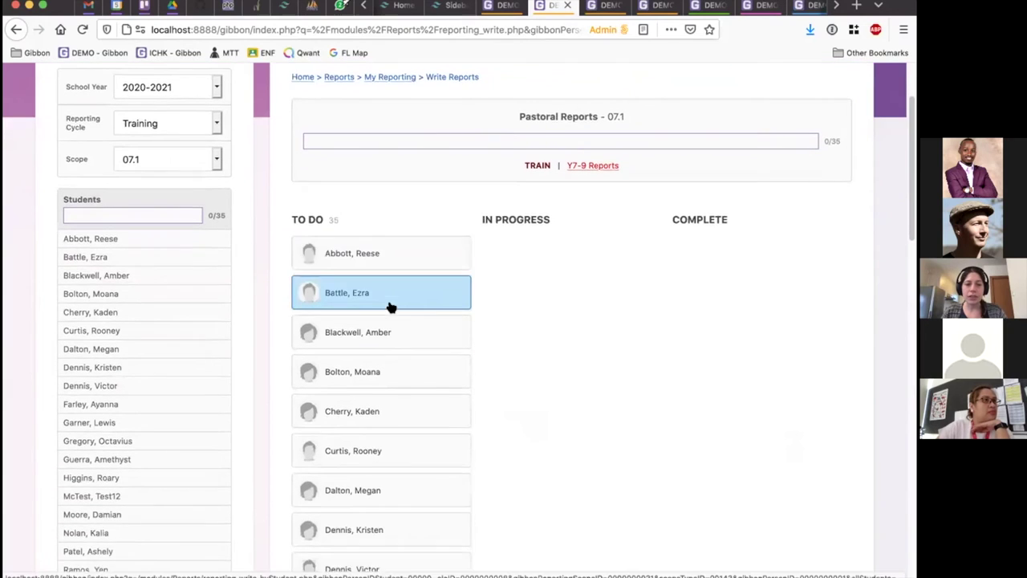
{"action": "scroll", "coordinate": [377, 329], "scroll_direction": "down", "scroll_amount": 8}
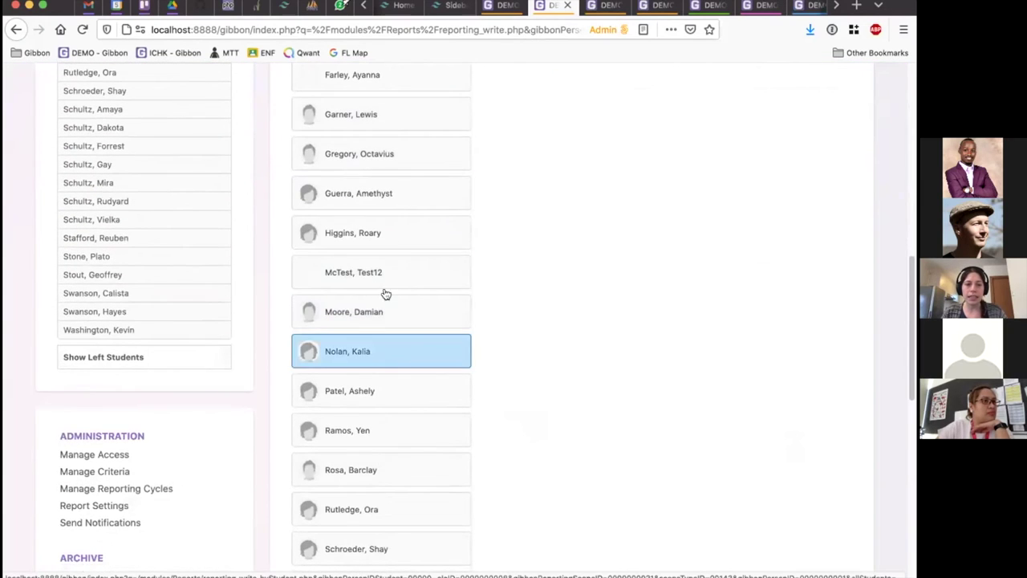
{"action": "scroll", "coordinate": [402, 377], "scroll_direction": "down", "scroll_amount": 3}
{"action": "scroll", "coordinate": [413, 375], "scroll_direction": "up", "scroll_amount": 10}
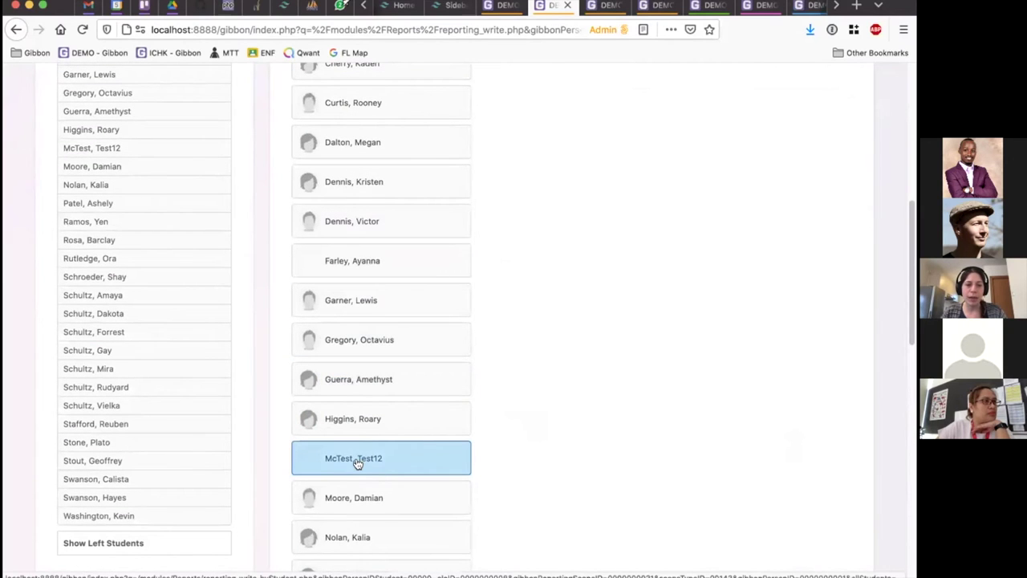
{"action": "scroll", "coordinate": [357, 462], "scroll_direction": "up", "scroll_amount": 5}
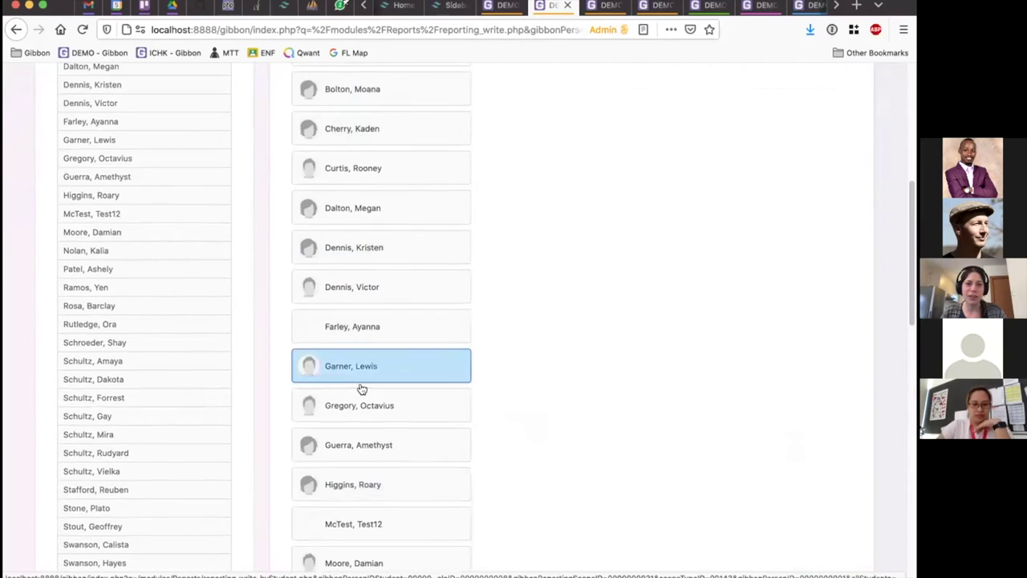
{"action": "scroll", "coordinate": [357, 409], "scroll_direction": "up", "scroll_amount": 2}
{"action": "scroll", "coordinate": [360, 465], "scroll_direction": "down", "scroll_amount": 10}
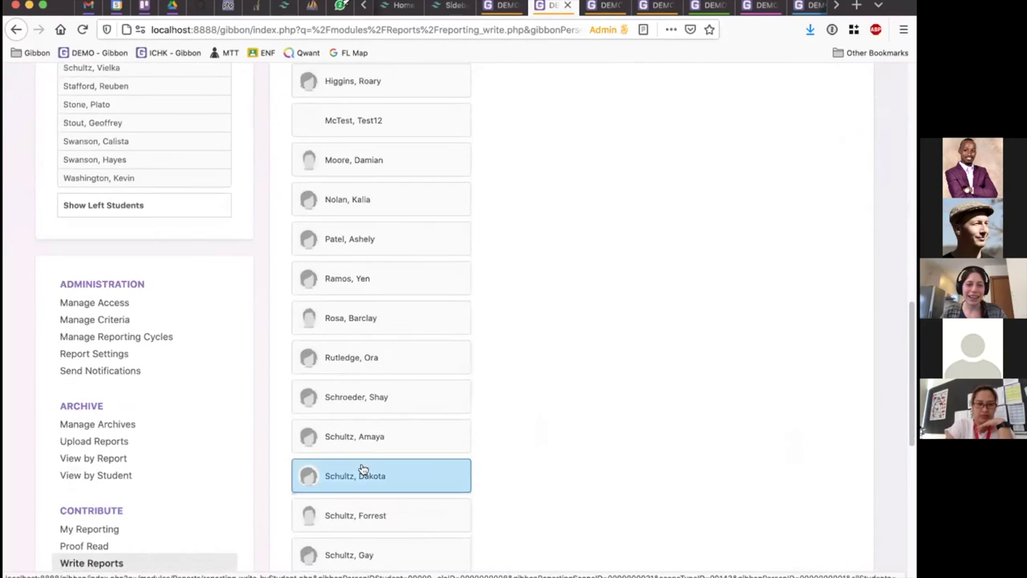
{"action": "scroll", "coordinate": [365, 469], "scroll_direction": "up", "scroll_amount": 8}
{"action": "scroll", "coordinate": [368, 468], "scroll_direction": "up", "scroll_amount": 3}
Look at the first student's pastoral report form and return to the roll group 07.1 student list.
{"action": "left_click", "coordinate": [357, 364]}
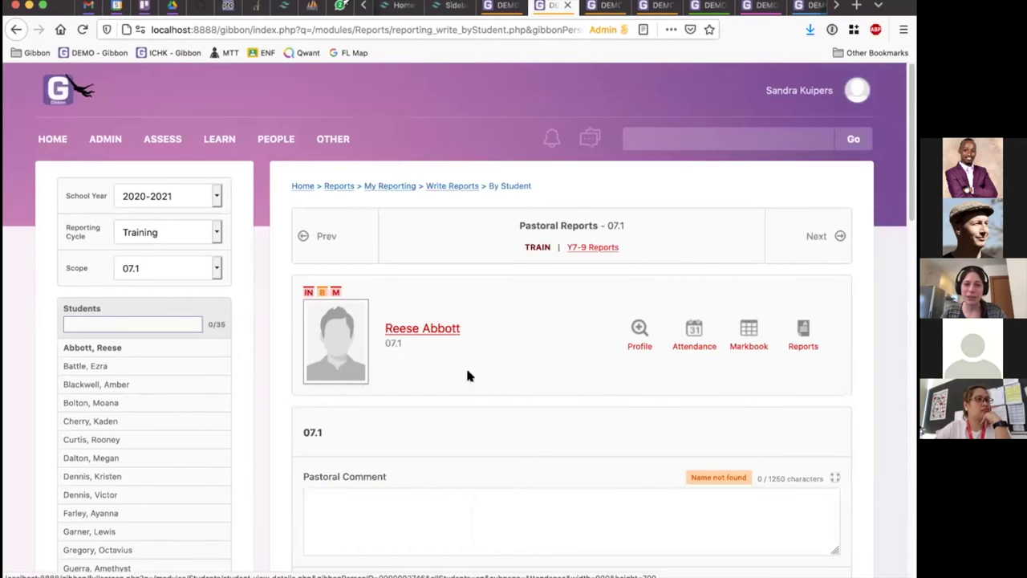
{"action": "scroll", "coordinate": [481, 366], "scroll_direction": "down", "scroll_amount": 1}
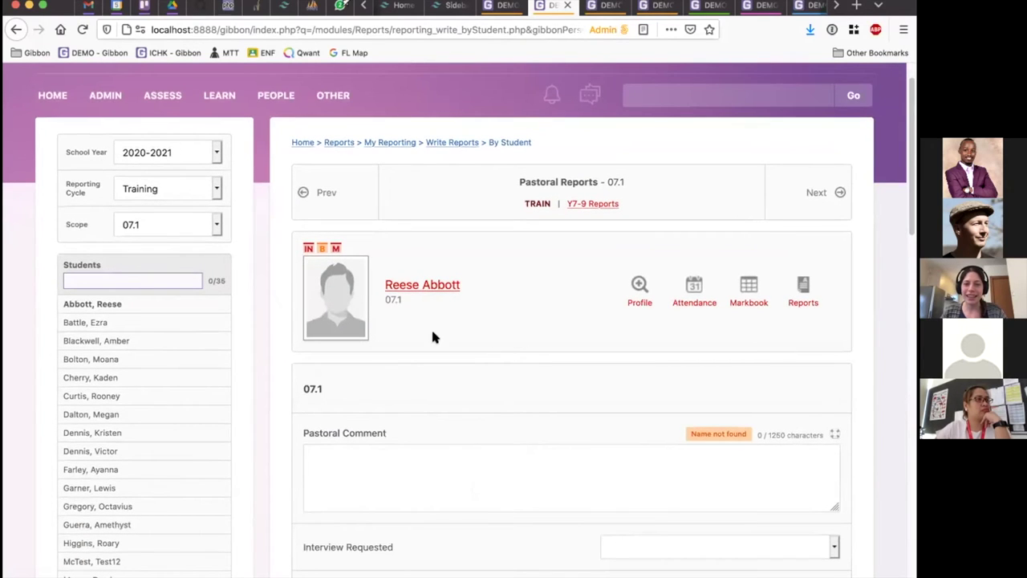
{"action": "scroll", "coordinate": [468, 337], "scroll_direction": "down", "scroll_amount": 1}
{"action": "left_click", "coordinate": [16, 29]}
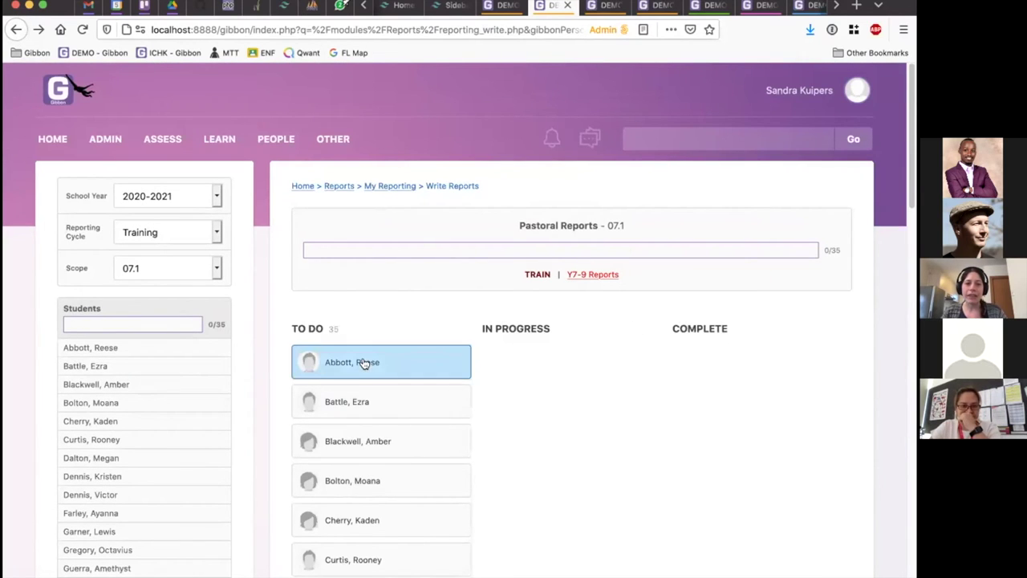
Open the report form of the first student in the To Do column and check the student's alert badges.
{"action": "scroll", "coordinate": [356, 337], "scroll_direction": "down", "scroll_amount": 6}
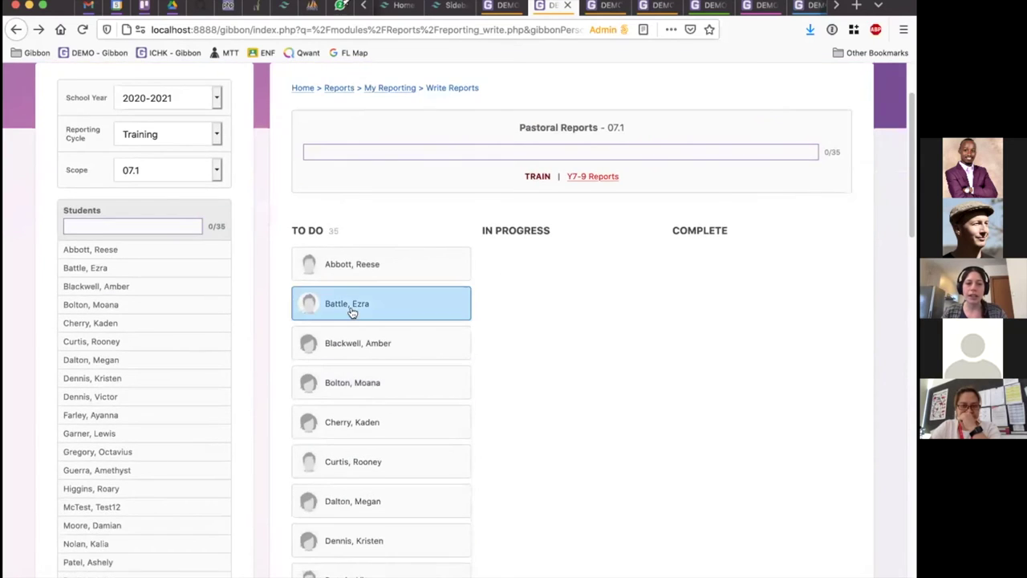
{"action": "scroll", "coordinate": [359, 363], "scroll_direction": "down", "scroll_amount": 6}
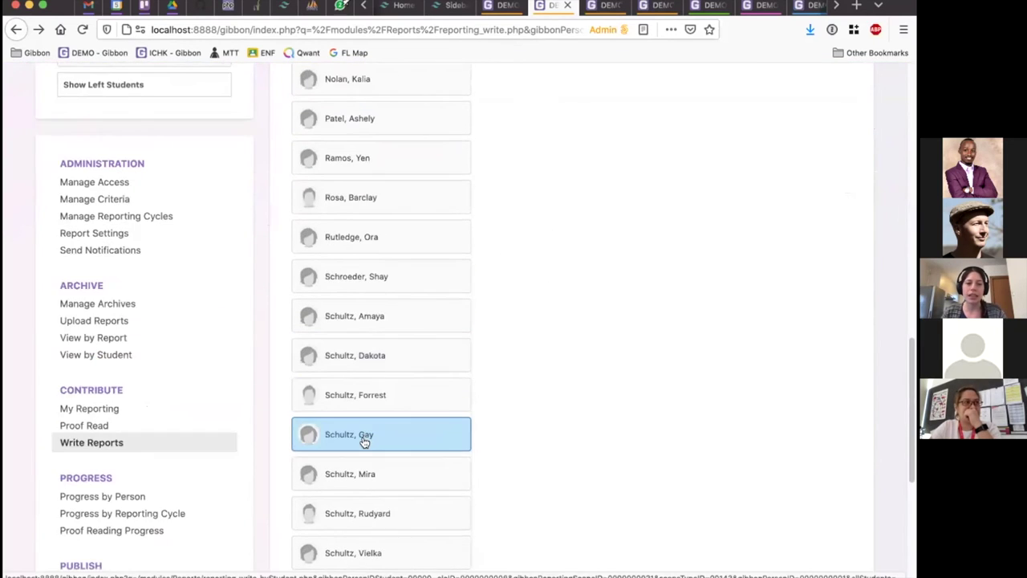
{"action": "scroll", "coordinate": [362, 434], "scroll_direction": "up", "scroll_amount": 8}
{"action": "scroll", "coordinate": [361, 381], "scroll_direction": "up", "scroll_amount": 5}
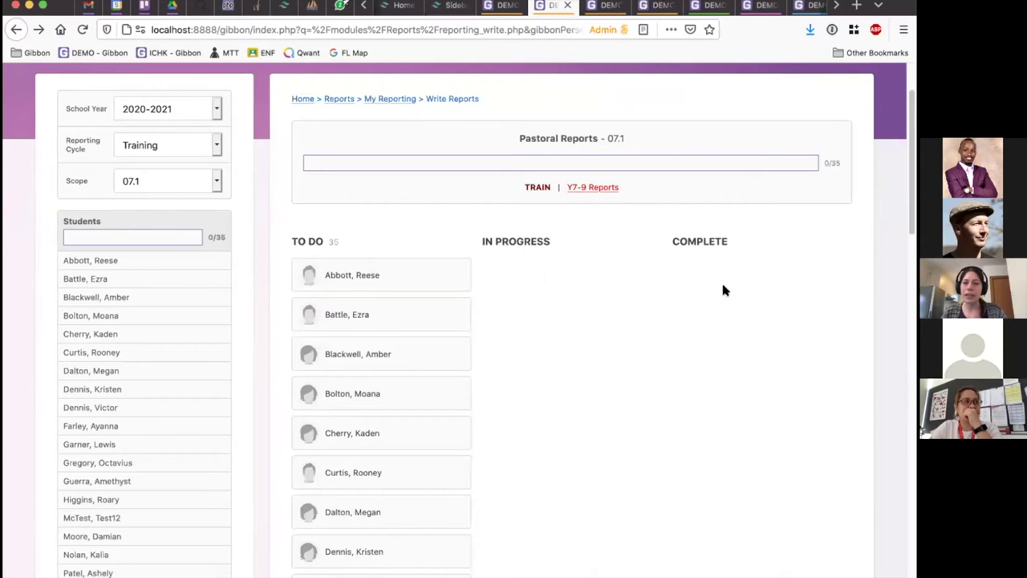
{"action": "scroll", "coordinate": [767, 265], "scroll_direction": "up", "scroll_amount": 1}
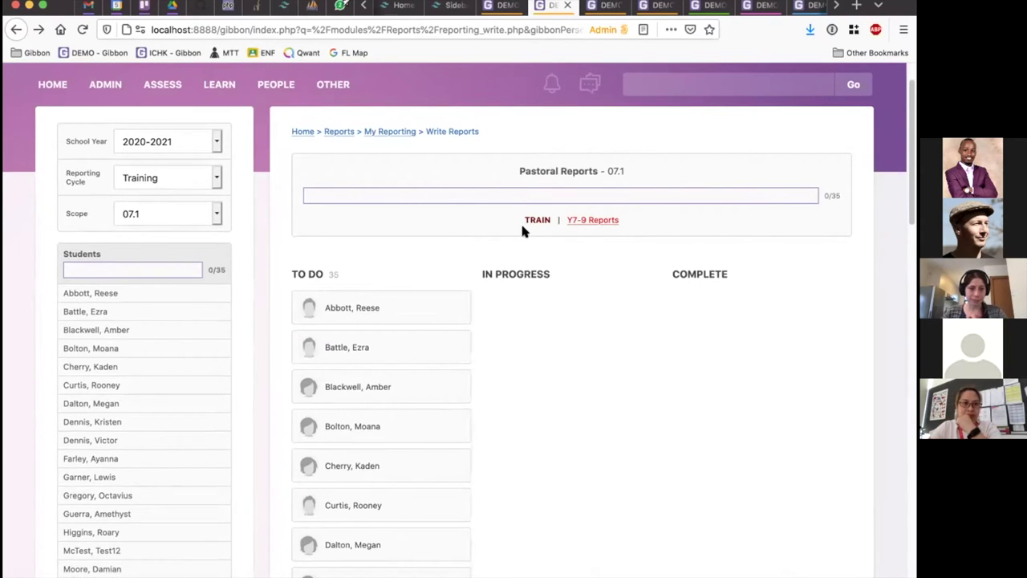
{"action": "left_click", "coordinate": [394, 305]}
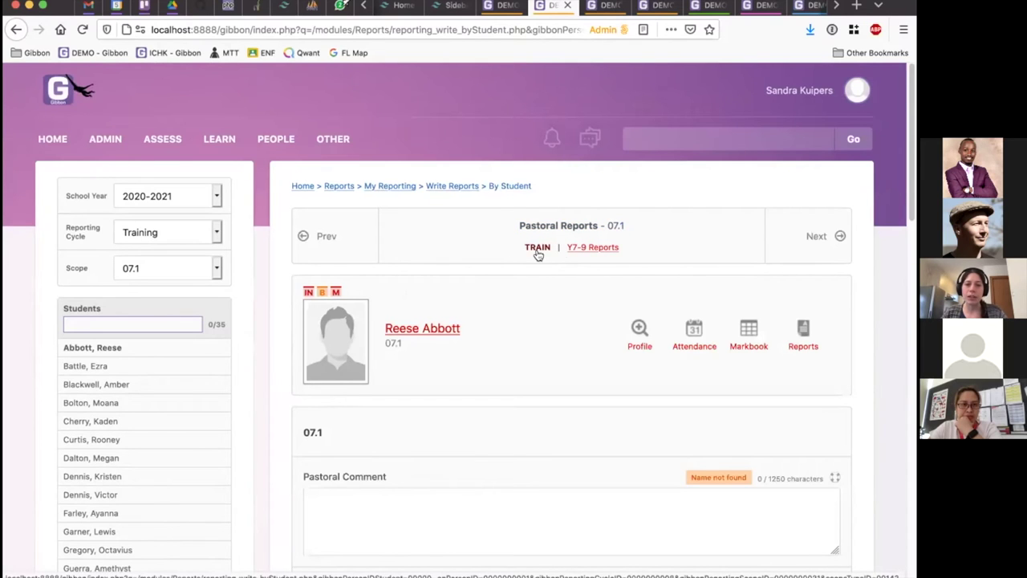
{"action": "scroll", "coordinate": [530, 273], "scroll_direction": "down", "scroll_amount": 1}
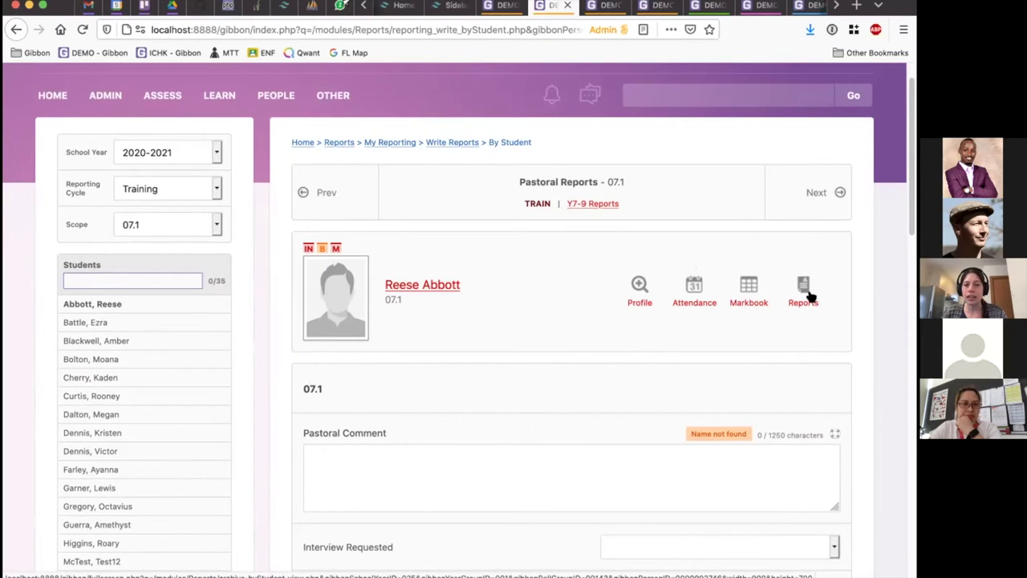
{"action": "mouse_move", "coordinate": [323, 250]}
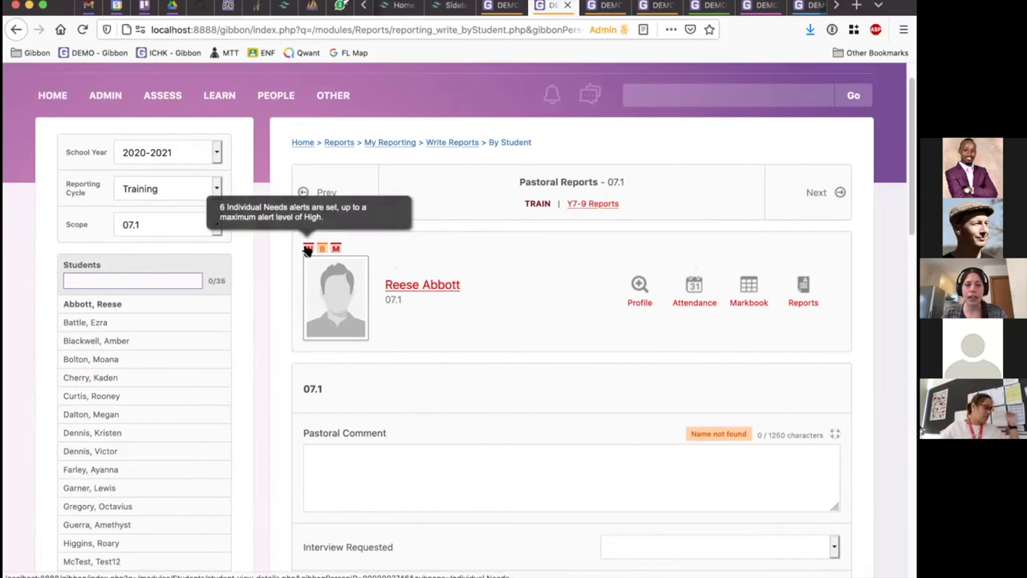
Examine the Pastoral Comment criterion on the student's report form.
{"action": "scroll", "coordinate": [313, 247], "scroll_direction": "down", "scroll_amount": 2}
{"action": "scroll", "coordinate": [317, 273], "scroll_direction": "down", "scroll_amount": 2}
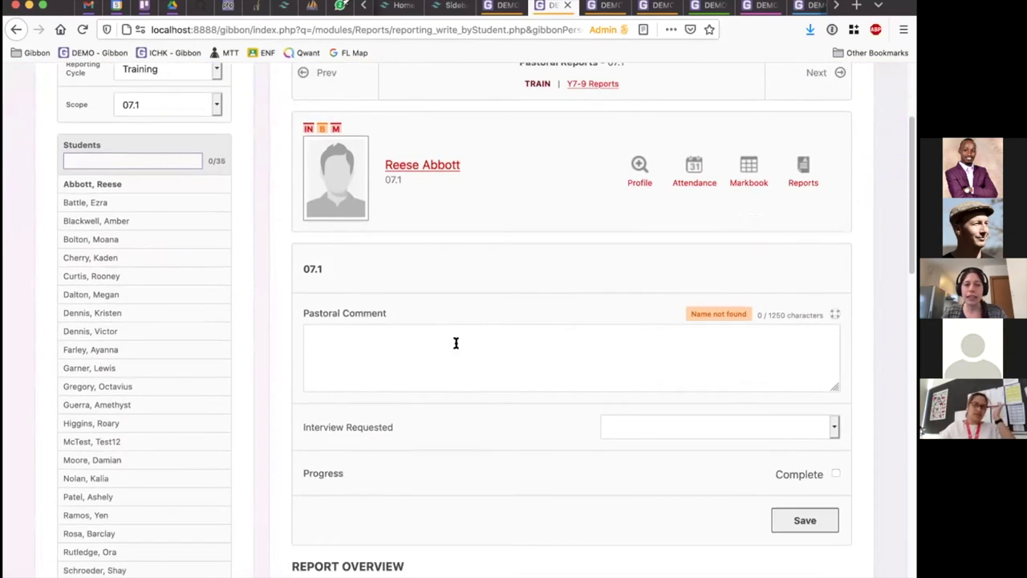
{"action": "scroll", "coordinate": [401, 305], "scroll_direction": "down", "scroll_amount": 1}
{"action": "left_click", "coordinate": [415, 320]}
{"action": "left_click", "coordinate": [301, 282]}
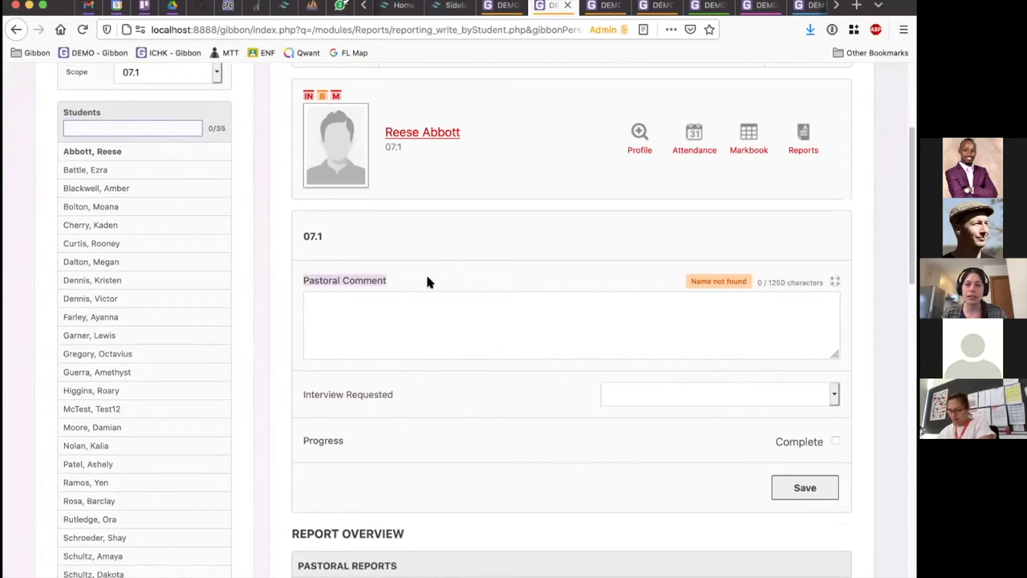
Enter the filler text "gfdsgfdsgfsgfdsgfds" as the Pastoral Comment to try out the name check and character counter.
{"action": "left_click", "coordinate": [576, 340]}
{"action": "left_click", "coordinate": [783, 282]}
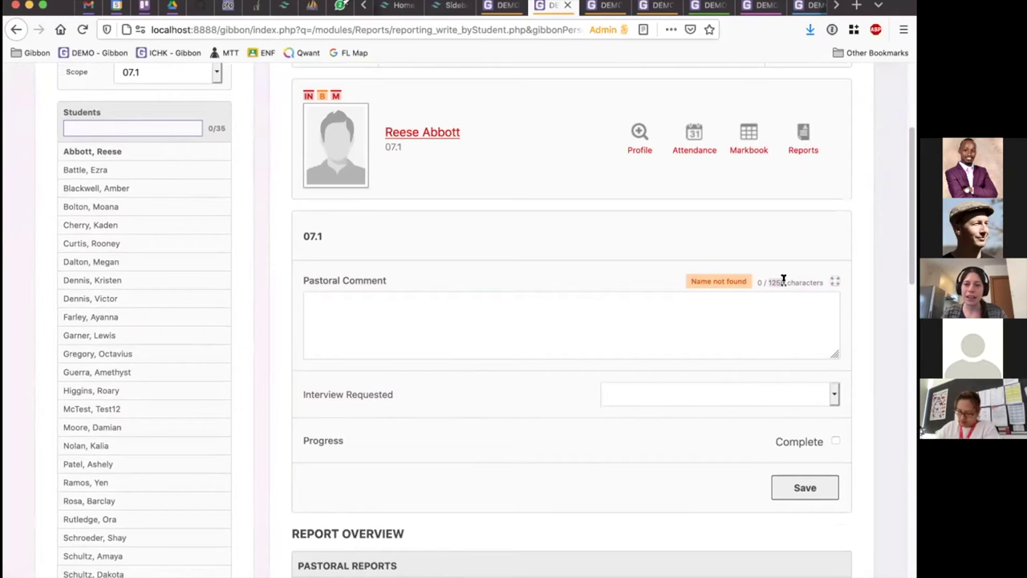
{"action": "left_click", "coordinate": [449, 312]}
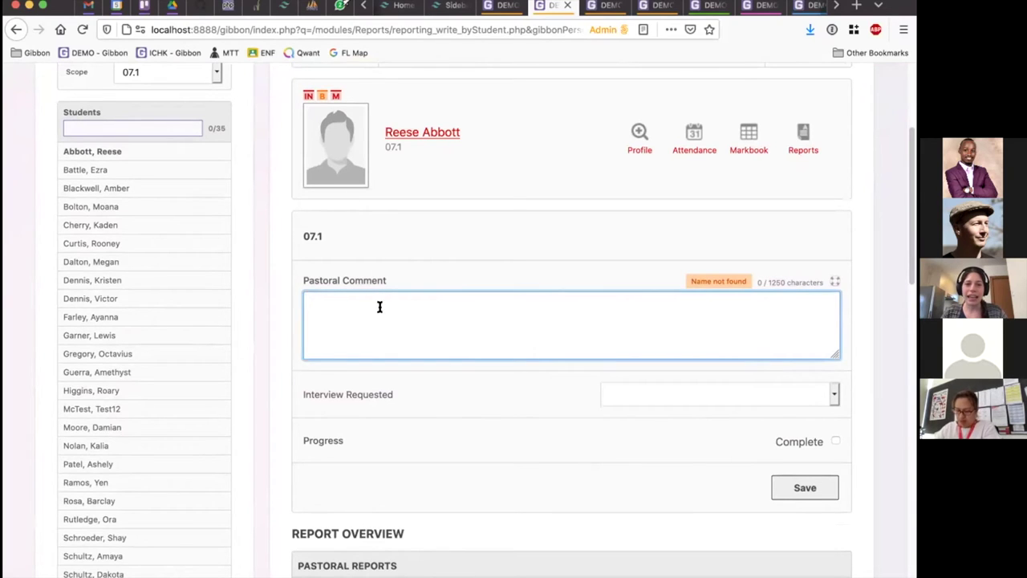
{"action": "type", "text": "gfdsgfdsgfsgfdsgfds"}
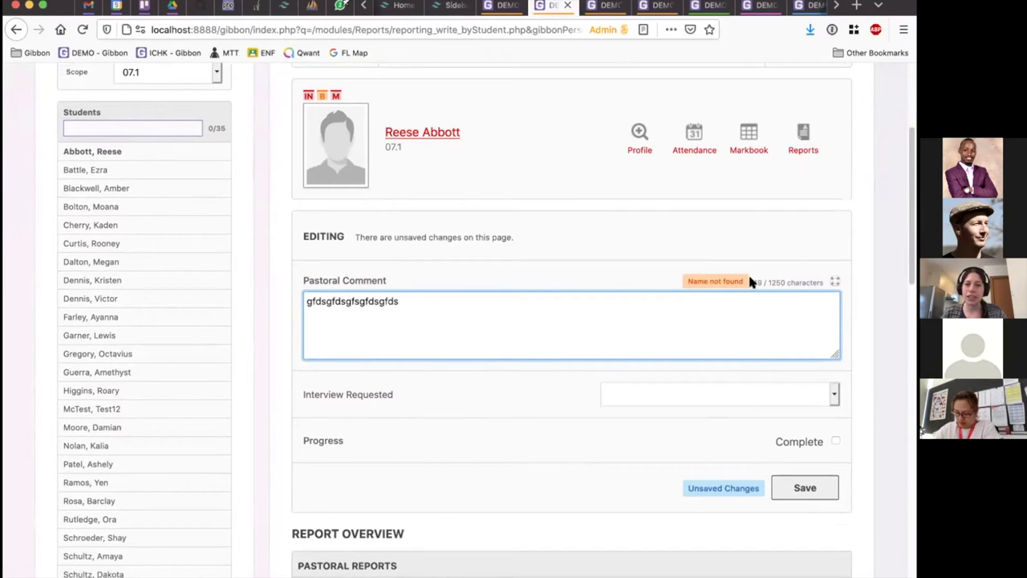
{"action": "left_click_drag", "start_coordinate": [521, 289], "coordinate": [293, 293]}
{"action": "scroll", "coordinate": [502, 373], "scroll_direction": "up", "scroll_amount": 1}
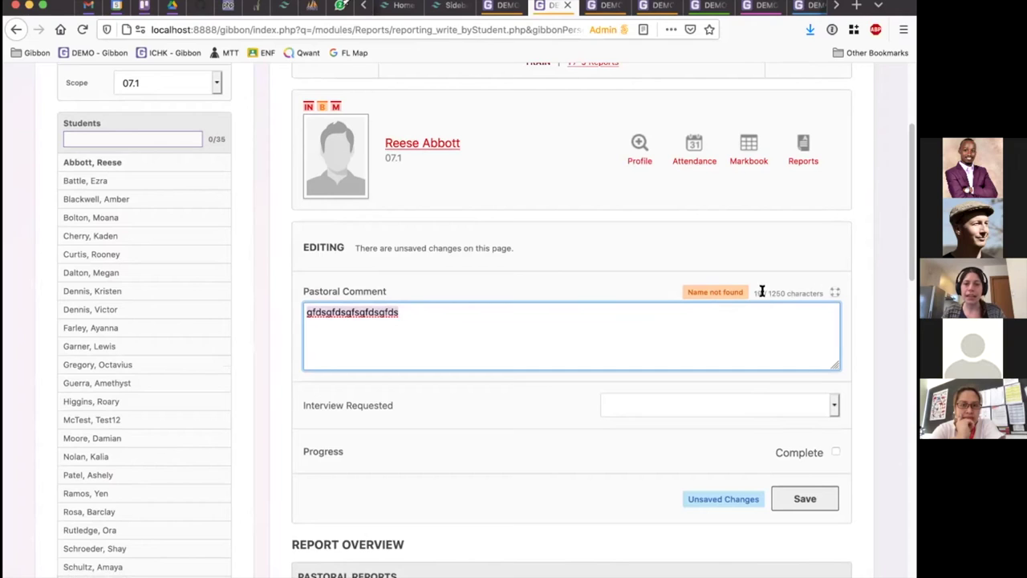
{"action": "key", "text": "super+a"}
{"action": "left_click", "coordinate": [323, 309]}
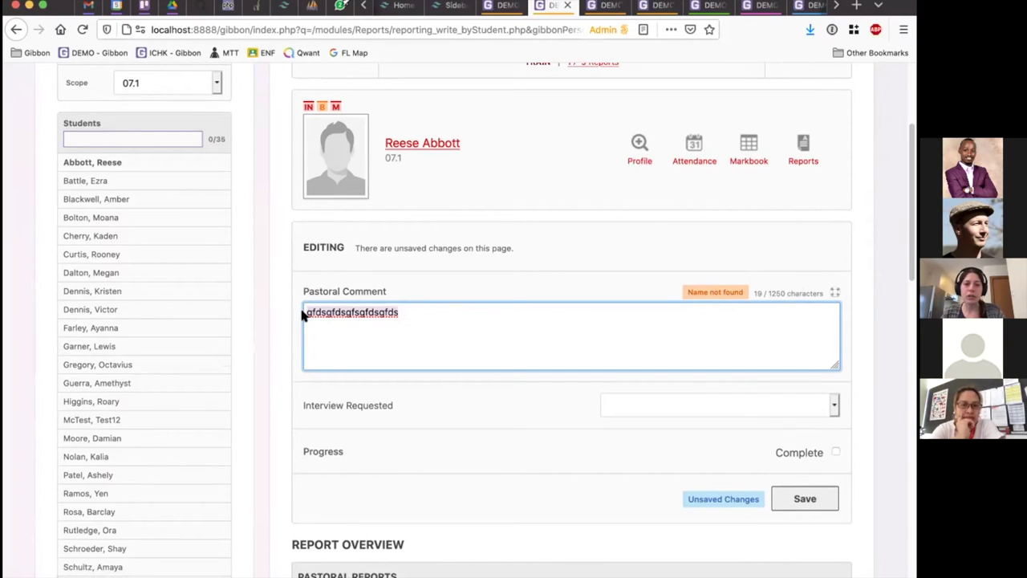
{"action": "mouse_move", "coordinate": [309, 312]}
{"action": "left_mouse_down"}
{"action": "mouse_move", "coordinate": [425, 315]}
{"action": "mouse_move", "coordinate": [310, 310]}
{"action": "left_mouse_up"}
{"action": "left_click", "coordinate": [423, 316]}
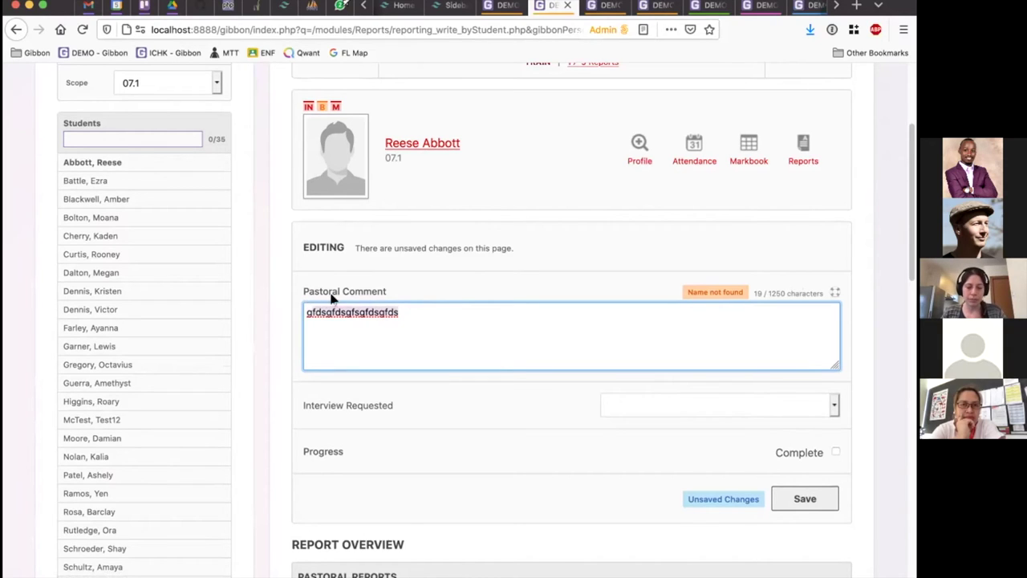
Replace the filler text in the Pastoral Comment with "she" to try out the pronoun check.
{"action": "key", "text": "BackSpace"}
{"action": "type", "text": "fds"}
{"action": "key", "text": "BackSpace"}
{"action": "key", "text": "BackSpace"}
{"action": "key", "text": "BackSpace"}
{"action": "type", "text": "she"}
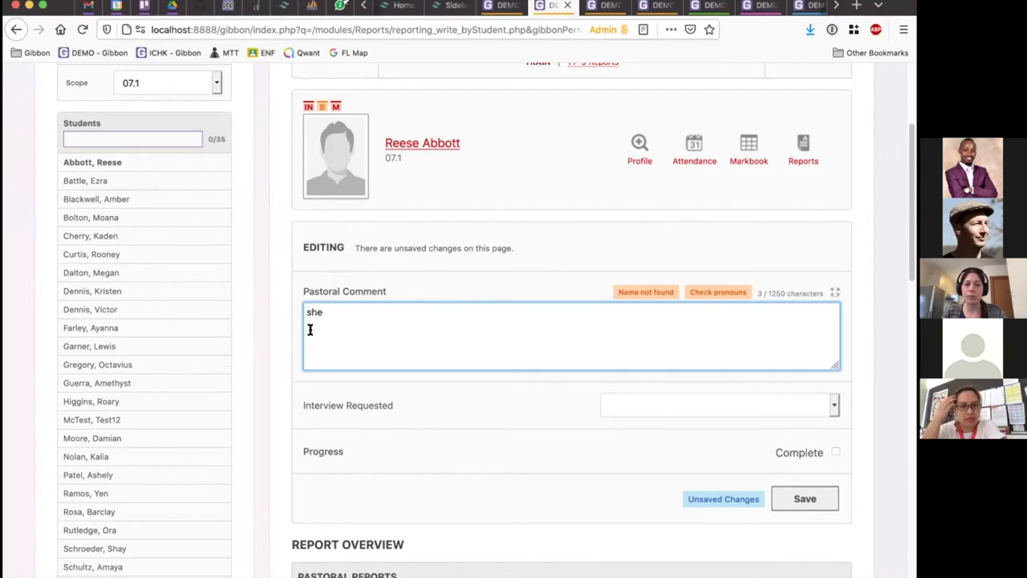
{"action": "left_click_drag", "start_coordinate": [383, 320], "coordinate": [282, 289]}
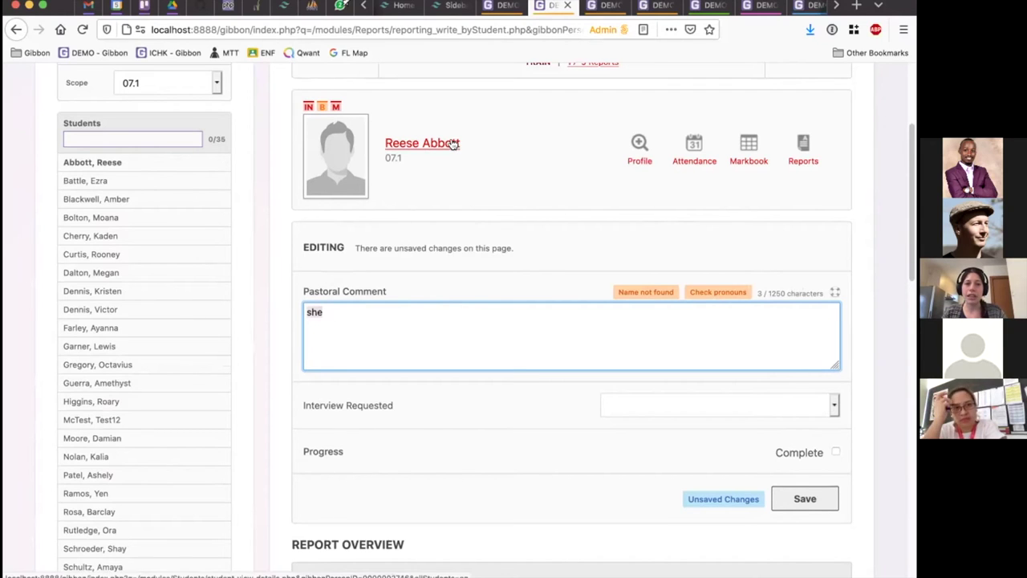
{"action": "left_click", "coordinate": [328, 318]}
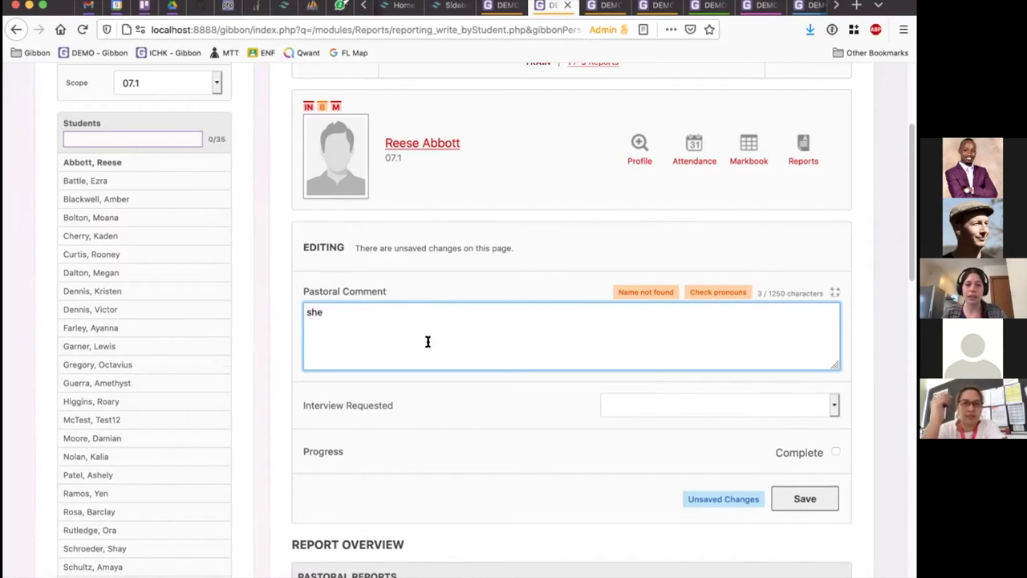
Set Interview Requested to Yes for the first student.
{"action": "scroll", "coordinate": [449, 335], "scroll_direction": "down", "scroll_amount": 2}
{"action": "left_click", "coordinate": [670, 328]}
{"action": "left_click", "coordinate": [671, 329]}
{"action": "left_click", "coordinate": [671, 330]}
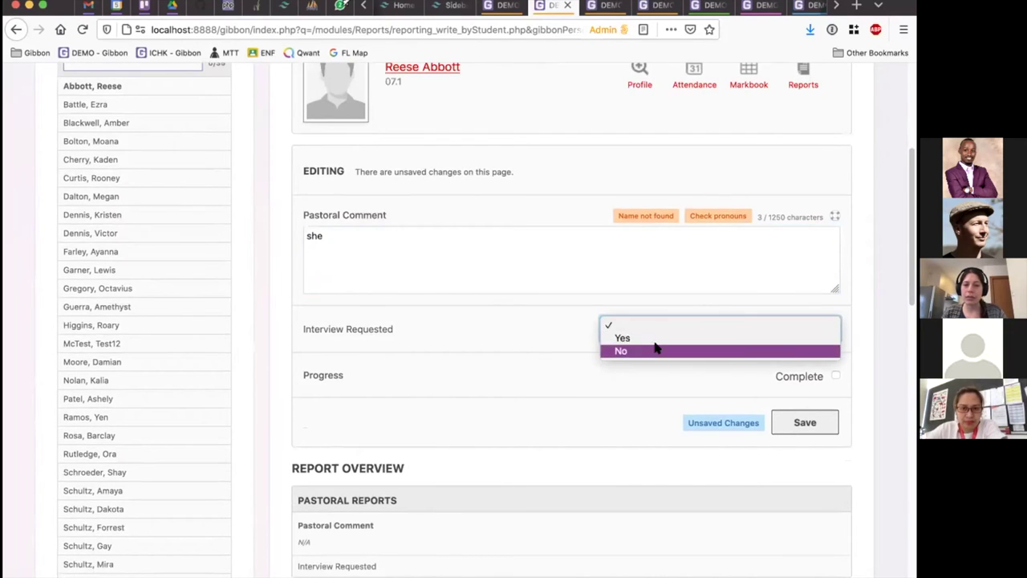
{"action": "left_click", "coordinate": [656, 338]}
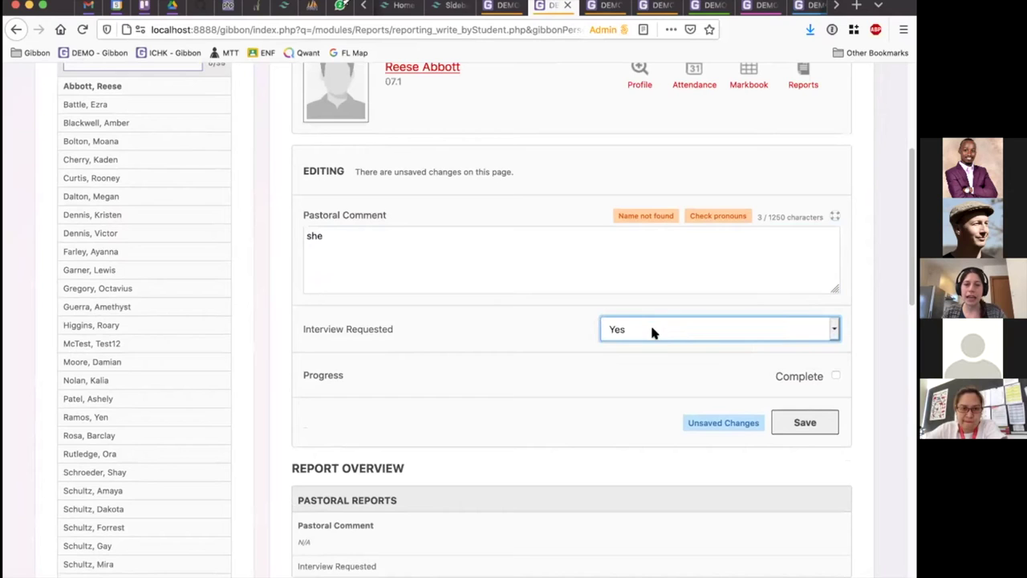
Replace the Pastoral Comment with the student's first name followed by "needs to talk to me!".
{"action": "left_click", "coordinate": [389, 248]}
{"action": "scroll", "coordinate": [393, 223], "scroll_direction": "up", "scroll_amount": 2}
{"action": "type", "text": "she"}
{"action": "key", "text": "super+a"}
{"action": "type", "text": "Reese"}
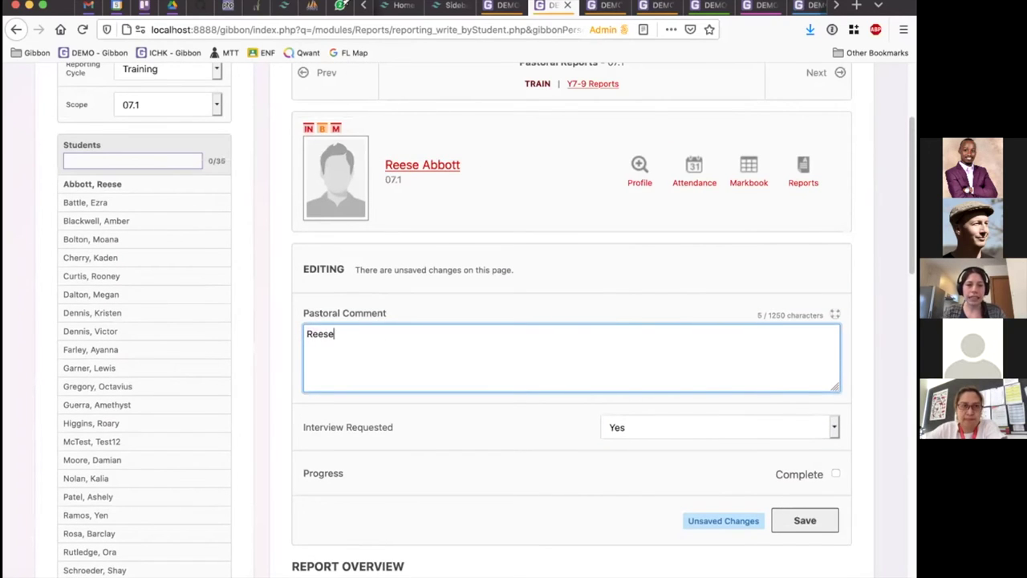
{"action": "type", "text": " s"}
{"action": "key", "text": "BackSpace"}
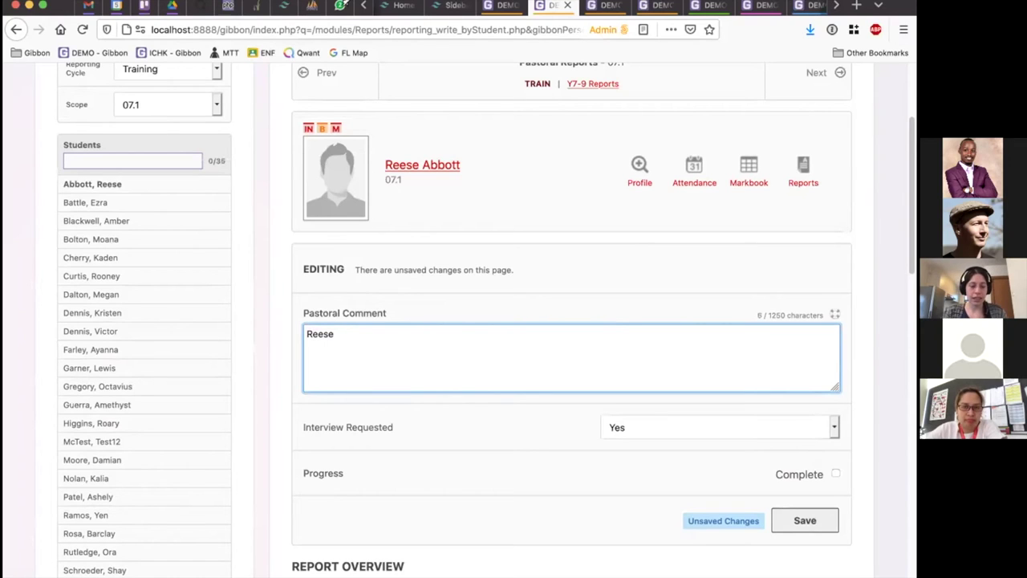
{"action": "type", "text": "needs to talk to me!"}
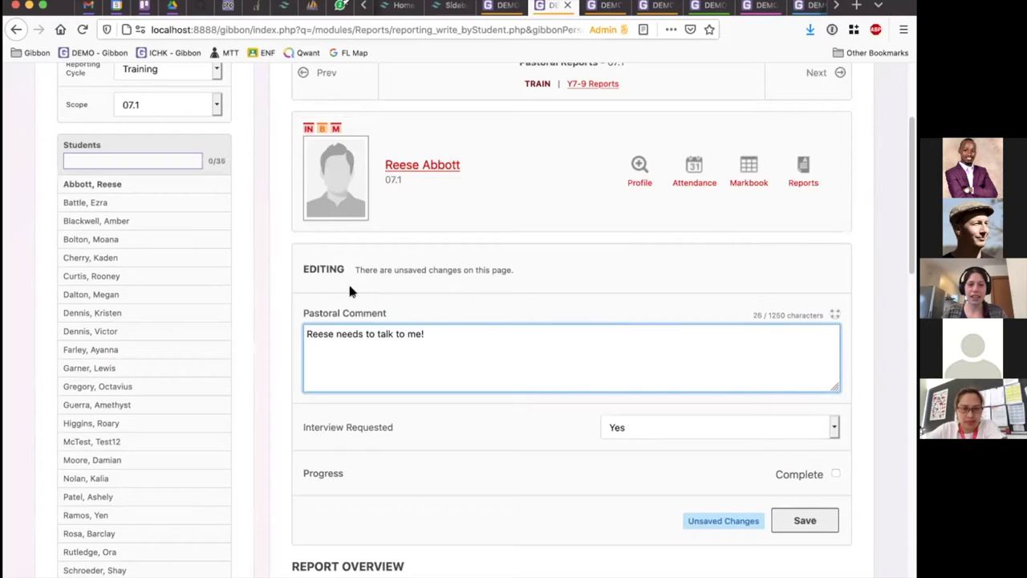
{"action": "scroll", "coordinate": [519, 289], "scroll_direction": "down", "scroll_amount": 1}
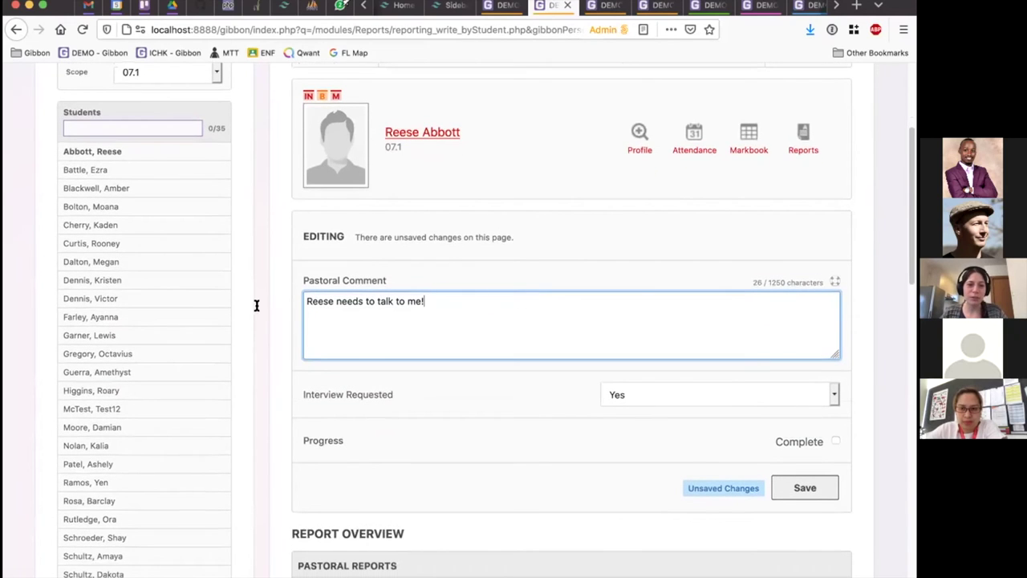
{"action": "key", "text": "super+a"}
{"action": "scroll", "coordinate": [582, 333], "scroll_direction": "up", "scroll_amount": 1}
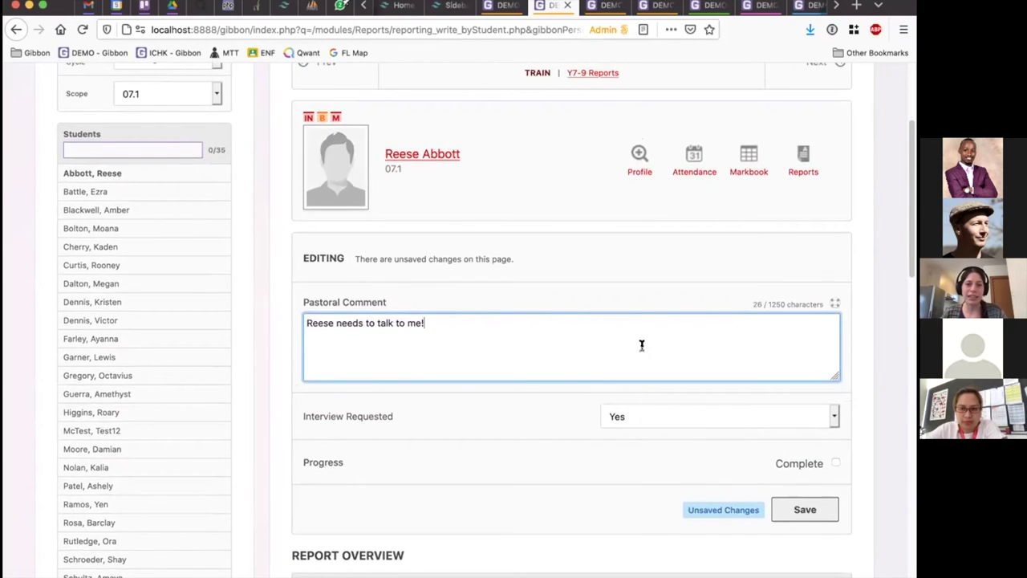
{"action": "left_click", "coordinate": [577, 355]}
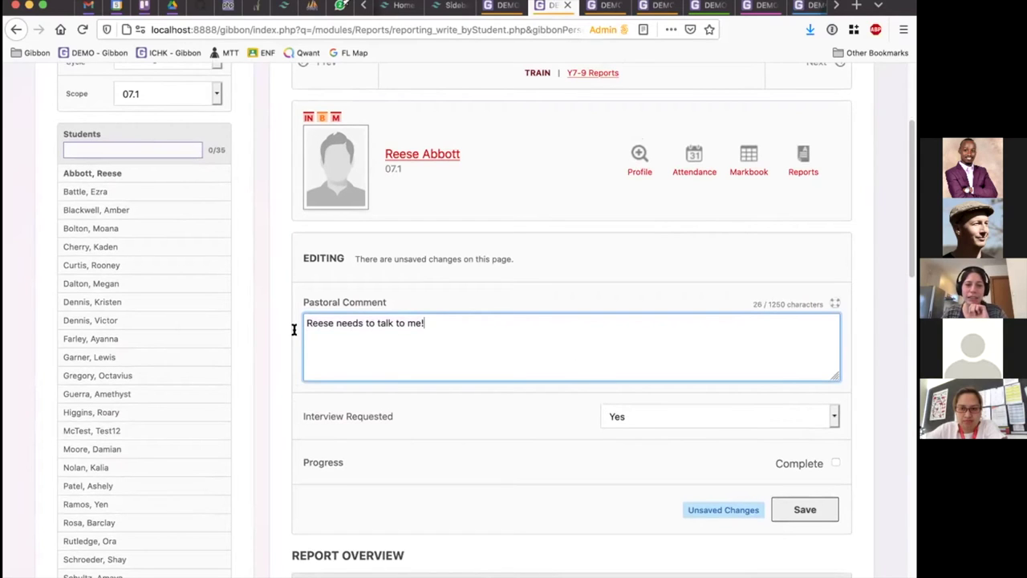
{"action": "key", "text": "super+a"}
{"action": "left_click", "coordinate": [492, 333]}
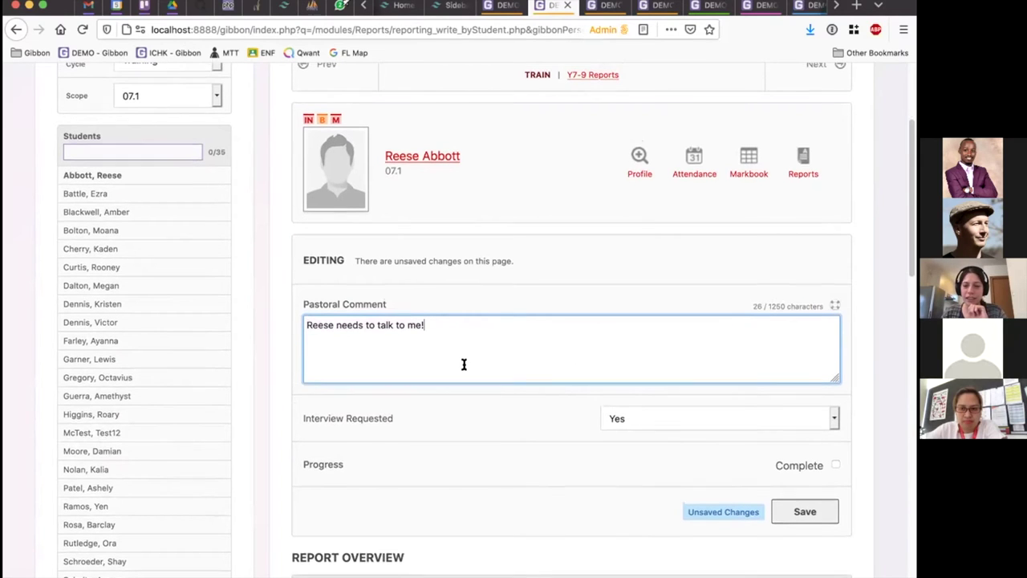
{"action": "scroll", "coordinate": [463, 362], "scroll_direction": "up", "scroll_amount": 2}
{"action": "scroll", "coordinate": [467, 363], "scroll_direction": "down", "scroll_amount": 1}
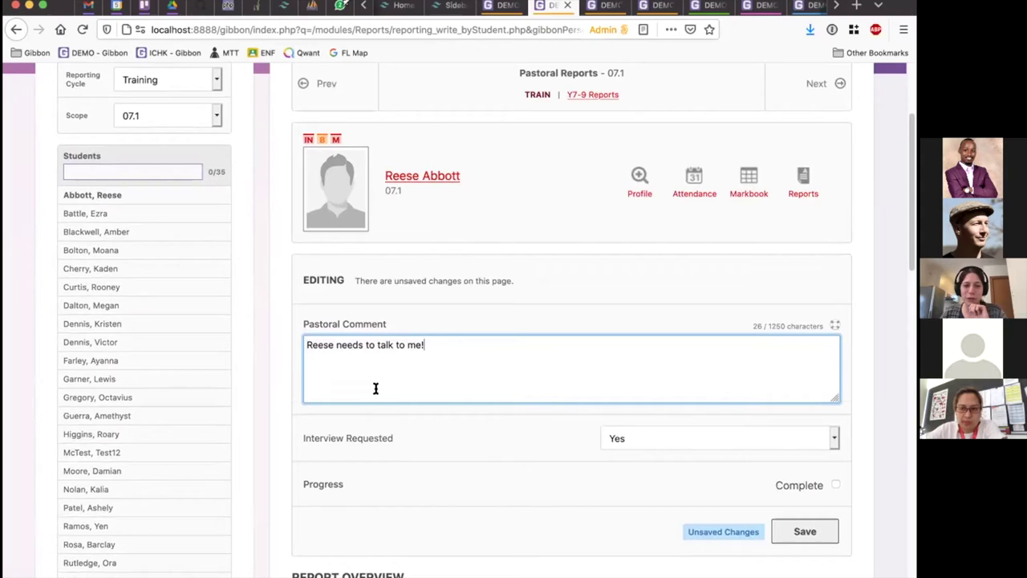
{"action": "key", "text": "super+a"}
{"action": "left_click", "coordinate": [461, 353]}
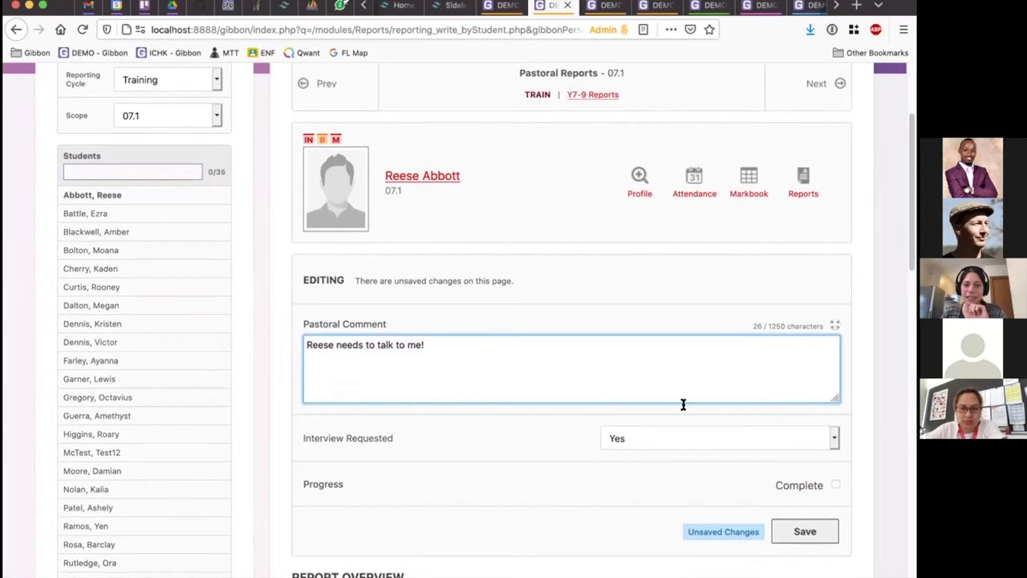
Keep Interview Requested at Yes and mark the first student's report progress as Complete.
{"action": "left_click", "coordinate": [642, 438]}
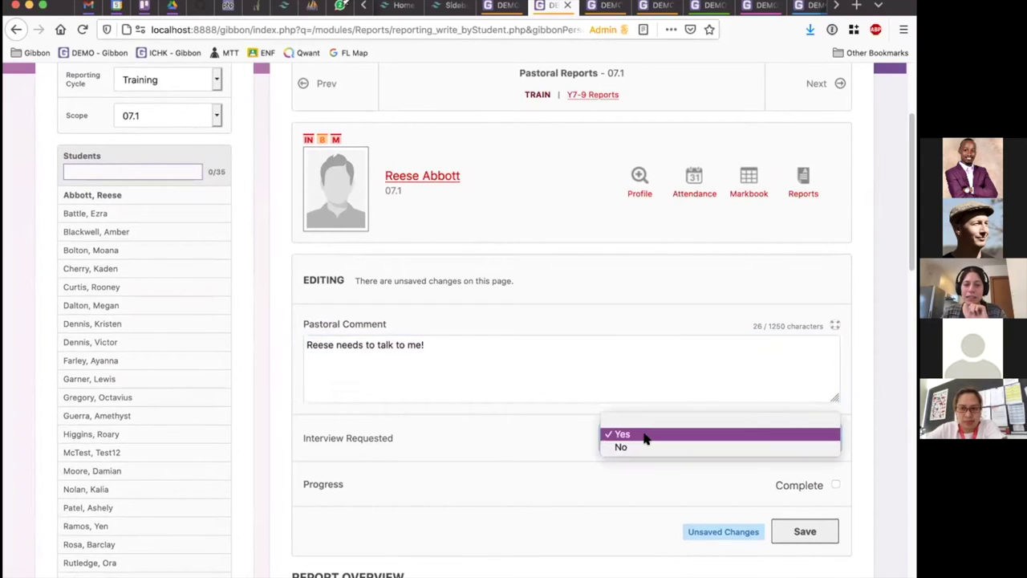
{"action": "left_click", "coordinate": [646, 436]}
{"action": "scroll", "coordinate": [642, 337], "scroll_direction": "down", "scroll_amount": 1}
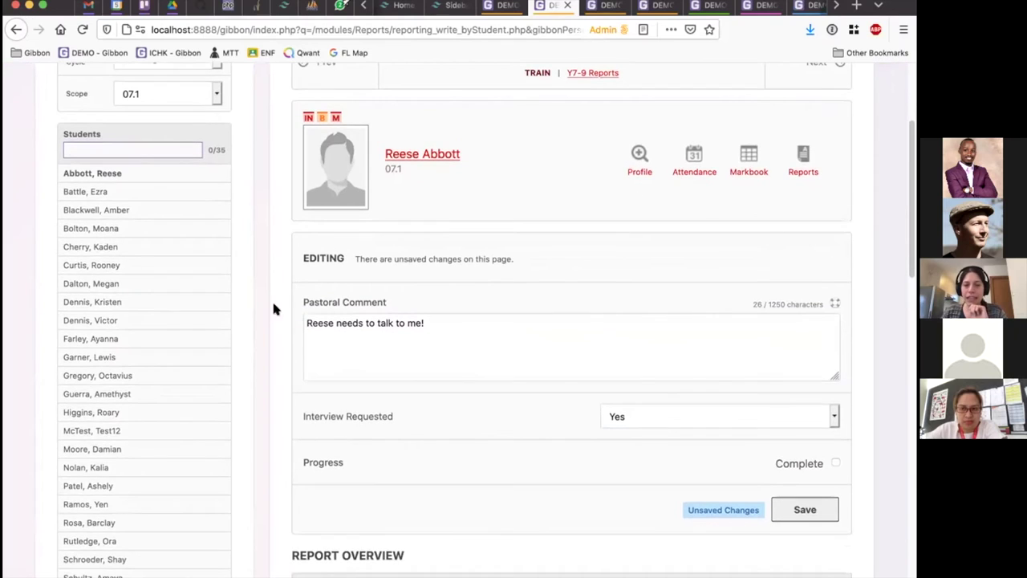
{"action": "left_click", "coordinate": [835, 463]}
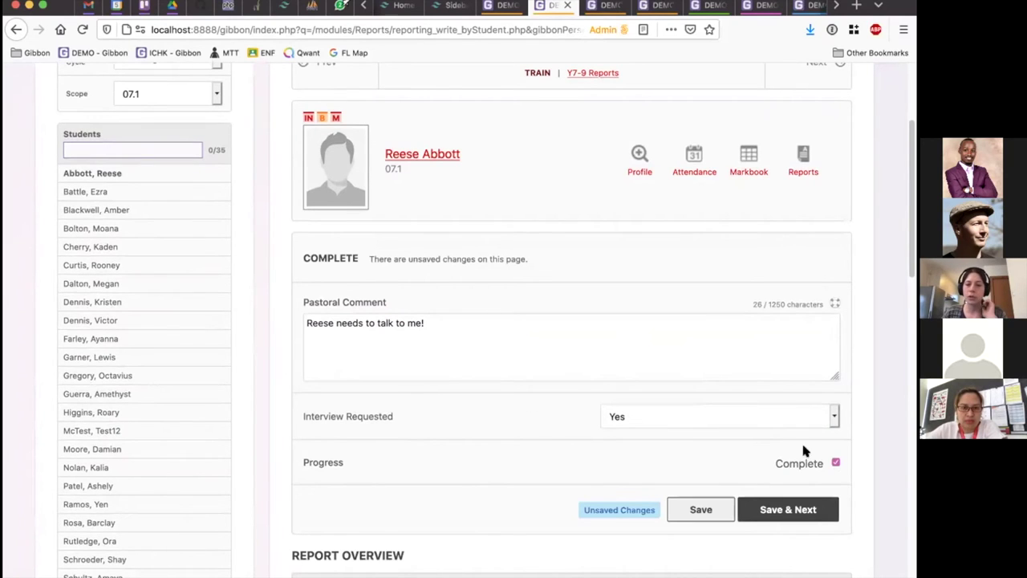
{"action": "left_click", "coordinate": [835, 463]}
{"action": "left_click", "coordinate": [835, 463]}
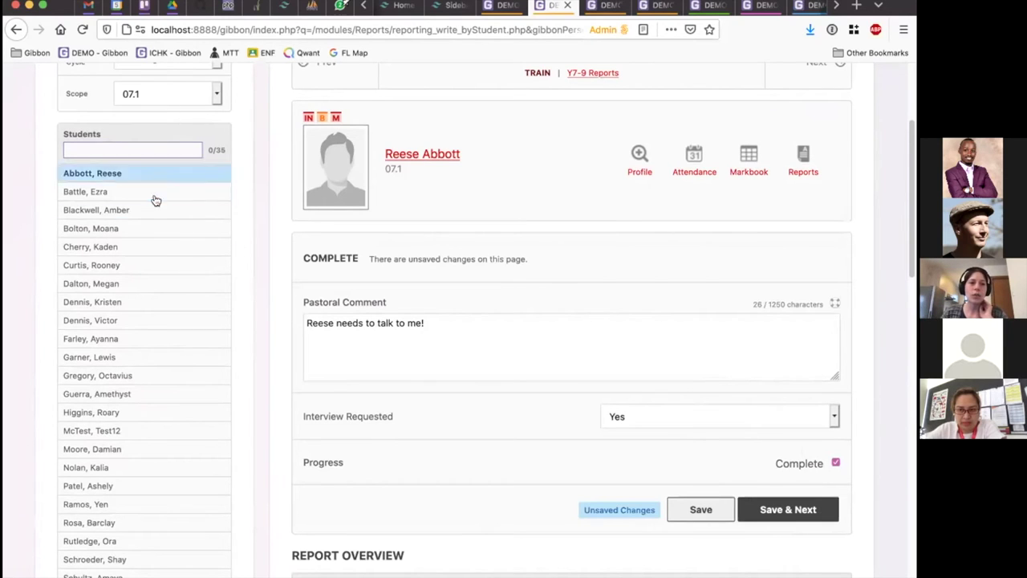
Look through the full list of students in roll group 07.1 and the progress bar above it.
{"action": "scroll", "coordinate": [158, 321], "scroll_direction": "down", "scroll_amount": 3}
{"action": "scroll", "coordinate": [130, 516], "scroll_direction": "down", "scroll_amount": 5}
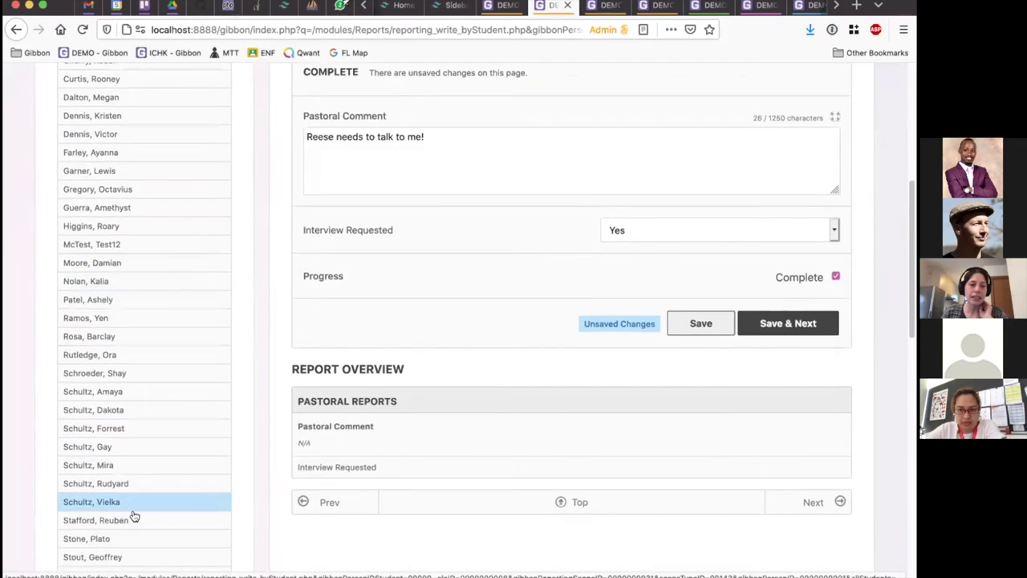
{"action": "left_click", "coordinate": [120, 490]}
{"action": "scroll", "coordinate": [147, 316], "scroll_direction": "up", "scroll_amount": 3}
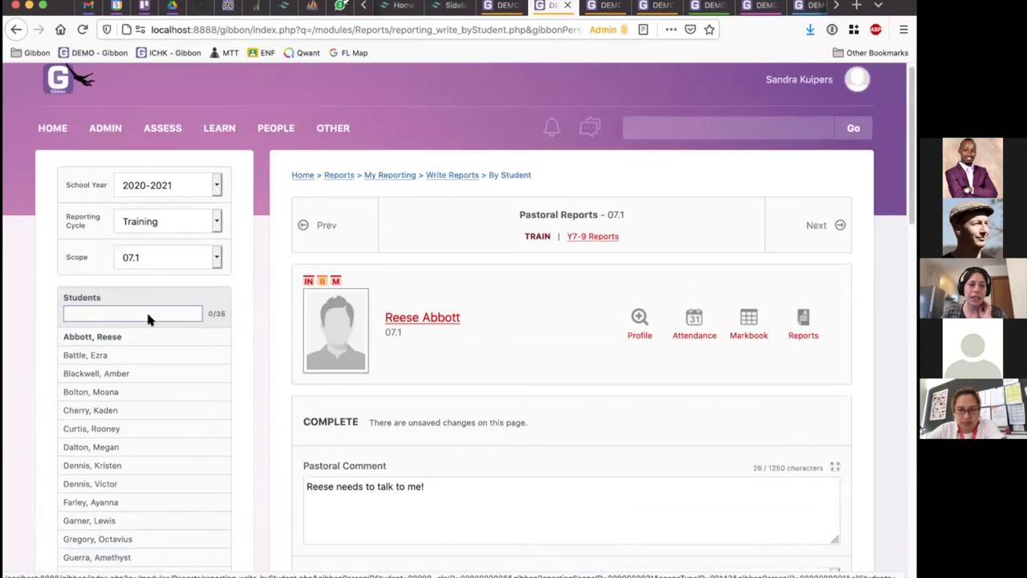
{"action": "scroll", "coordinate": [142, 319], "scroll_direction": "down", "scroll_amount": 1}
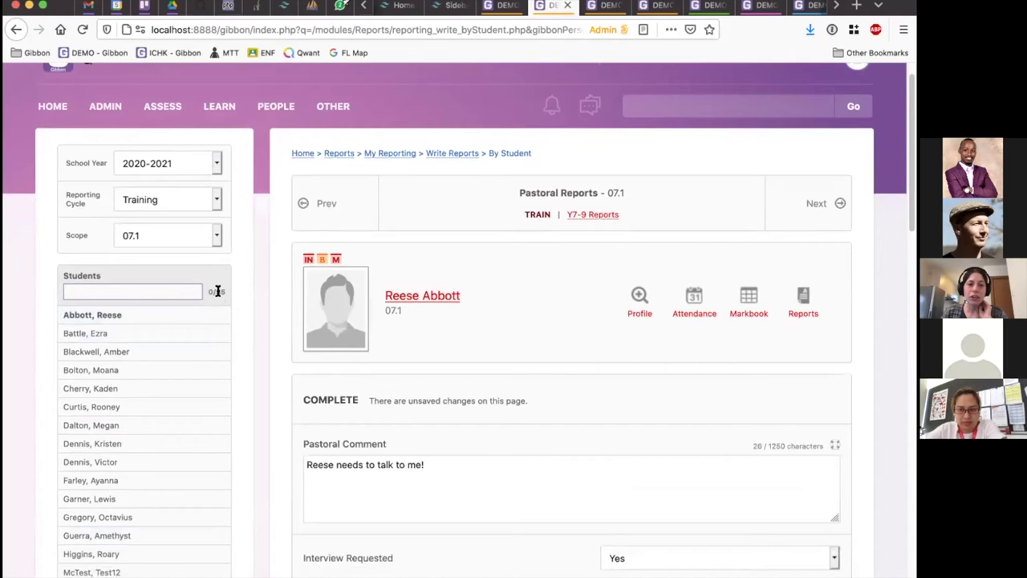
{"action": "scroll", "coordinate": [168, 312], "scroll_direction": "down", "scroll_amount": 1}
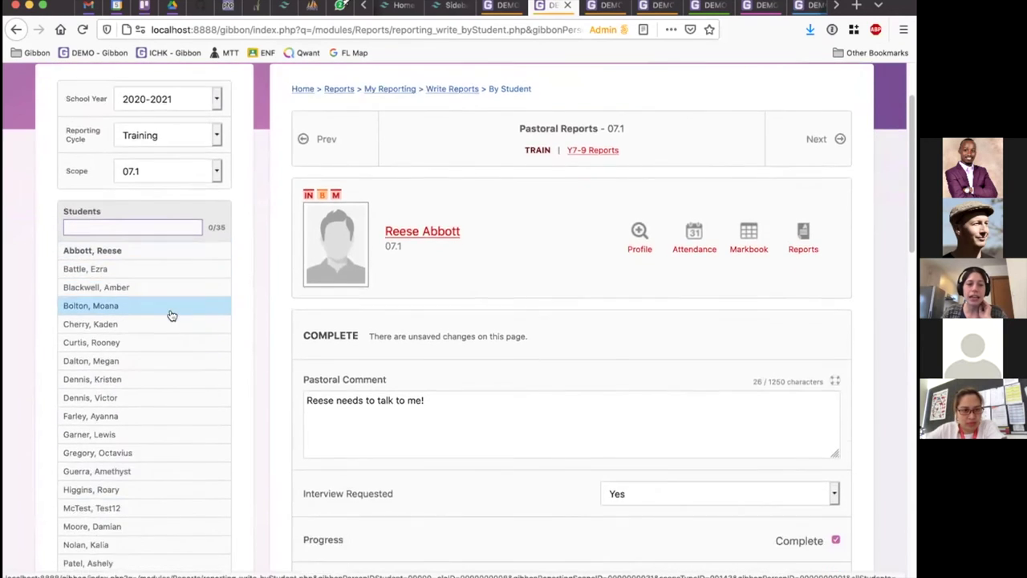
{"action": "scroll", "coordinate": [171, 315], "scroll_direction": "down", "scroll_amount": 5}
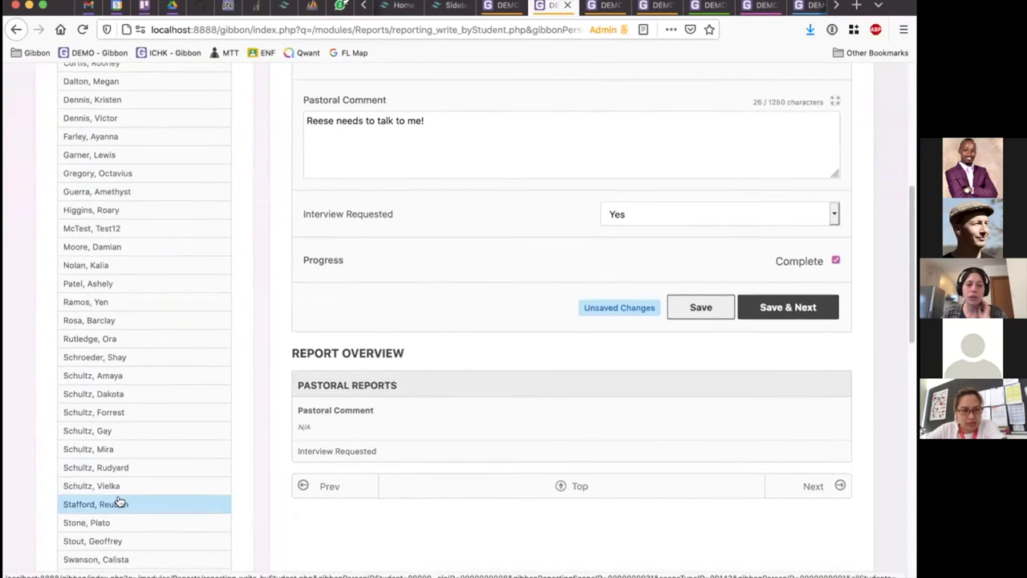
{"action": "scroll", "coordinate": [126, 366], "scroll_direction": "down", "scroll_amount": 3}
{"action": "scroll", "coordinate": [126, 362], "scroll_direction": "up", "scroll_amount": 7}
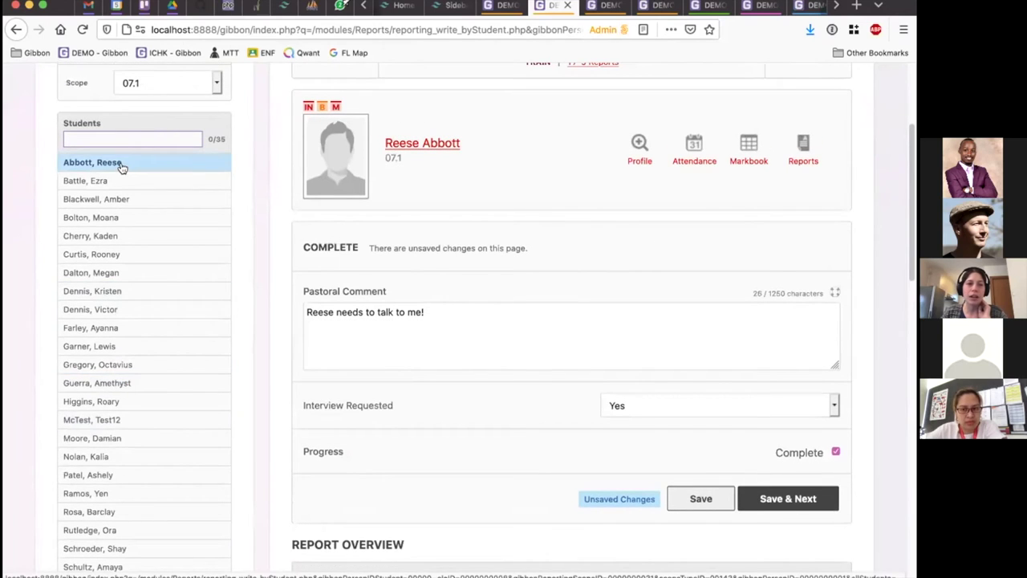
Save the completed report, advancing to the next student, and reopen the first student's report to check its completion mark.
{"action": "left_click", "coordinate": [777, 499]}
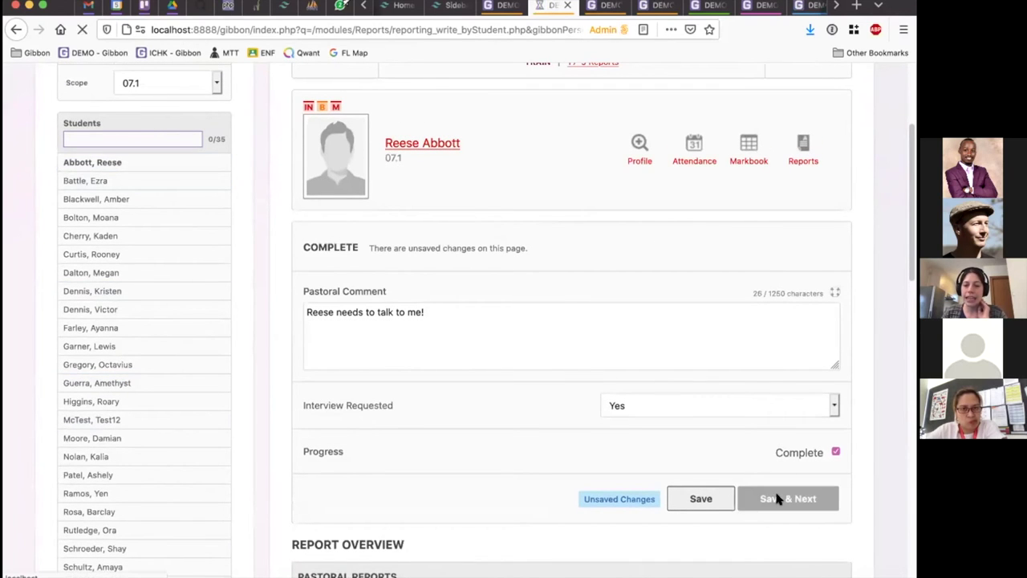
{"action": "scroll", "coordinate": [712, 470], "scroll_direction": "down", "scroll_amount": 1}
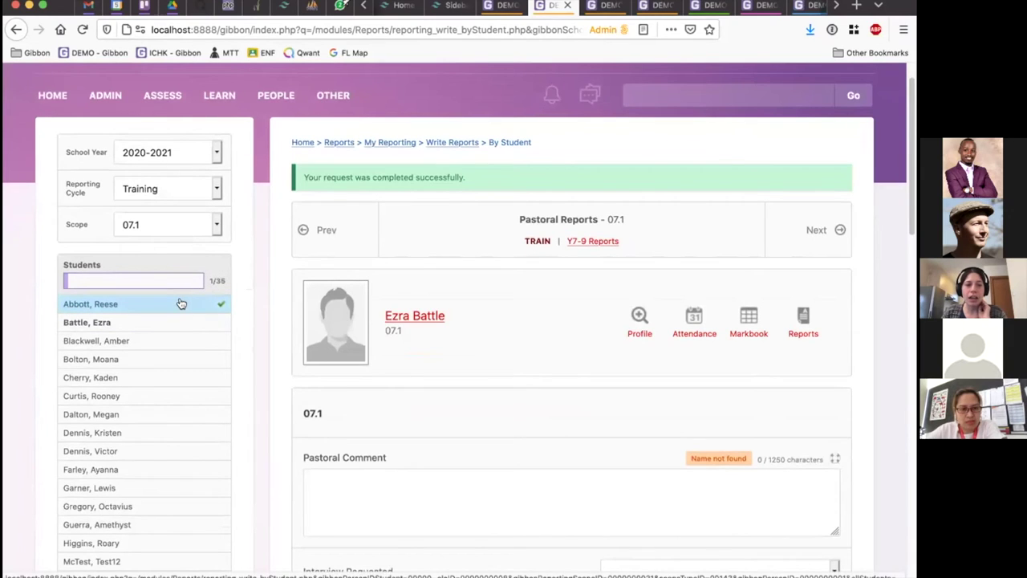
{"action": "left_click", "coordinate": [187, 310]}
{"action": "scroll", "coordinate": [585, 393], "scroll_direction": "down", "scroll_amount": 3}
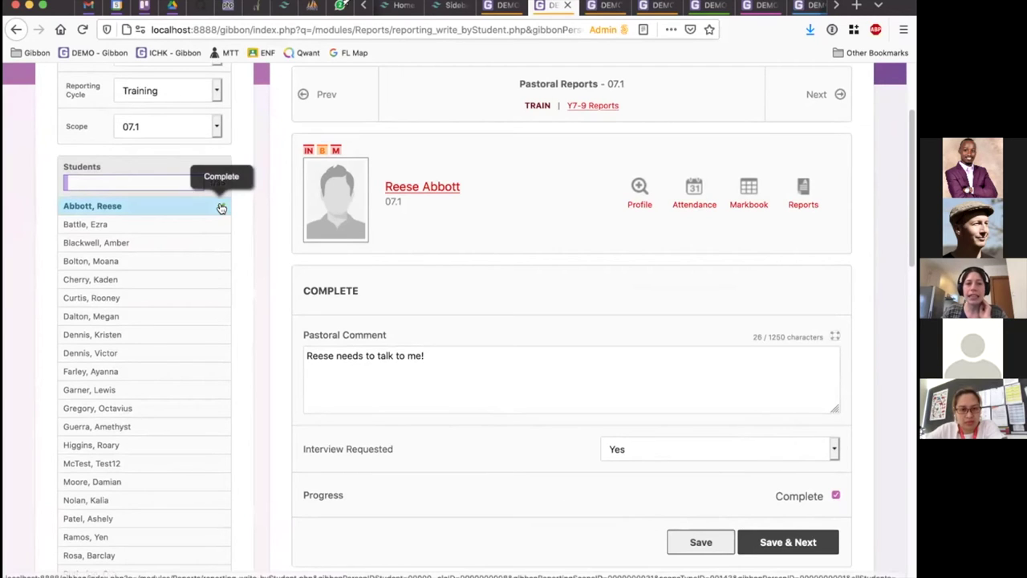
{"action": "mouse_move", "coordinate": [66, 183]}
Open the second student's report and mark its progress as Complete with the comment left empty.
{"action": "left_click", "coordinate": [98, 226]}
{"action": "scroll", "coordinate": [562, 467], "scroll_direction": "down", "scroll_amount": 5}
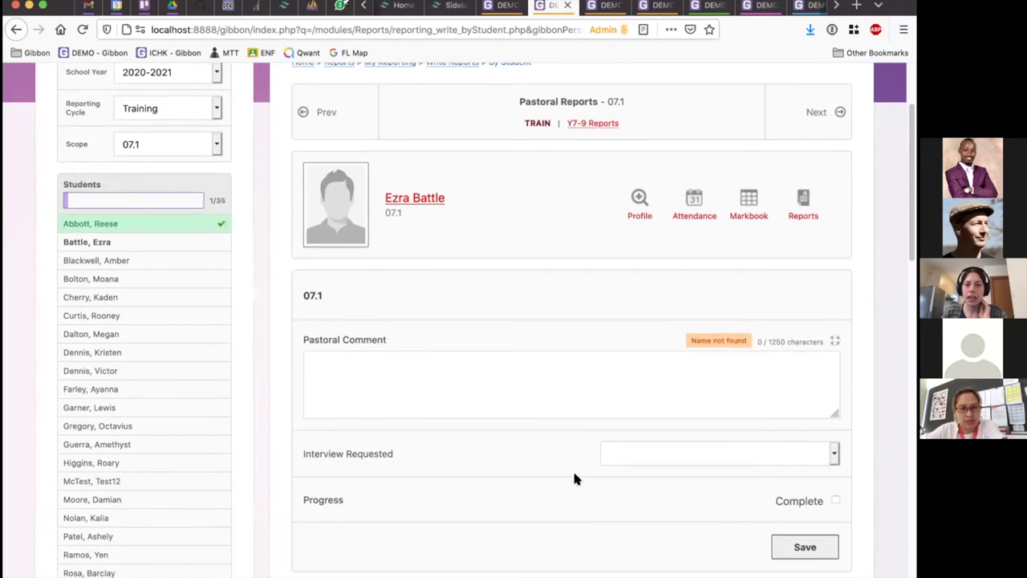
{"action": "left_click", "coordinate": [835, 440]}
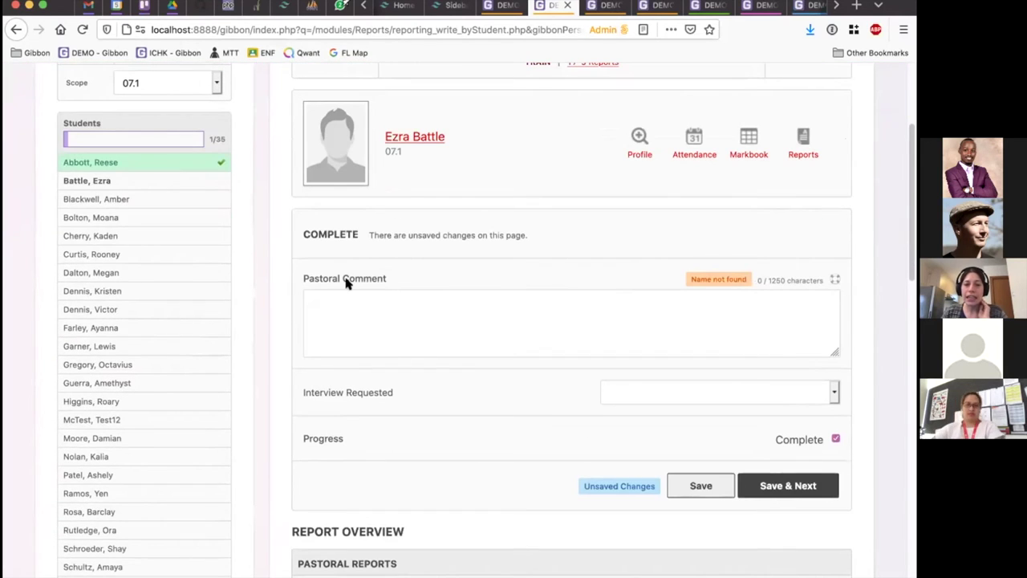
Save the second student's completed report and advance, then mark the third and fourth students' reports Complete and save them.
{"action": "scroll", "coordinate": [674, 417], "scroll_direction": "up", "scroll_amount": 2}
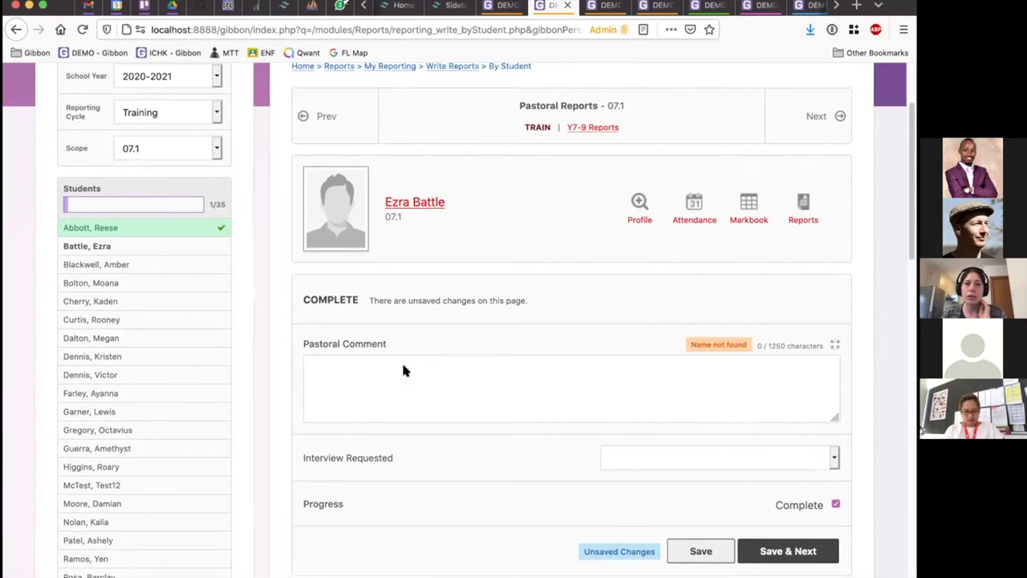
{"action": "left_click", "coordinate": [787, 553]}
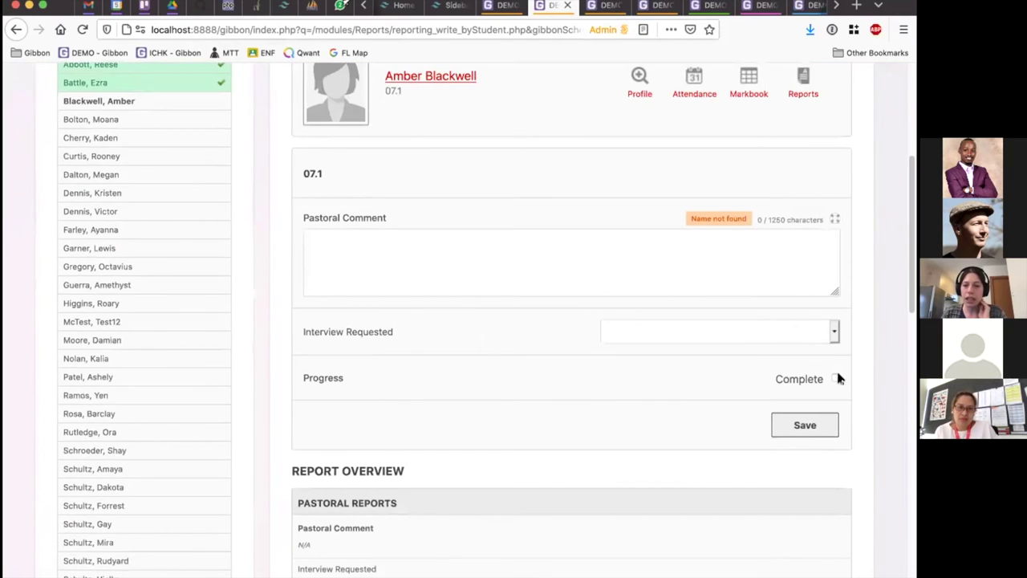
{"action": "left_click", "coordinate": [789, 427]}
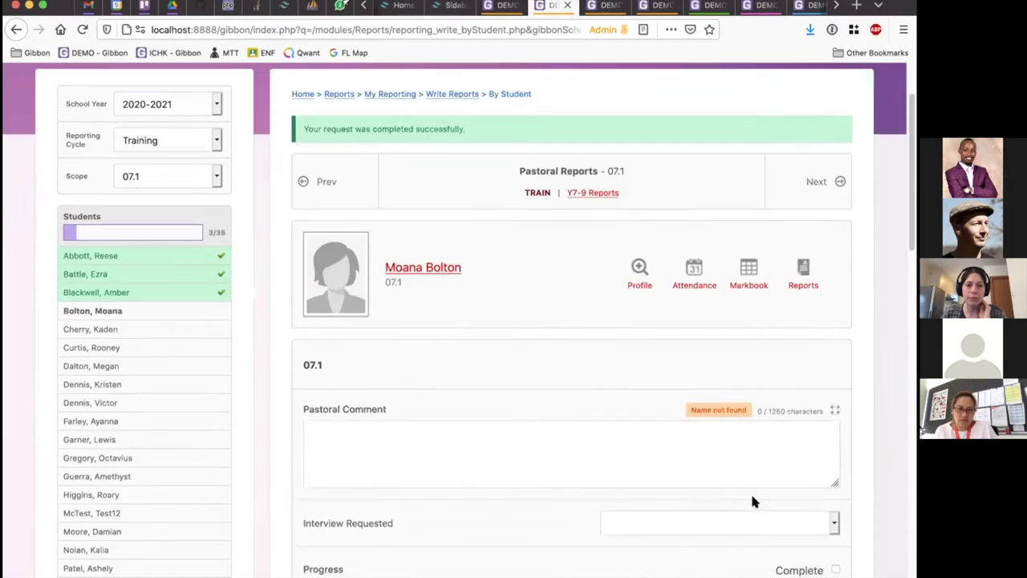
{"action": "left_click", "coordinate": [807, 472]}
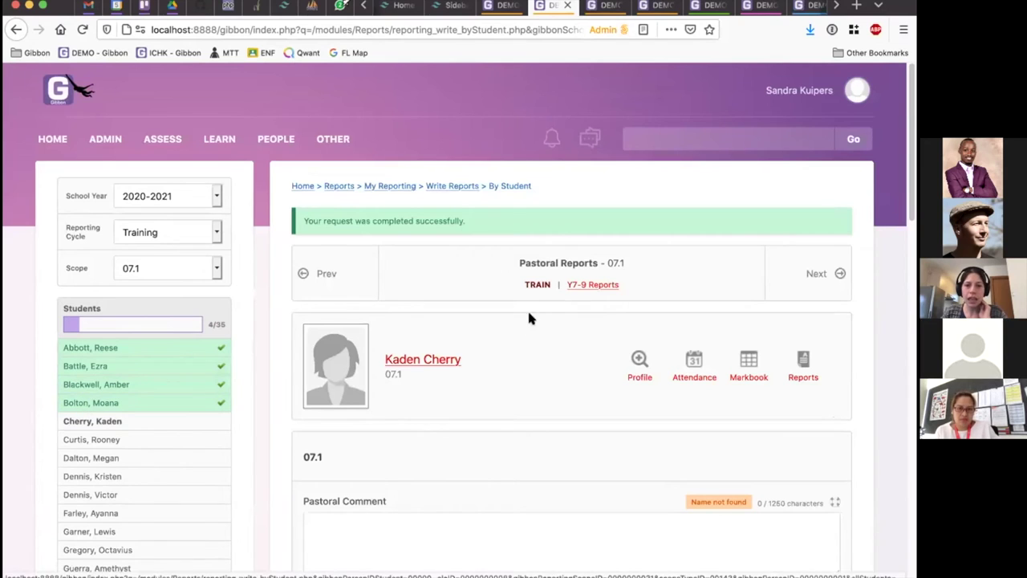
From the 07.1 Pastoral Reports overview, open the first To Do student's report and save the pastoral comment "Test!" without marking it Complete.
{"action": "left_click", "coordinate": [559, 263]}
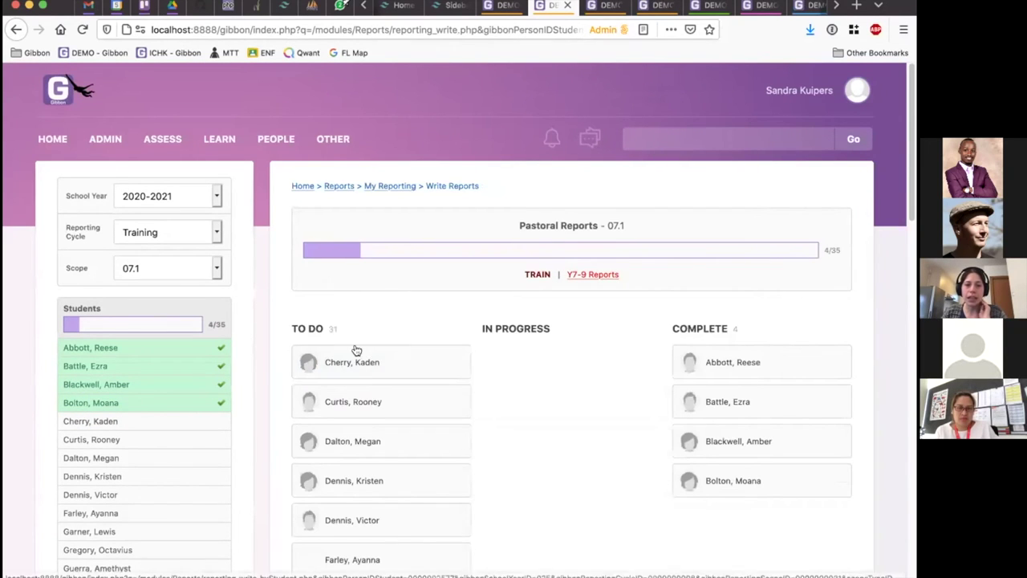
{"action": "scroll", "coordinate": [353, 337], "scroll_direction": "down", "scroll_amount": 2}
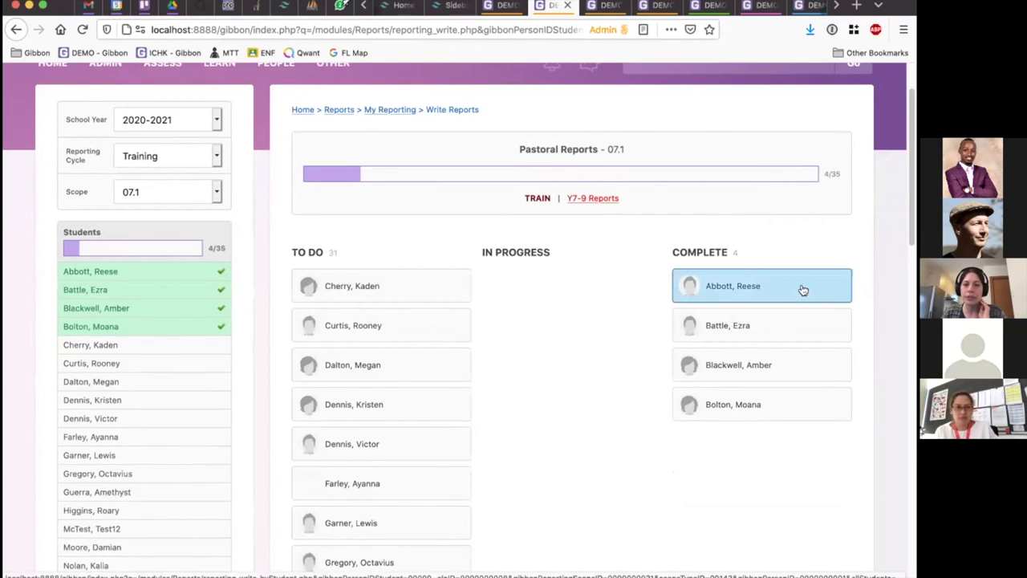
{"action": "left_click", "coordinate": [367, 287]}
{"action": "scroll", "coordinate": [537, 458], "scroll_direction": "down", "scroll_amount": 3}
{"action": "left_click", "coordinate": [420, 378]}
{"action": "type", "text": "Test!"}
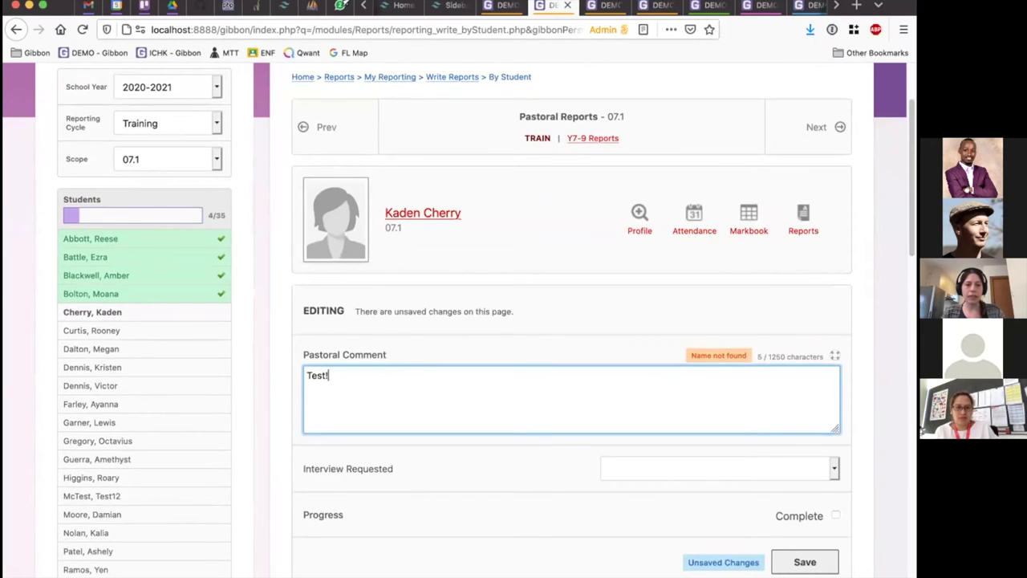
{"action": "scroll", "coordinate": [786, 431], "scroll_direction": "down", "scroll_amount": 2}
{"action": "left_click", "coordinate": [805, 469]}
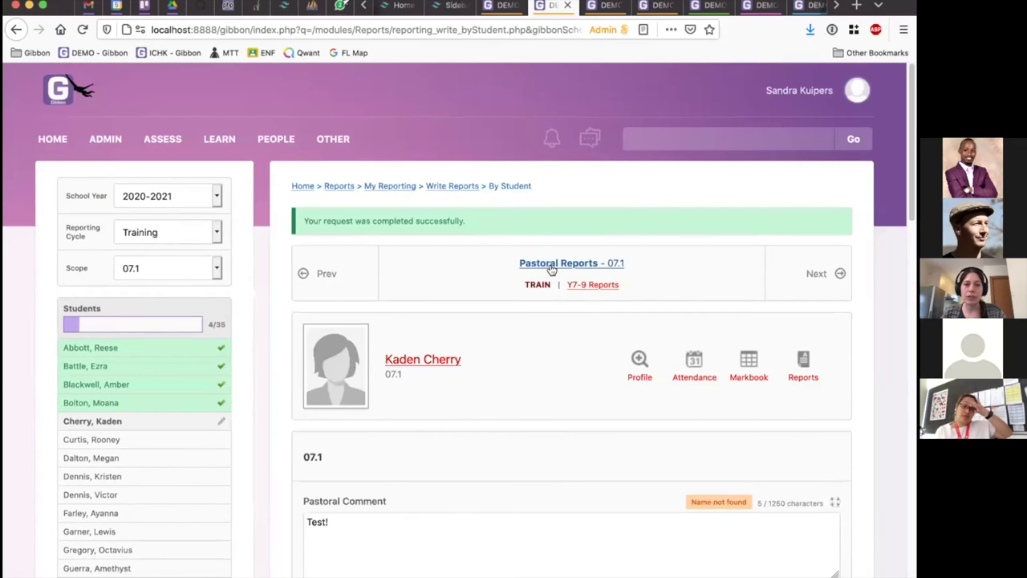
Return to the 07.1 Pastoral Reports overview and examine its To Do, In Progress and Complete columns.
{"action": "left_click", "coordinate": [551, 265]}
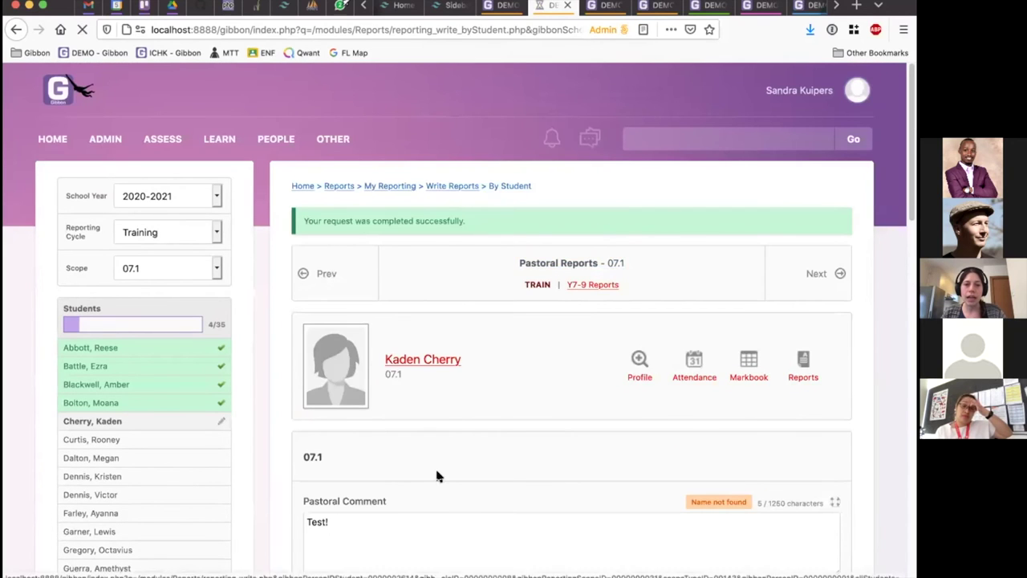
{"action": "scroll", "coordinate": [581, 367], "scroll_direction": "down", "scroll_amount": 1}
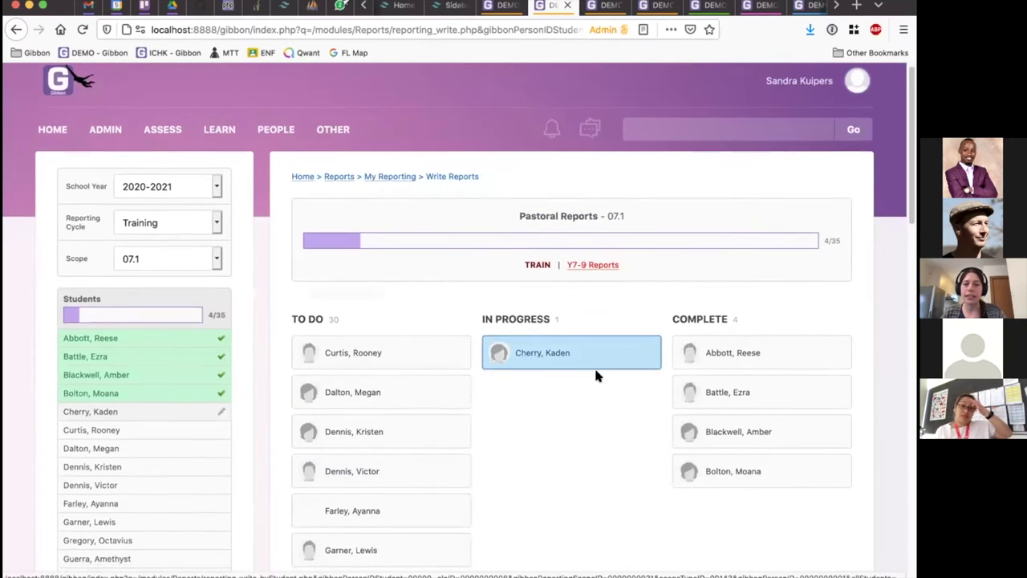
{"action": "scroll", "coordinate": [371, 526], "scroll_direction": "down", "scroll_amount": 1}
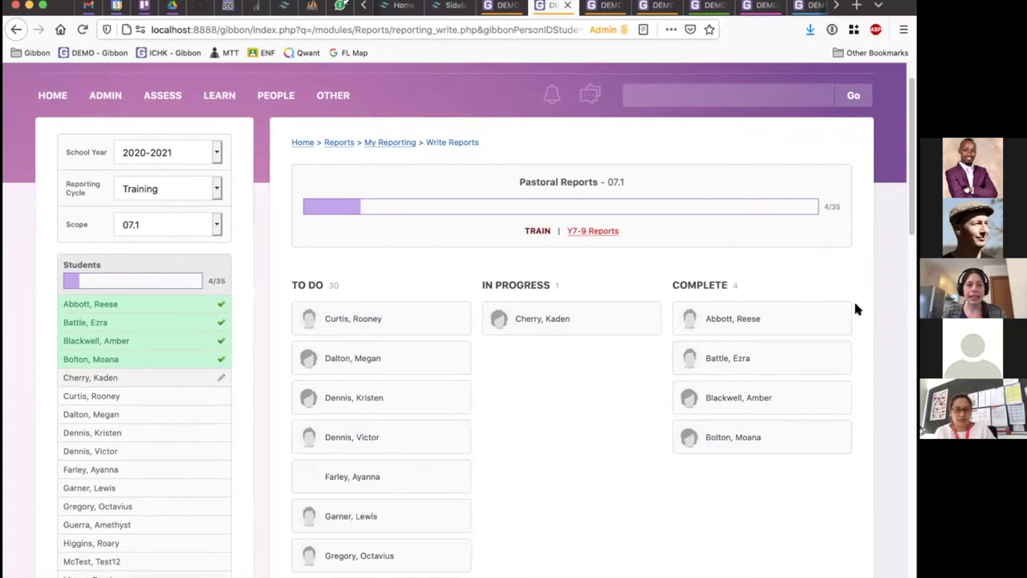
{"action": "scroll", "coordinate": [767, 297], "scroll_direction": "up", "scroll_amount": 1}
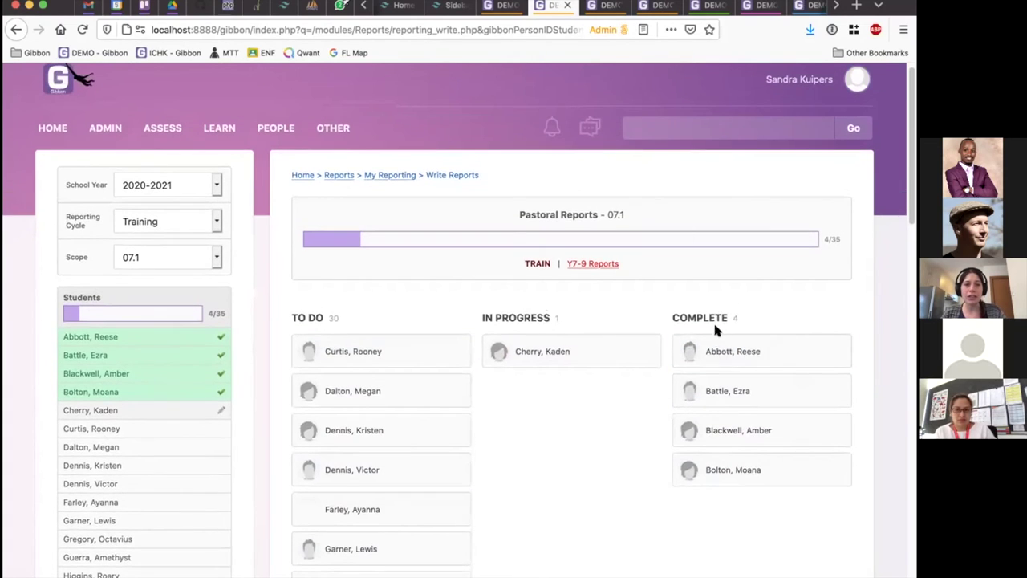
{"action": "scroll", "coordinate": [743, 309], "scroll_direction": "down", "scroll_amount": 1}
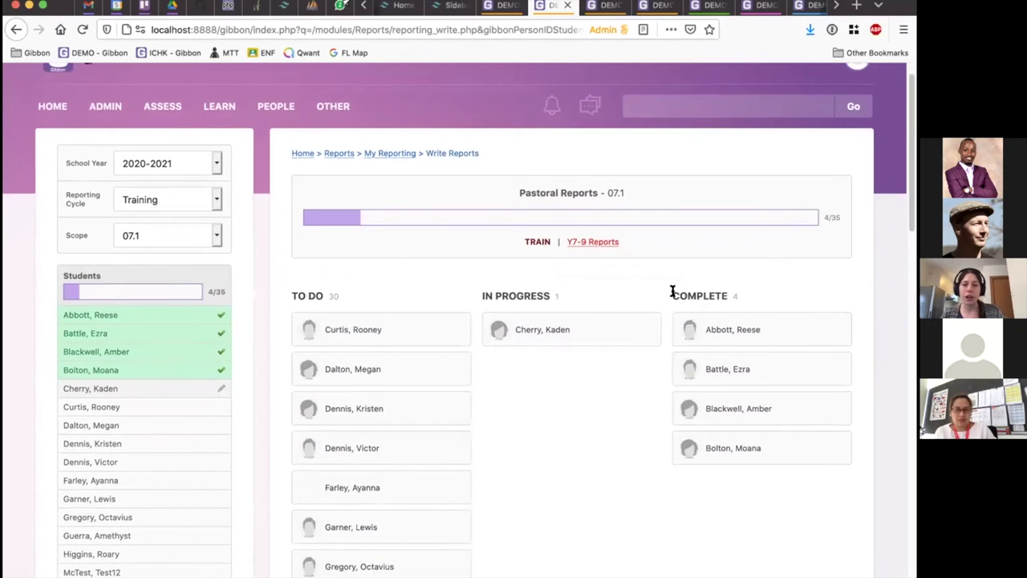
{"action": "scroll", "coordinate": [561, 377], "scroll_direction": "down", "scroll_amount": 2}
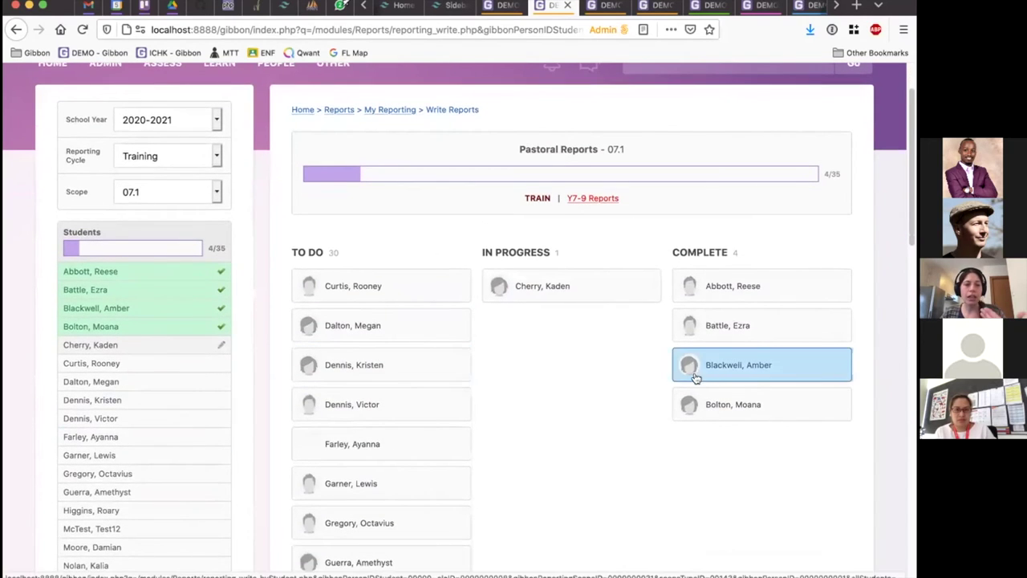
{"action": "scroll", "coordinate": [142, 341], "scroll_direction": "down", "scroll_amount": 1}
{"action": "scroll", "coordinate": [145, 198], "scroll_direction": "down", "scroll_amount": 7}
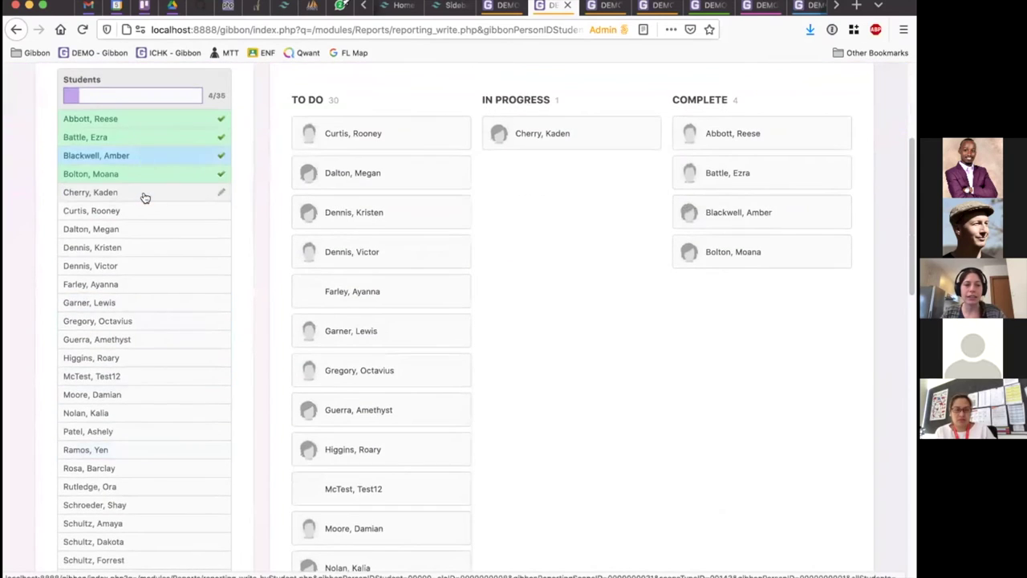
Open the Progress by Person page and look through the reporting progress of each staff member.
{"action": "scroll", "coordinate": [139, 465], "scroll_direction": "down", "scroll_amount": 19}
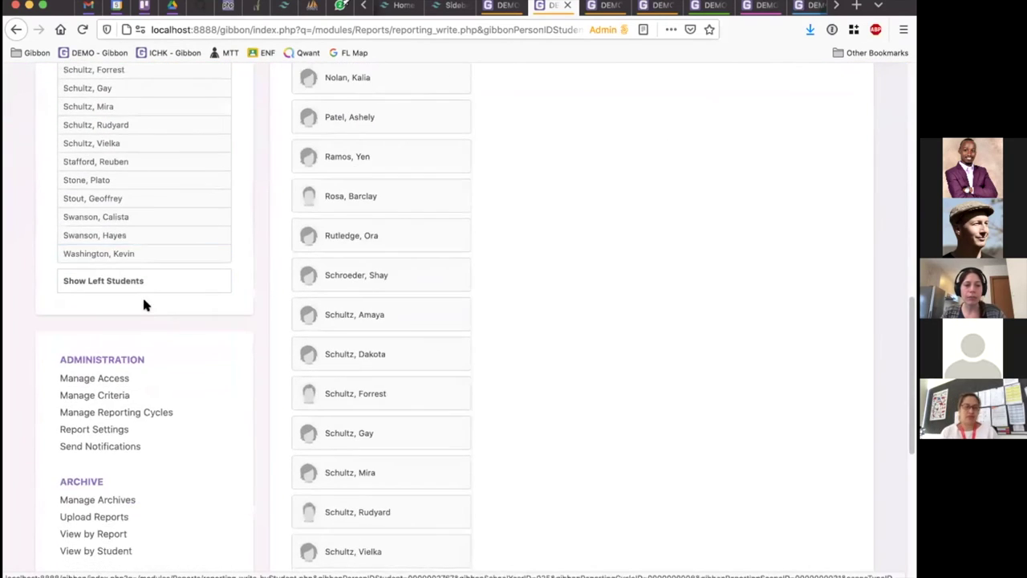
{"action": "scroll", "coordinate": [152, 297], "scroll_direction": "down", "scroll_amount": 5}
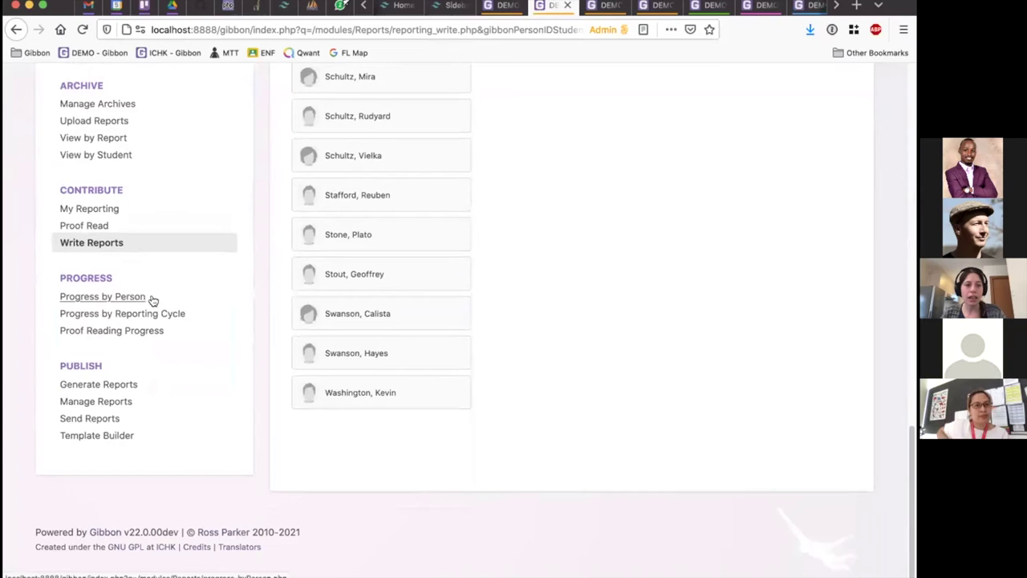
{"action": "left_click", "coordinate": [102, 296]}
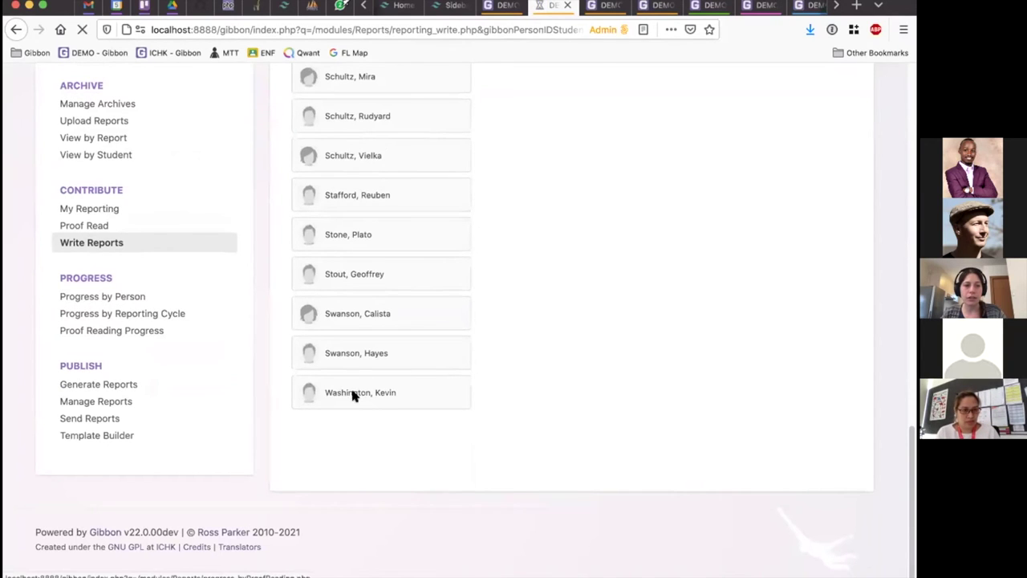
{"action": "scroll", "coordinate": [412, 340], "scroll_direction": "down", "scroll_amount": 2}
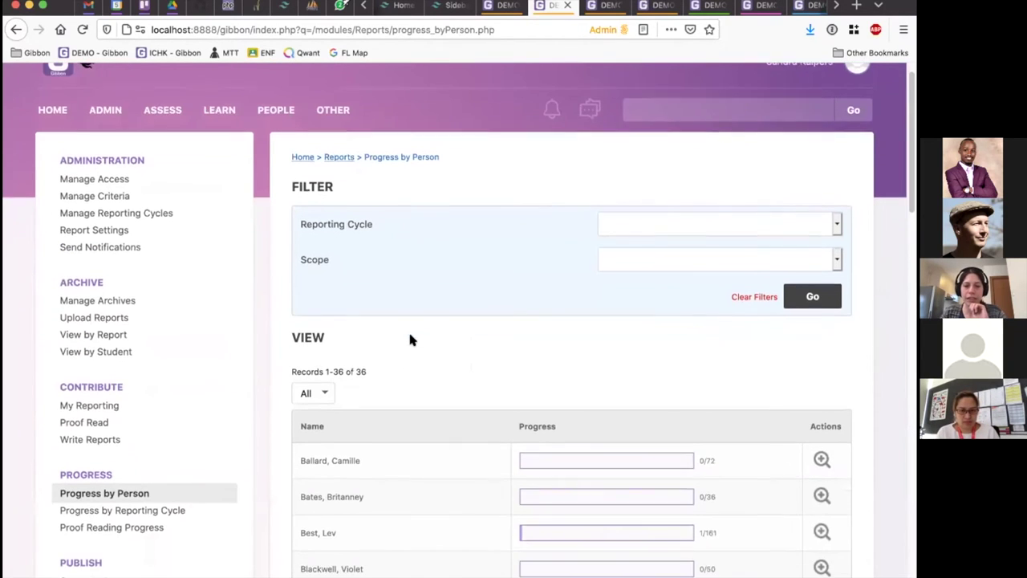
{"action": "scroll", "coordinate": [476, 319], "scroll_direction": "down", "scroll_amount": 3}
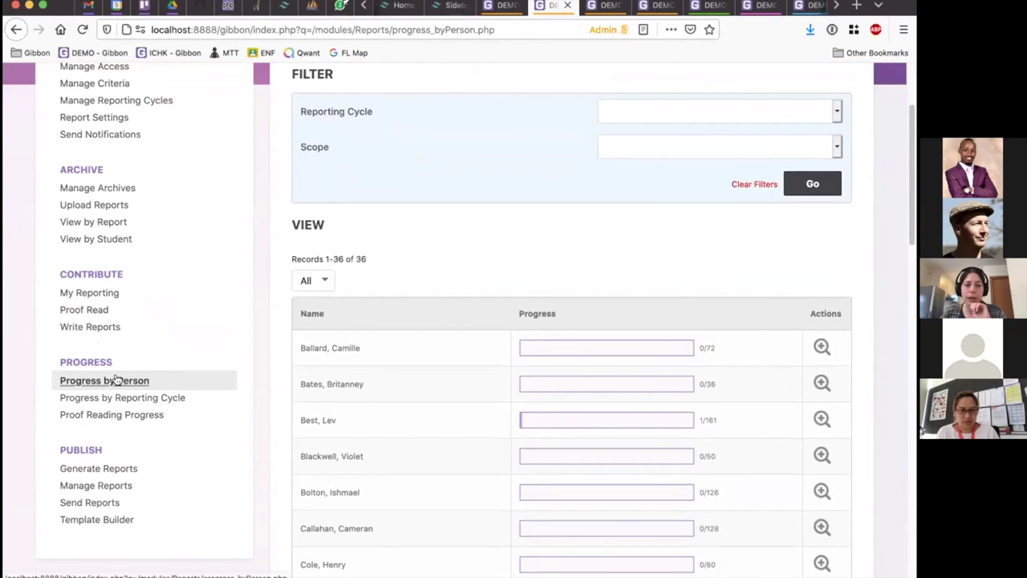
{"action": "scroll", "coordinate": [495, 330], "scroll_direction": "down", "scroll_amount": 3}
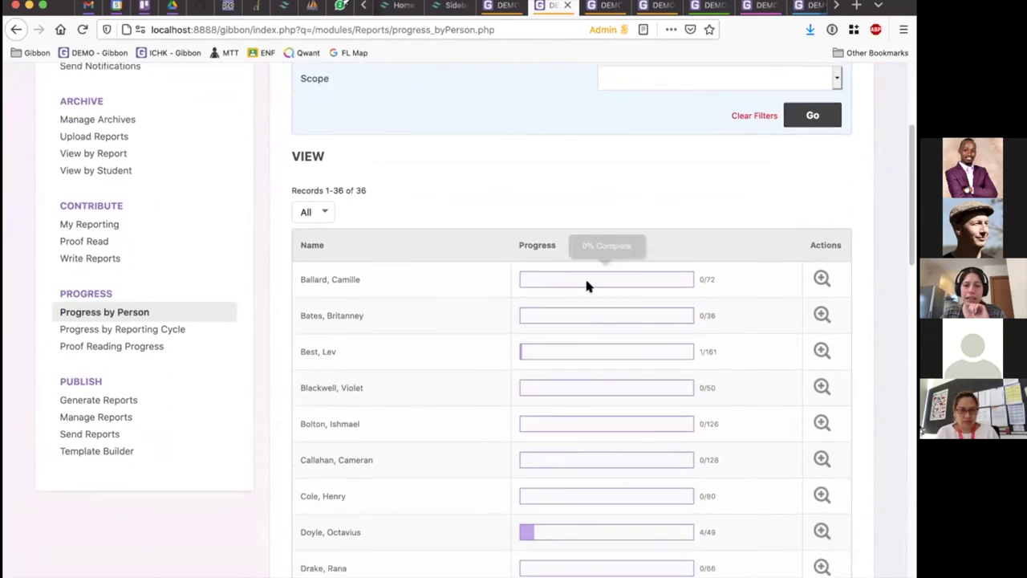
Filter the Progress by Person list to the Training reporting cycle and examine the staff progress bars.
{"action": "scroll", "coordinate": [610, 289], "scroll_direction": "up", "scroll_amount": 8}
{"action": "left_click", "coordinate": [642, 255]}
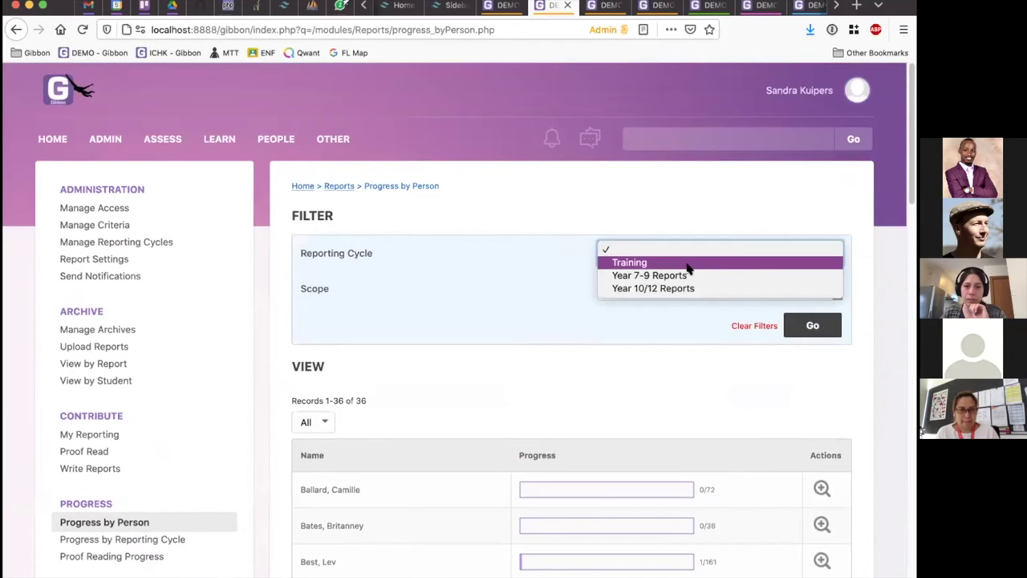
{"action": "left_click", "coordinate": [686, 263]}
{"action": "left_click", "coordinate": [833, 336]}
{"action": "scroll", "coordinate": [436, 313], "scroll_direction": "down", "scroll_amount": 3}
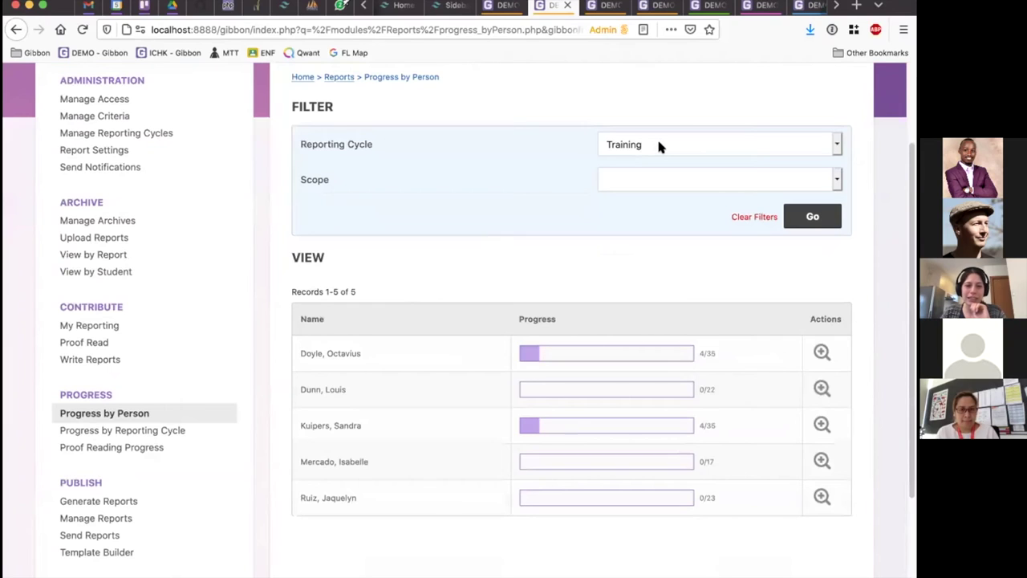
{"action": "scroll", "coordinate": [674, 149], "scroll_direction": "up", "scroll_amount": 1}
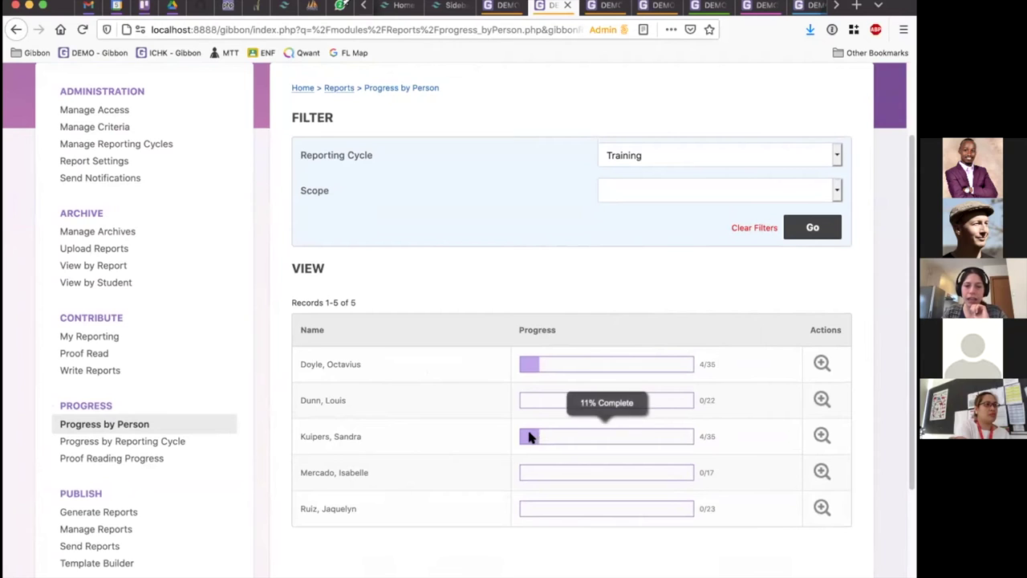
View the admin user's own reporting details for the Training cycle, then return to the filtered progress list.
{"action": "left_click", "coordinate": [823, 436]}
{"action": "scroll", "coordinate": [534, 428], "scroll_direction": "down", "scroll_amount": 3}
{"action": "scroll", "coordinate": [554, 438], "scroll_direction": "down", "scroll_amount": 2}
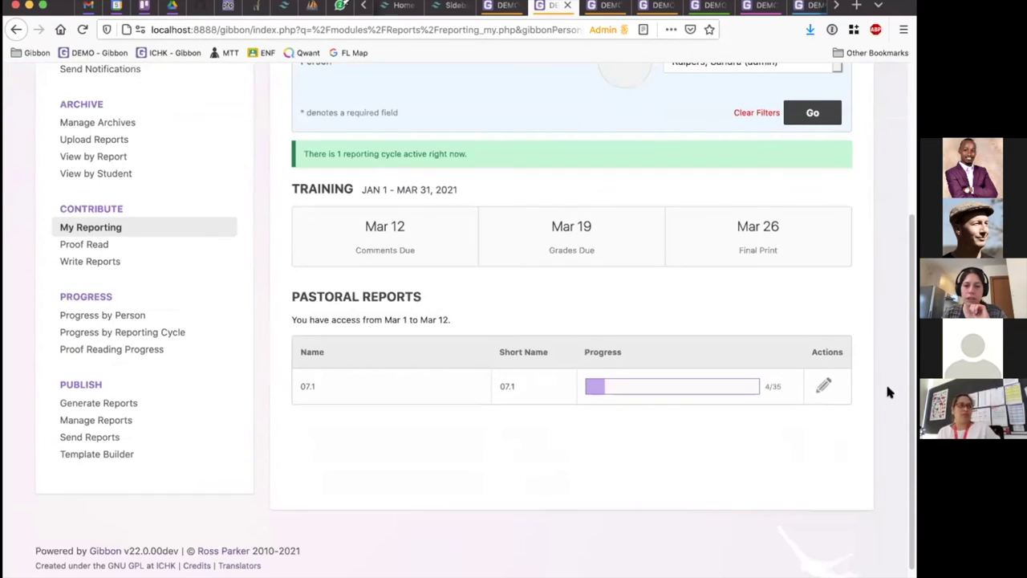
{"action": "left_click", "coordinate": [15, 29]}
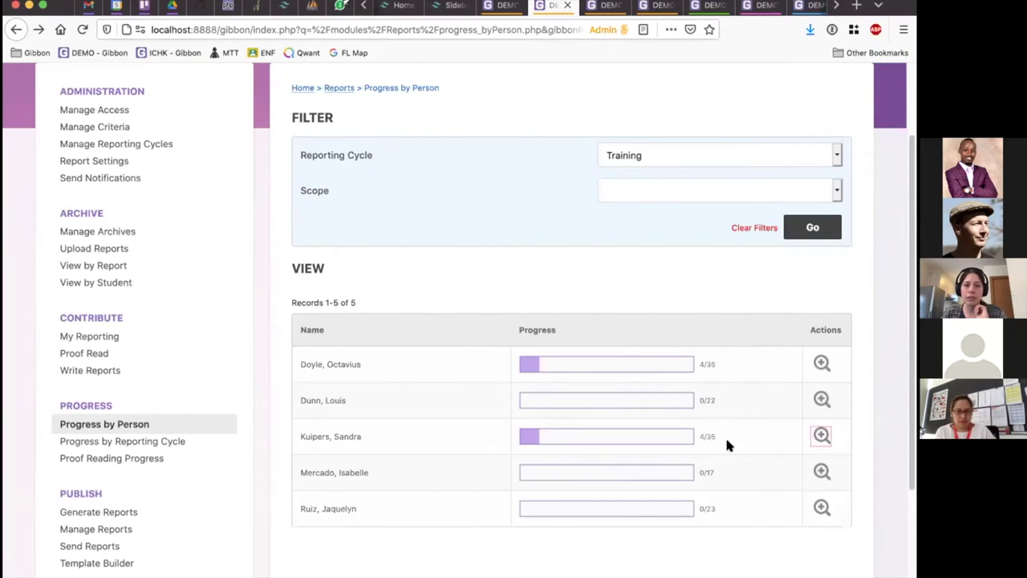
{"action": "scroll", "coordinate": [550, 401], "scroll_direction": "down", "scroll_amount": 1}
{"action": "mouse_move", "coordinate": [532, 415]}
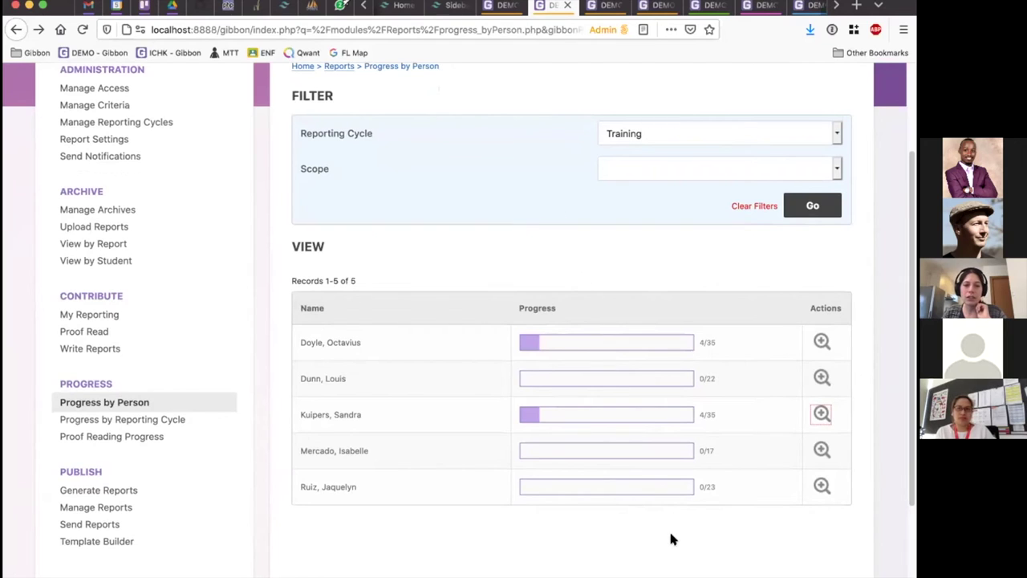
Open Progress by Reporting Cycle and review the Training pastoral reports and Year 7-9 subject comments progress.
{"action": "left_click", "coordinate": [120, 419]}
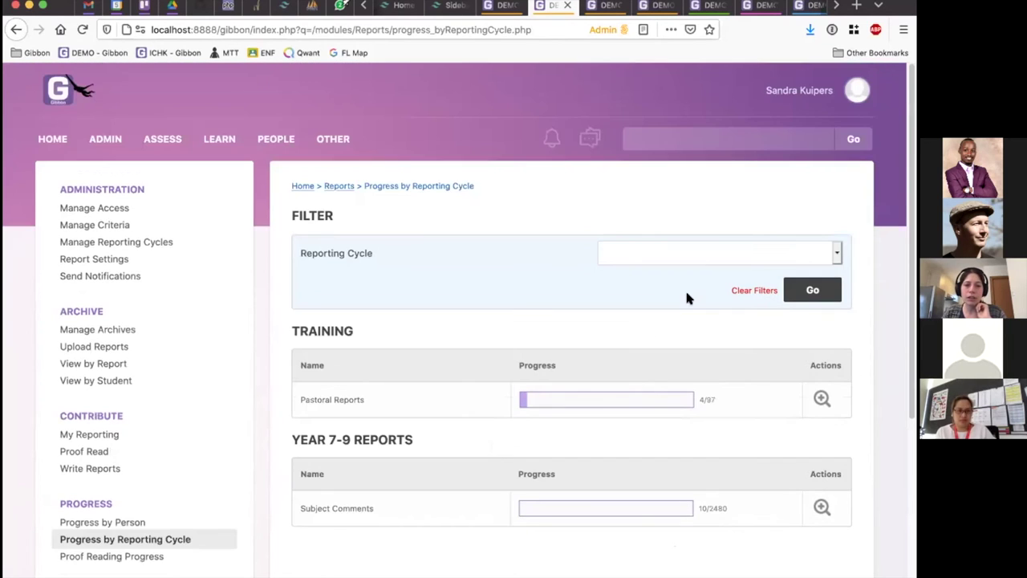
{"action": "scroll", "coordinate": [606, 321], "scroll_direction": "down", "scroll_amount": 3}
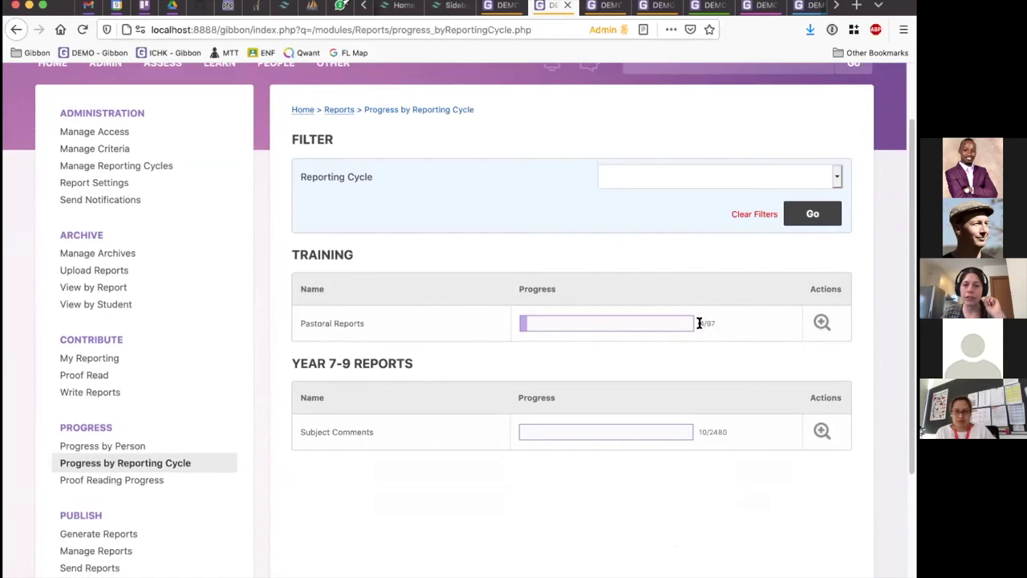
{"action": "mouse_move", "coordinate": [521, 323]}
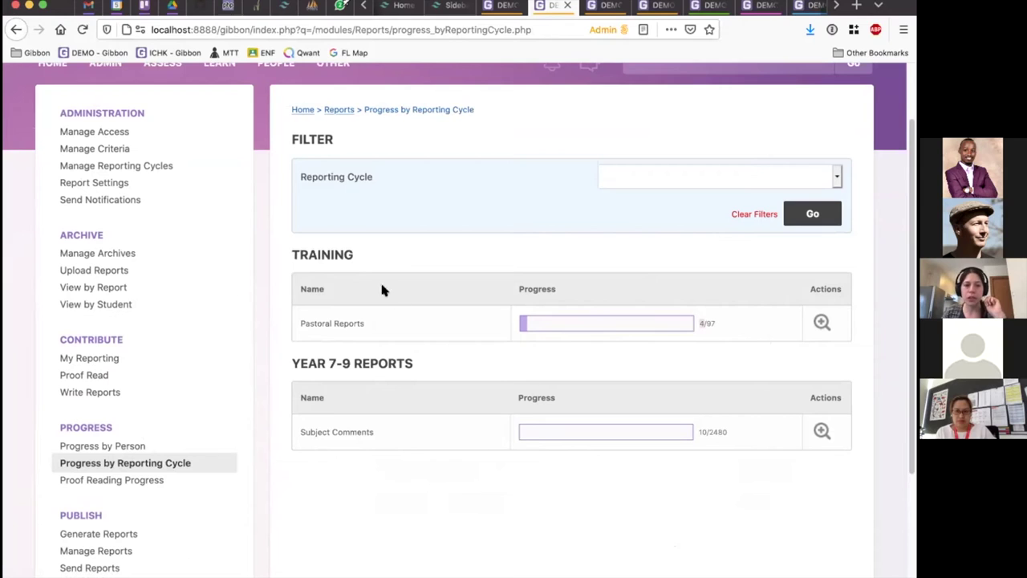
{"action": "scroll", "coordinate": [730, 460], "scroll_direction": "down", "scroll_amount": 1}
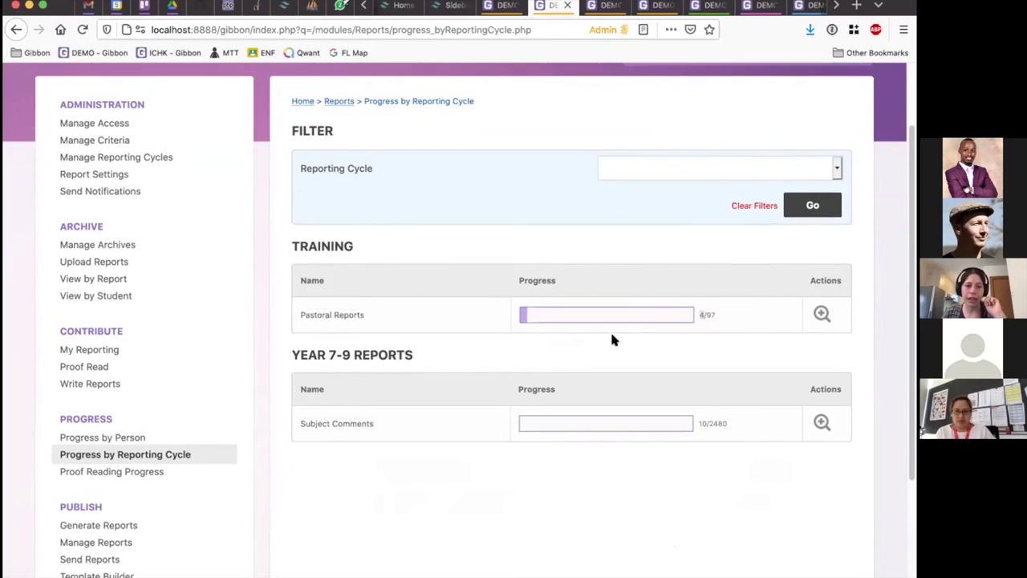
{"action": "scroll", "coordinate": [630, 451], "scroll_direction": "up", "scroll_amount": 1}
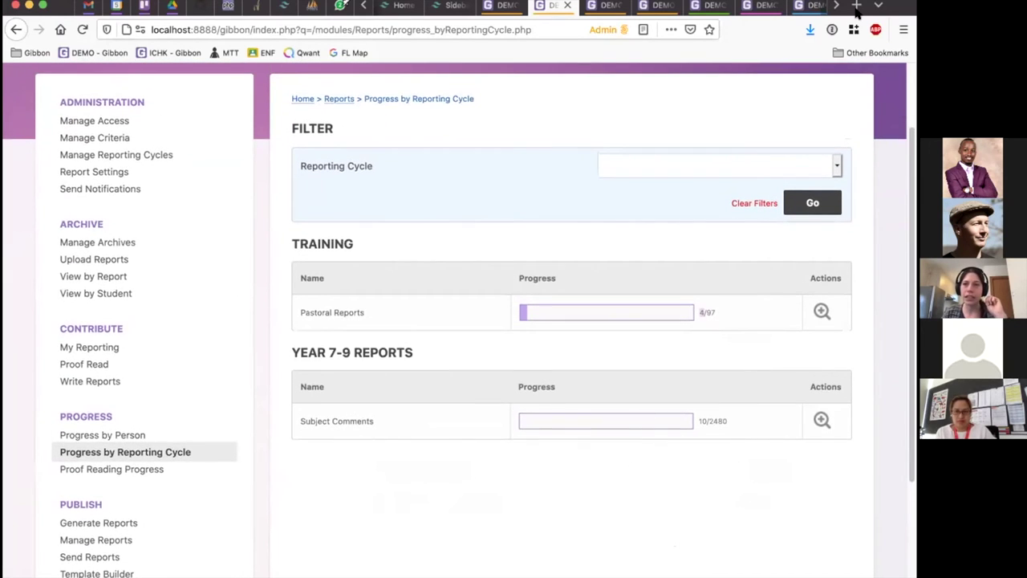
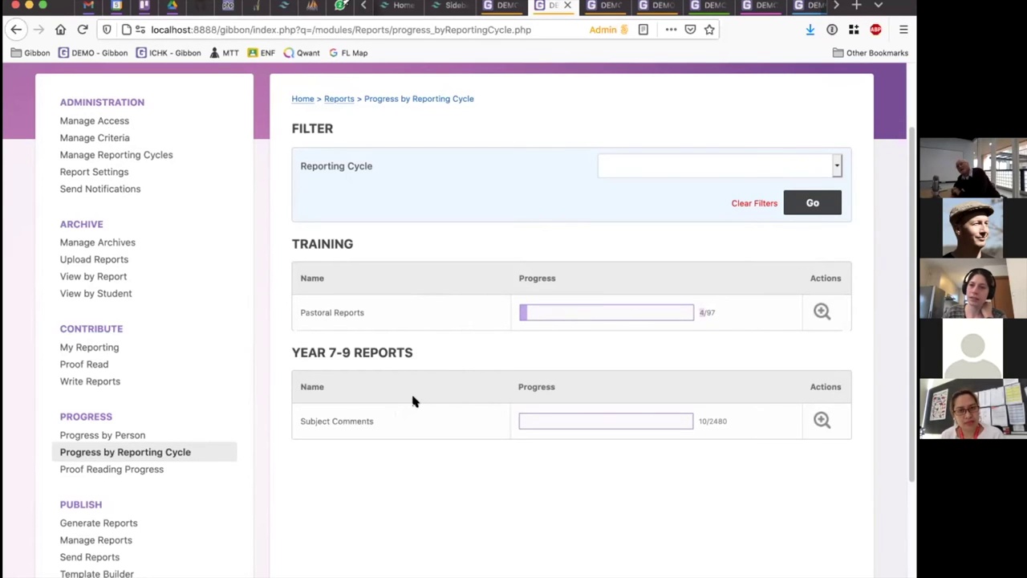
{"action": "scroll", "coordinate": [414, 401], "scroll_direction": "up", "scroll_amount": 1}
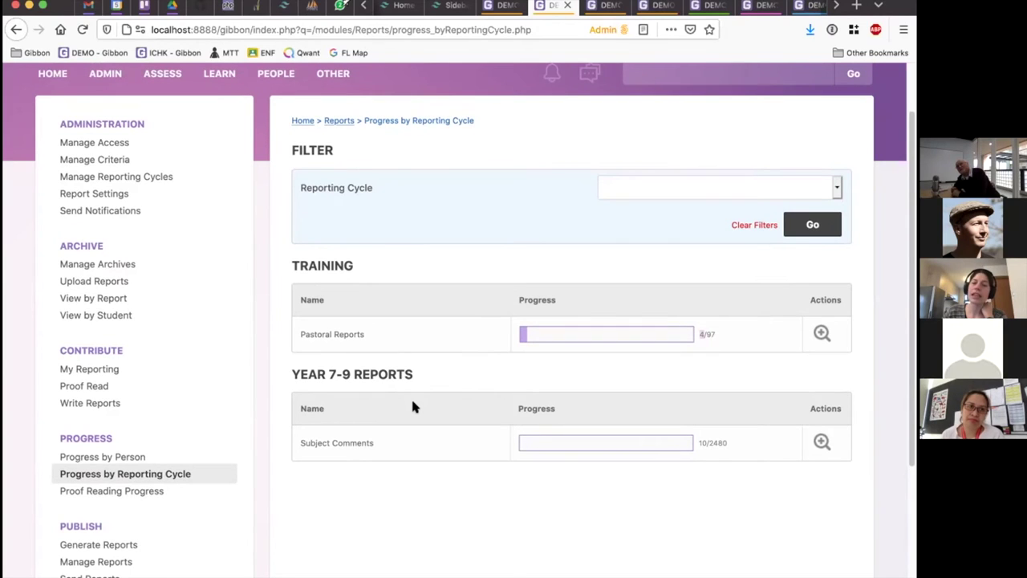
Open Manage Access in the Reports module and review the access dates, roles and scopes of each reporting cycle.
{"action": "left_click", "coordinate": [75, 144]}
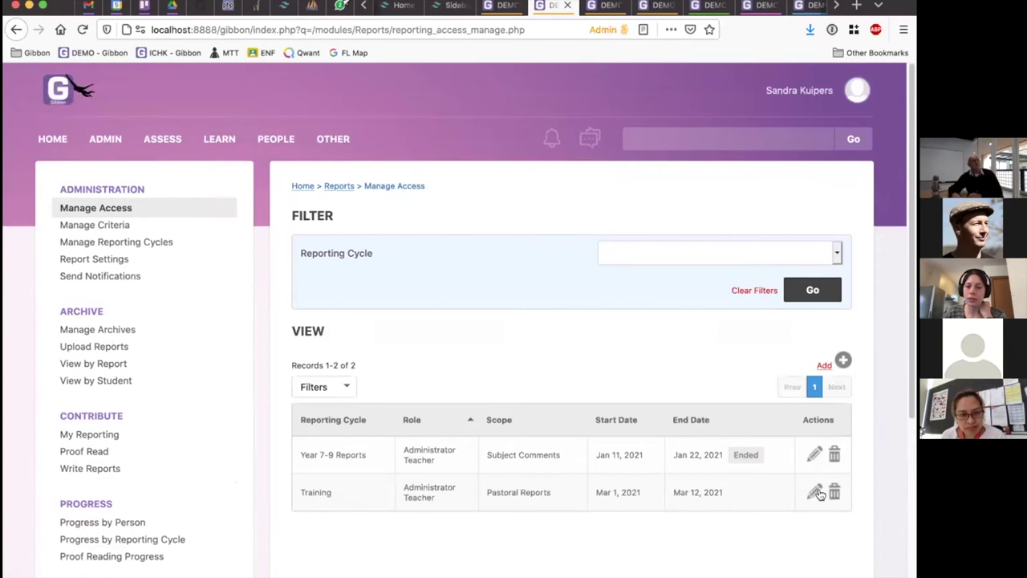
{"action": "scroll", "coordinate": [84, 454], "scroll_direction": "down", "scroll_amount": 1}
{"action": "scroll", "coordinate": [84, 453], "scroll_direction": "down", "scroll_amount": 1}
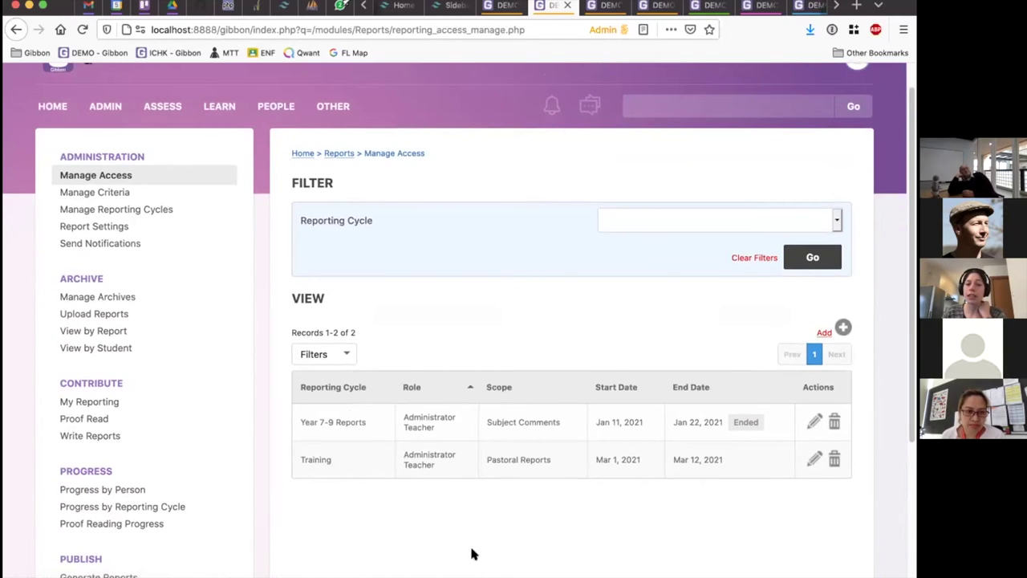
{"action": "scroll", "coordinate": [598, 480], "scroll_direction": "up", "scroll_amount": 1}
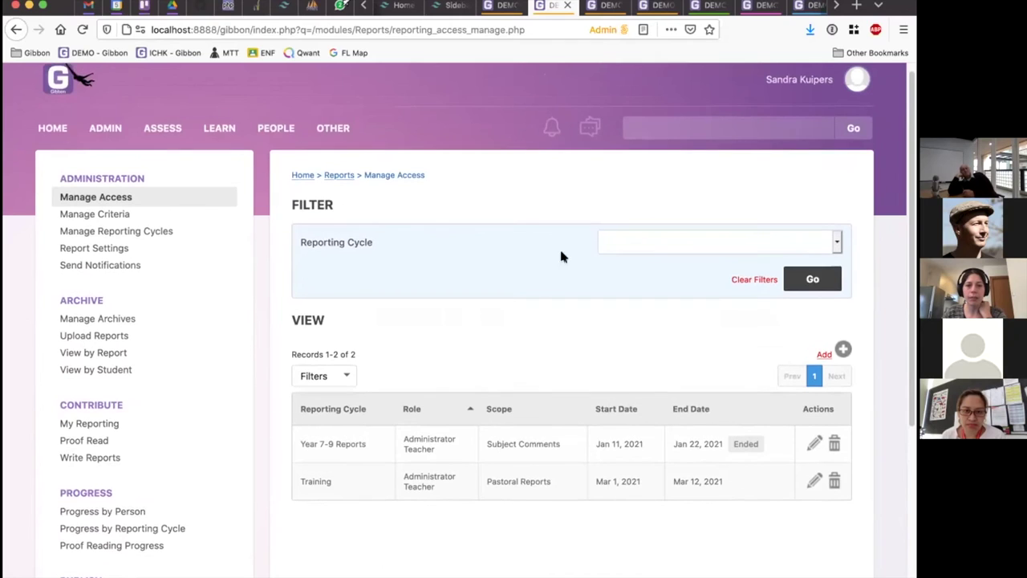
Open the Manage Permissions page of the User Admin module.
{"action": "mouse_move", "coordinate": [106, 128]}
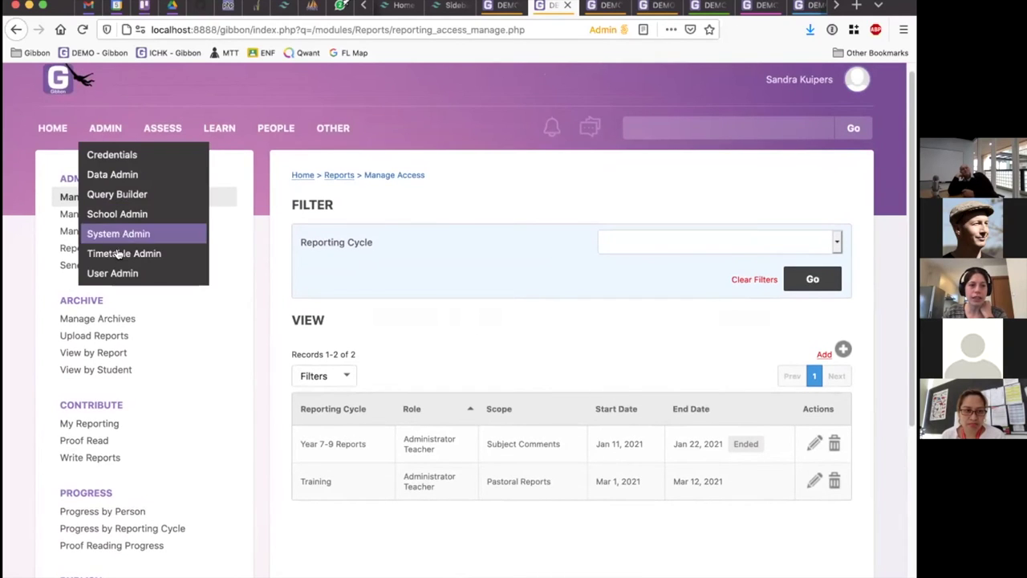
{"action": "left_click", "coordinate": [112, 273]}
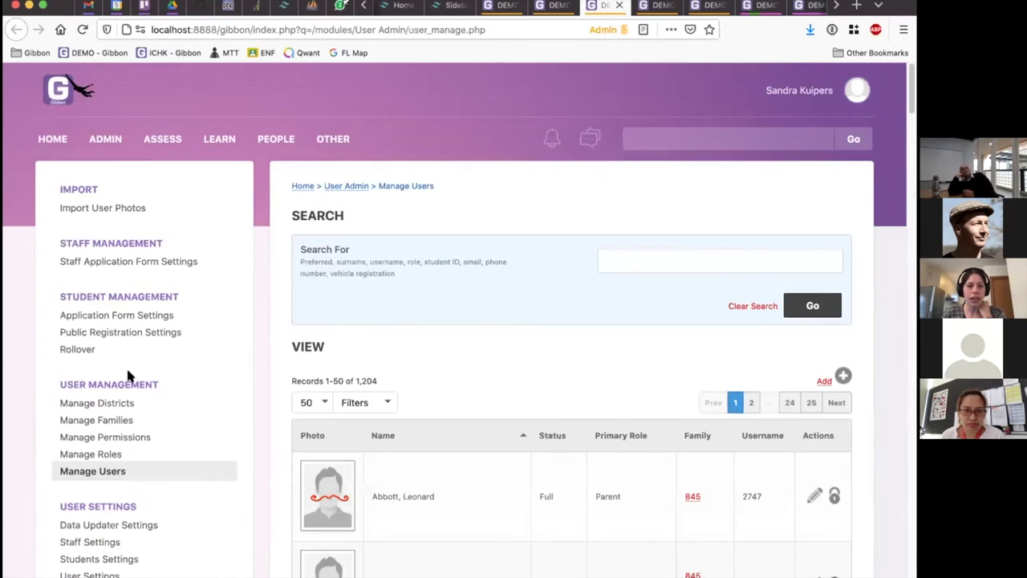
{"action": "scroll", "coordinate": [120, 365], "scroll_direction": "down", "scroll_amount": 2}
{"action": "left_click", "coordinate": [115, 361]}
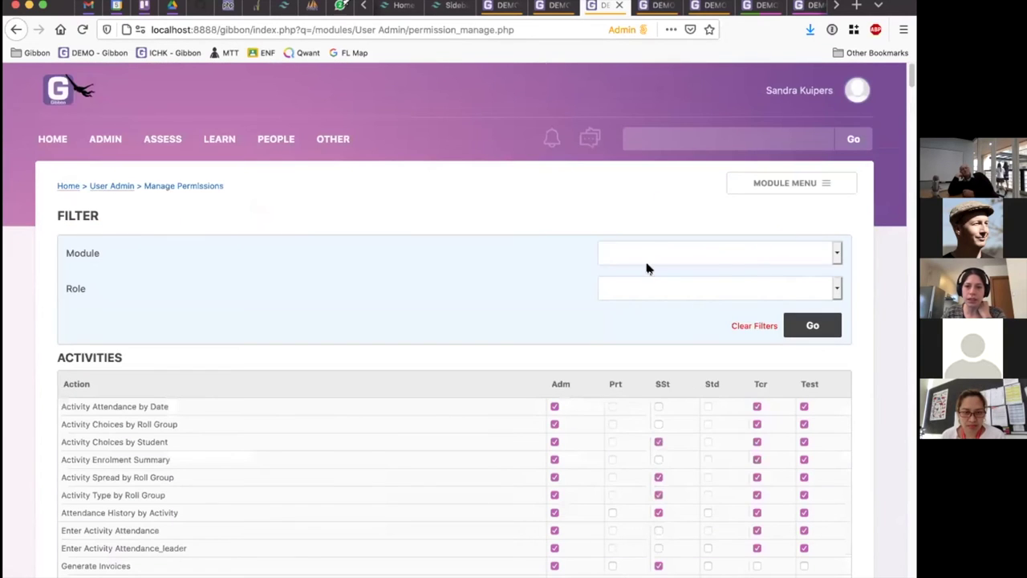
Filter the permissions list to the Reports module.
{"action": "left_click", "coordinate": [650, 255]}
{"action": "scroll", "coordinate": [672, 321], "scroll_direction": "down", "scroll_amount": 2}
{"action": "scroll", "coordinate": [672, 321], "scroll_direction": "down", "scroll_amount": 1}
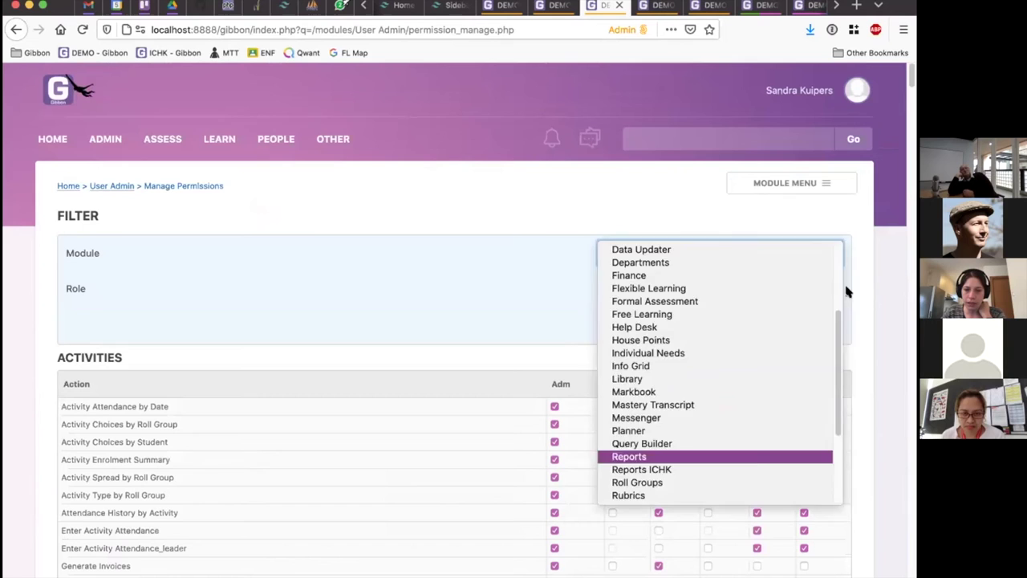
{"action": "left_click", "coordinate": [629, 455]}
{"action": "left_click", "coordinate": [811, 329]}
{"action": "scroll", "coordinate": [481, 241], "scroll_direction": "down", "scroll_amount": 3}
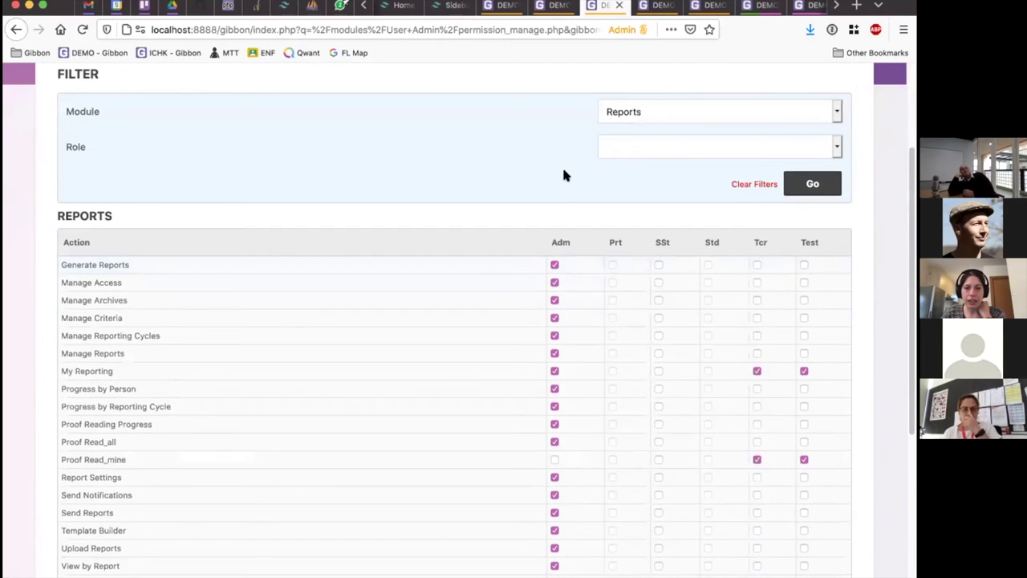
Examine the Write Reports permissions per role, toggling the administrator's Write Reports_editAll permission off and on again.
{"action": "scroll", "coordinate": [577, 283], "scroll_direction": "down", "scroll_amount": 4}
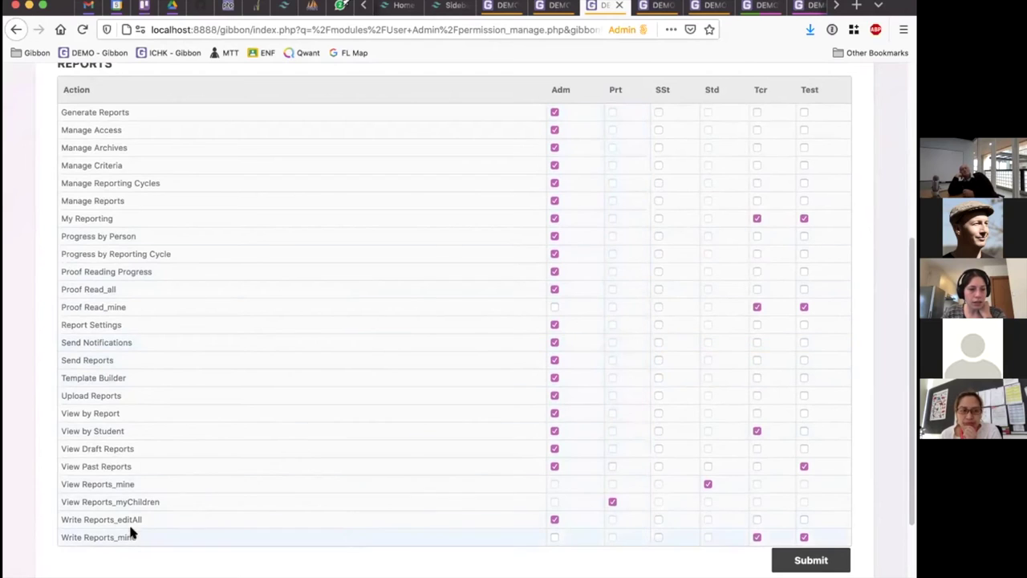
{"action": "scroll", "coordinate": [131, 527], "scroll_direction": "down", "scroll_amount": 1}
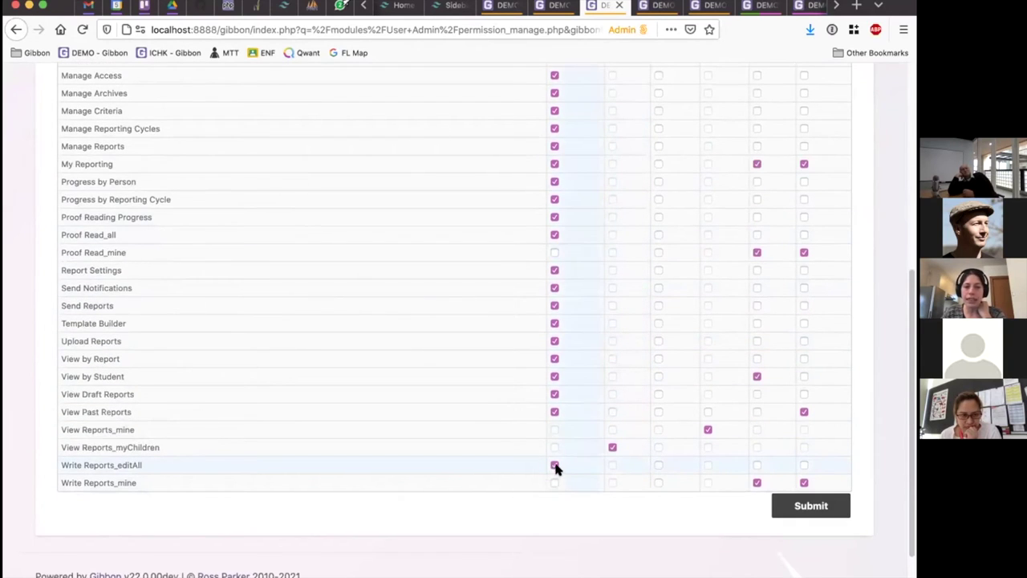
{"action": "scroll", "coordinate": [552, 469], "scroll_direction": "up", "scroll_amount": 1}
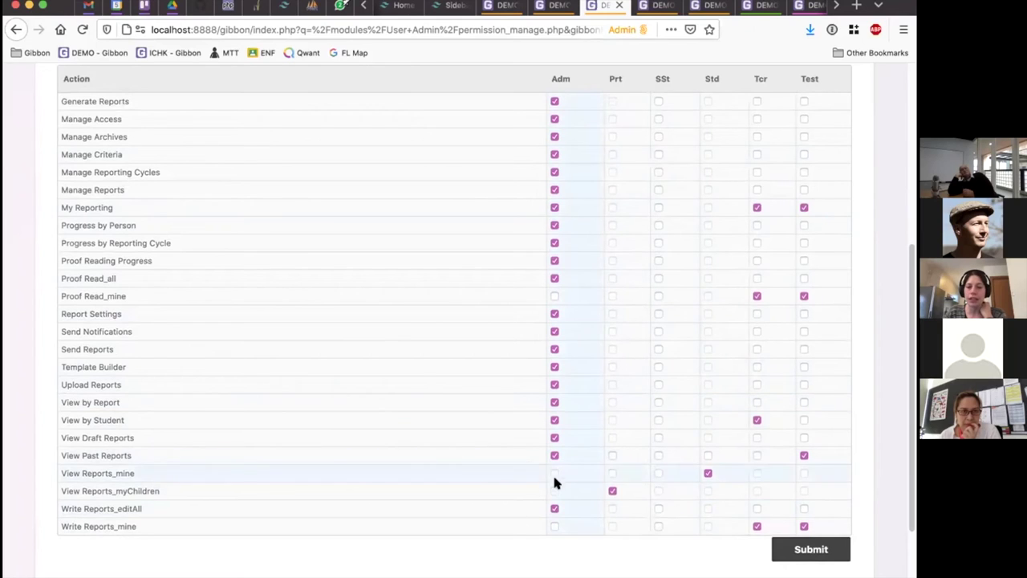
{"action": "left_click", "coordinate": [554, 507]}
{"action": "left_click", "coordinate": [554, 509]}
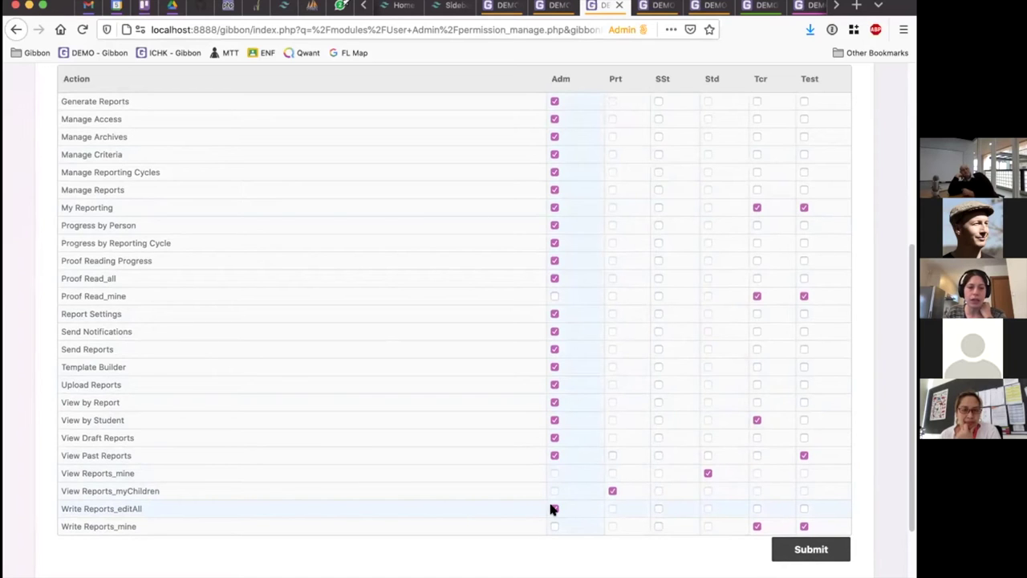
Return to the Reports module and review the active Training cycle and pastoral reports on the My Reporting page.
{"action": "scroll", "coordinate": [554, 512], "scroll_direction": "up", "scroll_amount": 5}
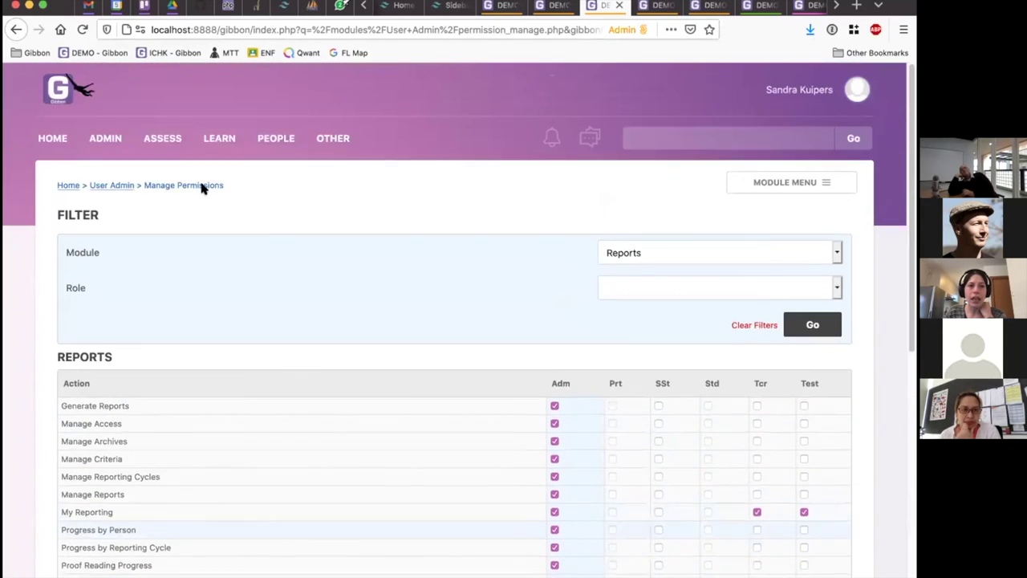
{"action": "mouse_move", "coordinate": [169, 133]}
{"action": "left_click", "coordinate": [149, 267]}
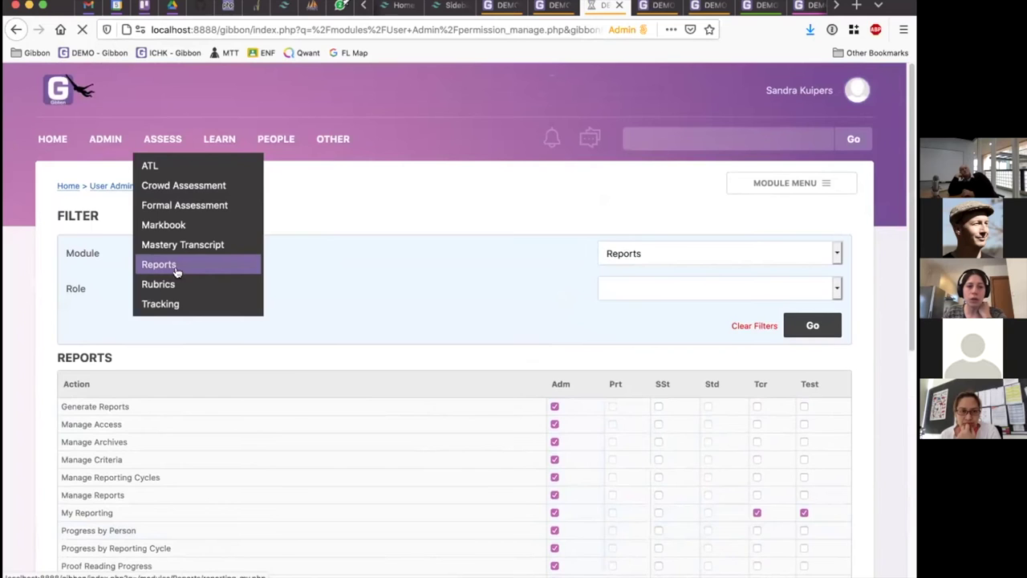
{"action": "scroll", "coordinate": [407, 454], "scroll_direction": "down", "scroll_amount": 3}
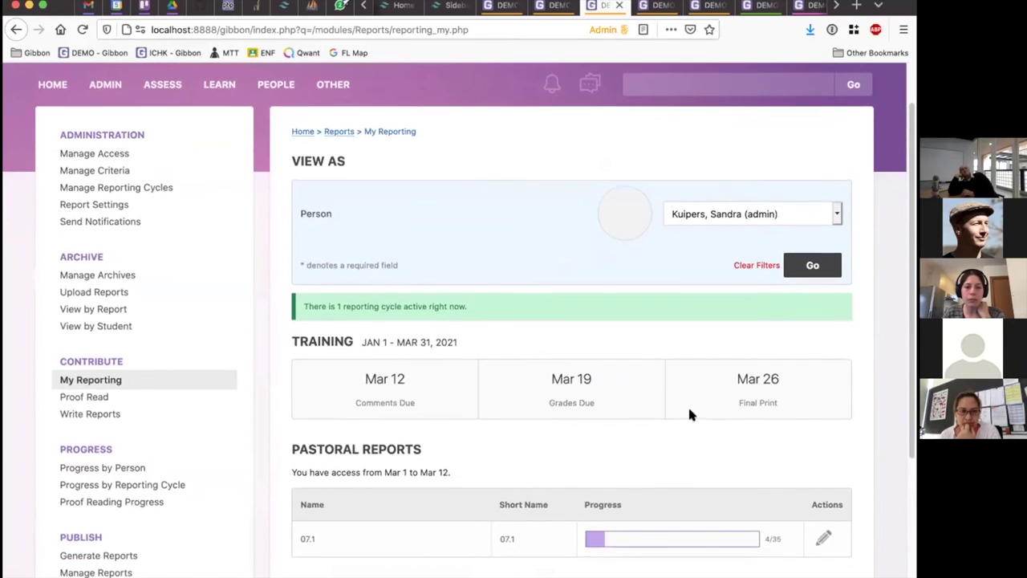
{"action": "scroll", "coordinate": [571, 463], "scroll_direction": "up", "scroll_amount": 2}
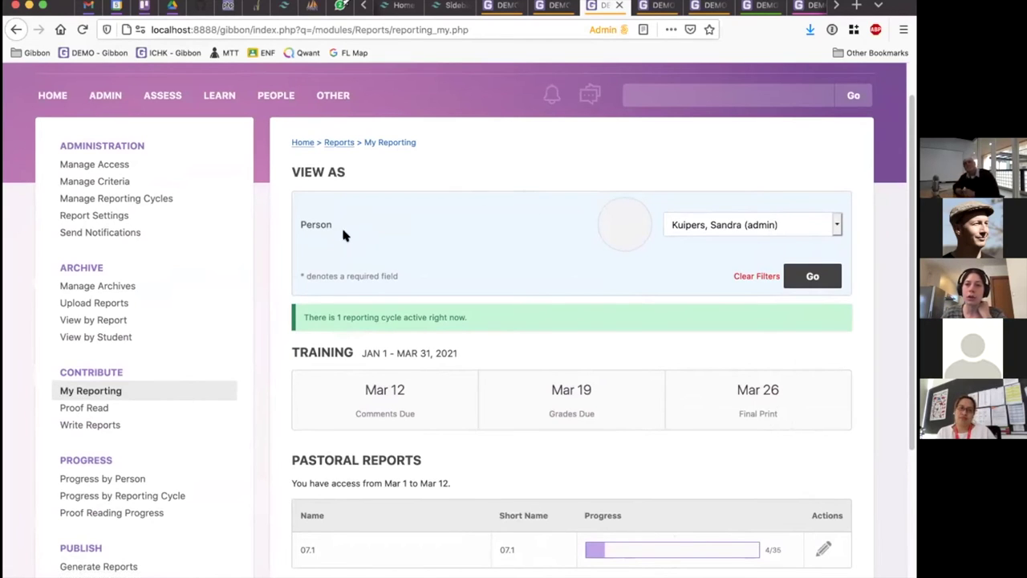
{"action": "left_click_drag", "start_coordinate": [422, 142], "coordinate": [295, 143]}
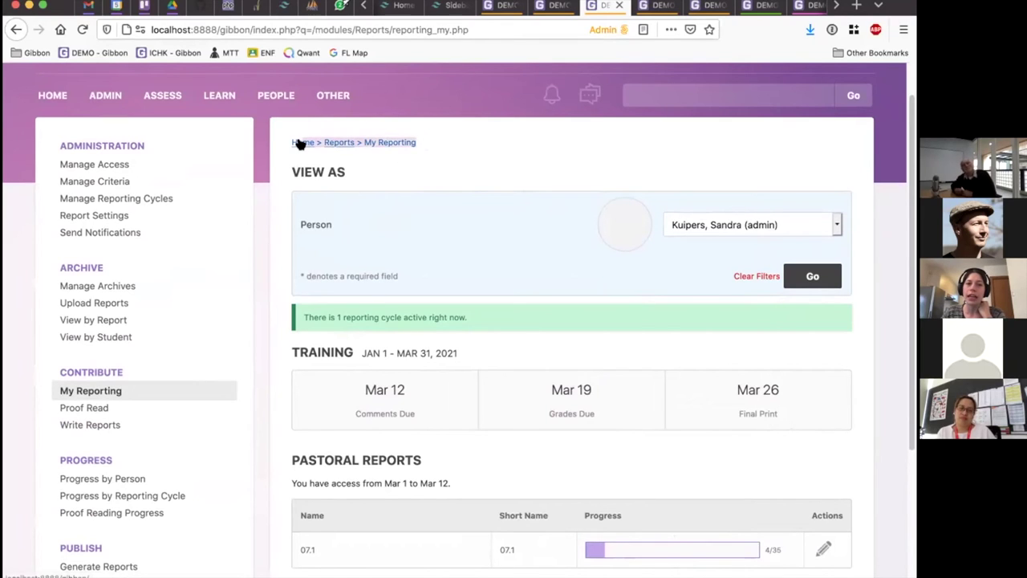
{"action": "left_click", "coordinate": [426, 142]}
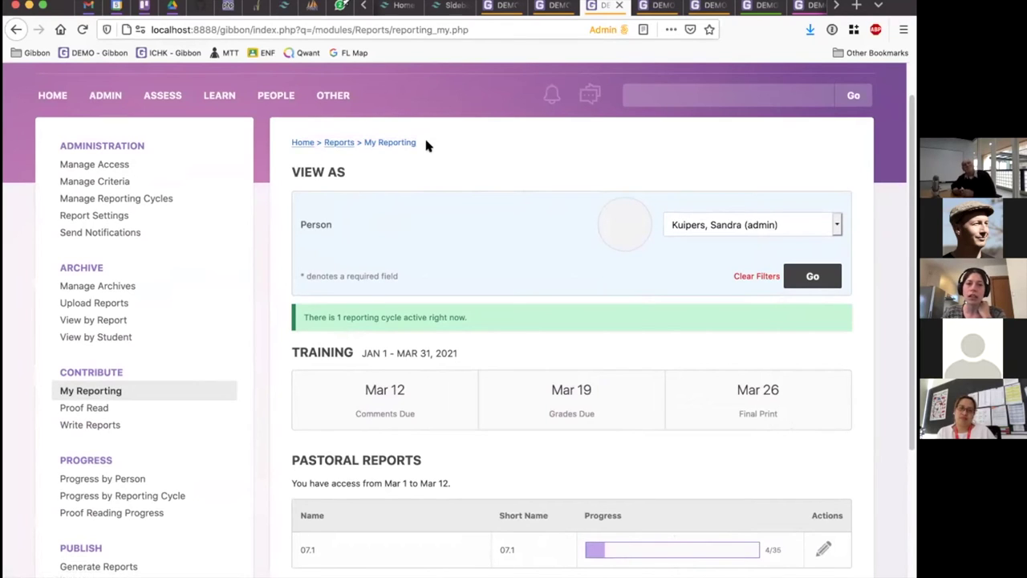
View the empty Write Reports page and return to the My Reporting overview to compare them.
{"action": "left_click", "coordinate": [78, 428]}
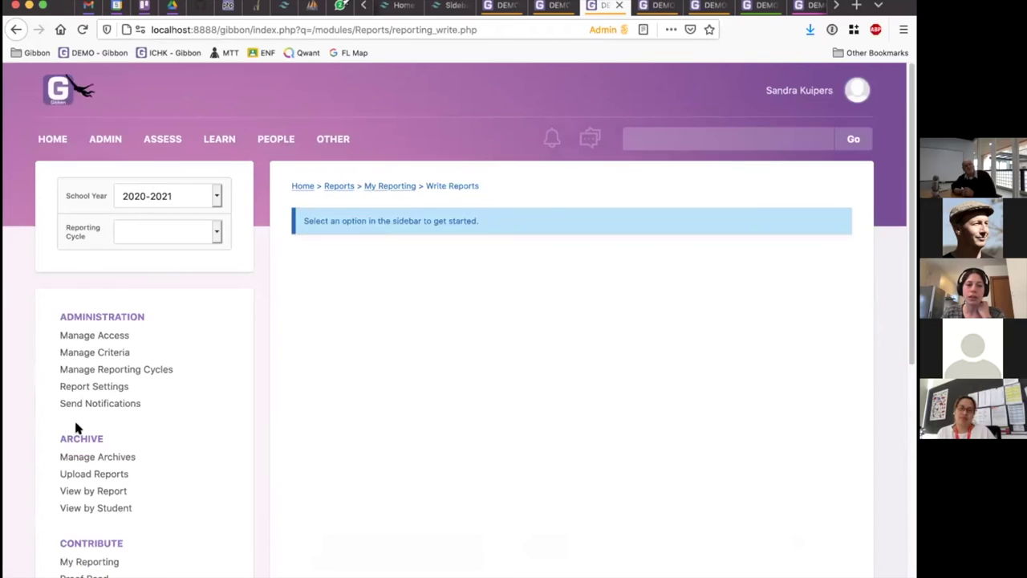
{"action": "scroll", "coordinate": [124, 438], "scroll_direction": "down", "scroll_amount": 3}
{"action": "left_click", "coordinate": [98, 375]}
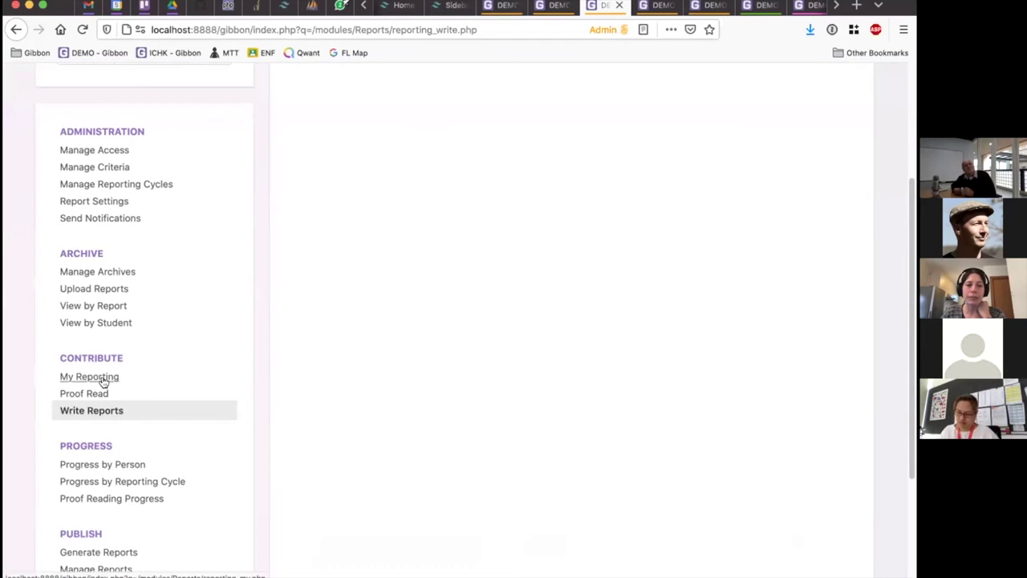
{"action": "scroll", "coordinate": [656, 459], "scroll_direction": "down", "scroll_amount": 2}
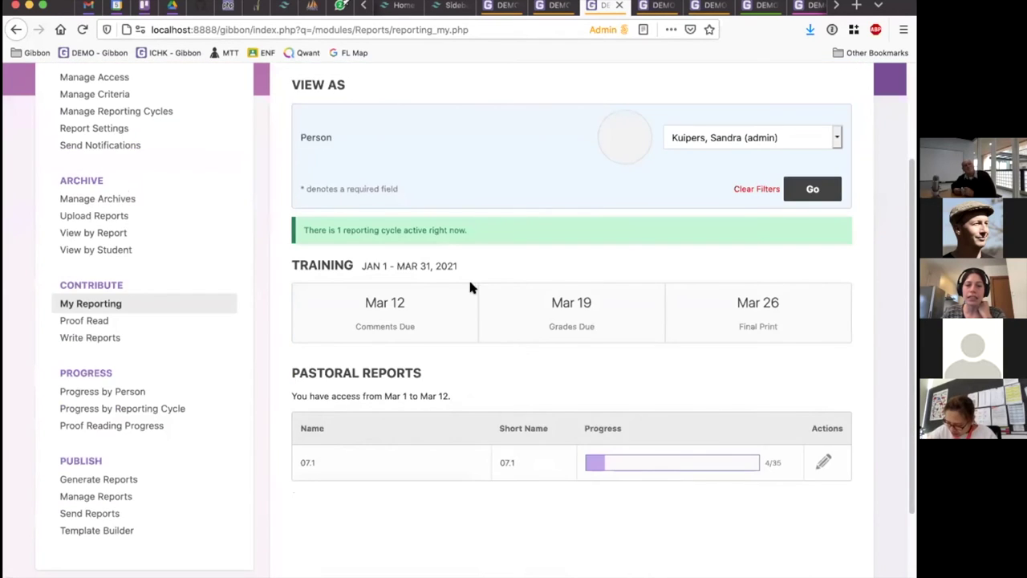
{"action": "scroll", "coordinate": [543, 479], "scroll_direction": "up", "scroll_amount": 2}
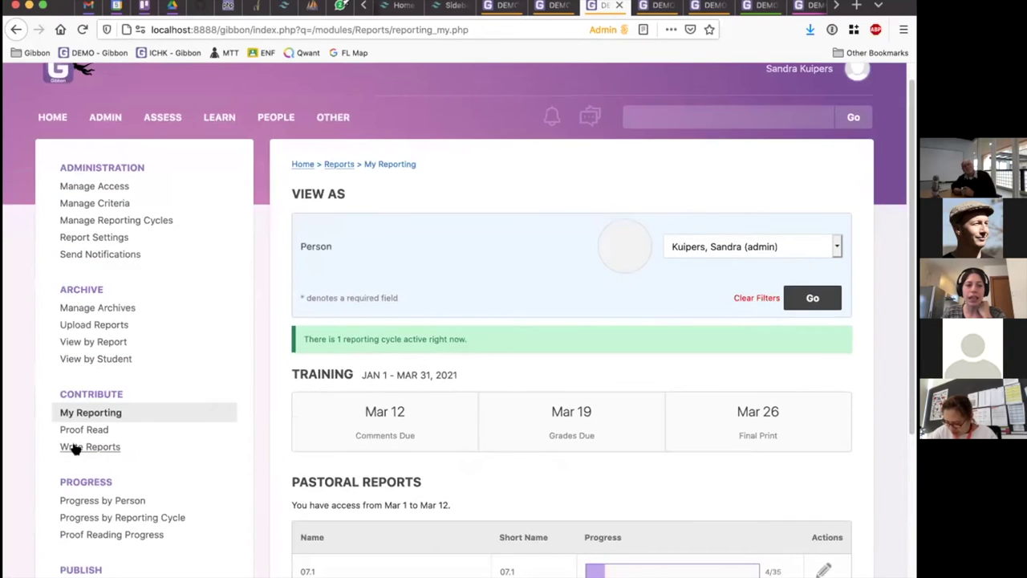
Open Write Reports and select the Training reporting cycle with scope 07.1.
{"action": "left_click", "coordinate": [71, 449]}
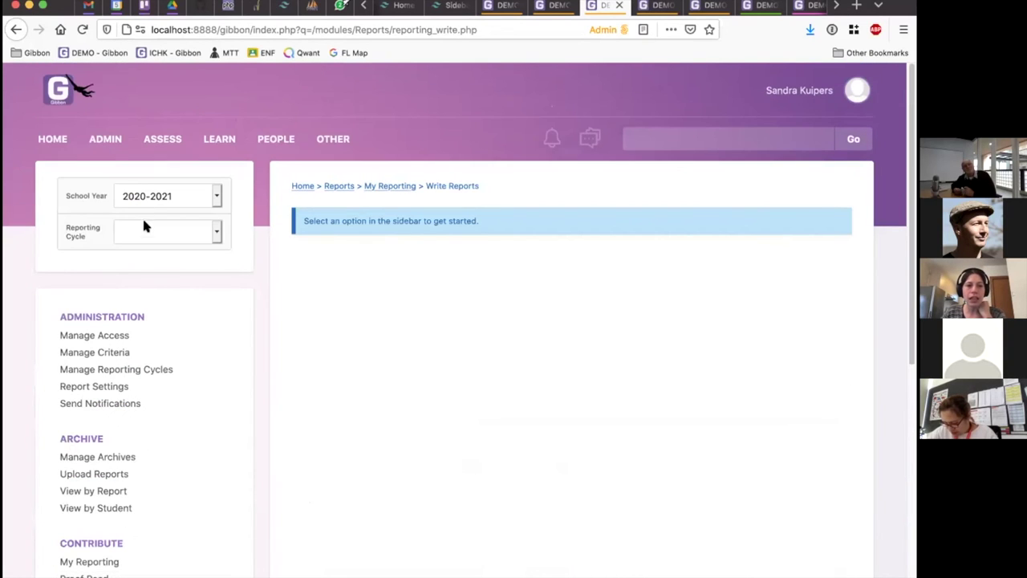
{"action": "left_click", "coordinate": [142, 227]}
{"action": "left_click", "coordinate": [145, 240]}
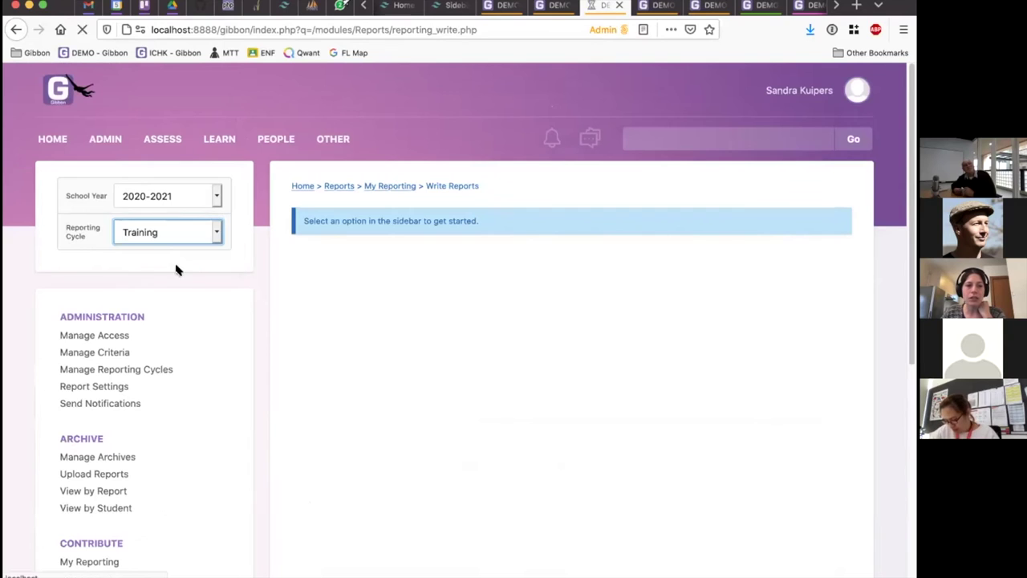
{"action": "left_click", "coordinate": [152, 268]}
{"action": "left_click", "coordinate": [160, 288]}
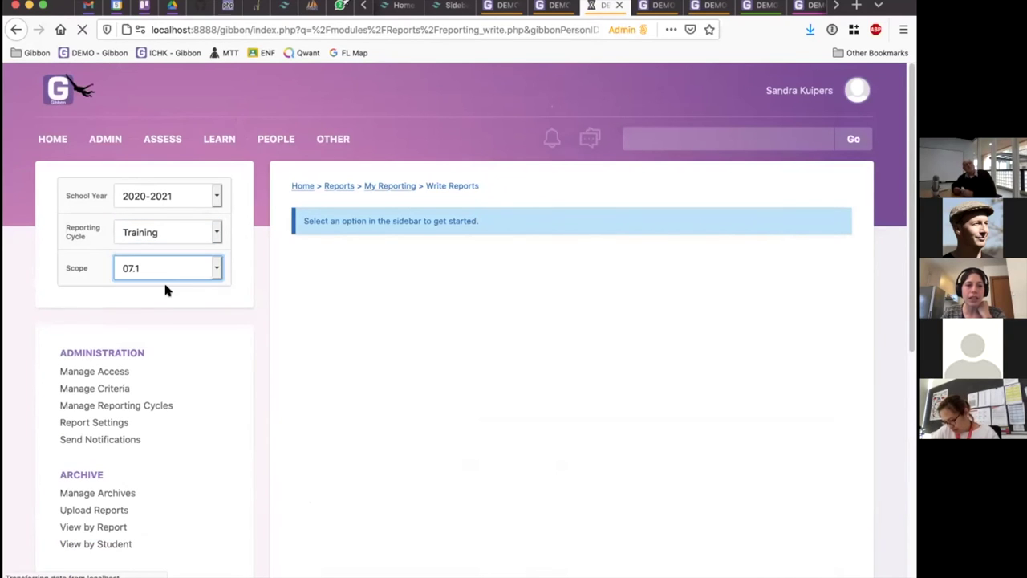
{"action": "scroll", "coordinate": [138, 305], "scroll_direction": "down", "scroll_amount": 1}
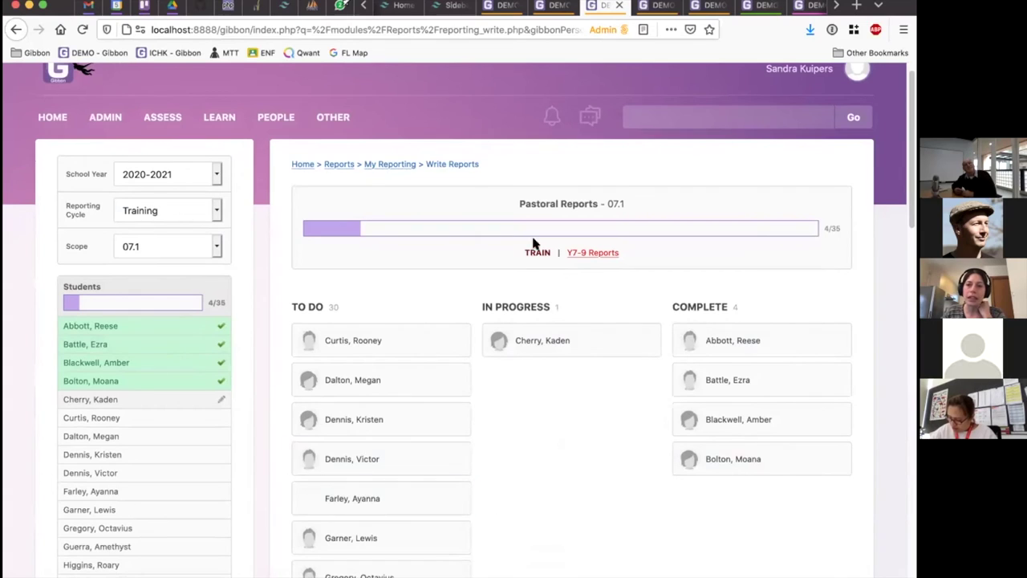
Check the scopes available for the Training cycle, keeping 07.1, and look over its student list.
{"action": "left_click", "coordinate": [160, 248]}
{"action": "left_click", "coordinate": [77, 244]}
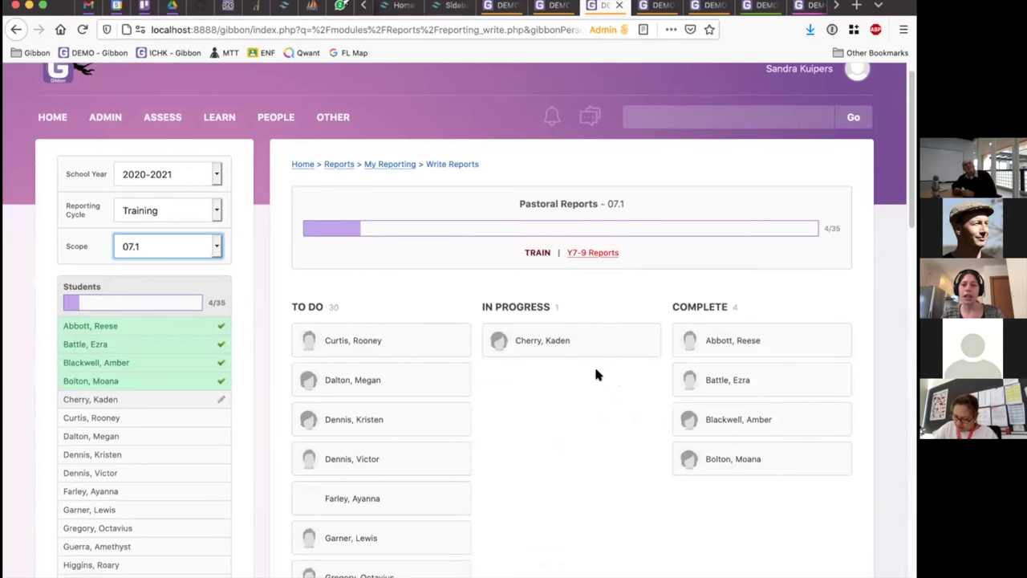
{"action": "scroll", "coordinate": [108, 319], "scroll_direction": "down", "scroll_amount": 1}
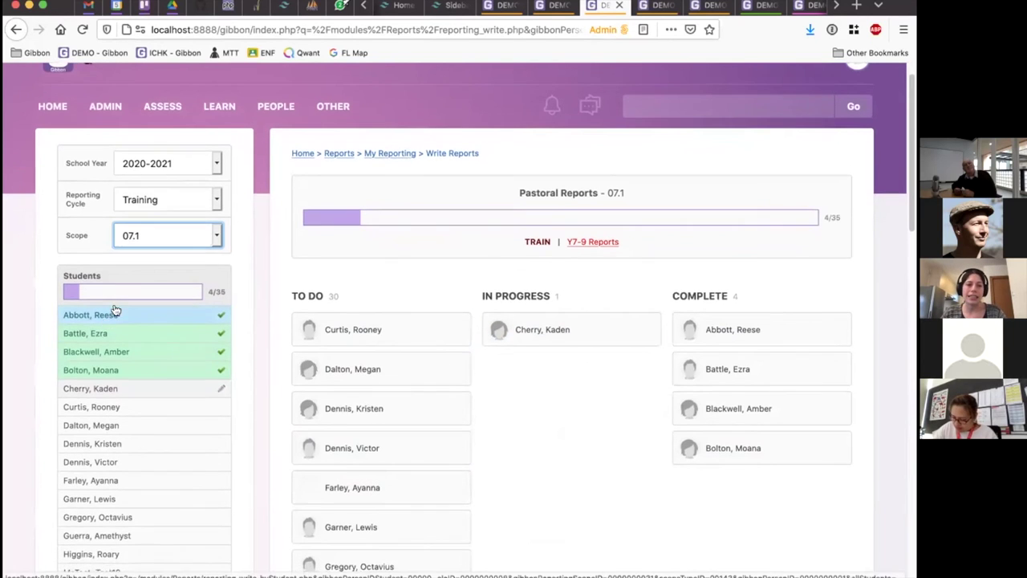
Open the in-progress student's Pastoral Report in scope 07.1 and look over its comment, interview and progress fields.
{"action": "scroll", "coordinate": [115, 310], "scroll_direction": "down", "scroll_amount": 1}
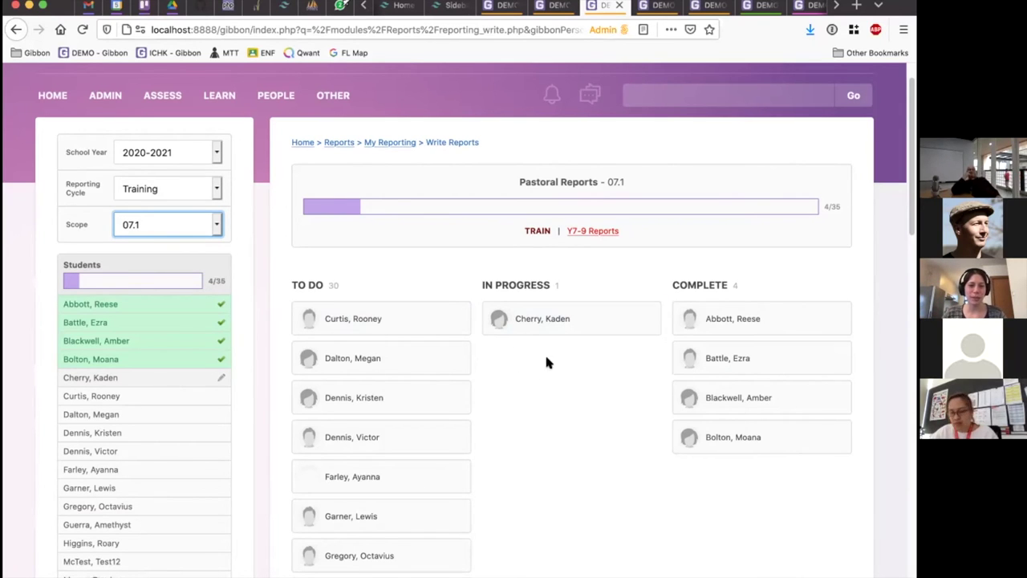
{"action": "scroll", "coordinate": [546, 363], "scroll_direction": "down", "scroll_amount": 1}
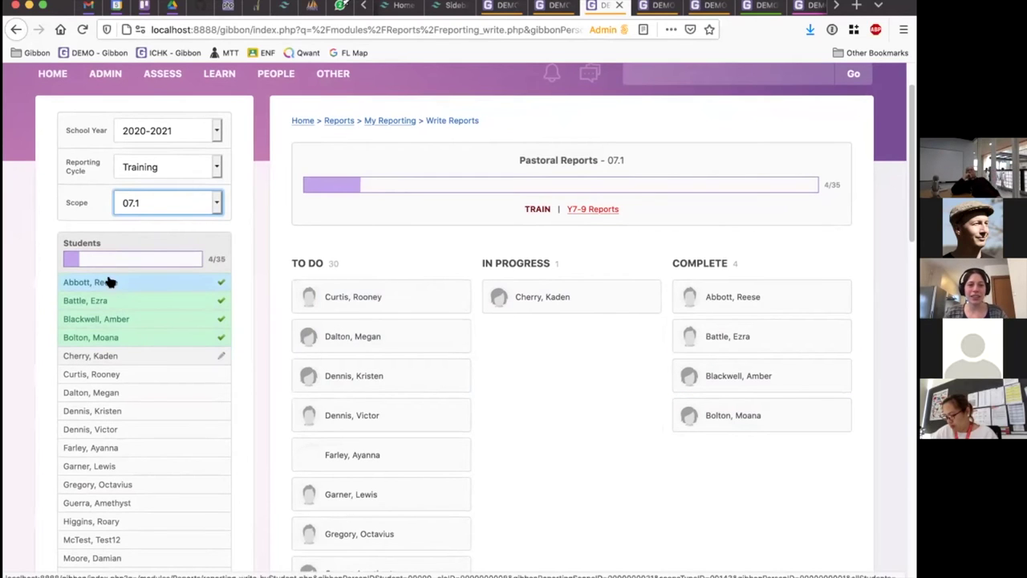
{"action": "left_click", "coordinate": [220, 358]}
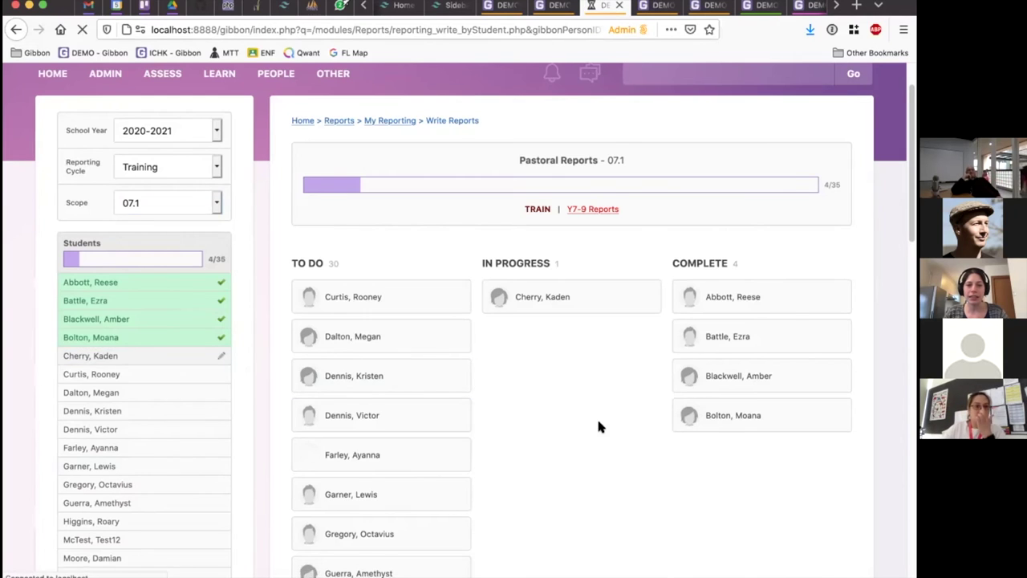
{"action": "scroll", "coordinate": [725, 263], "scroll_direction": "down", "scroll_amount": 4}
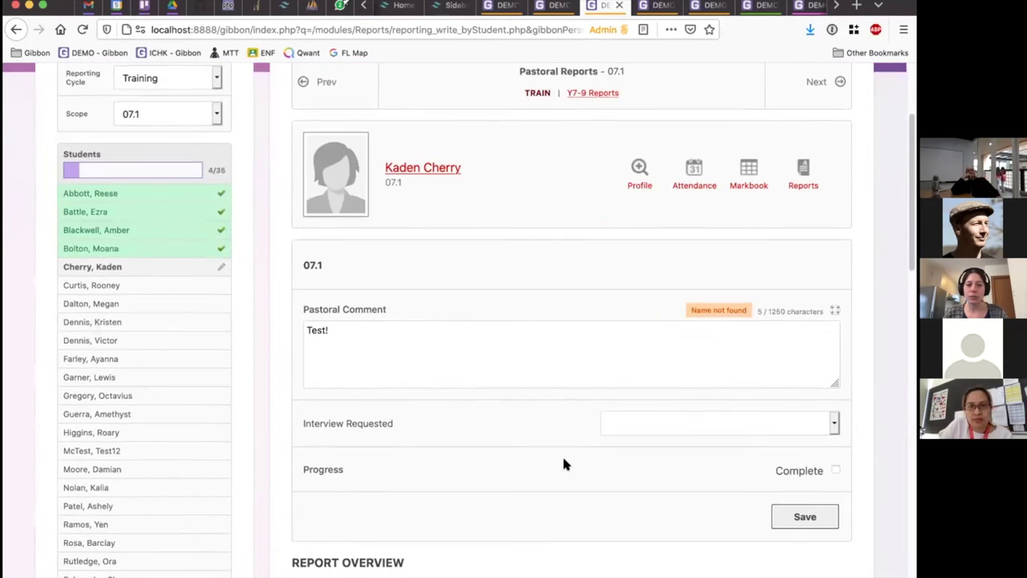
{"action": "scroll", "coordinate": [564, 464], "scroll_direction": "down", "scroll_amount": 2}
{"action": "scroll", "coordinate": [554, 397], "scroll_direction": "up", "scroll_amount": 3}
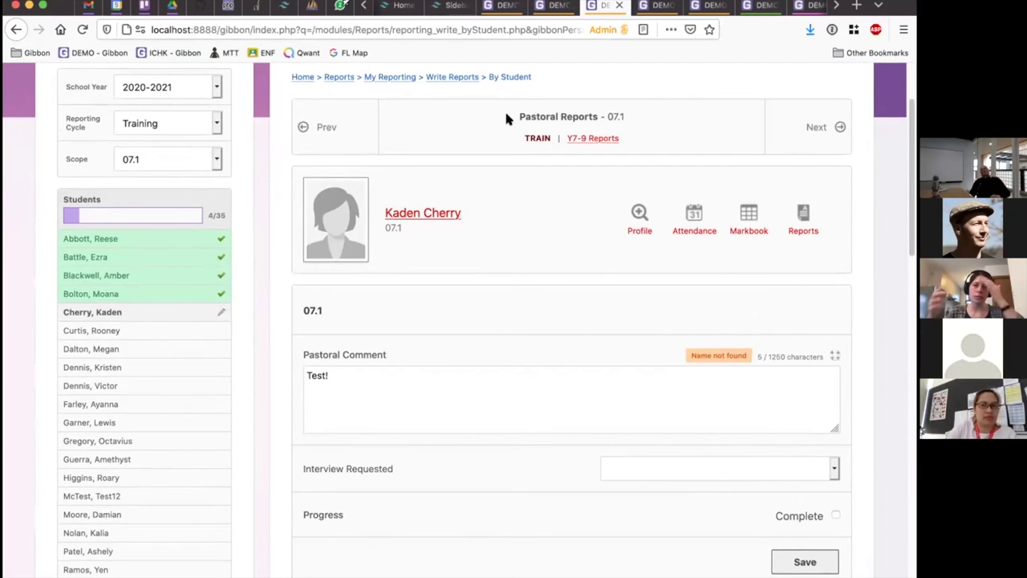
{"action": "scroll", "coordinate": [453, 347], "scroll_direction": "down", "scroll_amount": 5}
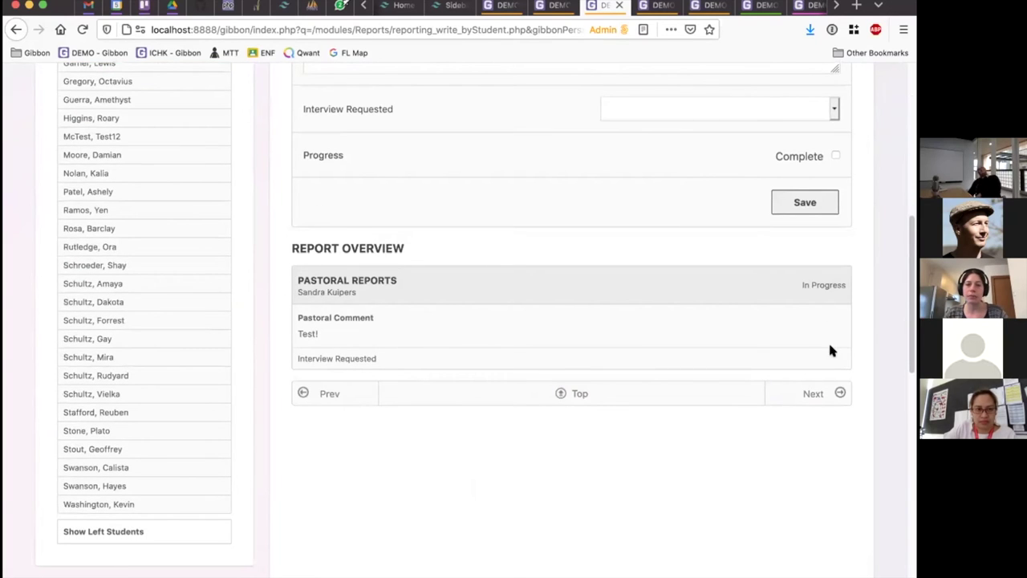
Examine the Report Overview below the student's writing form and return to the start of the page.
{"action": "scroll", "coordinate": [815, 358], "scroll_direction": "up", "scroll_amount": 1}
{"action": "left_click_drag", "start_coordinate": [293, 312], "coordinate": [752, 370]}
{"action": "left_click", "coordinate": [428, 406]}
{"action": "left_click_drag", "start_coordinate": [268, 354], "coordinate": [447, 400]}
{"action": "left_click", "coordinate": [447, 399]}
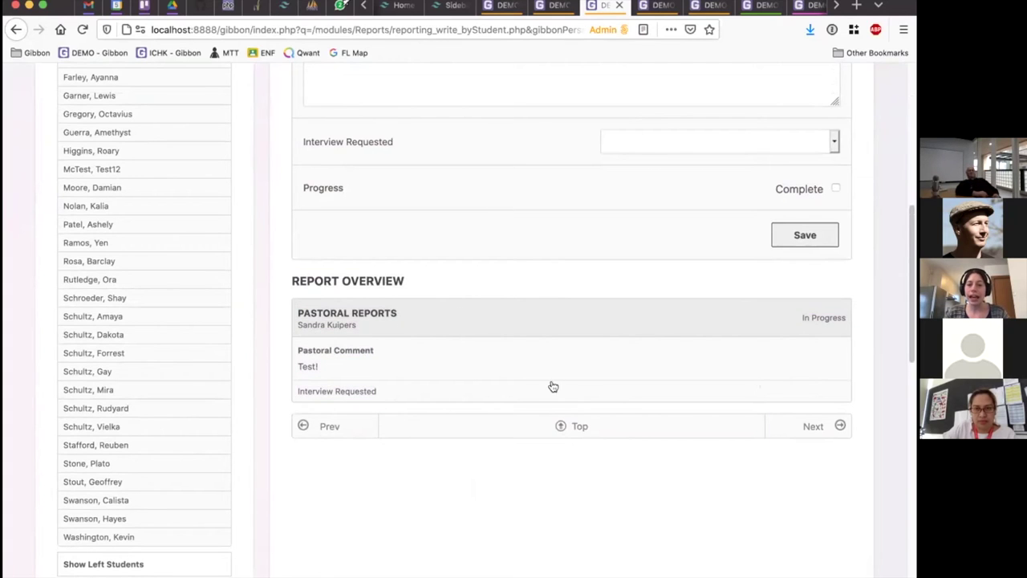
{"action": "scroll", "coordinate": [429, 454], "scroll_direction": "up", "scroll_amount": 1}
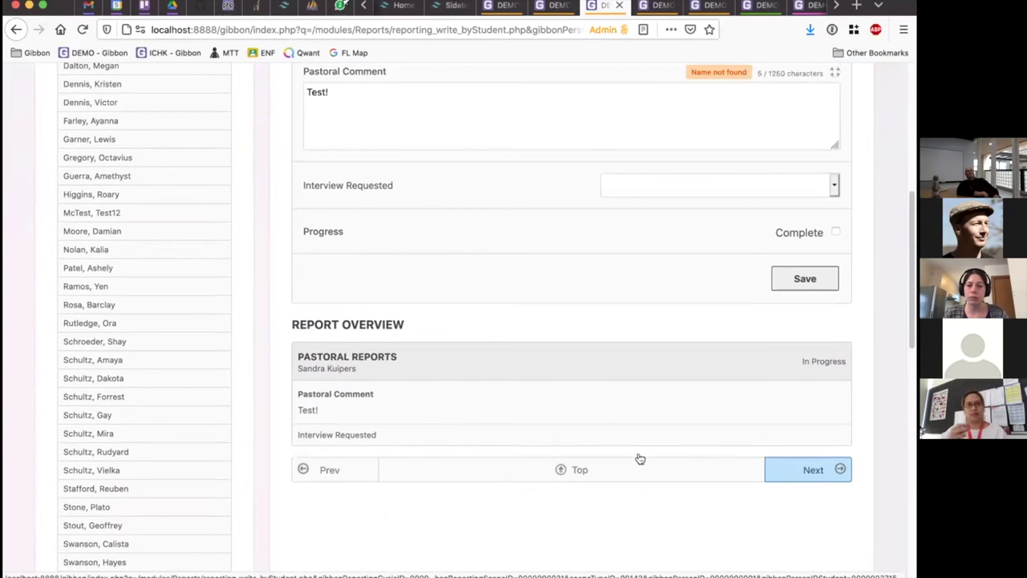
{"action": "left_click", "coordinate": [544, 472]}
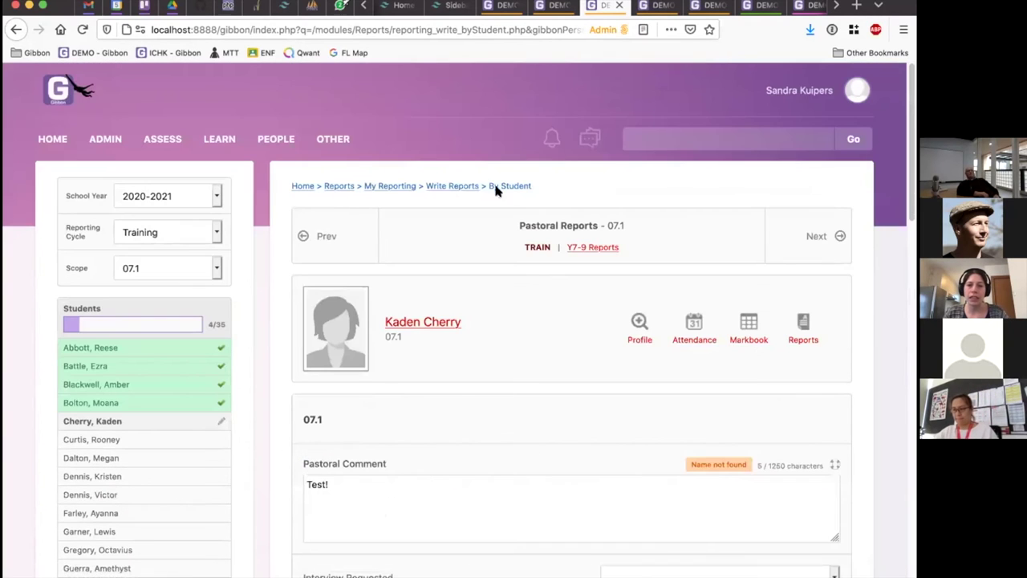
Step forward and back through the 07.1 students to a completed report, and look over it and the student list.
{"action": "left_click", "coordinate": [837, 235]}
{"action": "left_click", "coordinate": [304, 235]}
{"action": "left_click", "coordinate": [296, 233]}
{"action": "scroll", "coordinate": [120, 201], "scroll_direction": "down", "scroll_amount": 10}
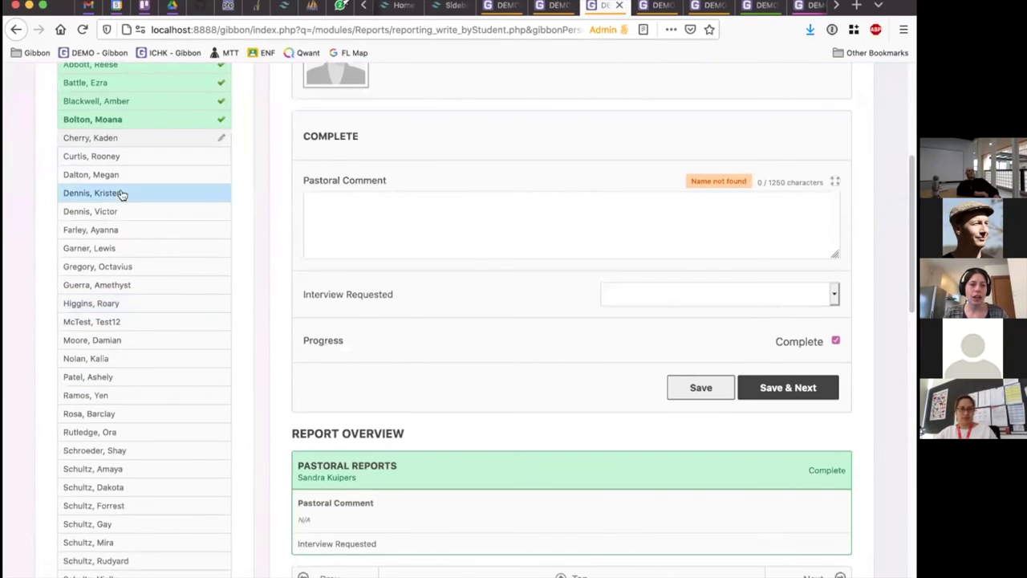
{"action": "scroll", "coordinate": [124, 418], "scroll_direction": "down", "scroll_amount": 1}
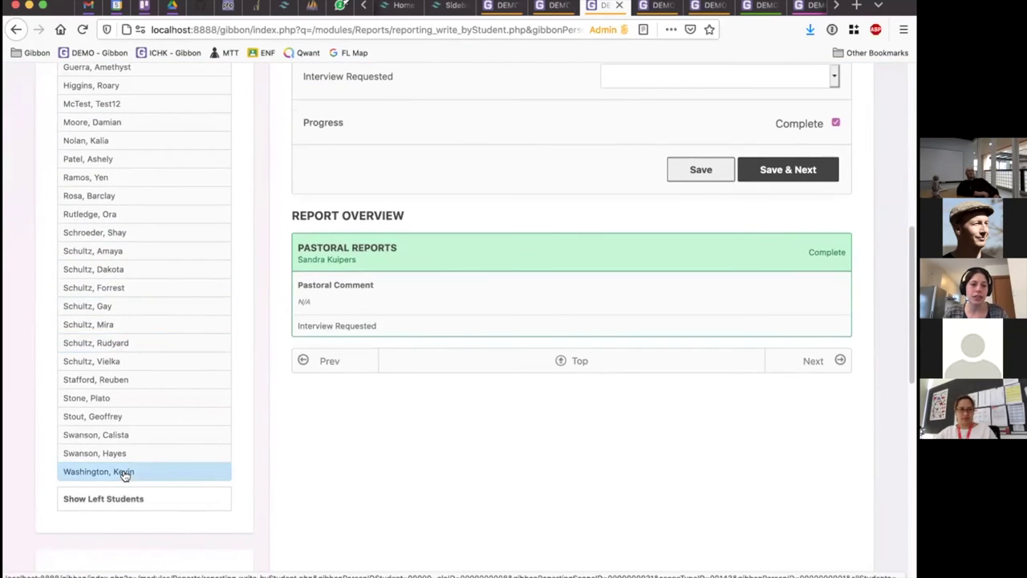
{"action": "scroll", "coordinate": [137, 447], "scroll_direction": "up", "scroll_amount": 10}
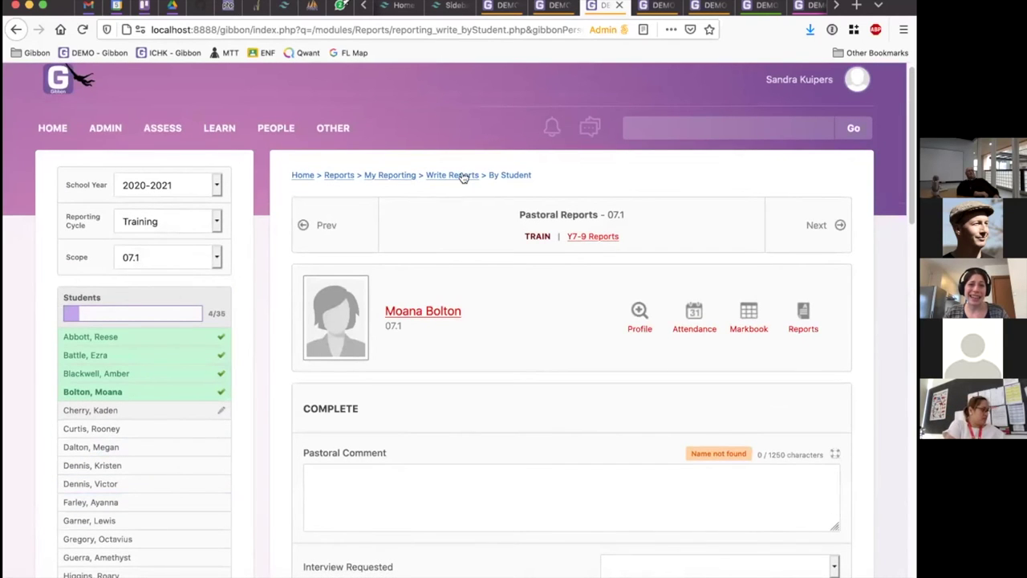
Return to the My Reporting page and review the Training deadlines and the pastoral reports progress for 07.1.
{"action": "left_click", "coordinate": [390, 175]}
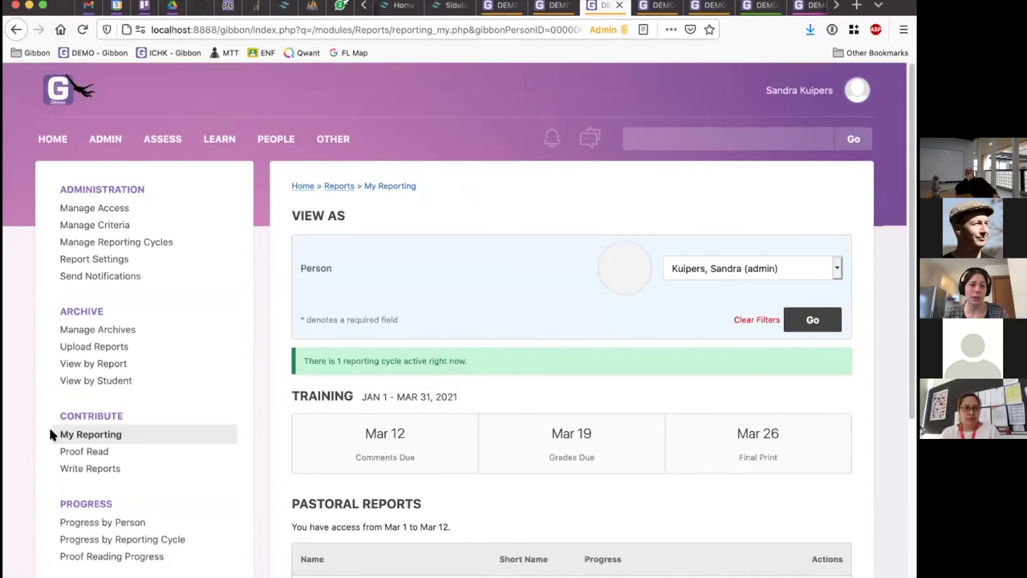
{"action": "scroll", "coordinate": [56, 424], "scroll_direction": "down", "scroll_amount": 1}
{"action": "scroll", "coordinate": [498, 367], "scroll_direction": "down", "scroll_amount": 1}
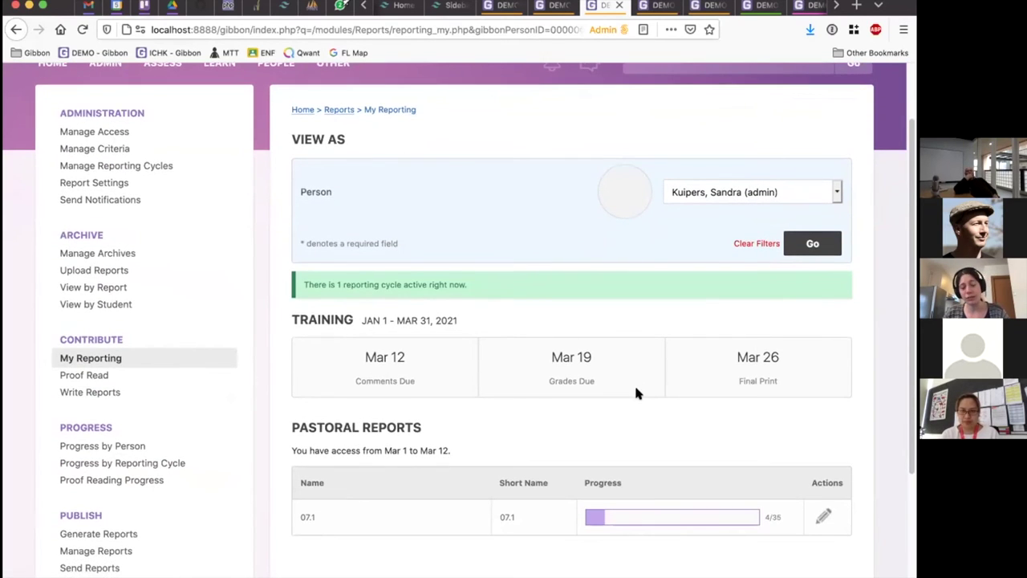
Open the Proof Read page and look over its view options and the listed pastoral comments.
{"action": "left_click", "coordinate": [74, 375]}
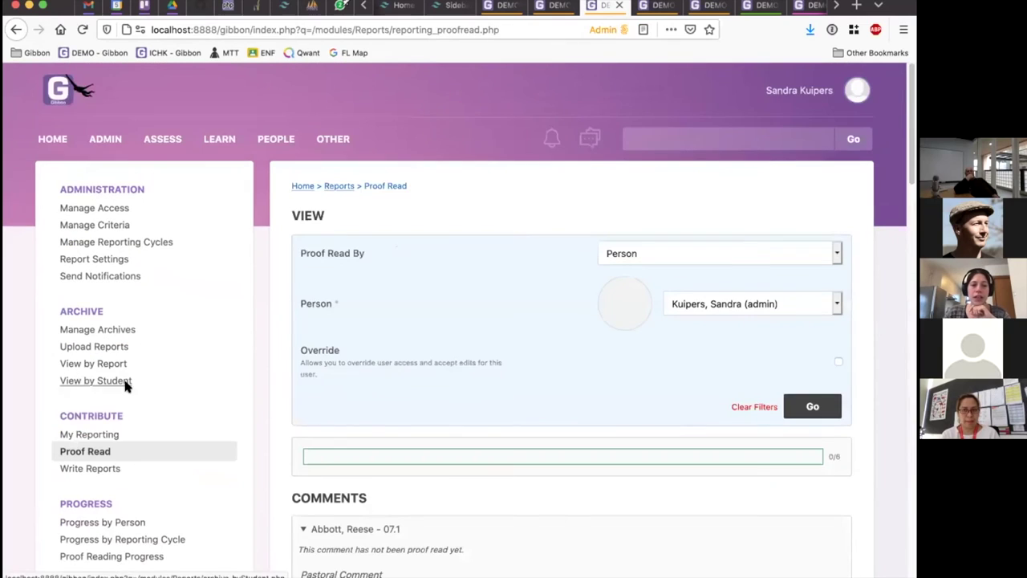
{"action": "scroll", "coordinate": [450, 329], "scroll_direction": "down", "scroll_amount": 3}
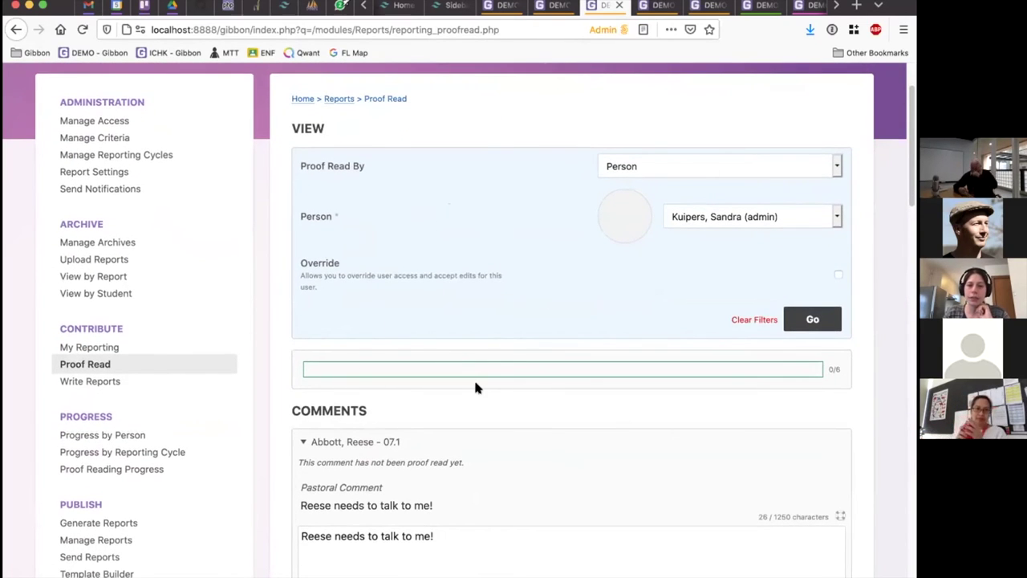
{"action": "scroll", "coordinate": [514, 369], "scroll_direction": "down", "scroll_amount": 1}
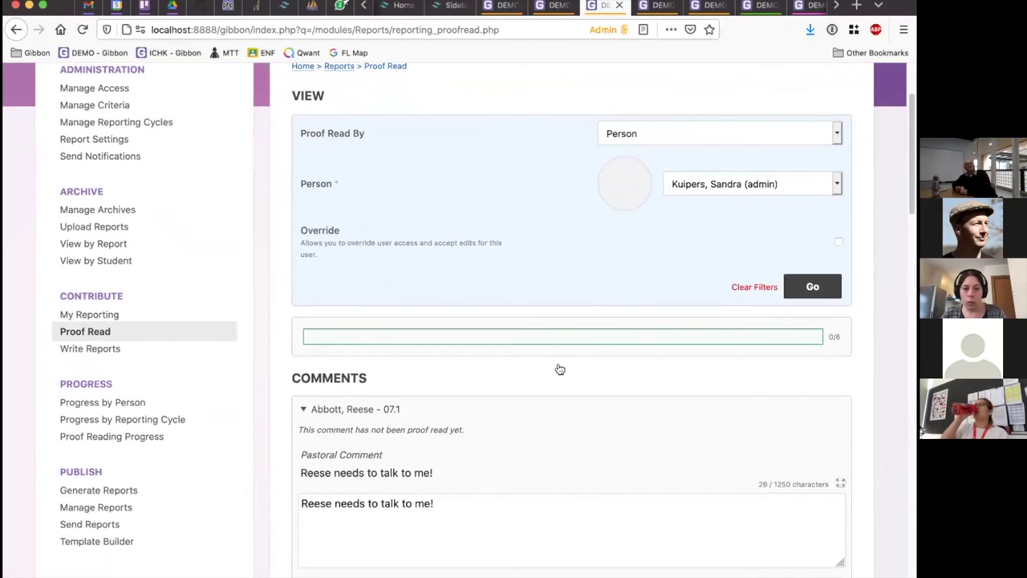
{"action": "scroll", "coordinate": [557, 365], "scroll_direction": "down", "scroll_amount": 2}
{"action": "scroll", "coordinate": [494, 239], "scroll_direction": "up", "scroll_amount": 3}
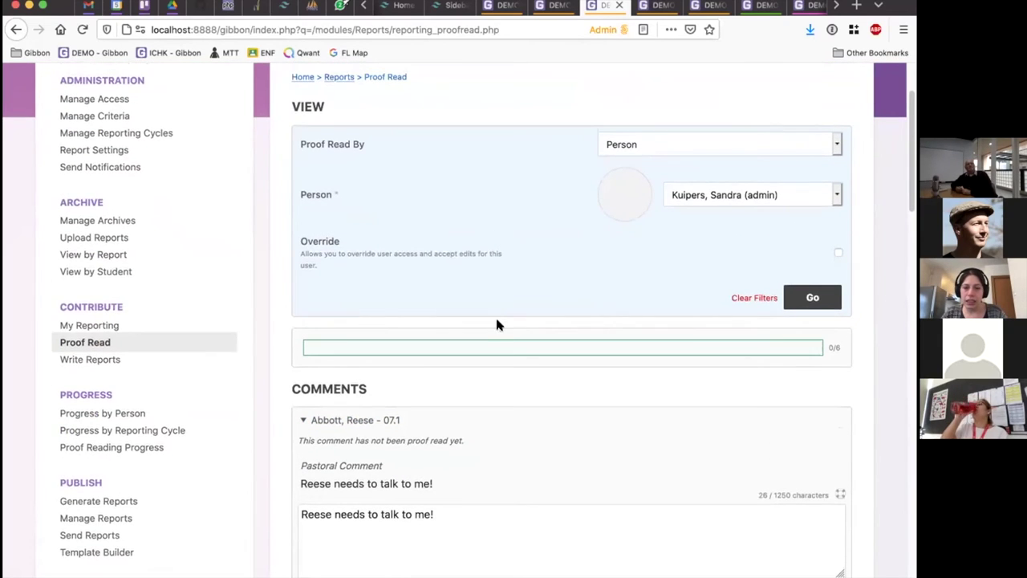
{"action": "scroll", "coordinate": [503, 312], "scroll_direction": "down", "scroll_amount": 2}
{"action": "scroll", "coordinate": [73, 356], "scroll_direction": "up", "scroll_amount": 5}
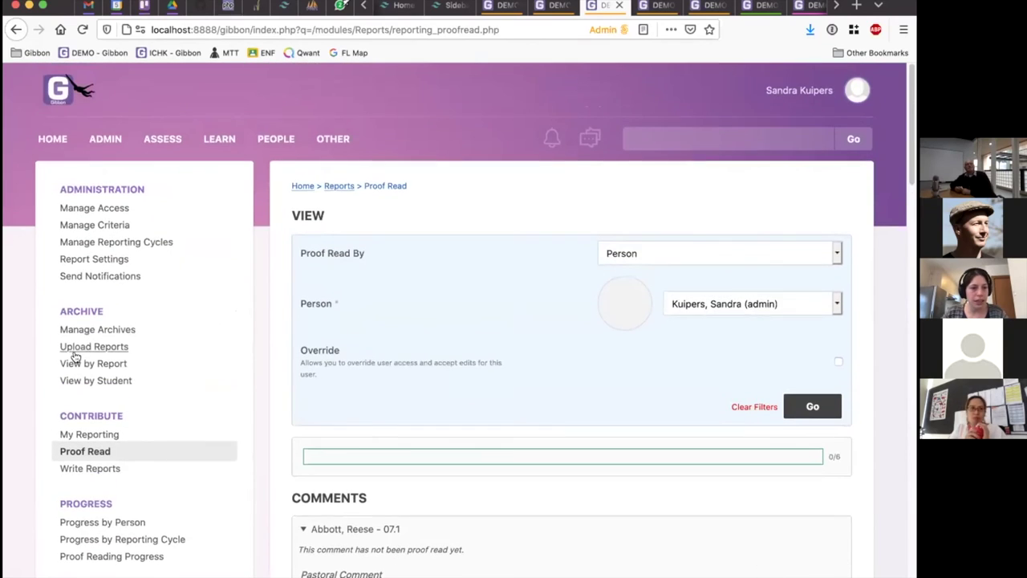
Open Progress by Person and filter the staff list by the Training reporting cycle.
{"action": "scroll", "coordinate": [104, 455], "scroll_direction": "down", "scroll_amount": 4}
{"action": "left_click", "coordinate": [91, 403]}
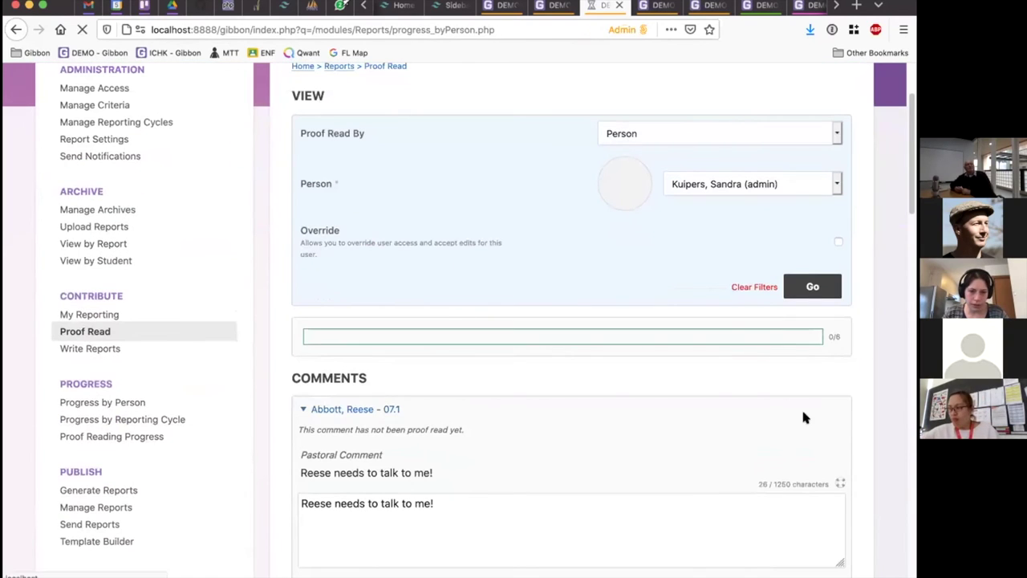
{"action": "scroll", "coordinate": [401, 337], "scroll_direction": "down", "scroll_amount": 4}
{"action": "scroll", "coordinate": [671, 144], "scroll_direction": "up", "scroll_amount": 3}
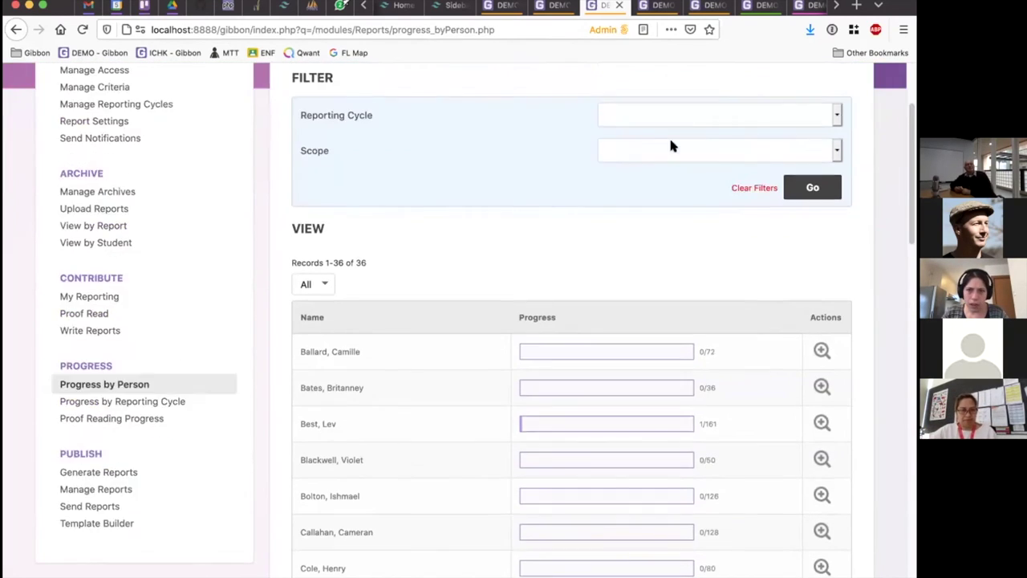
{"action": "left_click", "coordinate": [719, 219]}
{"action": "left_click", "coordinate": [630, 227]}
{"action": "left_click", "coordinate": [813, 293]}
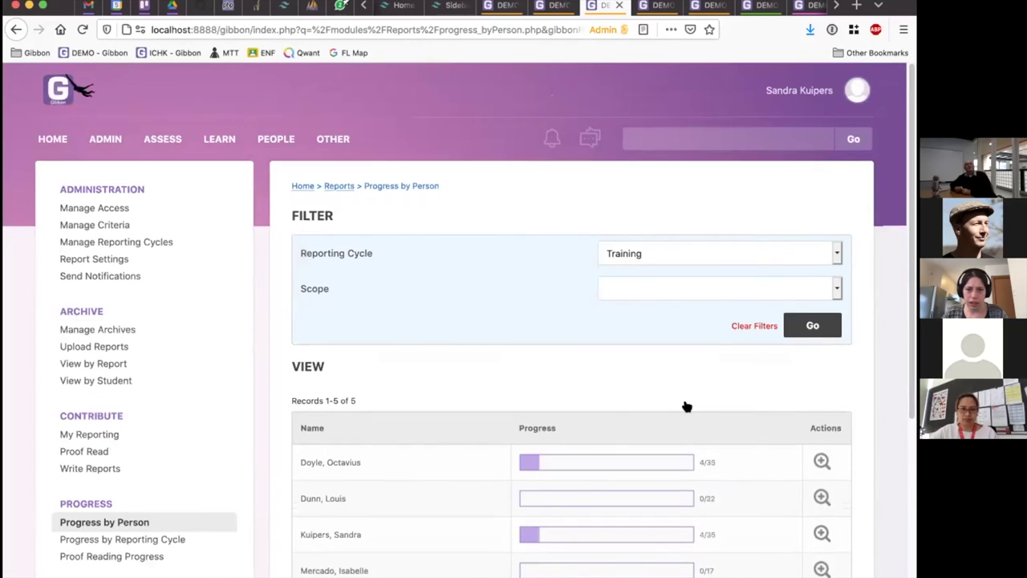
{"action": "scroll", "coordinate": [402, 382], "scroll_direction": "down", "scroll_amount": 3}
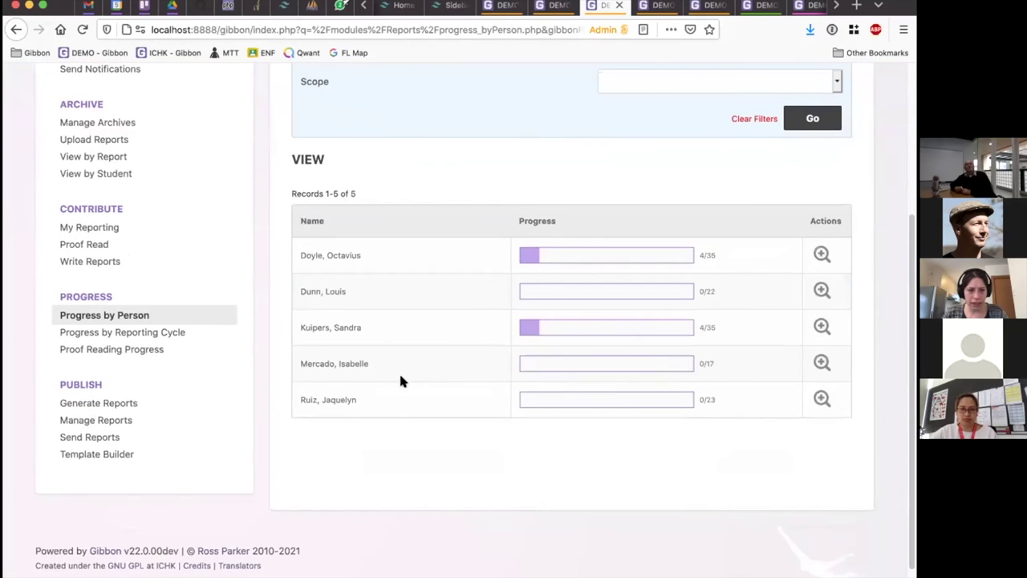
View the reporting details of the last teacher listed and open that teacher's 07.3 pastoral reports for writing.
{"action": "double_click", "coordinate": [348, 399]}
{"action": "left_click", "coordinate": [821, 399]}
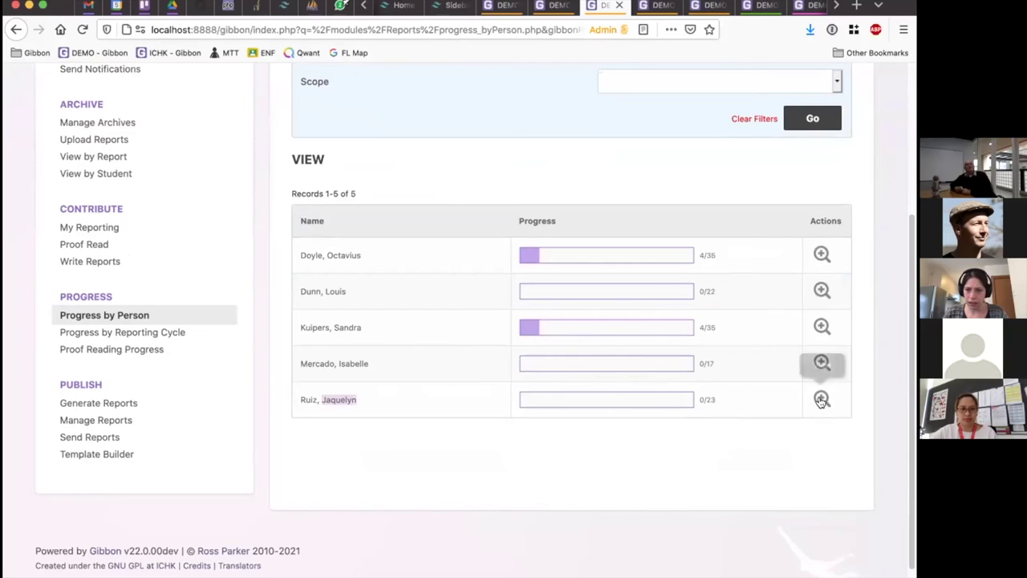
{"action": "scroll", "coordinate": [434, 441], "scroll_direction": "down", "scroll_amount": 5}
{"action": "left_click", "coordinate": [823, 368]}
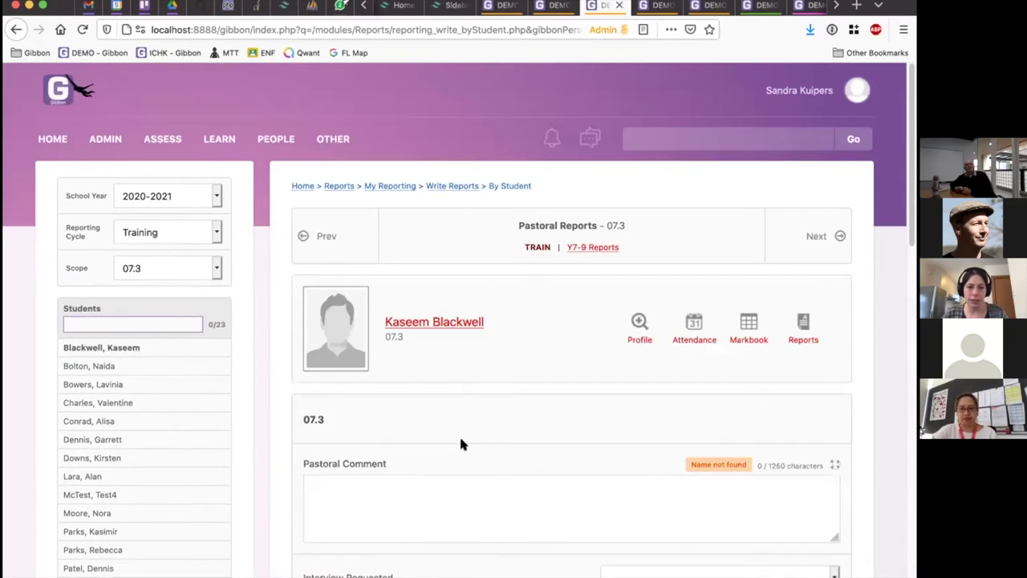
Enter the Pastoral Comment "This is a test!" for the first 07.3 student, mark it Complete and save the report.
{"action": "scroll", "coordinate": [482, 425], "scroll_direction": "down", "scroll_amount": 2}
{"action": "left_click", "coordinate": [458, 370]}
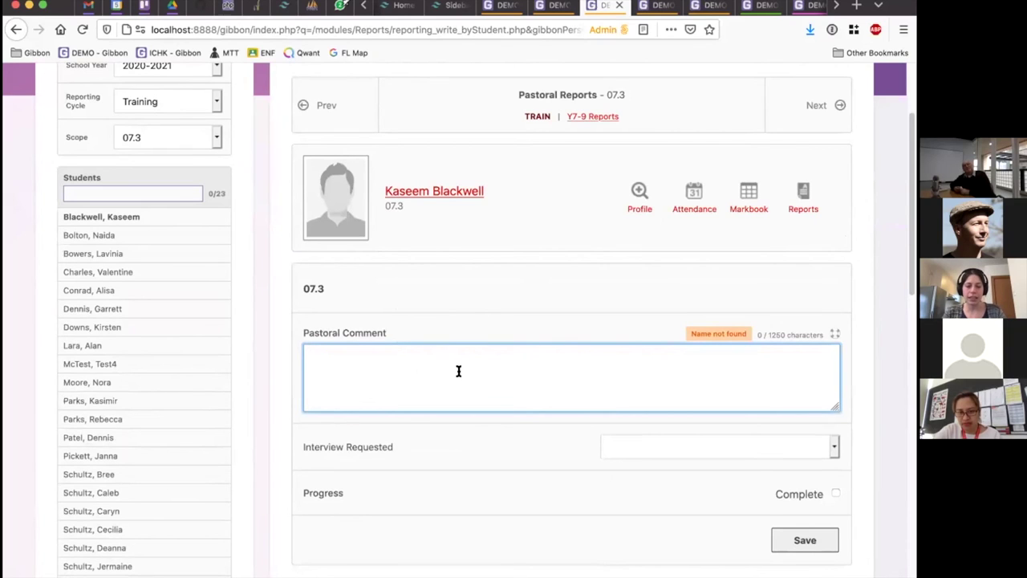
{"action": "type", "text": "This is a test!"}
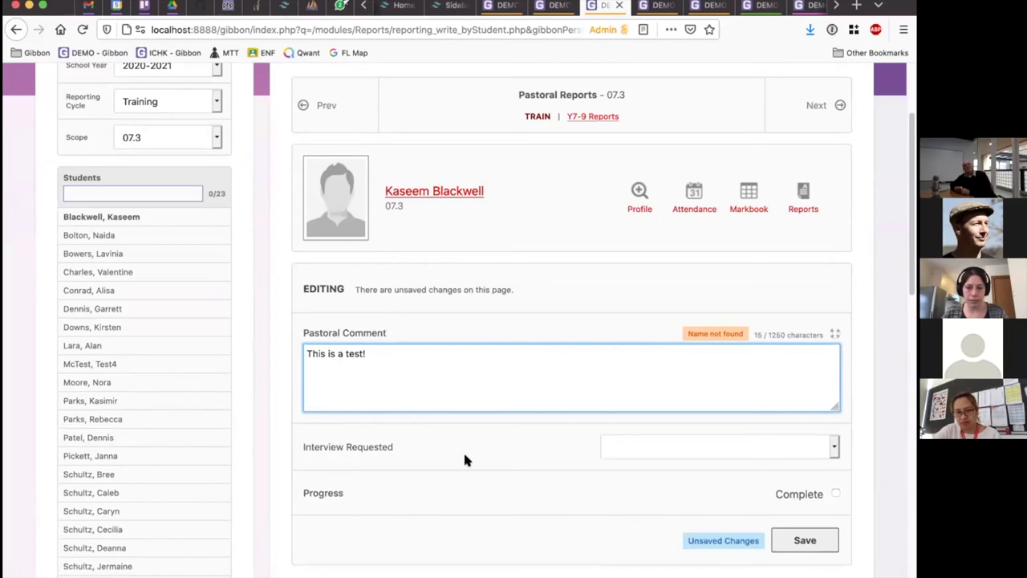
{"action": "scroll", "coordinate": [466, 460], "scroll_direction": "down", "scroll_amount": 1}
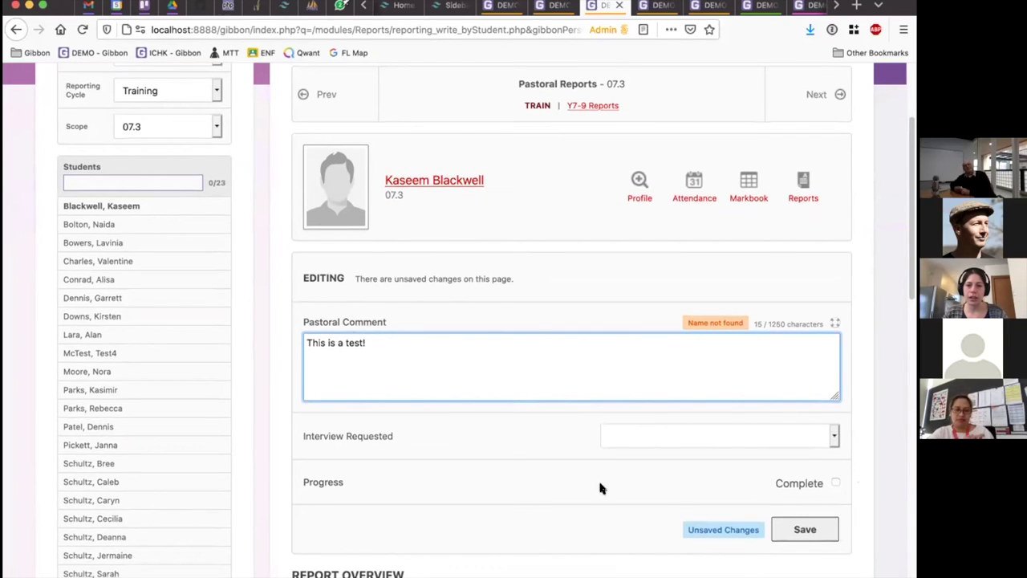
{"action": "left_click", "coordinate": [836, 483]}
{"action": "left_click", "coordinate": [789, 532]}
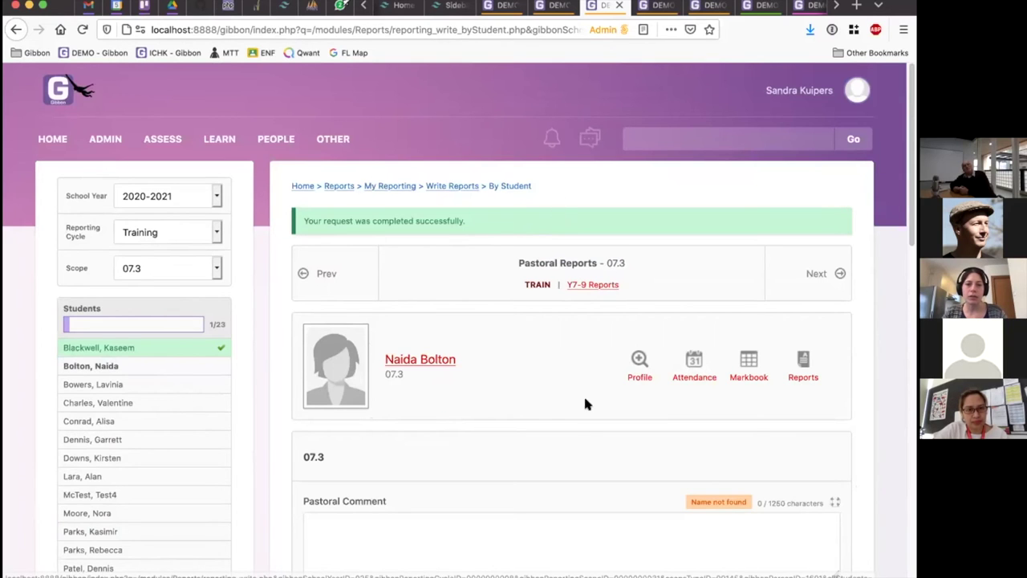
Reopen the first 07.3 student's completed report and check the saved pastoral comment.
{"action": "scroll", "coordinate": [407, 442], "scroll_direction": "down", "scroll_amount": 1}
{"action": "left_click", "coordinate": [89, 293]}
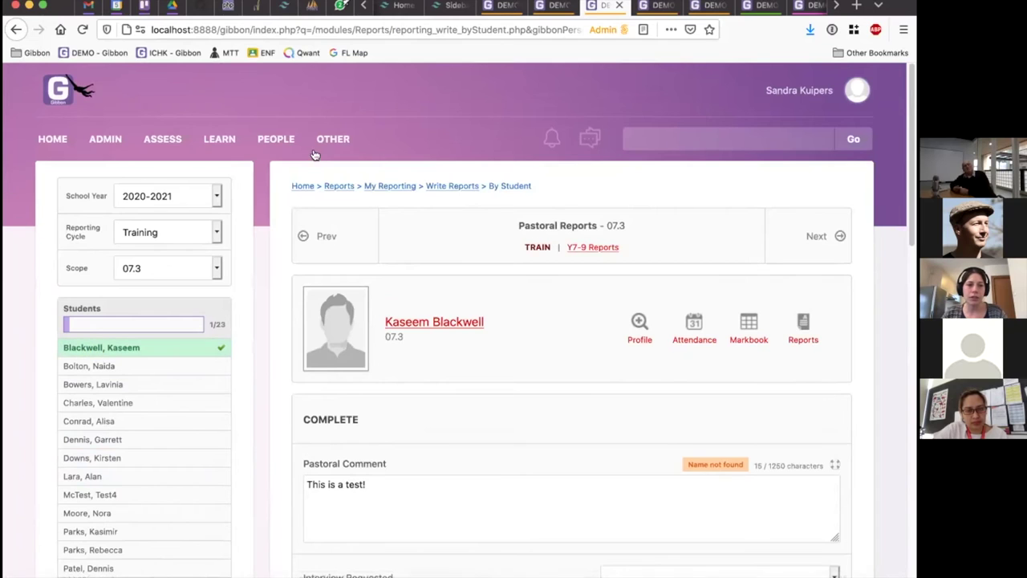
{"action": "scroll", "coordinate": [142, 252], "scroll_direction": "down", "scroll_amount": 1}
{"action": "scroll", "coordinate": [130, 184], "scroll_direction": "up", "scroll_amount": 1}
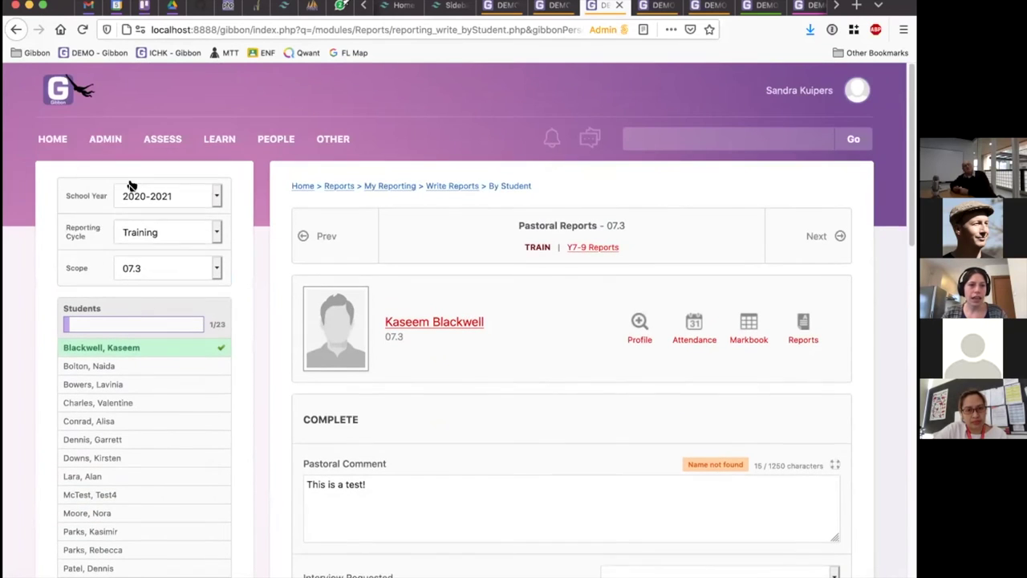
Open Proof Read and load the comments by Person for the 07.3 pastoral teacher.
{"action": "mouse_move", "coordinate": [106, 140]}
{"action": "scroll", "coordinate": [142, 415], "scroll_direction": "down", "scroll_amount": 15}
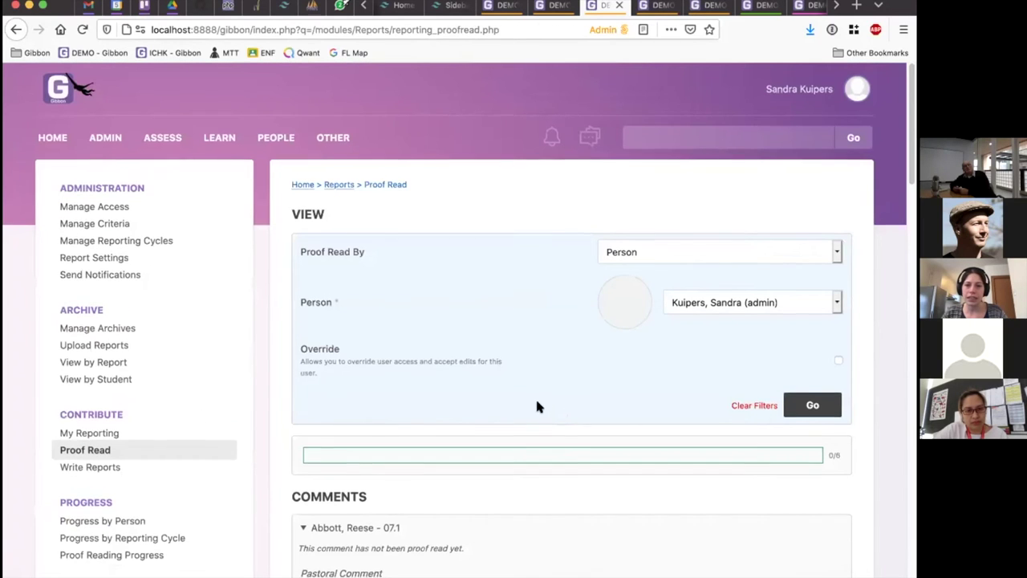
{"action": "scroll", "coordinate": [536, 396], "scroll_direction": "down", "scroll_amount": 1}
{"action": "left_click", "coordinate": [649, 232]}
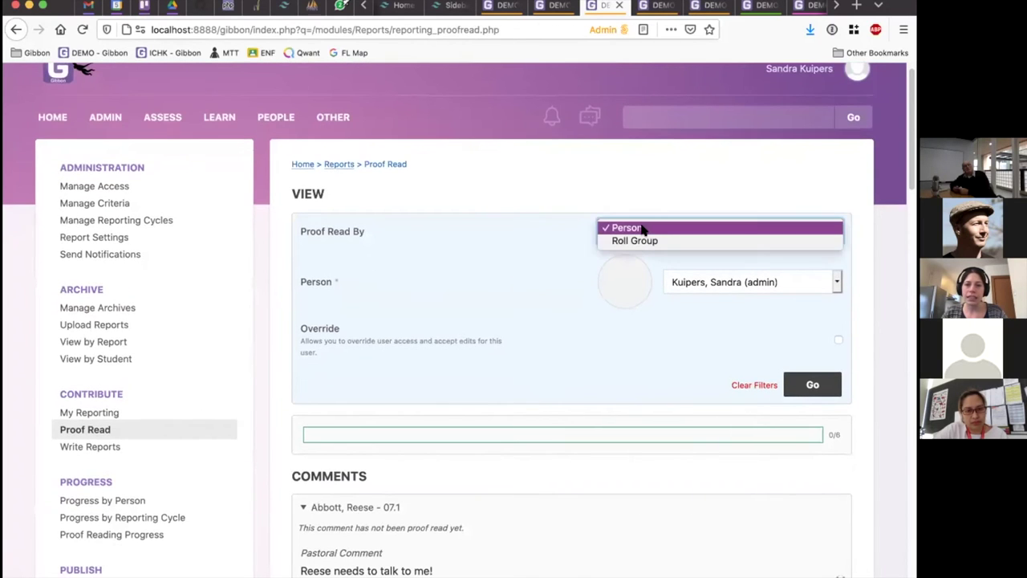
{"action": "left_click", "coordinate": [632, 229]}
{"action": "left_click", "coordinate": [722, 282]}
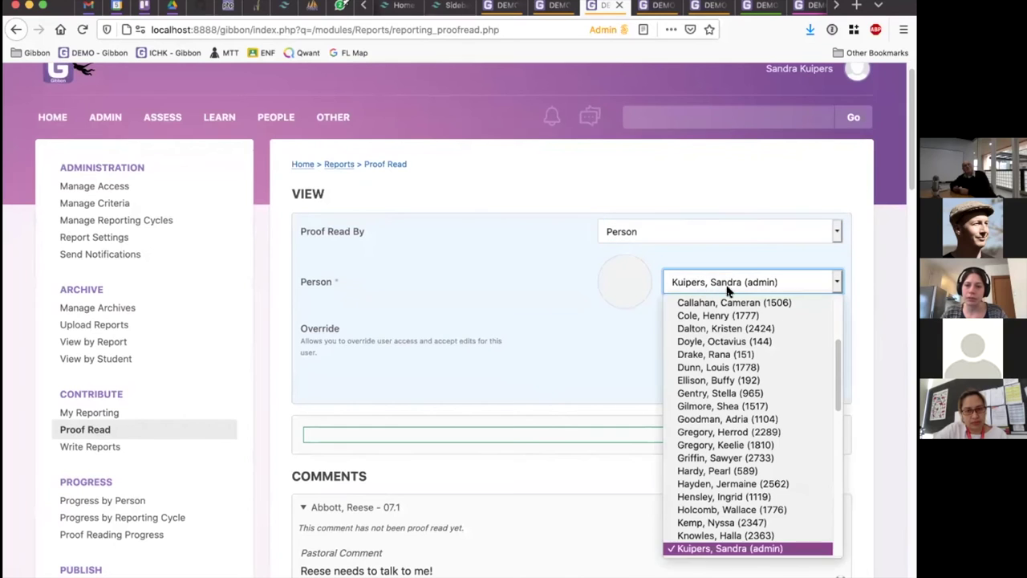
{"action": "scroll", "coordinate": [762, 353], "scroll_direction": "down", "scroll_amount": 5}
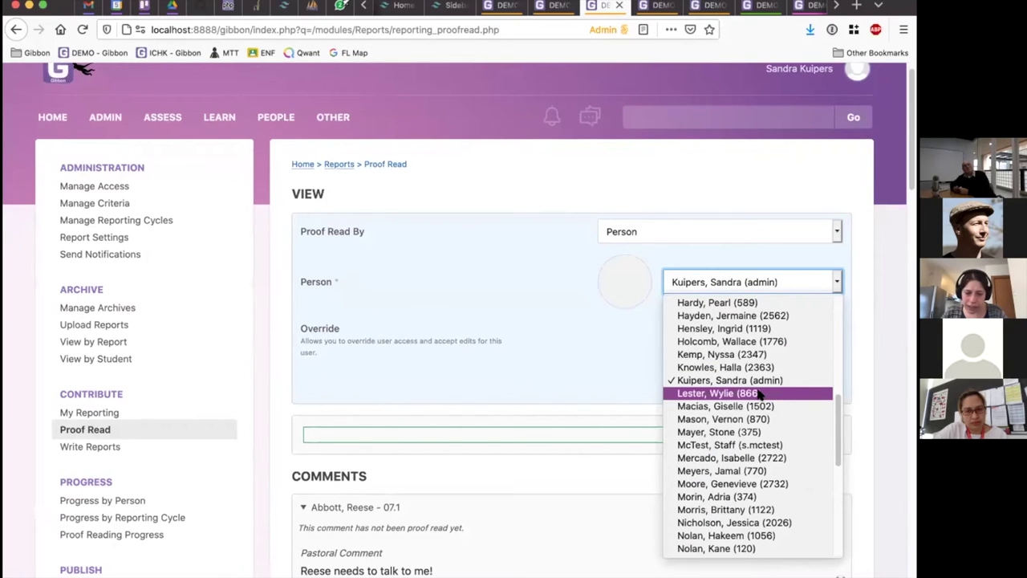
{"action": "scroll", "coordinate": [771, 474], "scroll_direction": "down", "scroll_amount": 4}
{"action": "key", "text": "Escape"}
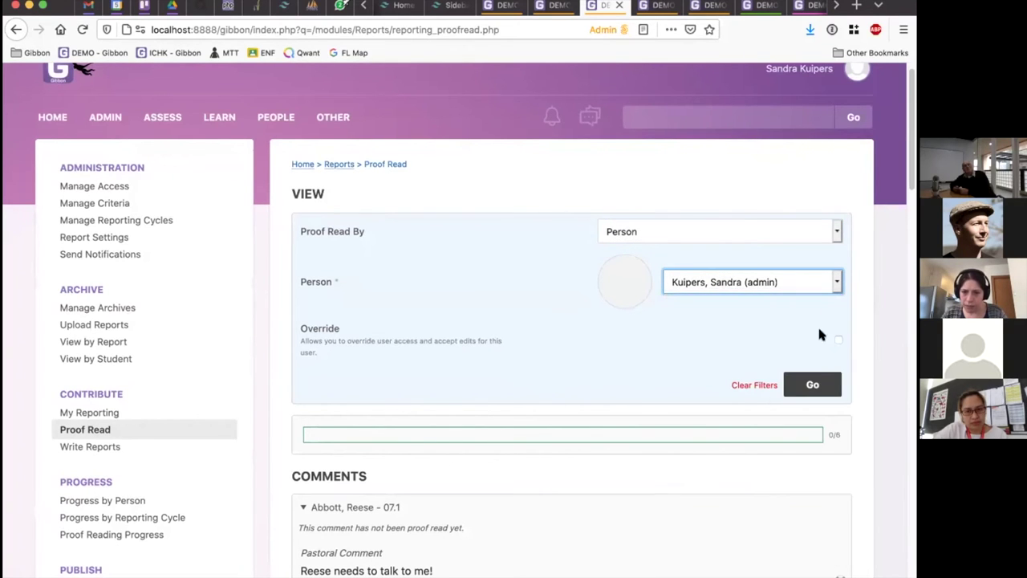
{"action": "left_click", "coordinate": [811, 384]}
Read the 07.3 student's pastoral comment and mark it as Looks Good!
{"action": "scroll", "coordinate": [499, 275], "scroll_direction": "down", "scroll_amount": 2}
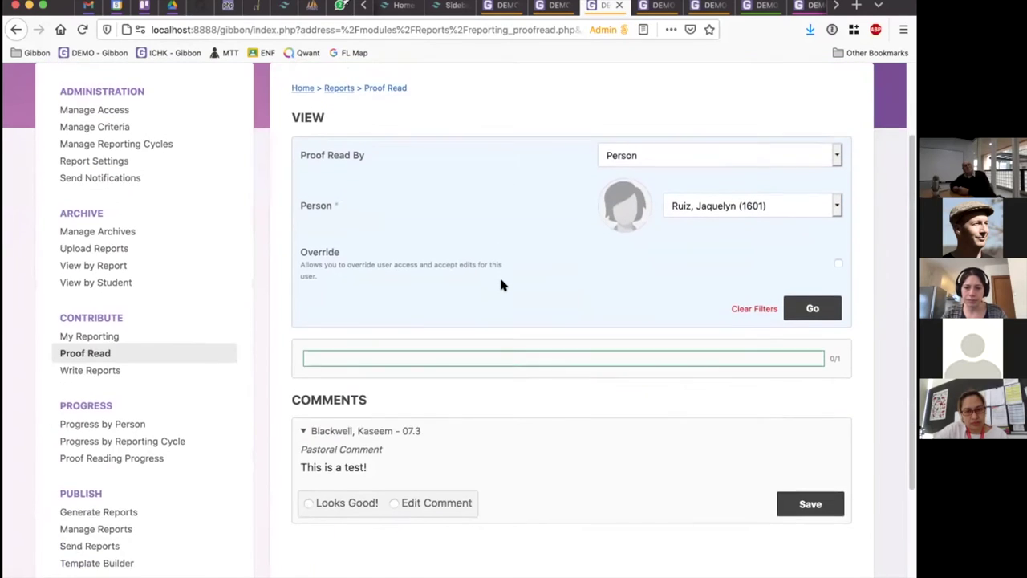
{"action": "scroll", "coordinate": [501, 283], "scroll_direction": "down", "scroll_amount": 1}
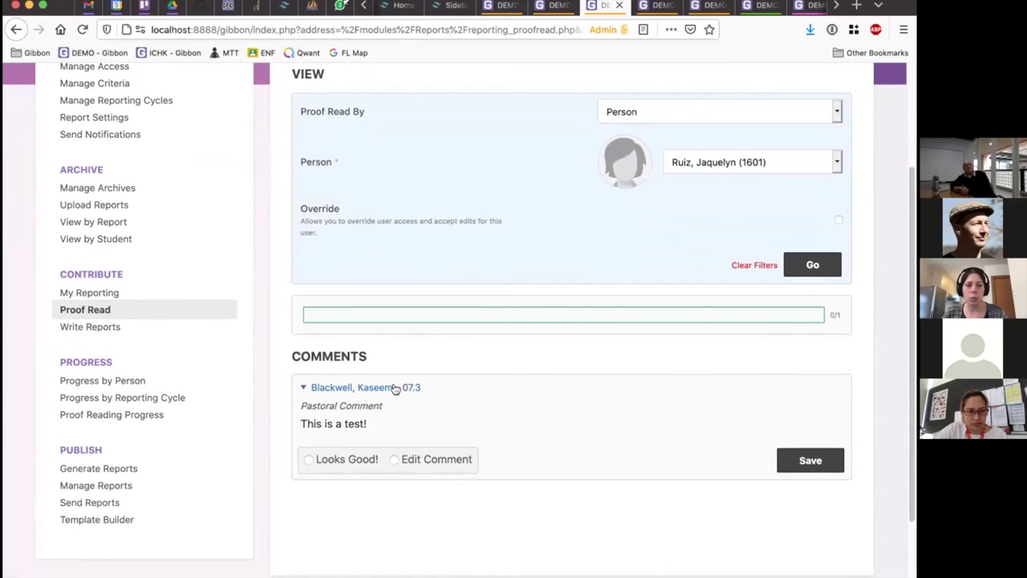
{"action": "scroll", "coordinate": [395, 388], "scroll_direction": "up", "scroll_amount": 1}
{"action": "left_click_drag", "start_coordinate": [301, 444], "coordinate": [378, 445]}
{"action": "left_click", "coordinate": [378, 444]}
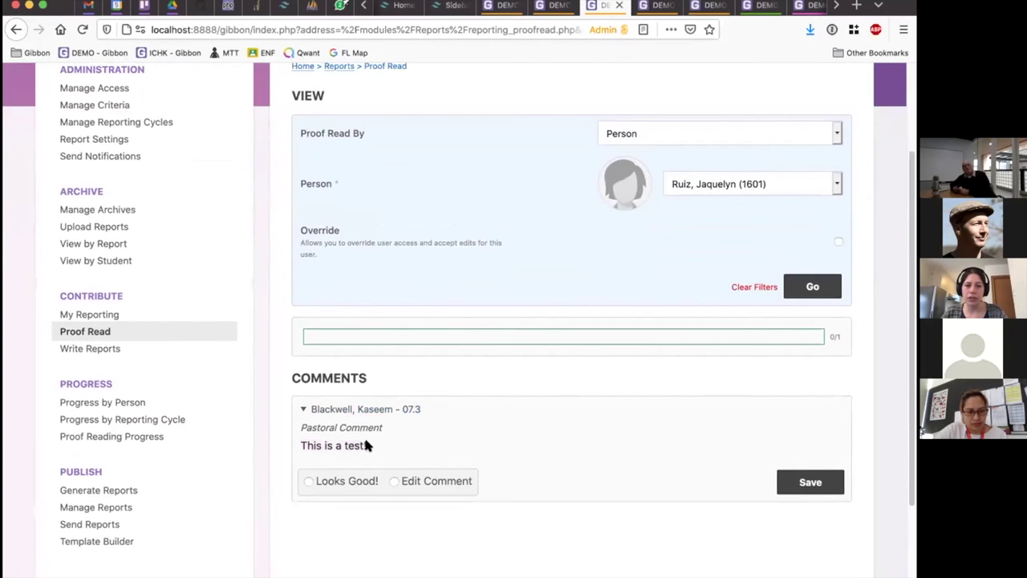
{"action": "scroll", "coordinate": [366, 445], "scroll_direction": "down", "scroll_amount": 3}
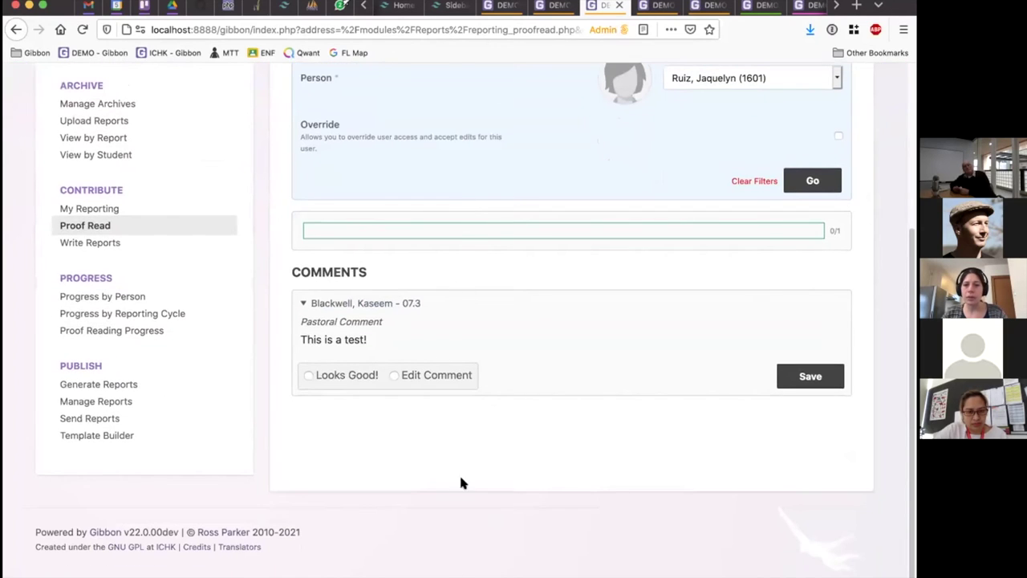
{"action": "left_click", "coordinate": [336, 382]}
{"action": "scroll", "coordinate": [327, 415], "scroll_direction": "up", "scroll_amount": 2}
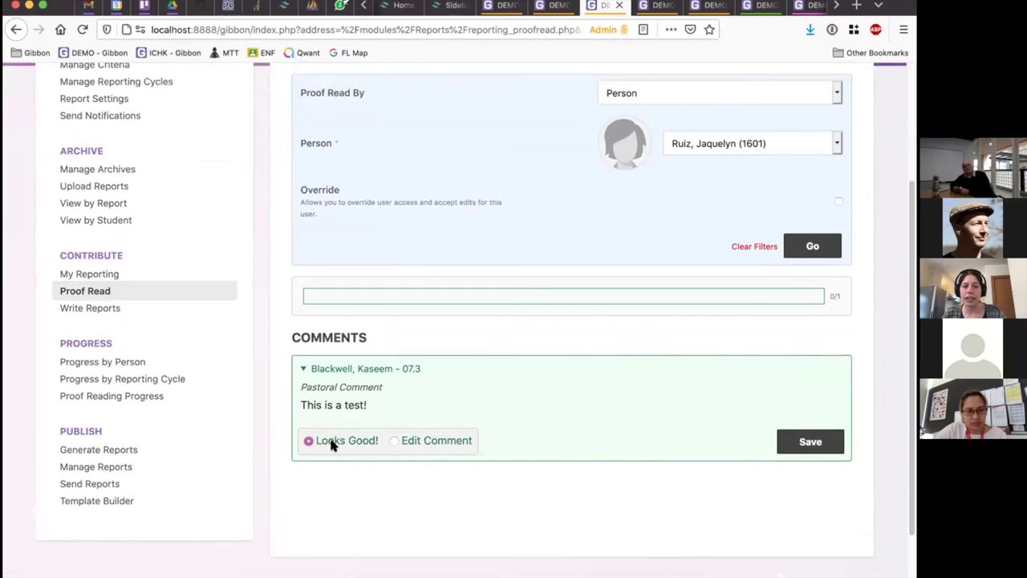
Choose Edit Comment for the 07.3 student and change the text to "This is a test? Something is missing ...".
{"action": "left_click", "coordinate": [415, 442]}
{"action": "scroll", "coordinate": [593, 418], "scroll_direction": "down", "scroll_amount": 1}
{"action": "left_click", "coordinate": [438, 417]}
{"action": "key", "text": "BackSpace"}
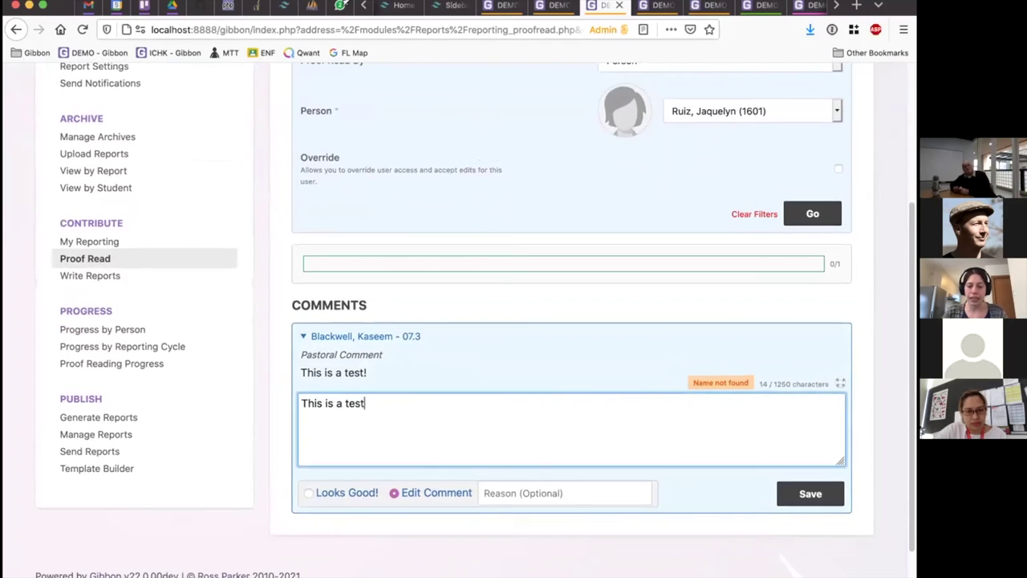
{"action": "type", "text": "? Something is missing ..."}
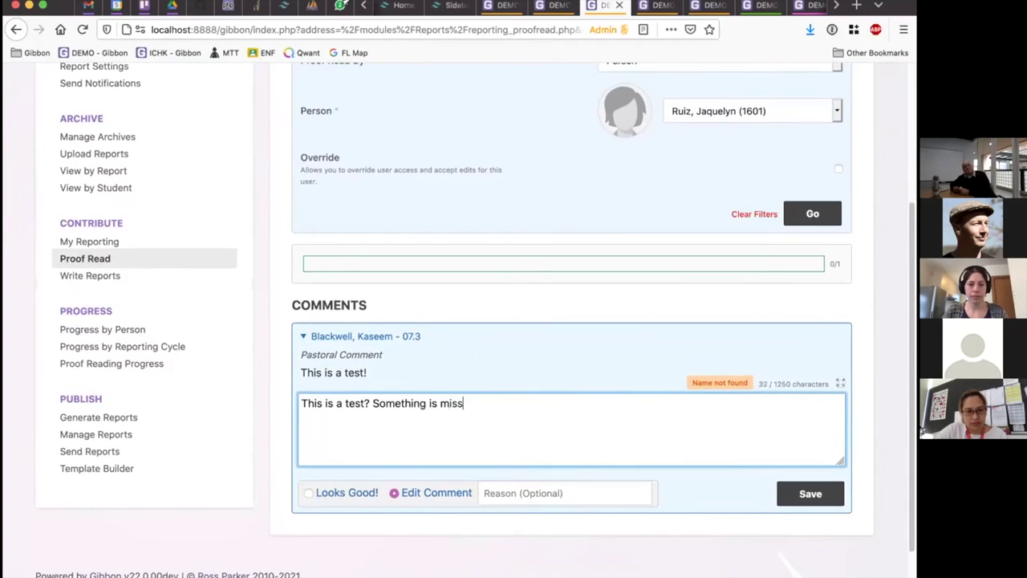
Give "Typo" as the reason for the comment edit and save the proof read.
{"action": "left_click", "coordinate": [533, 492]}
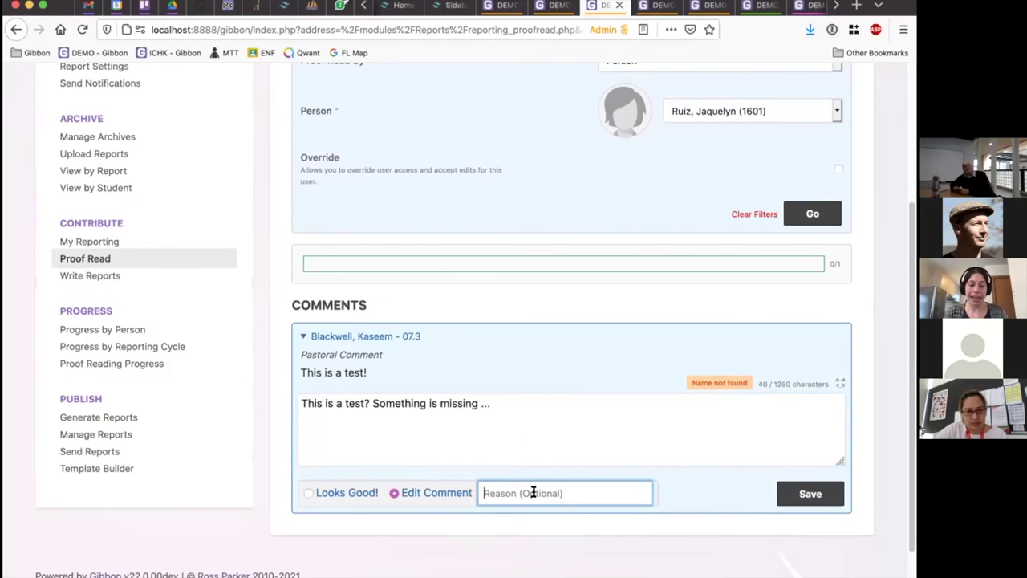
{"action": "type", "text": "Ty"}
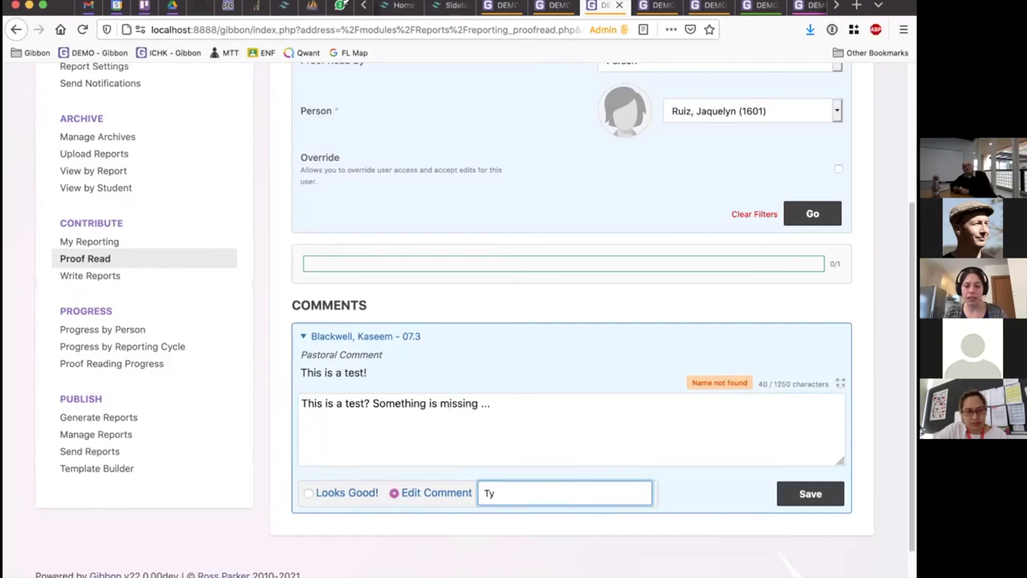
{"action": "type", "text": "pe"}
{"action": "key", "text": "BackSpace"}
{"action": "type", "text": "o"}
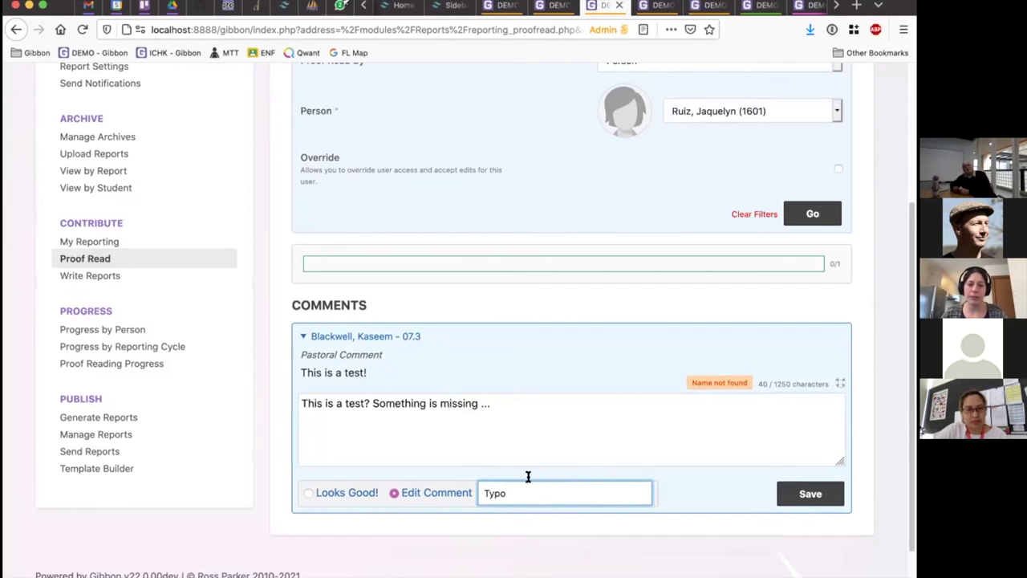
{"action": "left_click", "coordinate": [567, 406]}
{"action": "left_click_drag", "start_coordinate": [566, 406], "coordinate": [270, 406]}
{"action": "left_click", "coordinate": [276, 409]}
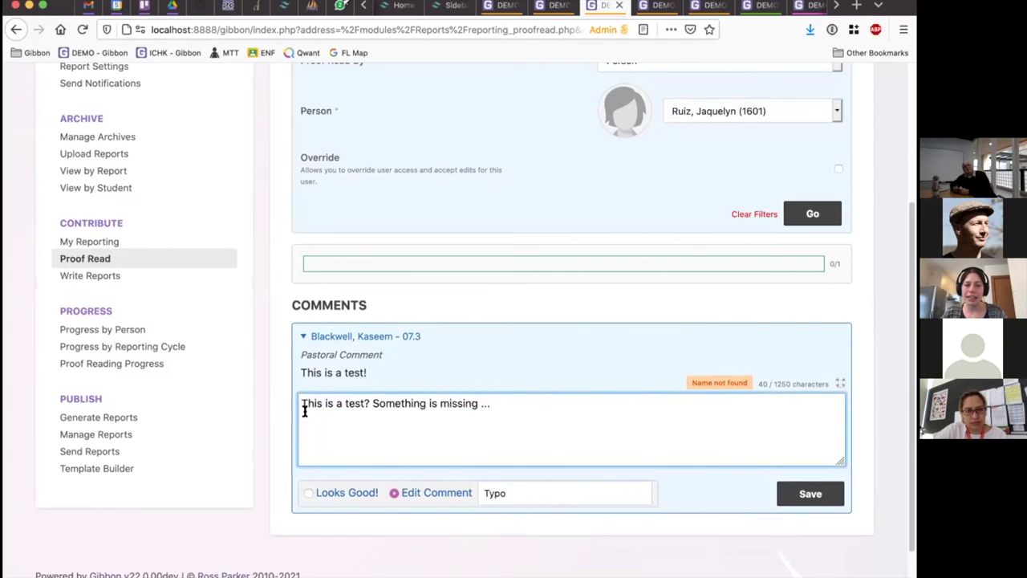
{"action": "triple_click", "coordinate": [297, 405]}
{"action": "left_click", "coordinate": [508, 410]}
{"action": "triple_click", "coordinate": [296, 405]}
{"action": "left_click", "coordinate": [523, 417]}
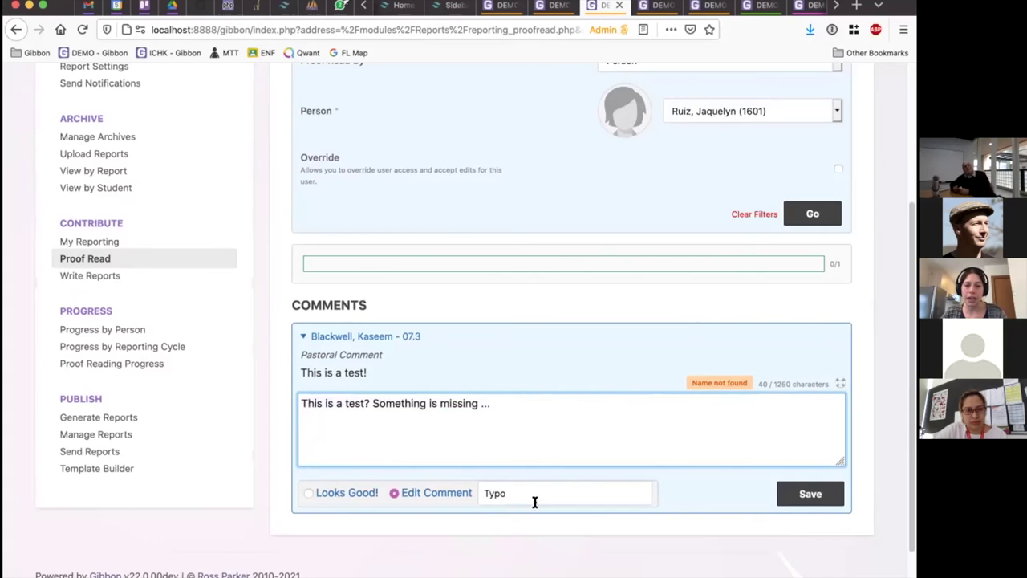
{"action": "left_click", "coordinate": [810, 494]}
Check who edited the comment, and reload the teacher's proof reading list with Override enabled.
{"action": "scroll", "coordinate": [610, 350], "scroll_direction": "down", "scroll_amount": 5}
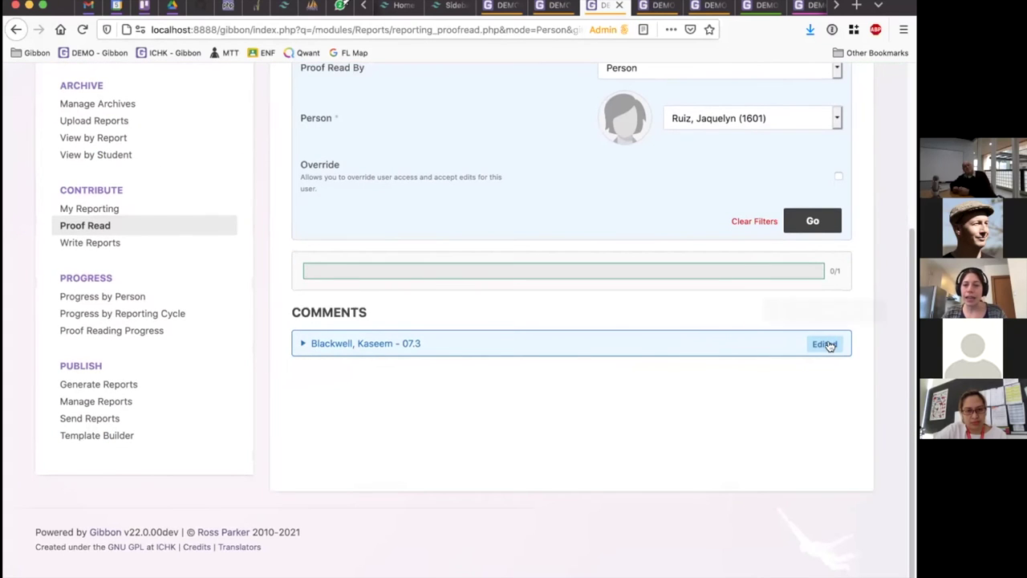
{"action": "scroll", "coordinate": [828, 353], "scroll_direction": "up", "scroll_amount": 1}
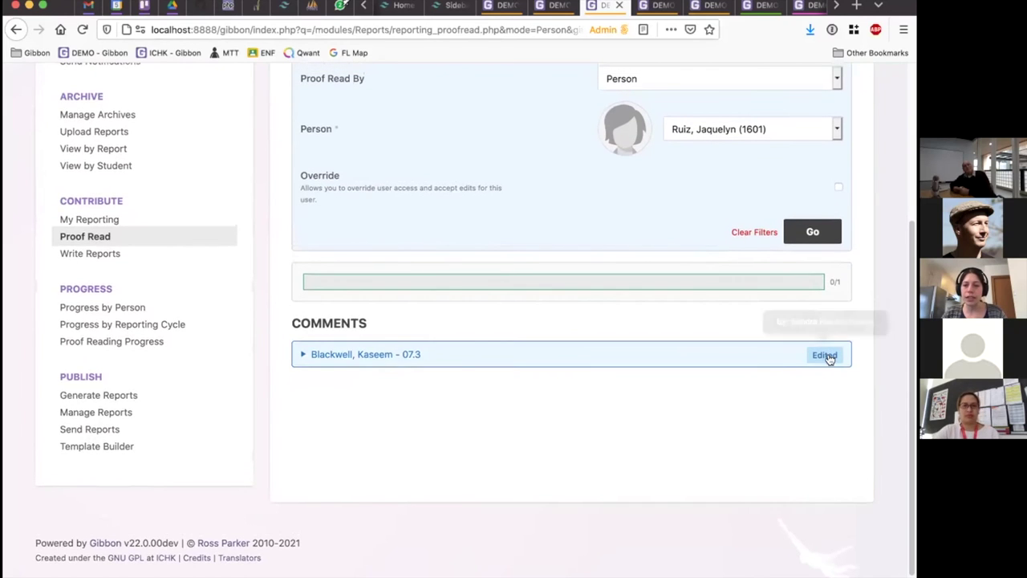
{"action": "scroll", "coordinate": [642, 493], "scroll_direction": "up", "scroll_amount": 3}
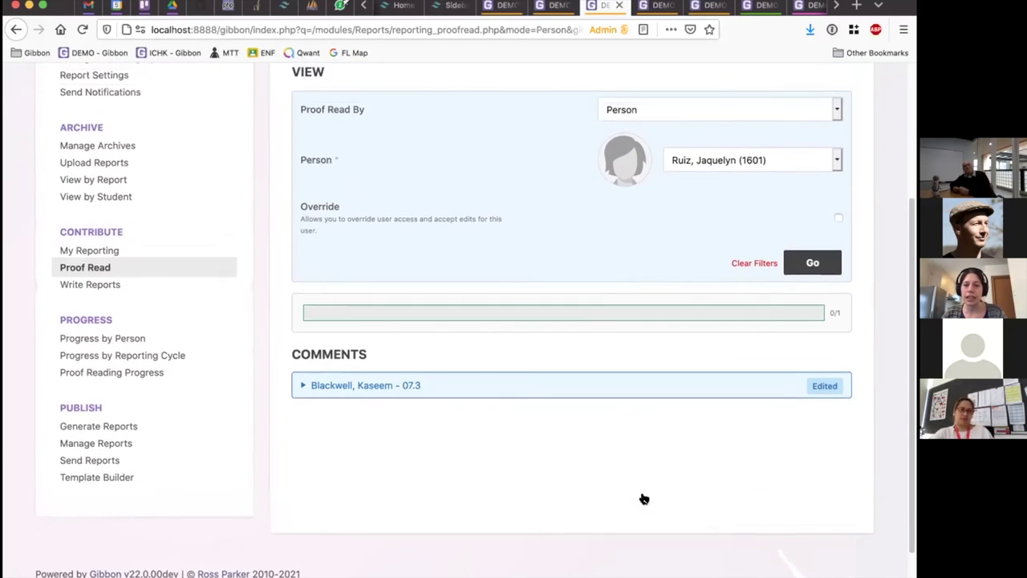
{"action": "mouse_move", "coordinate": [826, 397]}
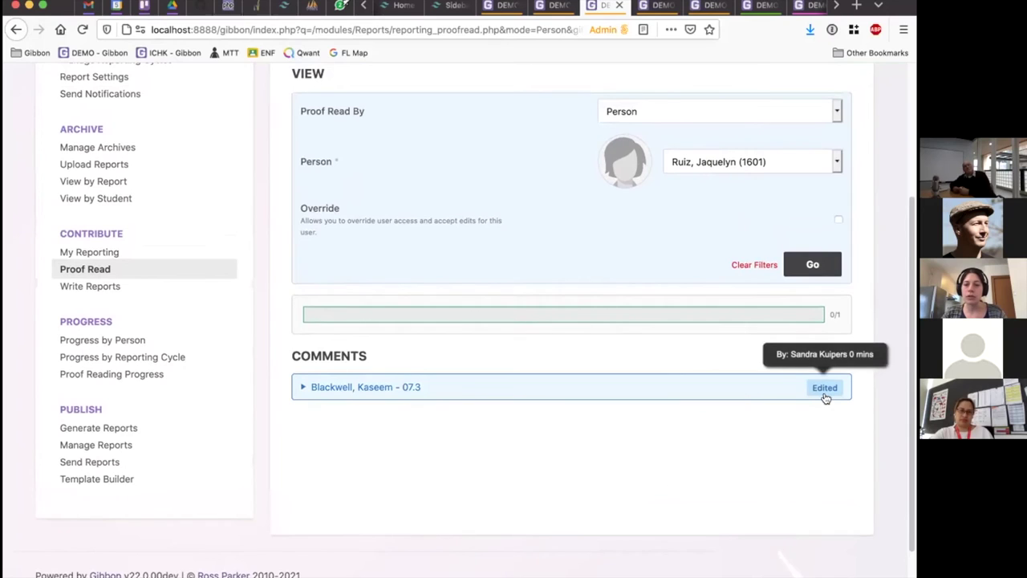
{"action": "scroll", "coordinate": [569, 359], "scroll_direction": "up", "scroll_amount": 5}
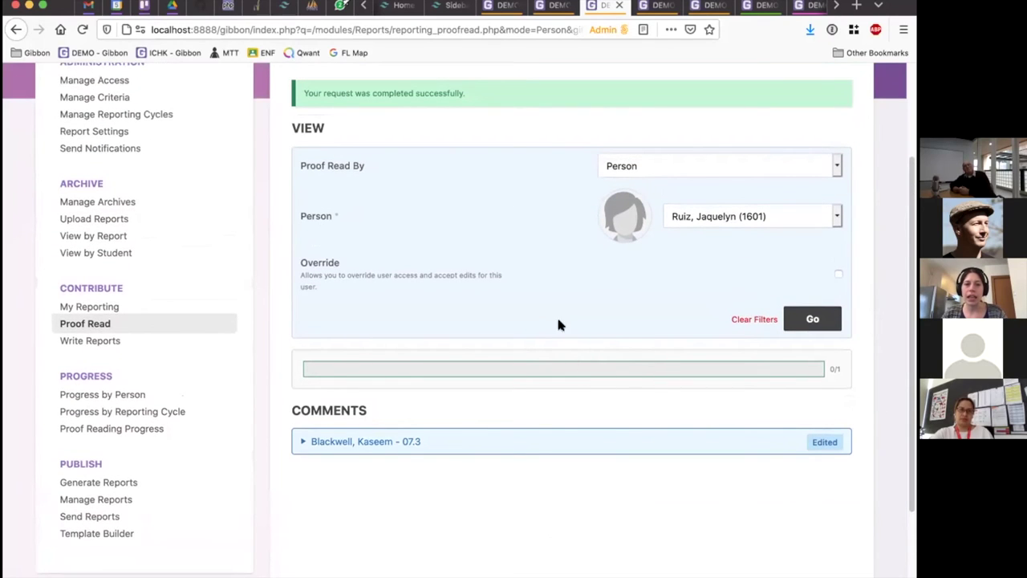
{"action": "triple_click", "coordinate": [311, 270]}
{"action": "left_click", "coordinate": [318, 282]}
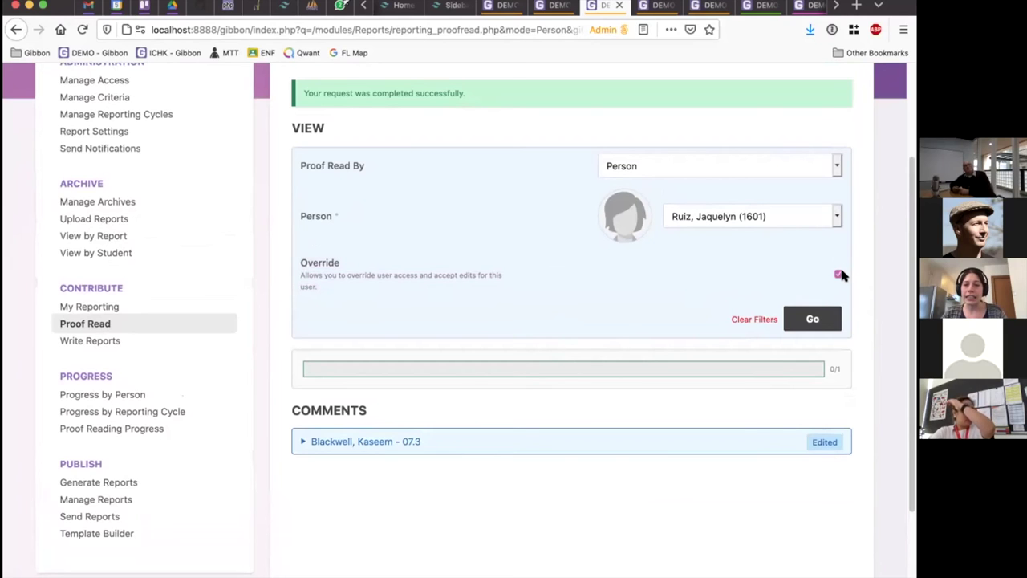
{"action": "left_click", "coordinate": [811, 325]}
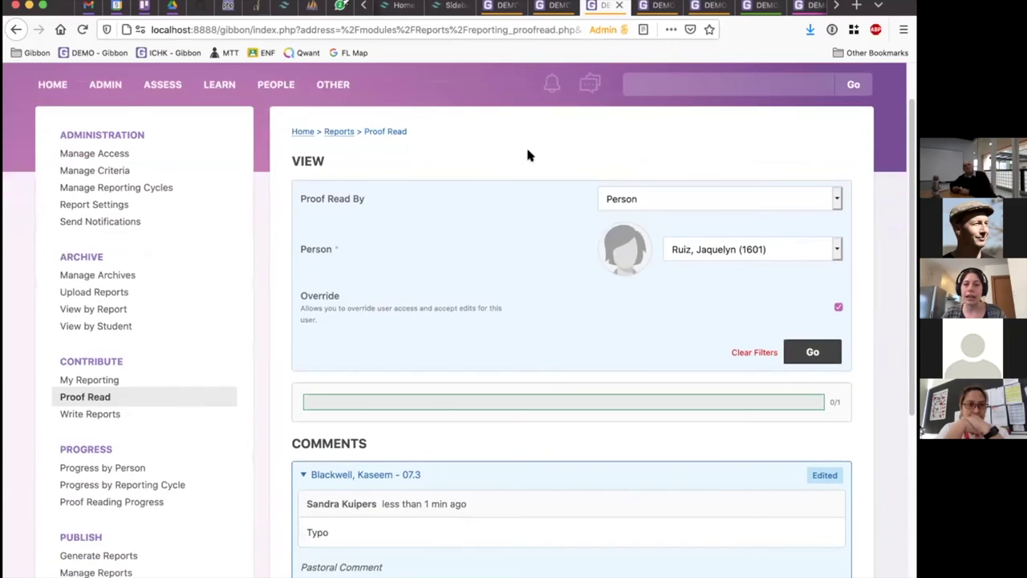
Review the edit reason, the tracked changes and the Accept, Decline and Edit Comment options for the 07.3 student.
{"action": "scroll", "coordinate": [498, 345], "scroll_direction": "down", "scroll_amount": 4}
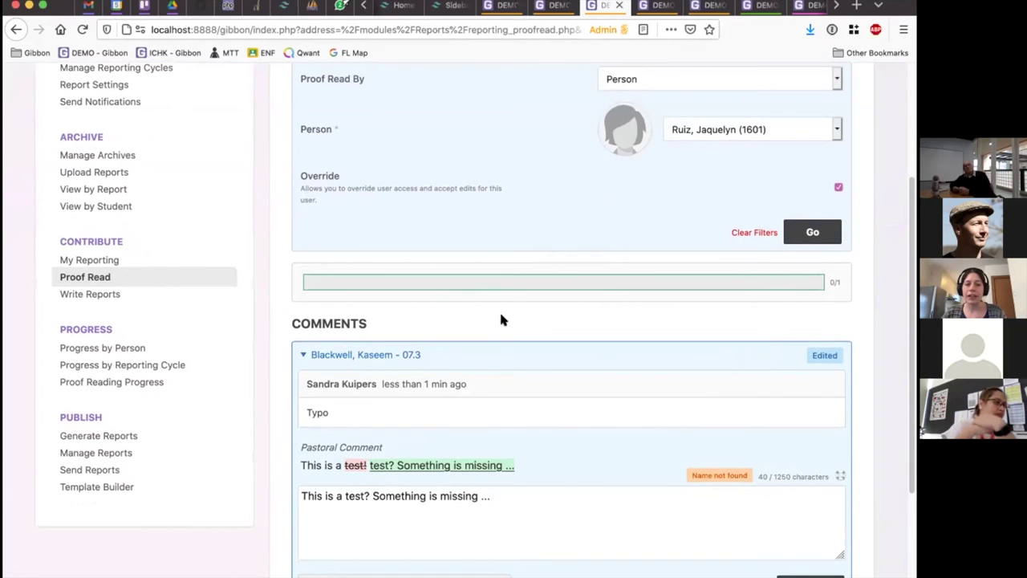
{"action": "scroll", "coordinate": [502, 316], "scroll_direction": "down", "scroll_amount": 1}
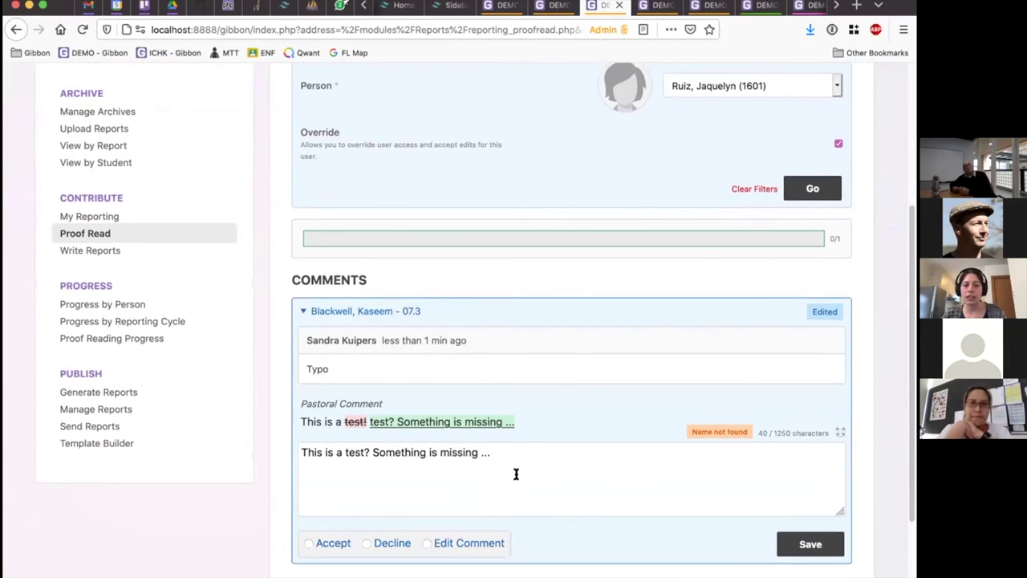
{"action": "scroll", "coordinate": [515, 477], "scroll_direction": "up", "scroll_amount": 4}
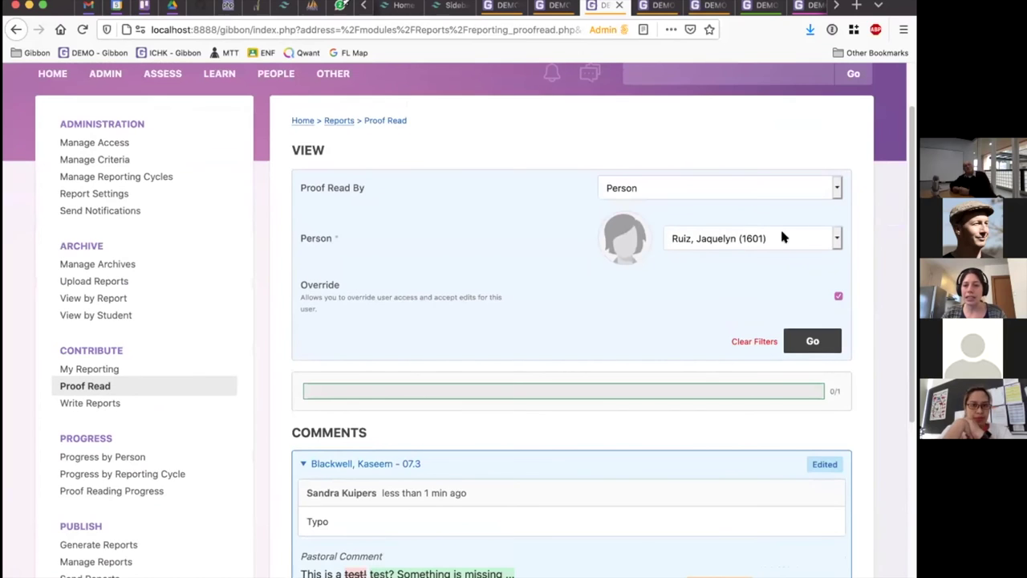
{"action": "scroll", "coordinate": [704, 267], "scroll_direction": "down", "scroll_amount": 1}
{"action": "scroll", "coordinate": [666, 233], "scroll_direction": "down", "scroll_amount": 1}
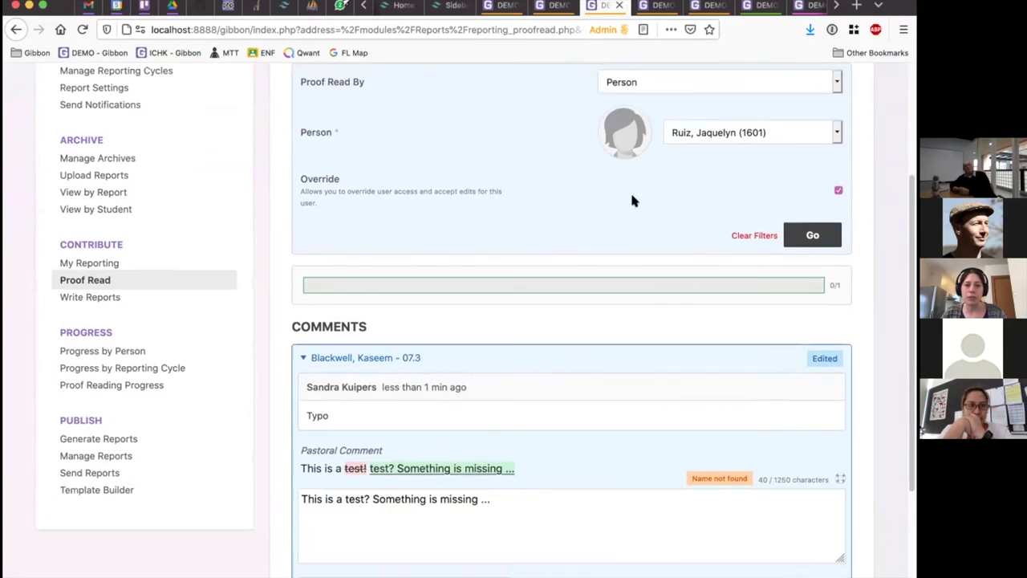
{"action": "scroll", "coordinate": [561, 377], "scroll_direction": "down", "scroll_amount": 1}
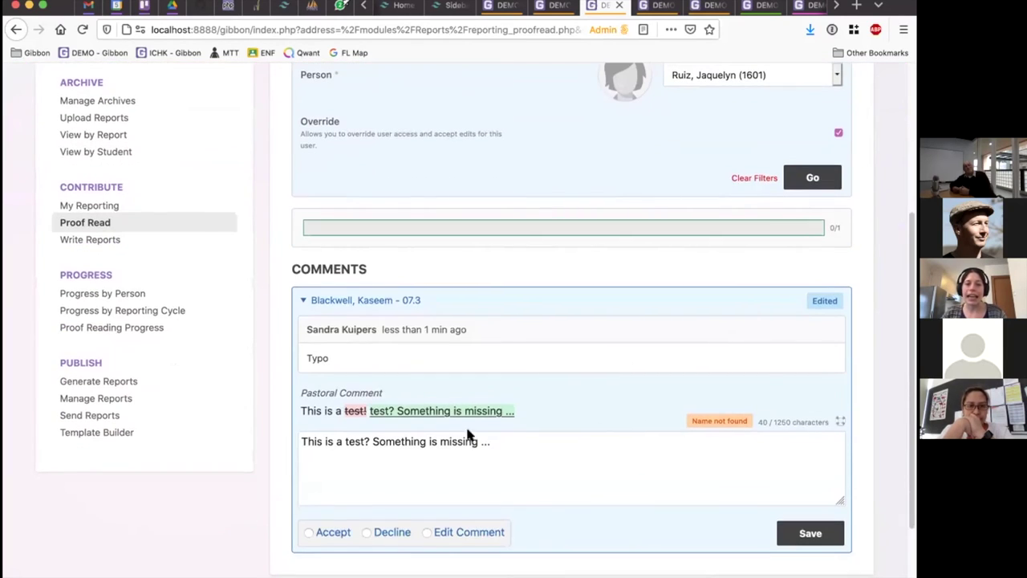
{"action": "scroll", "coordinate": [552, 469], "scroll_direction": "up", "scroll_amount": 3}
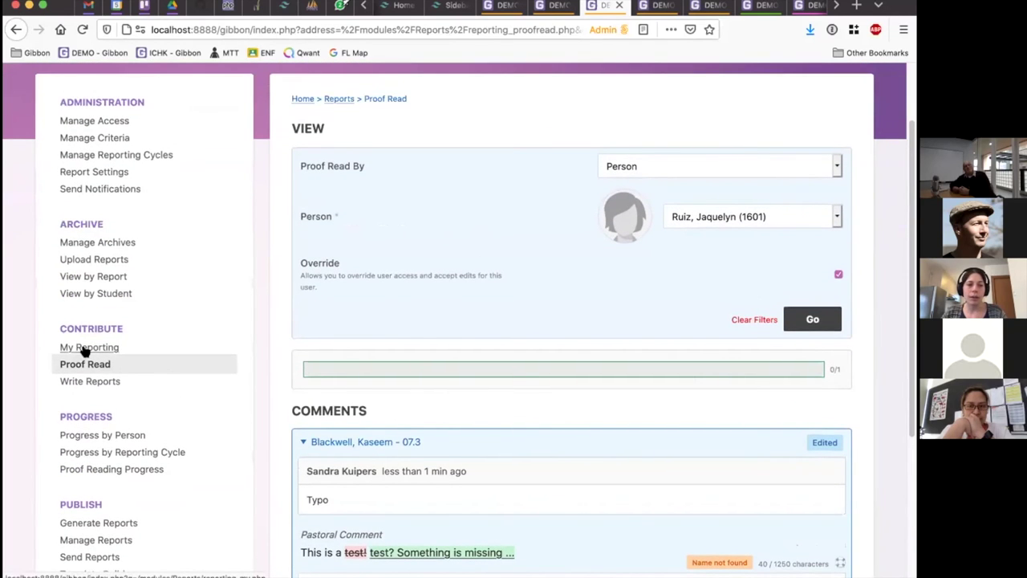
View the My Reporting page with its person selector and pastoral reports, and return to the teacher's proof reading page.
{"action": "left_click", "coordinate": [108, 354]}
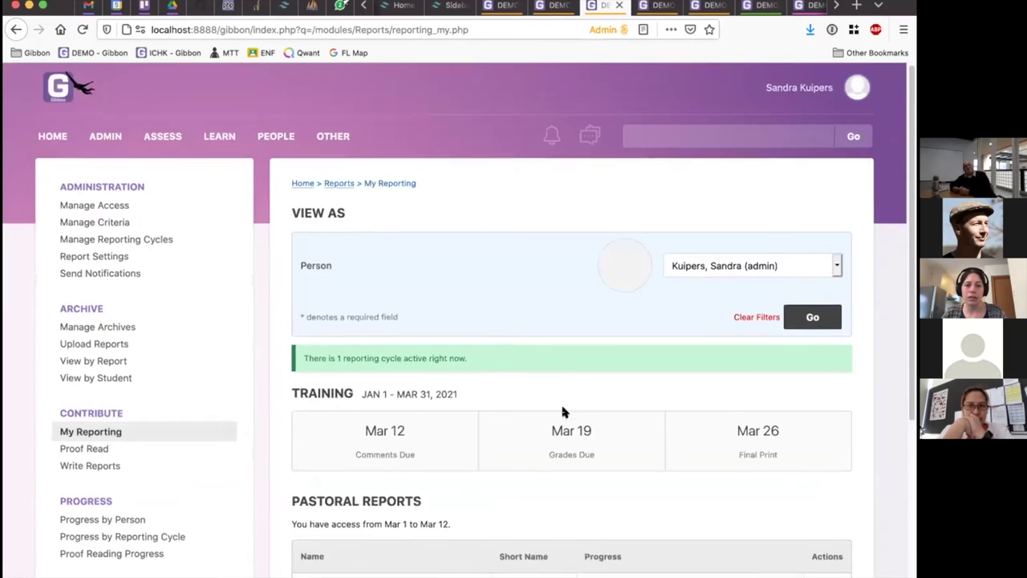
{"action": "scroll", "coordinate": [560, 401], "scroll_direction": "down", "scroll_amount": 3}
{"action": "scroll", "coordinate": [562, 400], "scroll_direction": "up", "scroll_amount": 1}
{"action": "scroll", "coordinate": [563, 411], "scroll_direction": "up", "scroll_amount": 1}
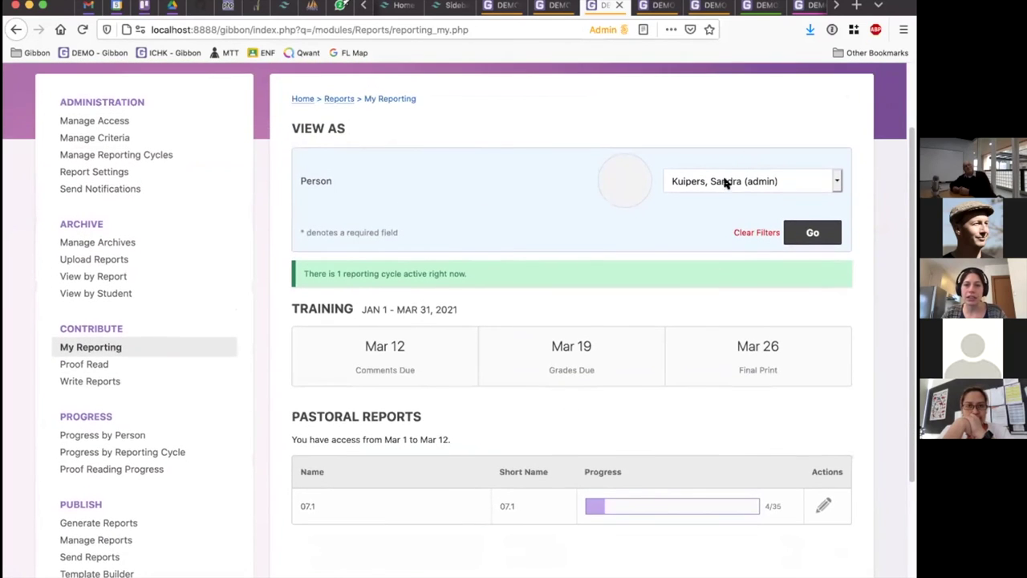
{"action": "left_click", "coordinate": [15, 30]}
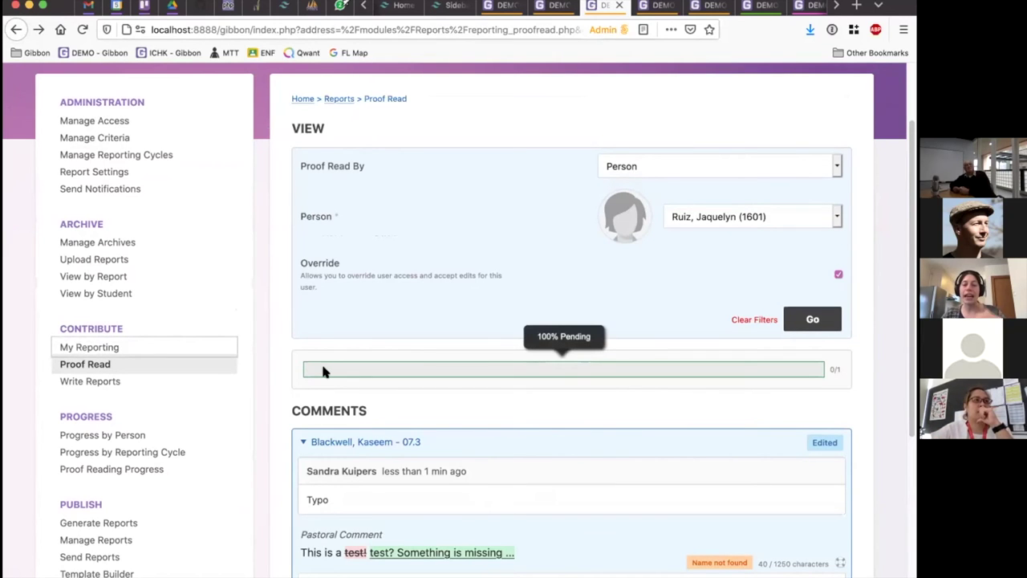
Examine the original, removed and added wording in the edited pastoral comment.
{"action": "scroll", "coordinate": [491, 356], "scroll_direction": "down", "scroll_amount": 5}
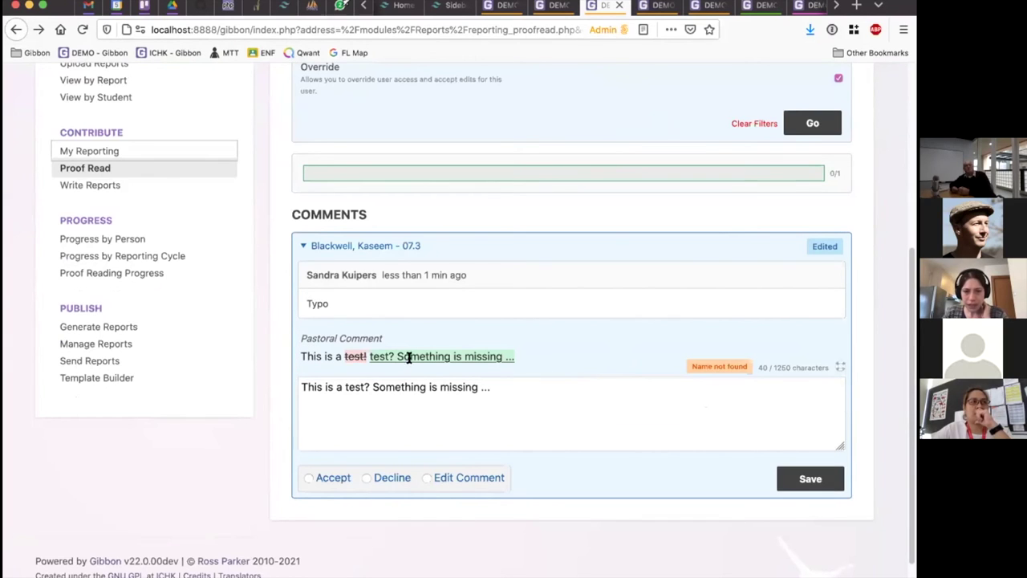
{"action": "left_click_drag", "start_coordinate": [303, 356], "coordinate": [345, 356]}
{"action": "left_click", "coordinate": [345, 354]}
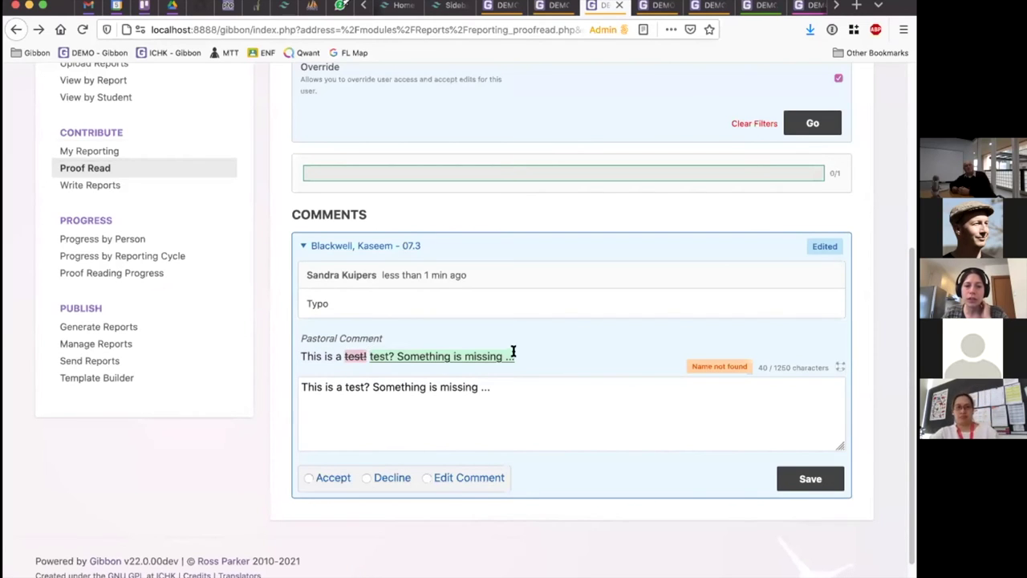
Review the tracked changes in the 07.3 student's pastoral comment and try out the Accept, Decline and Edit Comment options.
{"action": "left_click_drag", "start_coordinate": [514, 355], "coordinate": [305, 356]}
{"action": "left_click", "coordinate": [303, 355]}
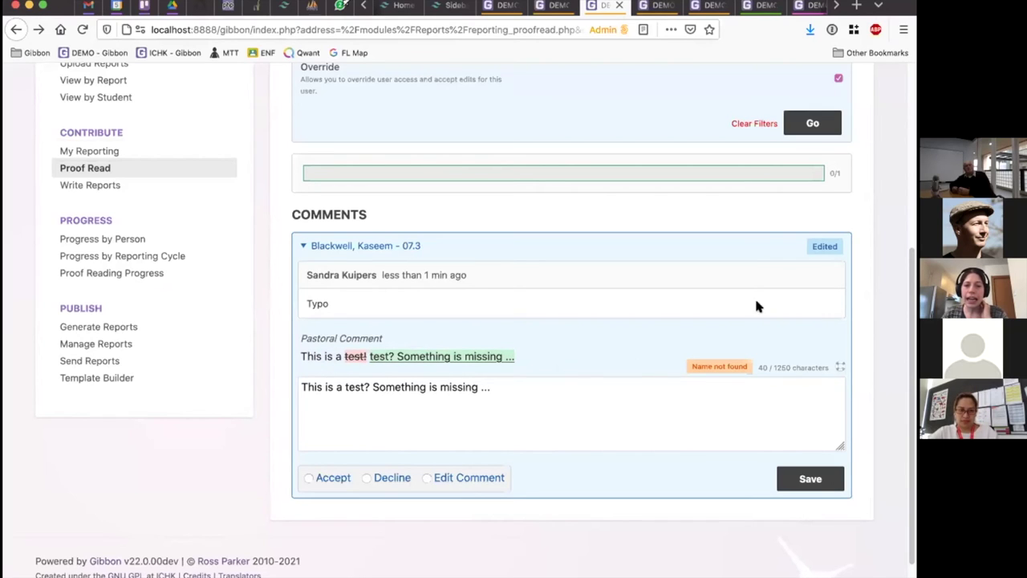
{"action": "scroll", "coordinate": [711, 64], "scroll_direction": "up", "scroll_amount": 2}
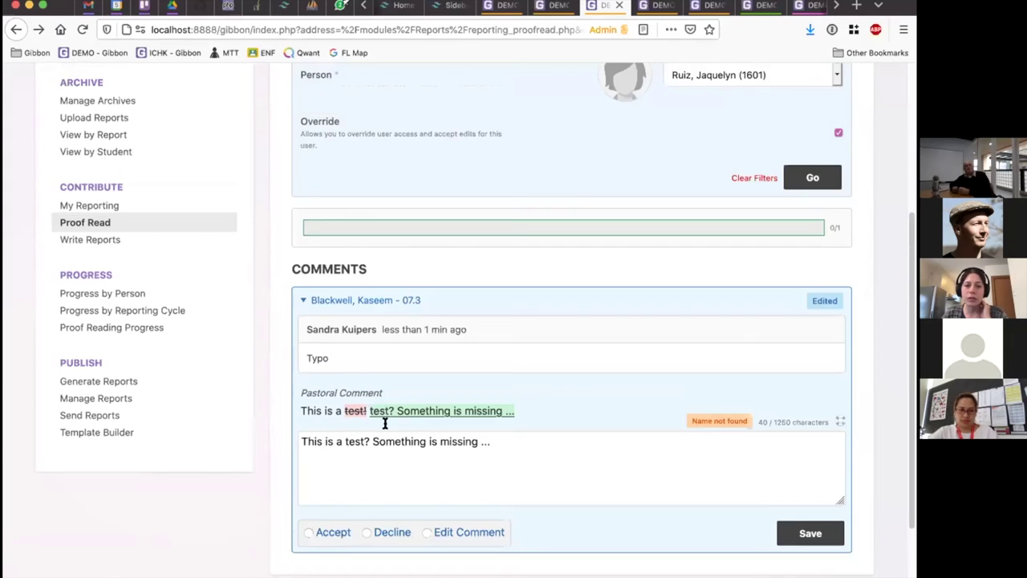
{"action": "scroll", "coordinate": [345, 465], "scroll_direction": "down", "scroll_amount": 1}
{"action": "left_click", "coordinate": [310, 521]}
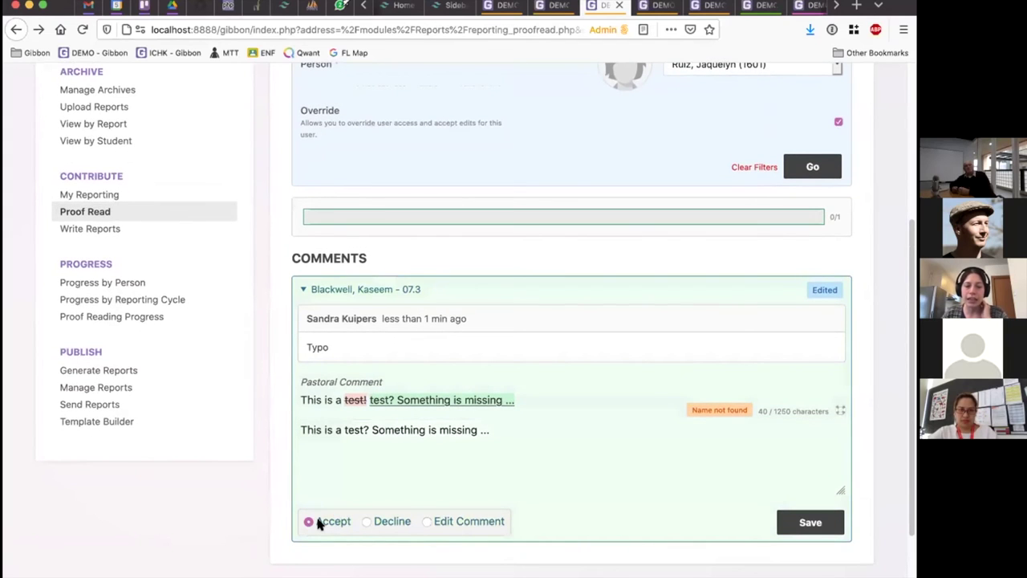
{"action": "left_click", "coordinate": [397, 522]}
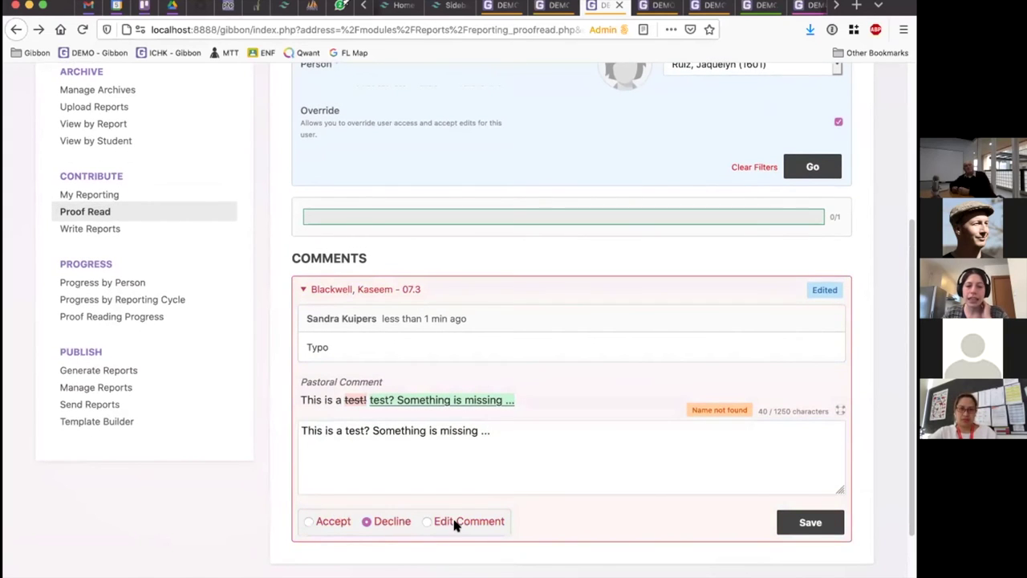
{"action": "left_click", "coordinate": [455, 523]}
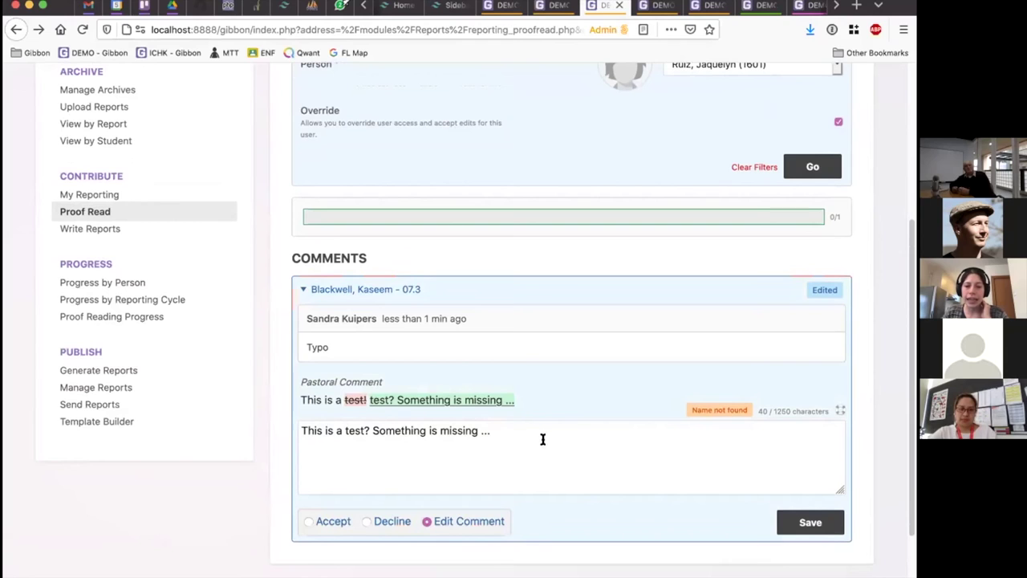
Accept the proof reading edit to the 07.3 student's pastoral comment, save it and check the comment list.
{"action": "left_click", "coordinate": [321, 525]}
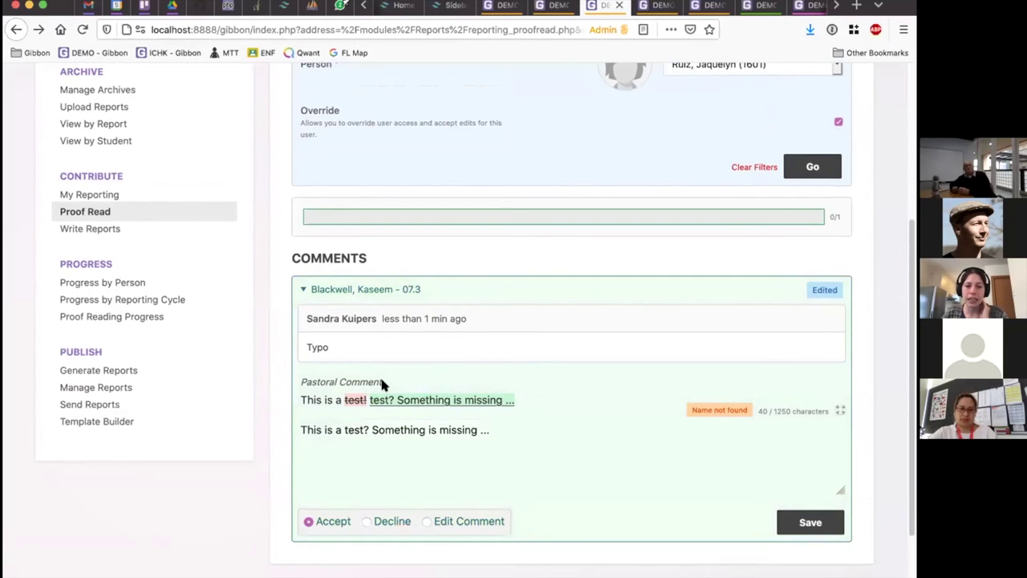
{"action": "scroll", "coordinate": [313, 504], "scroll_direction": "down", "scroll_amount": 1}
{"action": "left_click", "coordinate": [835, 502]}
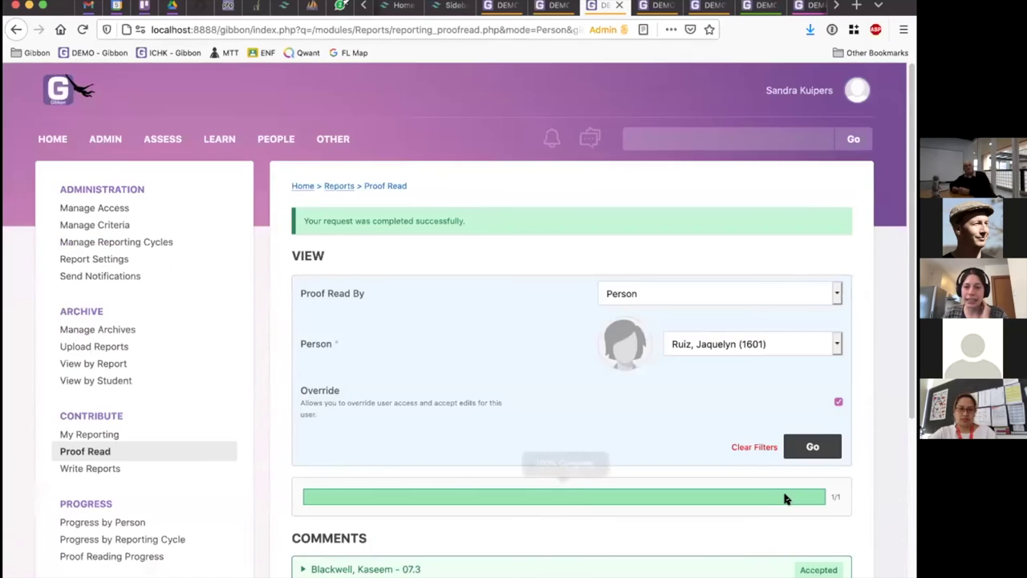
{"action": "scroll", "coordinate": [700, 310], "scroll_direction": "down", "scroll_amount": 3}
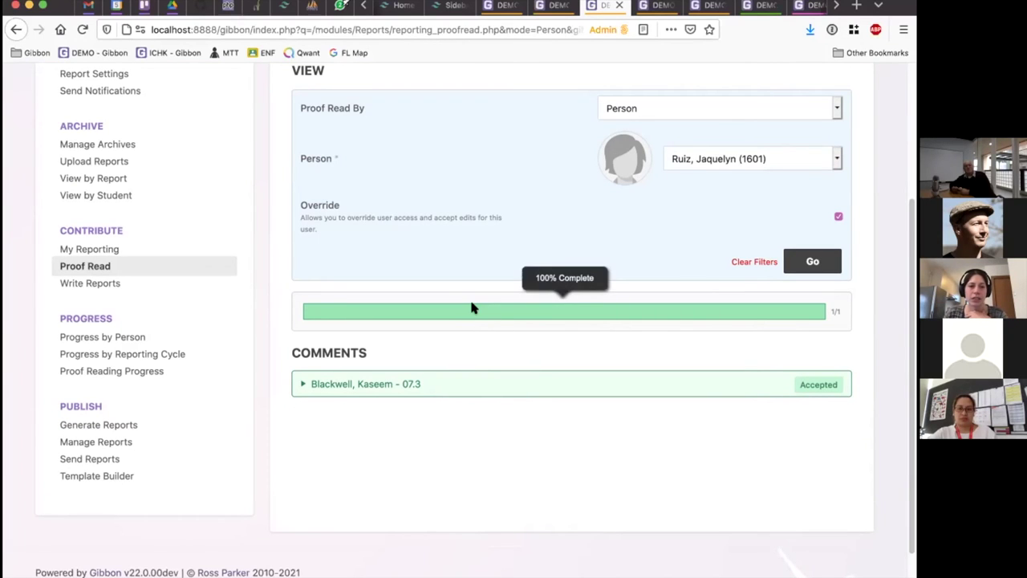
{"action": "scroll", "coordinate": [449, 494], "scroll_direction": "up", "scroll_amount": 2}
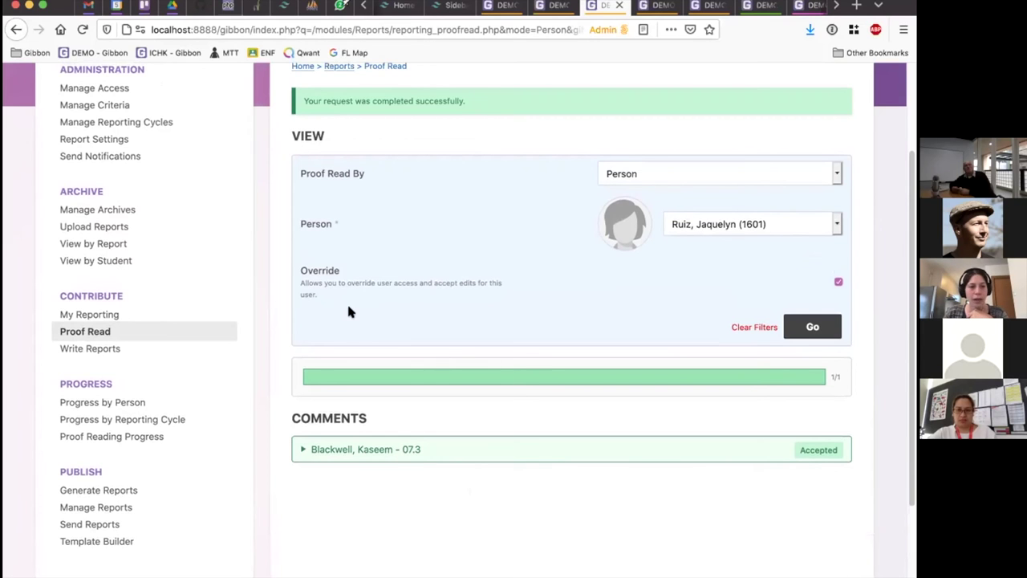
{"action": "scroll", "coordinate": [423, 290], "scroll_direction": "up", "scroll_amount": 2}
{"action": "scroll", "coordinate": [423, 289], "scroll_direction": "down", "scroll_amount": 2}
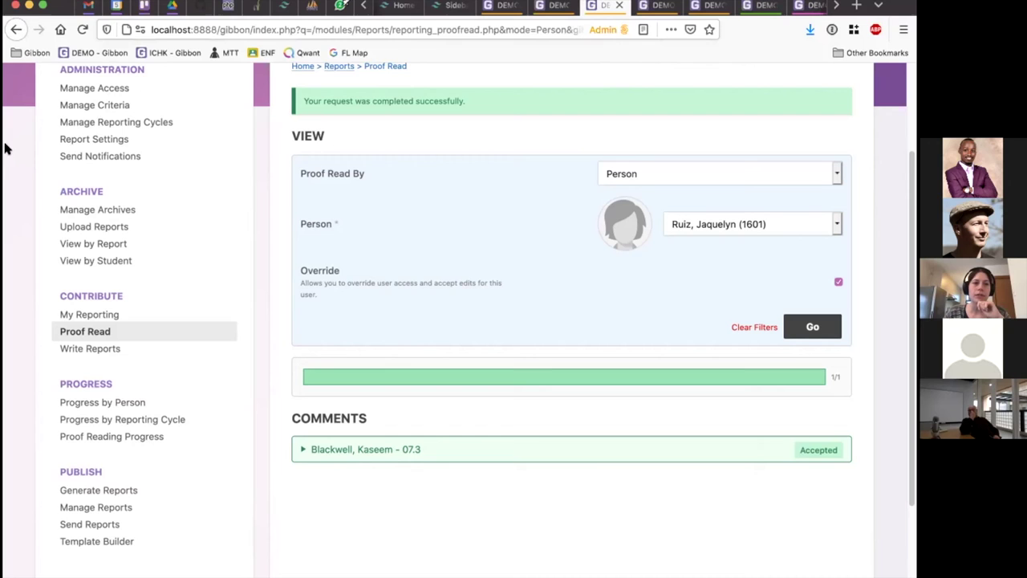
Open the Pastoral Reports scope of the Training reporting cycle for editing and go to its criteria list.
{"action": "left_click", "coordinate": [92, 107]}
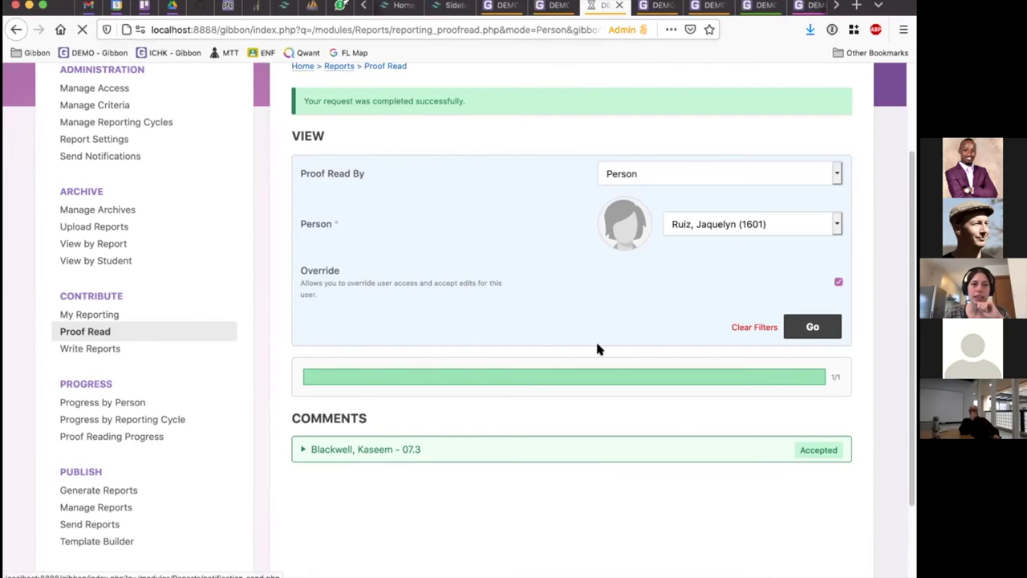
{"action": "scroll", "coordinate": [250, 291], "scroll_direction": "down", "scroll_amount": 1}
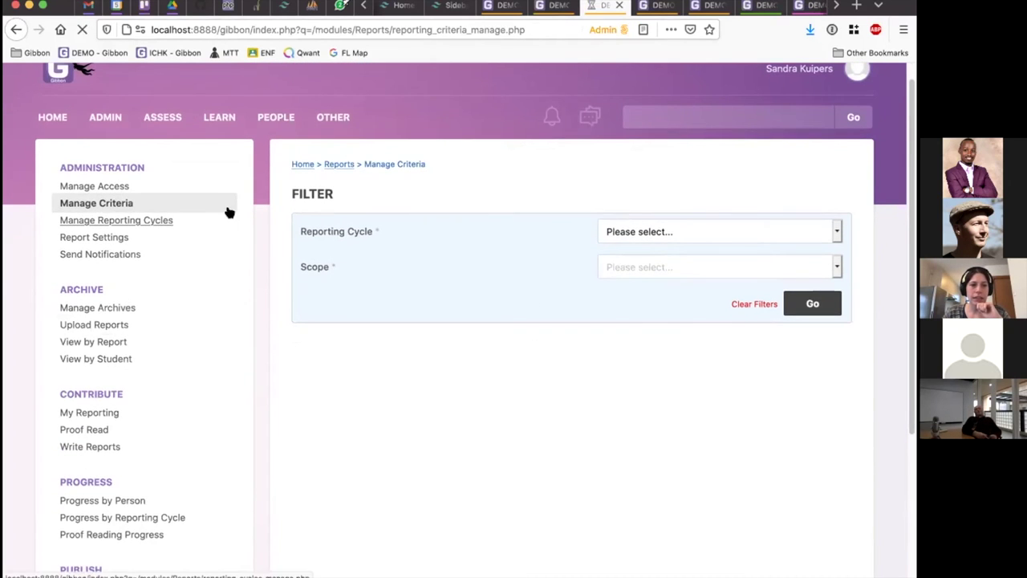
{"action": "left_click", "coordinate": [152, 220]}
{"action": "left_click", "coordinate": [791, 308]}
{"action": "scroll", "coordinate": [638, 305], "scroll_direction": "down", "scroll_amount": 1}
{"action": "left_click", "coordinate": [795, 286]}
{"action": "scroll", "coordinate": [615, 428], "scroll_direction": "down", "scroll_amount": 5}
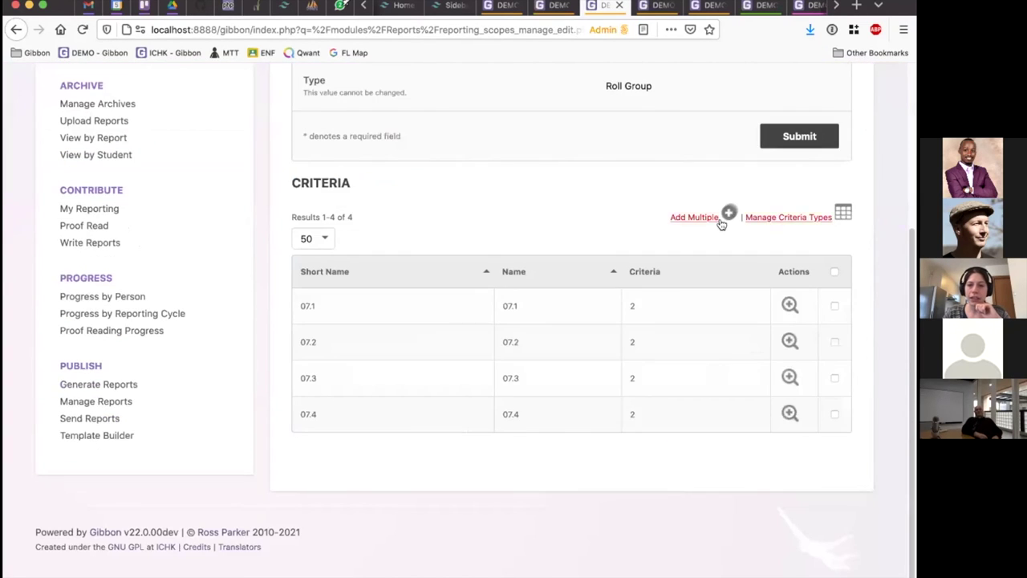
Start adding multiple criteria for roll groups 07.1 to 07.4 with the name Percent Grade.
{"action": "left_click", "coordinate": [684, 219]}
{"action": "left_click", "coordinate": [616, 345]}
{"action": "left_click", "coordinate": [632, 379], "text": "shift"}
{"action": "scroll", "coordinate": [562, 362], "scroll_direction": "down", "scroll_amount": 3}
{"action": "left_click", "coordinate": [647, 342]}
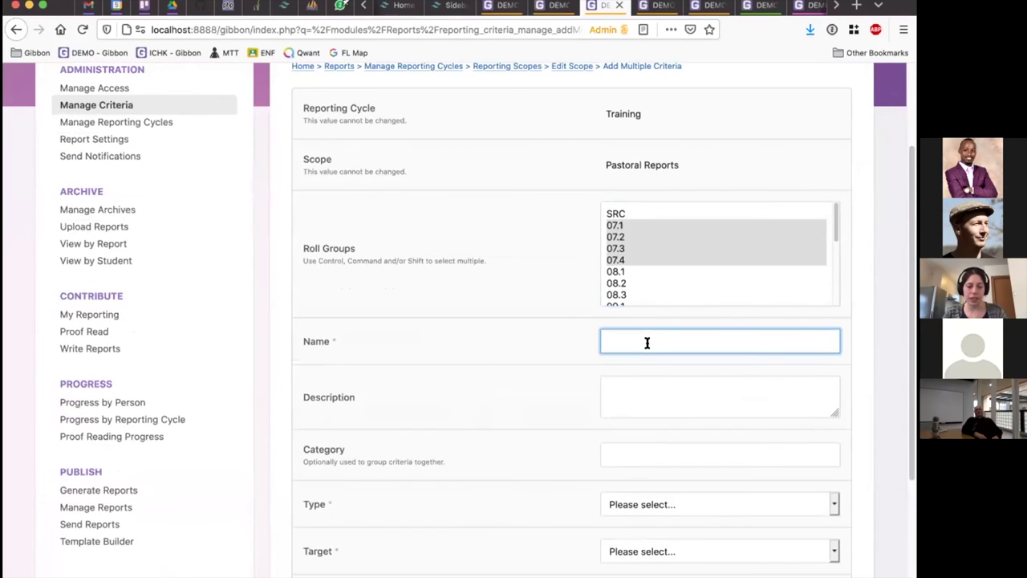
{"action": "type", "text": "Grade"}
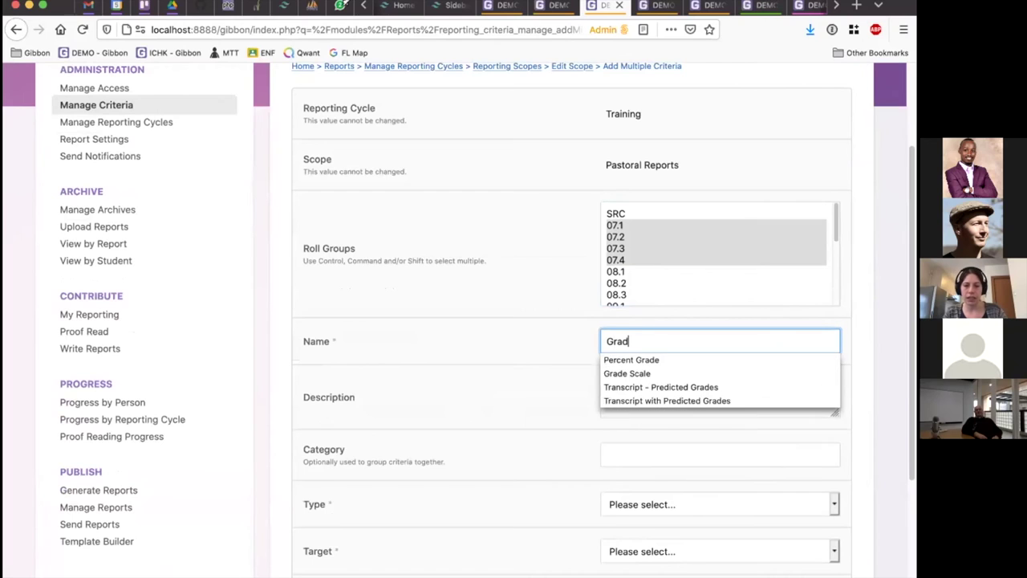
{"action": "left_click", "coordinate": [606, 363]}
Set the criteria's type to Percent Grade and target to Per Student, and submit the form.
{"action": "scroll", "coordinate": [539, 421], "scroll_direction": "down", "scroll_amount": 2}
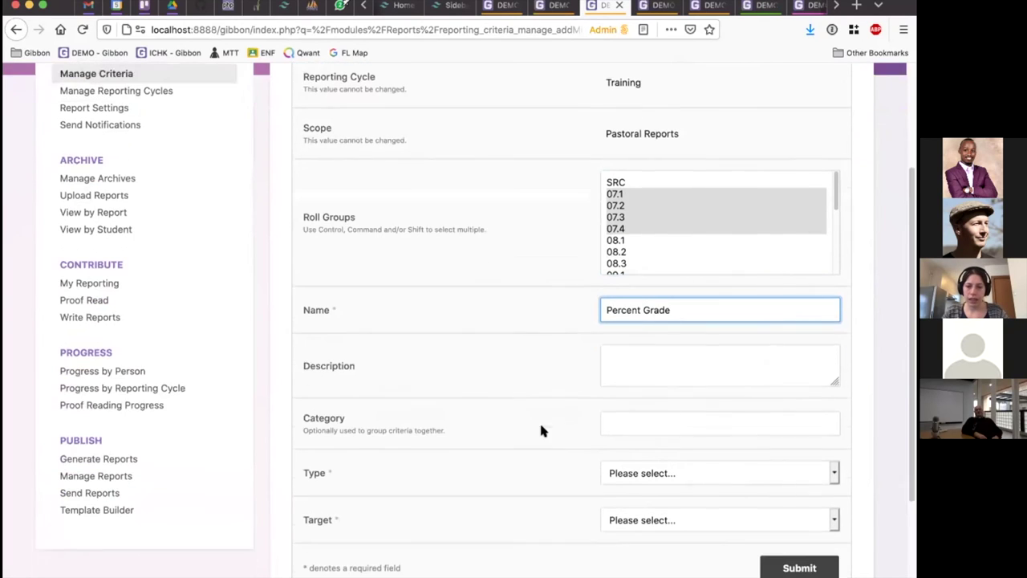
{"action": "left_click", "coordinate": [663, 442]}
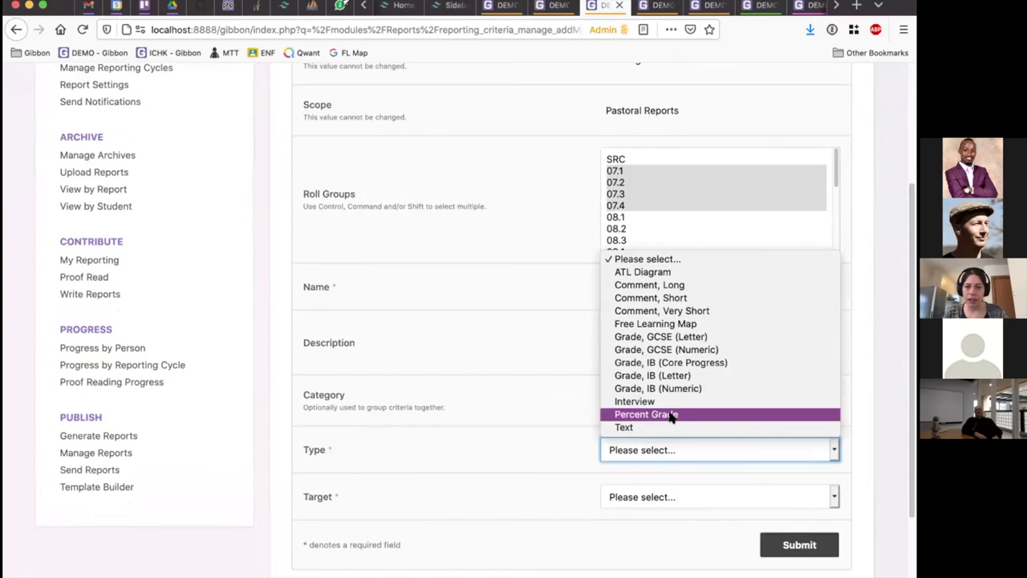
{"action": "left_click", "coordinate": [673, 416]}
{"action": "left_click", "coordinate": [663, 498]}
{"action": "left_click", "coordinate": [668, 506]}
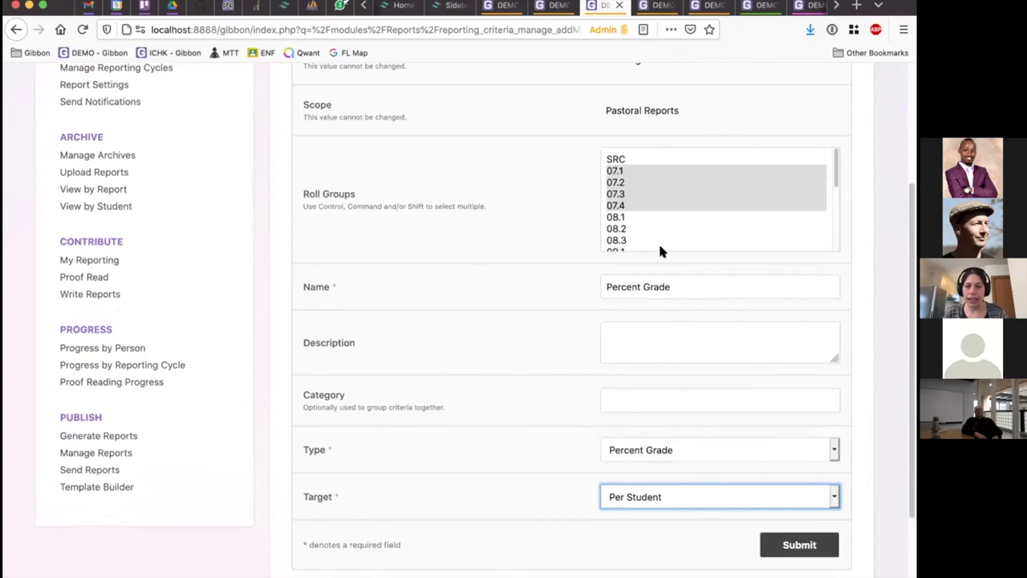
{"action": "left_click", "coordinate": [801, 547]}
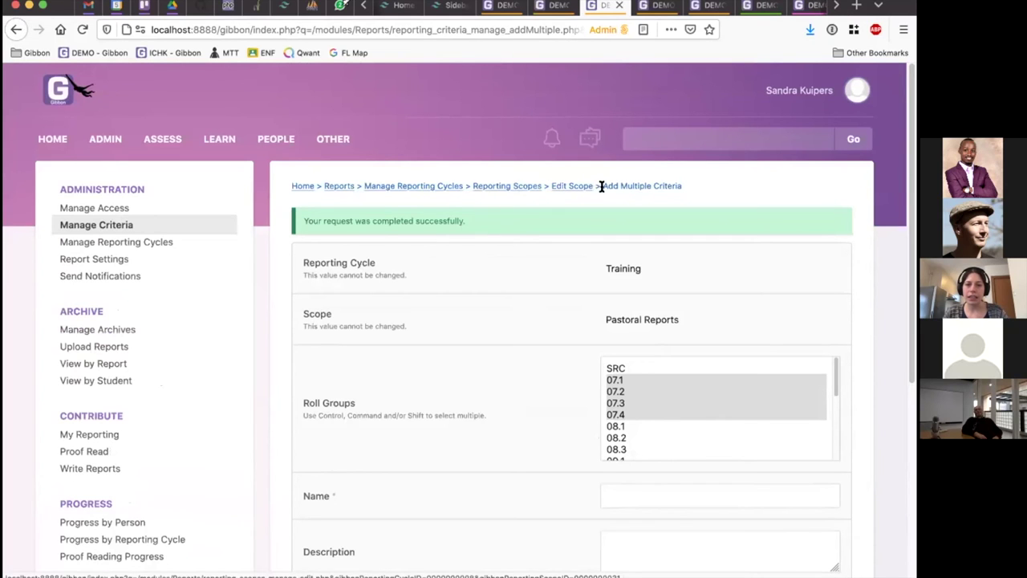
Return to the Pastoral Reports scope and examine the criteria and their lock status for roll group 07.1.
{"action": "left_click", "coordinate": [572, 186]}
{"action": "scroll", "coordinate": [463, 377], "scroll_direction": "down", "scroll_amount": 5}
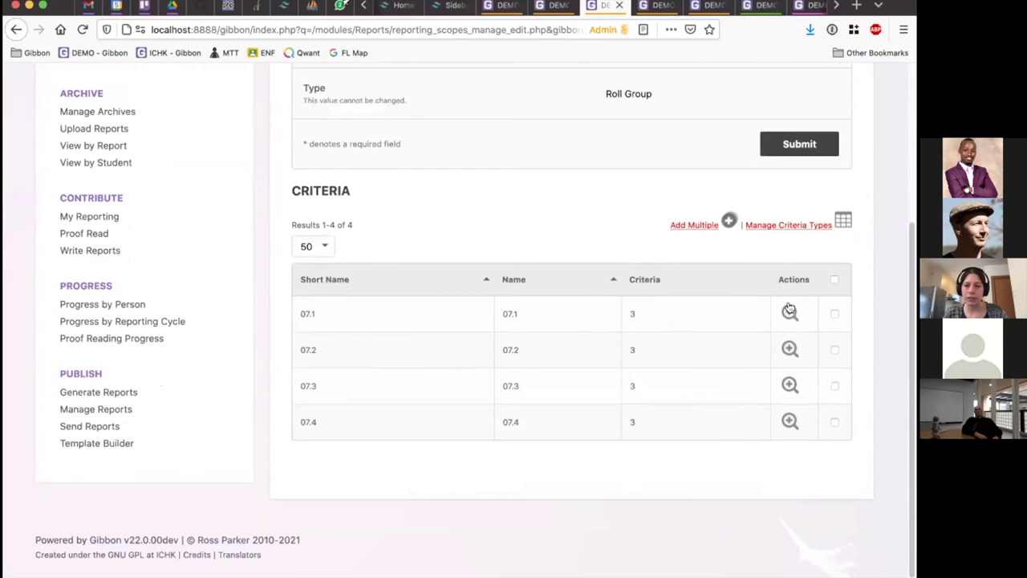
{"action": "left_click", "coordinate": [790, 311]}
{"action": "scroll", "coordinate": [451, 421], "scroll_direction": "down", "scroll_amount": 2}
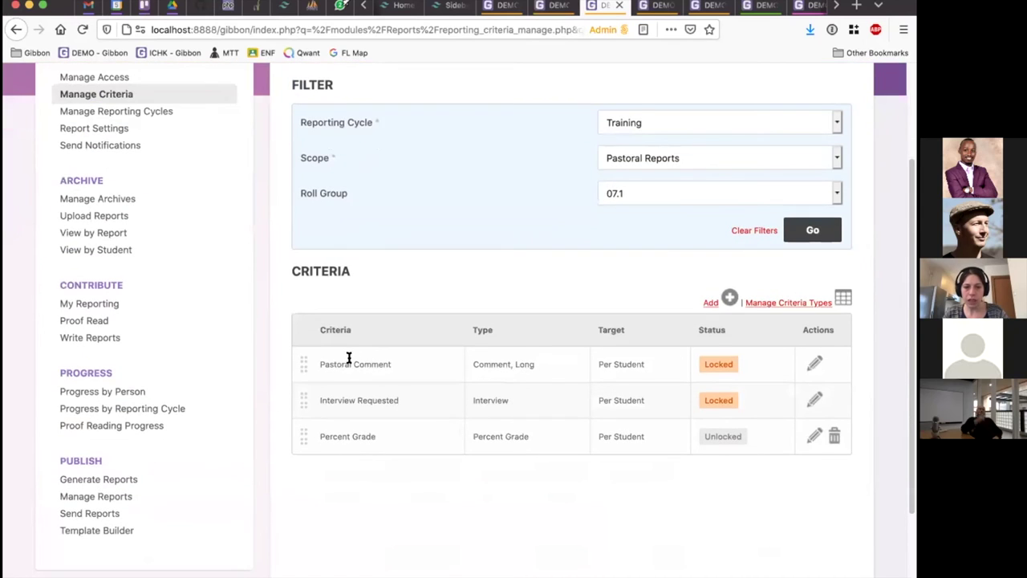
{"action": "mouse_move", "coordinate": [725, 364]}
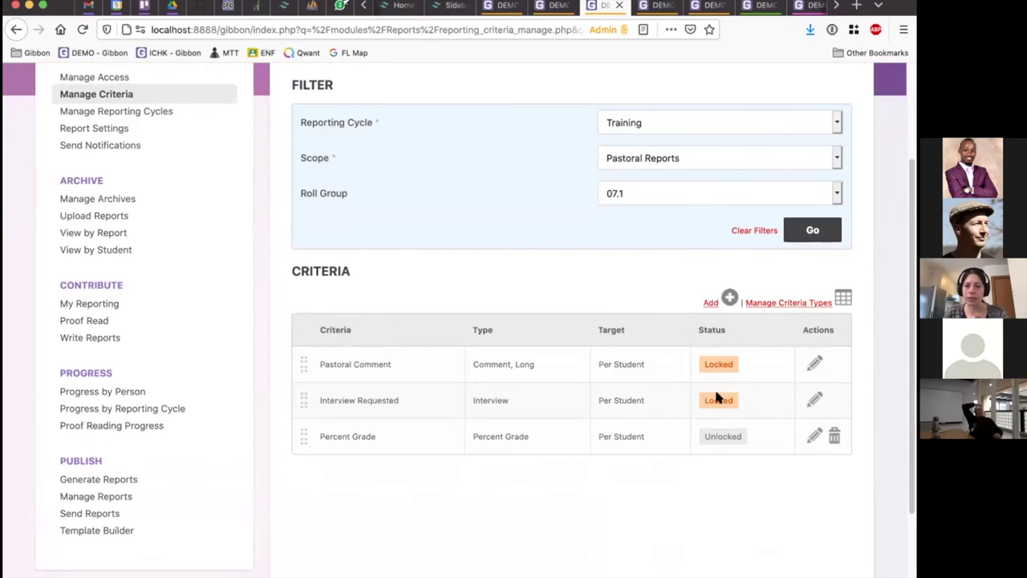
{"action": "mouse_move", "coordinate": [720, 399]}
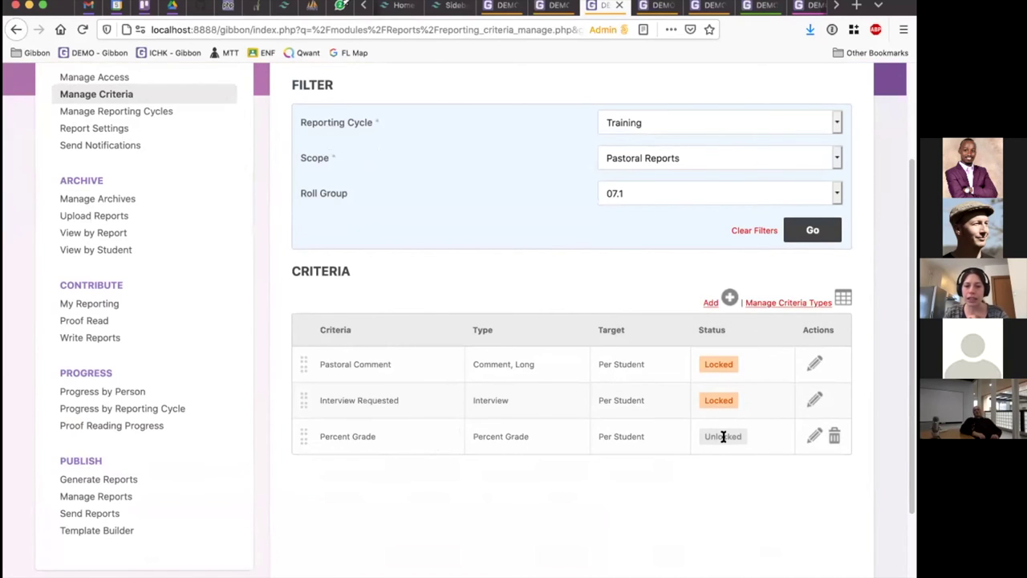
{"action": "scroll", "coordinate": [108, 326], "scroll_direction": "up", "scroll_amount": 1}
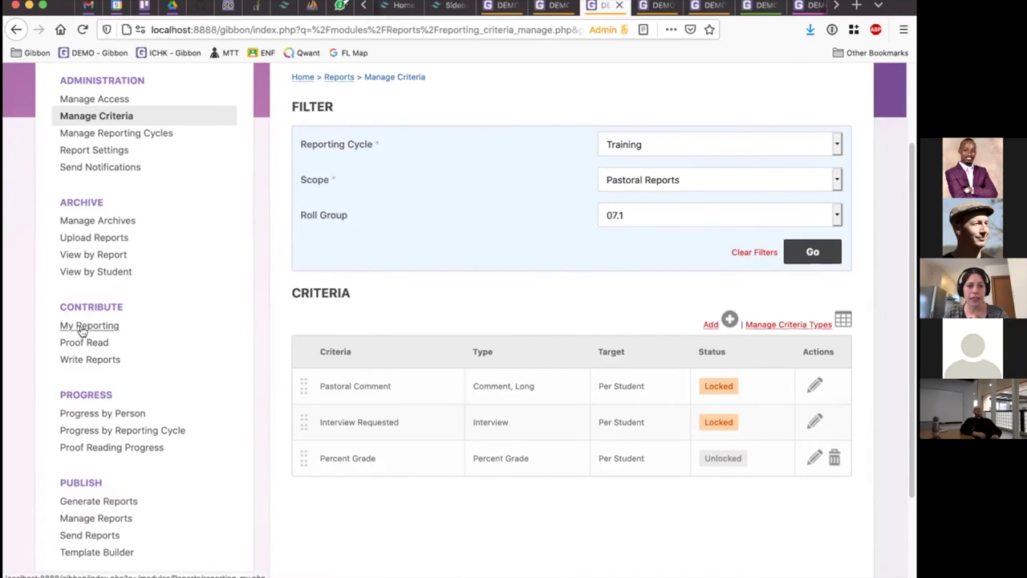
Open the first student's pastoral report for roll group 07.1 from My Reporting.
{"action": "left_click", "coordinate": [83, 329]}
{"action": "scroll", "coordinate": [732, 433], "scroll_direction": "down", "scroll_amount": 3}
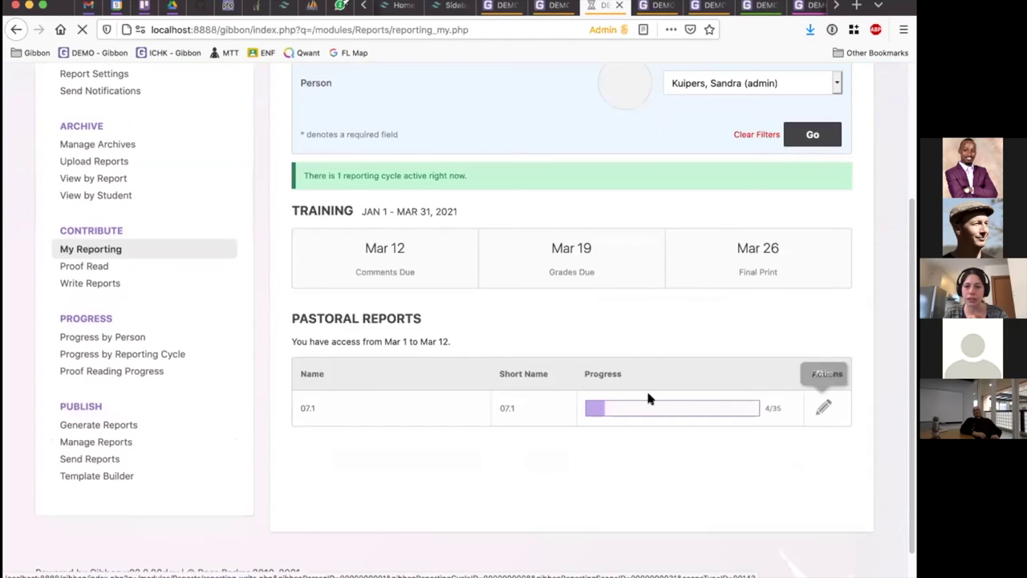
{"action": "scroll", "coordinate": [404, 380], "scroll_direction": "down", "scroll_amount": 2}
{"action": "left_click", "coordinate": [763, 246]}
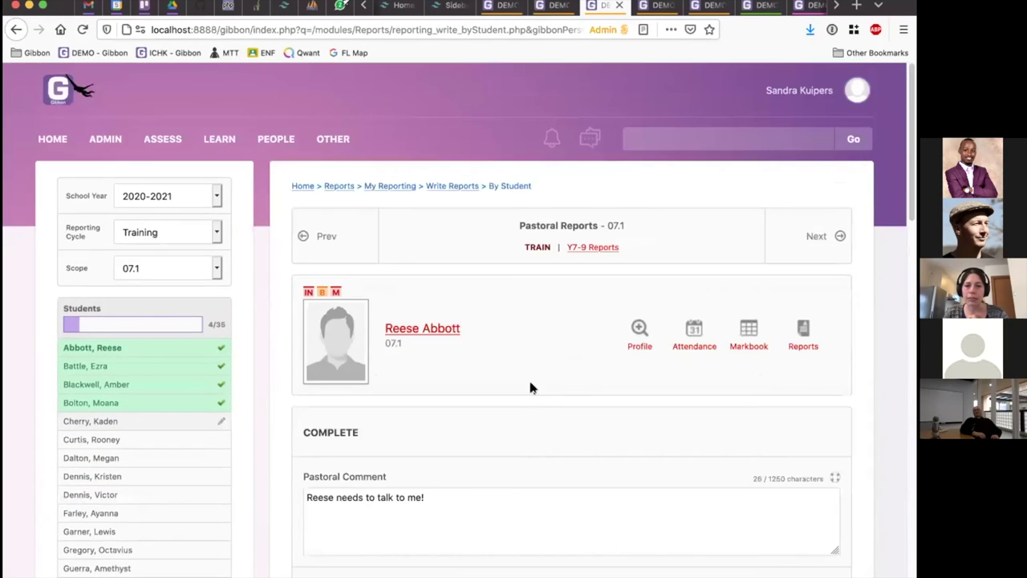
{"action": "scroll", "coordinate": [530, 388], "scroll_direction": "down", "scroll_amount": 5}
Look through the available percent grades and set the first student's Percent Grade to 90%.
{"action": "left_click", "coordinate": [732, 385]}
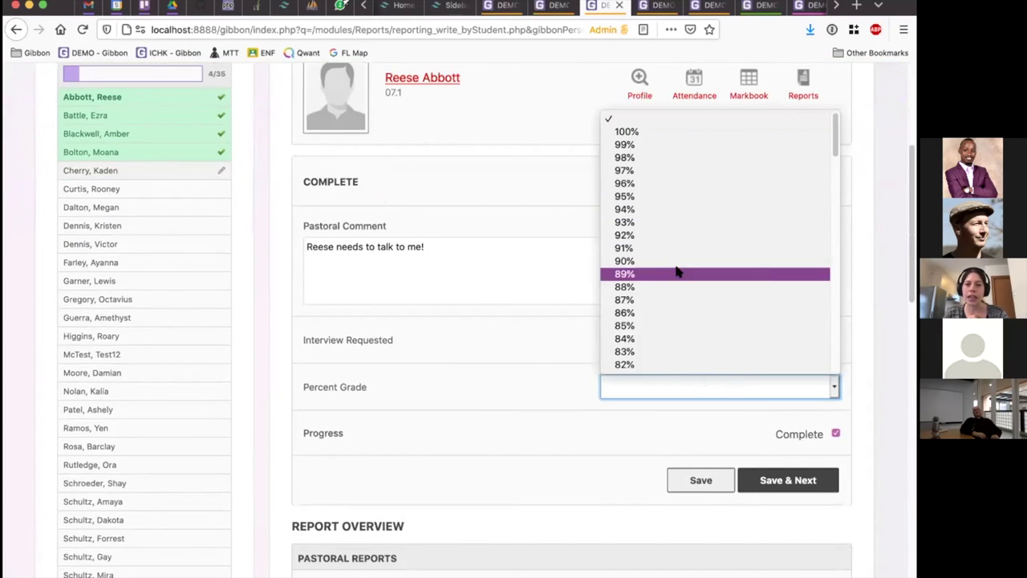
{"action": "scroll", "coordinate": [665, 233], "scroll_direction": "down", "scroll_amount": 5}
{"action": "scroll", "coordinate": [667, 227], "scroll_direction": "down", "scroll_amount": 4}
{"action": "scroll", "coordinate": [675, 222], "scroll_direction": "up", "scroll_amount": 8}
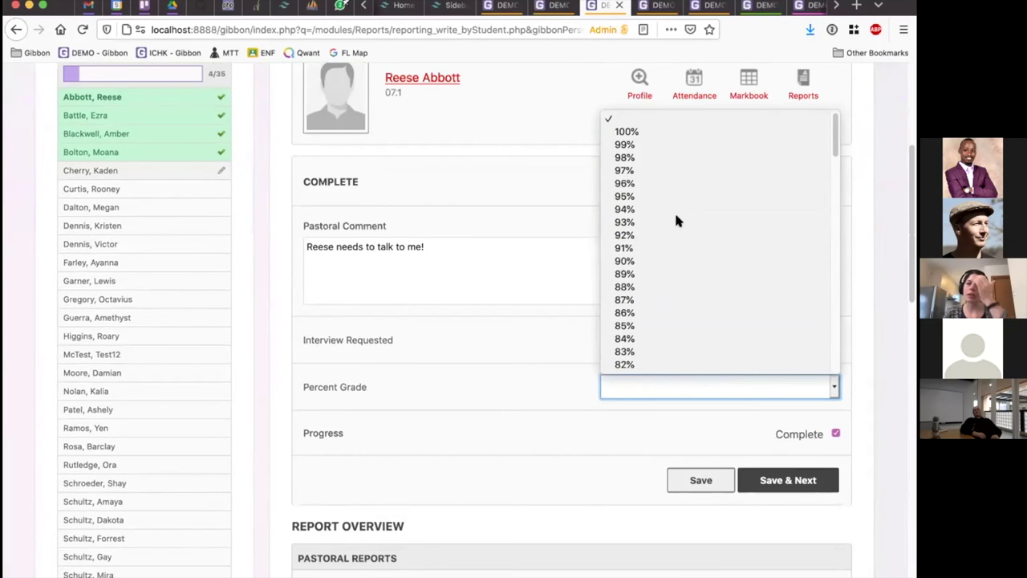
{"action": "left_click", "coordinate": [663, 263]}
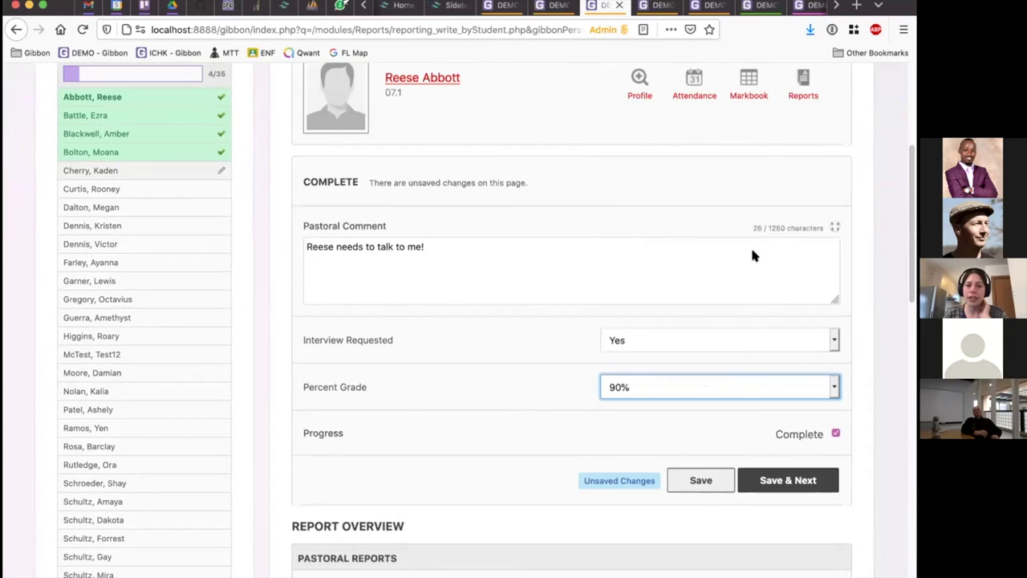
View the student's Markbook from the report page, look through its assessments, and close it.
{"action": "scroll", "coordinate": [545, 401], "scroll_direction": "up", "scroll_amount": 1}
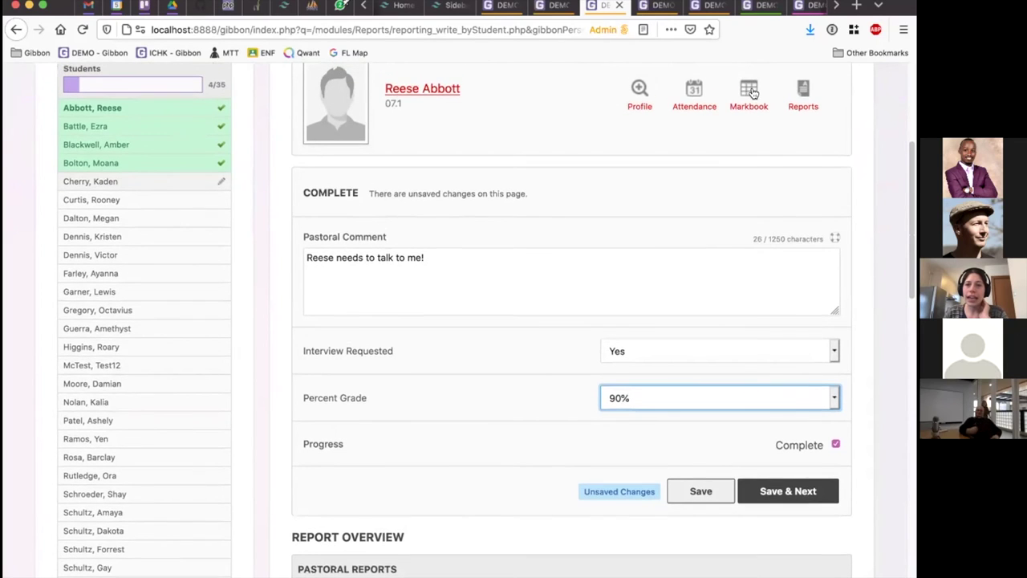
{"action": "left_click", "coordinate": [748, 90]}
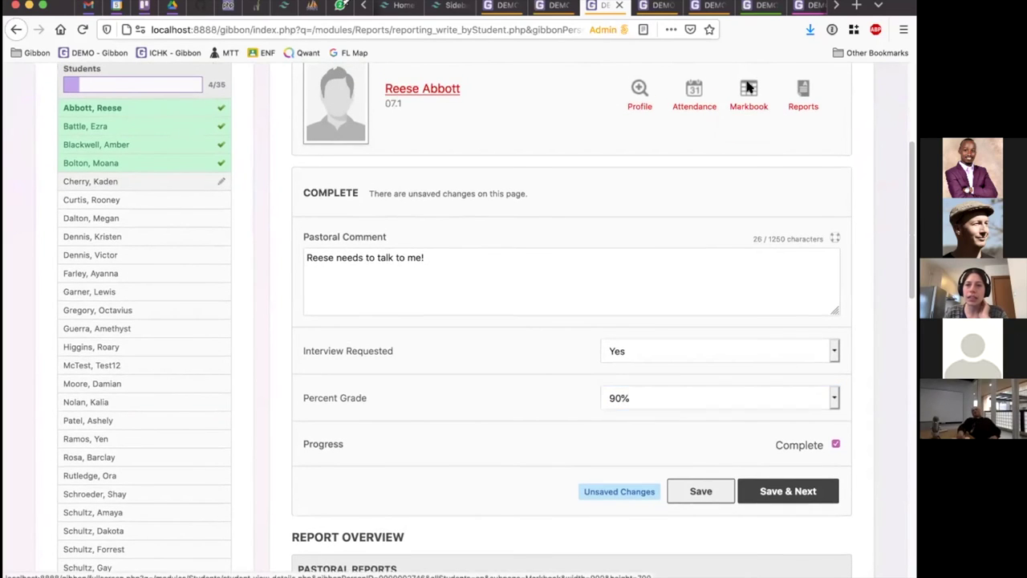
{"action": "scroll", "coordinate": [419, 342], "scroll_direction": "down", "scroll_amount": 5}
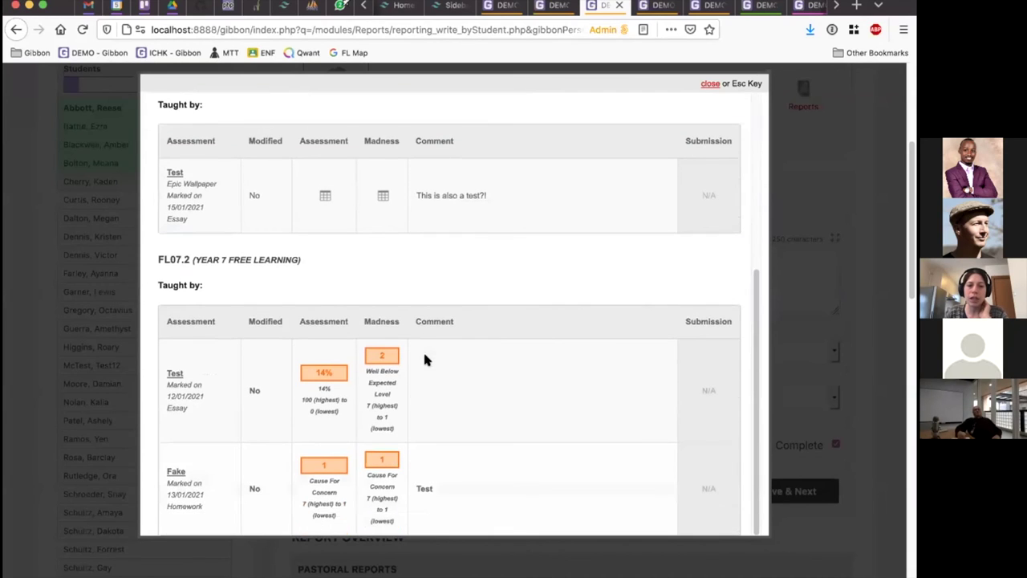
{"action": "scroll", "coordinate": [439, 343], "scroll_direction": "up", "scroll_amount": 5}
{"action": "scroll", "coordinate": [550, 349], "scroll_direction": "down", "scroll_amount": 5}
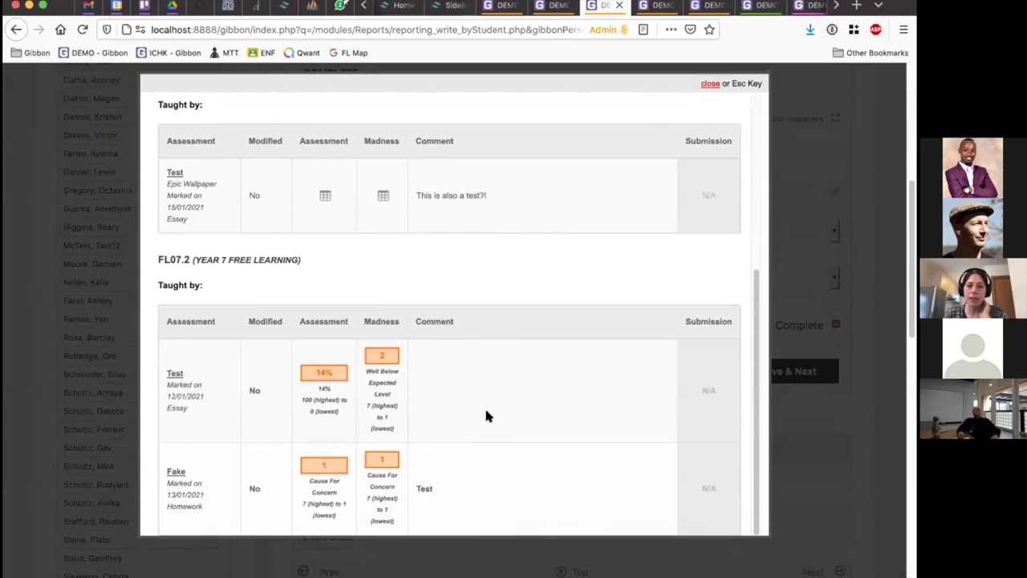
{"action": "left_click", "coordinate": [818, 403]}
Keep the student's Percent Grade at 90%, save the report and check the saved entries.
{"action": "double_click", "coordinate": [643, 279]}
{"action": "left_click", "coordinate": [645, 278]}
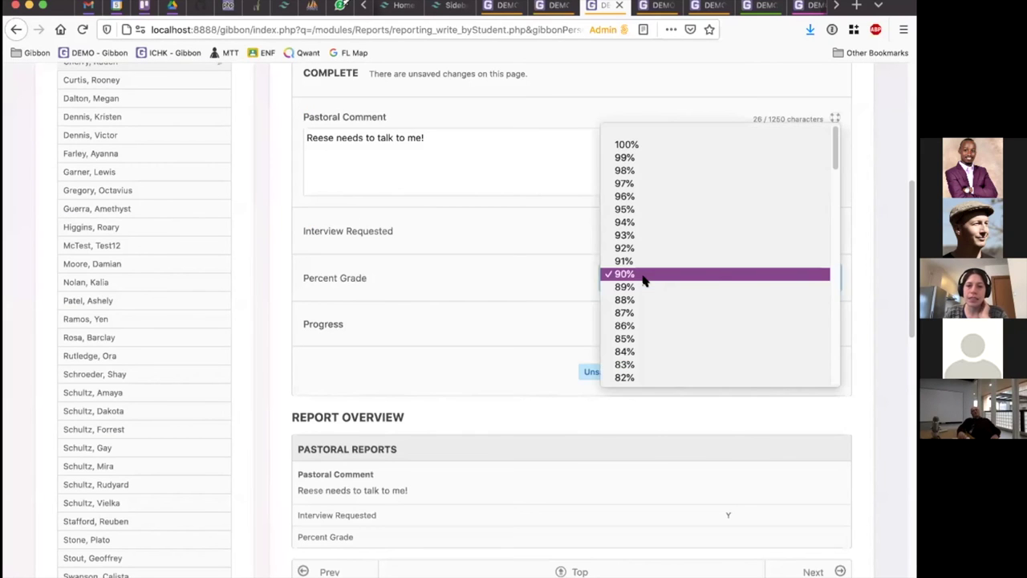
{"action": "left_click", "coordinate": [714, 274]}
{"action": "left_click", "coordinate": [701, 370]}
{"action": "scroll", "coordinate": [586, 350], "scroll_direction": "down", "scroll_amount": 4}
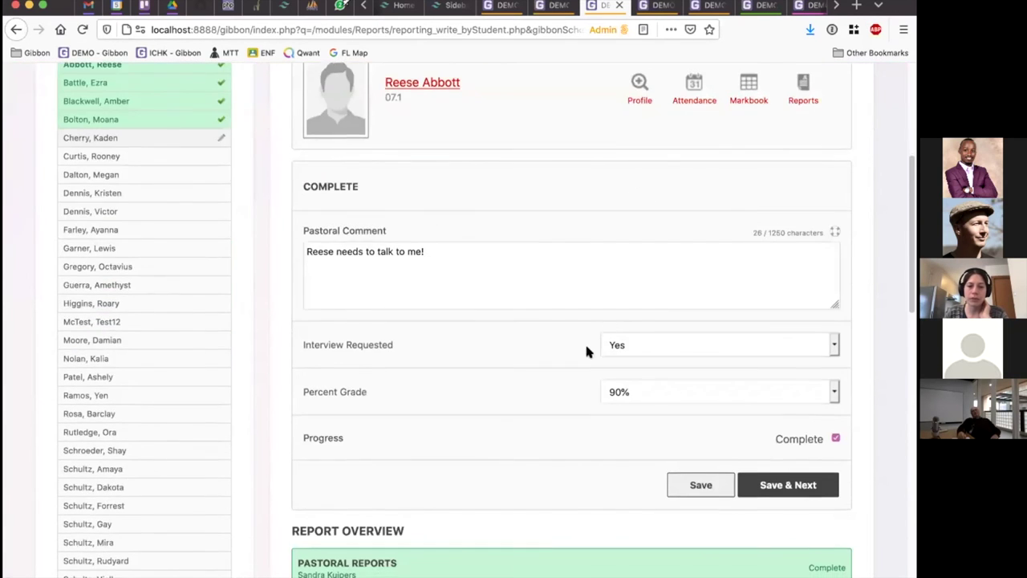
Review the student's saved pastoral report, open the Progress by Person overview and look through the staff progress list.
{"action": "scroll", "coordinate": [463, 348], "scroll_direction": "down", "scroll_amount": 4}
{"action": "scroll", "coordinate": [530, 342], "scroll_direction": "up", "scroll_amount": 7}
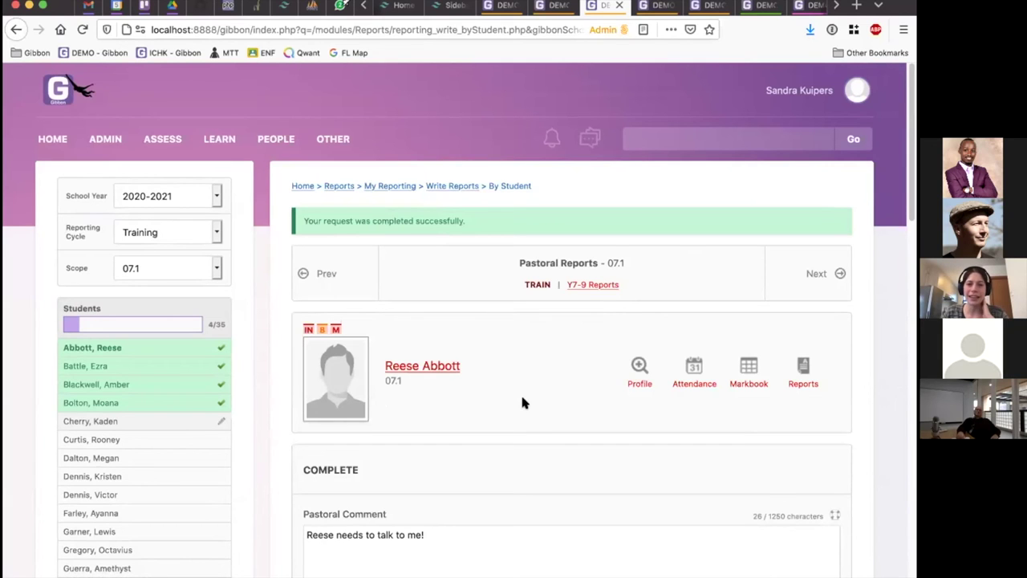
{"action": "scroll", "coordinate": [530, 389], "scroll_direction": "down", "scroll_amount": 10}
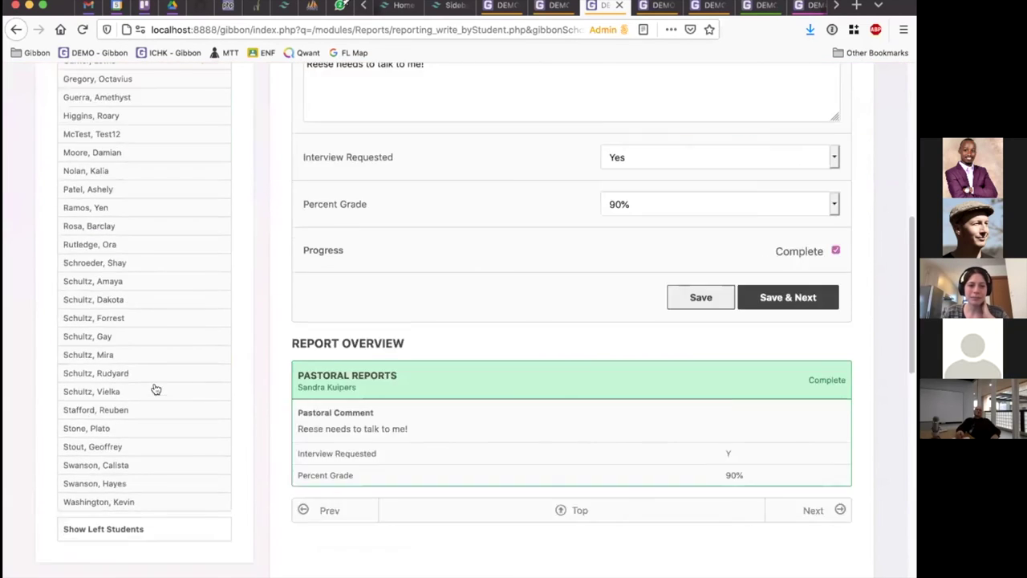
{"action": "scroll", "coordinate": [137, 437], "scroll_direction": "down", "scroll_amount": 20}
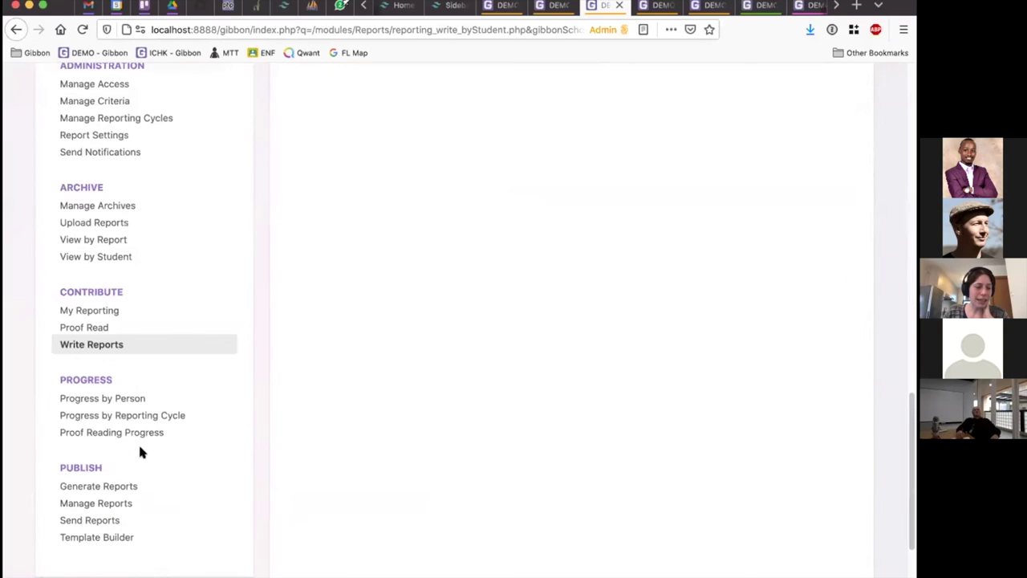
{"action": "left_click", "coordinate": [96, 399]}
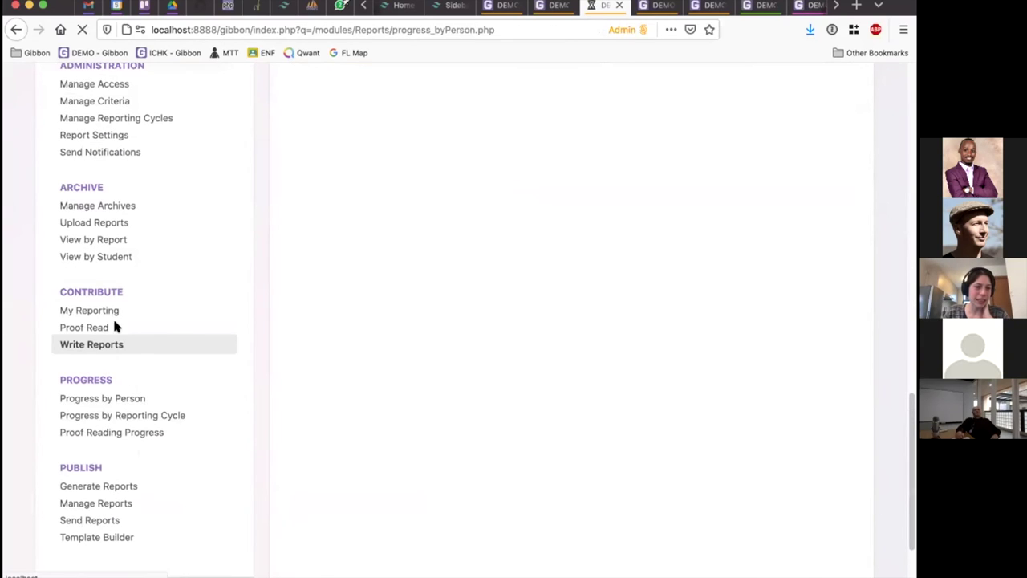
{"action": "scroll", "coordinate": [121, 385], "scroll_direction": "down", "scroll_amount": 7}
{"action": "scroll", "coordinate": [119, 374], "scroll_direction": "up", "scroll_amount": 3}
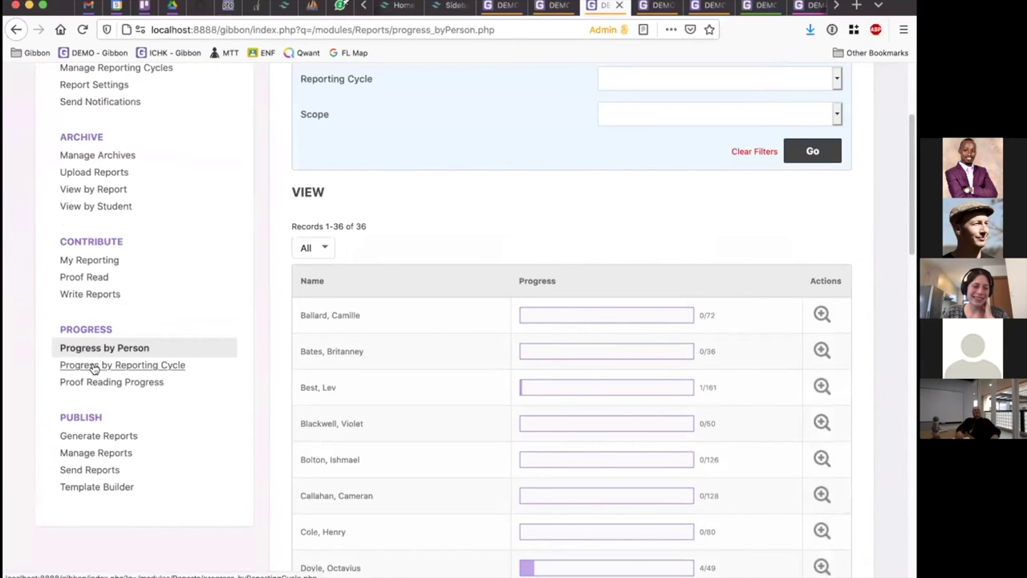
Open the Template Builder and look through the template library.
{"action": "left_click", "coordinate": [89, 489]}
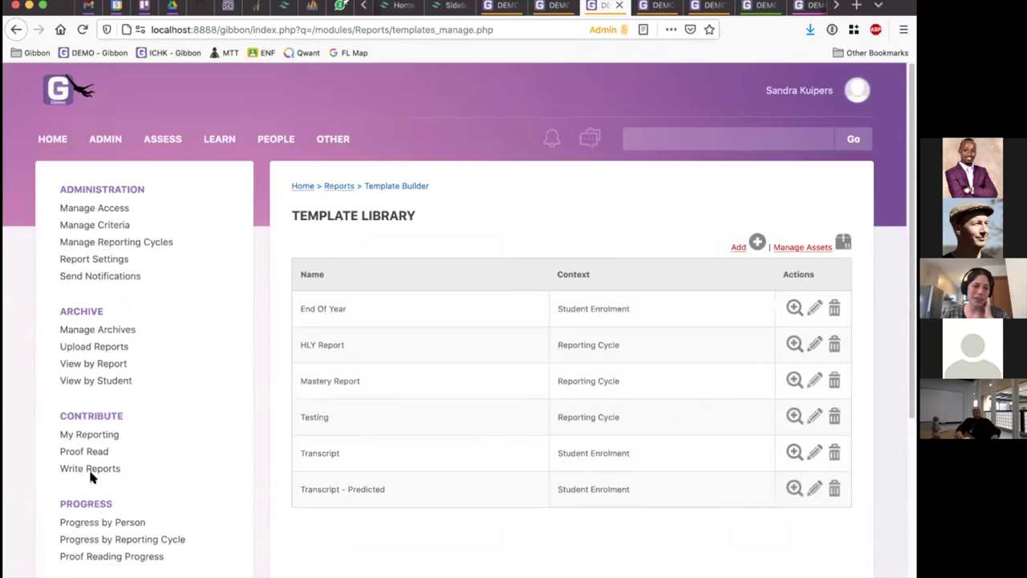
{"action": "scroll", "coordinate": [576, 498], "scroll_direction": "down", "scroll_amount": 3}
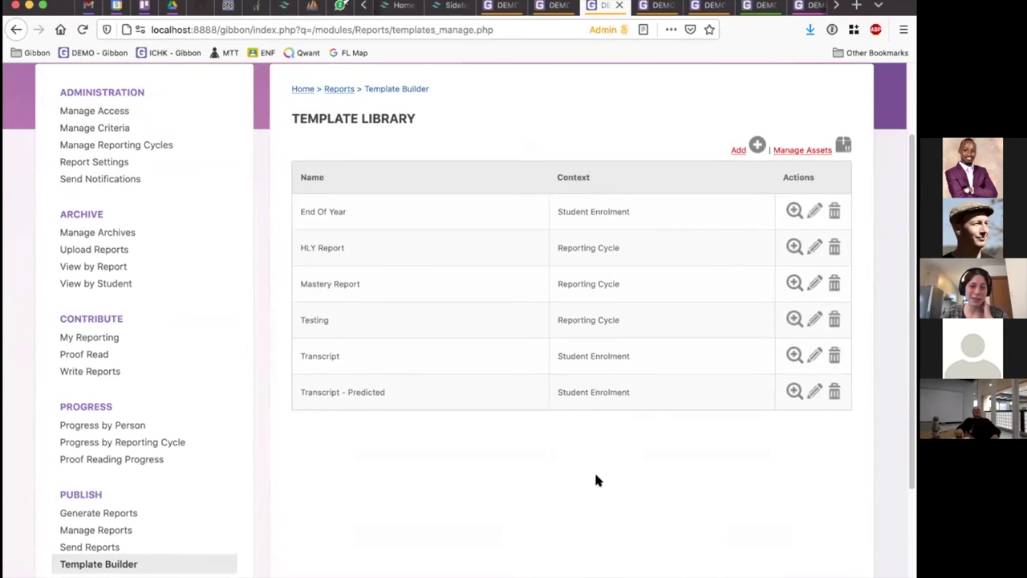
{"action": "scroll", "coordinate": [120, 516], "scroll_direction": "down", "scroll_amount": 3}
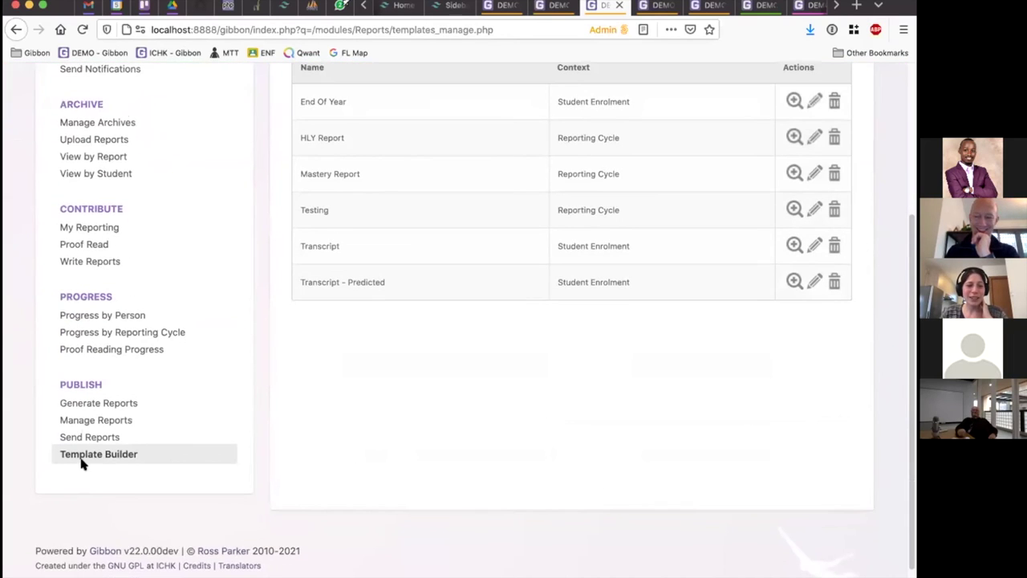
{"action": "scroll", "coordinate": [81, 463], "scroll_direction": "up", "scroll_amount": 1}
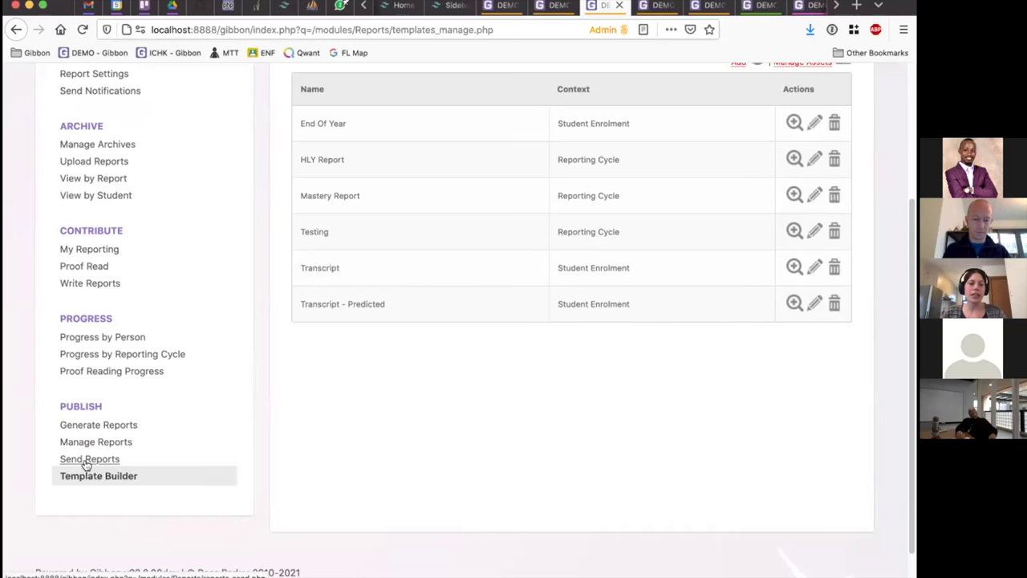
{"action": "left_click", "coordinate": [99, 477]}
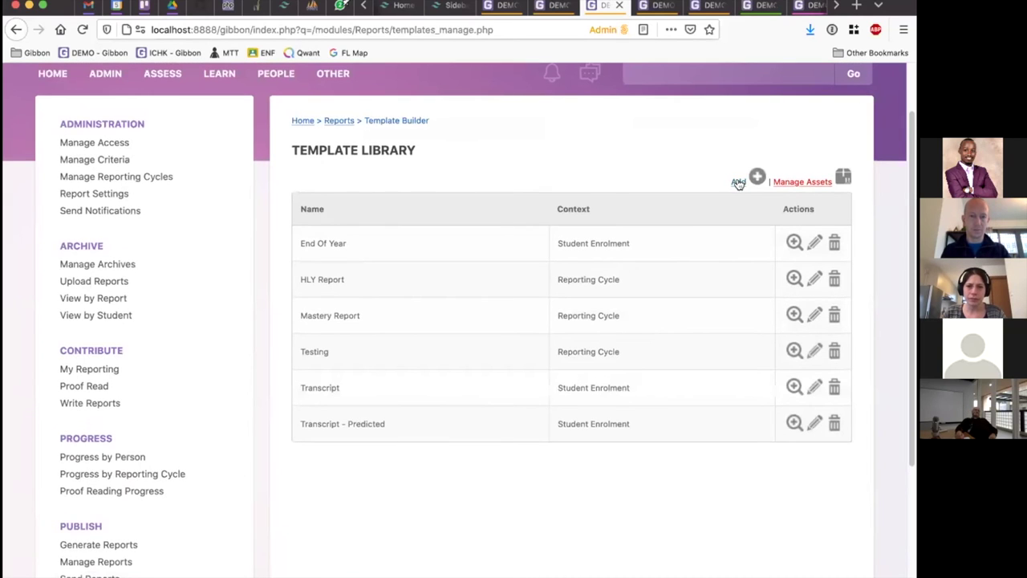
{"action": "scroll", "coordinate": [458, 394], "scroll_direction": "down", "scroll_amount": 1}
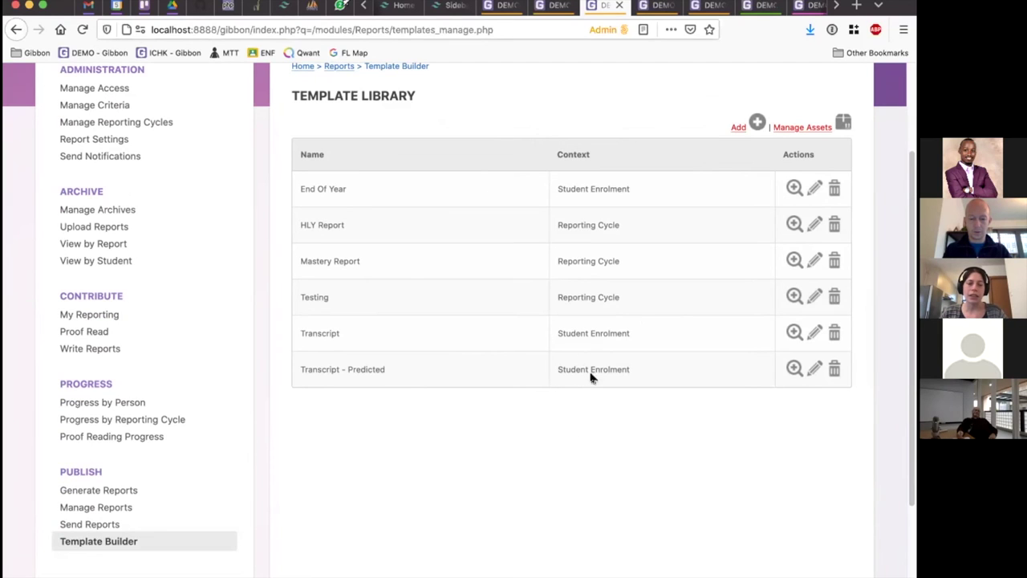
Start a new report template, name it Training and set its context to Reporting Cycle.
{"action": "left_click", "coordinate": [738, 128]}
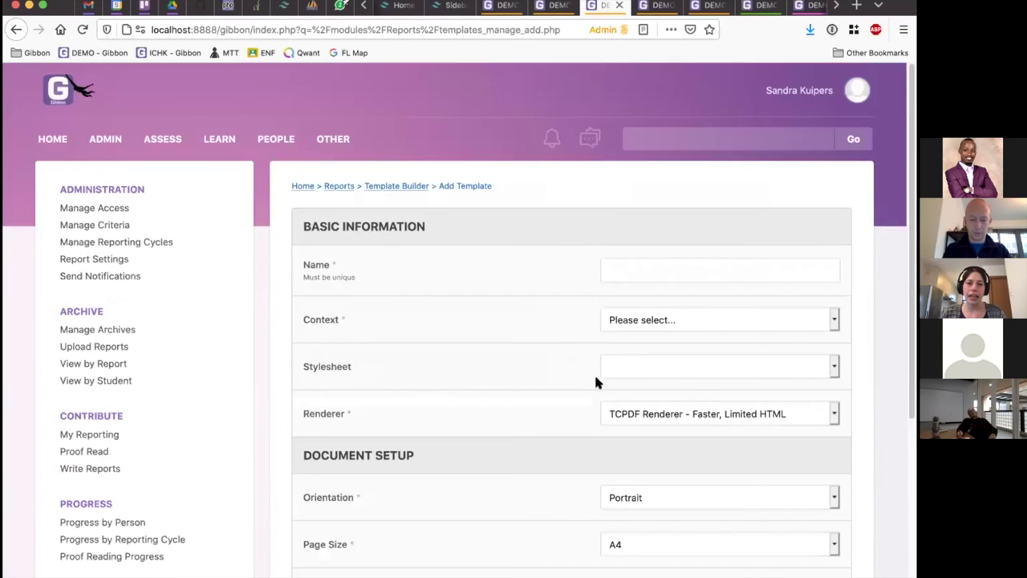
{"action": "left_click", "coordinate": [638, 218]}
{"action": "type", "text": "Tr"}
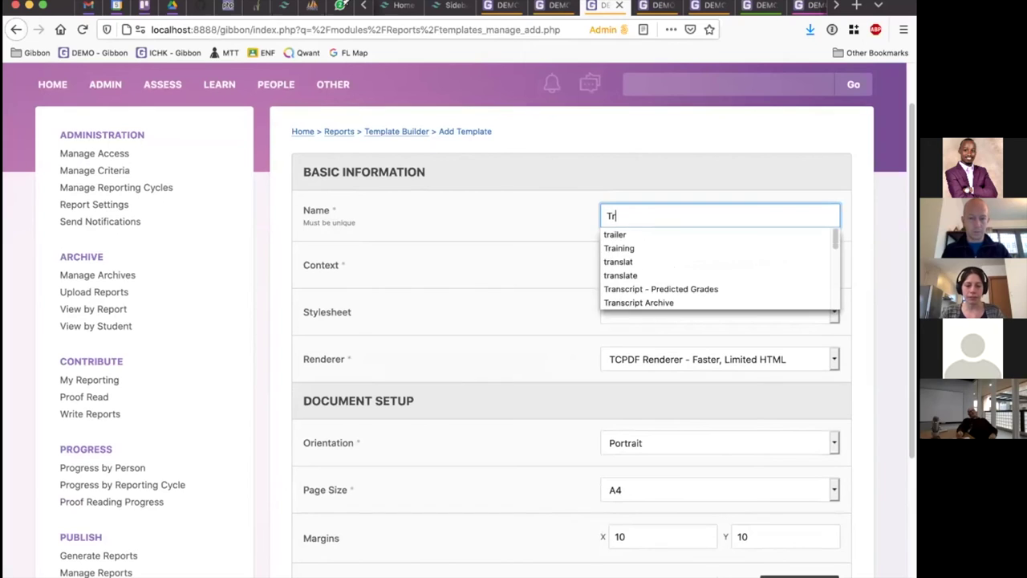
{"action": "type", "text": "aining"}
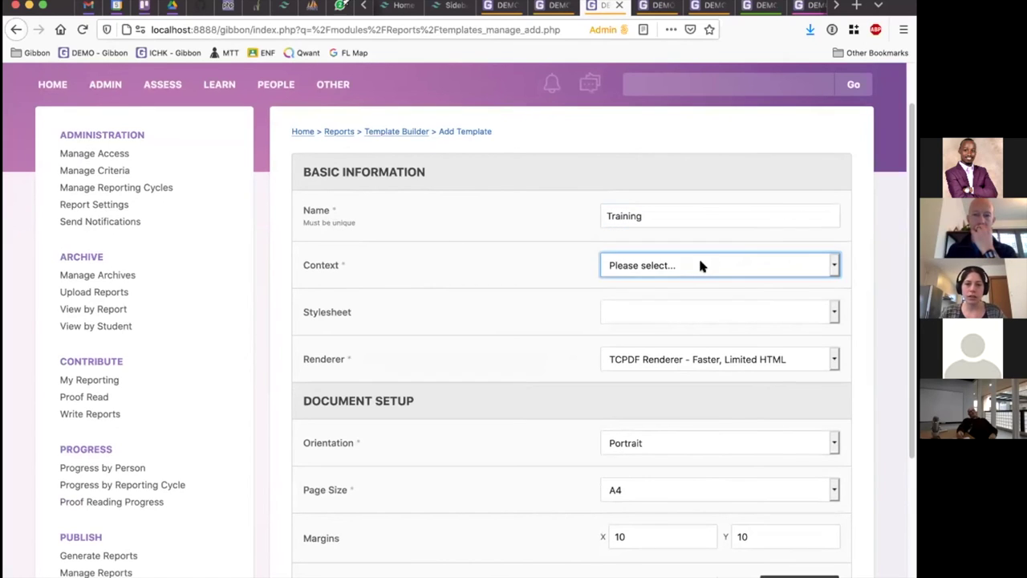
{"action": "left_click", "coordinate": [702, 266]}
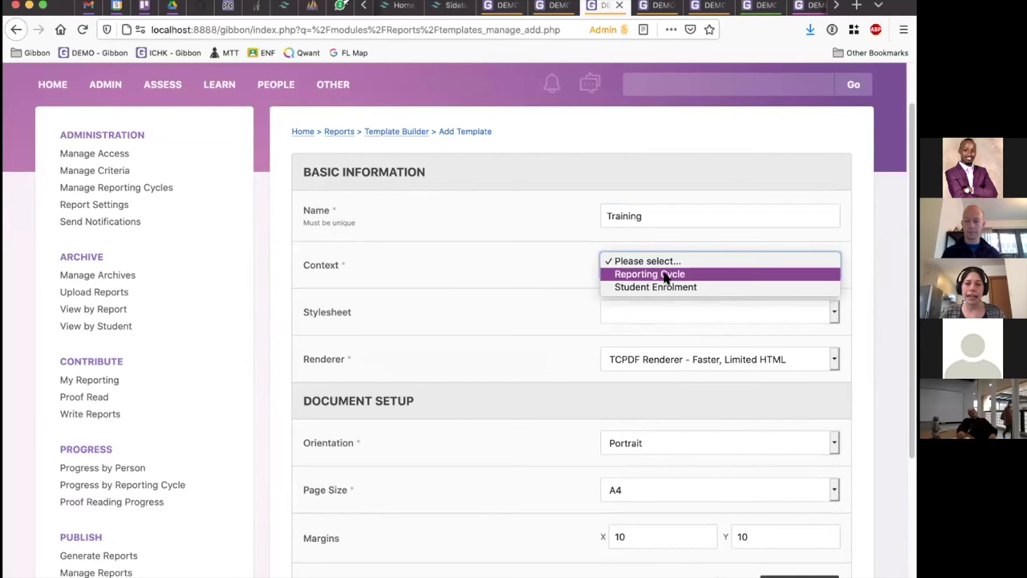
{"action": "left_click", "coordinate": [676, 276]}
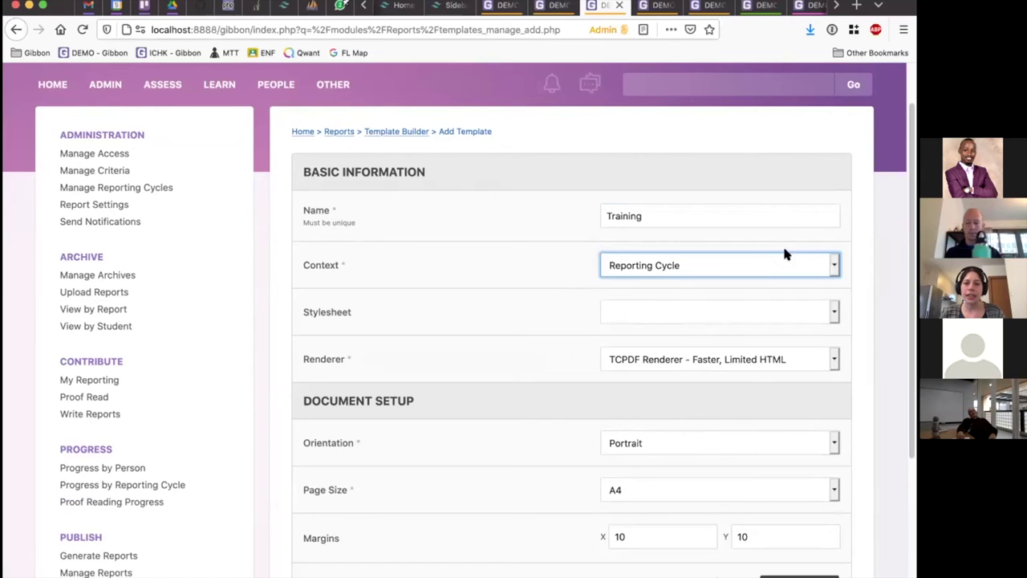
{"action": "scroll", "coordinate": [481, 317], "scroll_direction": "down", "scroll_amount": 1}
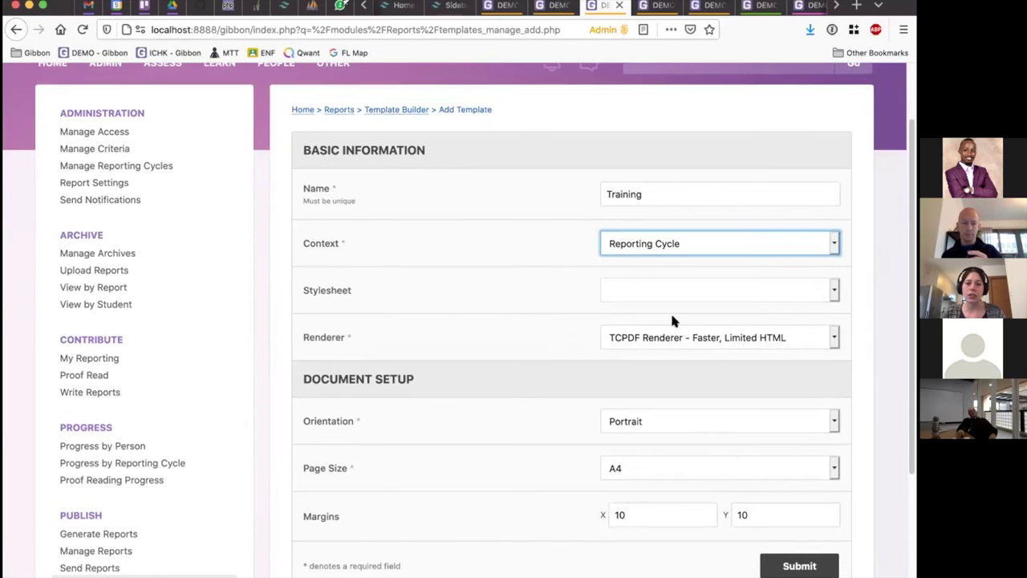
{"action": "scroll", "coordinate": [562, 265], "scroll_direction": "down", "scroll_amount": 1}
{"action": "left_click", "coordinate": [681, 200]}
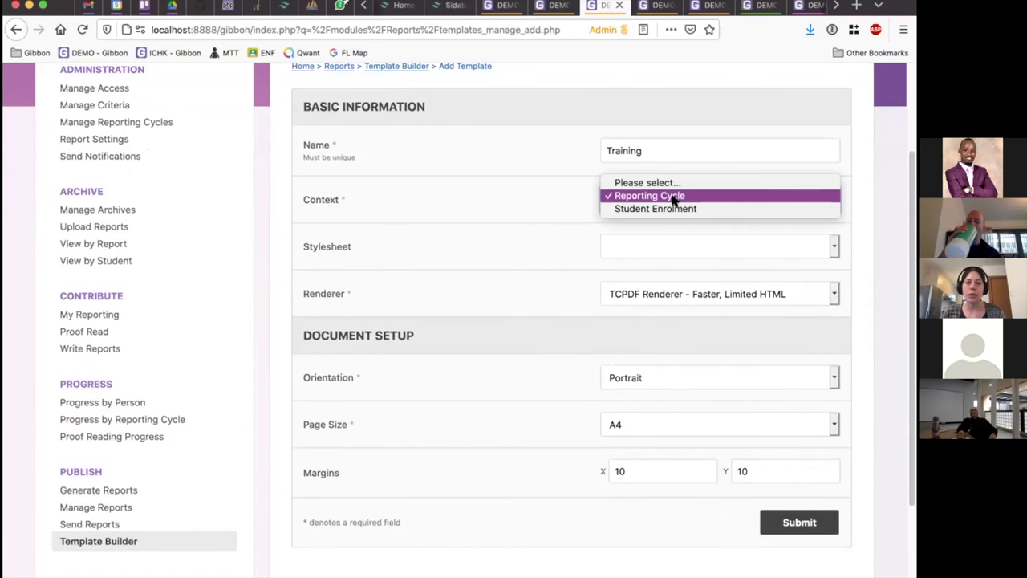
{"action": "left_click", "coordinate": [664, 197]}
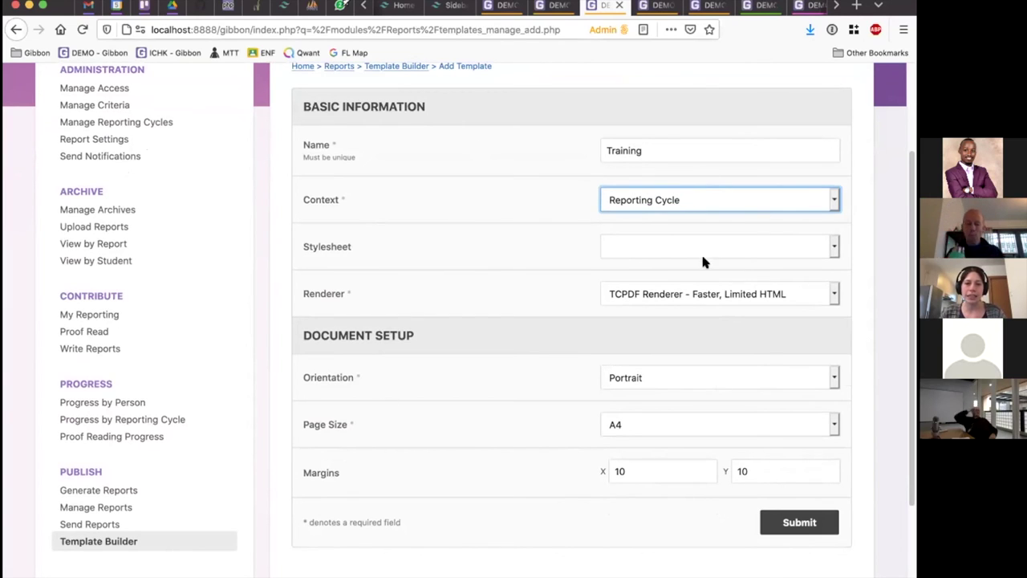
Check the Stylesheet and Renderer options, leaving the stylesheet blank and keeping TCPDF Renderer - Faster, Limited HTML.
{"action": "scroll", "coordinate": [725, 277], "scroll_direction": "down", "scroll_amount": 1}
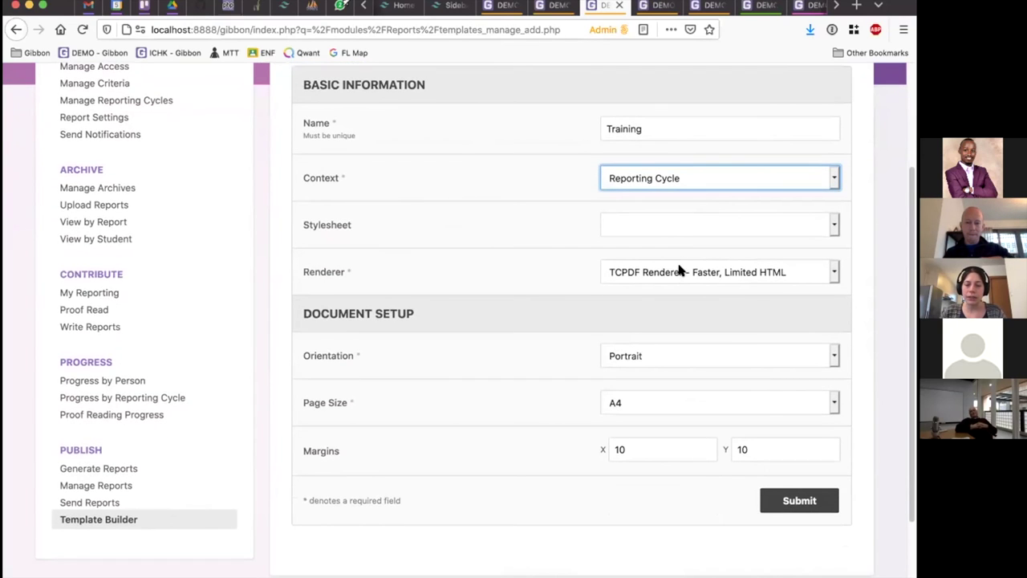
{"action": "left_click", "coordinate": [628, 226]}
{"action": "left_click", "coordinate": [640, 275]}
{"action": "left_click", "coordinate": [640, 275]}
{"action": "left_click", "coordinate": [486, 305]}
{"action": "scroll", "coordinate": [587, 291], "scroll_direction": "down", "scroll_amount": 3}
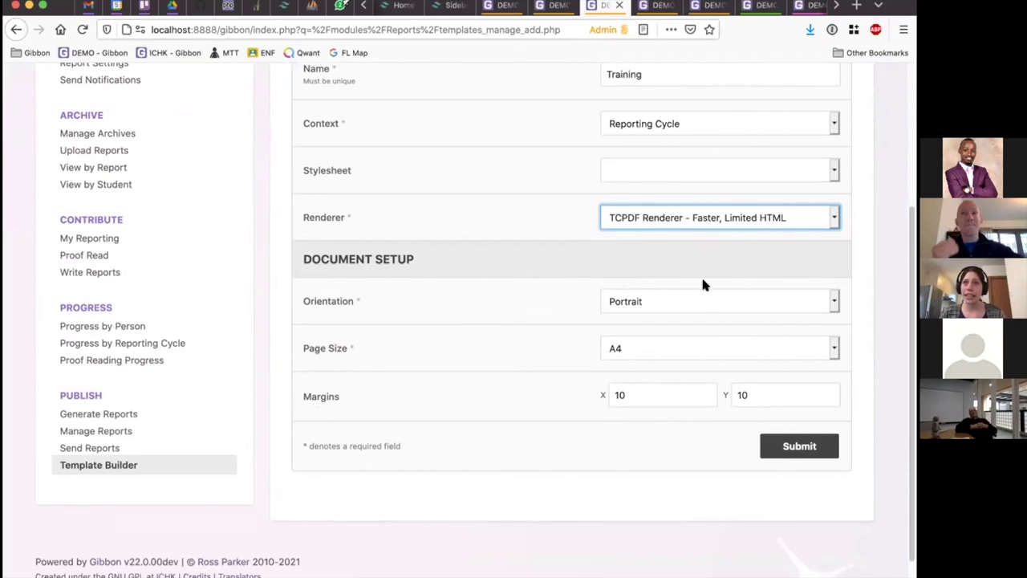
{"action": "scroll", "coordinate": [522, 297], "scroll_direction": "up", "scroll_amount": 3}
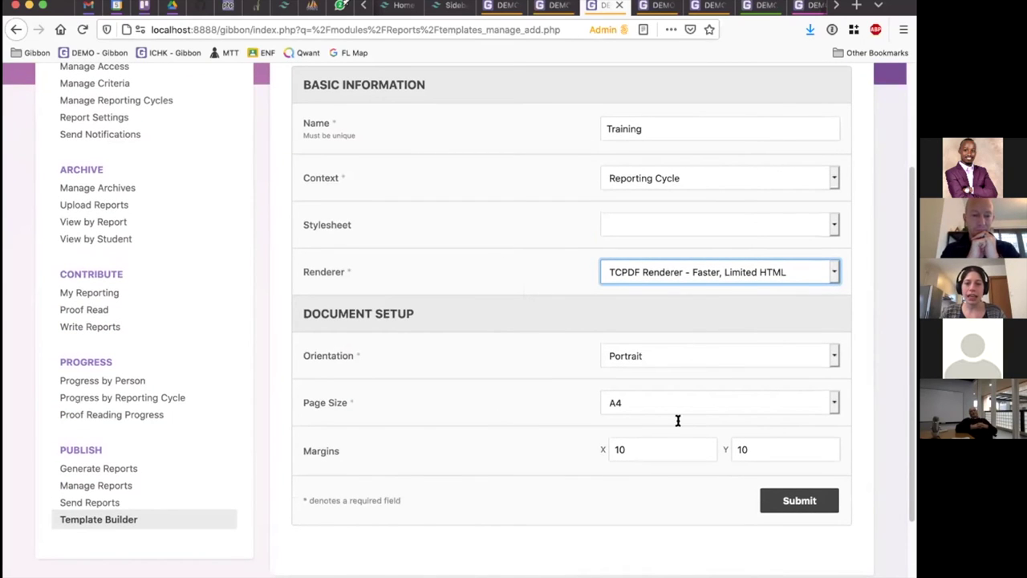
Keep the orientation at Portrait and the page size at A4, and submit the new template.
{"action": "left_click", "coordinate": [647, 346]}
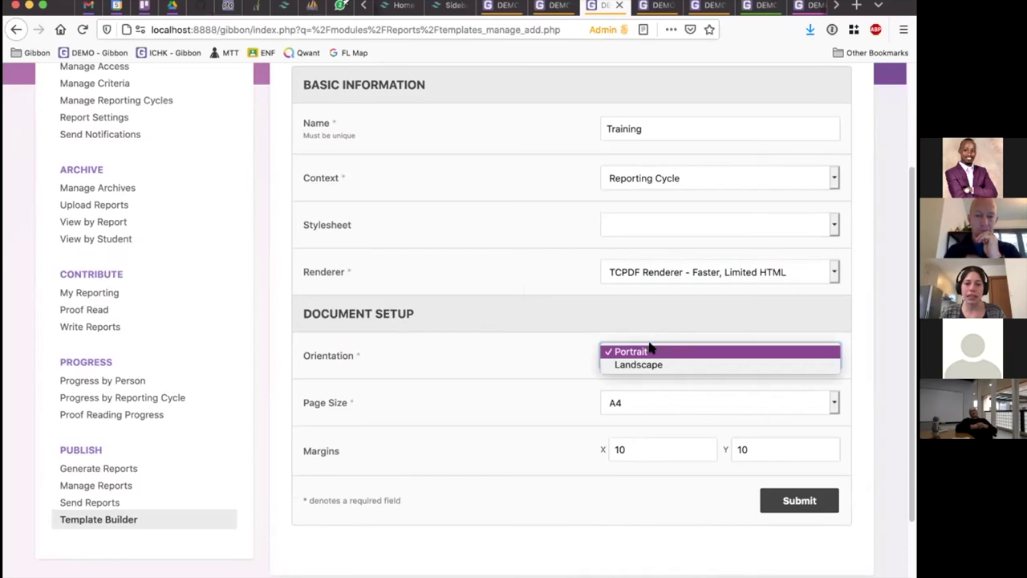
{"action": "left_click", "coordinate": [664, 409]}
{"action": "left_click", "coordinate": [664, 405]}
{"action": "left_click", "coordinate": [659, 401]}
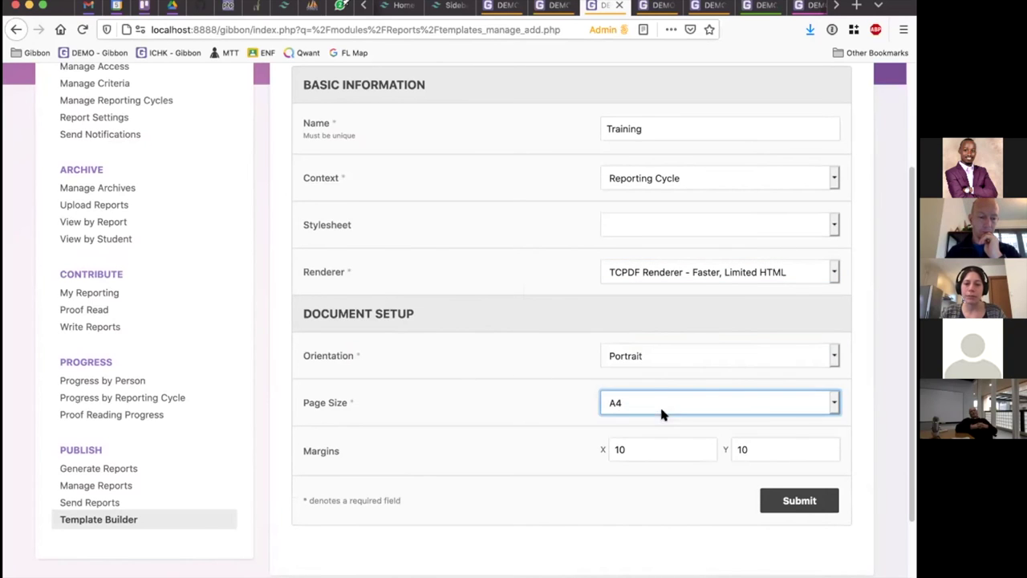
{"action": "left_click", "coordinate": [799, 501]}
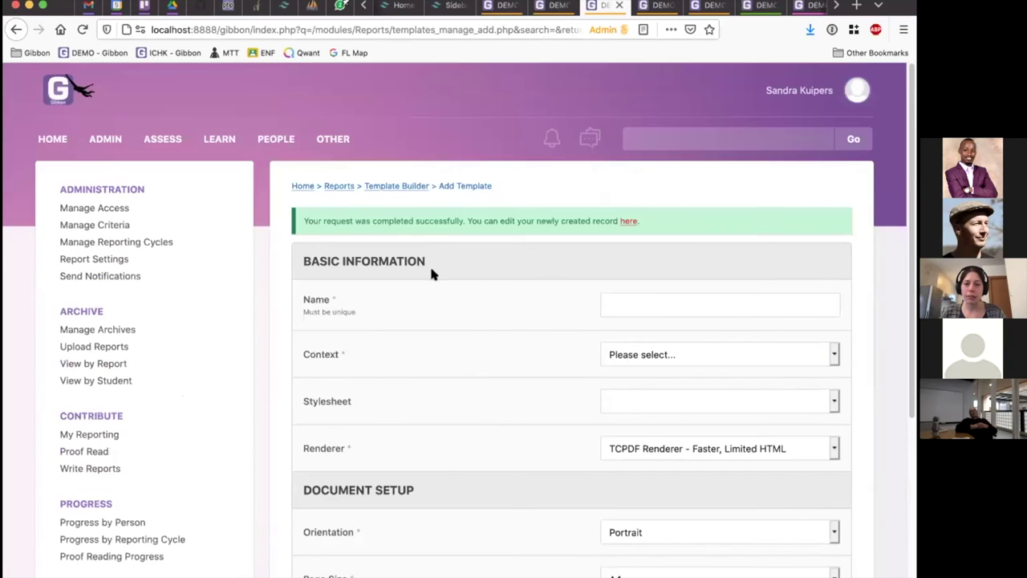
Open the newly created Training template for editing and review its basic information and document setup.
{"action": "left_click", "coordinate": [629, 223]}
{"action": "scroll", "coordinate": [384, 365], "scroll_direction": "down", "scroll_amount": 4}
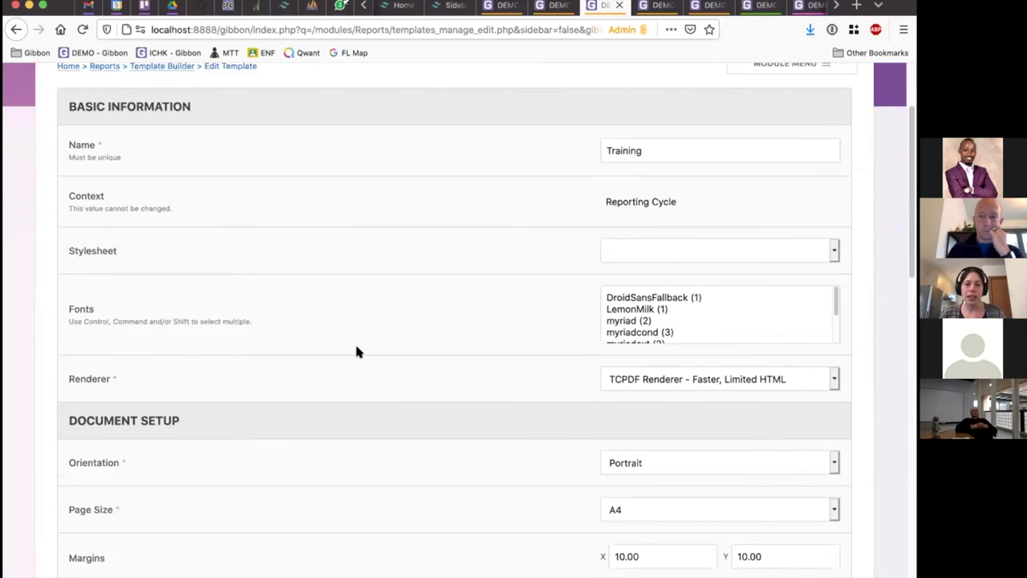
{"action": "scroll", "coordinate": [351, 335], "scroll_direction": "up", "scroll_amount": 1}
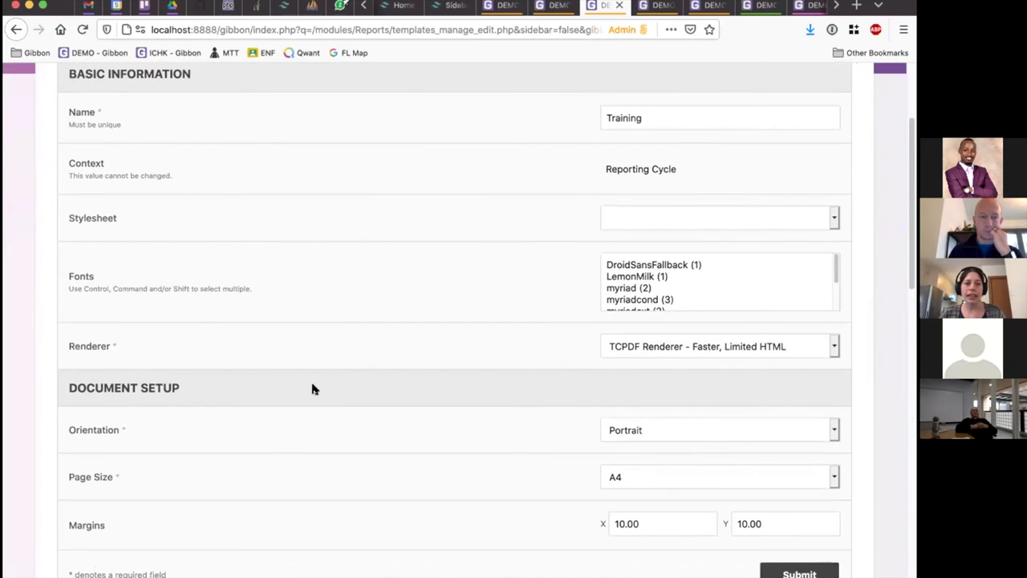
{"action": "scroll", "coordinate": [323, 413], "scroll_direction": "down", "scroll_amount": 2}
{"action": "scroll", "coordinate": [220, 275], "scroll_direction": "up", "scroll_amount": 2}
{"action": "scroll", "coordinate": [367, 368], "scroll_direction": "up", "scroll_amount": 2}
{"action": "scroll", "coordinate": [472, 346], "scroll_direction": "down", "scroll_amount": 10}
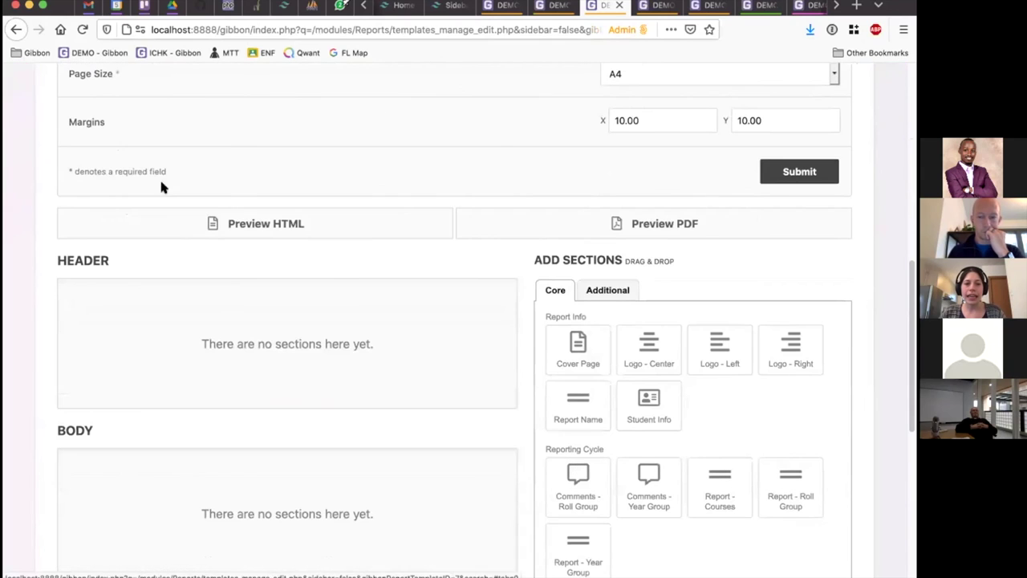
Examine the template's Header, Body and Footer areas and the core sections available to add.
{"action": "scroll", "coordinate": [316, 411], "scroll_direction": "down", "scroll_amount": 2}
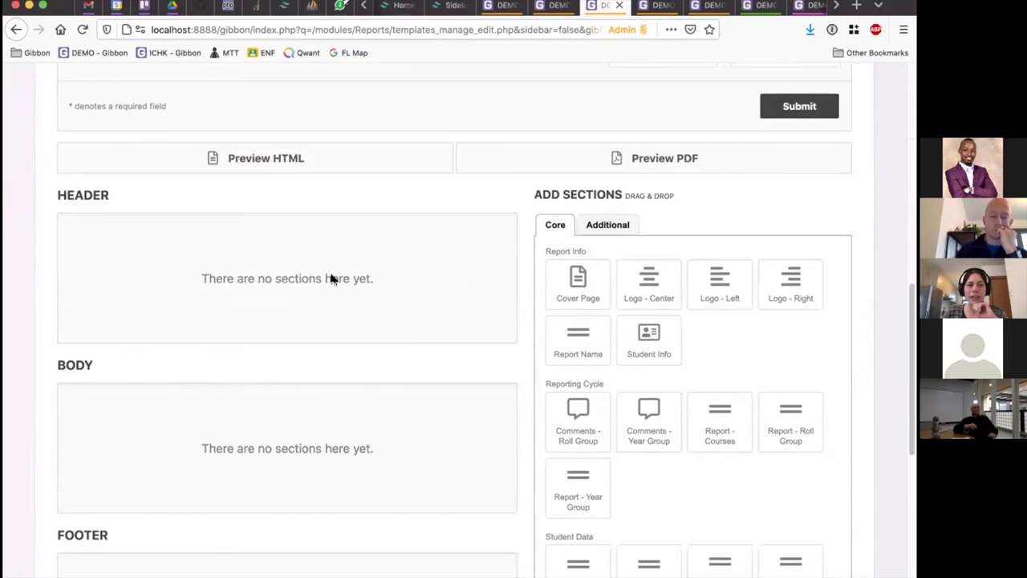
{"action": "scroll", "coordinate": [249, 241], "scroll_direction": "down", "scroll_amount": 1}
{"action": "scroll", "coordinate": [253, 230], "scroll_direction": "down", "scroll_amount": 1}
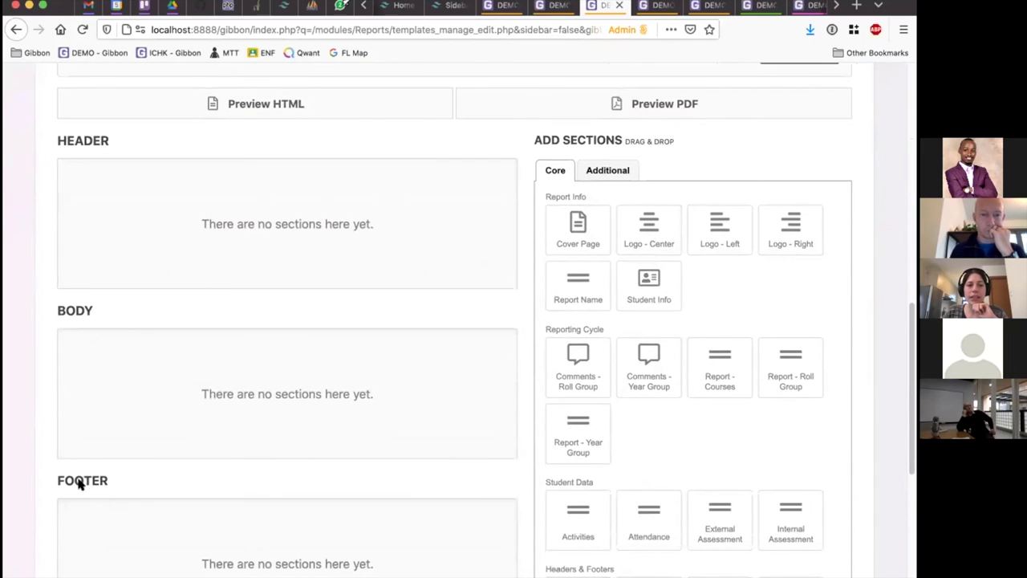
{"action": "scroll", "coordinate": [385, 241], "scroll_direction": "down", "scroll_amount": 1}
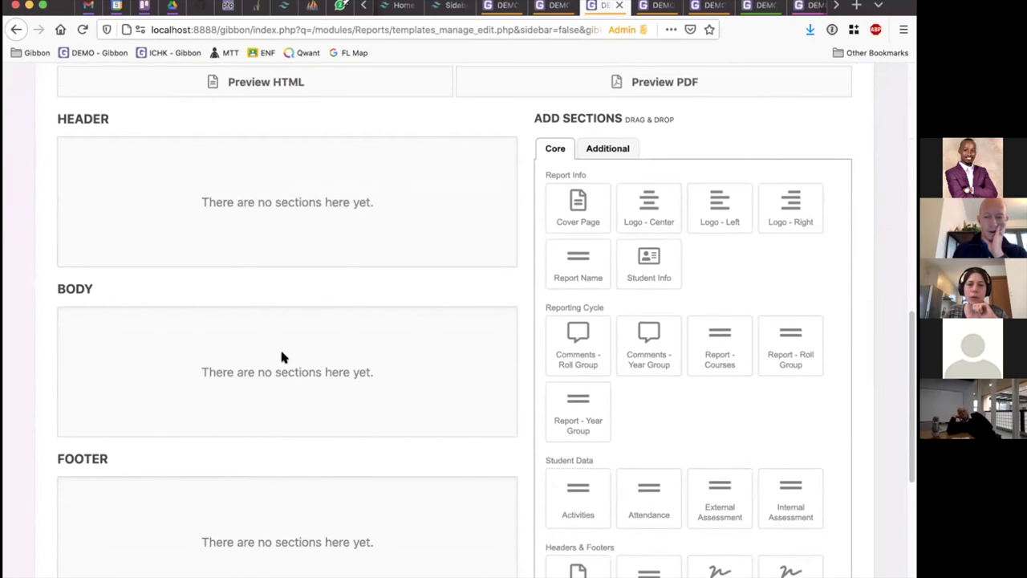
{"action": "scroll", "coordinate": [265, 361], "scroll_direction": "down", "scroll_amount": 1}
{"action": "scroll", "coordinate": [244, 341], "scroll_direction": "down", "scroll_amount": 1}
{"action": "scroll", "coordinate": [239, 340], "scroll_direction": "down", "scroll_amount": 1}
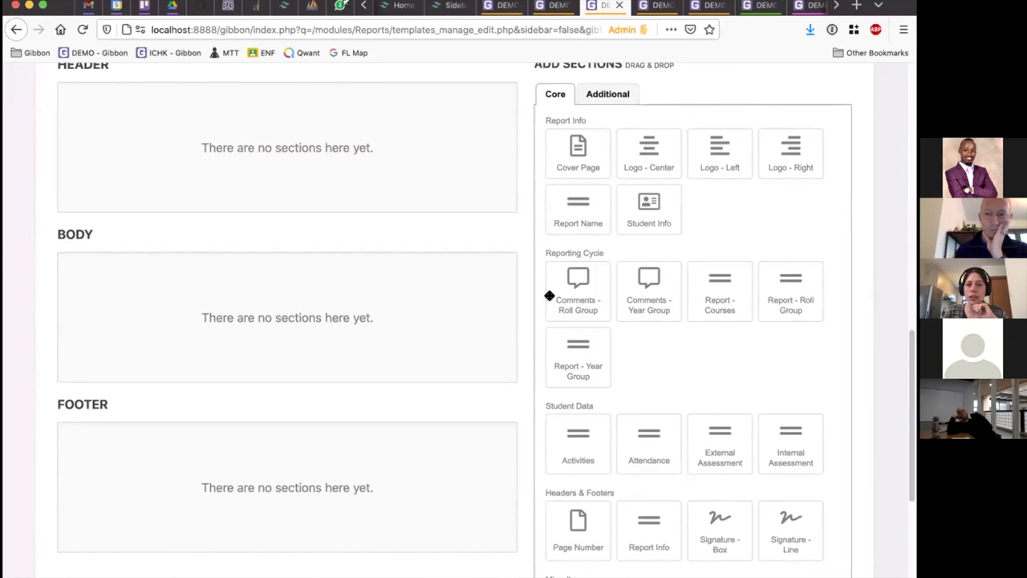
{"action": "scroll", "coordinate": [572, 144], "scroll_direction": "down", "scroll_amount": 1}
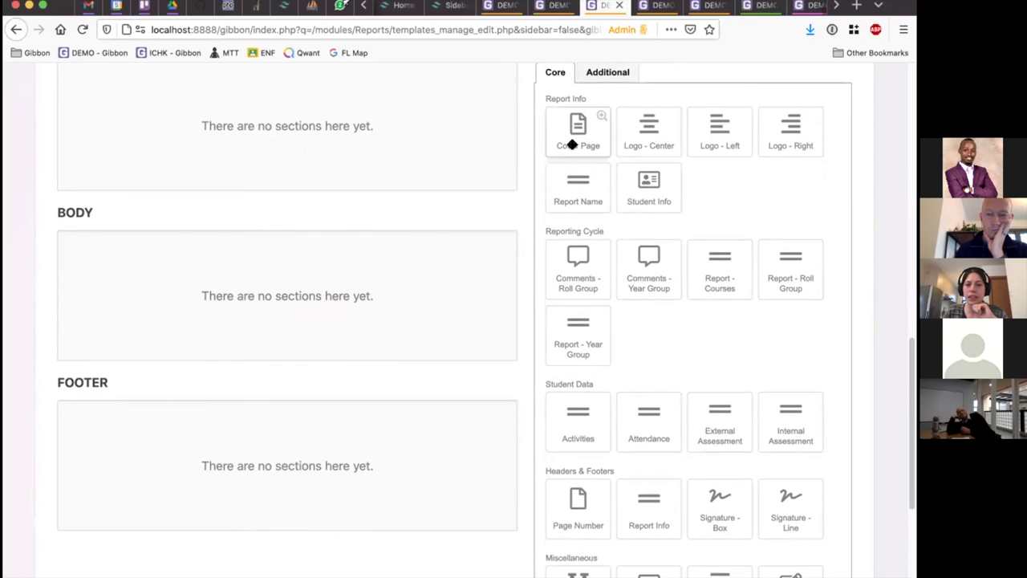
{"action": "scroll", "coordinate": [571, 144], "scroll_direction": "down", "scroll_amount": 5}
{"action": "scroll", "coordinate": [787, 271], "scroll_direction": "up", "scroll_amount": 2}
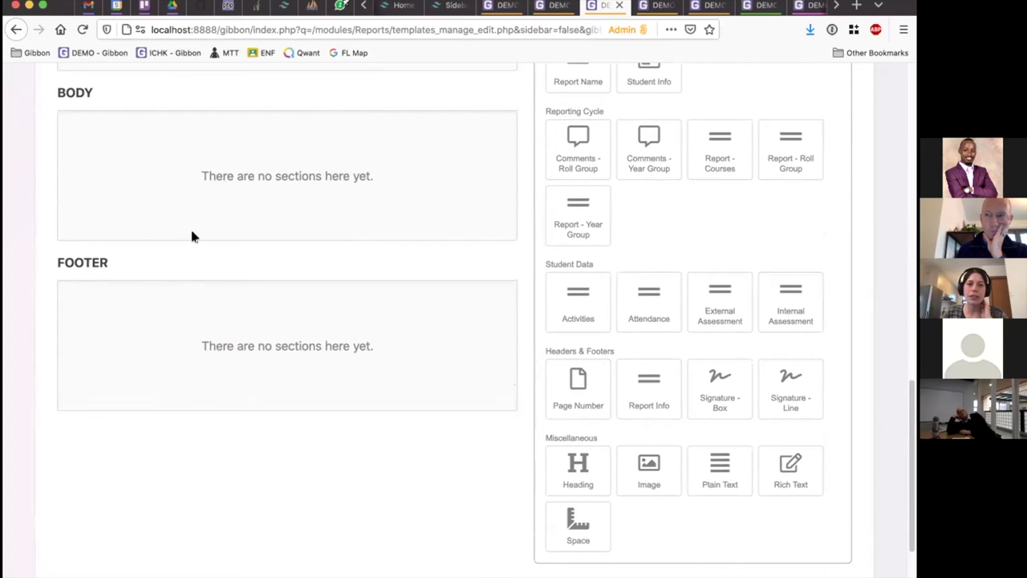
{"action": "scroll", "coordinate": [192, 236], "scroll_direction": "up", "scroll_amount": 1}
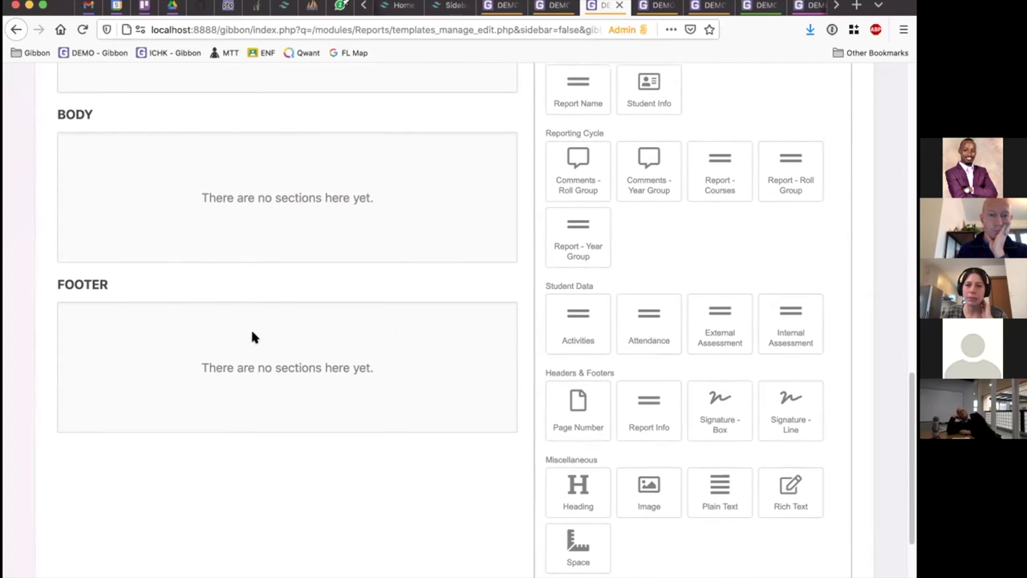
Preview the Cover Page section and add it to the template's Body.
{"action": "scroll", "coordinate": [252, 337], "scroll_direction": "up", "scroll_amount": 5}
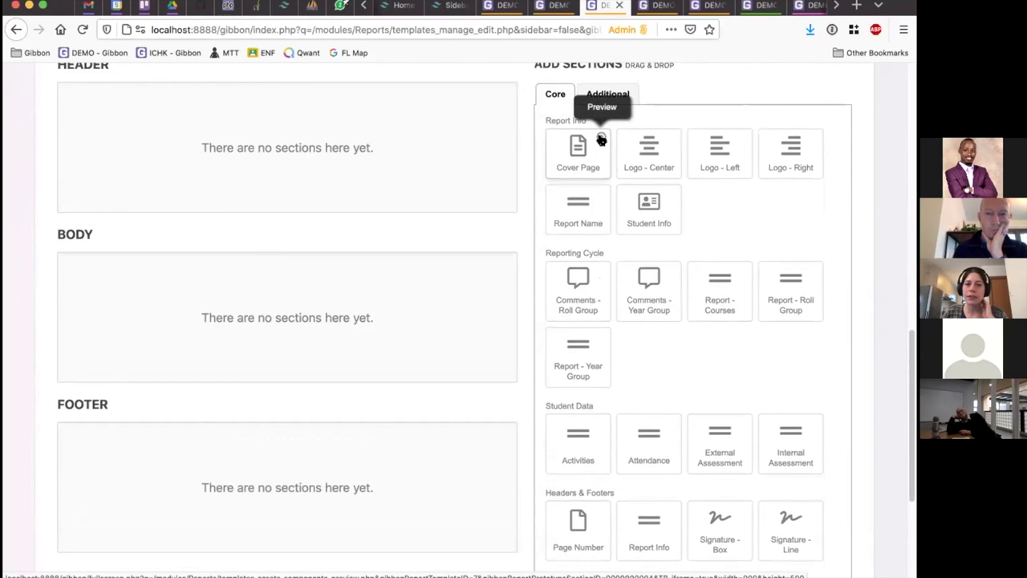
{"action": "left_click", "coordinate": [601, 139]}
{"action": "scroll", "coordinate": [492, 301], "scroll_direction": "down", "scroll_amount": 5}
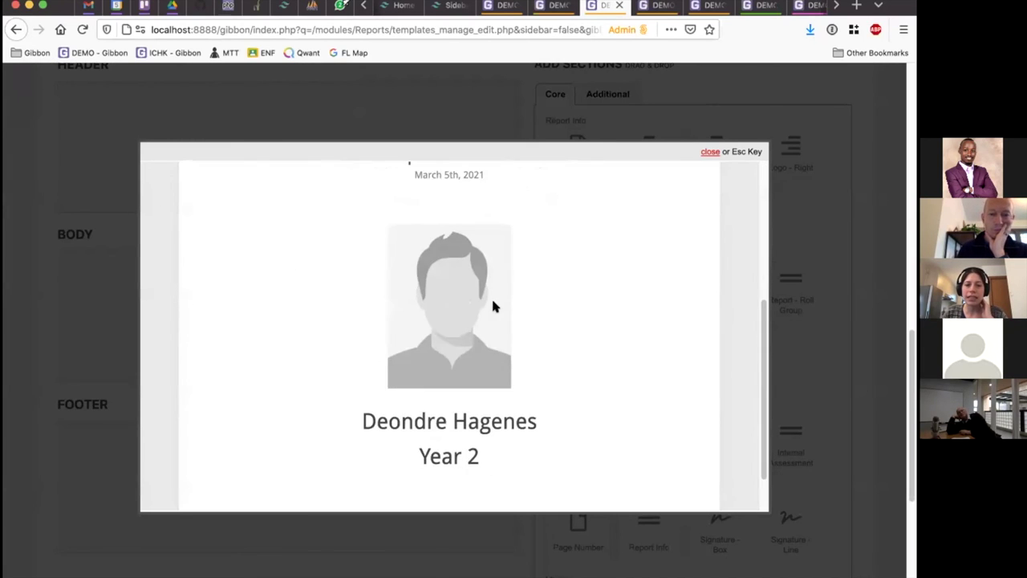
{"action": "scroll", "coordinate": [429, 269], "scroll_direction": "up", "scroll_amount": 3}
{"action": "scroll", "coordinate": [434, 282], "scroll_direction": "up", "scroll_amount": 3}
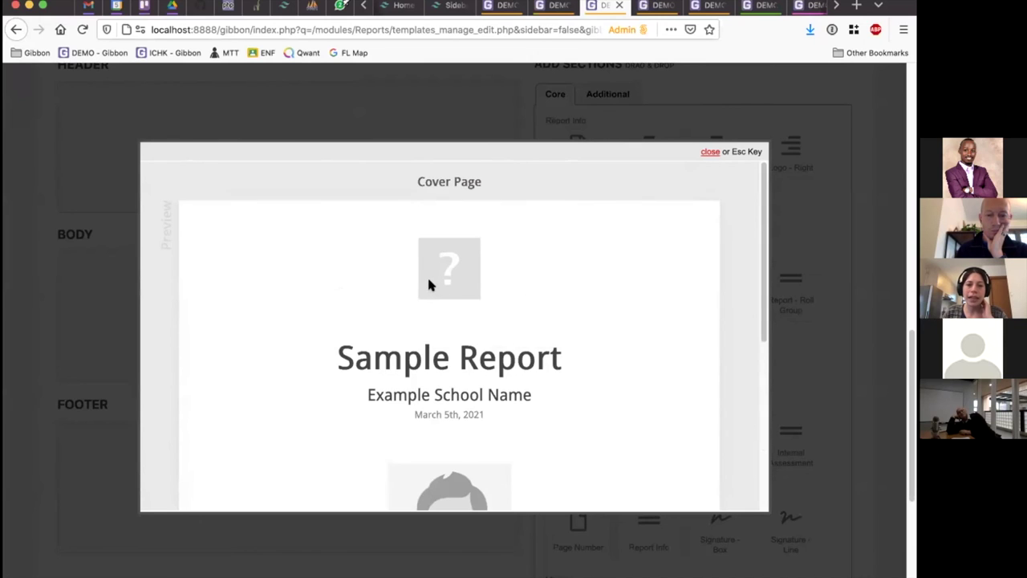
{"action": "left_click", "coordinate": [797, 230]}
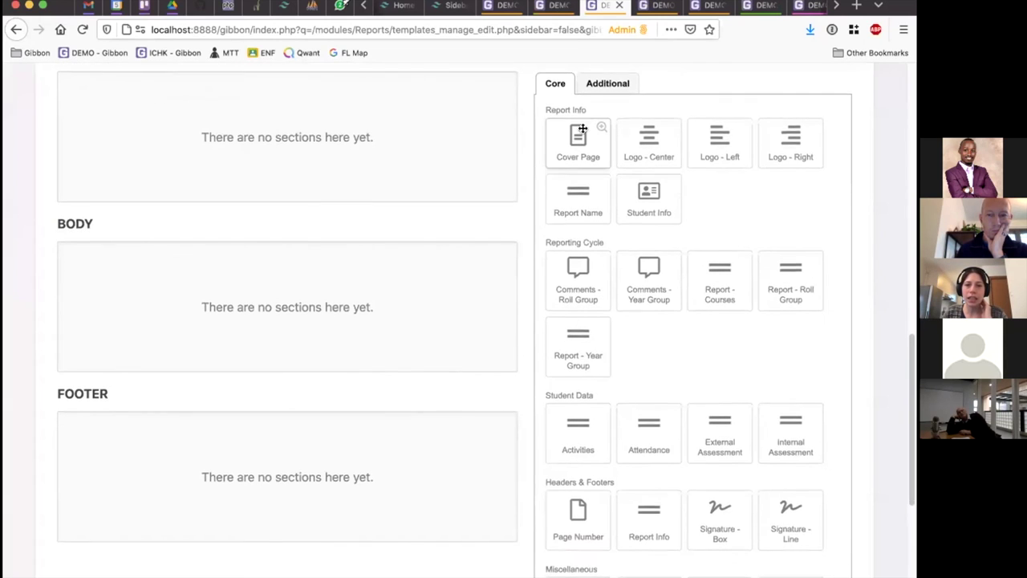
{"action": "left_click_drag", "start_coordinate": [584, 134], "coordinate": [200, 316]}
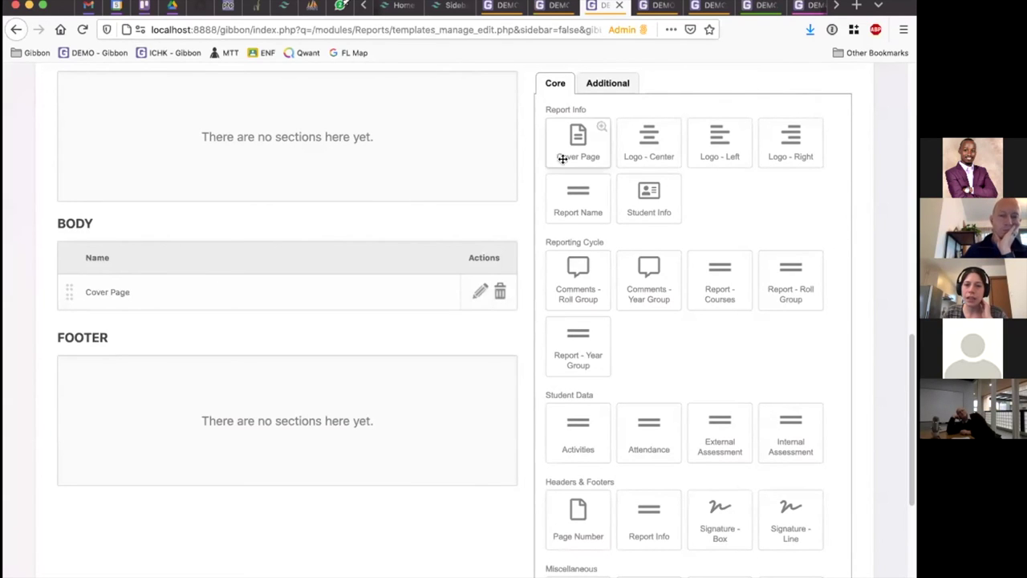
Preview the Report Name section from the Report Info group.
{"action": "scroll", "coordinate": [566, 225], "scroll_direction": "up", "scroll_amount": 1}
{"action": "left_click", "coordinate": [601, 238]}
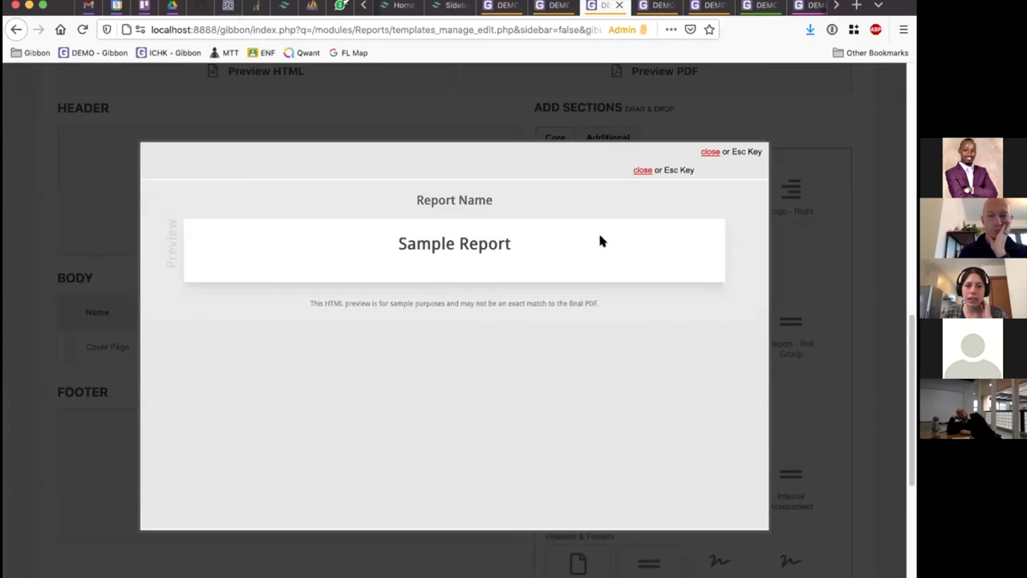
{"action": "left_click", "coordinate": [786, 246]}
{"action": "scroll", "coordinate": [582, 207], "scroll_direction": "down", "scroll_amount": 1}
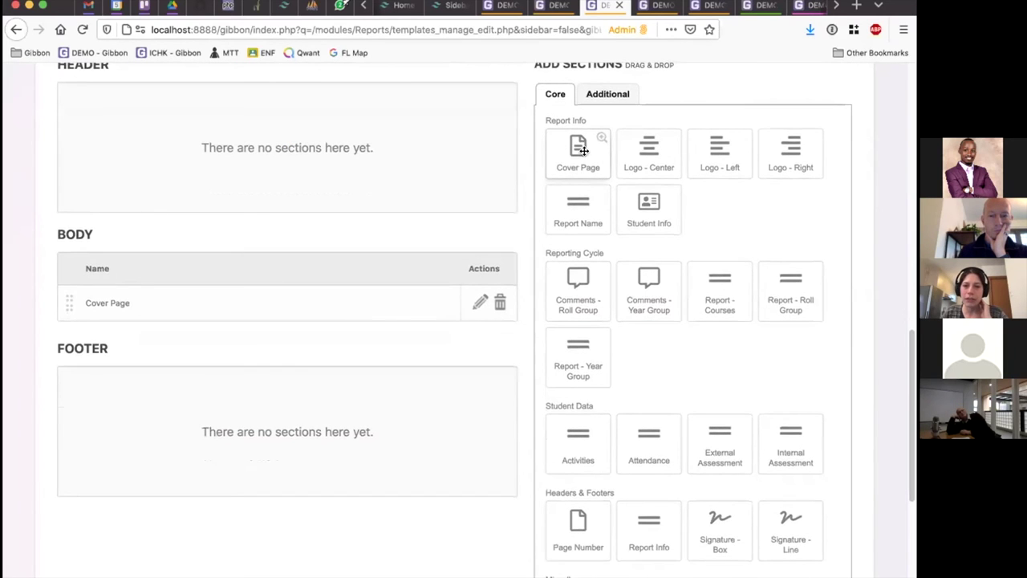
Preview the Student Info section and add it to the Body below the Cover Page.
{"action": "left_click", "coordinate": [673, 195]}
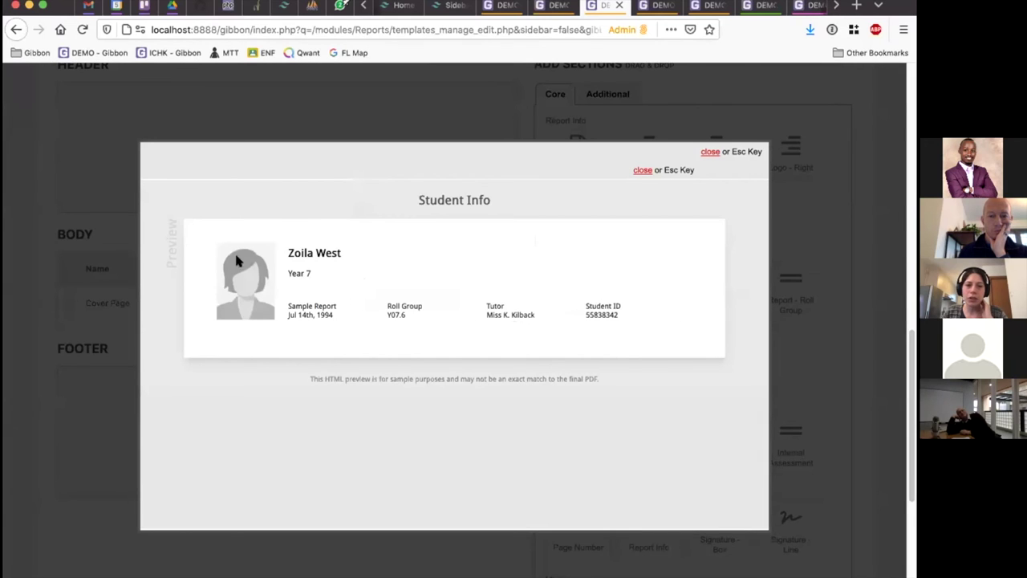
{"action": "left_click", "coordinate": [814, 216]}
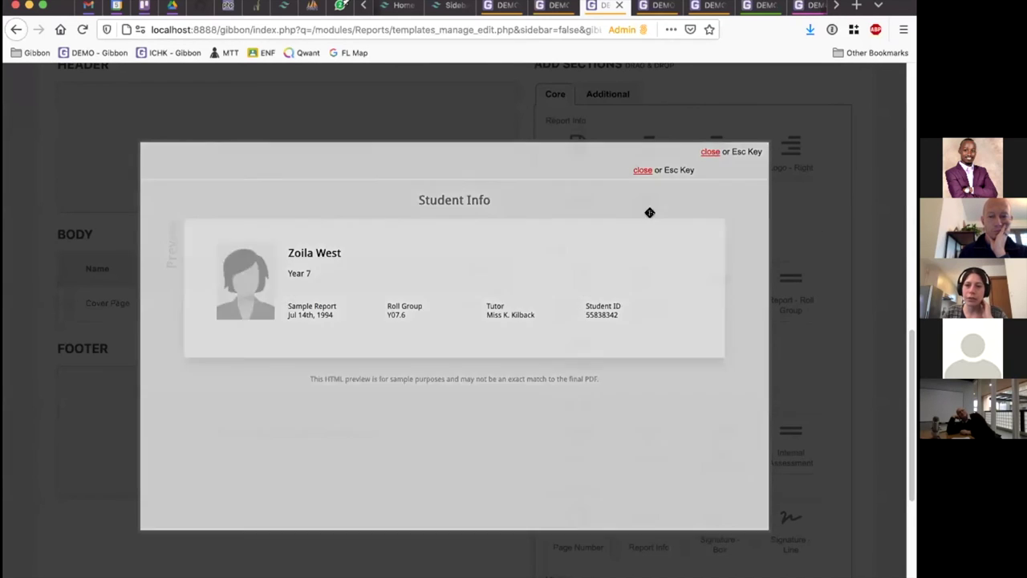
{"action": "left_click_drag", "start_coordinate": [647, 206], "coordinate": [233, 309]}
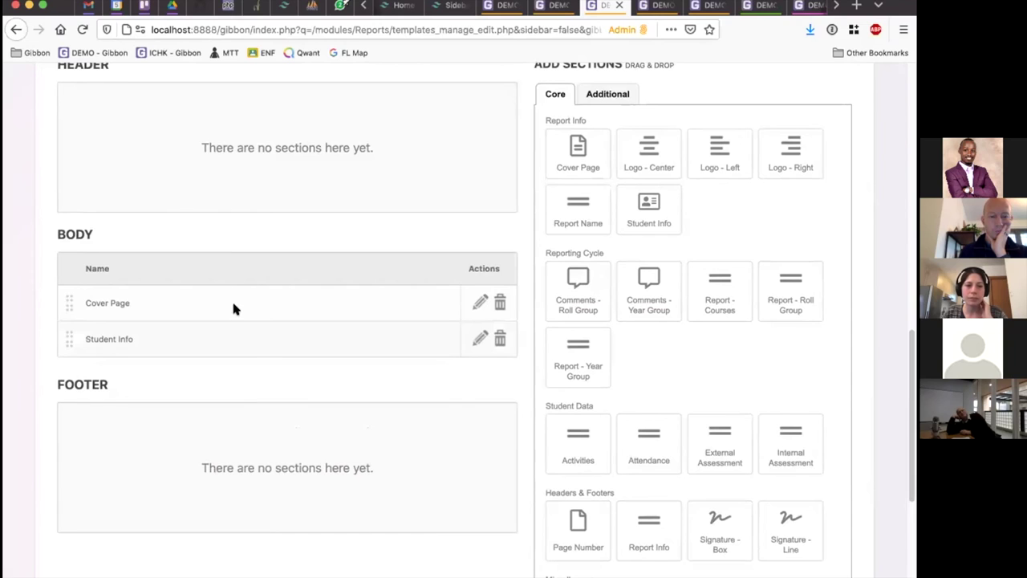
Preview the Report - Roll Group section from the Reporting Cycle group and add it to the Body below Student Info.
{"action": "scroll", "coordinate": [740, 345], "scroll_direction": "down", "scroll_amount": 1}
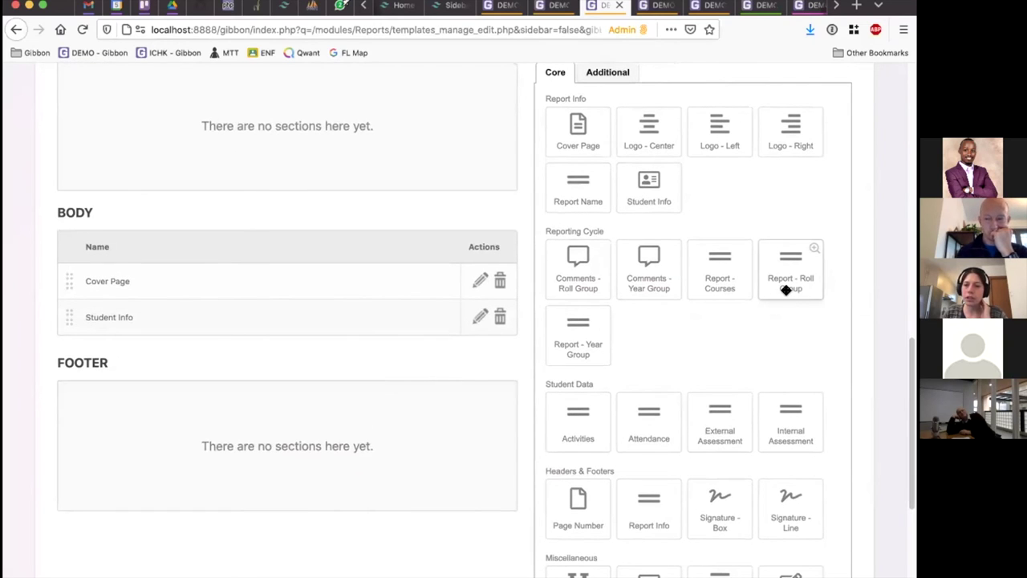
{"action": "left_click", "coordinate": [814, 249]}
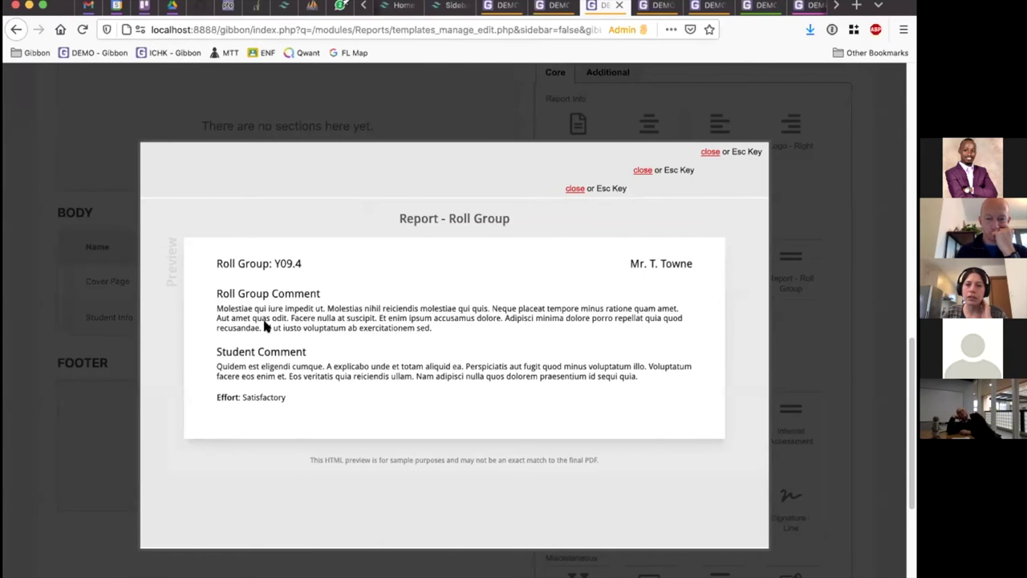
{"action": "left_click", "coordinate": [801, 344]}
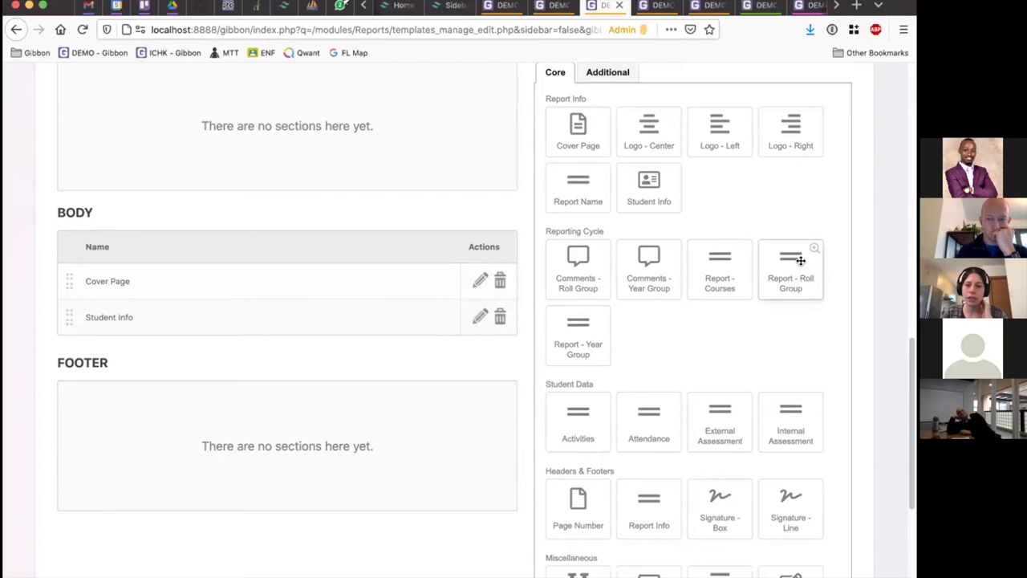
{"action": "left_click_drag", "start_coordinate": [543, 227], "coordinate": [608, 232]}
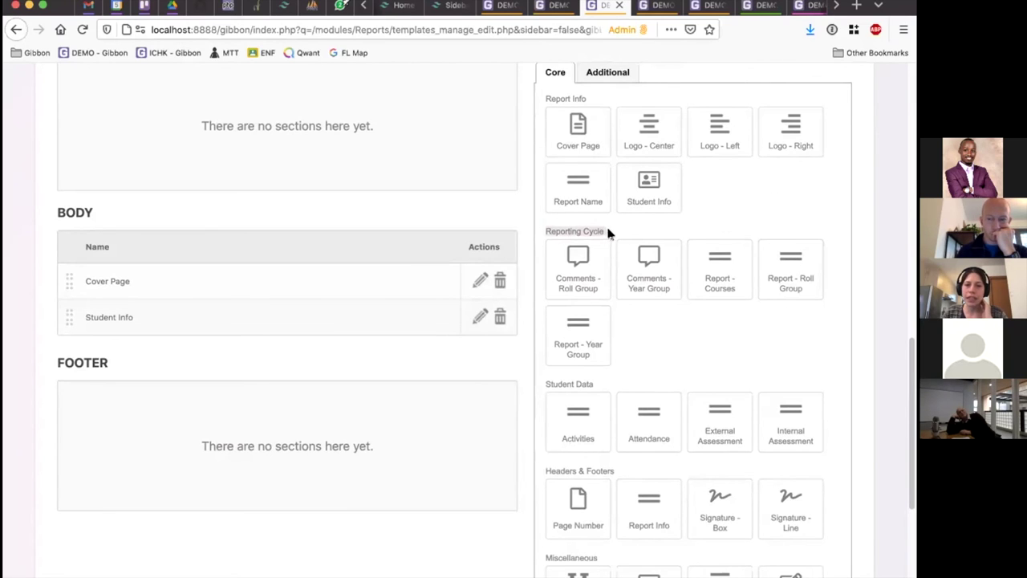
{"action": "left_click_drag", "start_coordinate": [787, 283], "coordinate": [148, 309]}
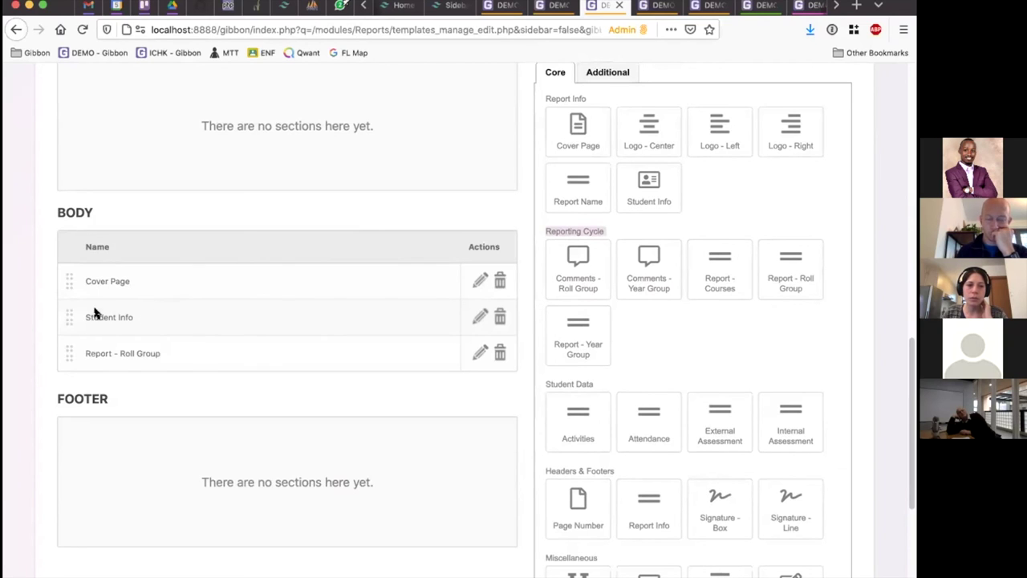
Add the Attendance section from the Student Data group to the end of the Body.
{"action": "scroll", "coordinate": [124, 357], "scroll_direction": "down", "scroll_amount": 4}
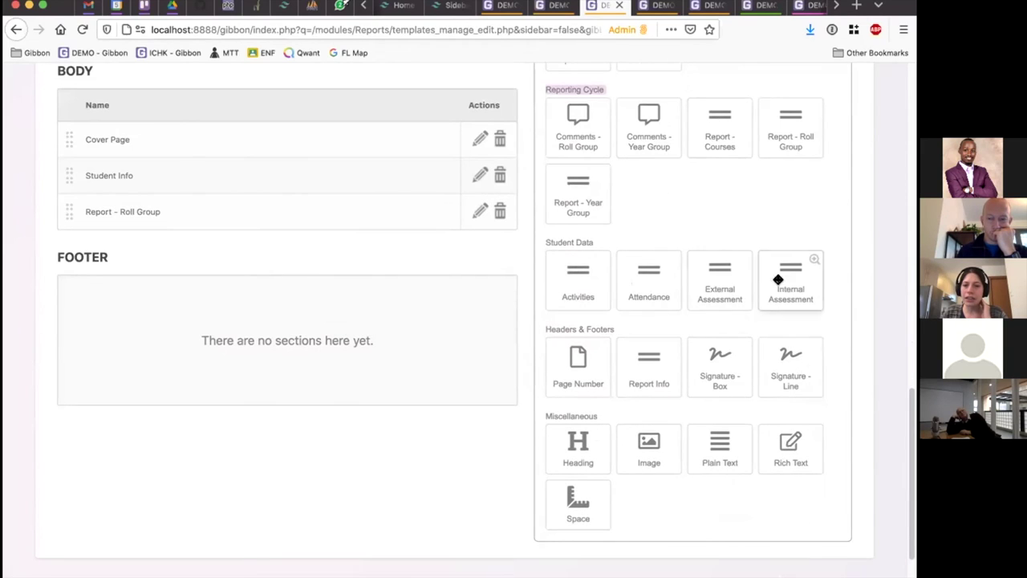
{"action": "scroll", "coordinate": [574, 289], "scroll_direction": "up", "scroll_amount": 1}
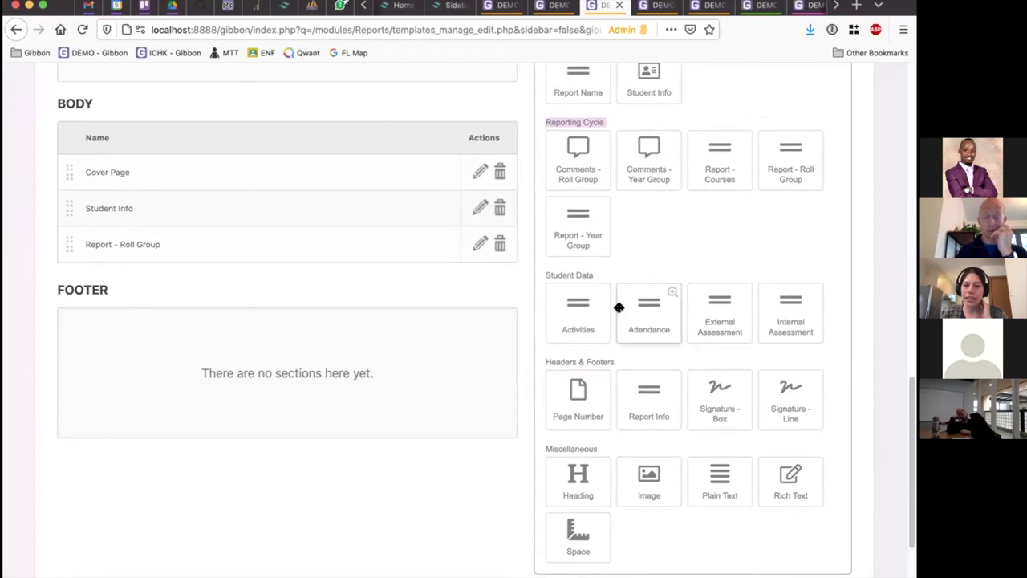
{"action": "left_click_drag", "start_coordinate": [653, 313], "coordinate": [167, 263]}
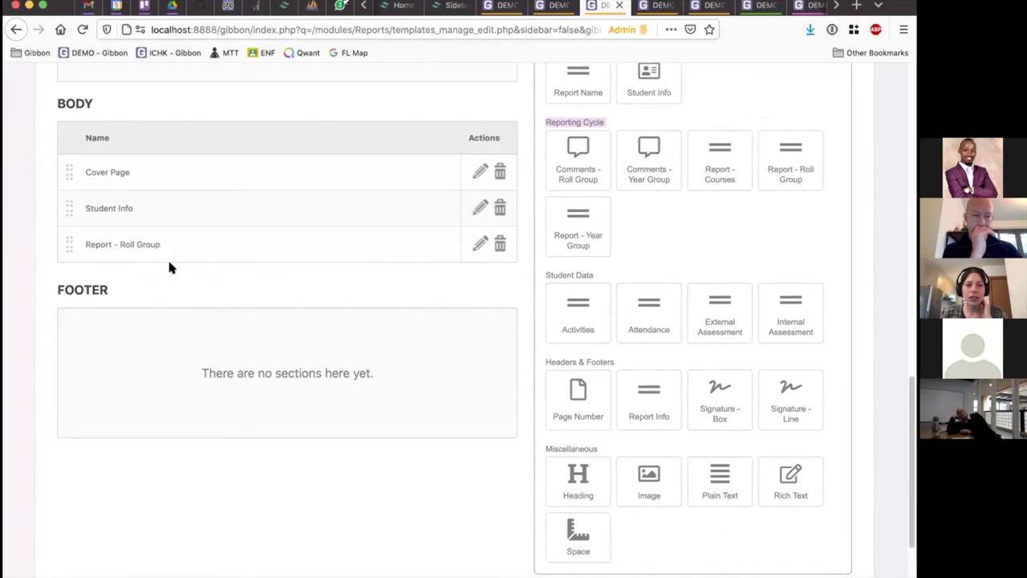
Preview the Page Number section and add it to the template's Footer.
{"action": "scroll", "coordinate": [507, 349], "scroll_direction": "up", "scroll_amount": 1}
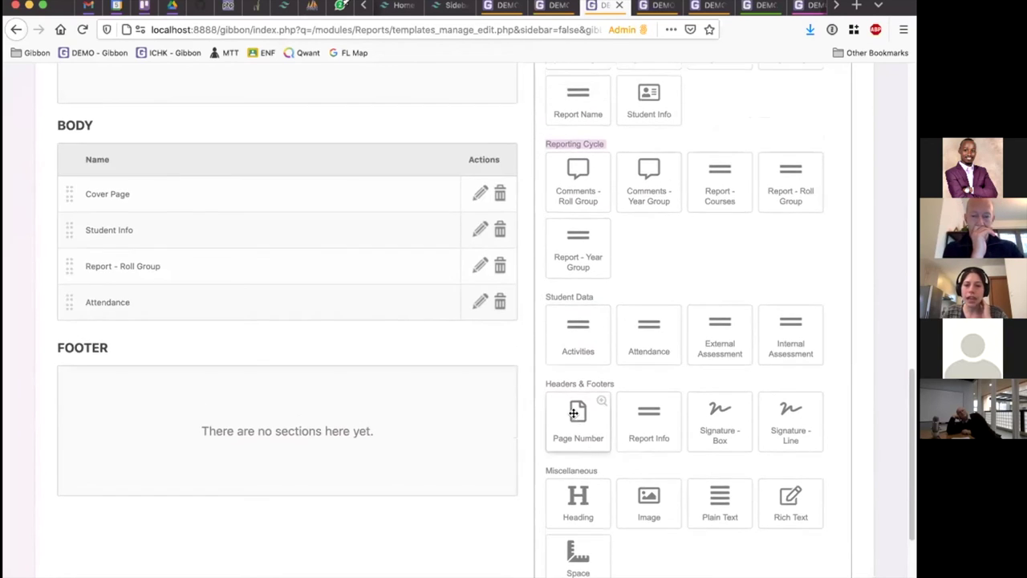
{"action": "mouse_move", "coordinate": [584, 413]}
{"action": "left_mouse_down"}
{"action": "mouse_move", "coordinate": [270, 425]}
{"action": "mouse_move", "coordinate": [585, 416]}
{"action": "left_mouse_up"}
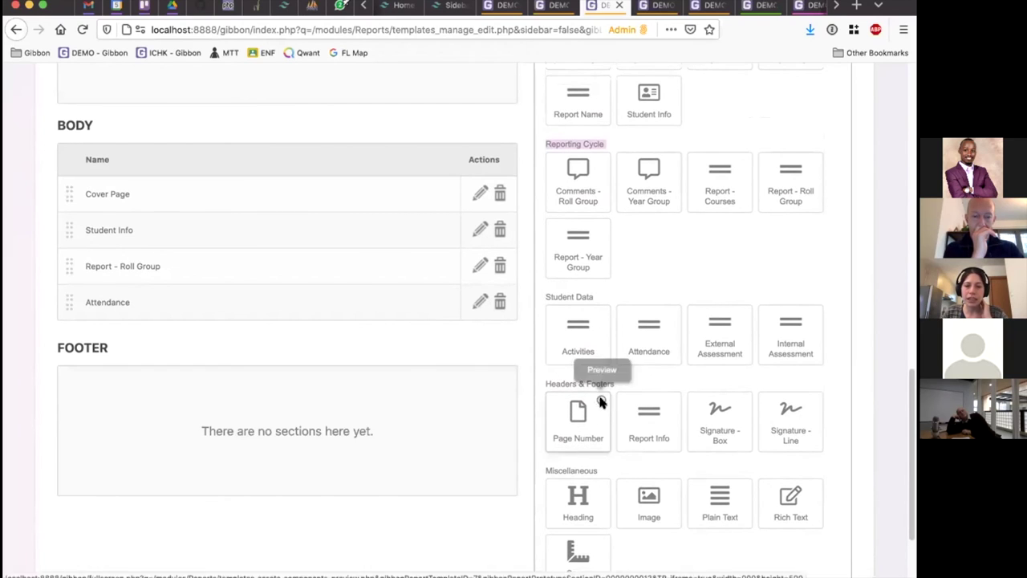
{"action": "left_click", "coordinate": [600, 403]}
{"action": "left_click", "coordinate": [45, 429]}
{"action": "left_click_drag", "start_coordinate": [552, 417], "coordinate": [432, 421]}
{"action": "scroll", "coordinate": [432, 422], "scroll_direction": "up", "scroll_amount": 1}
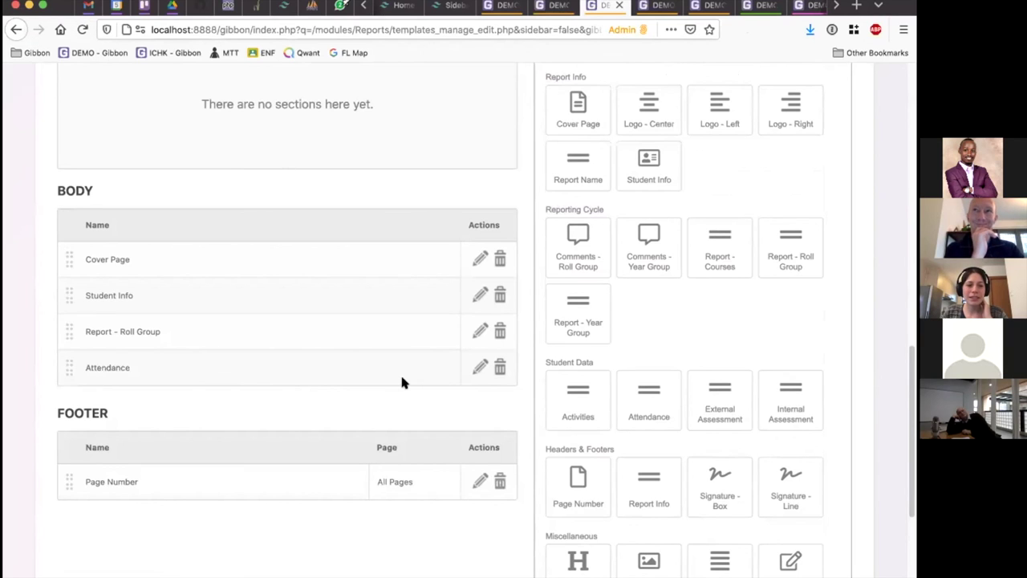
Preview the Report Info section from the Headers & Footers group and add it to the template's Header.
{"action": "scroll", "coordinate": [377, 363], "scroll_direction": "down", "scroll_amount": 2}
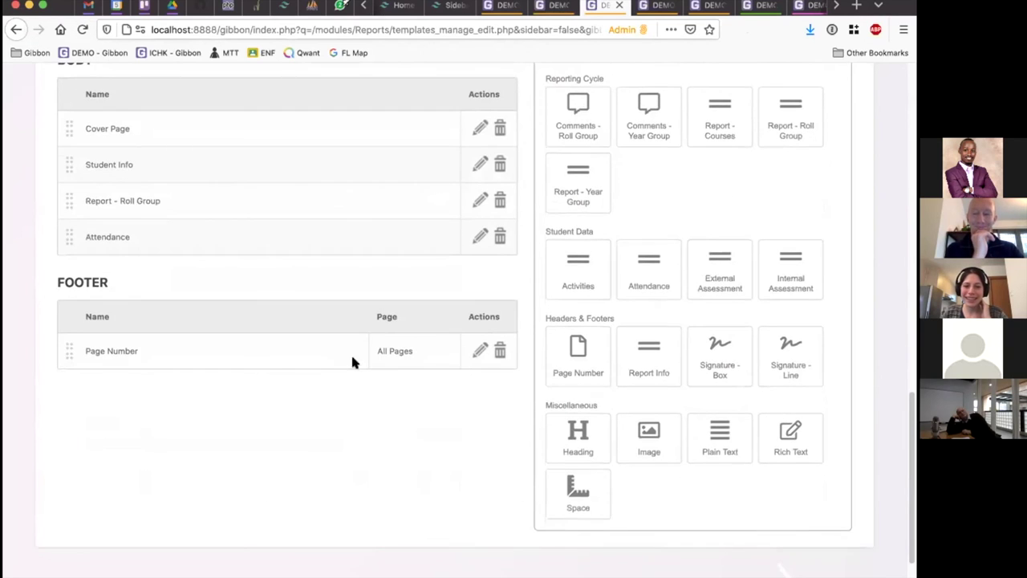
{"action": "left_click", "coordinate": [670, 336]}
{"action": "triple_click", "coordinate": [708, 214]}
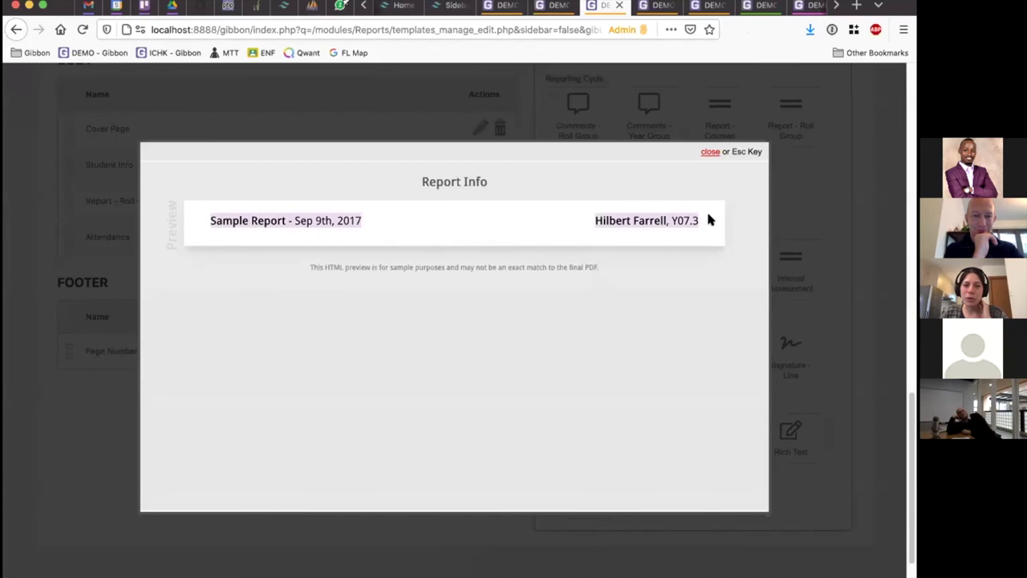
{"action": "left_click", "coordinate": [708, 214]}
{"action": "left_click", "coordinate": [105, 424]}
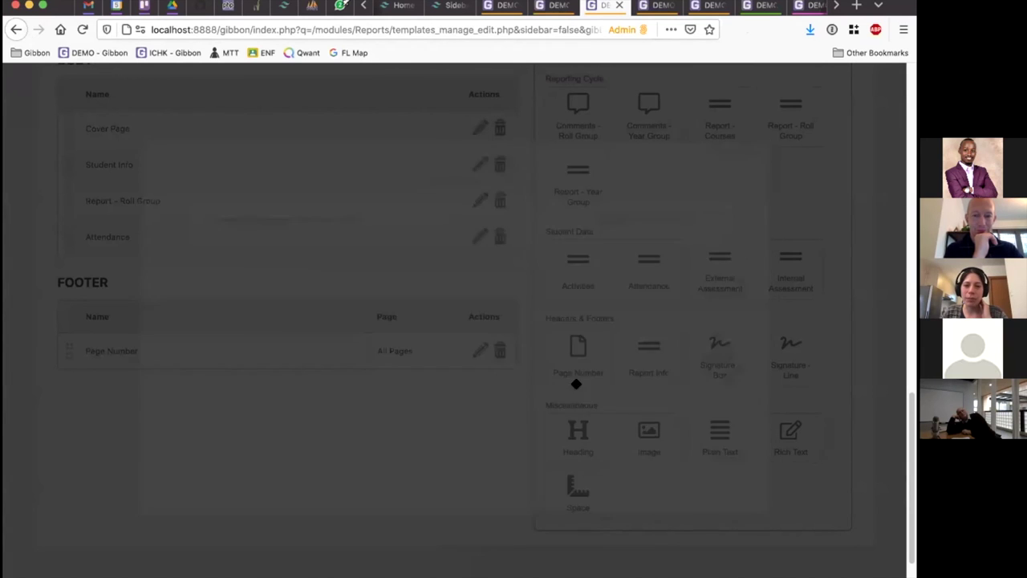
{"action": "scroll", "coordinate": [394, 429], "scroll_direction": "up", "scroll_amount": 4}
{"action": "scroll", "coordinate": [676, 573], "scroll_direction": "down", "scroll_amount": 1}
{"action": "left_click_drag", "start_coordinate": [666, 552], "coordinate": [280, 171]}
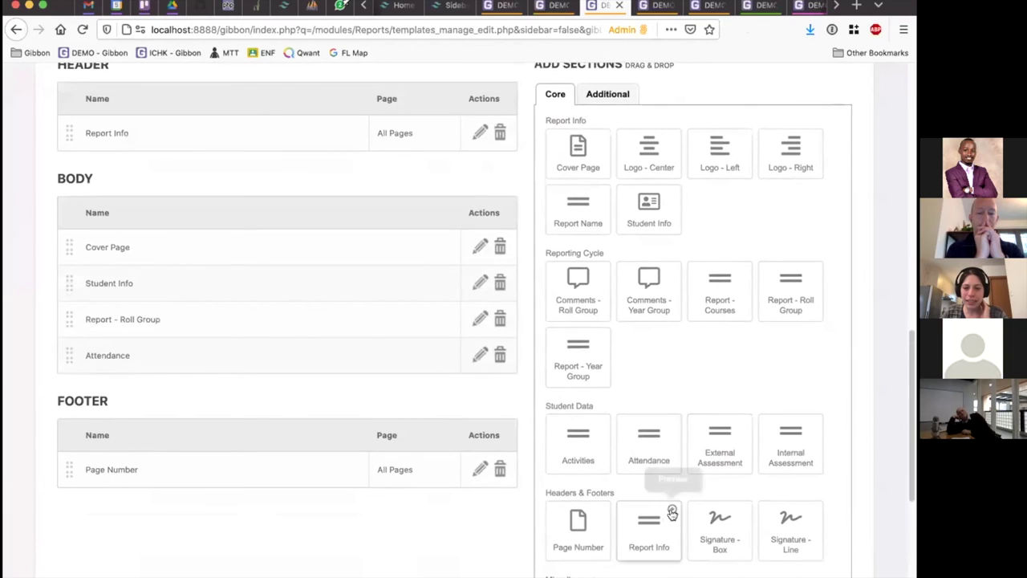
Check the Report Info preview again and return to the template layout.
{"action": "left_click", "coordinate": [672, 510]}
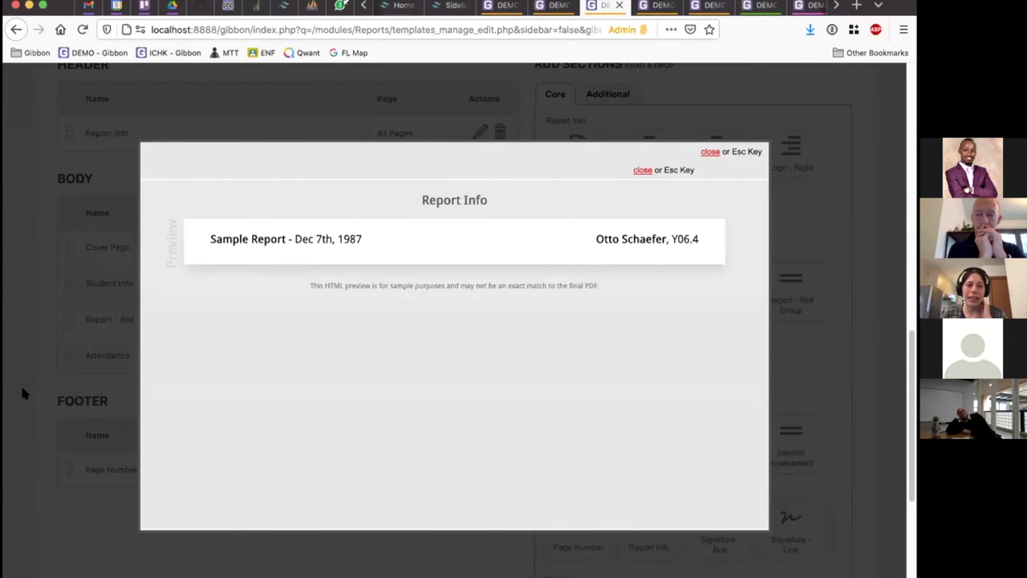
{"action": "key", "text": "Escape"}
{"action": "scroll", "coordinate": [271, 350], "scroll_direction": "up", "scroll_amount": 1}
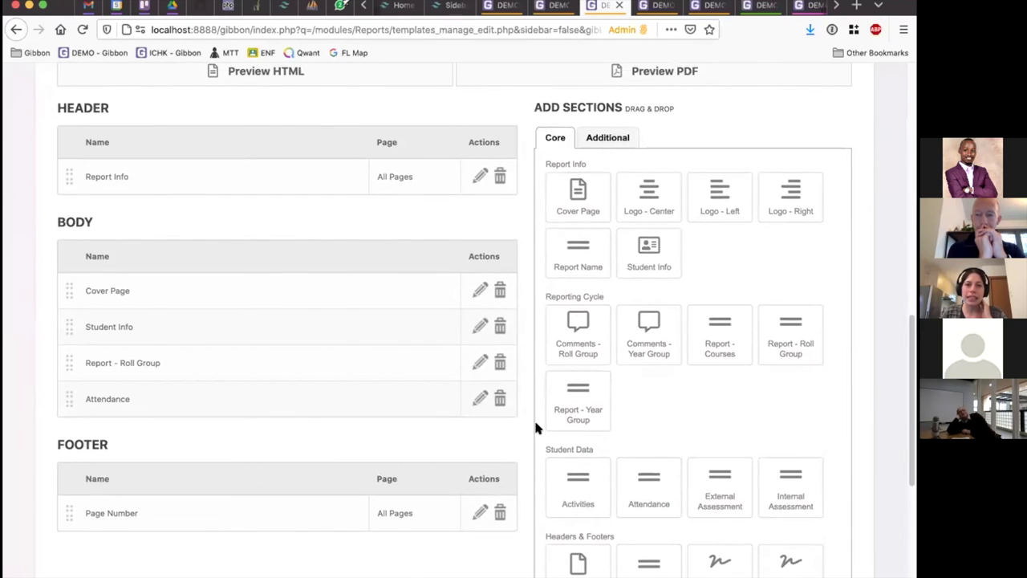
Review the assembled Header, Body and Footer sections and the template's HTML and PDF preview options.
{"action": "scroll", "coordinate": [514, 440], "scroll_direction": "down", "scroll_amount": 1}
{"action": "scroll", "coordinate": [502, 438], "scroll_direction": "down", "scroll_amount": 1}
{"action": "scroll", "coordinate": [517, 440], "scroll_direction": "up", "scroll_amount": 2}
{"action": "scroll", "coordinate": [528, 425], "scroll_direction": "up", "scroll_amount": 2}
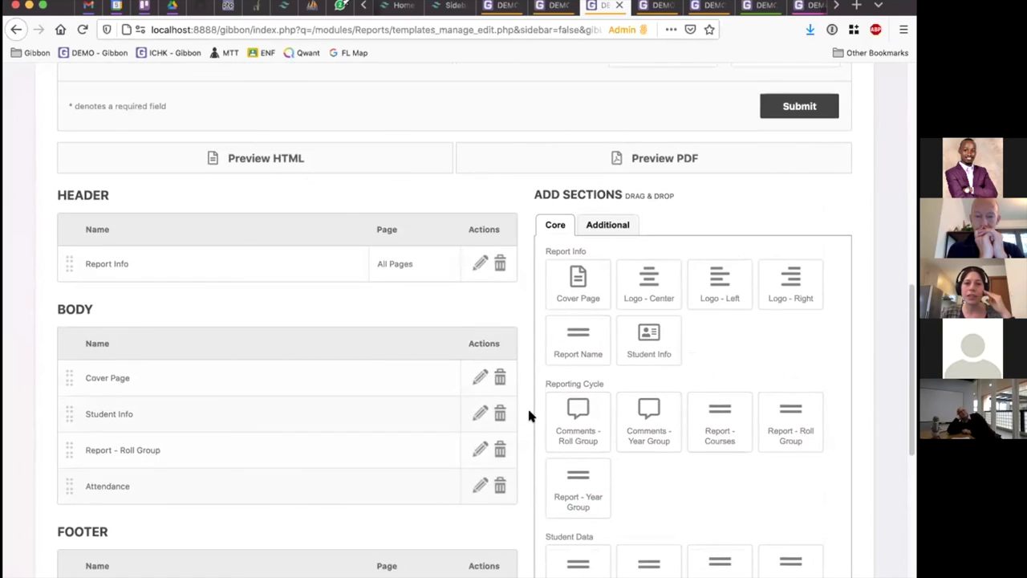
{"action": "scroll", "coordinate": [525, 422], "scroll_direction": "down", "scroll_amount": 5}
{"action": "scroll", "coordinate": [520, 425], "scroll_direction": "down", "scroll_amount": 4}
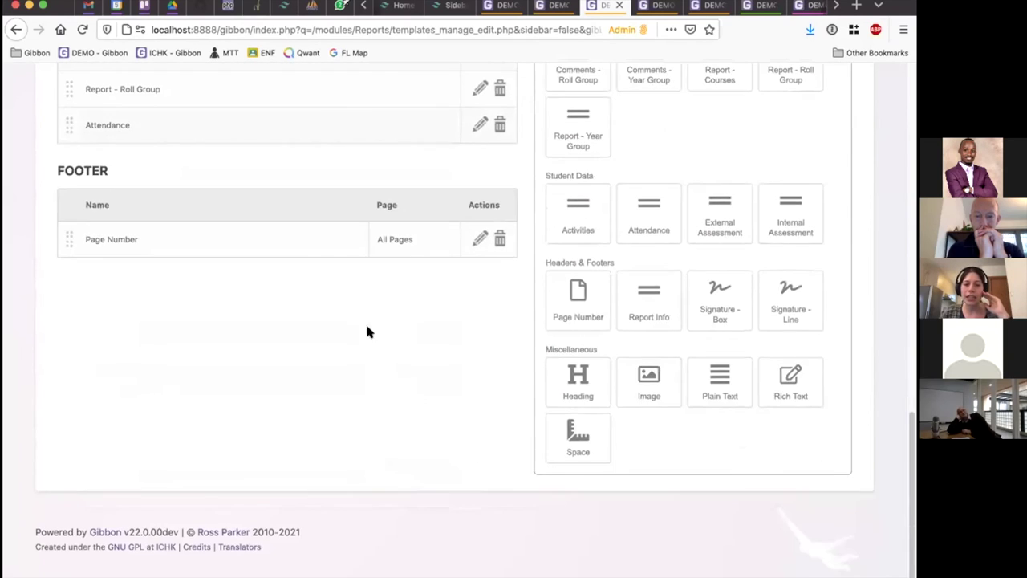
{"action": "scroll", "coordinate": [460, 399], "scroll_direction": "up", "scroll_amount": 1}
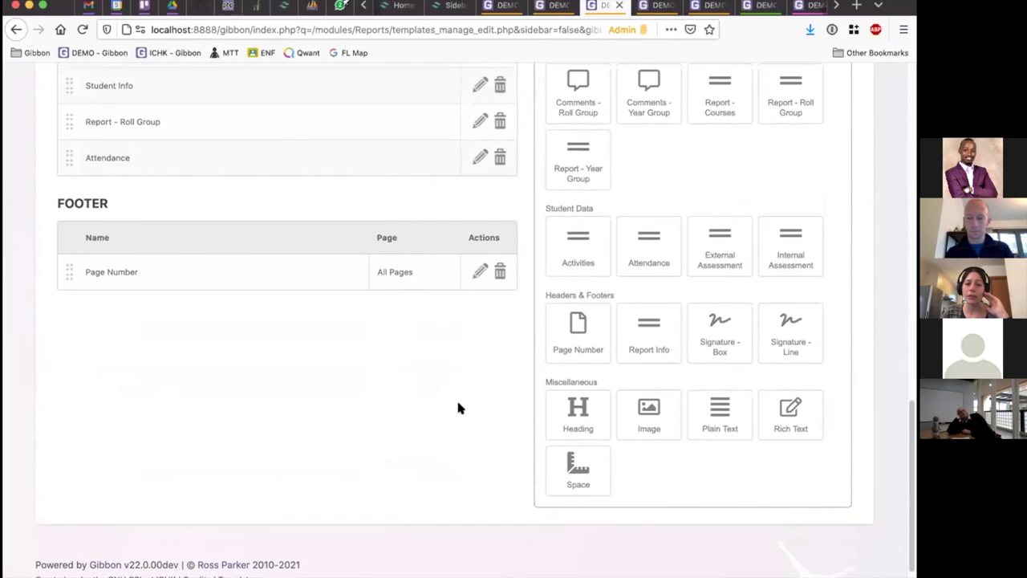
{"action": "scroll", "coordinate": [457, 409], "scroll_direction": "up", "scroll_amount": 10}
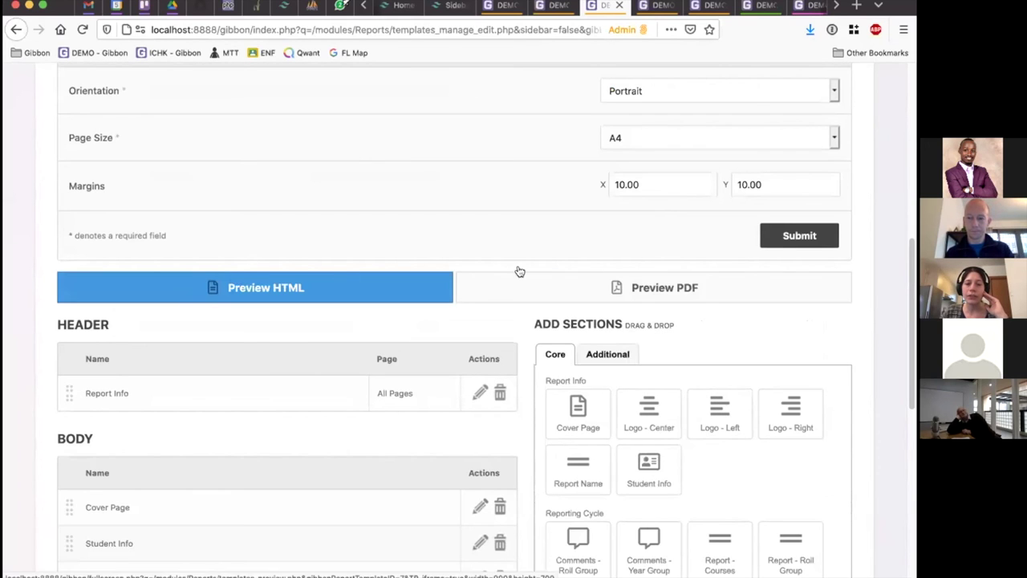
{"action": "scroll", "coordinate": [690, 272], "scroll_direction": "down", "scroll_amount": 1}
{"action": "scroll", "coordinate": [706, 257], "scroll_direction": "down", "scroll_amount": 1}
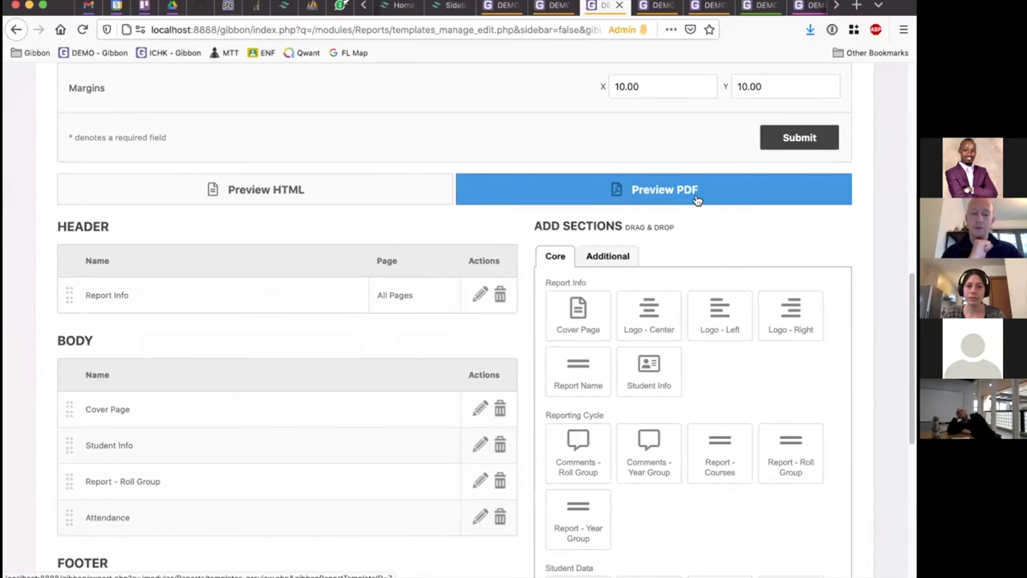
{"action": "scroll", "coordinate": [726, 241], "scroll_direction": "down", "scroll_amount": 2}
{"action": "scroll", "coordinate": [737, 241], "scroll_direction": "down", "scroll_amount": 1}
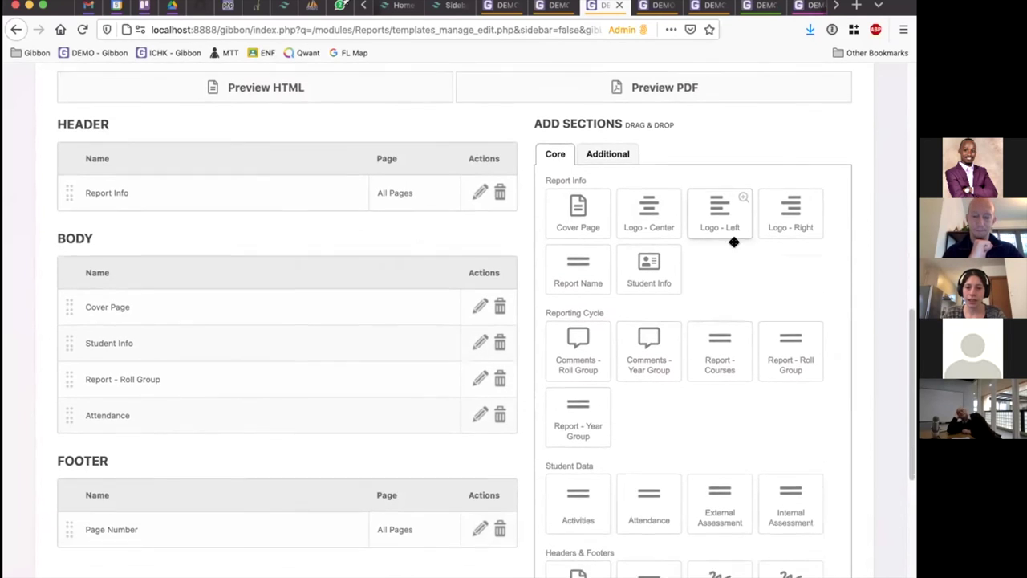
Preview the Comments - Roll Group section and examine its roll group and student comment headings.
{"action": "left_click", "coordinate": [601, 304]}
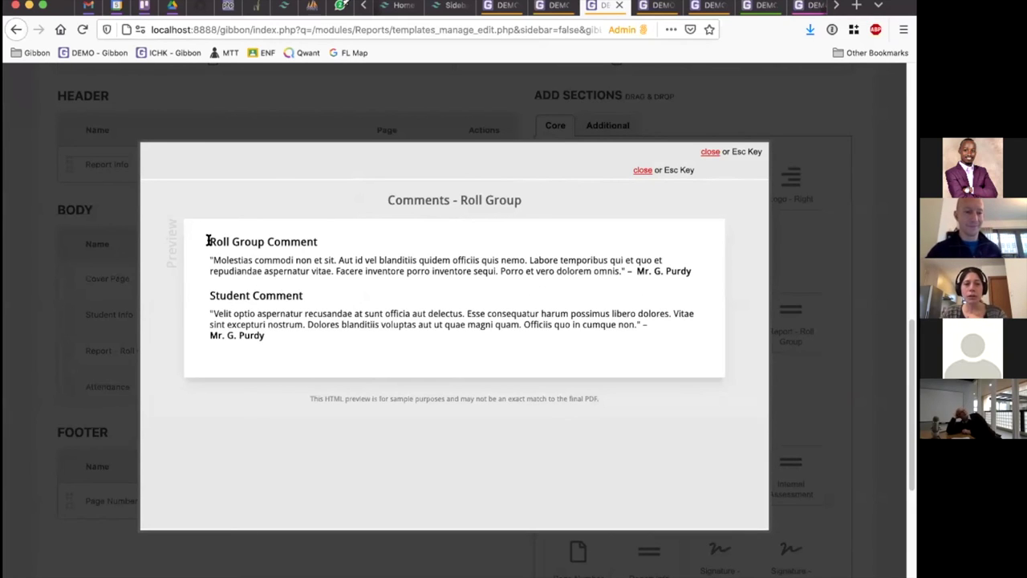
{"action": "left_click_drag", "start_coordinate": [208, 241], "coordinate": [313, 298]}
{"action": "left_click", "coordinate": [271, 230]}
{"action": "left_click_drag", "start_coordinate": [272, 241], "coordinate": [315, 240]}
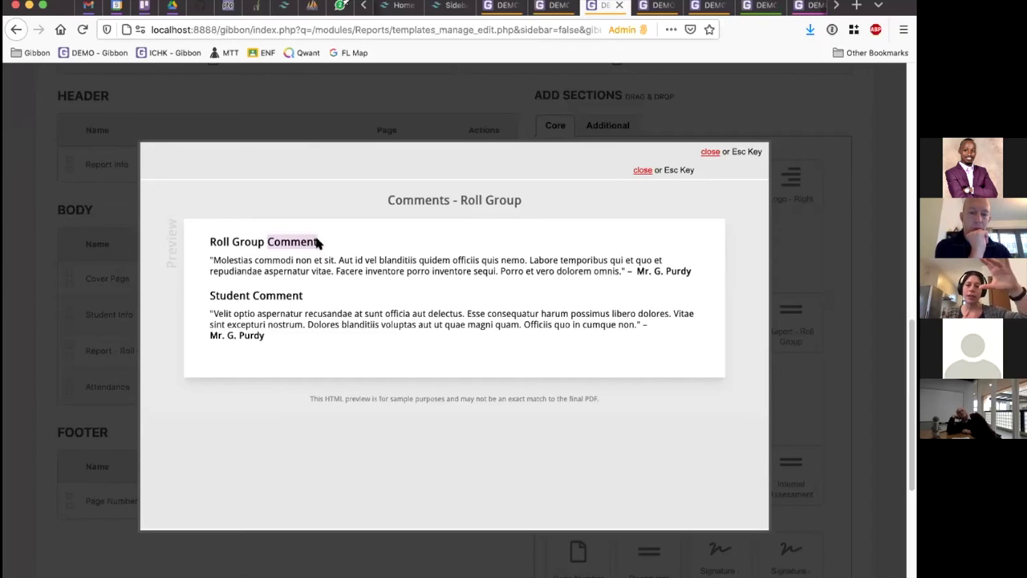
Preview the Report - Roll Group section, examine its roll group and student comment layout, and return to the template layout.
{"action": "left_click", "coordinate": [90, 282]}
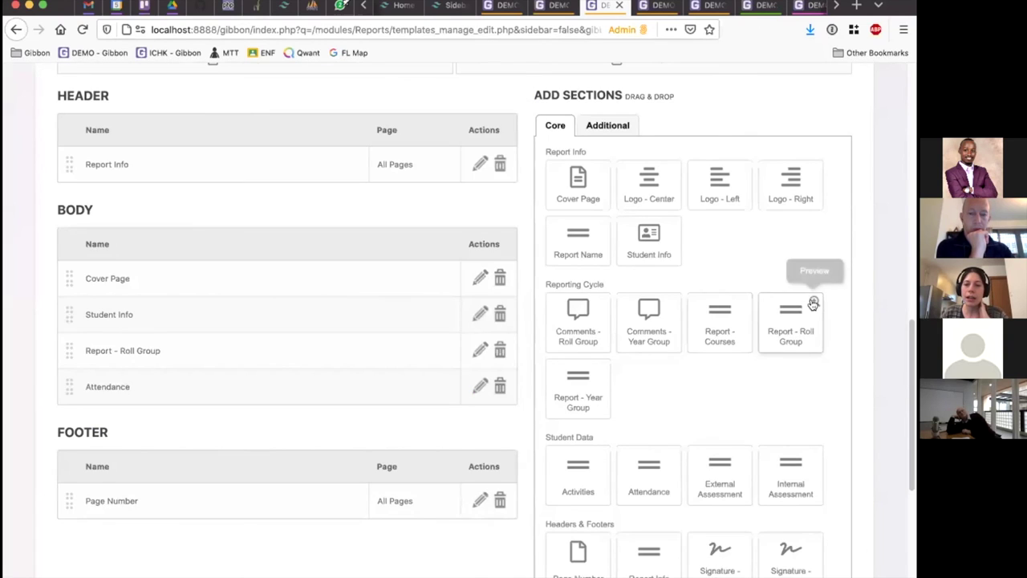
{"action": "left_click", "coordinate": [810, 303]}
{"action": "left_click_drag", "start_coordinate": [309, 244], "coordinate": [672, 370]}
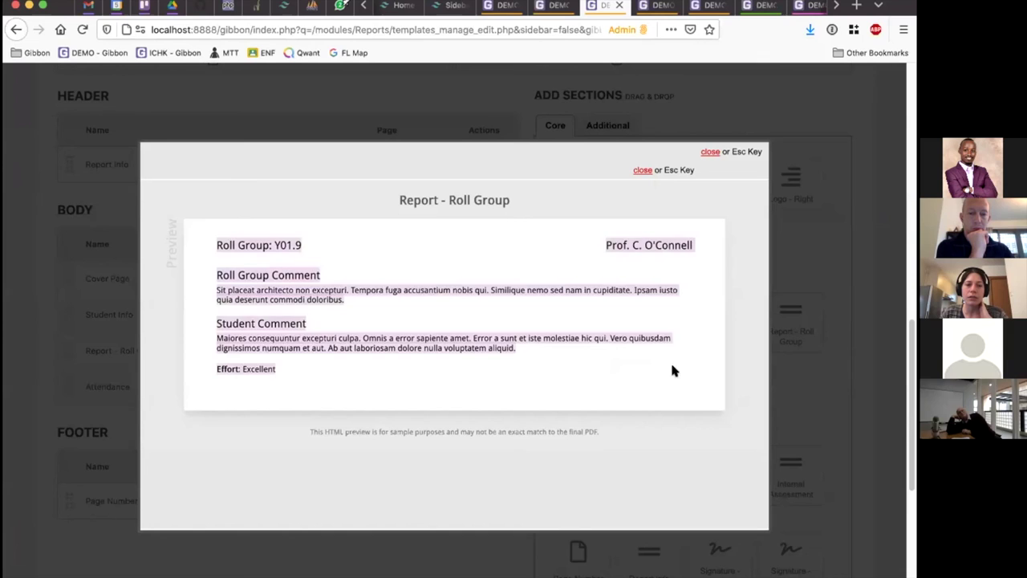
{"action": "left_click", "coordinate": [673, 370]}
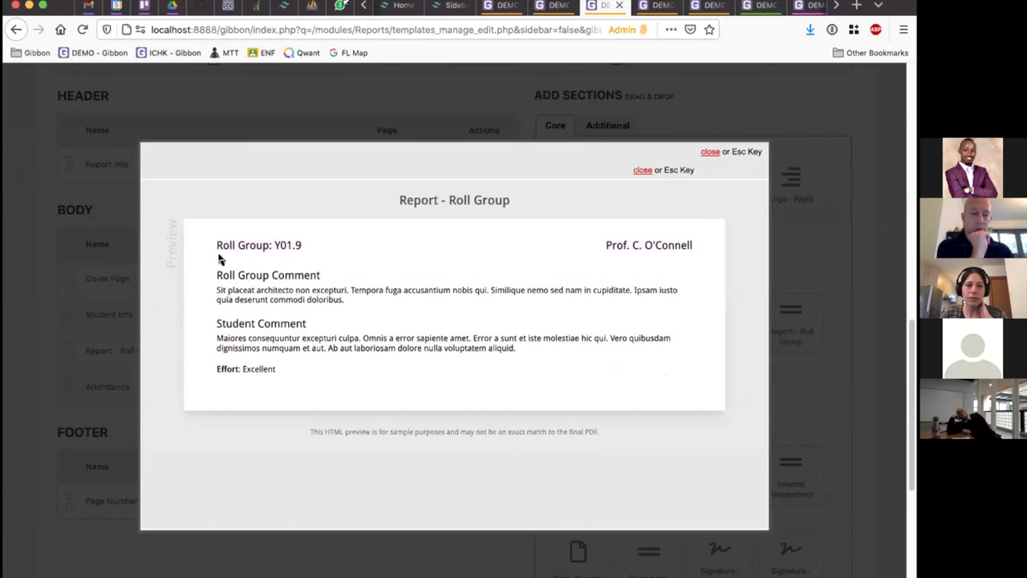
{"action": "left_click", "coordinate": [155, 394]}
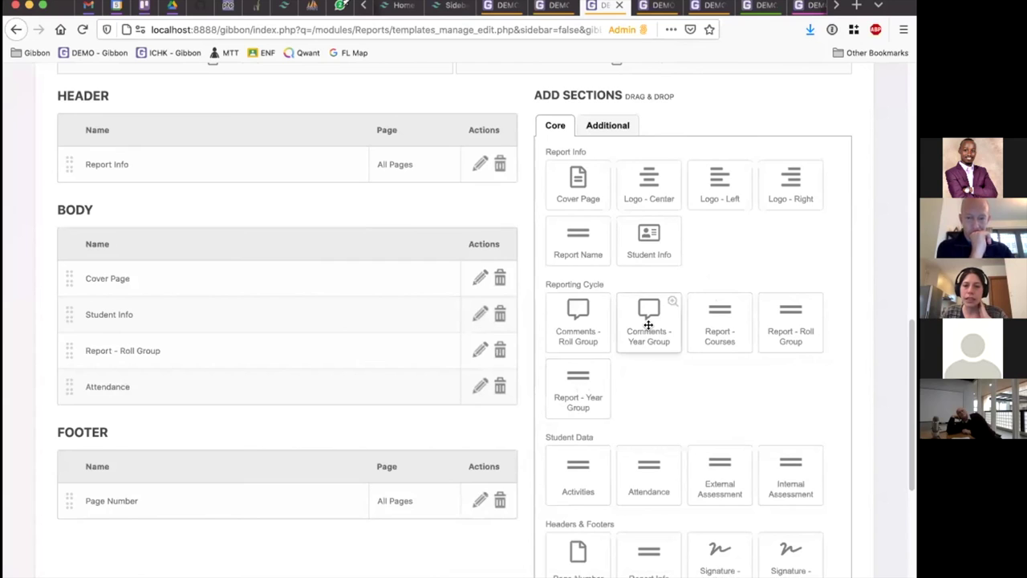
Preview the Comments - Year Group section, examine its year group and student comments, and return to the template layout.
{"action": "left_click", "coordinate": [671, 302]}
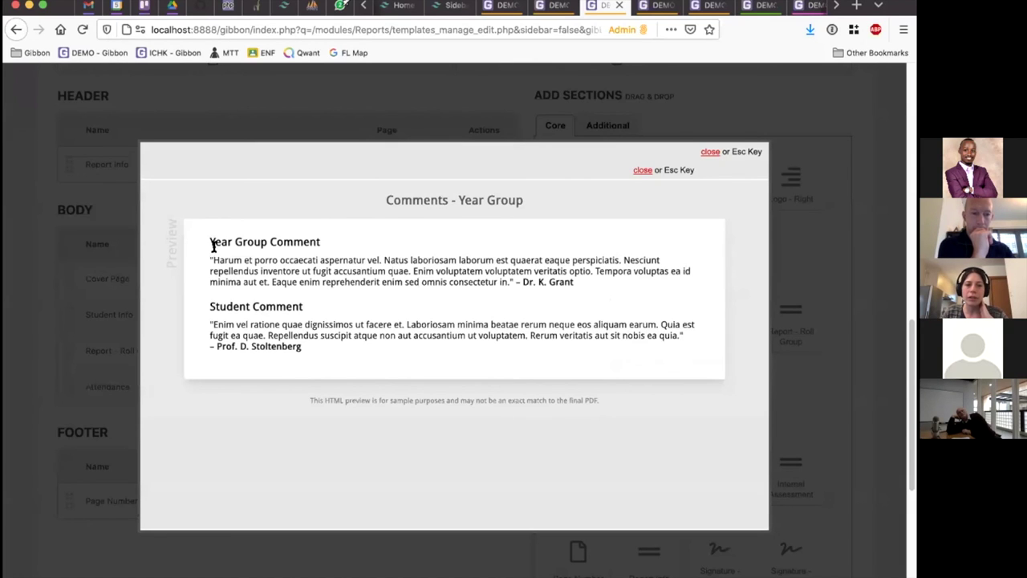
{"action": "left_click_drag", "start_coordinate": [208, 242], "coordinate": [566, 280]}
{"action": "left_click_drag", "start_coordinate": [321, 351], "coordinate": [347, 353]}
{"action": "left_click", "coordinate": [45, 349]}
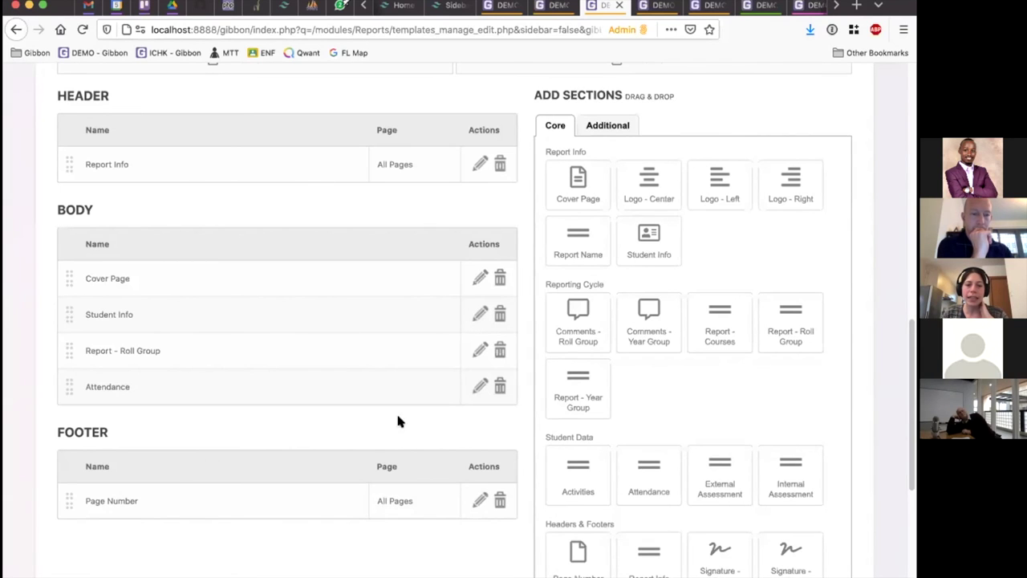
Preview the whole Training template as HTML and examine its header, cover page, student info, comments and attendance without a stylesheet.
{"action": "scroll", "coordinate": [277, 527], "scroll_direction": "up", "scroll_amount": 3}
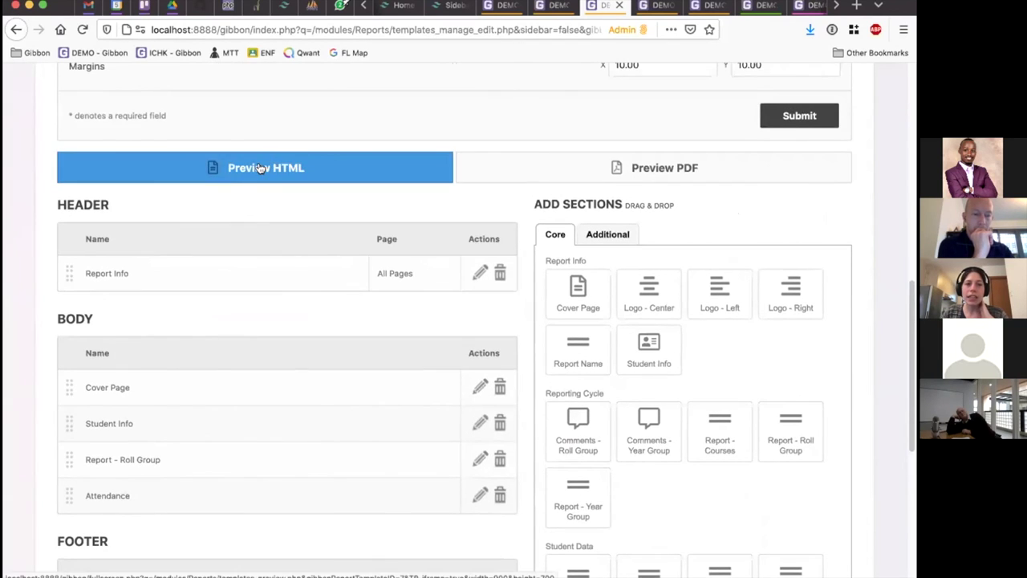
{"action": "left_click", "coordinate": [271, 170]}
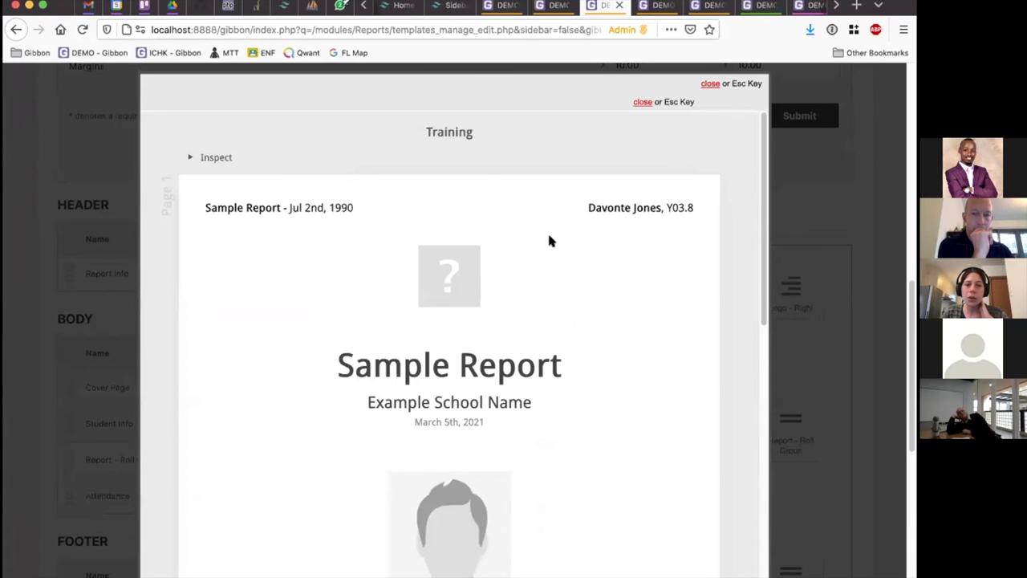
{"action": "scroll", "coordinate": [548, 231], "scroll_direction": "down", "scroll_amount": 6}
{"action": "scroll", "coordinate": [545, 235], "scroll_direction": "up", "scroll_amount": 5}
{"action": "scroll", "coordinate": [542, 253], "scroll_direction": "up", "scroll_amount": 3}
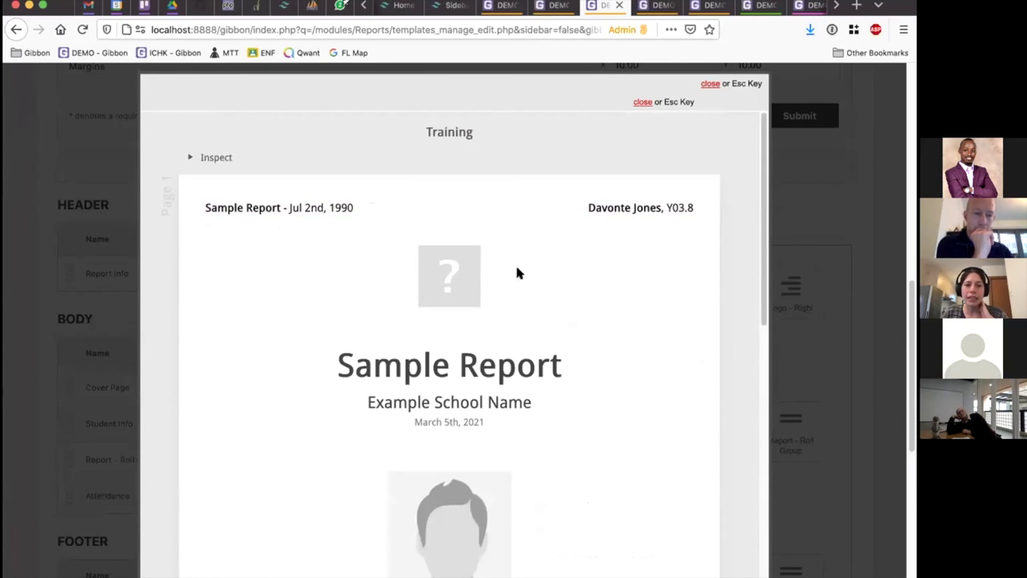
{"action": "scroll", "coordinate": [518, 273], "scroll_direction": "down", "scroll_amount": 2}
{"action": "scroll", "coordinate": [504, 193], "scroll_direction": "down", "scroll_amount": 1}
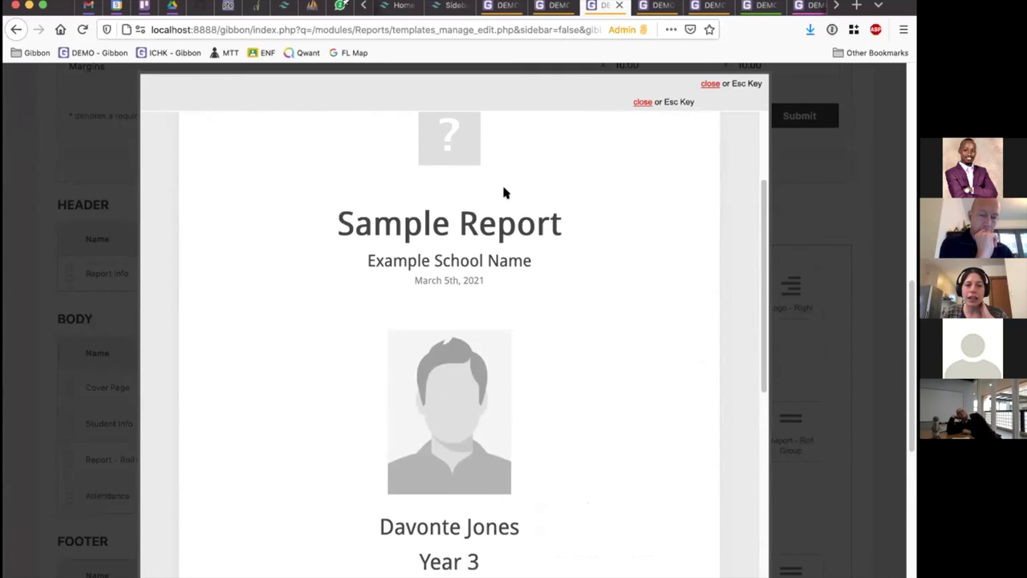
{"action": "scroll", "coordinate": [486, 376], "scroll_direction": "down", "scroll_amount": 8}
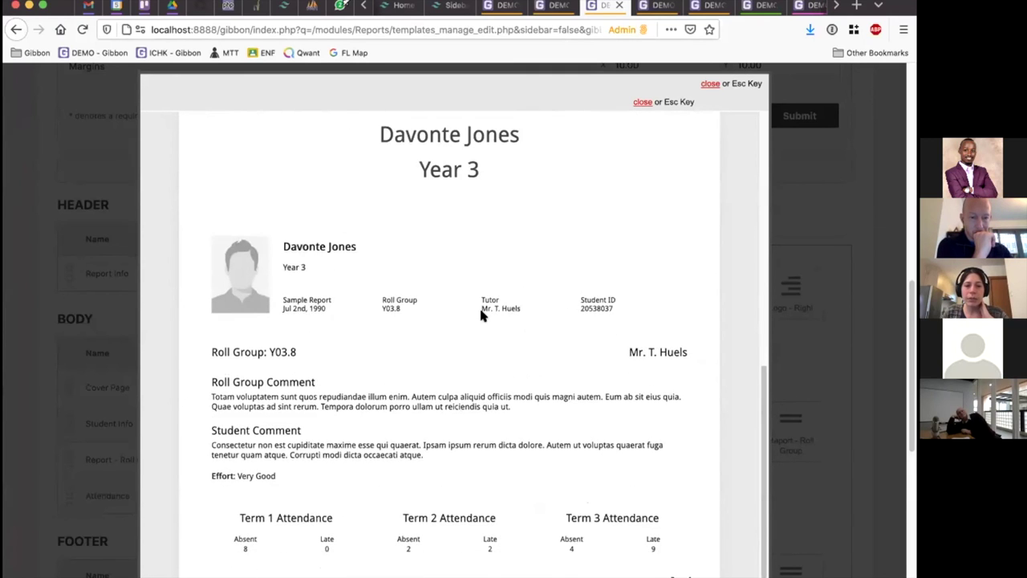
{"action": "scroll", "coordinate": [482, 316], "scroll_direction": "down", "scroll_amount": 1}
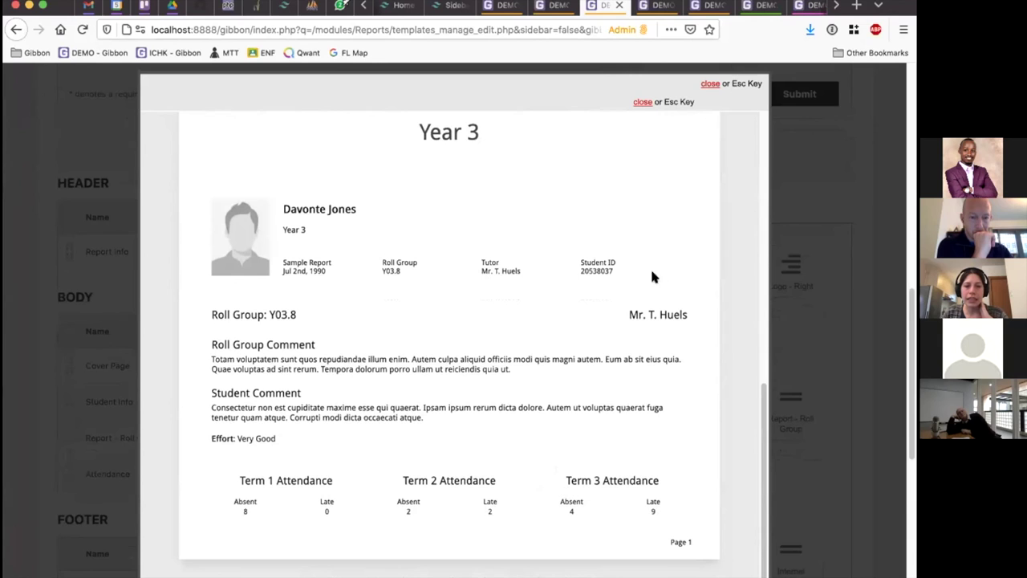
{"action": "scroll", "coordinate": [424, 460], "scroll_direction": "up", "scroll_amount": 1}
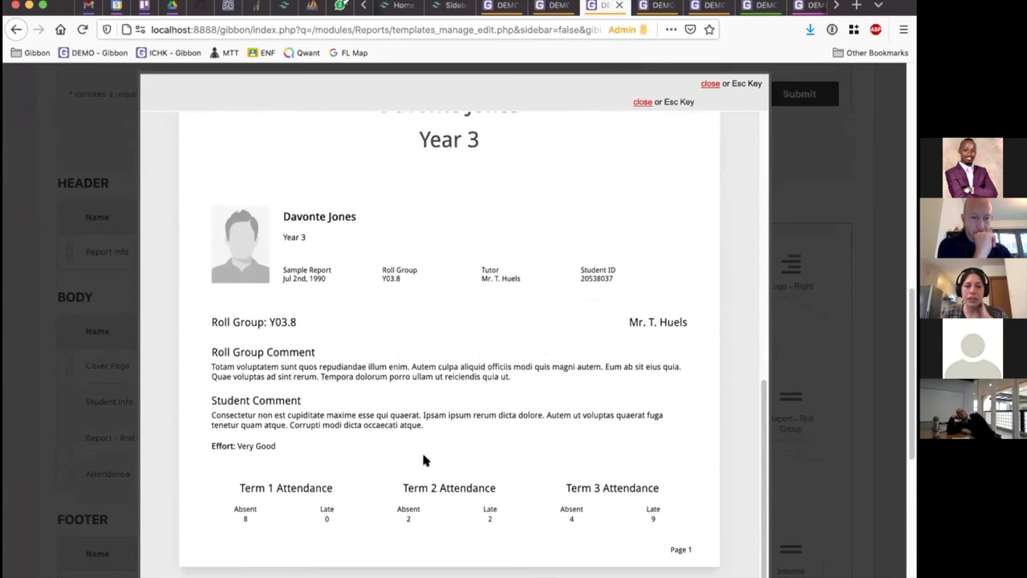
{"action": "scroll", "coordinate": [423, 460], "scroll_direction": "up", "scroll_amount": 7}
{"action": "left_click", "coordinate": [94, 337]}
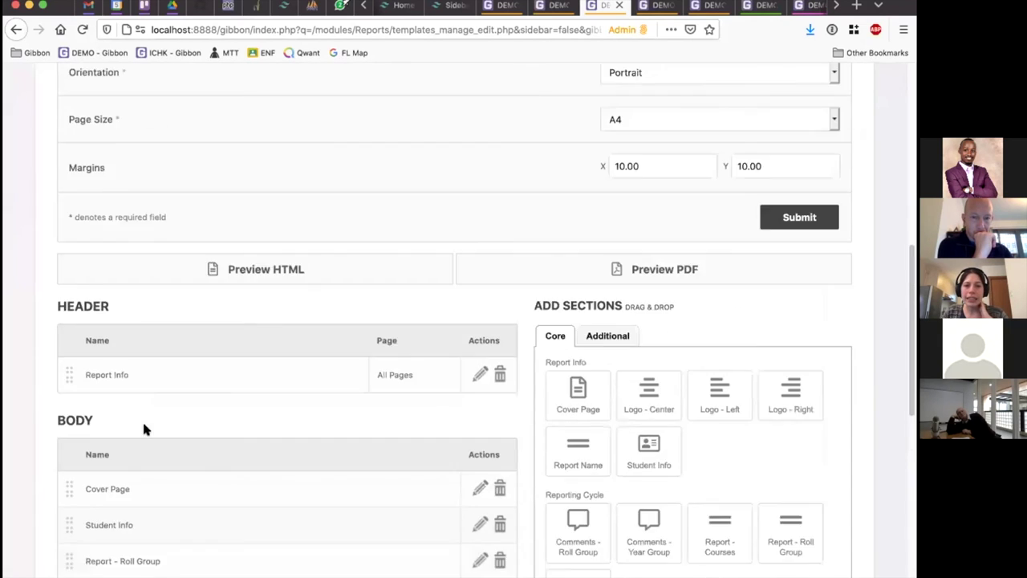
Set the Training template's stylesheet to Default Stylesheet and save the template.
{"action": "scroll", "coordinate": [143, 429], "scroll_direction": "up", "scroll_amount": 10}
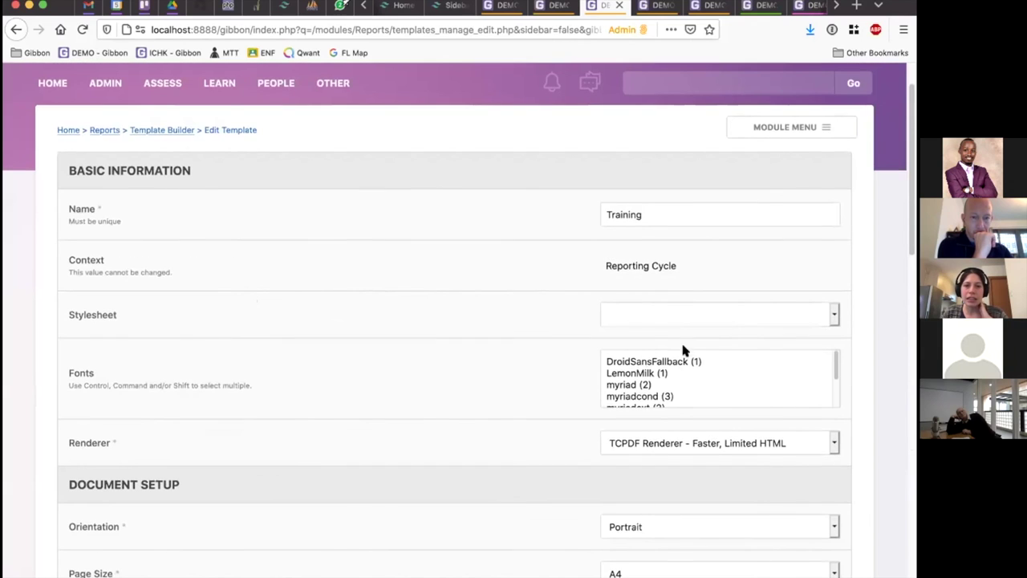
{"action": "left_click", "coordinate": [698, 317]}
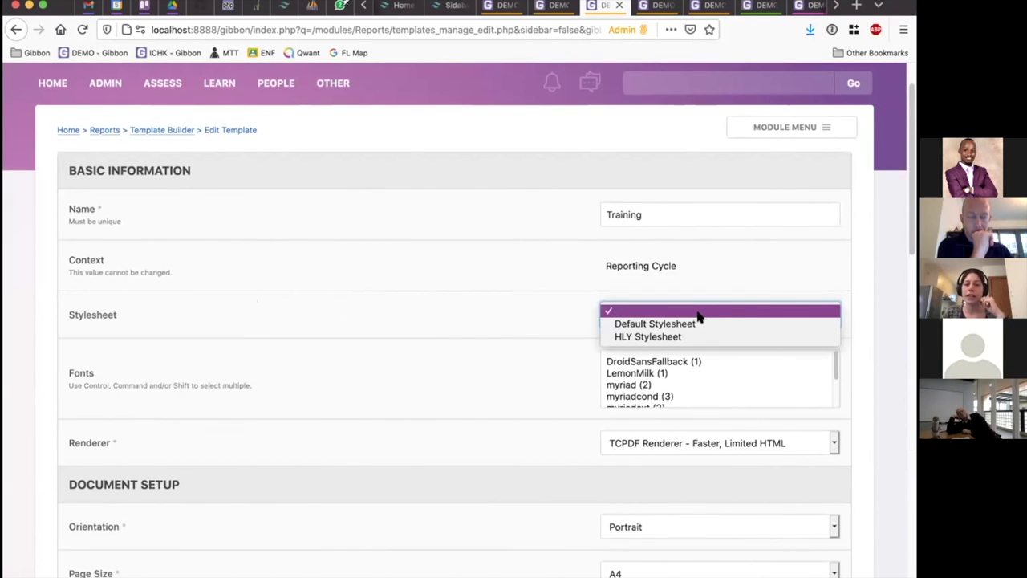
{"action": "left_click", "coordinate": [690, 323]}
{"action": "scroll", "coordinate": [482, 401], "scroll_direction": "down", "scroll_amount": 7}
{"action": "left_click", "coordinate": [805, 353]}
Preview the template as HTML again and examine how the stylesheet formats the cover page, student info, comments and attendance.
{"action": "scroll", "coordinate": [321, 361], "scroll_direction": "down", "scroll_amount": 14}
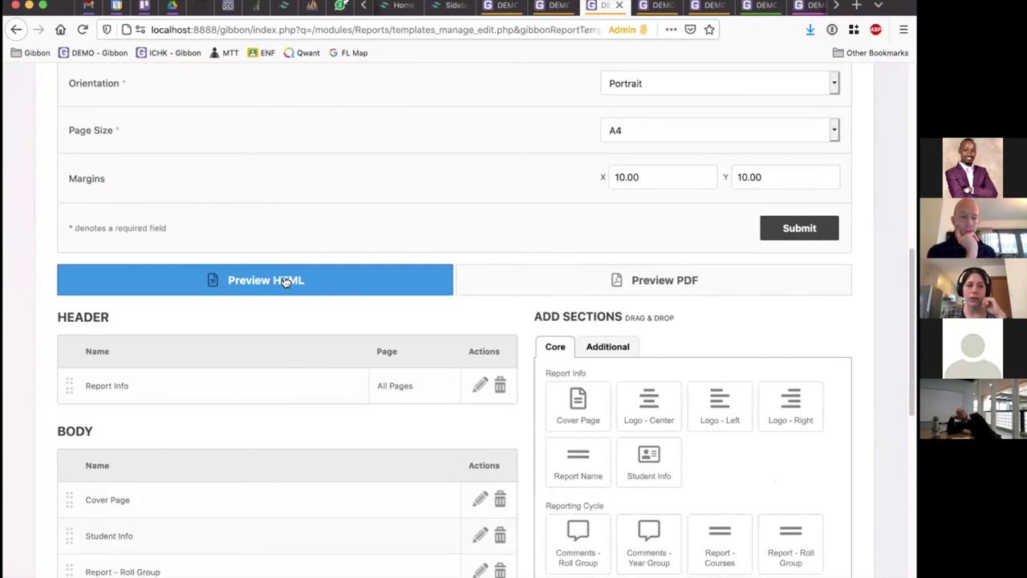
{"action": "left_click", "coordinate": [285, 281]}
{"action": "scroll", "coordinate": [281, 272], "scroll_direction": "down", "scroll_amount": 10}
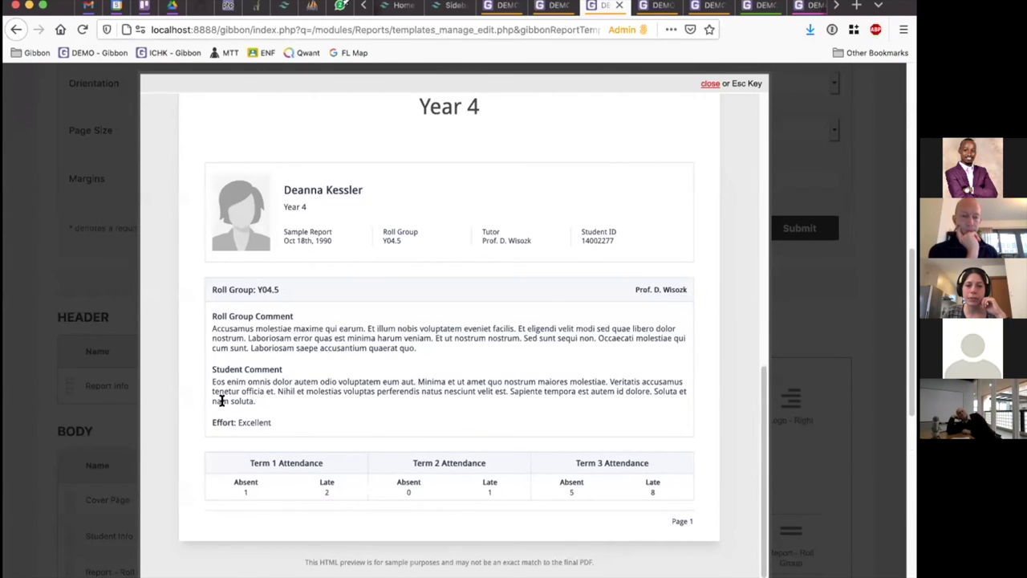
{"action": "scroll", "coordinate": [224, 441], "scroll_direction": "down", "scroll_amount": 3}
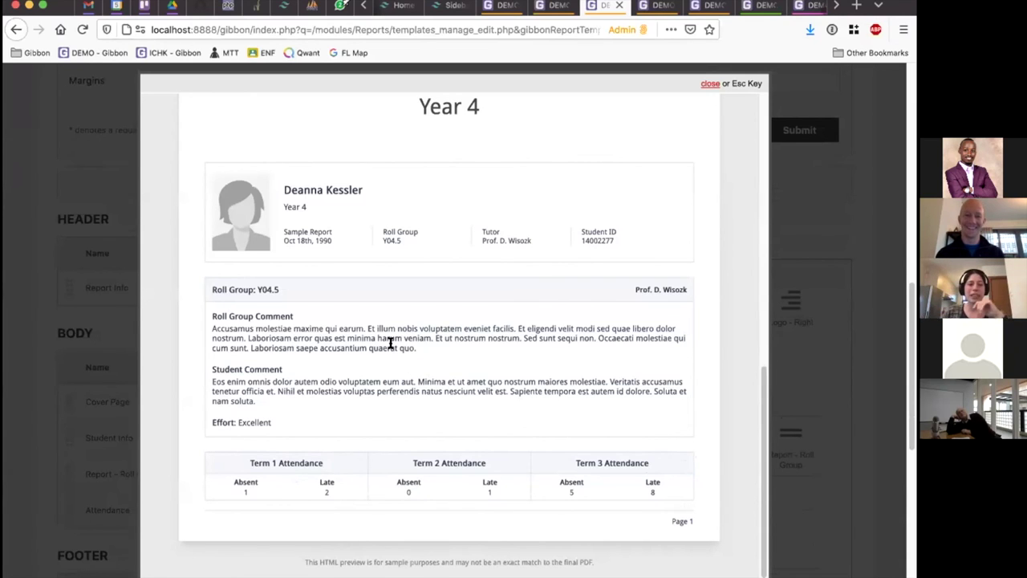
{"action": "scroll", "coordinate": [557, 273], "scroll_direction": "up", "scroll_amount": 5}
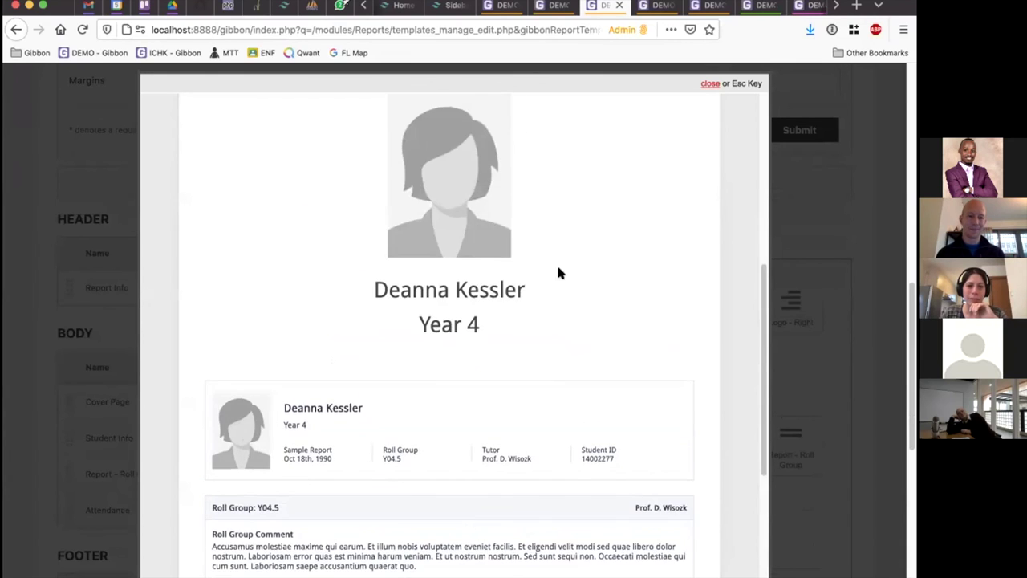
{"action": "scroll", "coordinate": [560, 274], "scroll_direction": "up", "scroll_amount": 3}
{"action": "scroll", "coordinate": [440, 185], "scroll_direction": "up", "scroll_amount": 3}
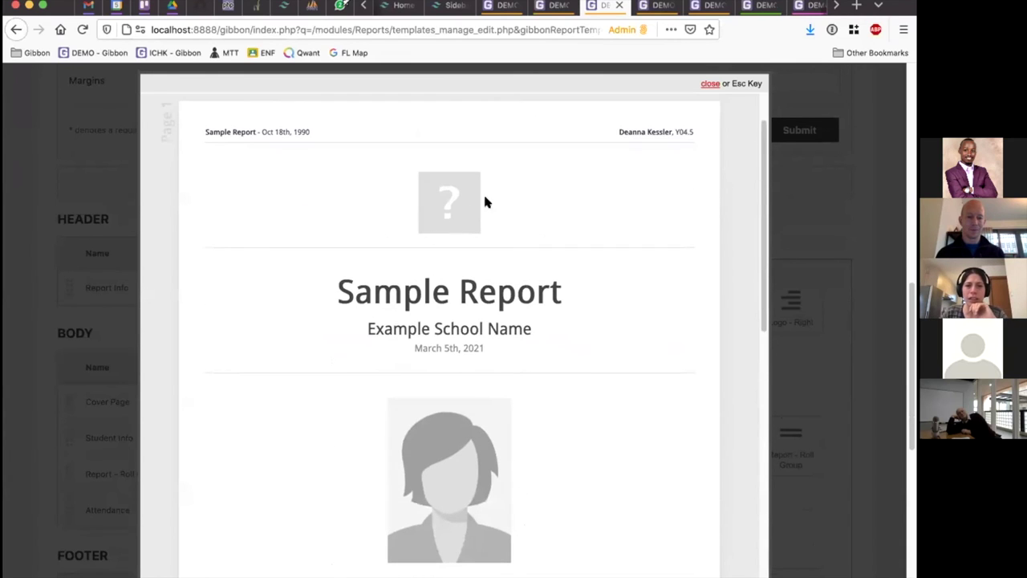
{"action": "scroll", "coordinate": [549, 346], "scroll_direction": "down", "scroll_amount": 3}
{"action": "scroll", "coordinate": [489, 340], "scroll_direction": "down", "scroll_amount": 5}
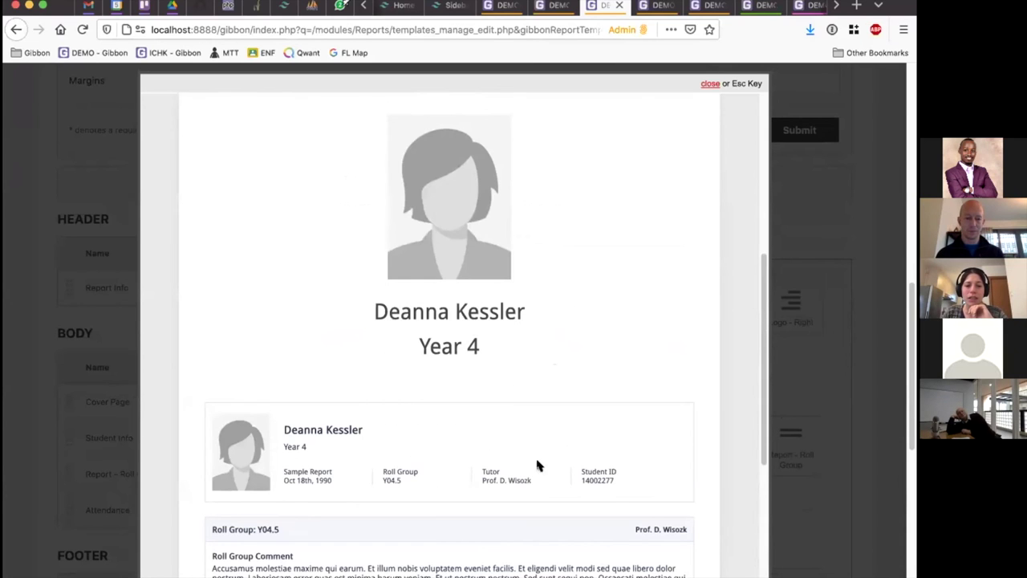
{"action": "scroll", "coordinate": [573, 446], "scroll_direction": "down", "scroll_amount": 3}
{"action": "left_click", "coordinate": [52, 441]}
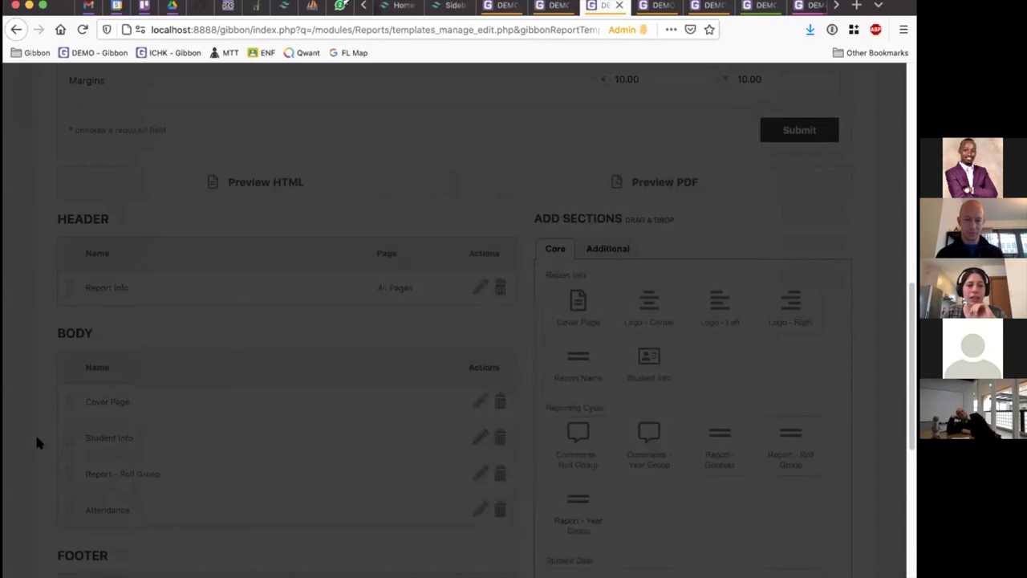
Set the Page Break Before flag on the Body's Student Info section, save it and return to the template.
{"action": "scroll", "coordinate": [170, 356], "scroll_direction": "down", "scroll_amount": 1}
{"action": "left_click", "coordinate": [477, 386]}
{"action": "scroll", "coordinate": [617, 301], "scroll_direction": "down", "scroll_amount": 1}
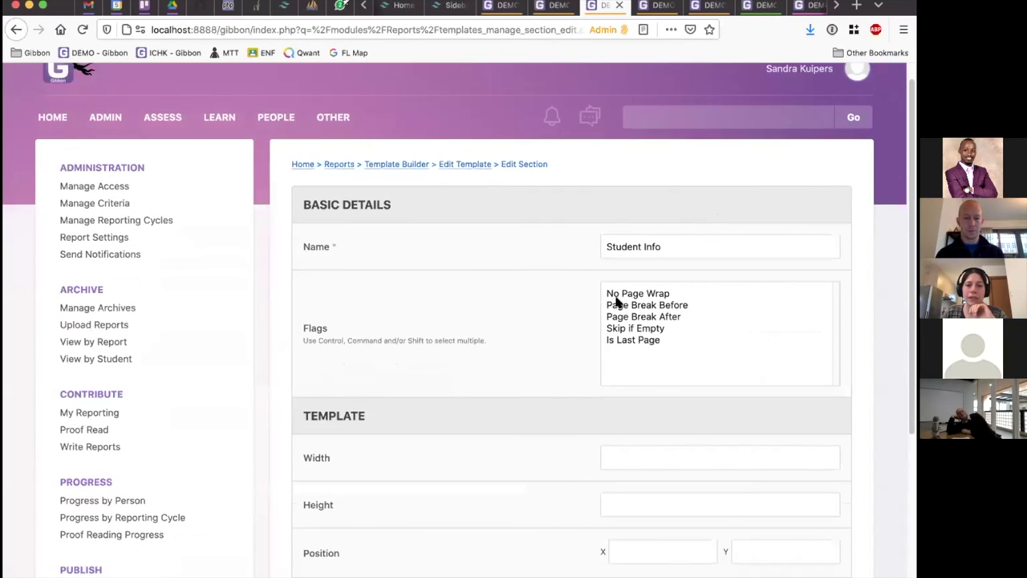
{"action": "left_click", "coordinate": [676, 307]}
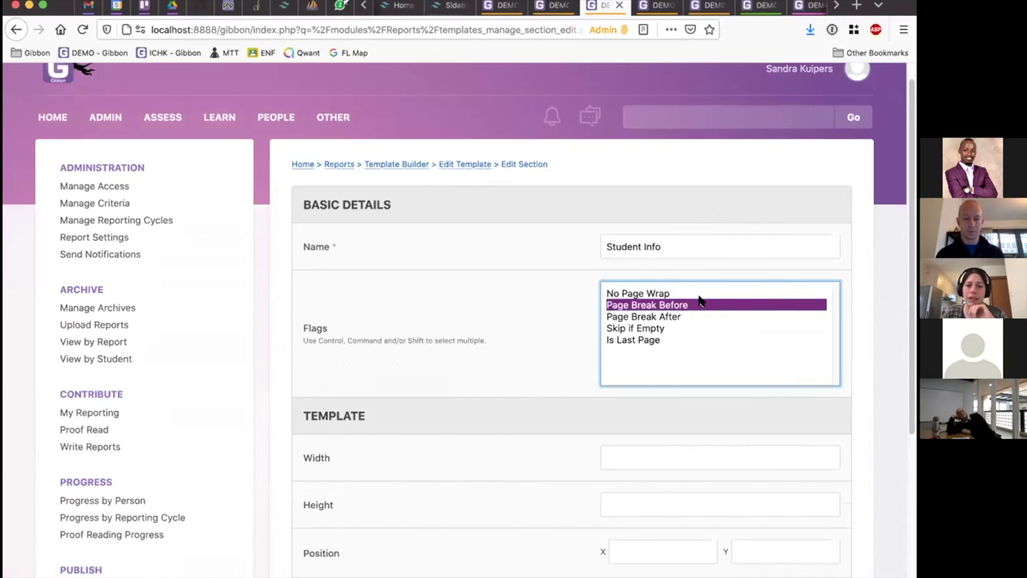
{"action": "scroll", "coordinate": [700, 302], "scroll_direction": "down", "scroll_amount": 1}
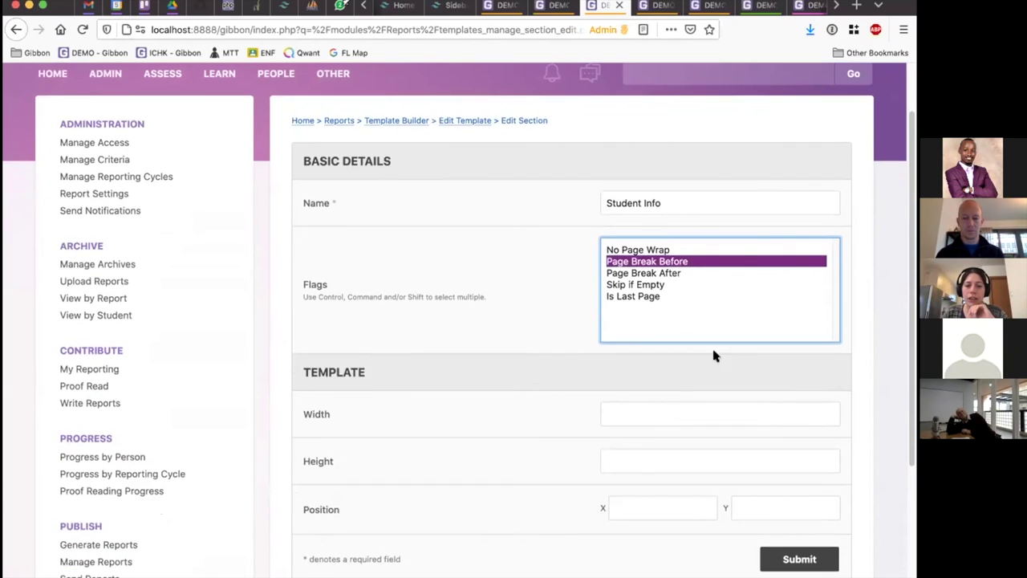
{"action": "left_click", "coordinate": [817, 562]}
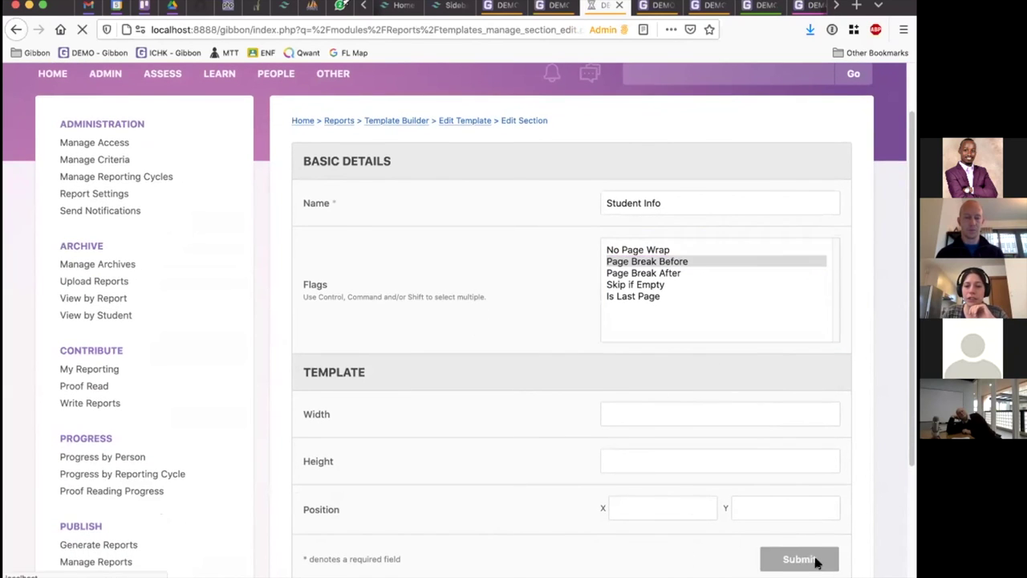
{"action": "left_click", "coordinate": [465, 187]}
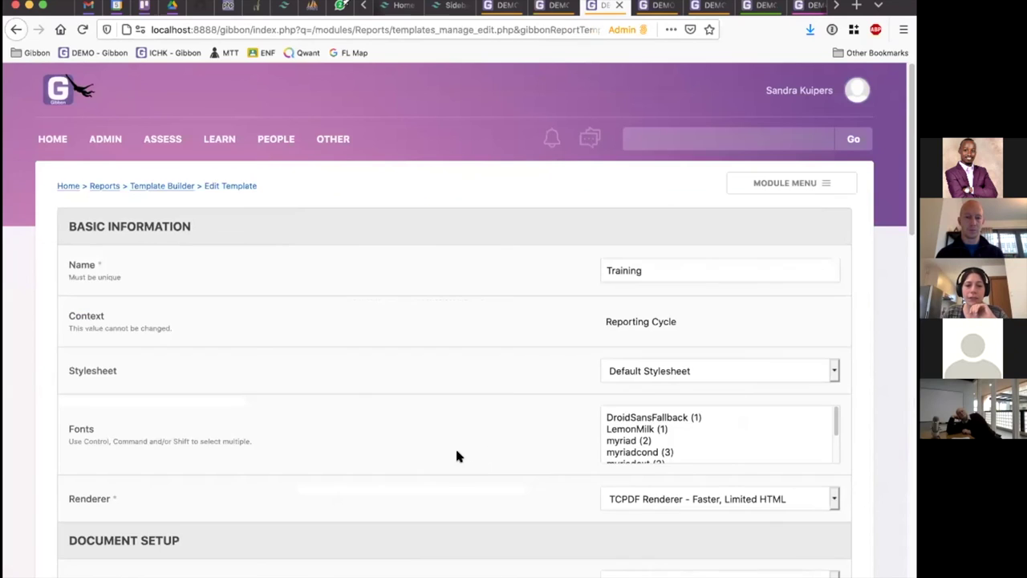
Preview the Signature - Box section from the Headers & Footers group and add it to the template's Footer.
{"action": "scroll", "coordinate": [252, 426], "scroll_direction": "down", "scroll_amount": 10}
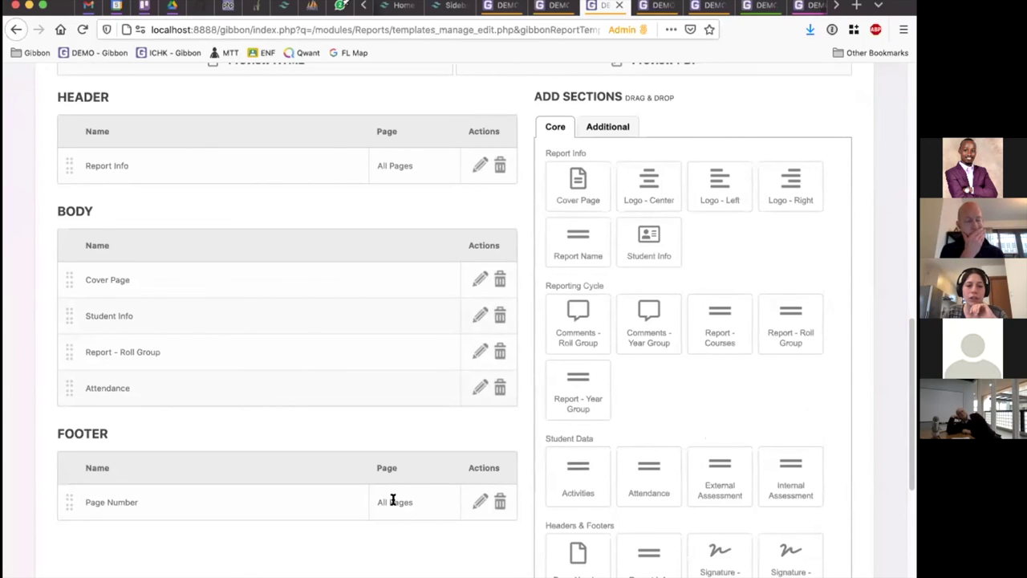
{"action": "scroll", "coordinate": [394, 497], "scroll_direction": "down", "scroll_amount": 4}
{"action": "mouse_move", "coordinate": [711, 294]}
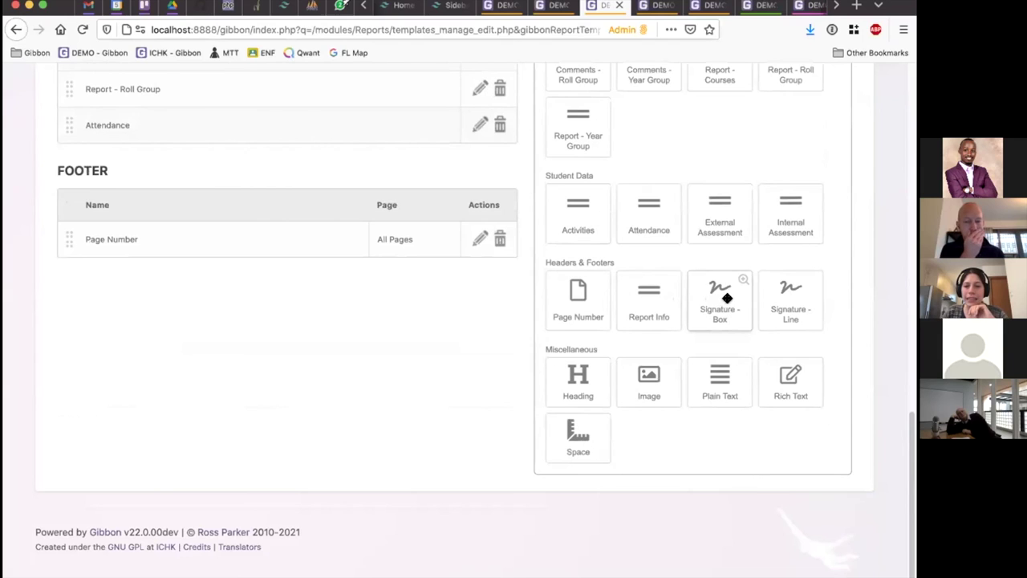
{"action": "left_click", "coordinate": [742, 281]}
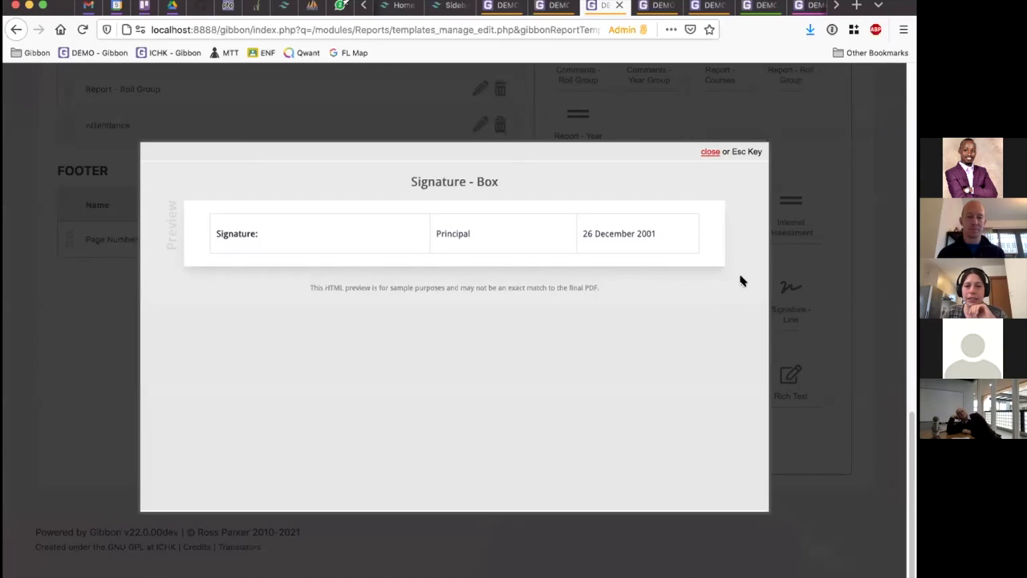
{"action": "left_click", "coordinate": [790, 412]}
{"action": "mouse_move", "coordinate": [724, 298]}
{"action": "left_mouse_down"}
{"action": "mouse_move", "coordinate": [319, 252]}
{"action": "mouse_move", "coordinate": [225, 252]}
{"action": "mouse_move", "coordinate": [229, 261]}
{"action": "left_mouse_up"}
Set the footer's Signature - Box section to display on the Last Page, save it and return to the template.
{"action": "left_click", "coordinate": [479, 274]}
{"action": "scroll", "coordinate": [428, 468], "scroll_direction": "down", "scroll_amount": 2}
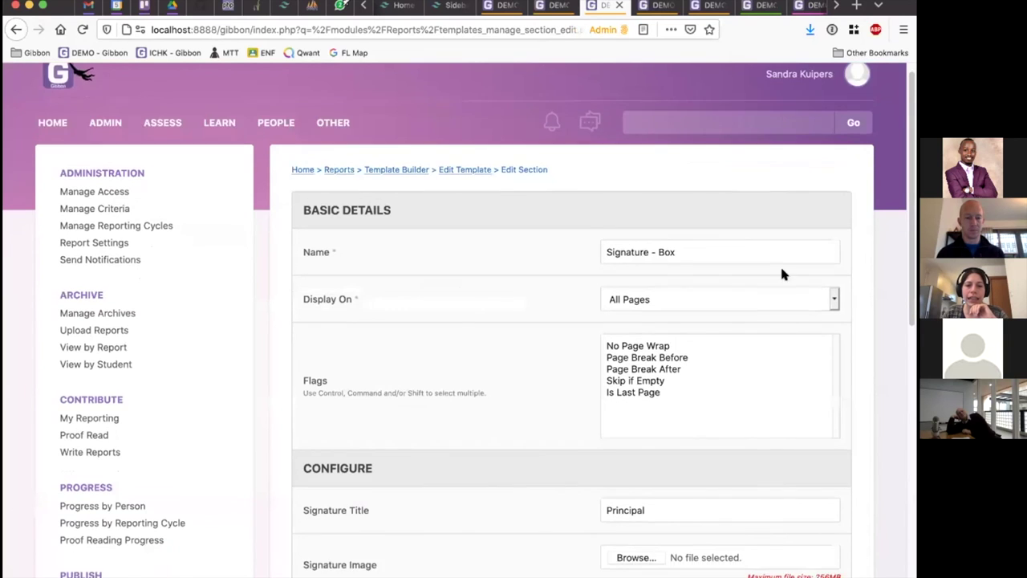
{"action": "left_click", "coordinate": [650, 261]}
{"action": "left_click", "coordinate": [634, 284]}
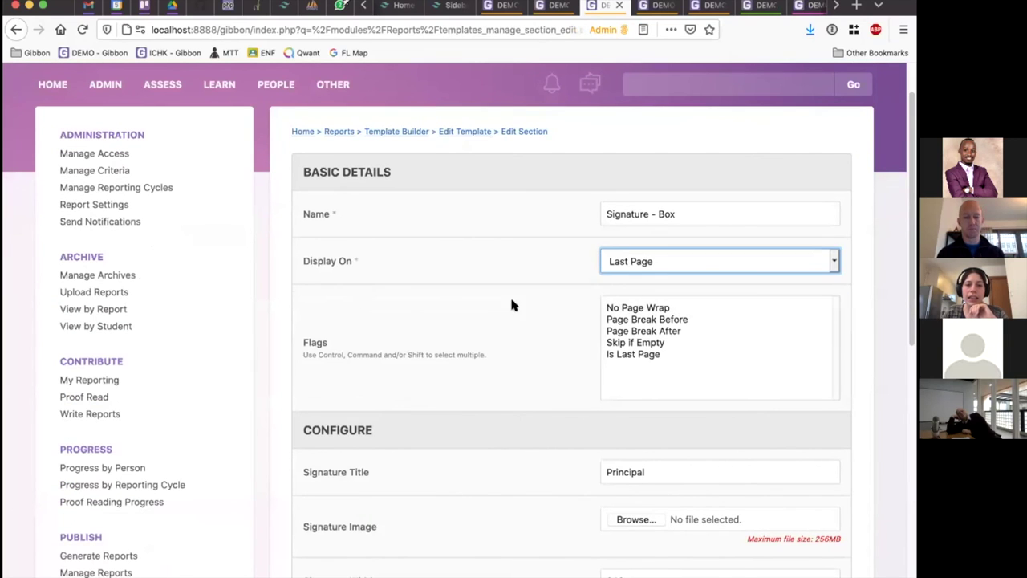
{"action": "scroll", "coordinate": [843, 513], "scroll_direction": "down", "scroll_amount": 5}
{"action": "scroll", "coordinate": [700, 497], "scroll_direction": "down", "scroll_amount": 5}
{"action": "left_click", "coordinate": [797, 449]}
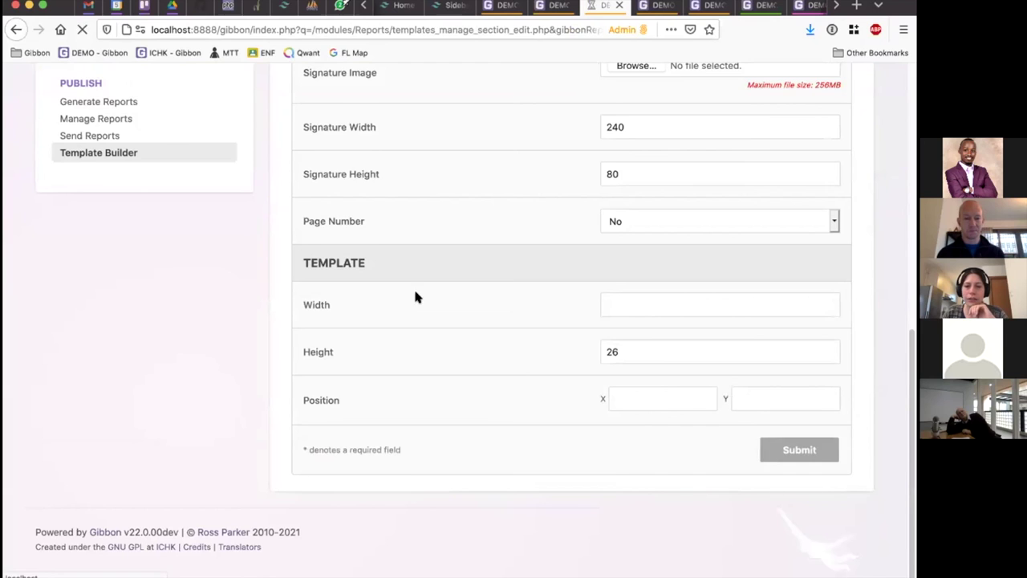
{"action": "left_click", "coordinate": [455, 188]}
{"action": "scroll", "coordinate": [294, 377], "scroll_direction": "down", "scroll_amount": 10}
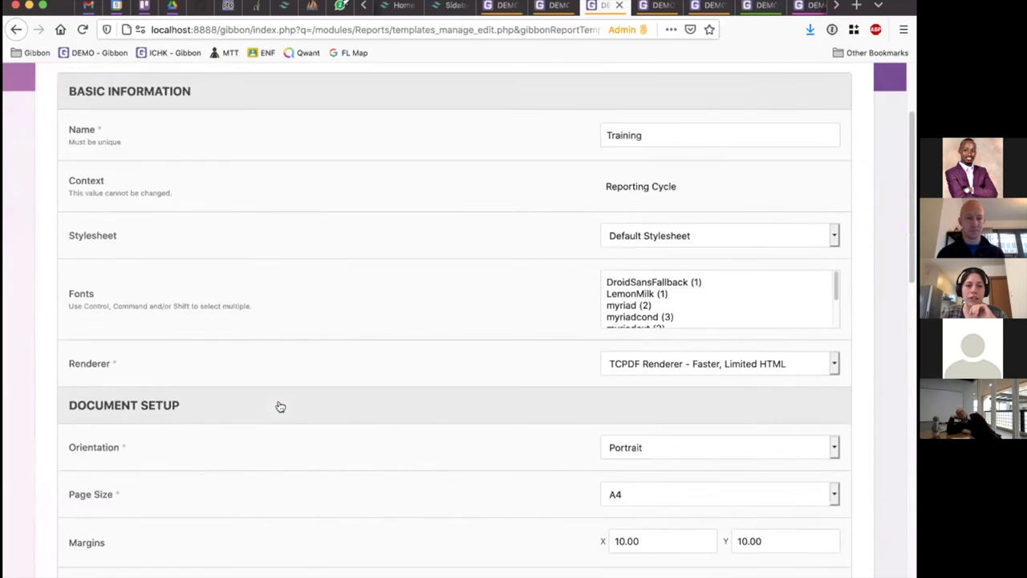
Preview the Training template as HTML, examine the page break and the signature box on the last page, and close the preview.
{"action": "scroll", "coordinate": [213, 361], "scroll_direction": "down", "scroll_amount": 8}
{"action": "scroll", "coordinate": [241, 458], "scroll_direction": "up", "scroll_amount": 9}
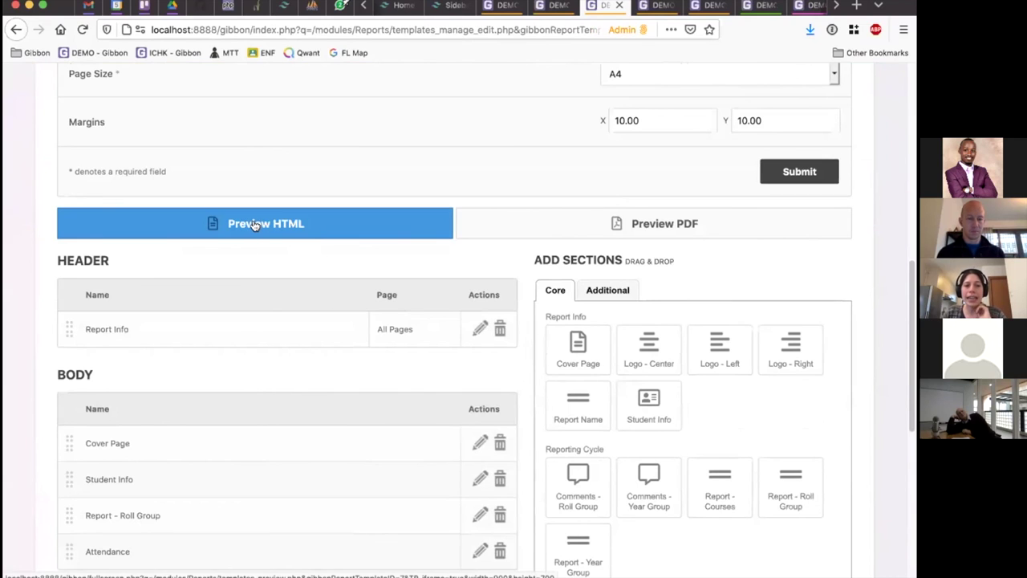
{"action": "left_click", "coordinate": [253, 225]}
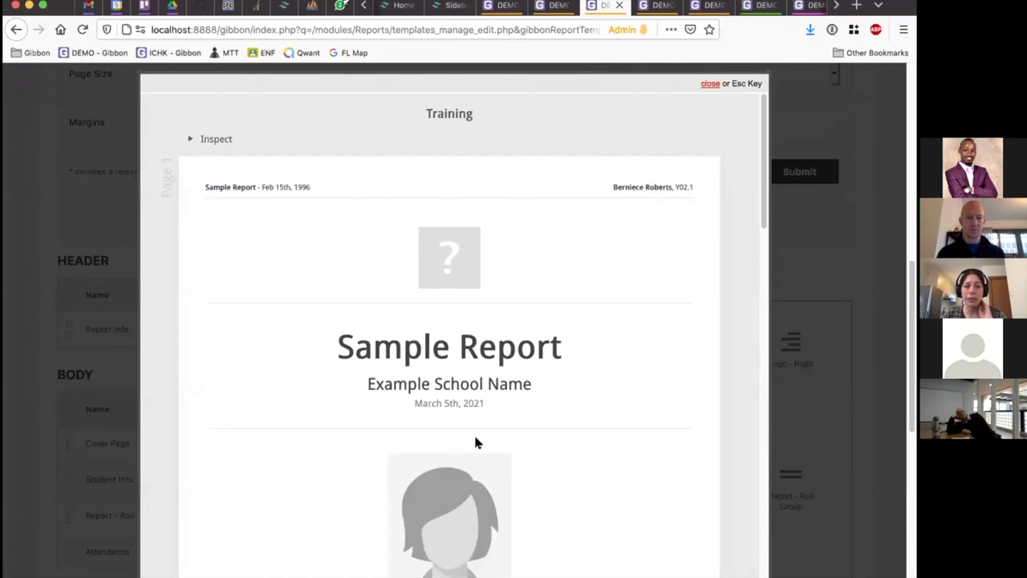
{"action": "scroll", "coordinate": [476, 441], "scroll_direction": "down", "scroll_amount": 10}
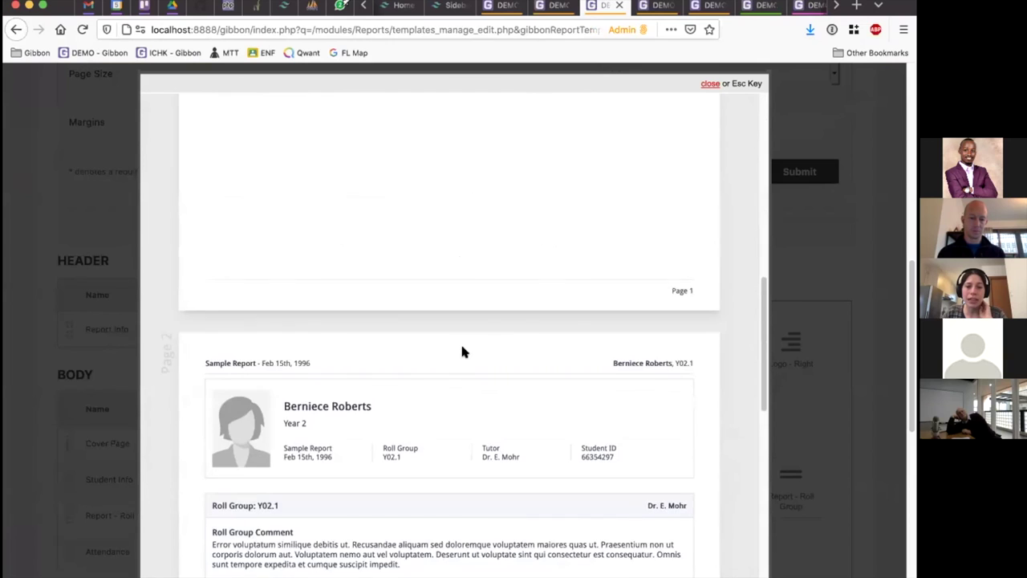
{"action": "scroll", "coordinate": [462, 352], "scroll_direction": "down", "scroll_amount": 3}
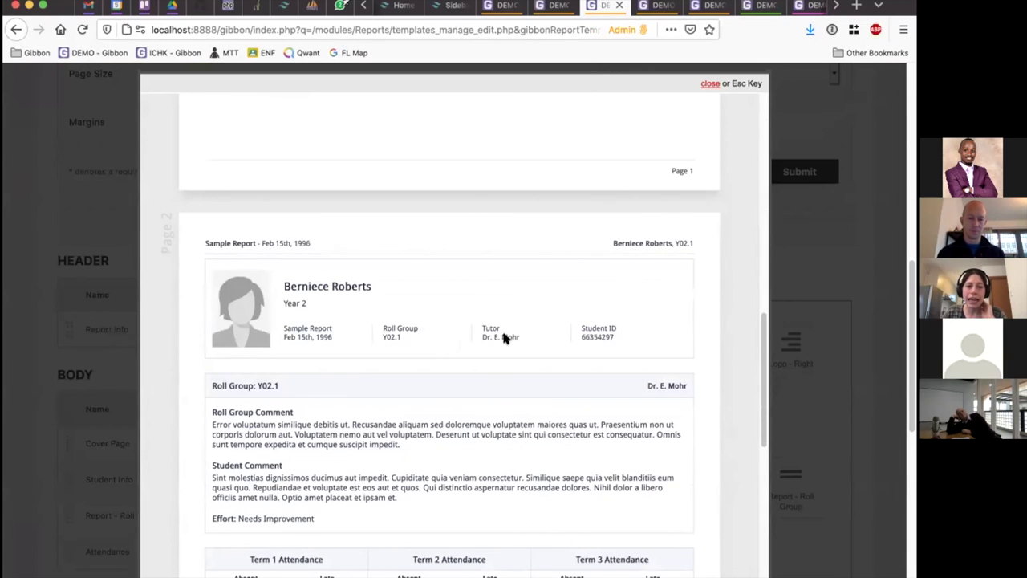
{"action": "scroll", "coordinate": [486, 298], "scroll_direction": "down", "scroll_amount": 10}
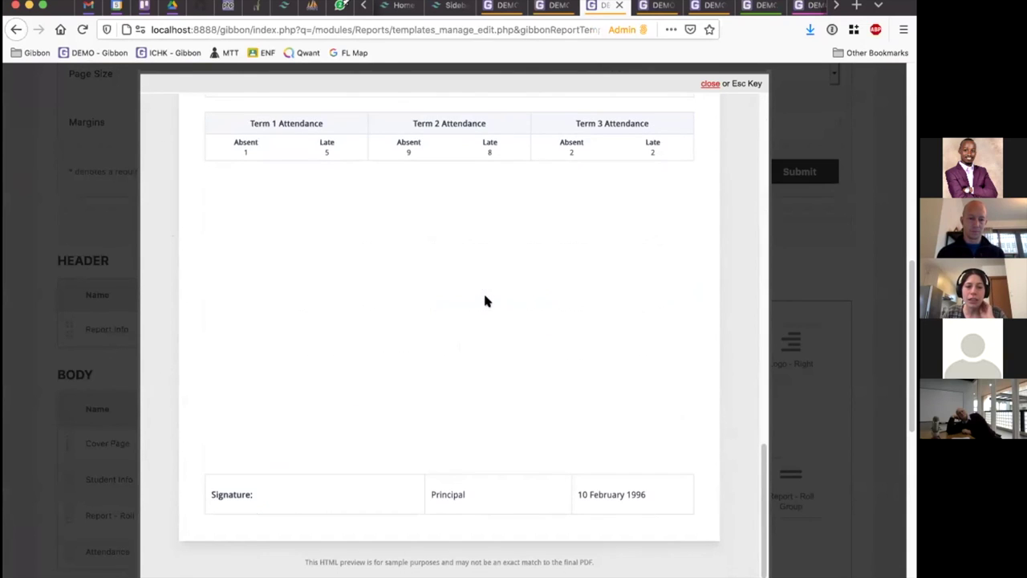
{"action": "scroll", "coordinate": [434, 465], "scroll_direction": "up", "scroll_amount": 18}
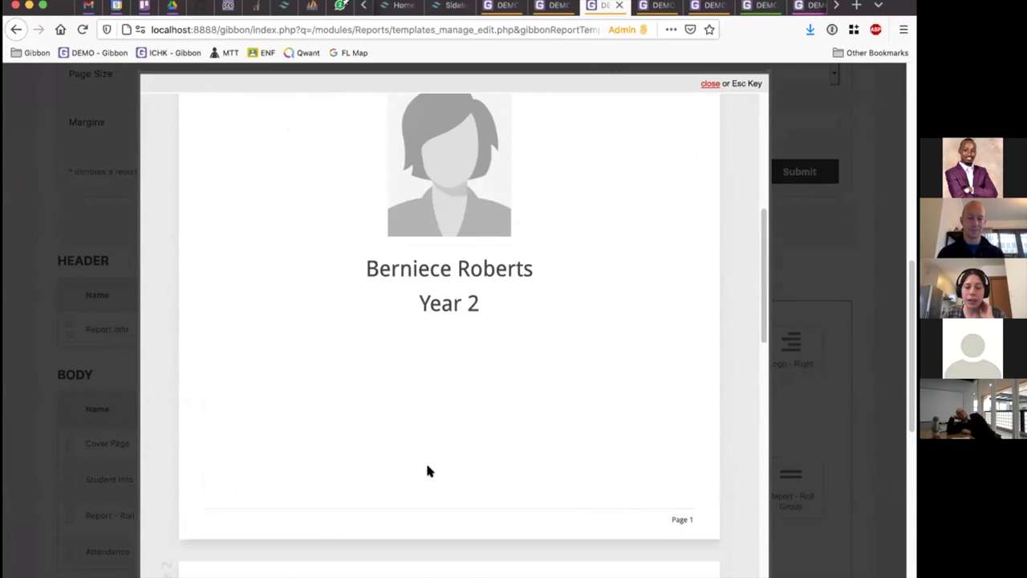
{"action": "scroll", "coordinate": [427, 471], "scroll_direction": "down", "scroll_amount": 10}
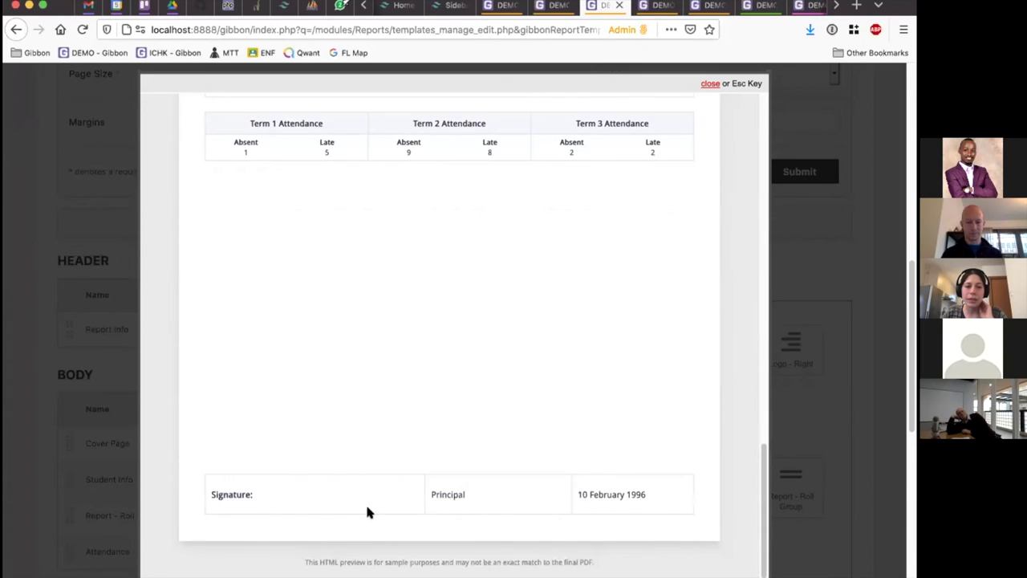
{"action": "scroll", "coordinate": [367, 506], "scroll_direction": "up", "scroll_amount": 15}
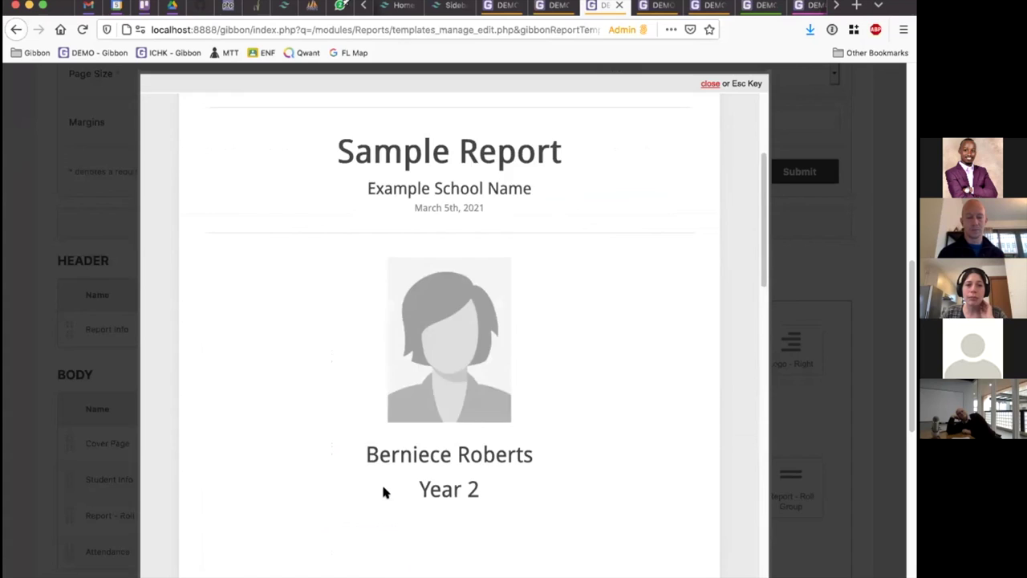
{"action": "scroll", "coordinate": [383, 492], "scroll_direction": "up", "scroll_amount": 3}
{"action": "scroll", "coordinate": [464, 343], "scroll_direction": "down", "scroll_amount": 1}
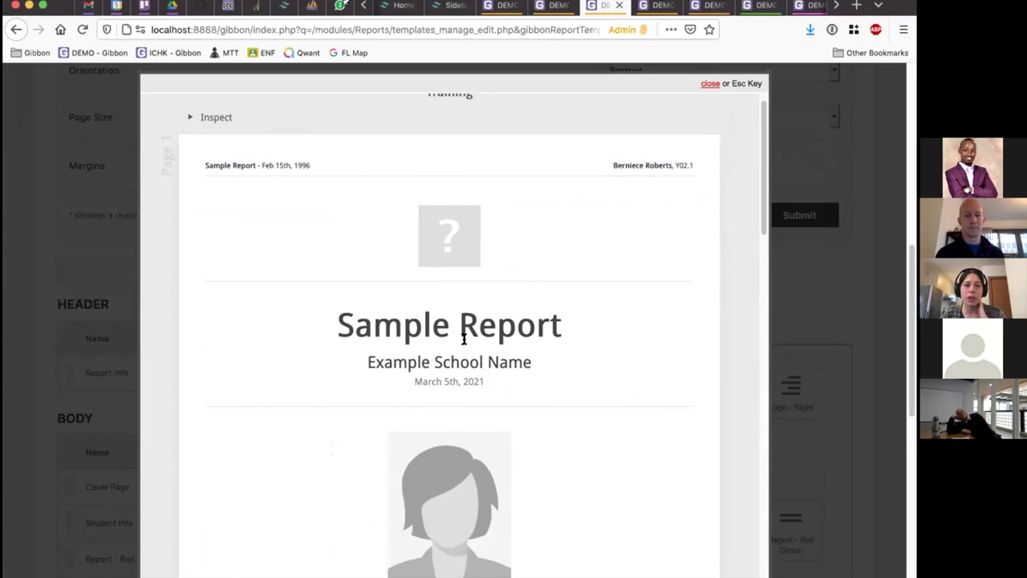
{"action": "left_click", "coordinate": [25, 287]}
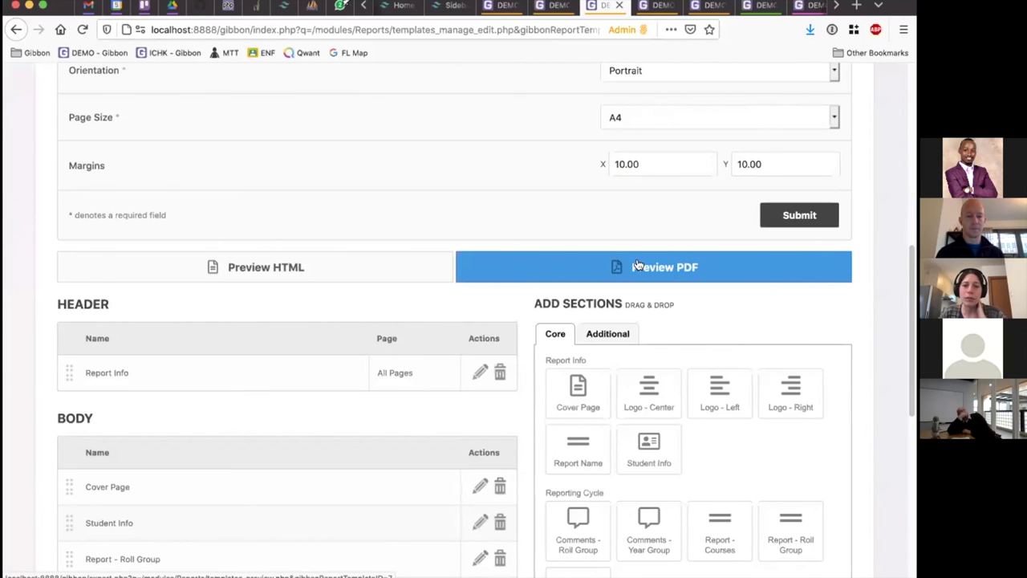
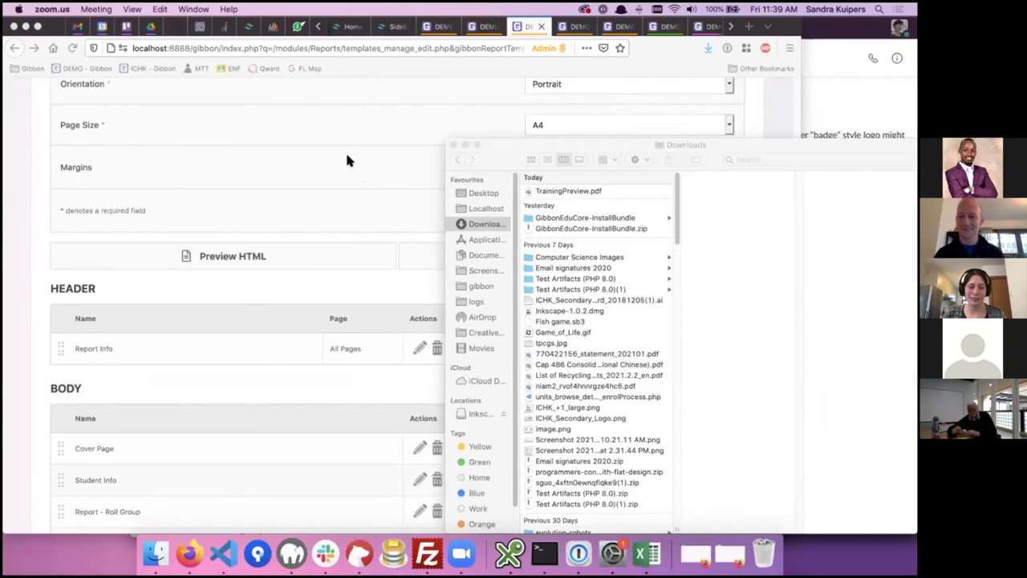
Switch to Finder and open TrainingPreview.pdf from the Downloads folder, moving its window clear of the screen edge.
{"action": "left_click", "coordinate": [155, 554]}
{"action": "left_click", "coordinate": [566, 193]}
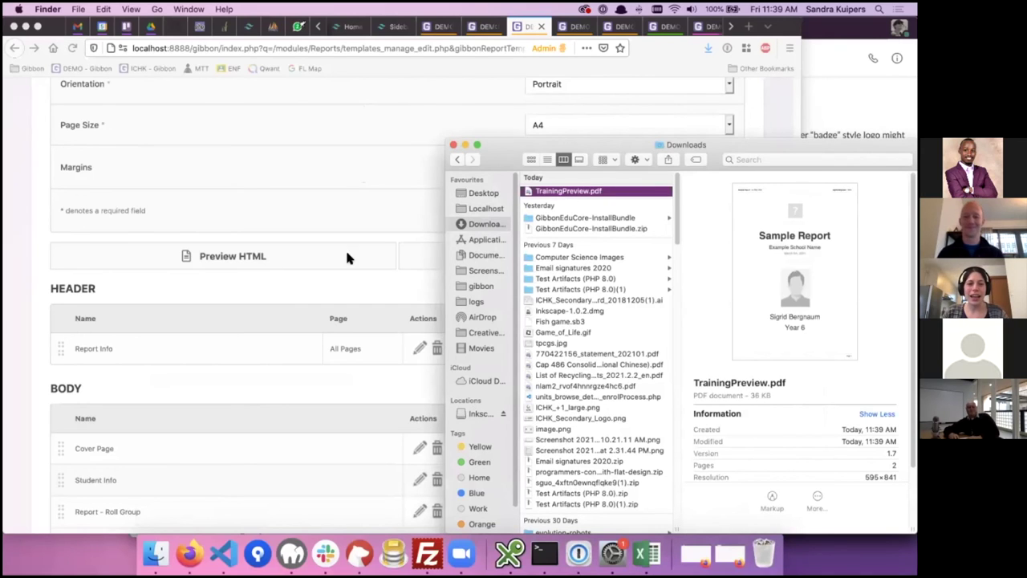
{"action": "left_click_drag", "start_coordinate": [446, 180], "coordinate": [478, 180]}
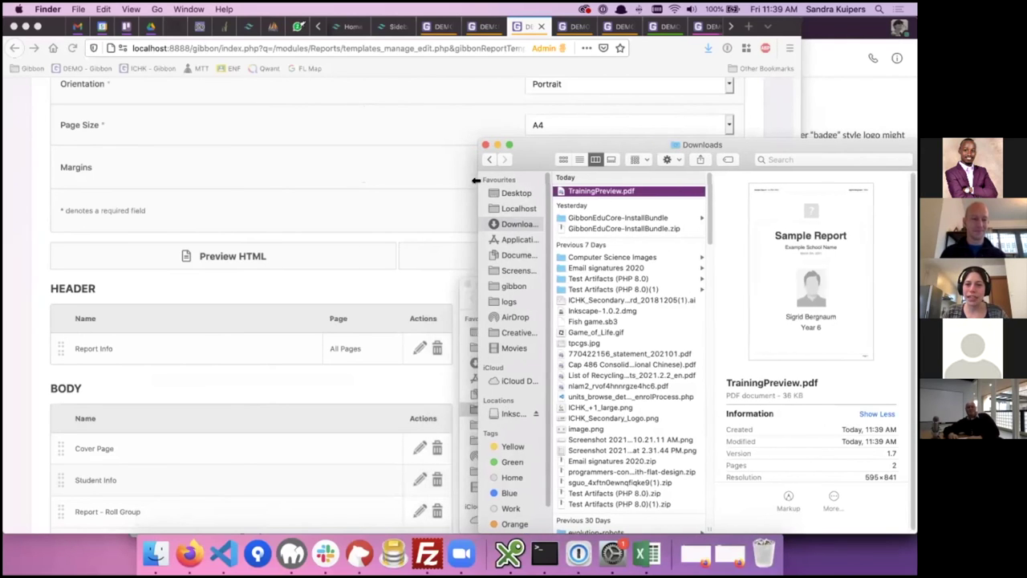
{"action": "double_click", "coordinate": [619, 192]}
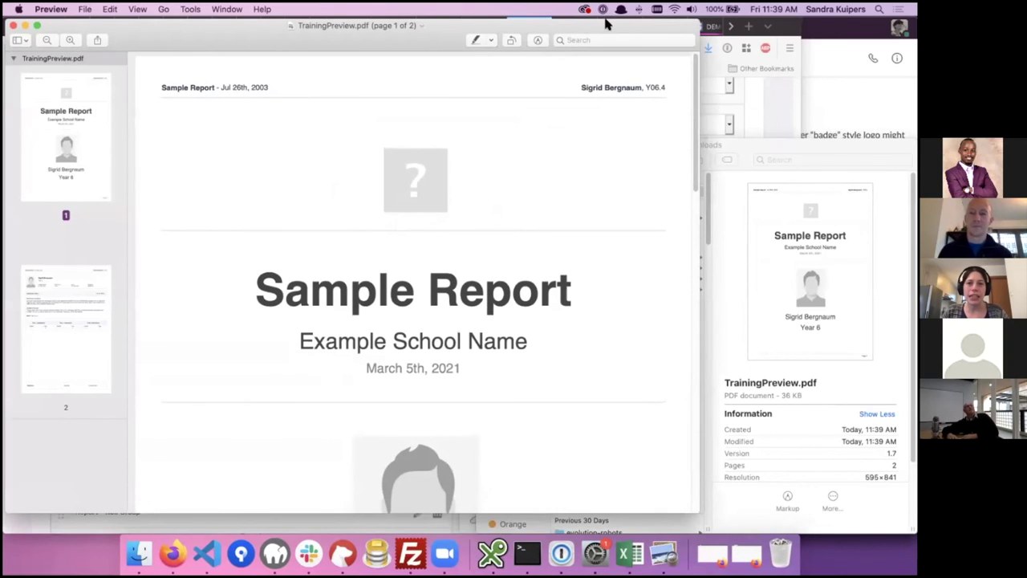
{"action": "left_click_drag", "start_coordinate": [673, 30], "coordinate": [767, 32]}
Examine both pages of the PDF, including the cover page, student info, comments and attendance, and close the document.
{"action": "scroll", "coordinate": [473, 200], "scroll_direction": "down", "scroll_amount": 5}
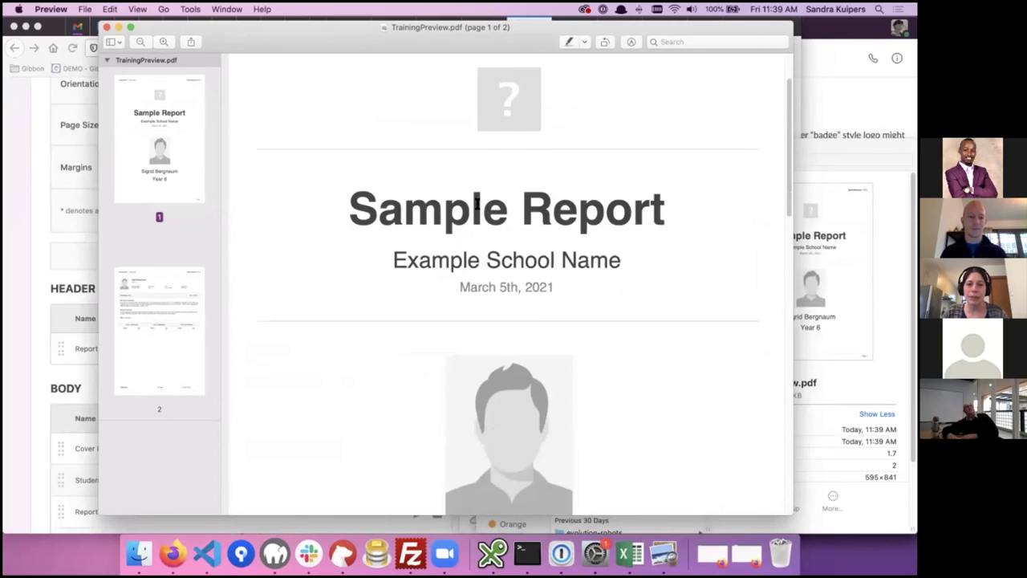
{"action": "scroll", "coordinate": [452, 228], "scroll_direction": "down", "scroll_amount": 10}
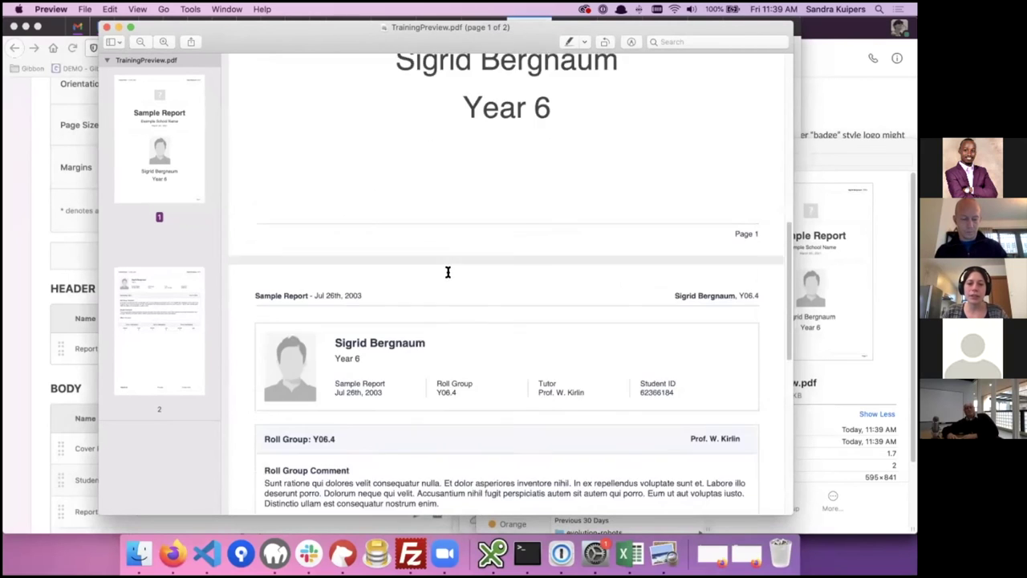
{"action": "scroll", "coordinate": [342, 235], "scroll_direction": "down", "scroll_amount": 6}
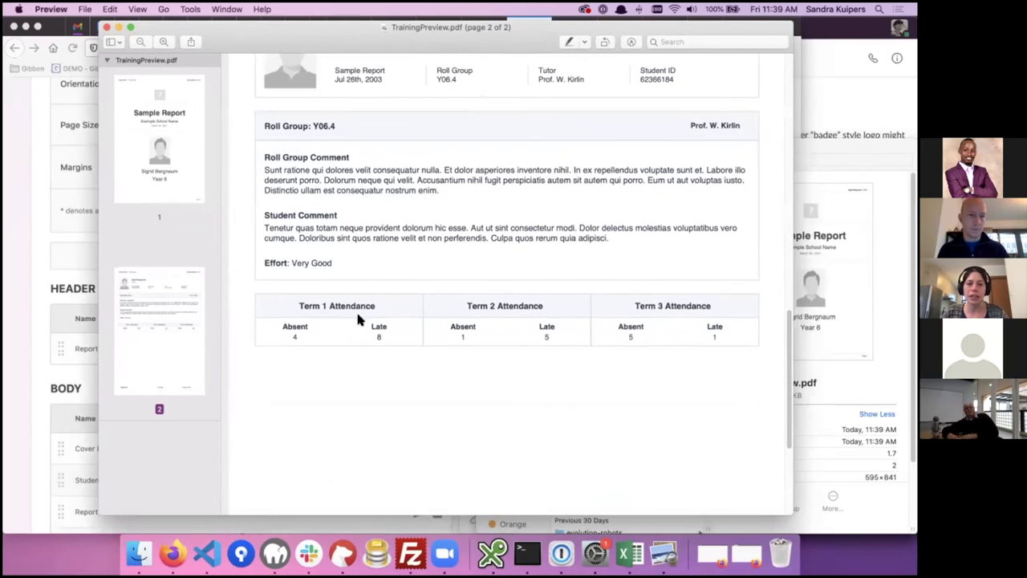
{"action": "left_click_drag", "start_coordinate": [407, 170], "coordinate": [454, 303]}
{"action": "left_click", "coordinate": [264, 161]}
{"action": "scroll", "coordinate": [353, 273], "scroll_direction": "up", "scroll_amount": 1}
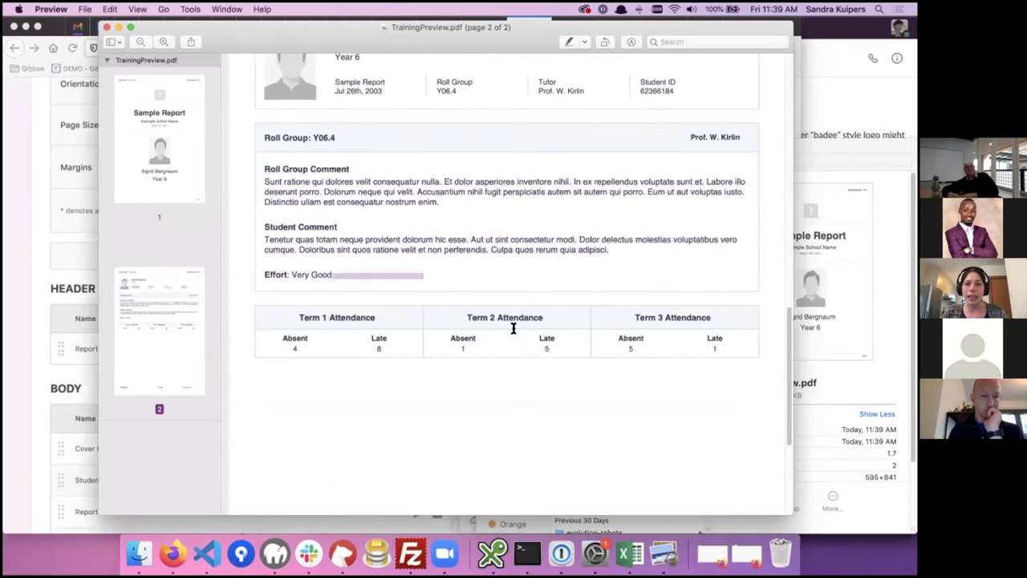
{"action": "scroll", "coordinate": [511, 328], "scroll_direction": "up", "scroll_amount": 5}
{"action": "scroll", "coordinate": [492, 392], "scroll_direction": "up", "scroll_amount": 4}
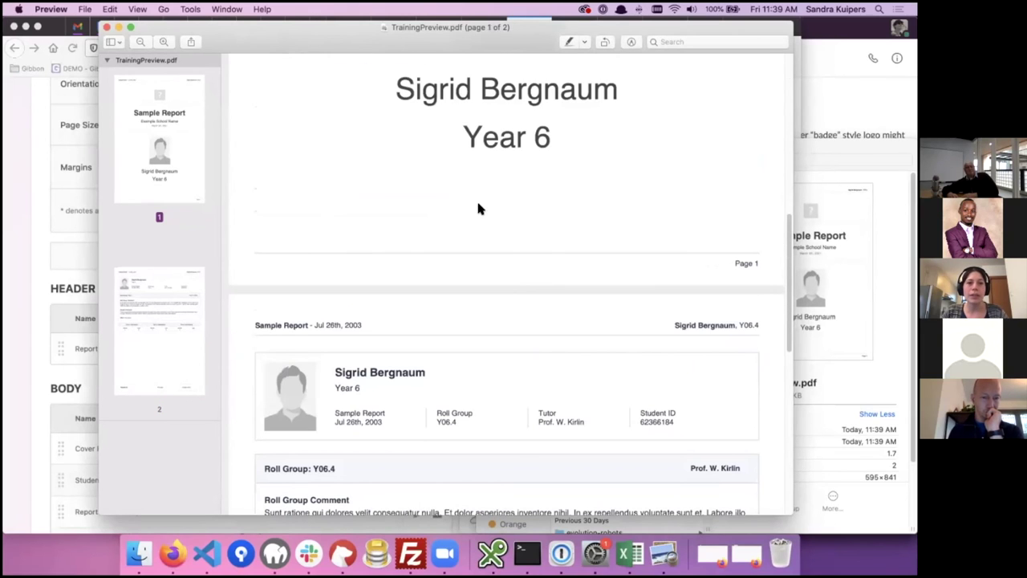
{"action": "left_click", "coordinate": [104, 27]}
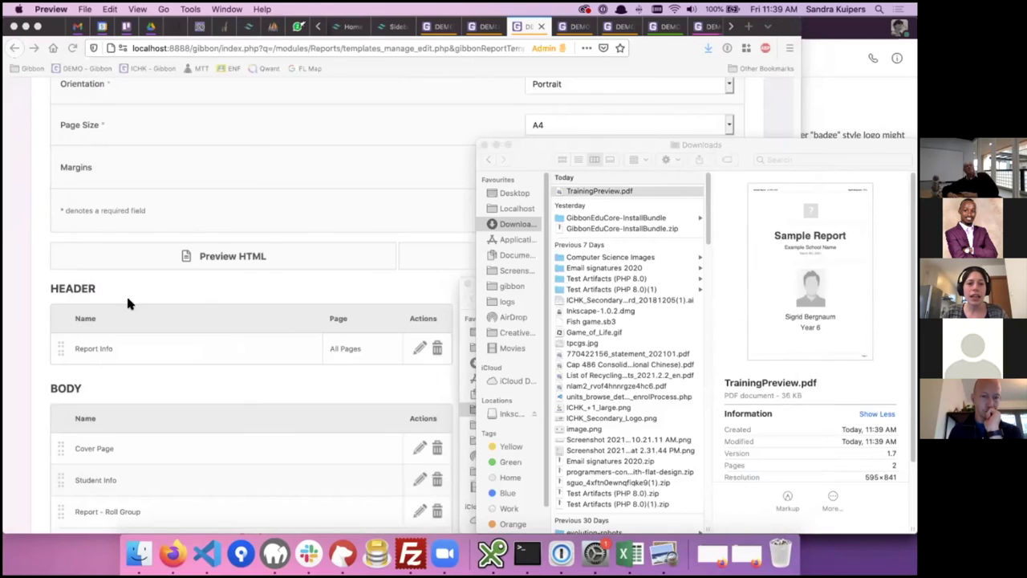
Return to the browser, leave the template for the Template Builder library and go to Manage Reports.
{"action": "left_click", "coordinate": [342, 307]}
{"action": "scroll", "coordinate": [267, 187], "scroll_direction": "up", "scroll_amount": 10}
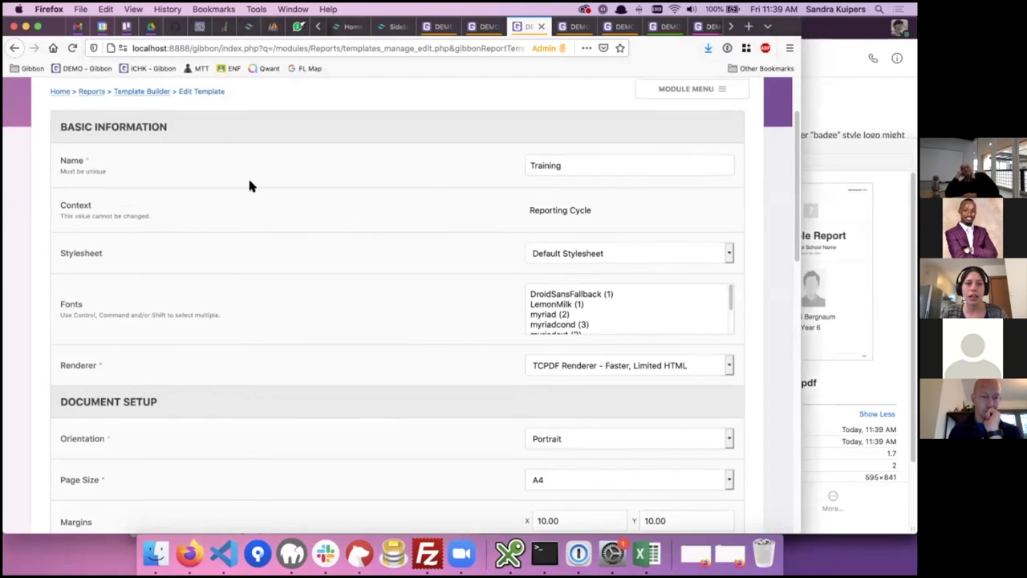
{"action": "scroll", "coordinate": [252, 183], "scroll_direction": "up", "scroll_amount": 3}
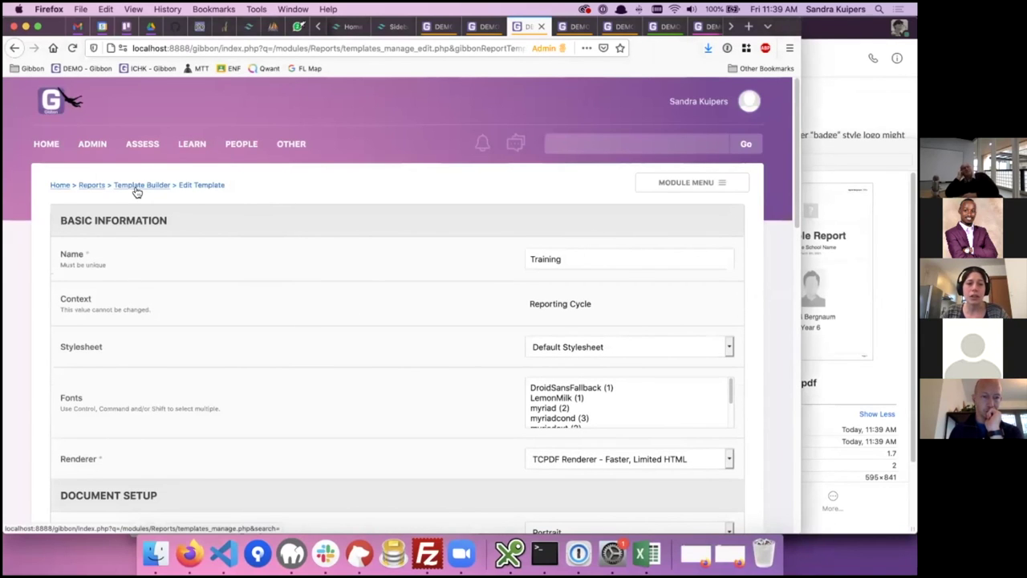
{"action": "left_click", "coordinate": [137, 192]}
{"action": "scroll", "coordinate": [72, 401], "scroll_direction": "down", "scroll_amount": 5}
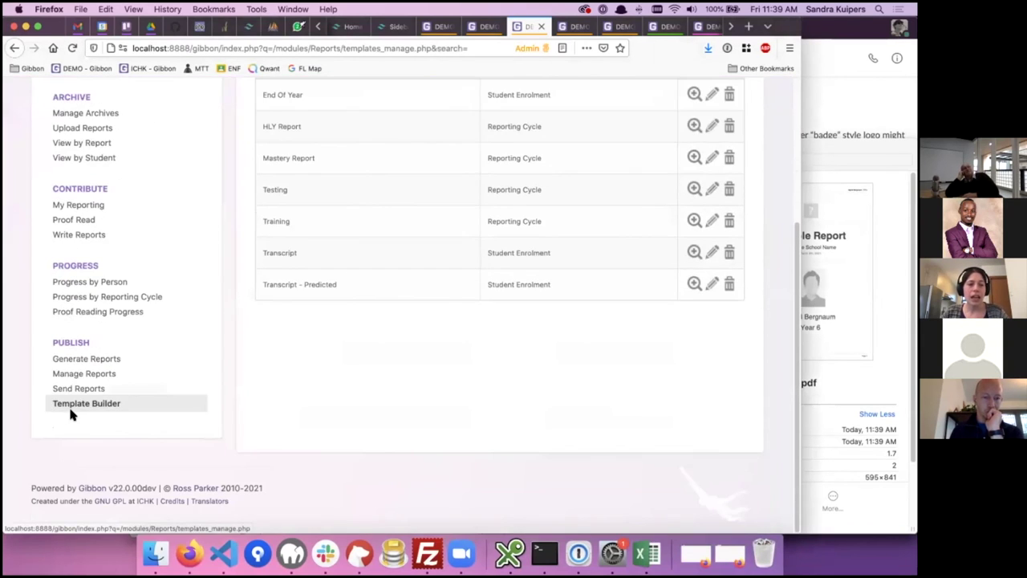
{"action": "scroll", "coordinate": [49, 129], "scroll_direction": "up", "scroll_amount": 3}
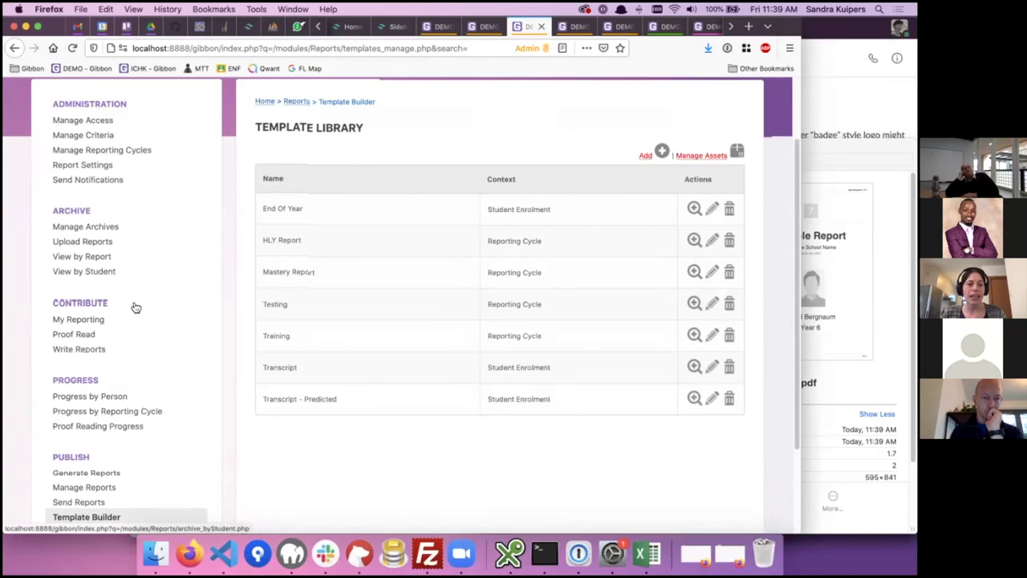
{"action": "scroll", "coordinate": [120, 361], "scroll_direction": "down", "scroll_amount": 1}
{"action": "scroll", "coordinate": [112, 470], "scroll_direction": "down", "scroll_amount": 1}
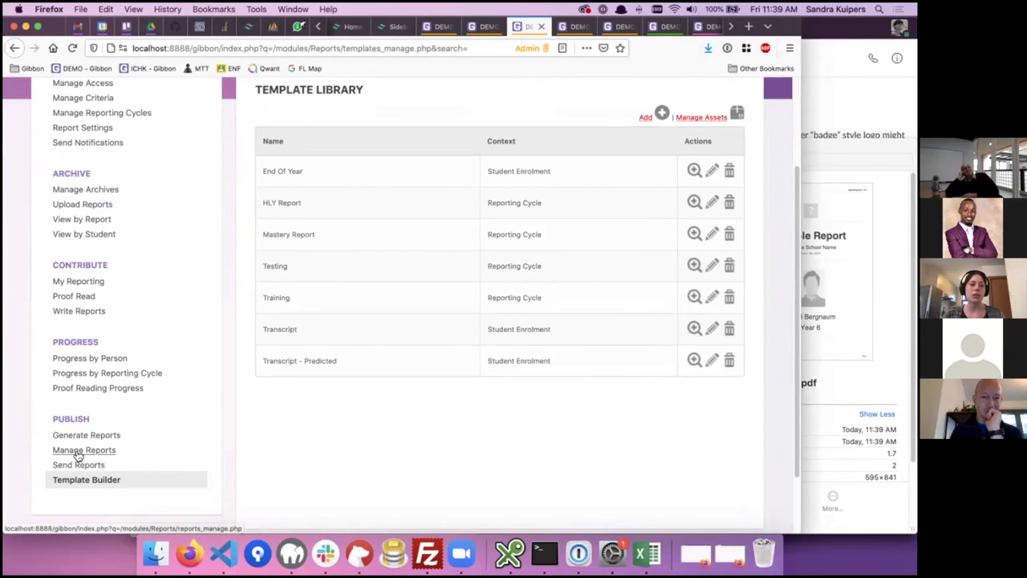
{"action": "left_click", "coordinate": [78, 452]}
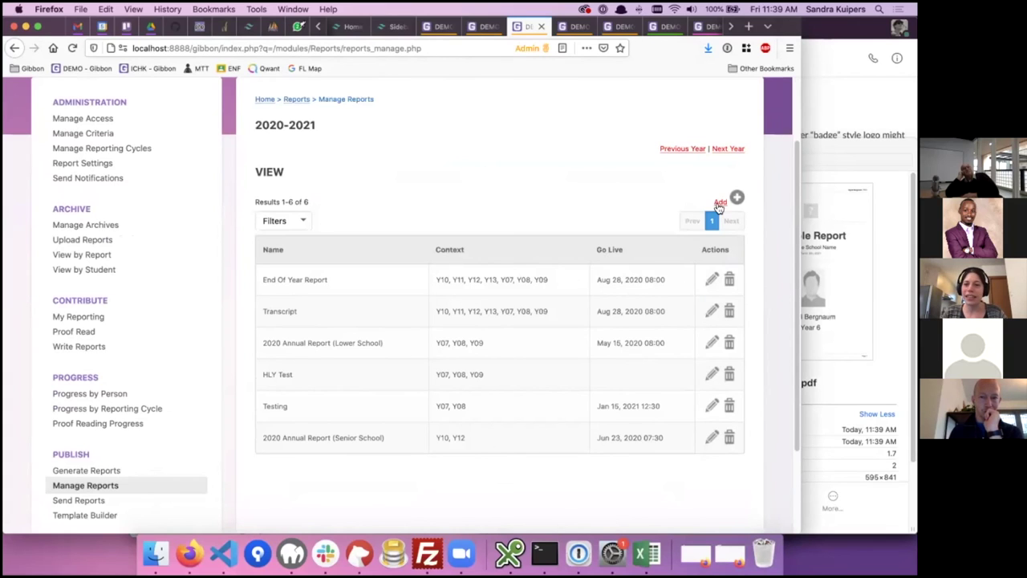
Add a new report for the 2020-2021 school year and name it Training Report.
{"action": "left_click", "coordinate": [720, 204]}
{"action": "left_click", "coordinate": [582, 255]}
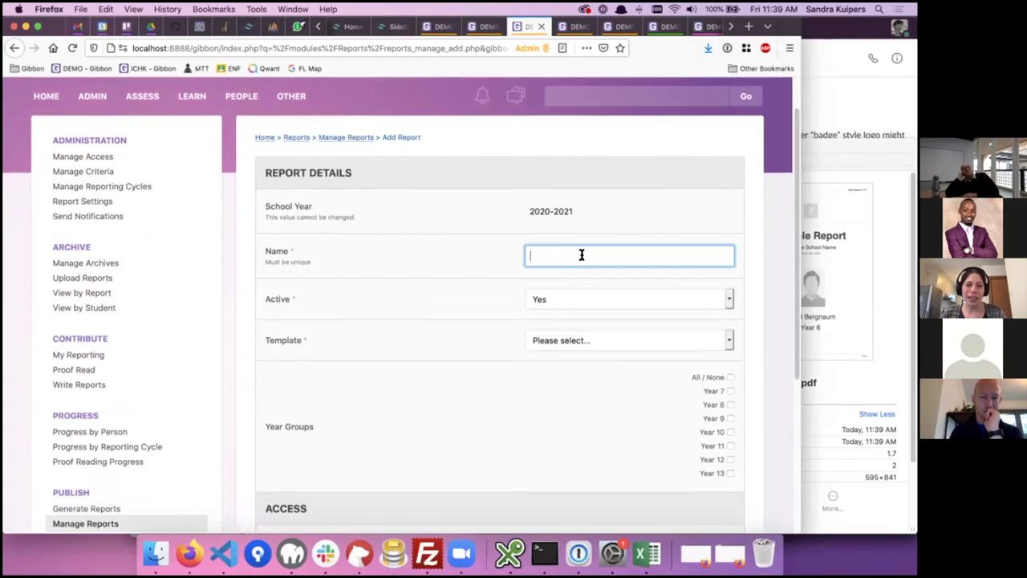
{"action": "type", "text": "Training R"}
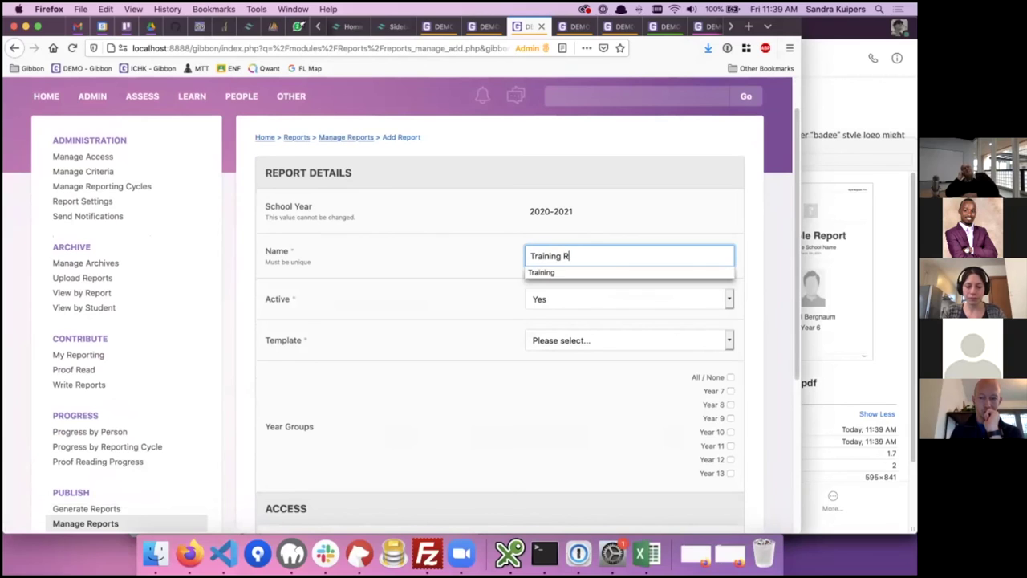
{"action": "type", "text": "eport"}
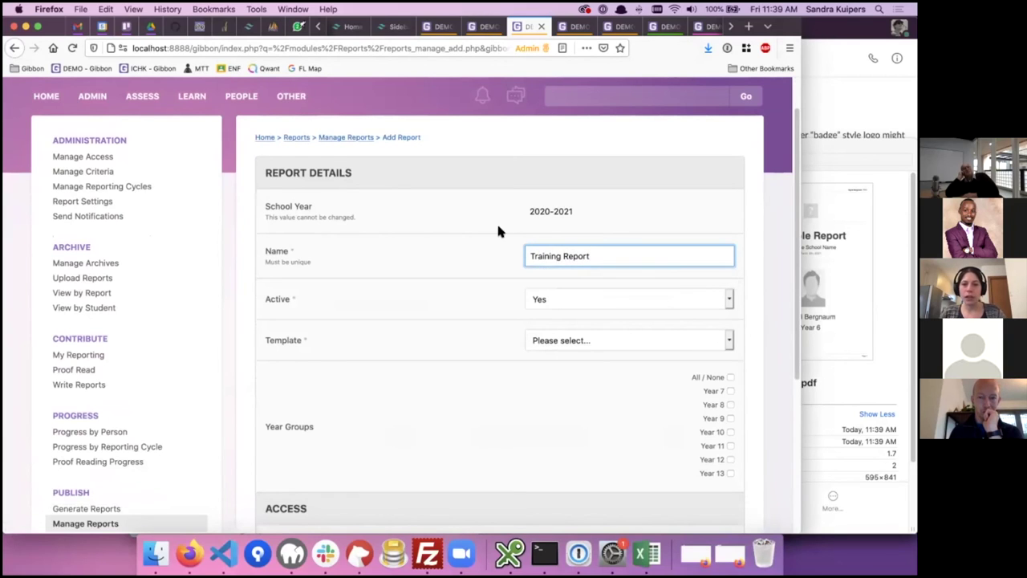
{"action": "scroll", "coordinate": [468, 193], "scroll_direction": "down", "scroll_amount": 1}
{"action": "left_click_drag", "start_coordinate": [604, 237], "coordinate": [563, 234]}
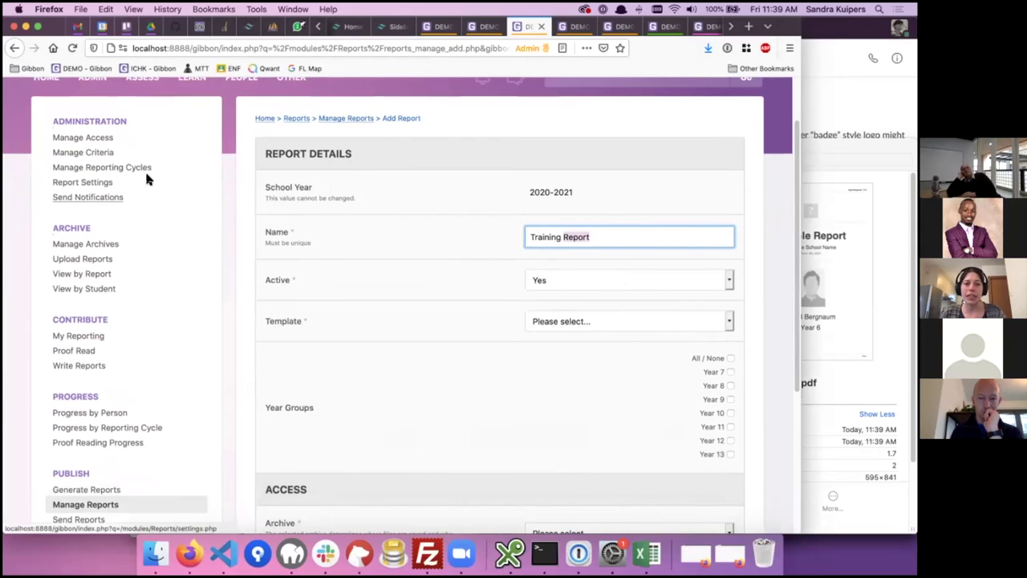
Set the new report's template to Training.
{"action": "scroll", "coordinate": [403, 304], "scroll_direction": "down", "scroll_amount": 1}
{"action": "left_click", "coordinate": [636, 215]}
{"action": "left_click", "coordinate": [465, 313]}
{"action": "left_click", "coordinate": [556, 310]}
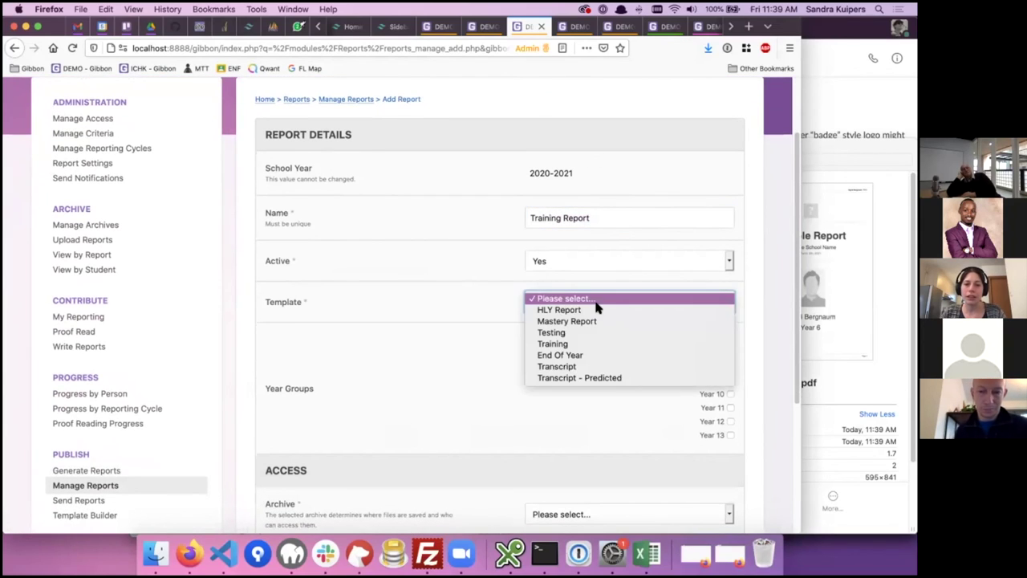
{"action": "left_click", "coordinate": [616, 343]}
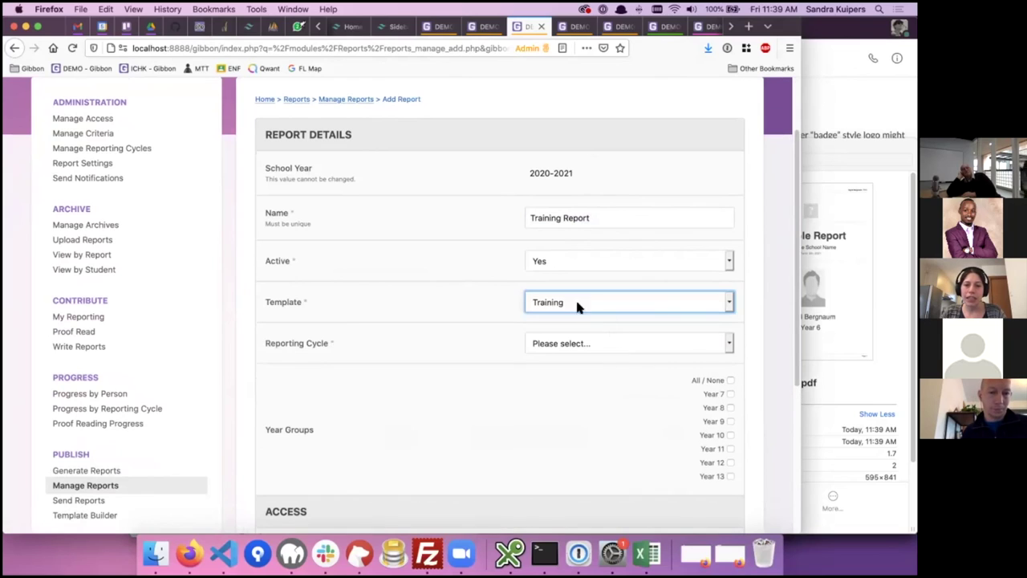
Set the report's Reporting Cycle to Training and include the Year 7 year group.
{"action": "scroll", "coordinate": [490, 385], "scroll_direction": "down", "scroll_amount": 3}
{"action": "left_click", "coordinate": [570, 253]}
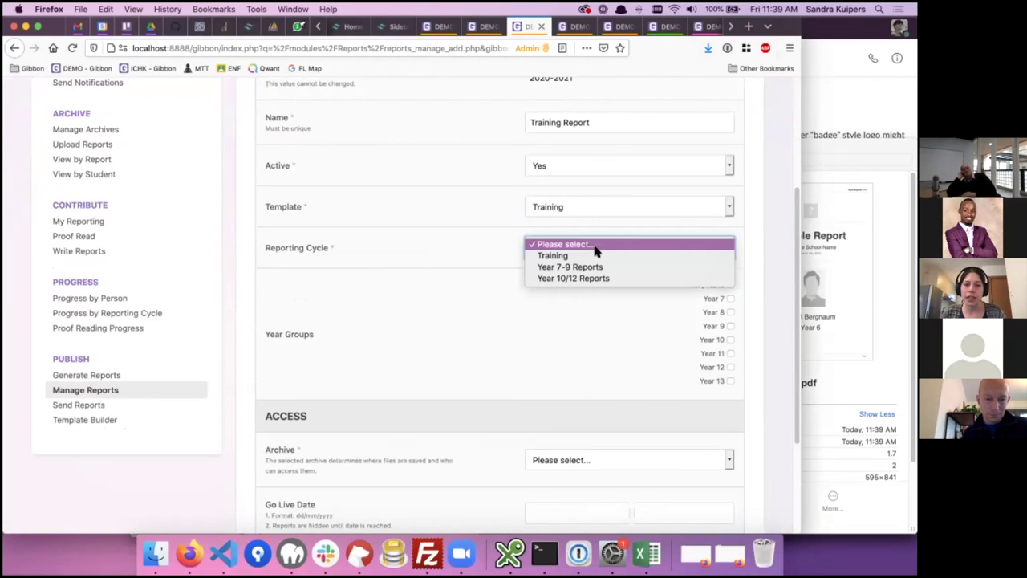
{"action": "left_click", "coordinate": [595, 255]}
{"action": "scroll", "coordinate": [725, 314], "scroll_direction": "up", "scroll_amount": 1}
{"action": "left_click", "coordinate": [721, 318]}
{"action": "scroll", "coordinate": [607, 383], "scroll_direction": "down", "scroll_amount": 1}
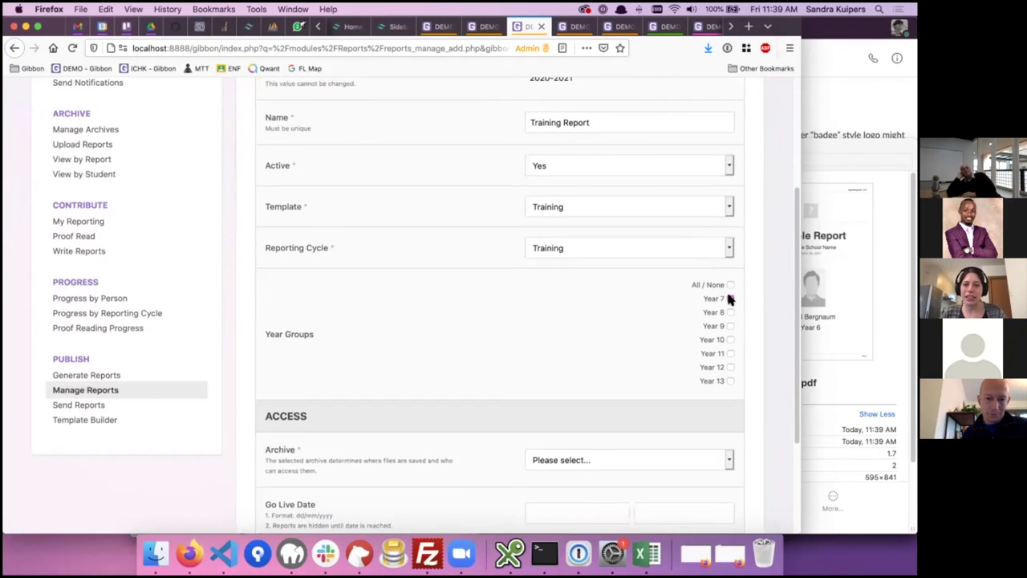
Set the Training Report's archive to Default Archive.
{"action": "scroll", "coordinate": [518, 339], "scroll_direction": "down", "scroll_amount": 6}
{"action": "left_click", "coordinate": [615, 324]}
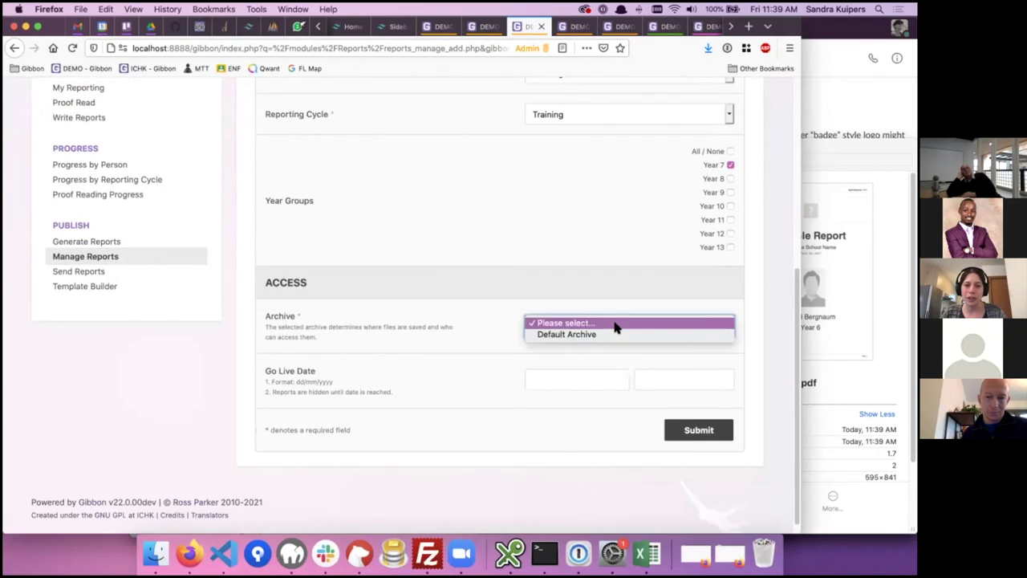
{"action": "left_click", "coordinate": [608, 334]}
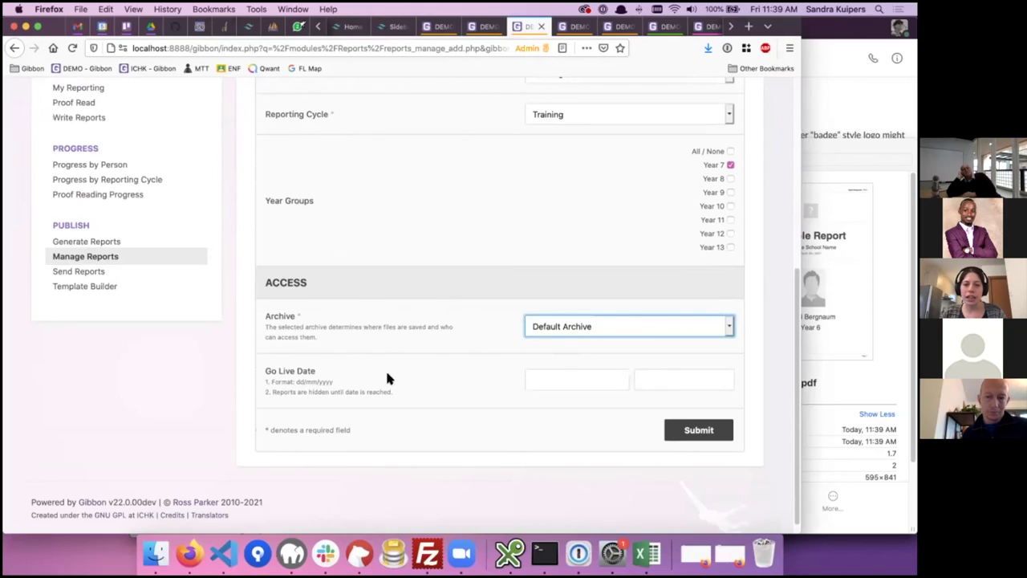
{"action": "scroll", "coordinate": [317, 357], "scroll_direction": "up", "scroll_amount": 1}
{"action": "left_click_drag", "start_coordinate": [317, 356], "coordinate": [340, 365]}
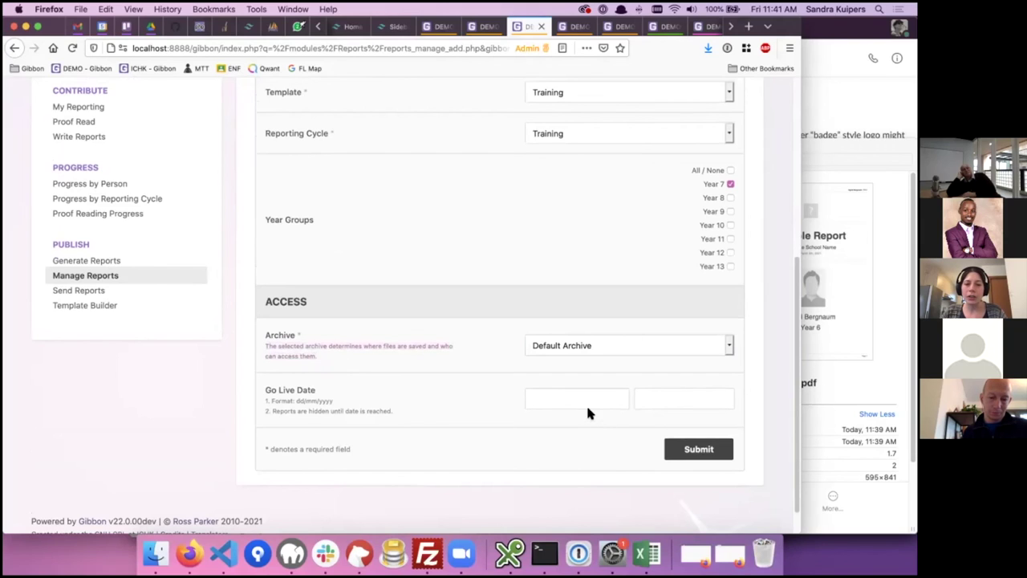
Set the report's Go Live Date to 15/04/2021 at 12:00 and submit the new report.
{"action": "left_click", "coordinate": [609, 394]}
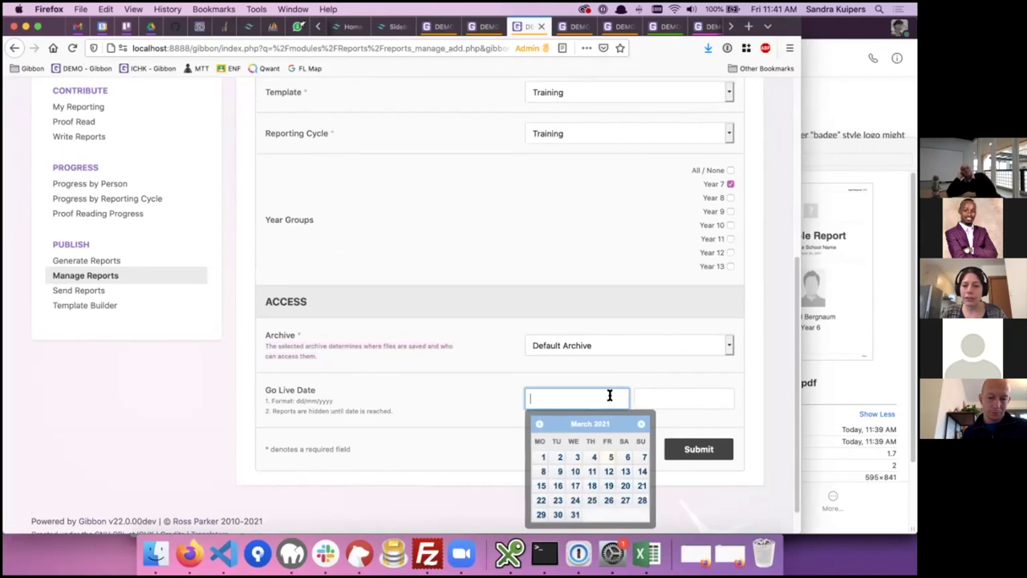
{"action": "left_click", "coordinate": [609, 486]}
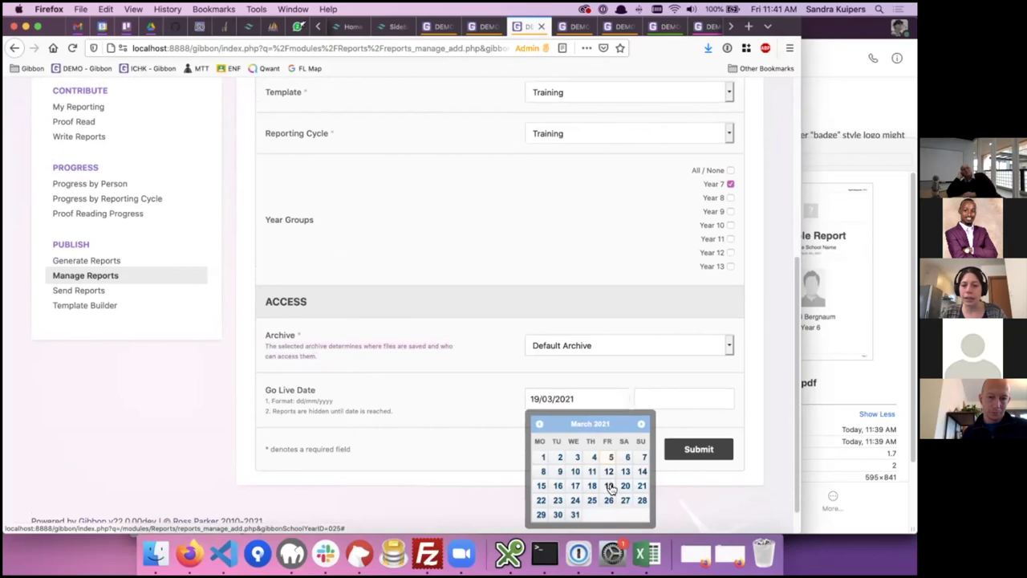
{"action": "left_click", "coordinate": [671, 398]}
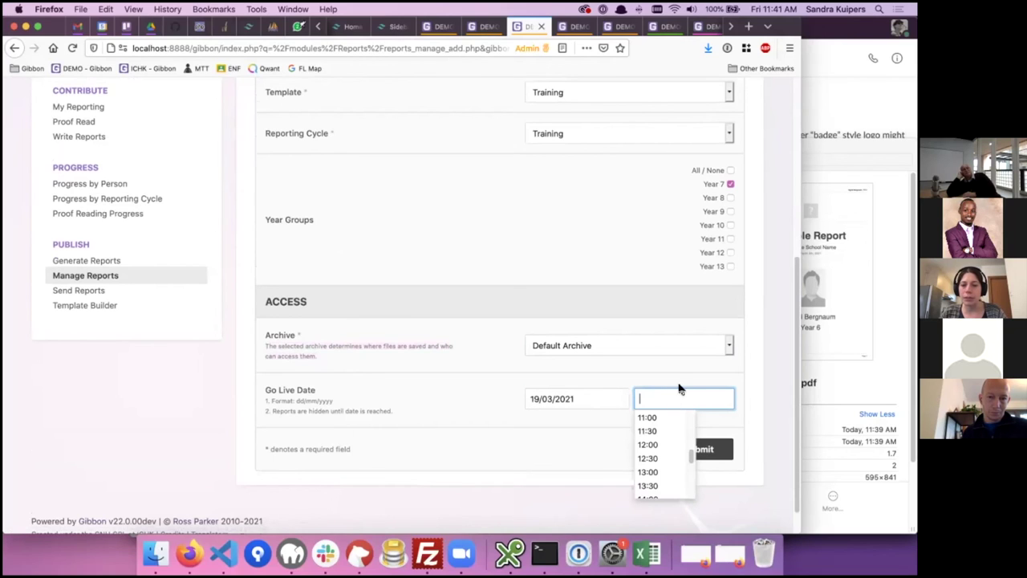
{"action": "left_click", "coordinate": [649, 447]}
{"action": "left_click", "coordinate": [599, 402]}
{"action": "left_click", "coordinate": [642, 424]}
{"action": "left_click", "coordinate": [594, 486]}
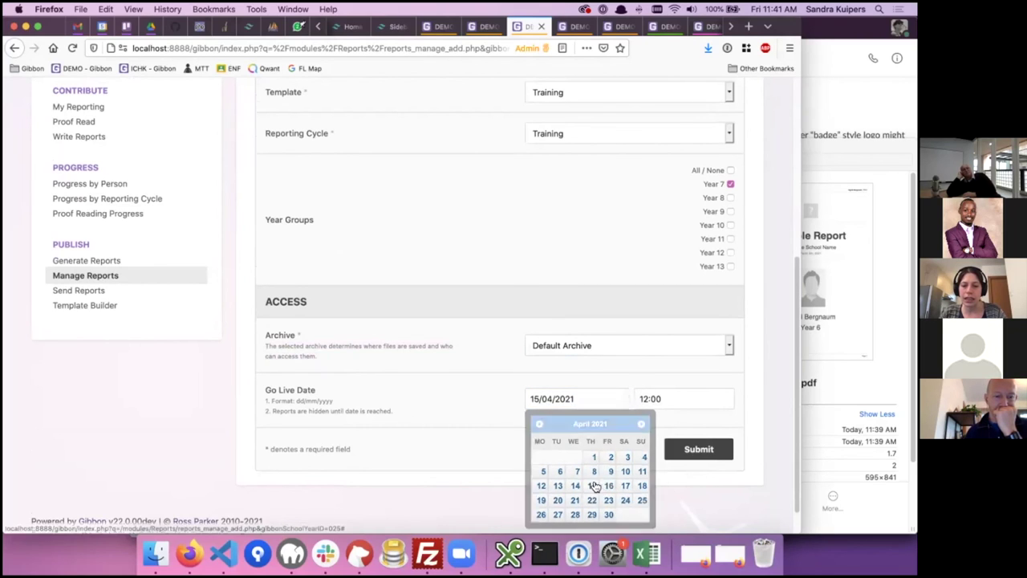
{"action": "left_click", "coordinate": [706, 450]}
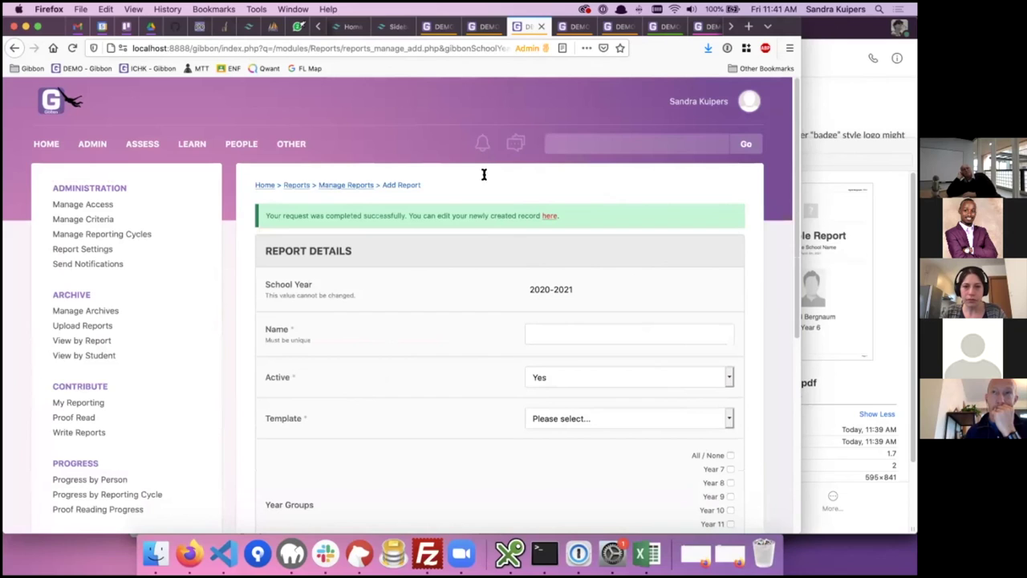
Leave the add form for Manage Reports, go to Generate Reports and open the Training Report's single-student list for Year 7.
{"action": "left_click", "coordinate": [339, 188]}
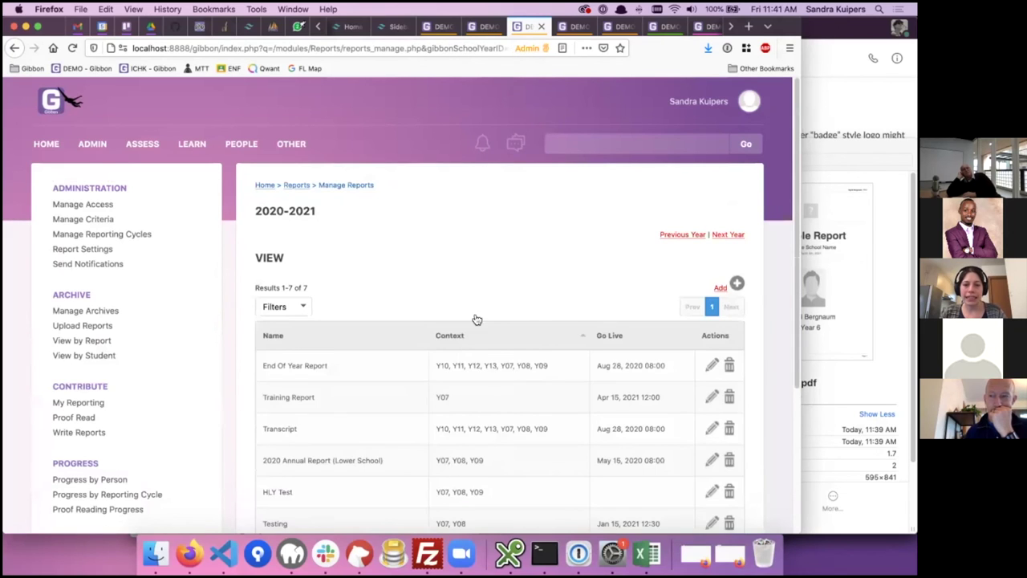
{"action": "scroll", "coordinate": [462, 318], "scroll_direction": "down", "scroll_amount": 3}
{"action": "left_click", "coordinate": [86, 451]}
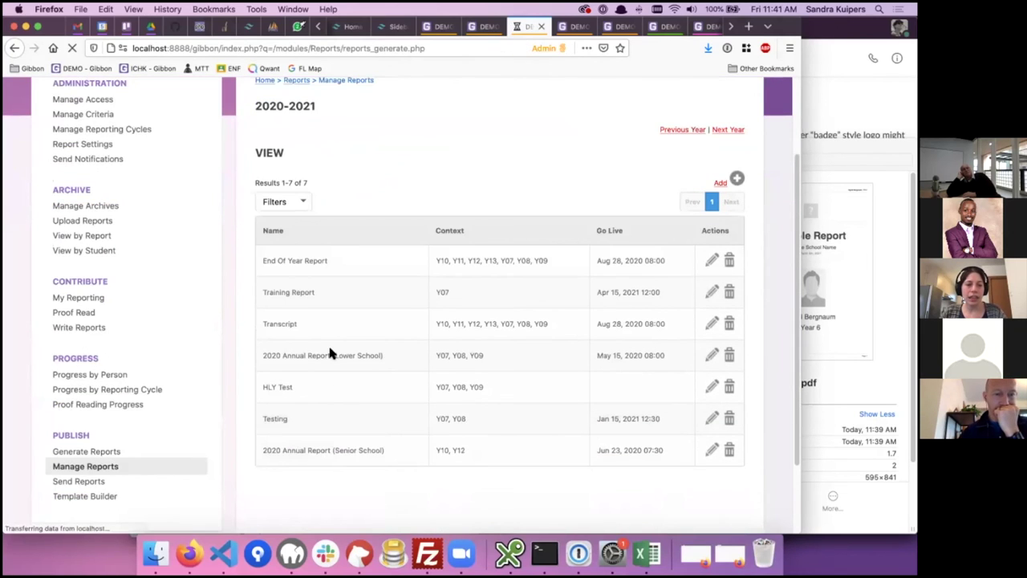
{"action": "scroll", "coordinate": [401, 321], "scroll_direction": "down", "scroll_amount": 4}
{"action": "scroll", "coordinate": [383, 414], "scroll_direction": "up", "scroll_amount": 3}
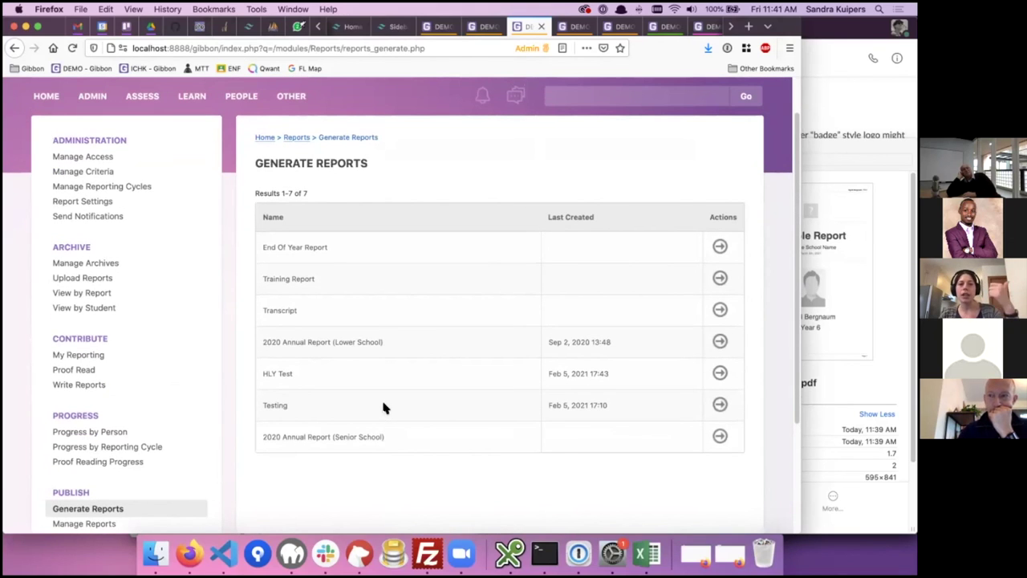
{"action": "left_click", "coordinate": [720, 279]}
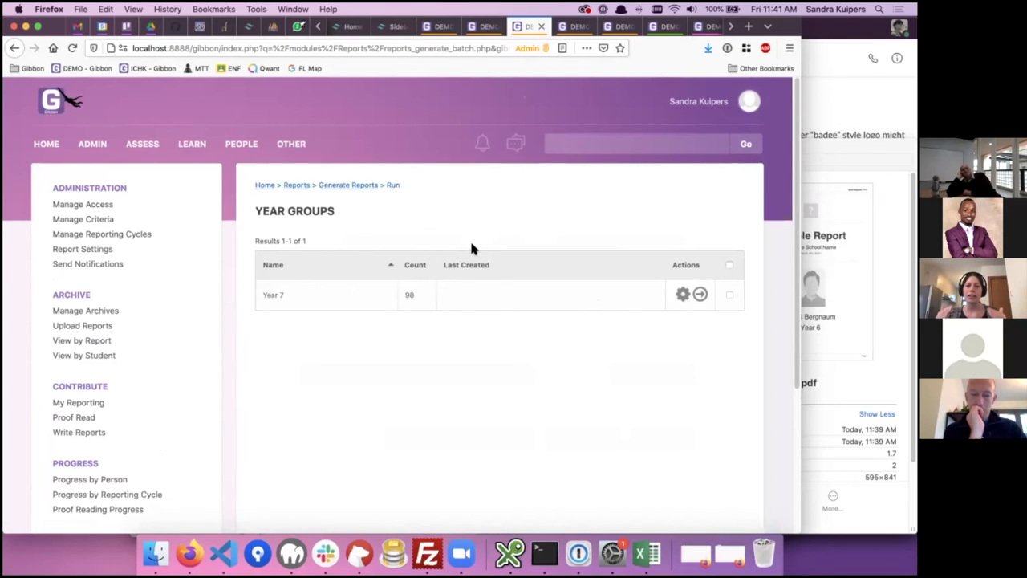
{"action": "left_click", "coordinate": [700, 295]}
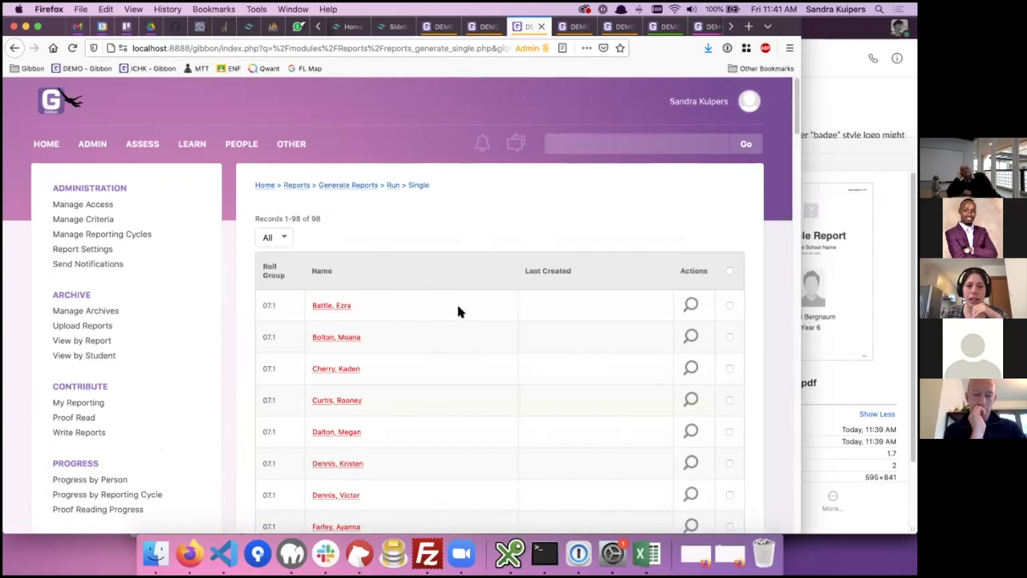
Find the intended roll group 07.1 student by searching the page for their first name, and select only that student.
{"action": "scroll", "coordinate": [433, 297], "scroll_direction": "down", "scroll_amount": 1}
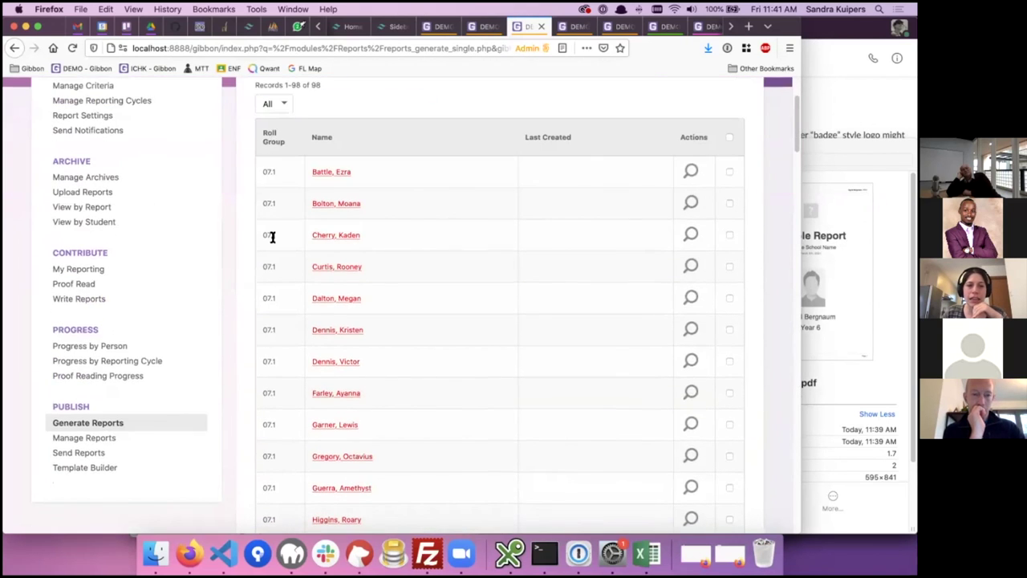
{"action": "scroll", "coordinate": [272, 236], "scroll_direction": "down", "scroll_amount": 20}
{"action": "scroll", "coordinate": [272, 268], "scroll_direction": "down", "scroll_amount": 5}
{"action": "scroll", "coordinate": [272, 268], "scroll_direction": "up", "scroll_amount": 7}
{"action": "scroll", "coordinate": [272, 268], "scroll_direction": "down", "scroll_amount": 10}
{"action": "scroll", "coordinate": [444, 306], "scroll_direction": "down", "scroll_amount": 15}
{"action": "key", "text": "super+f"}
{"action": "type", "text": "p"}
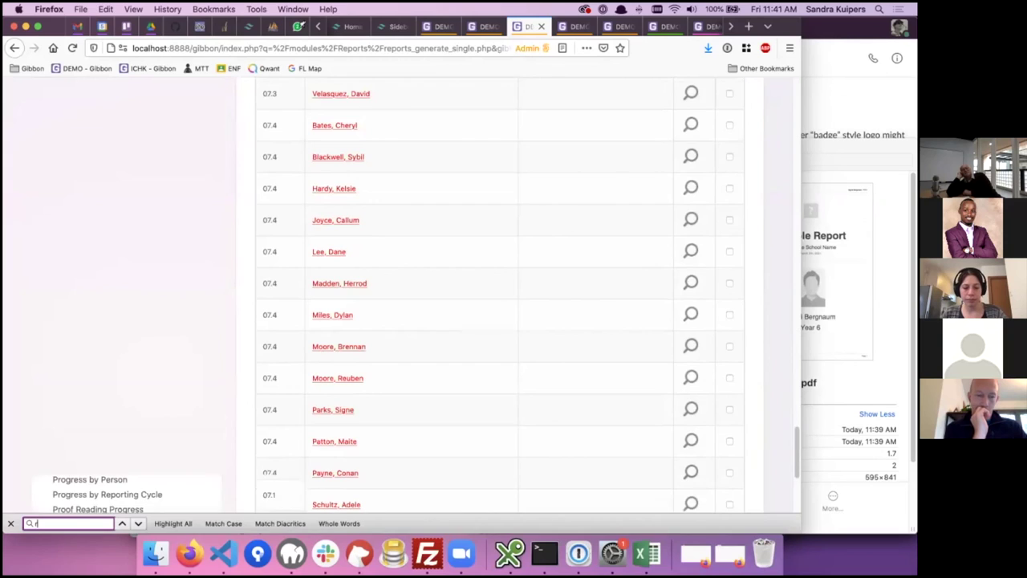
{"action": "type", "text": "ees"}
{"action": "left_click", "coordinate": [277, 299]}
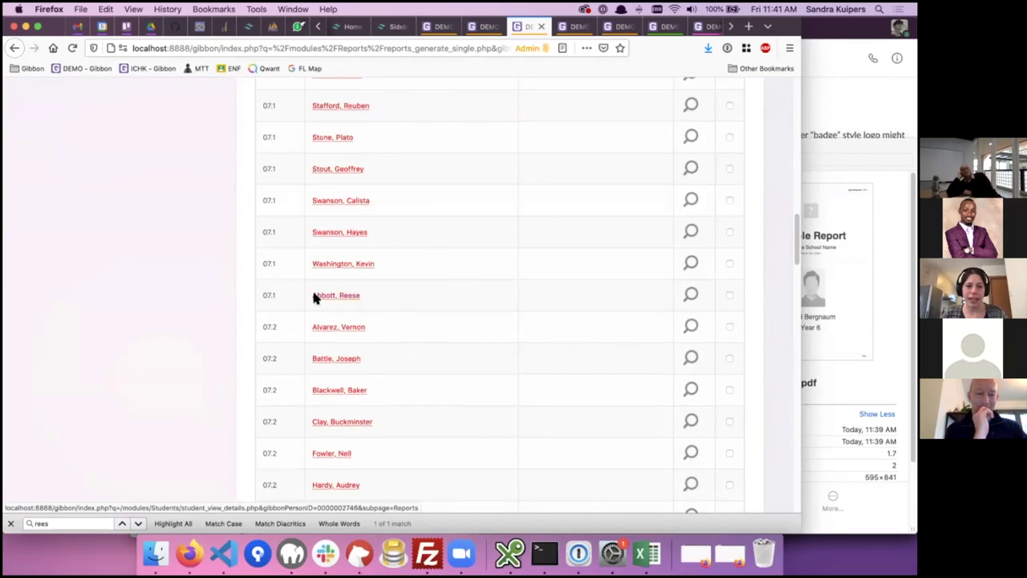
{"action": "left_click", "coordinate": [729, 296]}
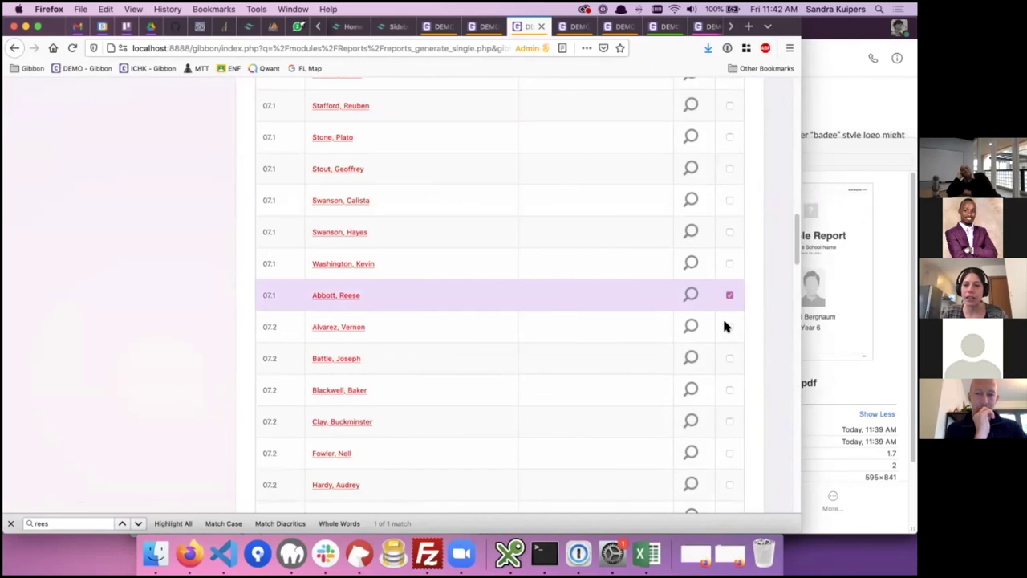
Generate the selected student's report as a Draft and confirm the action.
{"action": "scroll", "coordinate": [722, 321], "scroll_direction": "up", "scroll_amount": 15}
{"action": "left_click", "coordinate": [638, 238]}
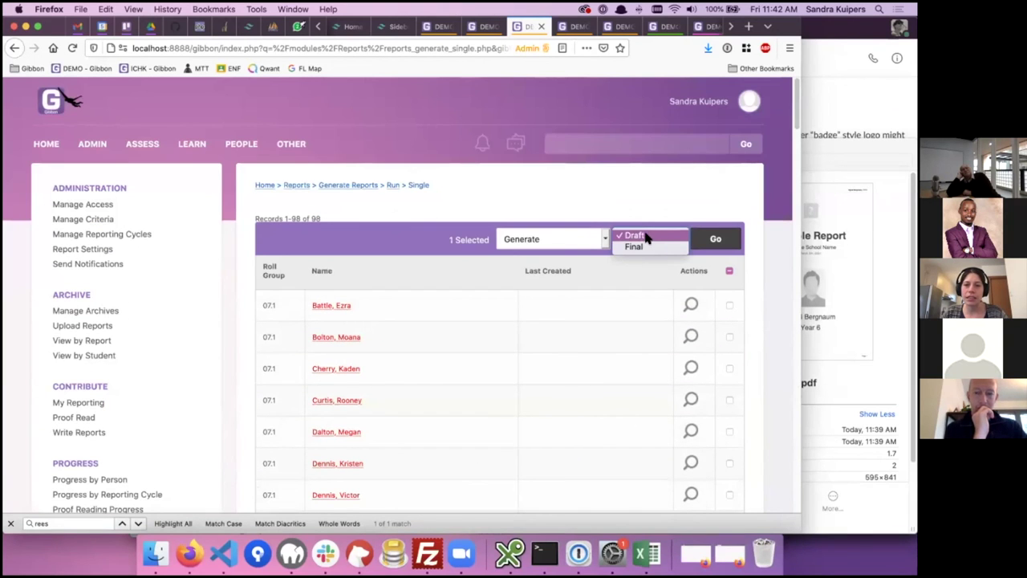
{"action": "left_click", "coordinate": [650, 186]}
{"action": "left_click", "coordinate": [639, 240]}
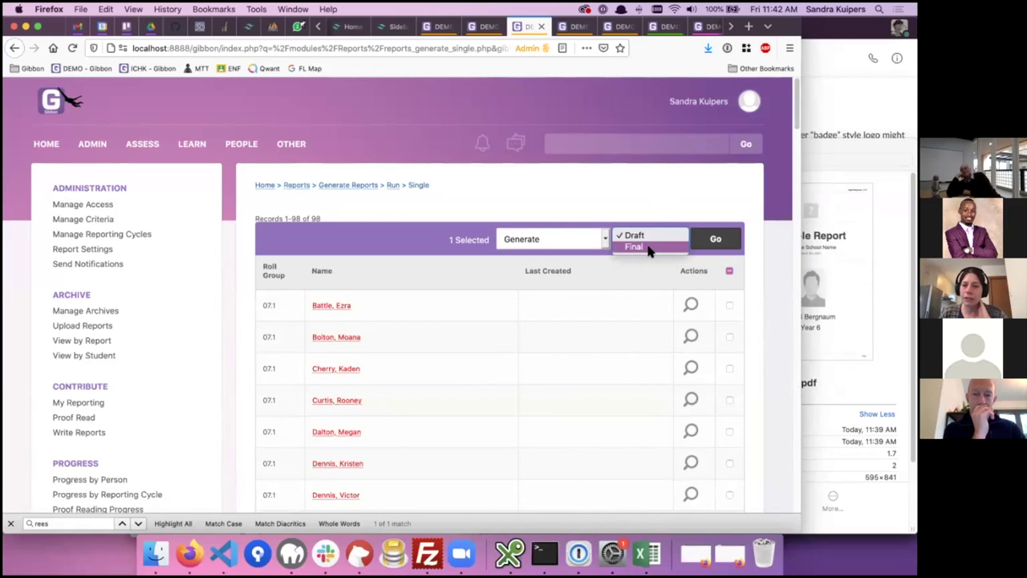
{"action": "left_click", "coordinate": [642, 236]}
{"action": "left_click", "coordinate": [715, 239]}
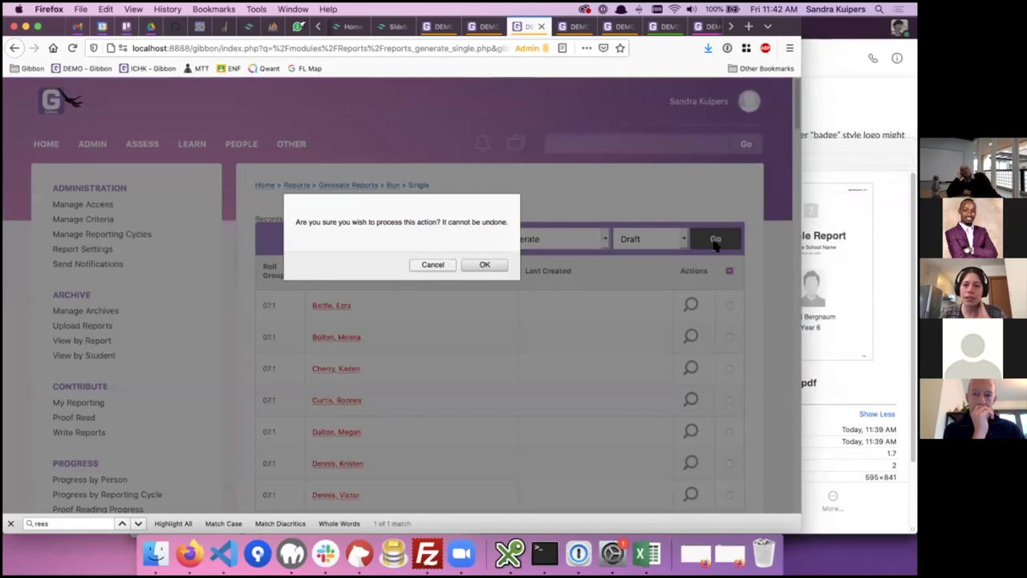
{"action": "left_click", "coordinate": [485, 266]}
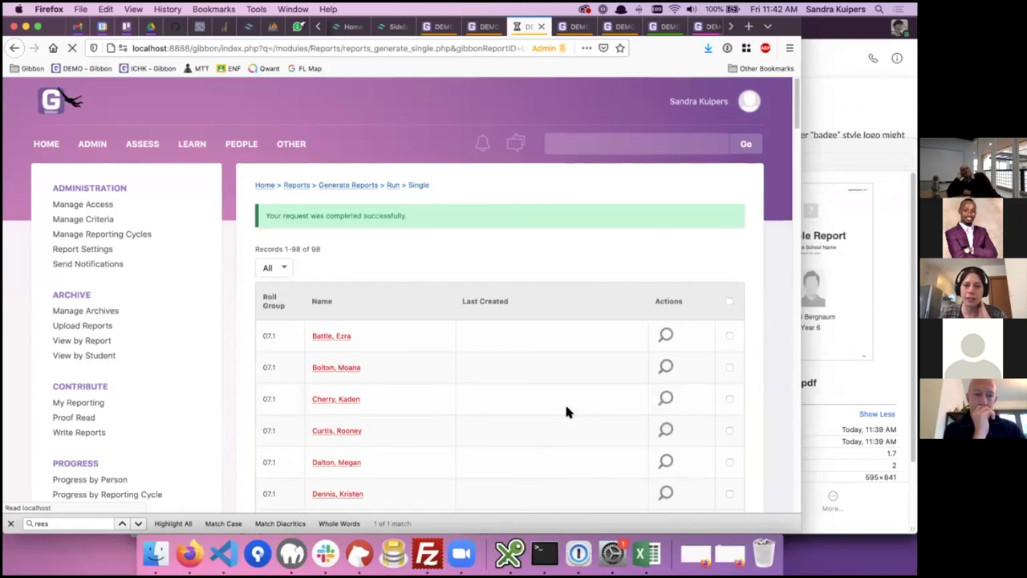
Locate the student's newly generated draft report and open its downloaded PDF in Preview.
{"action": "scroll", "coordinate": [564, 402], "scroll_direction": "down", "scroll_amount": 10}
{"action": "scroll", "coordinate": [565, 420], "scroll_direction": "down", "scroll_amount": 10}
{"action": "scroll", "coordinate": [567, 422], "scroll_direction": "up", "scroll_amount": 4}
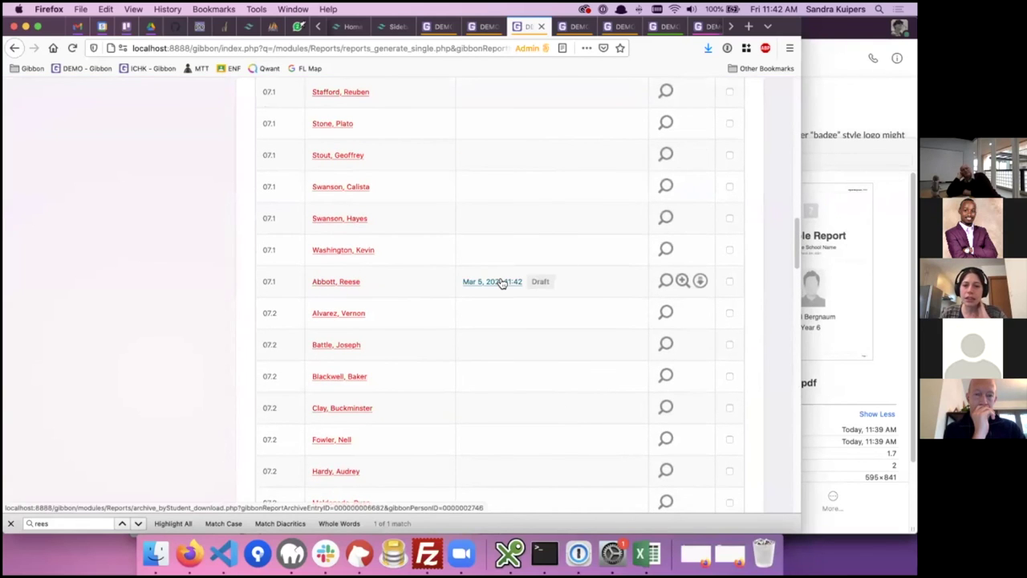
{"action": "left_click", "coordinate": [707, 48]}
{"action": "left_click", "coordinate": [548, 77]}
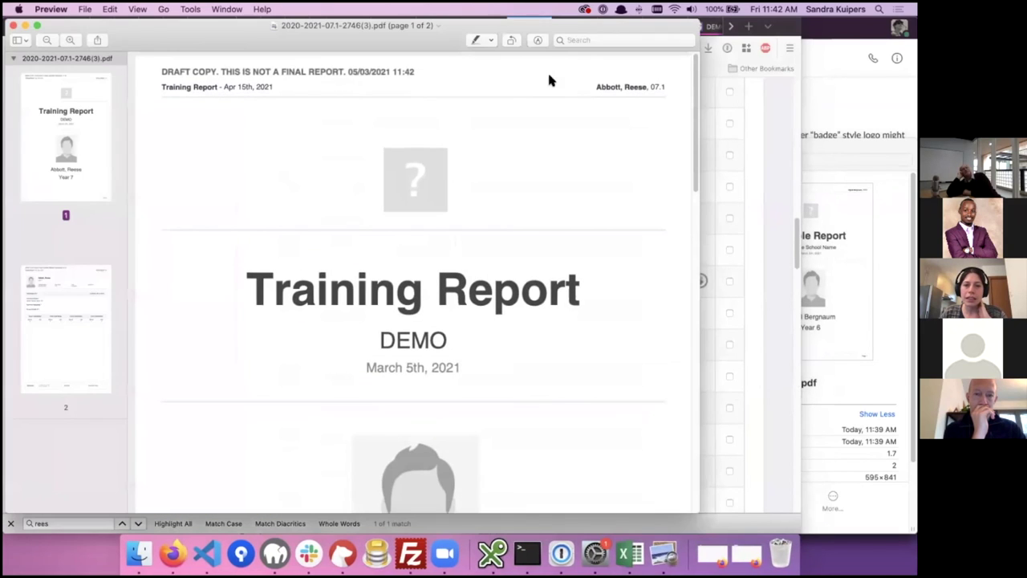
{"action": "left_click_drag", "start_coordinate": [527, 26], "coordinate": [627, 24]}
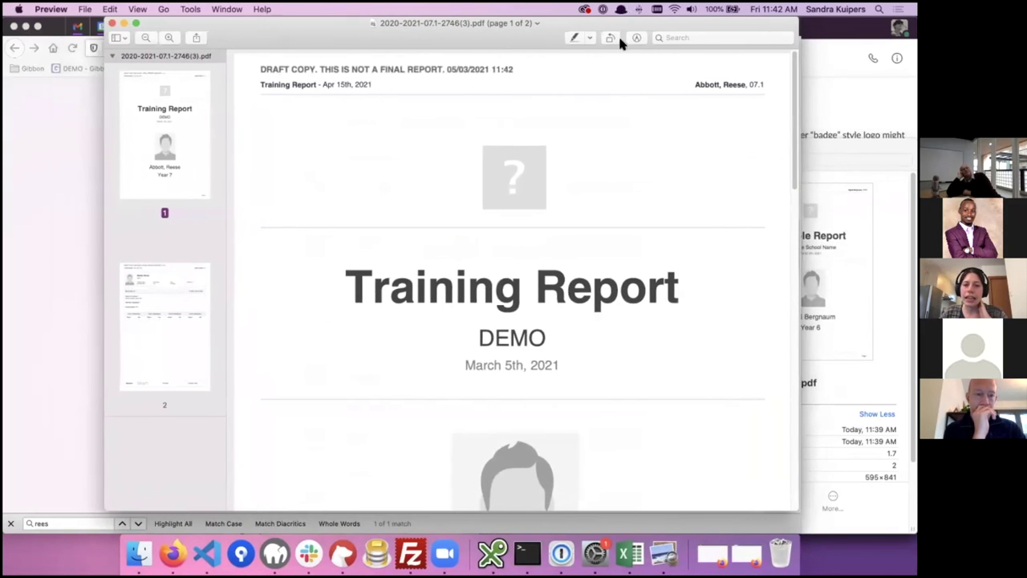
Examine the draft's cover page: the report title, school name, date and the student details in the header.
{"action": "scroll", "coordinate": [486, 241], "scroll_direction": "down", "scroll_amount": 10}
{"action": "scroll", "coordinate": [504, 297], "scroll_direction": "up", "scroll_amount": 6}
{"action": "scroll", "coordinate": [506, 305], "scroll_direction": "up", "scroll_amount": 3}
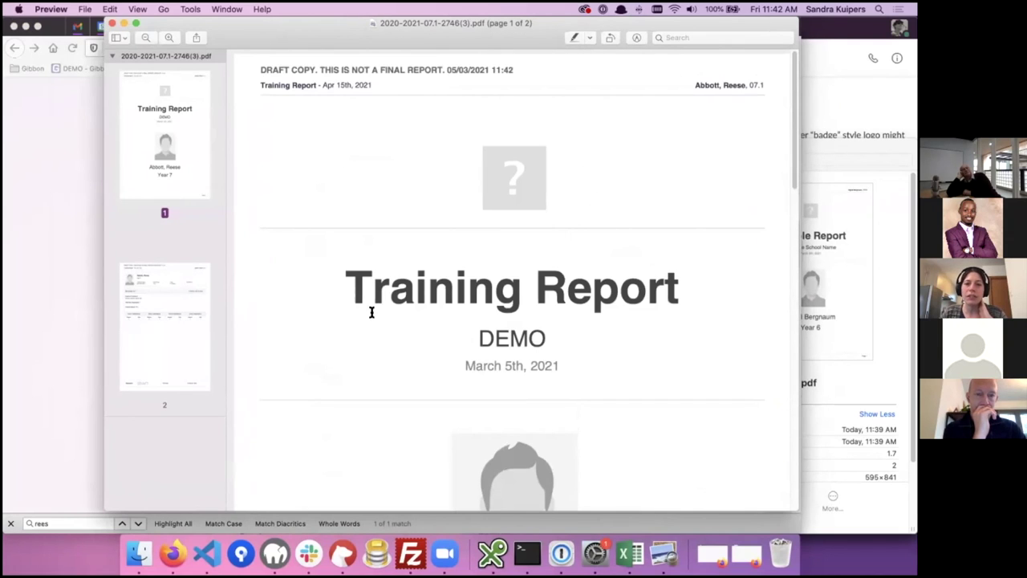
{"action": "mouse_move", "coordinate": [348, 285]}
{"action": "left_mouse_down"}
{"action": "mouse_move", "coordinate": [687, 286]}
{"action": "mouse_move", "coordinate": [344, 286]}
{"action": "left_mouse_up"}
{"action": "left_click_drag", "start_coordinate": [480, 339], "coordinate": [546, 338]}
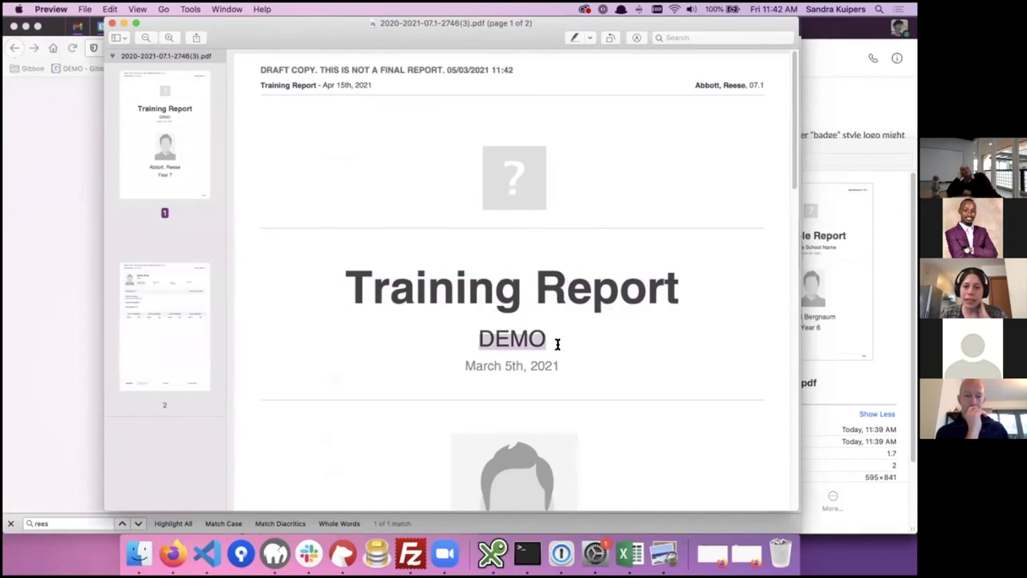
{"action": "left_click", "coordinate": [548, 367]}
{"action": "triple_click", "coordinate": [438, 367]}
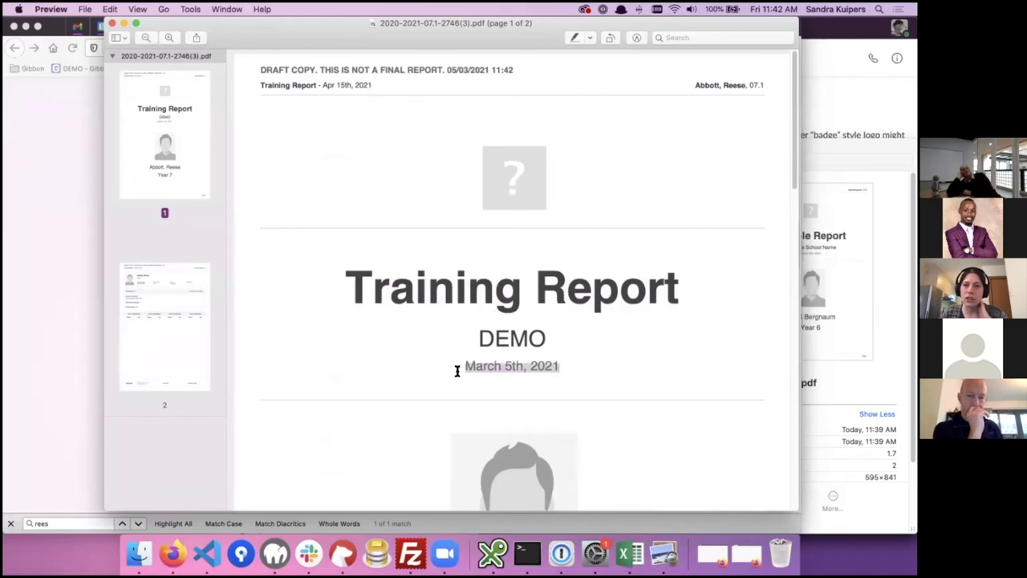
{"action": "left_click", "coordinate": [714, 85]}
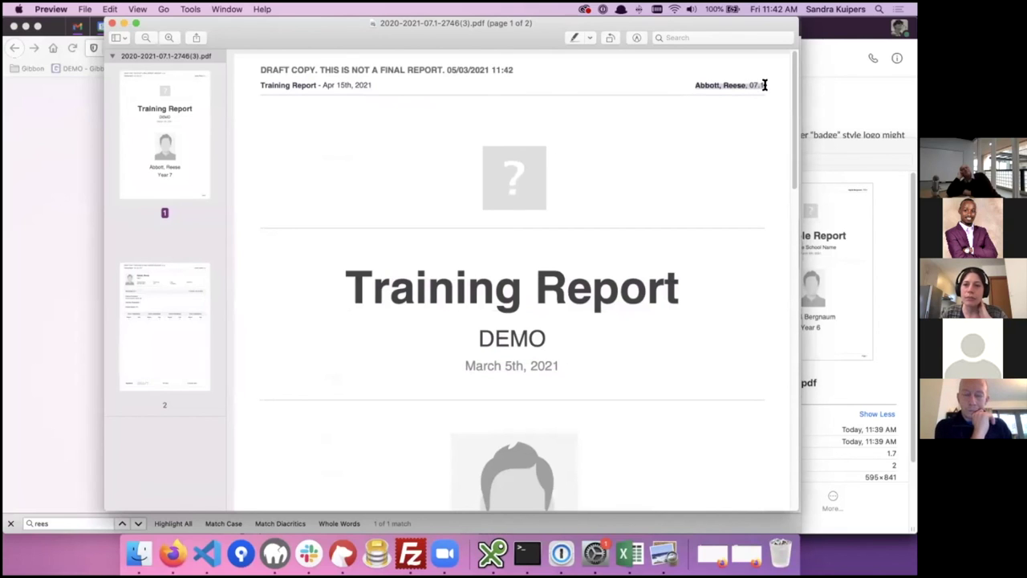
Examine the draft's second page: the student details, the roll group's teachers, the pastoral comment, interview request and percent grade.
{"action": "scroll", "coordinate": [624, 257], "scroll_direction": "down", "scroll_amount": 10}
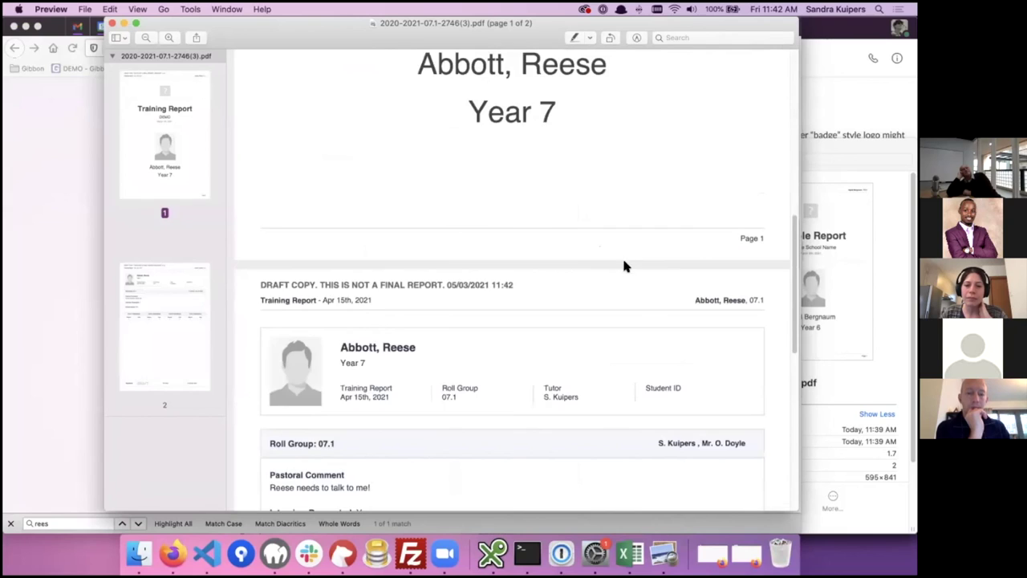
{"action": "scroll", "coordinate": [623, 258], "scroll_direction": "down", "scroll_amount": 2}
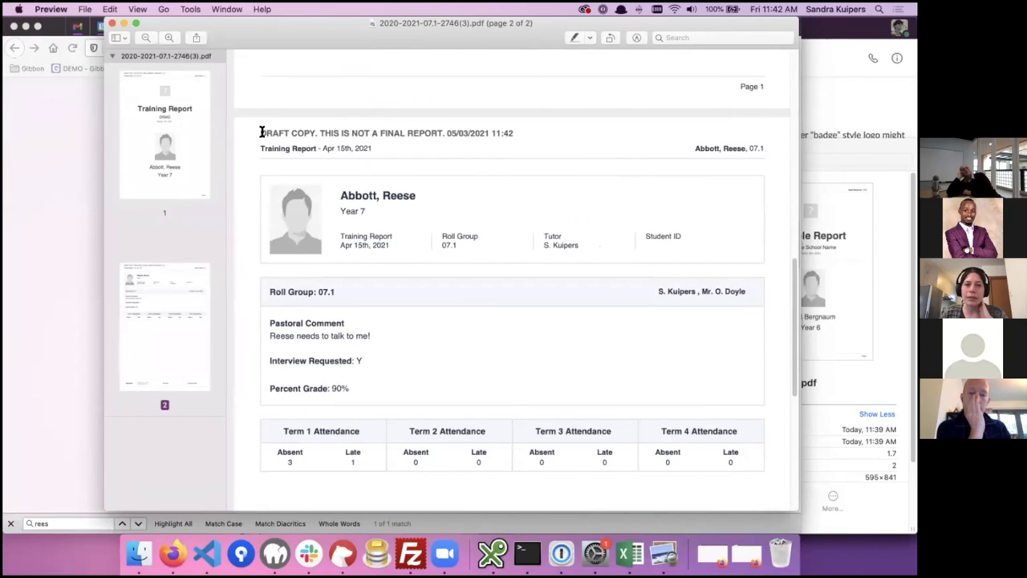
{"action": "left_click_drag", "start_coordinate": [411, 129], "coordinate": [681, 228]}
{"action": "scroll", "coordinate": [281, 154], "scroll_direction": "down", "scroll_amount": 1}
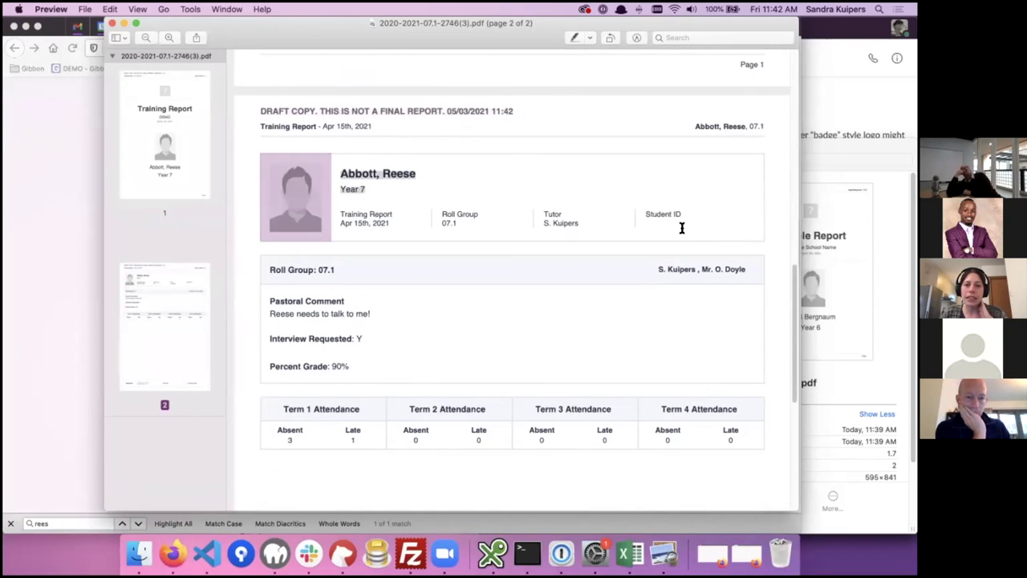
{"action": "left_click", "coordinate": [679, 226]}
{"action": "scroll", "coordinate": [675, 224], "scroll_direction": "down", "scroll_amount": 1}
{"action": "scroll", "coordinate": [670, 217], "scroll_direction": "up", "scroll_amount": 1}
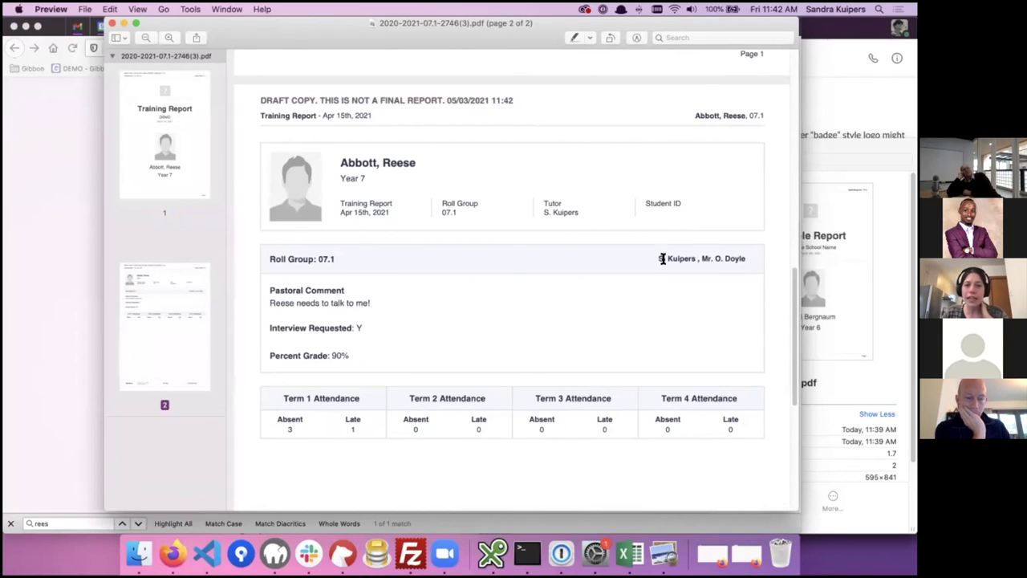
{"action": "left_click_drag", "start_coordinate": [659, 258], "coordinate": [744, 257]}
{"action": "left_click", "coordinate": [409, 297]}
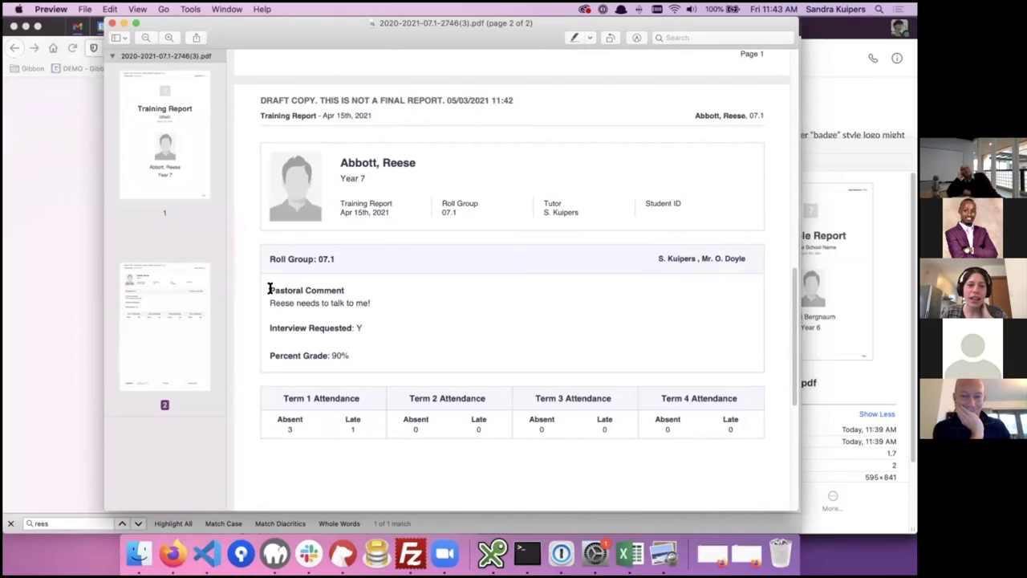
{"action": "left_click_drag", "start_coordinate": [392, 298], "coordinate": [330, 356]}
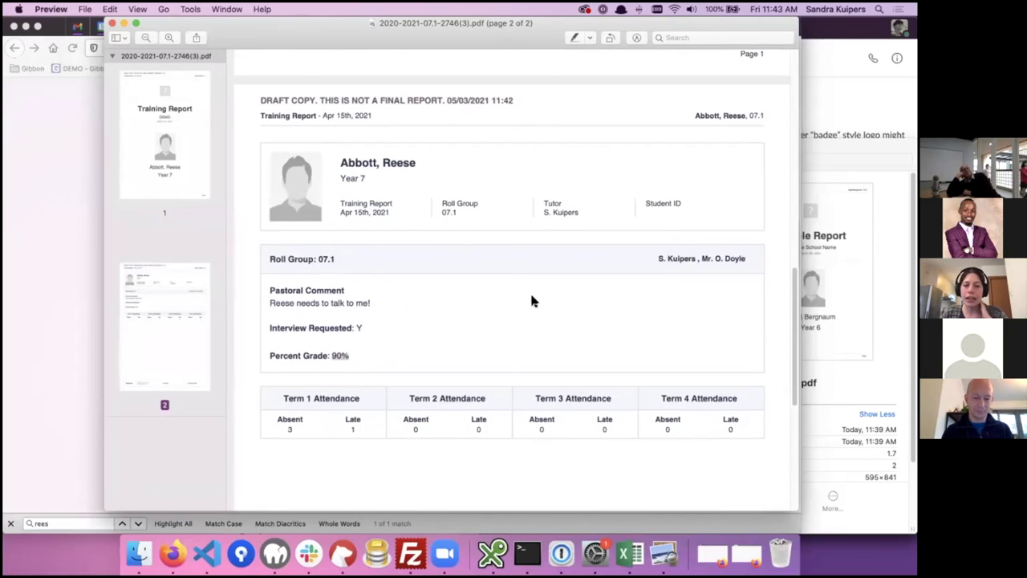
Examine the rest of the second page: the attendance table by term and the signature block at the page's end.
{"action": "scroll", "coordinate": [528, 301], "scroll_direction": "down", "scroll_amount": 1}
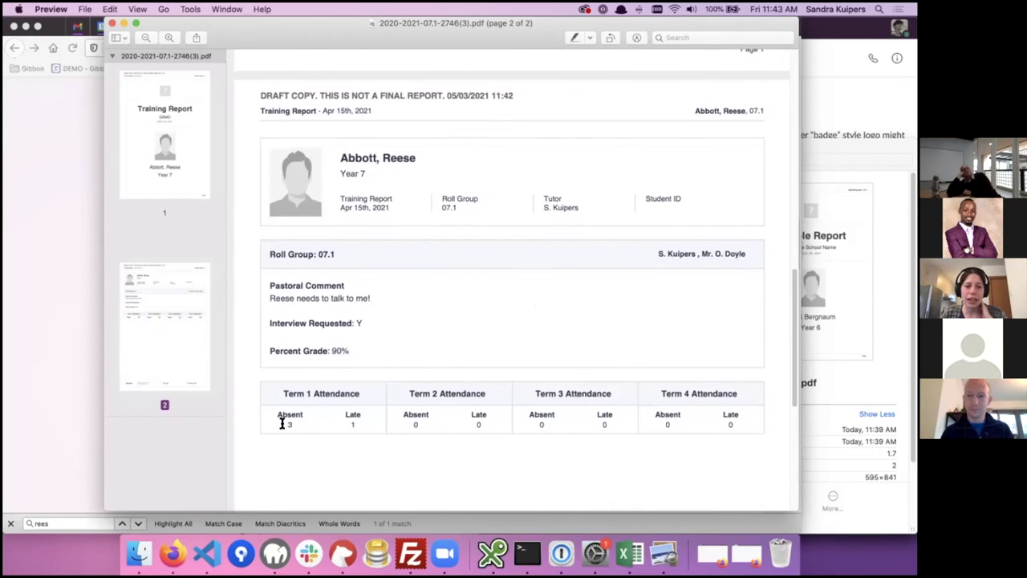
{"action": "scroll", "coordinate": [305, 392], "scroll_direction": "down", "scroll_amount": 2}
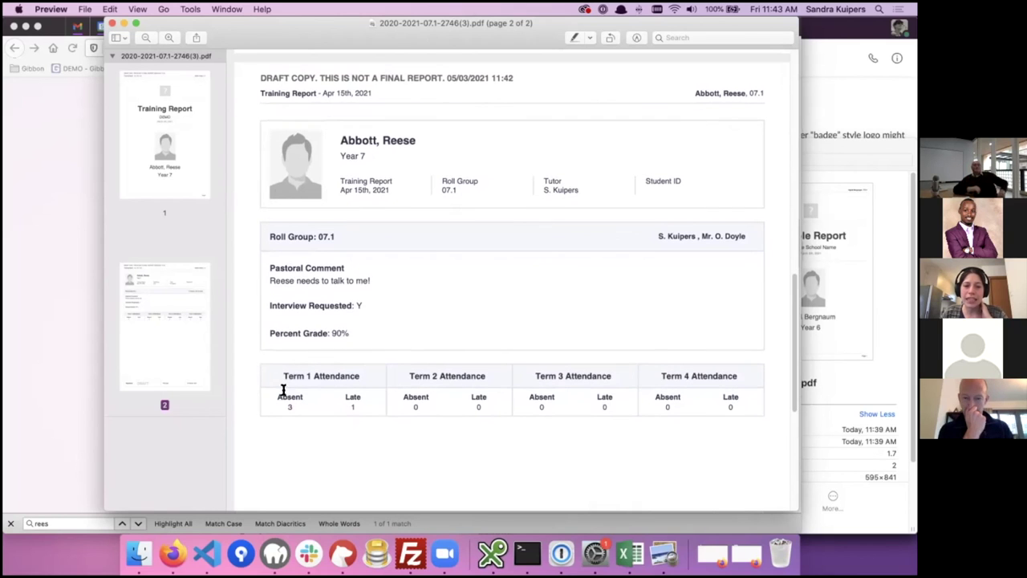
{"action": "scroll", "coordinate": [298, 430], "scroll_direction": "down", "scroll_amount": 5}
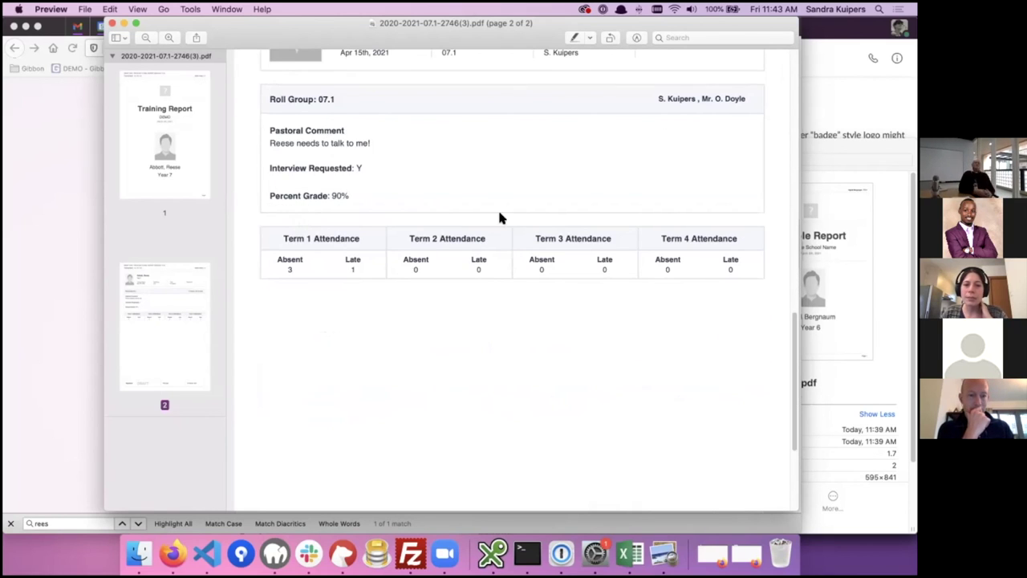
{"action": "scroll", "coordinate": [690, 308], "scroll_direction": "down", "scroll_amount": 7}
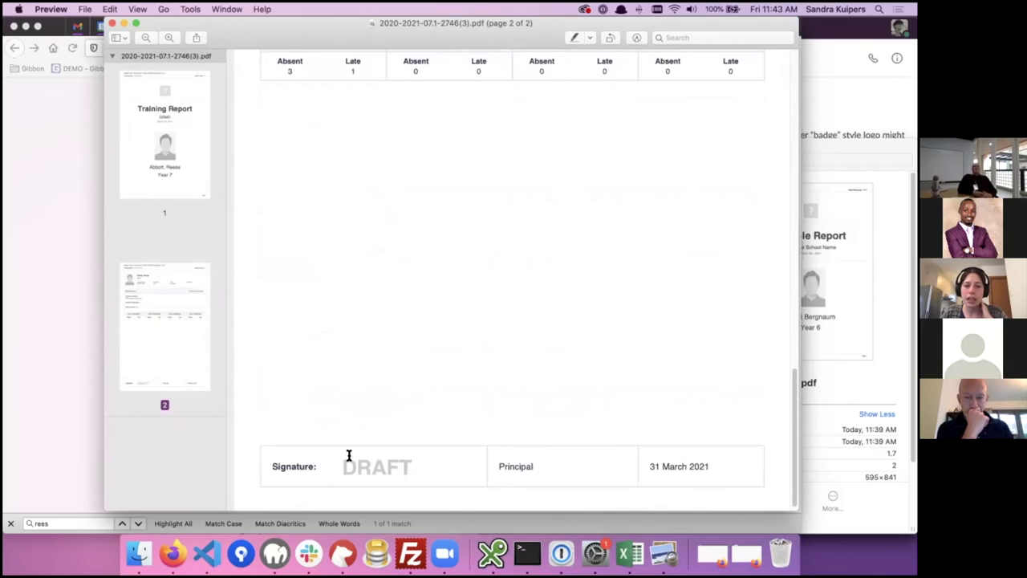
{"action": "mouse_move", "coordinate": [410, 467]}
{"action": "left_mouse_down"}
{"action": "mouse_move", "coordinate": [320, 466]}
{"action": "mouse_move", "coordinate": [456, 471]}
{"action": "left_mouse_up"}
{"action": "left_click", "coordinate": [420, 450]}
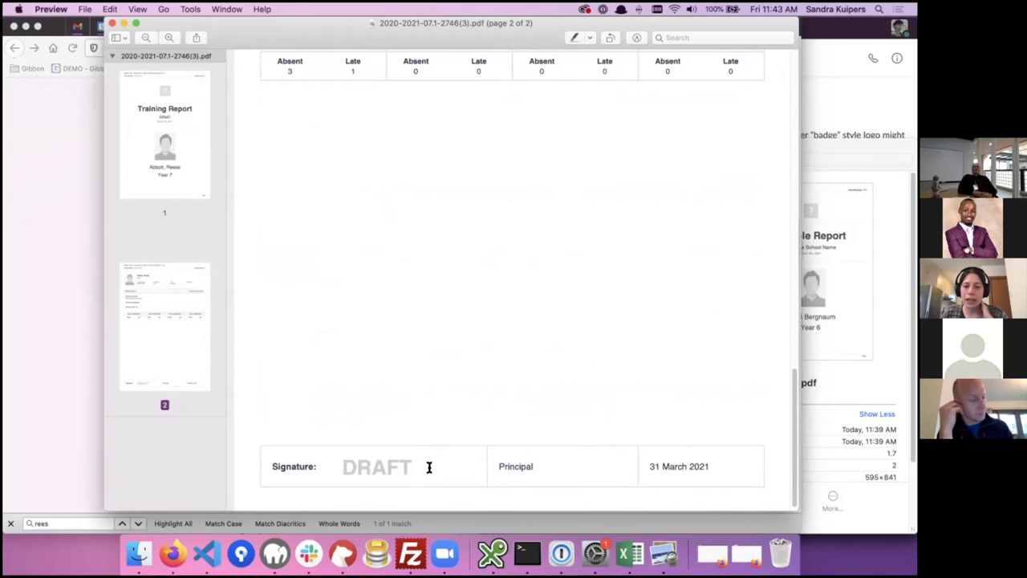
{"action": "scroll", "coordinate": [388, 463], "scroll_direction": "down", "scroll_amount": 1}
{"action": "scroll", "coordinate": [470, 436], "scroll_direction": "up", "scroll_amount": 10}
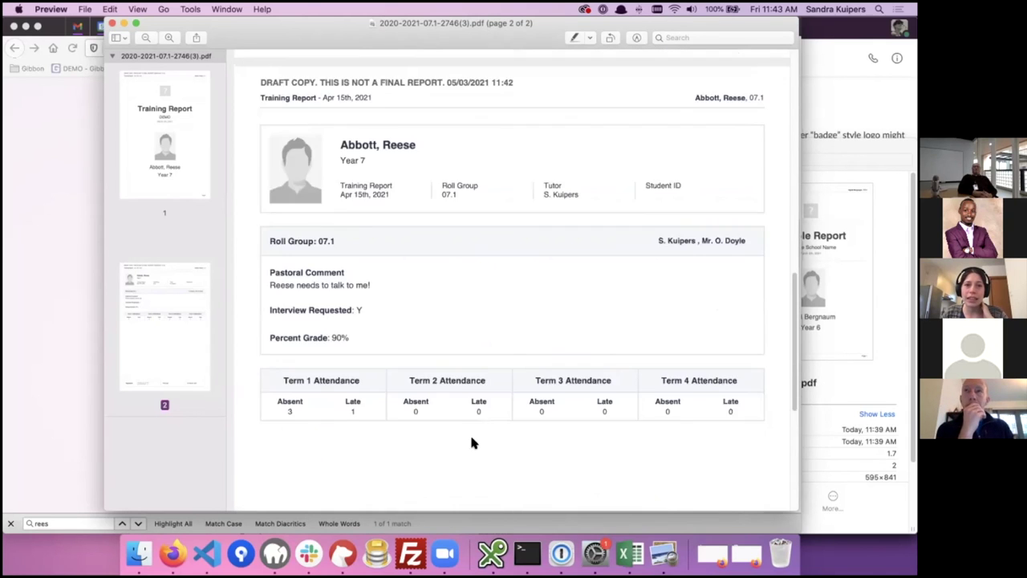
{"action": "scroll", "coordinate": [462, 426], "scroll_direction": "down", "scroll_amount": 10}
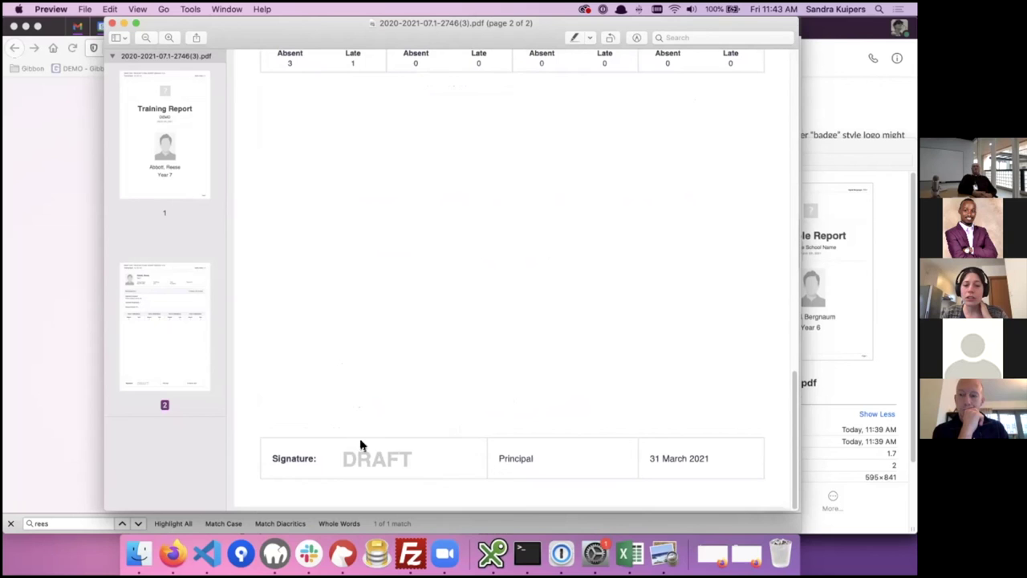
Go back to the cover page, review its report title, school name and date, and close the draft PDF.
{"action": "scroll", "coordinate": [526, 446], "scroll_direction": "up", "scroll_amount": 15}
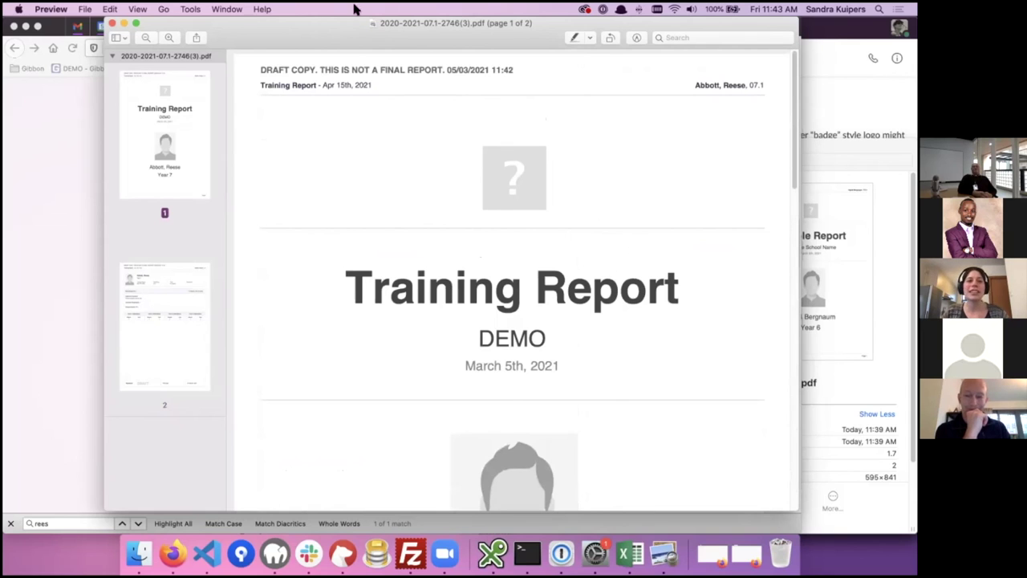
{"action": "left_click_drag", "start_coordinate": [329, 28], "coordinate": [362, 20]}
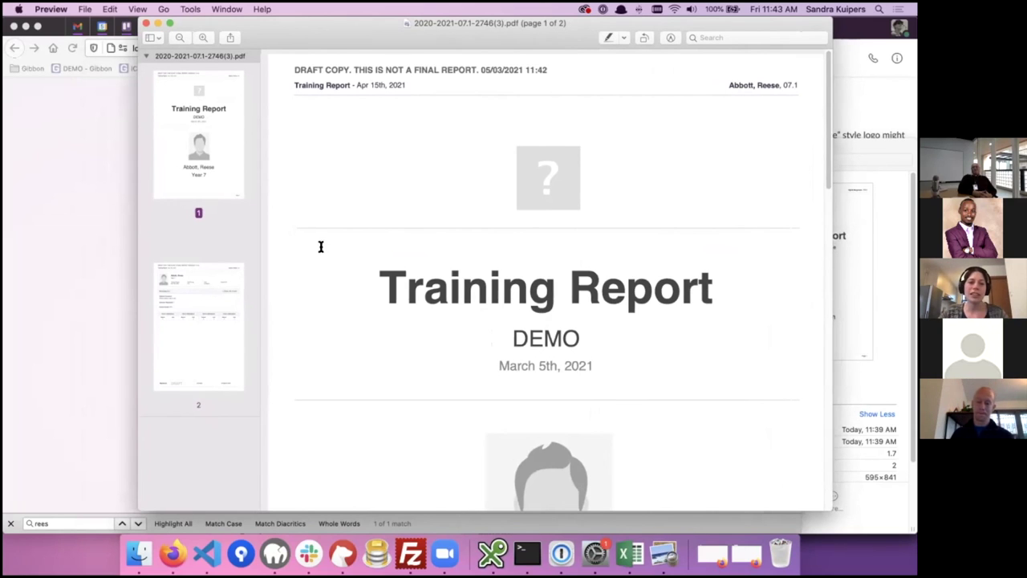
{"action": "left_click_drag", "start_coordinate": [476, 275], "coordinate": [644, 371]}
{"action": "left_click", "coordinate": [651, 359]}
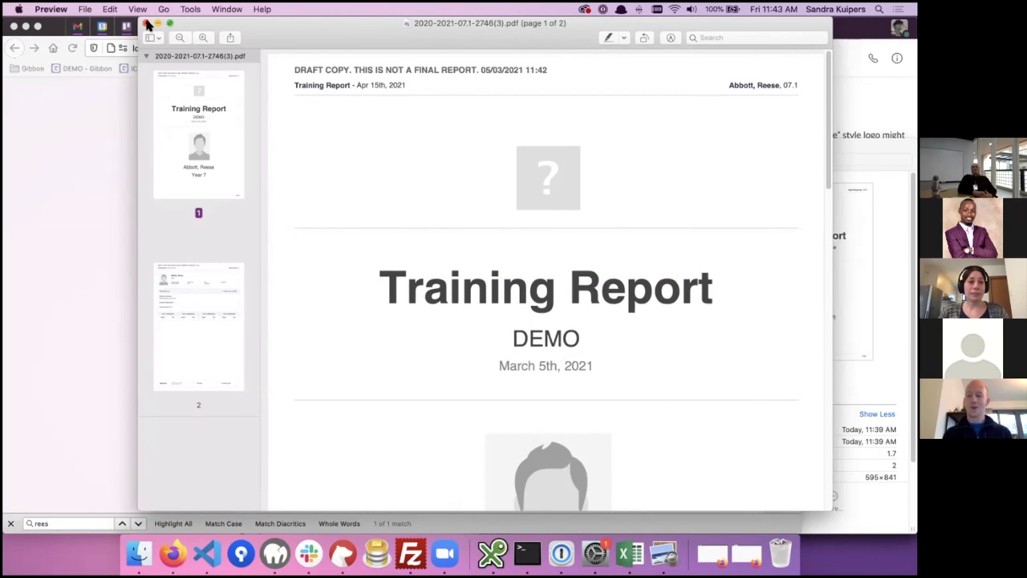
{"action": "key", "text": "super+w"}
Open Gibbon's Send Reports page in Firefox and check which reports it lists.
{"action": "scroll", "coordinate": [161, 313], "scroll_direction": "up", "scroll_amount": 10}
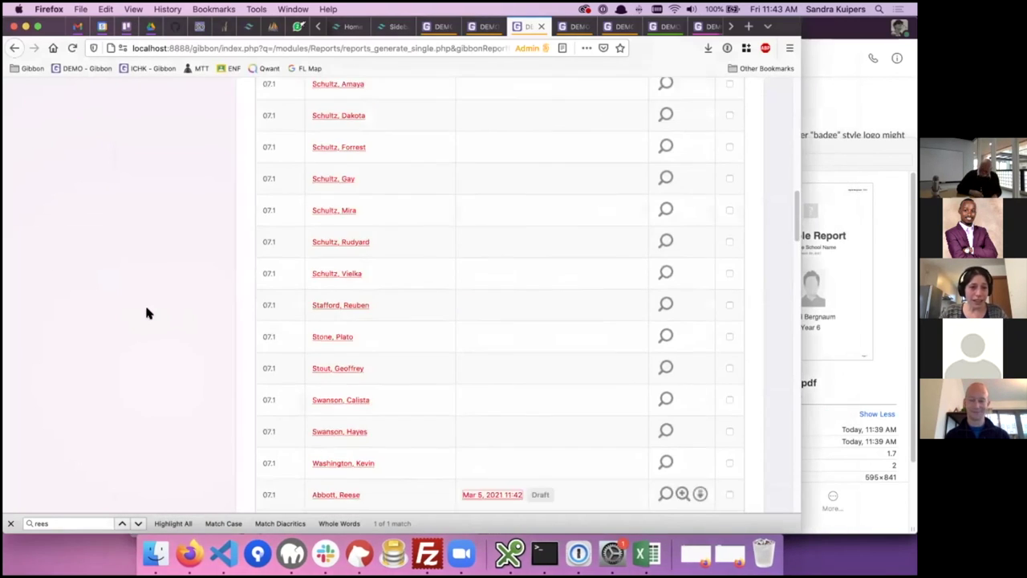
{"action": "scroll", "coordinate": [162, 317], "scroll_direction": "down", "scroll_amount": 2}
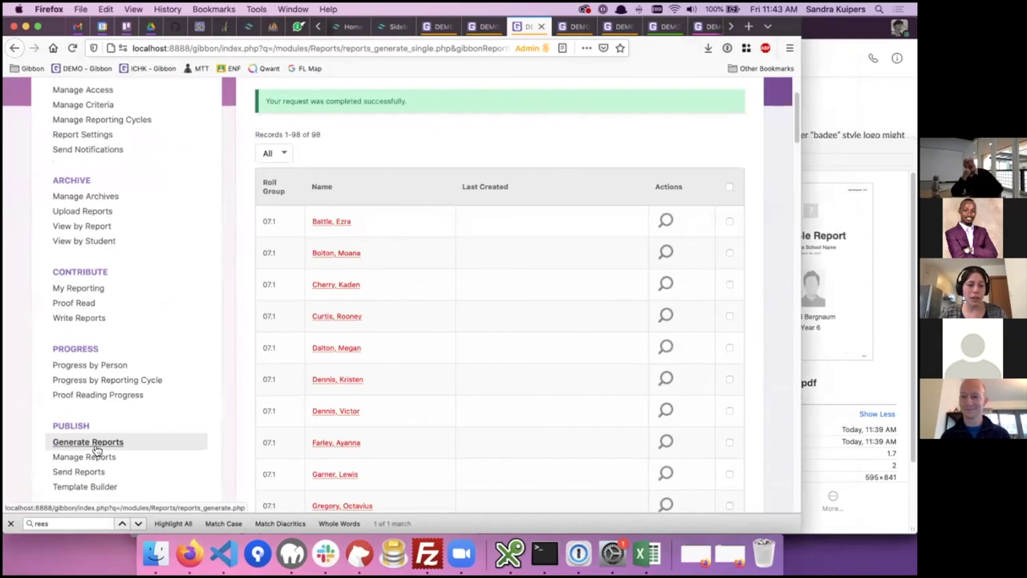
{"action": "left_click", "coordinate": [79, 472]}
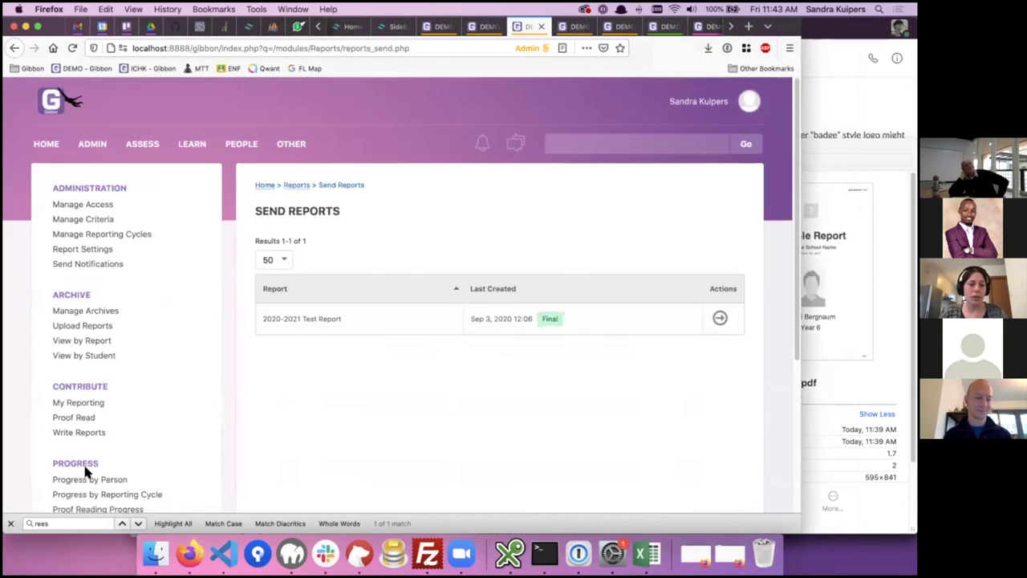
{"action": "scroll", "coordinate": [341, 230], "scroll_direction": "down", "scroll_amount": 1}
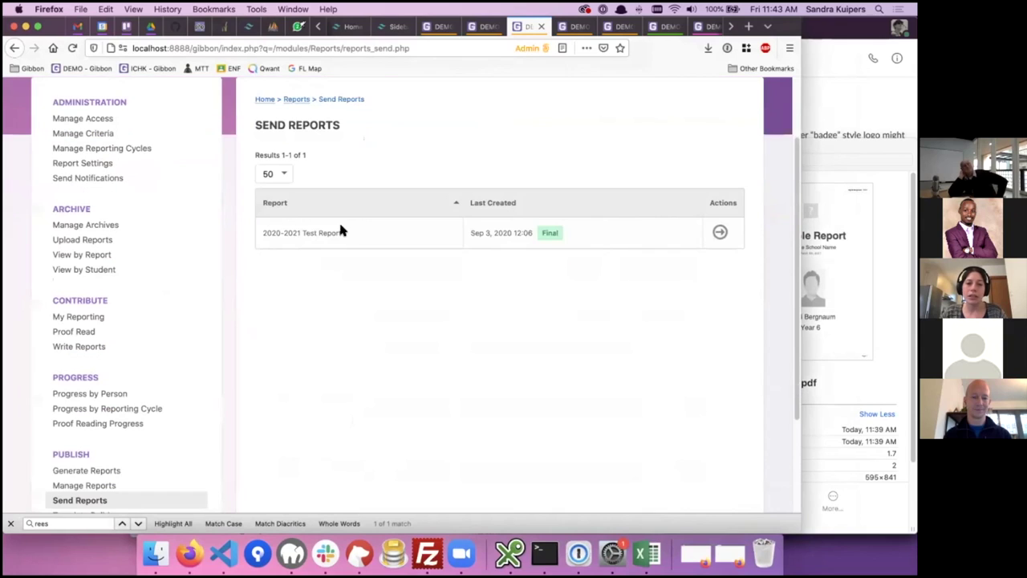
Open the Training Report from Generate Reports and go to the individual student list for Year 7.
{"action": "scroll", "coordinate": [120, 484], "scroll_direction": "down", "scroll_amount": 3}
{"action": "left_click", "coordinate": [84, 357]}
{"action": "scroll", "coordinate": [469, 391], "scroll_direction": "down", "scroll_amount": 2}
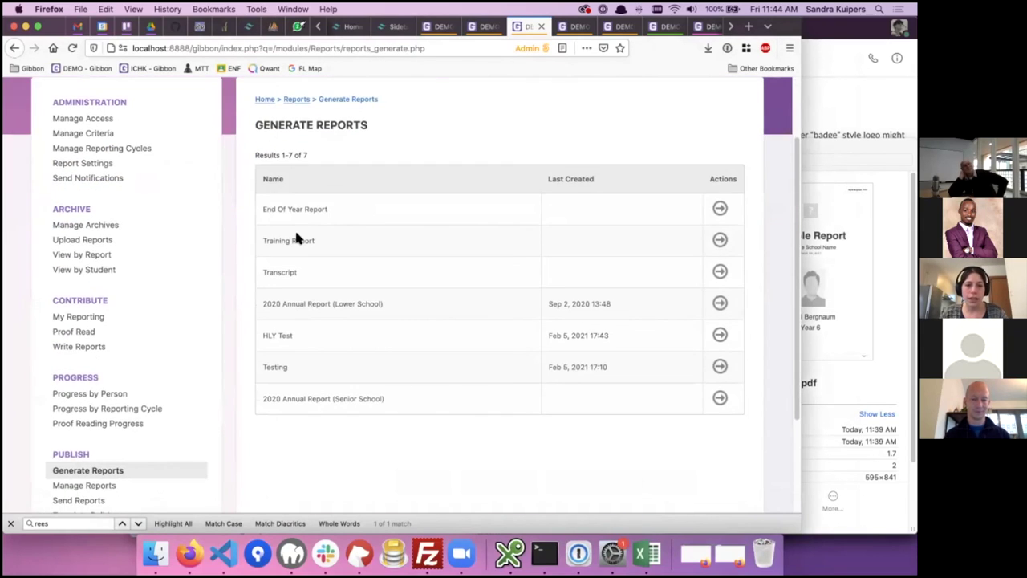
{"action": "scroll", "coordinate": [429, 255], "scroll_direction": "down", "scroll_amount": 1}
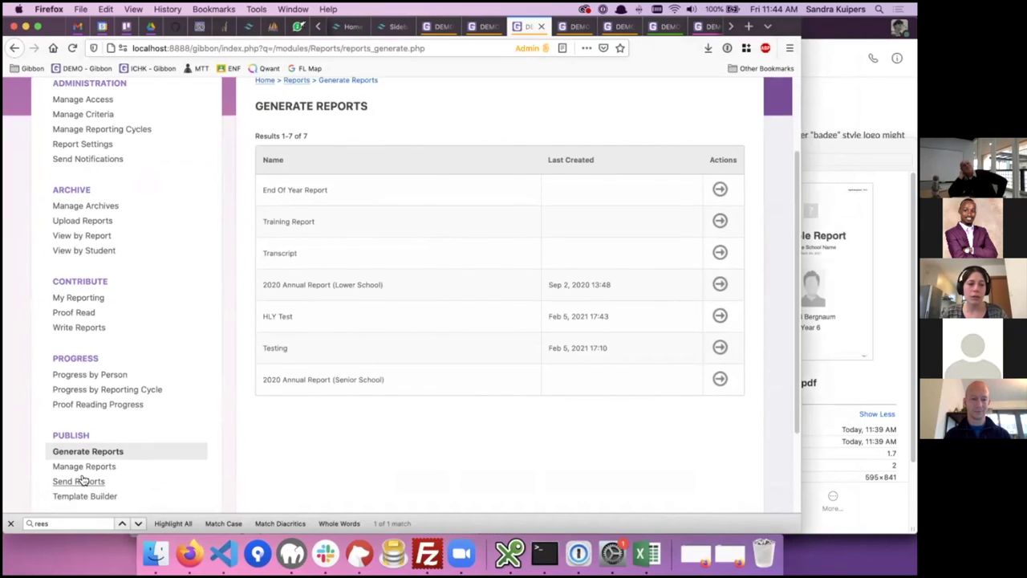
{"action": "left_click", "coordinate": [719, 221]}
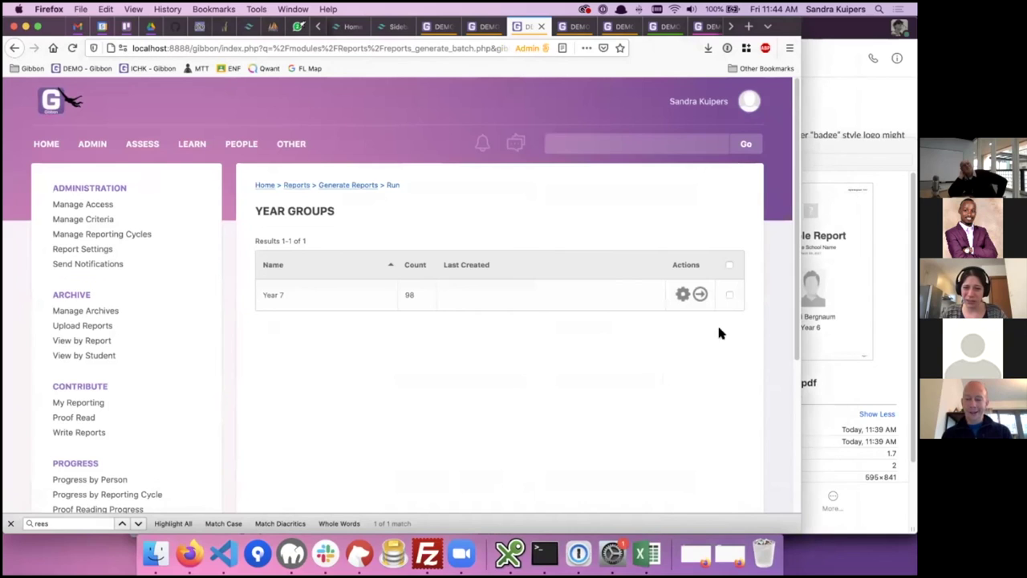
{"action": "left_click", "coordinate": [700, 294]}
Find the roll group 07.1 student by searching the page for their first name, and select that student's report again.
{"action": "key", "text": "super+f"}
{"action": "type", "text": "ree"}
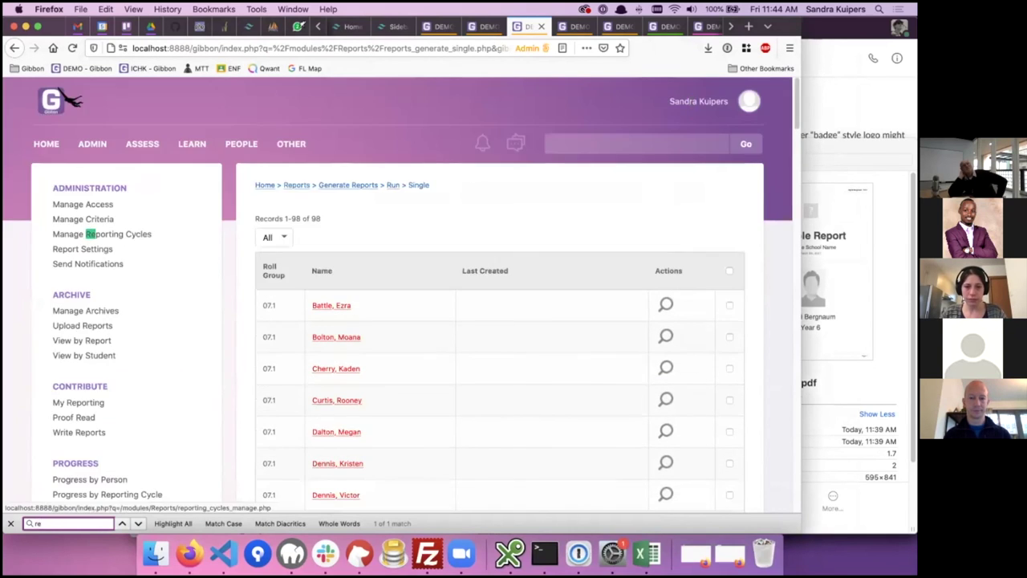
{"action": "left_click", "coordinate": [729, 294]}
Generate the selected student's report with its status set to Final, and confirm the action.
{"action": "scroll", "coordinate": [486, 401], "scroll_direction": "up", "scroll_amount": 15}
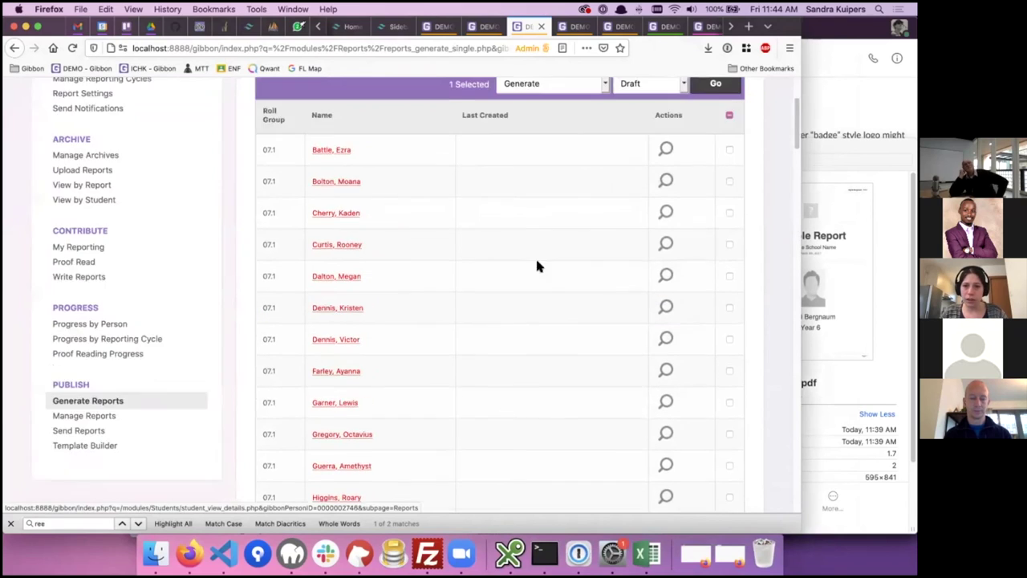
{"action": "left_click", "coordinate": [650, 238]}
{"action": "left_click", "coordinate": [675, 247]}
{"action": "left_click", "coordinate": [715, 238]}
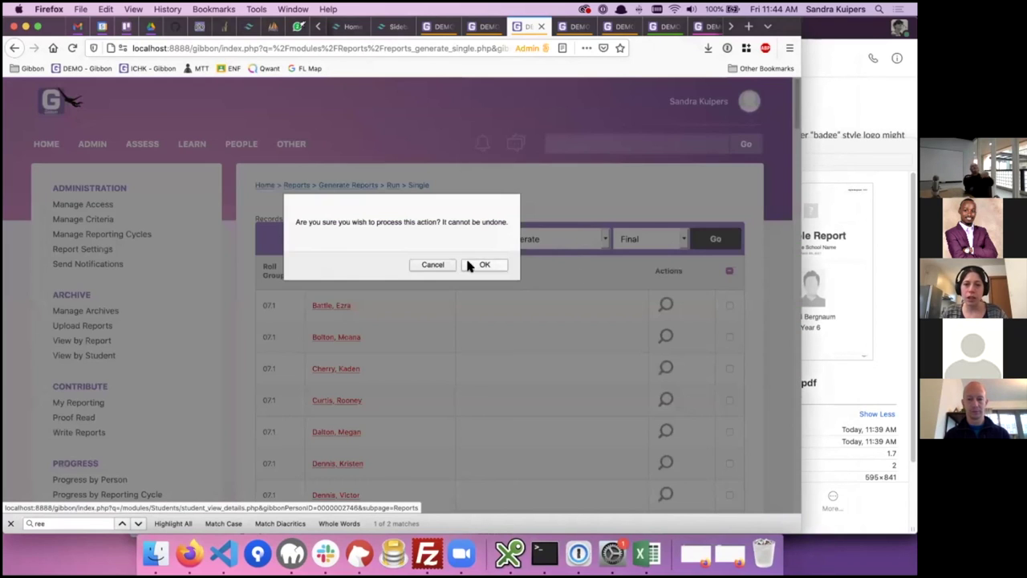
{"action": "left_click", "coordinate": [483, 265]}
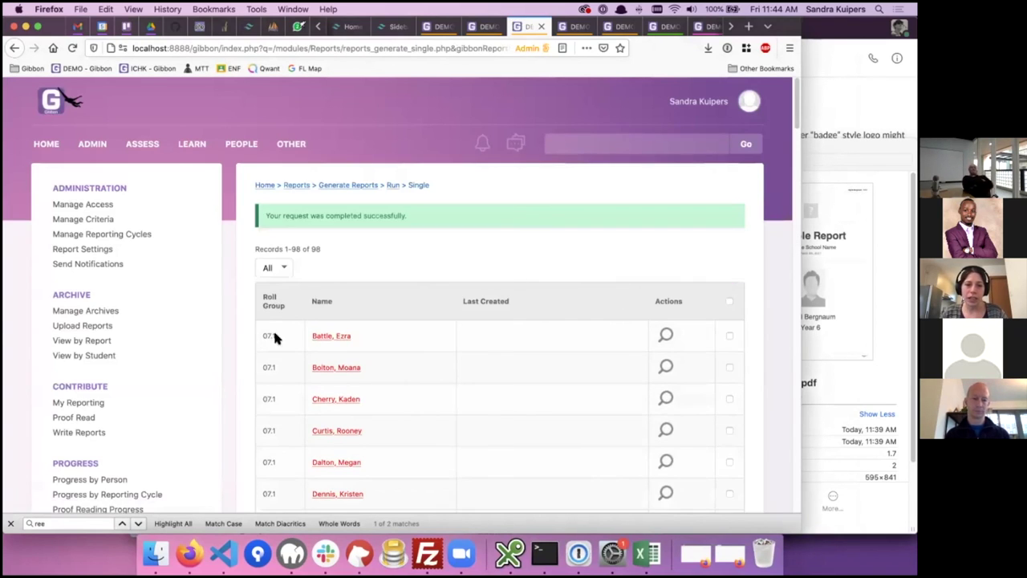
Return to the Send Reports page and check whether the Training Report is available to send.
{"action": "scroll", "coordinate": [96, 301], "scroll_direction": "down", "scroll_amount": 8}
{"action": "scroll", "coordinate": [97, 301], "scroll_direction": "up", "scroll_amount": 3}
{"action": "left_click", "coordinate": [75, 289]}
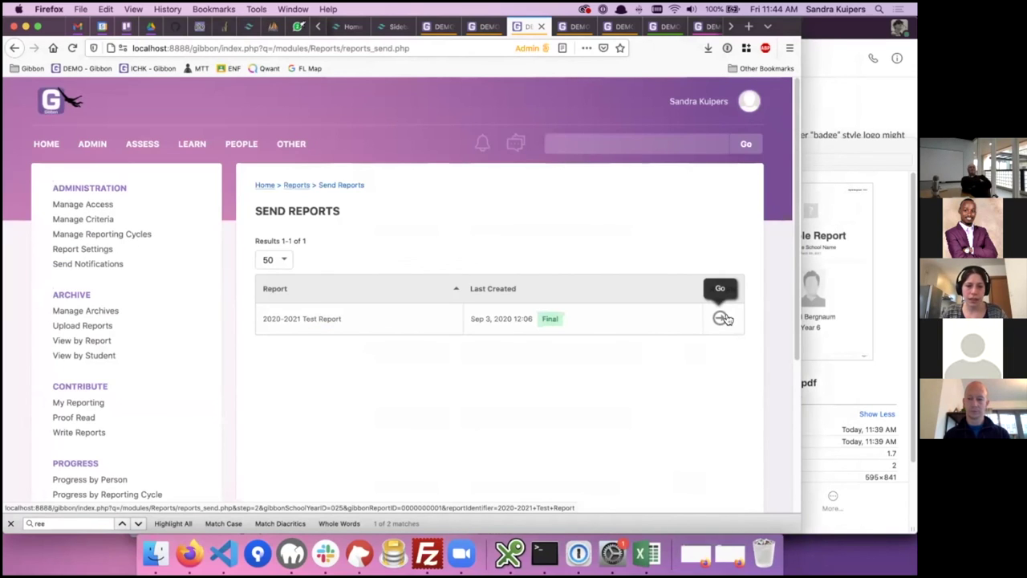
{"action": "scroll", "coordinate": [138, 414], "scroll_direction": "down", "scroll_amount": 3}
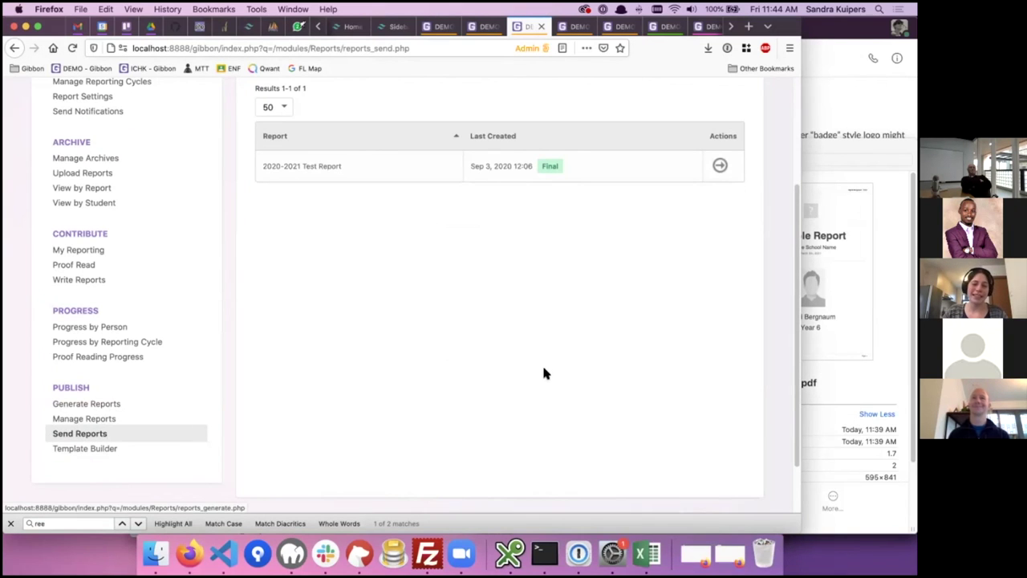
{"action": "scroll", "coordinate": [348, 445], "scroll_direction": "up", "scroll_amount": 1}
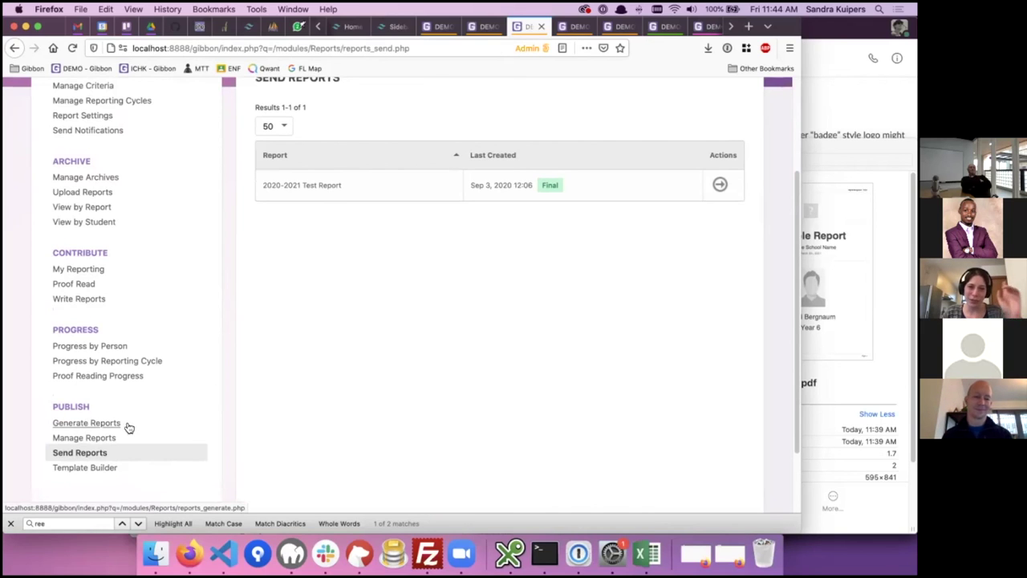
Open the 2020-2021 Test Report for Year 7 and examine the students' report status, parental contacts and sent marks.
{"action": "left_click", "coordinate": [720, 185]}
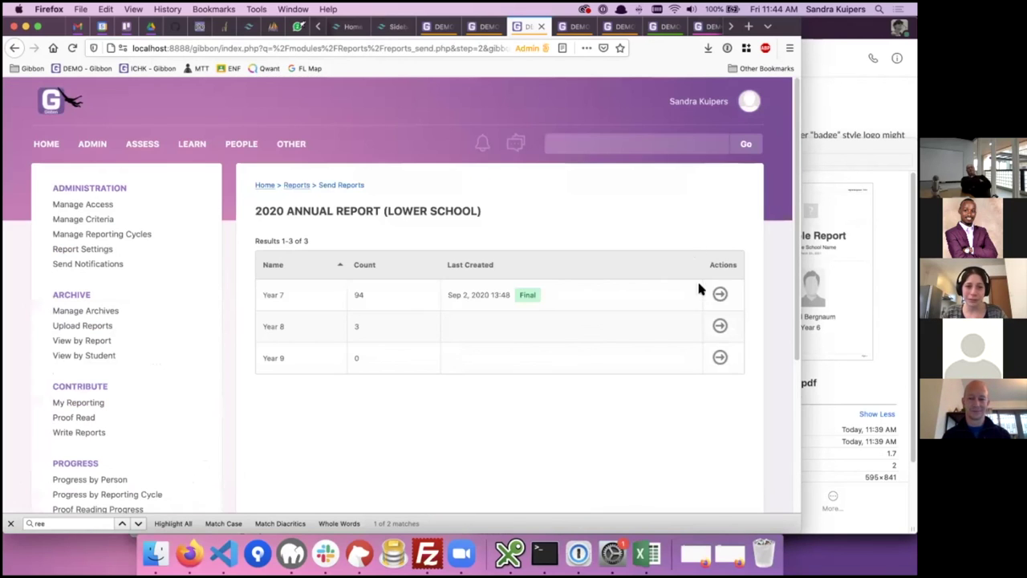
{"action": "left_click", "coordinate": [720, 294]}
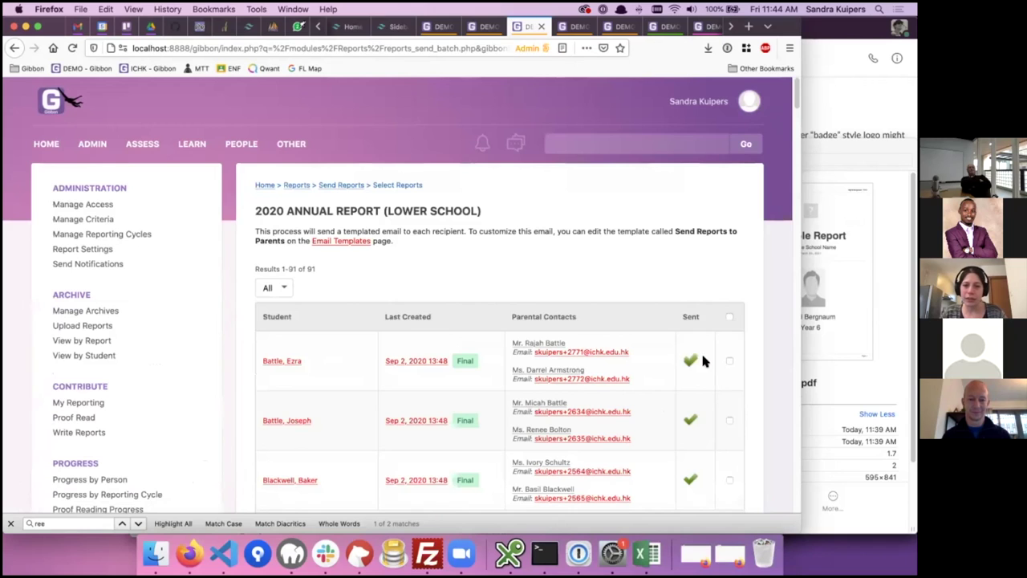
{"action": "scroll", "coordinate": [687, 358], "scroll_direction": "down", "scroll_amount": 5}
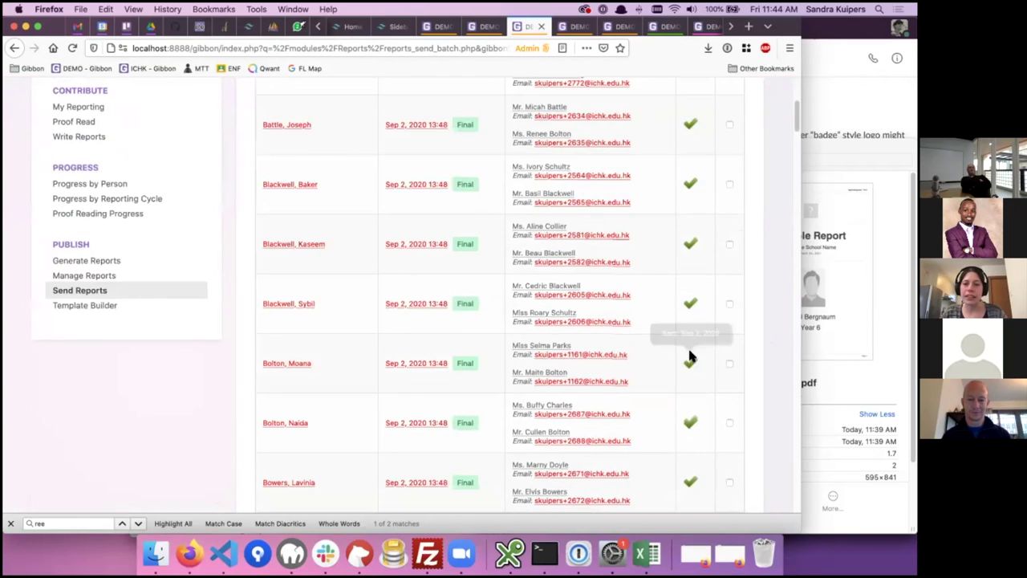
{"action": "scroll", "coordinate": [690, 357], "scroll_direction": "up", "scroll_amount": 2}
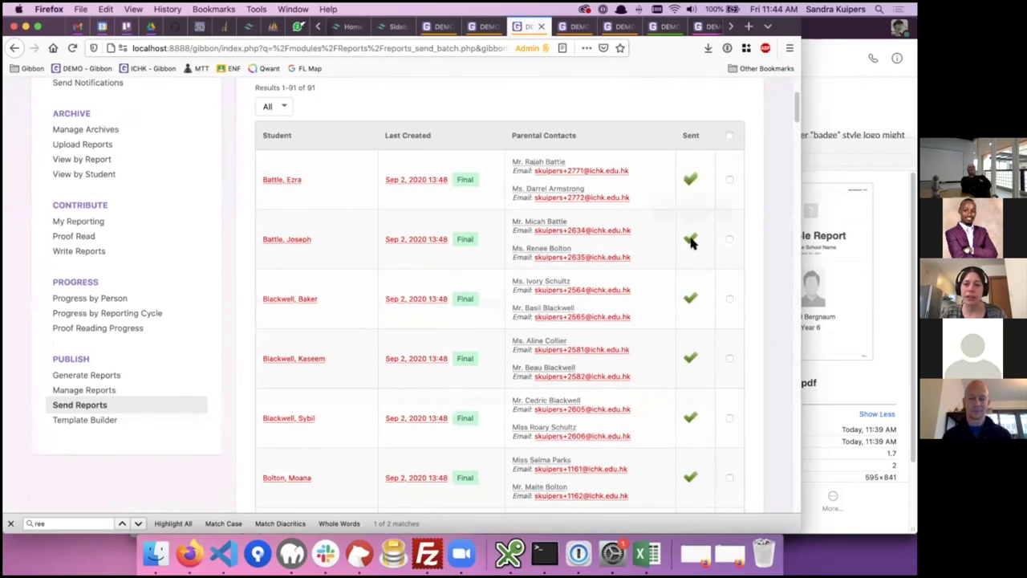
{"action": "mouse_move", "coordinate": [695, 180]}
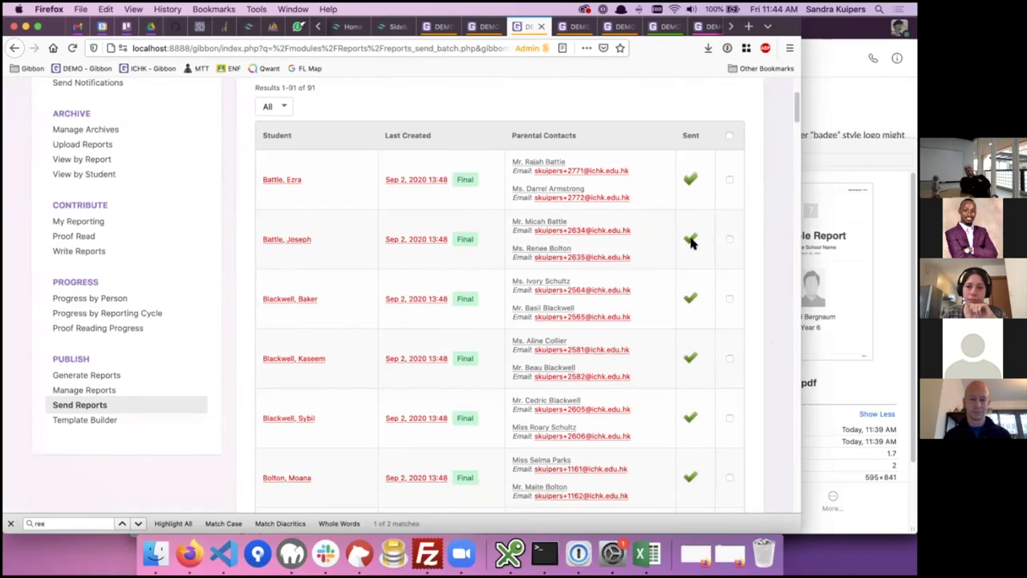
{"action": "scroll", "coordinate": [691, 301], "scroll_direction": "down", "scroll_amount": 5}
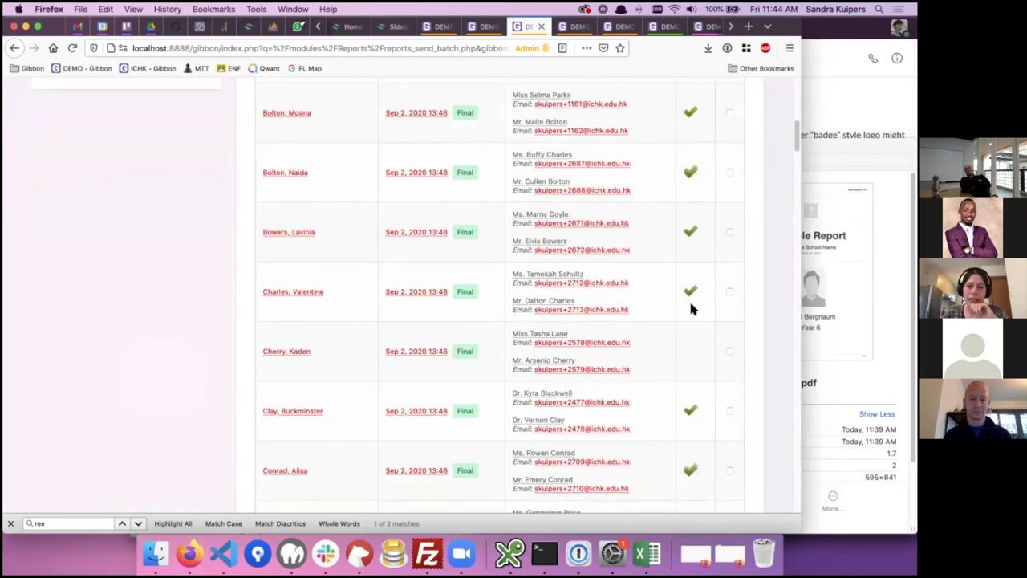
{"action": "scroll", "coordinate": [691, 305], "scroll_direction": "up", "scroll_amount": 6}
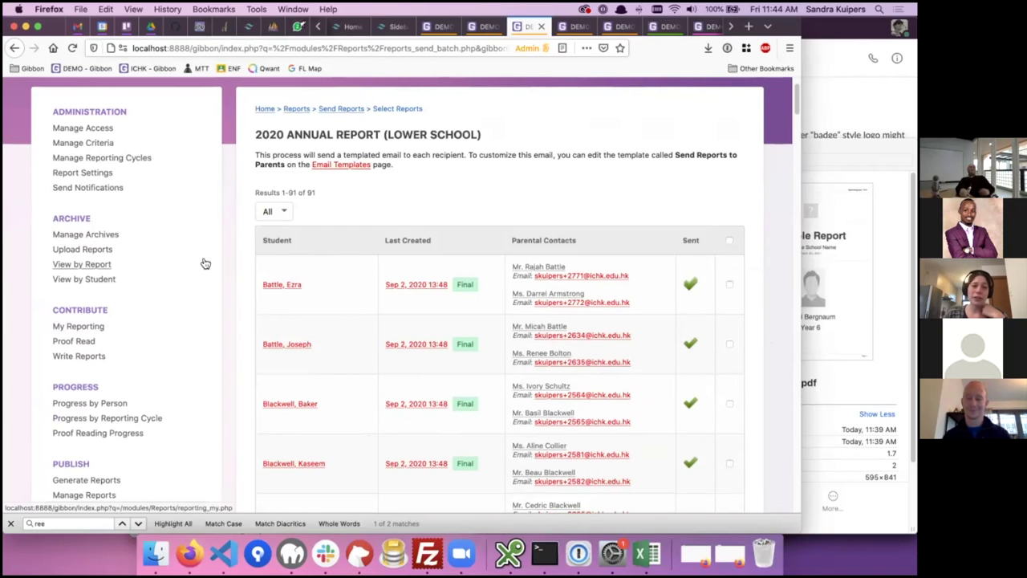
{"action": "scroll", "coordinate": [147, 359], "scroll_direction": "down", "scroll_amount": 3}
{"action": "scroll", "coordinate": [151, 354], "scroll_direction": "up", "scroll_amount": 5}
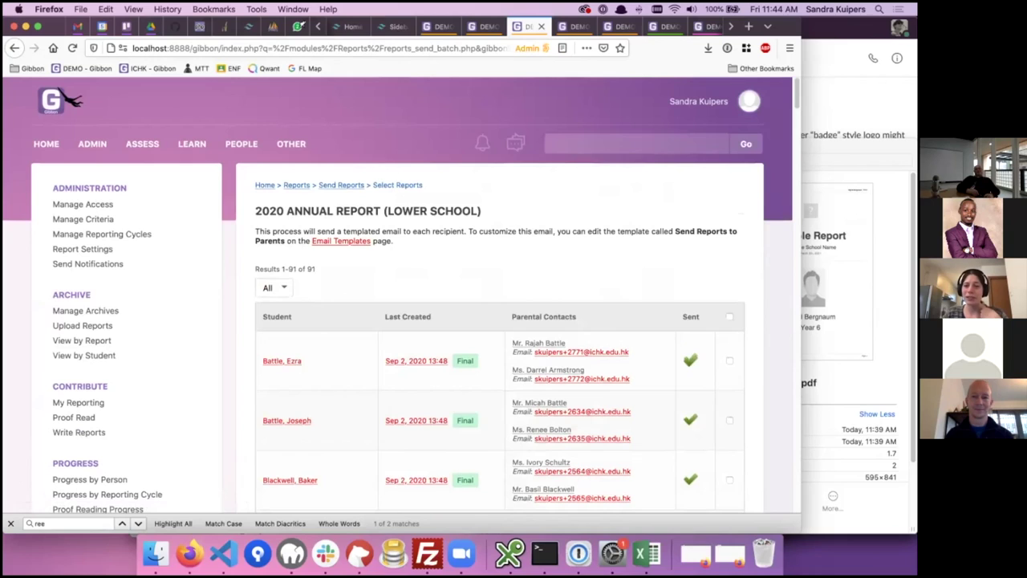